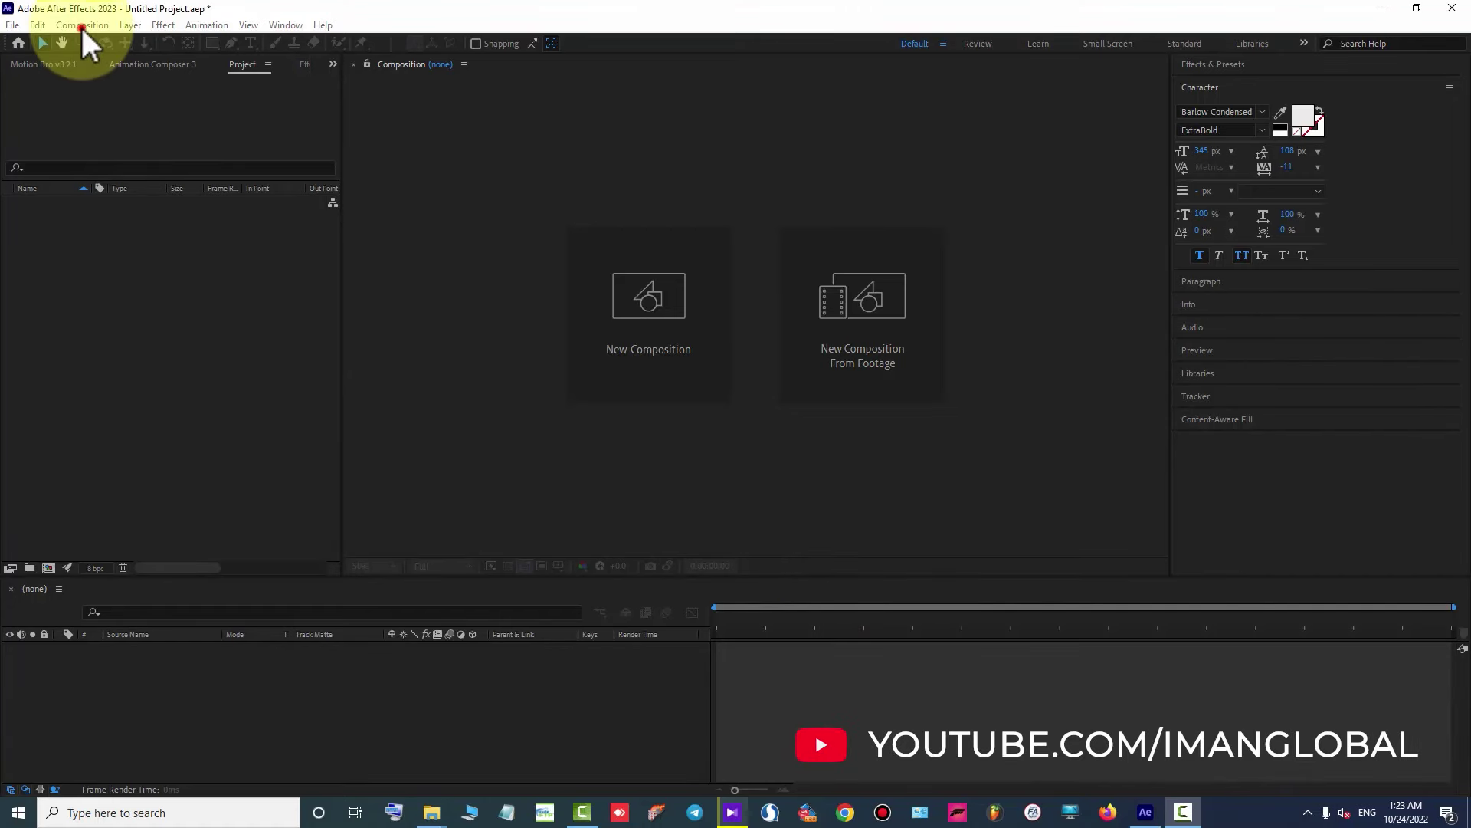
Open the Composition menu once the channel intro finishes.
{"action": "left_click", "coordinate": [82, 25]}
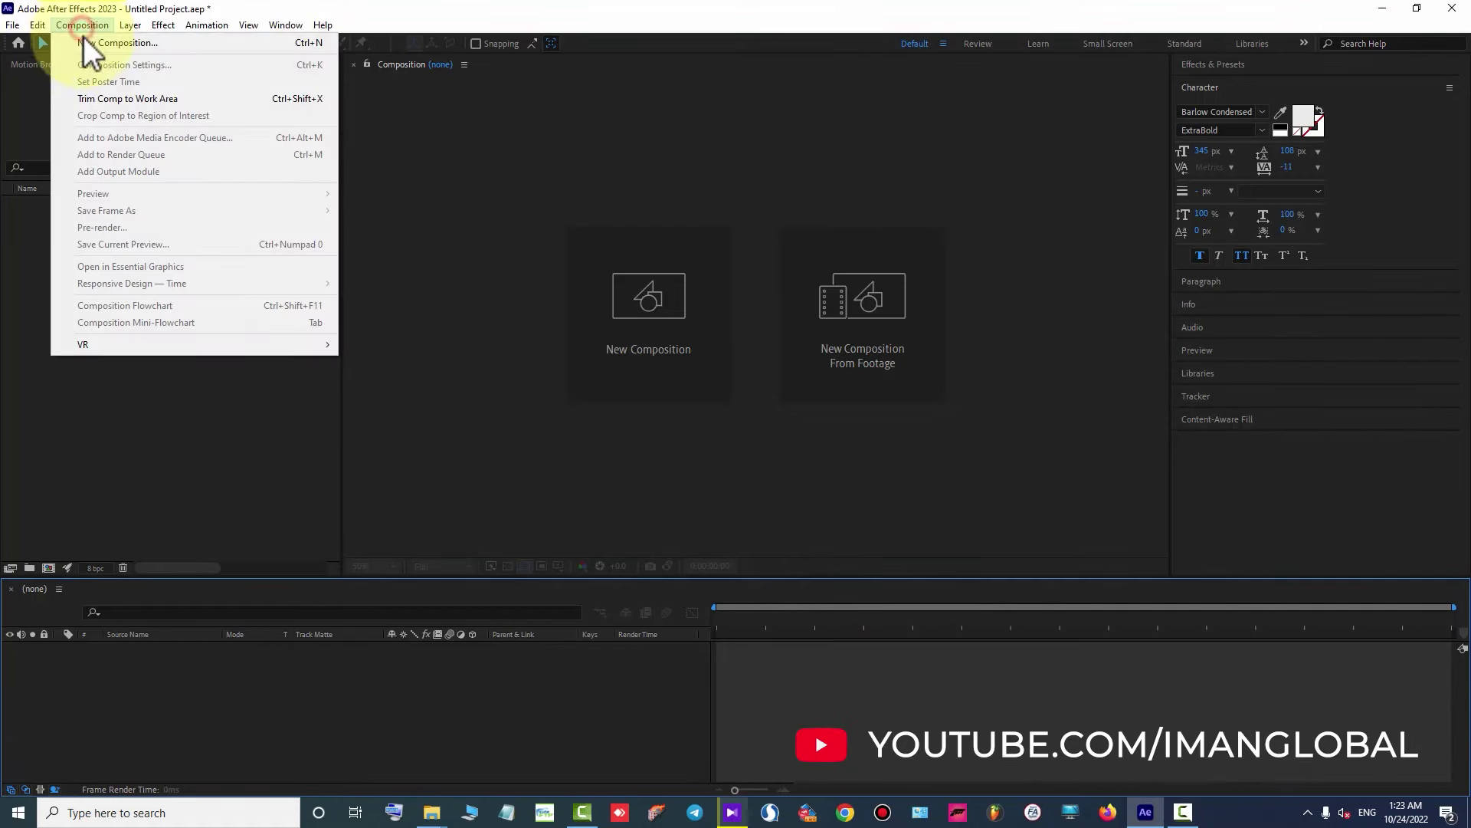
Create a composition named 'Element 3D' using the HDV/HDTV 1280x720 29.97 fps preset.
{"action": "left_click", "coordinate": [278, 44]}
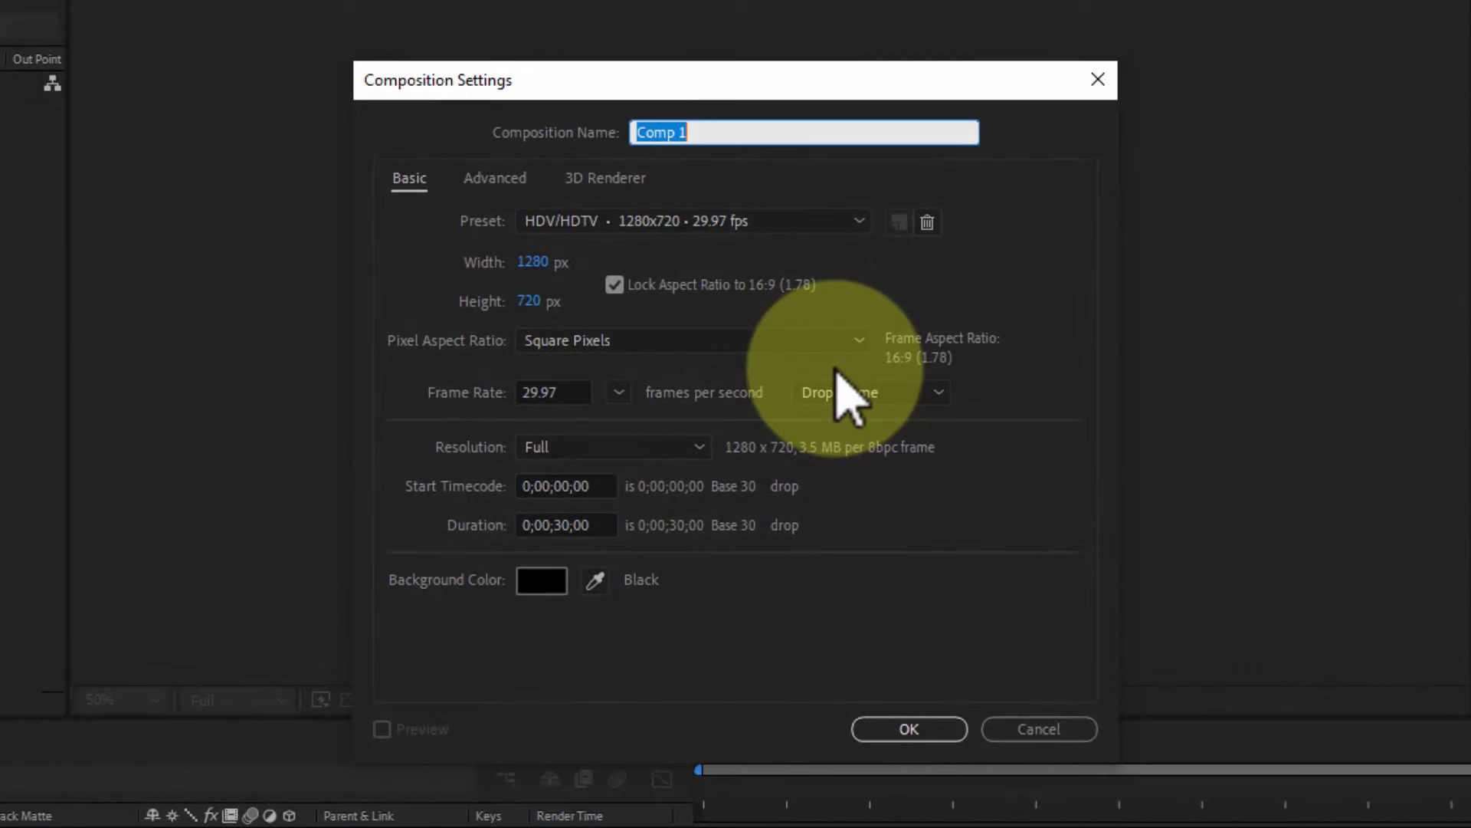
{"action": "type", "text": "Element"}
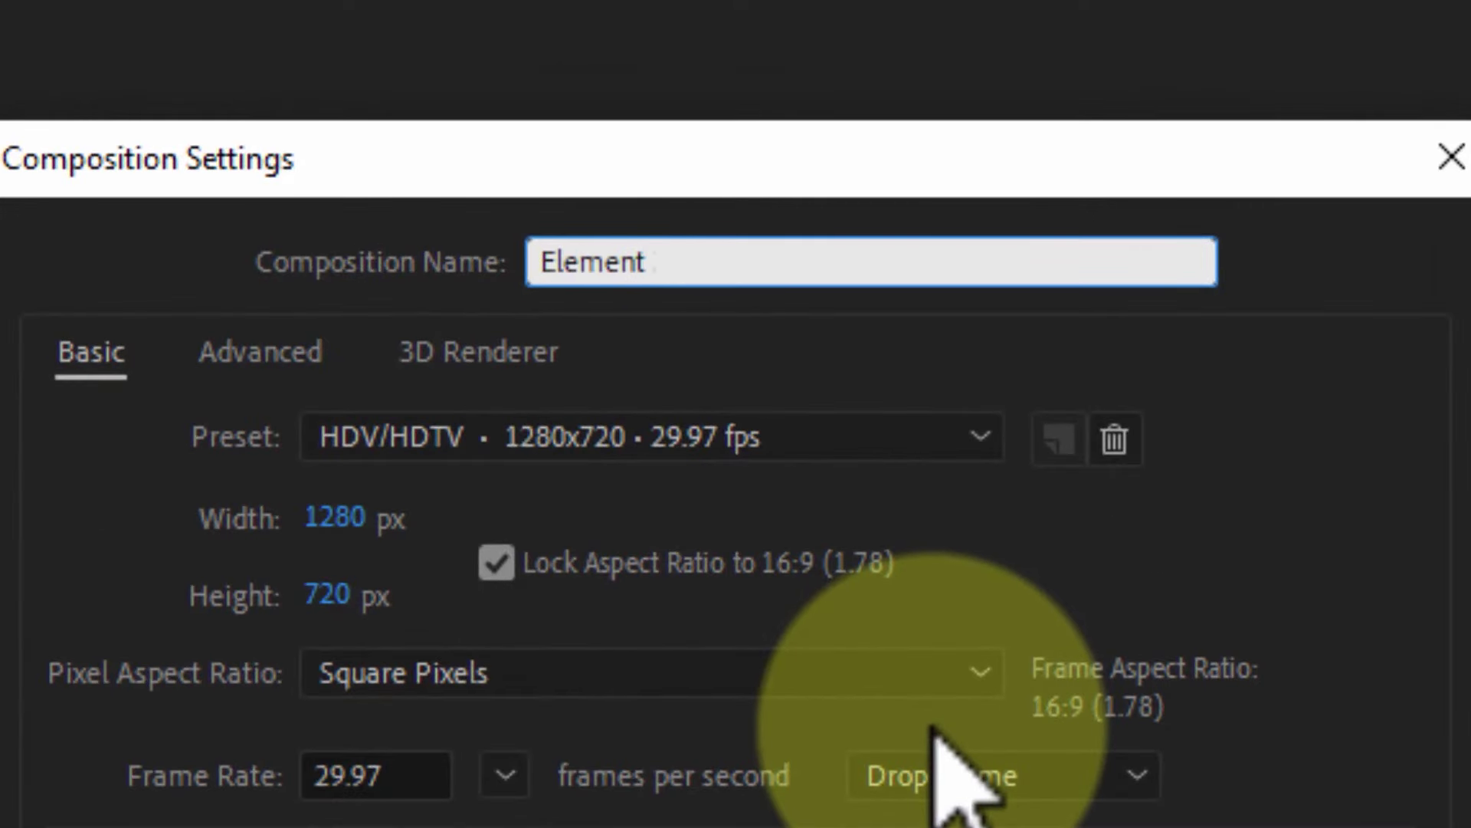
{"action": "type", "text": " 3D"}
{"action": "left_click", "coordinate": [859, 224]}
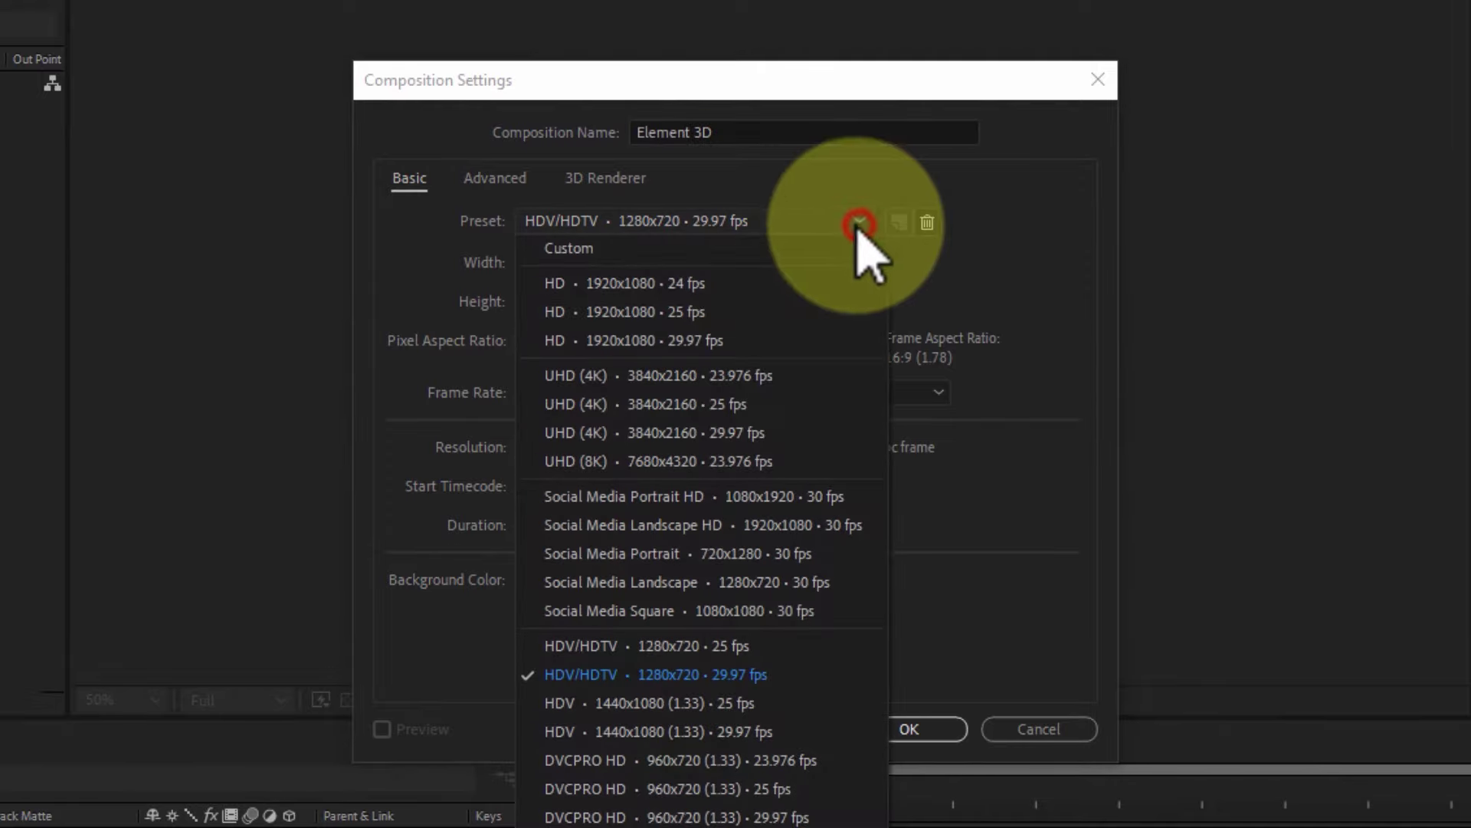
{"action": "left_click", "coordinate": [853, 675]}
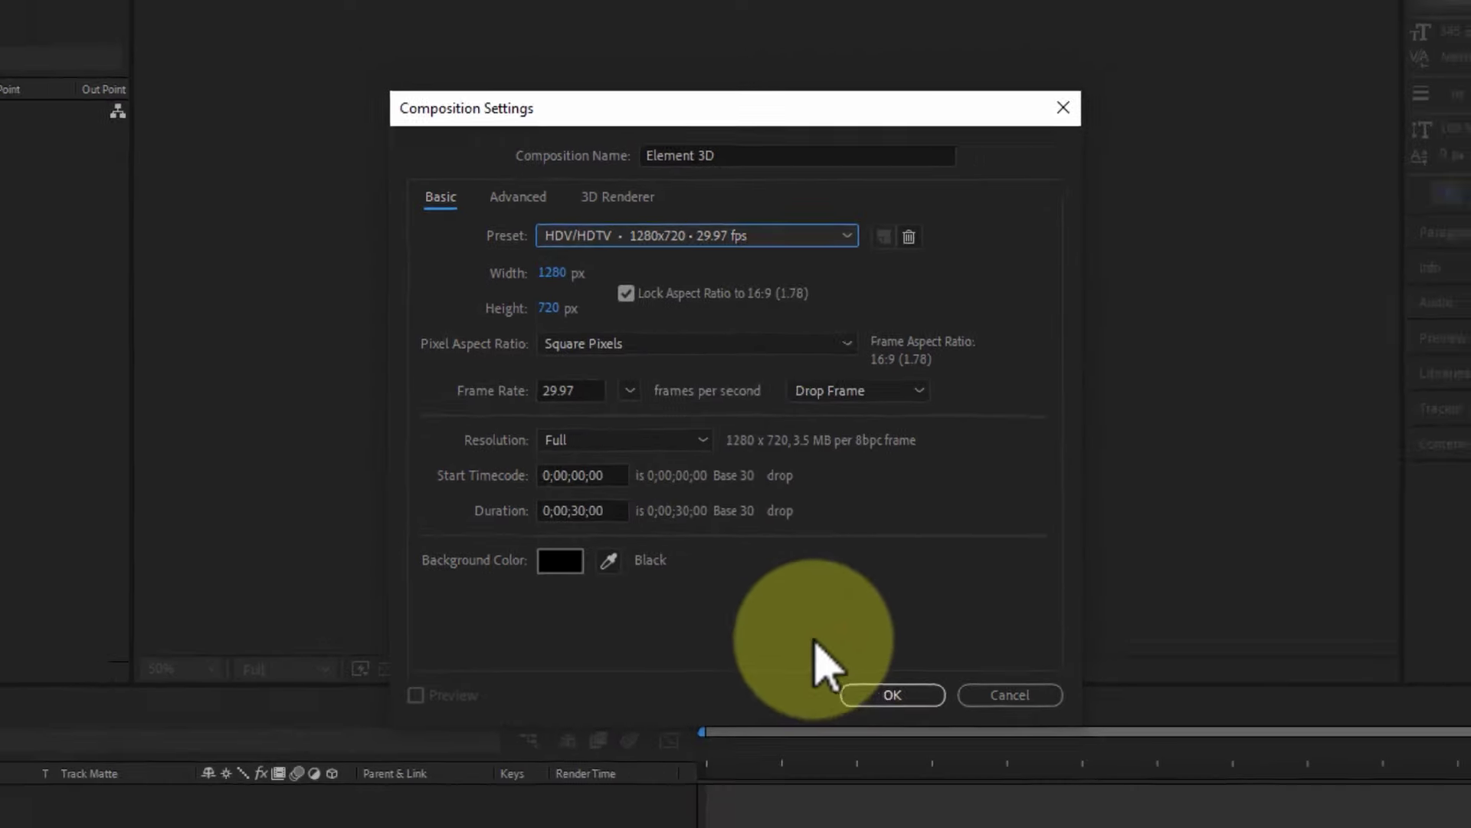
{"action": "left_click", "coordinate": [836, 579]}
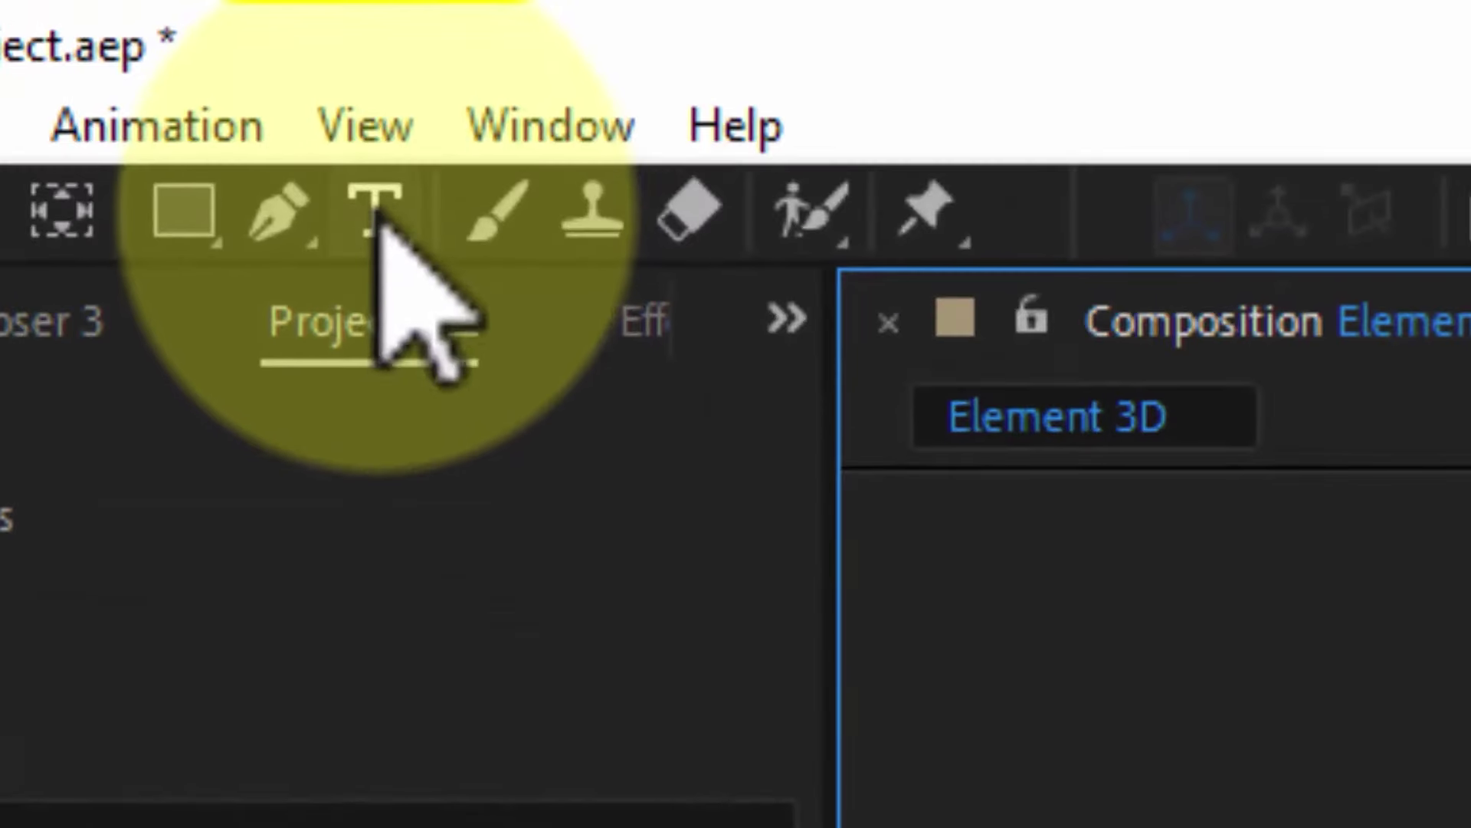
Draw a paragraph text box across the composition and type the IMAN GLOBAL title.
{"action": "left_click", "coordinate": [251, 43]}
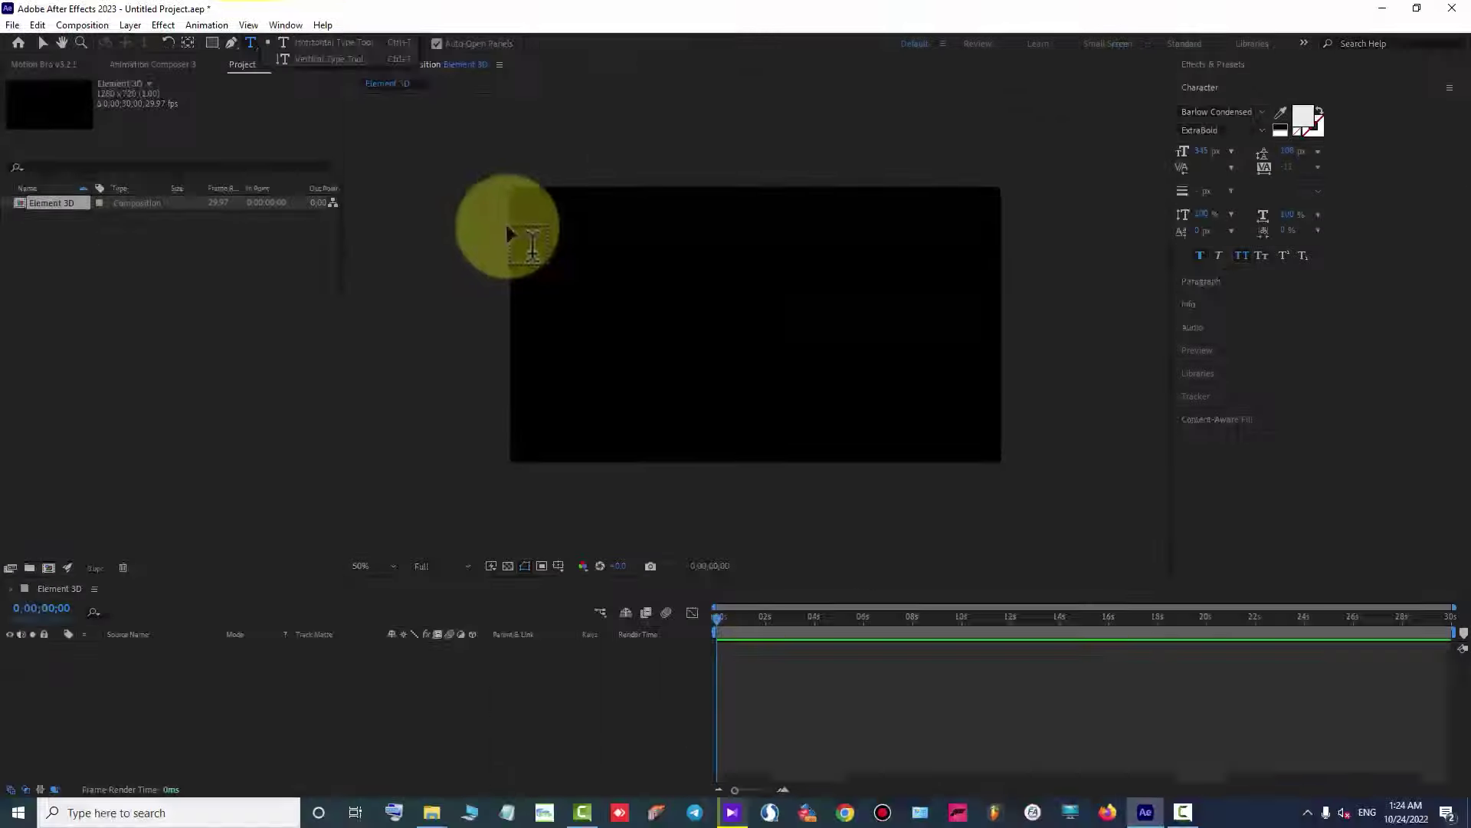
{"action": "left_click", "coordinate": [509, 223]}
{"action": "left_click_drag", "start_coordinate": [509, 223], "coordinate": [1003, 425]}
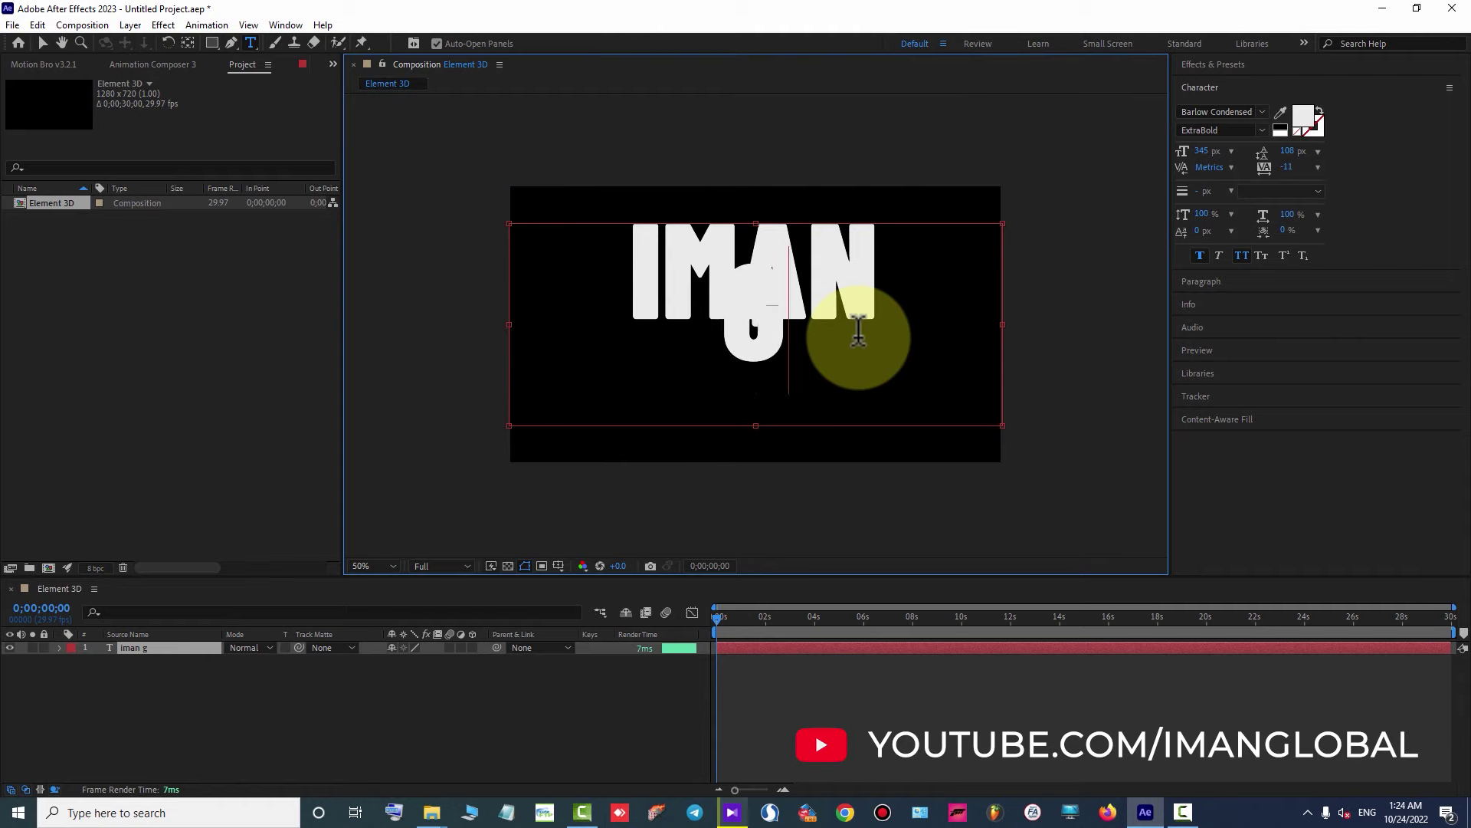
{"action": "type", "text": "l"}
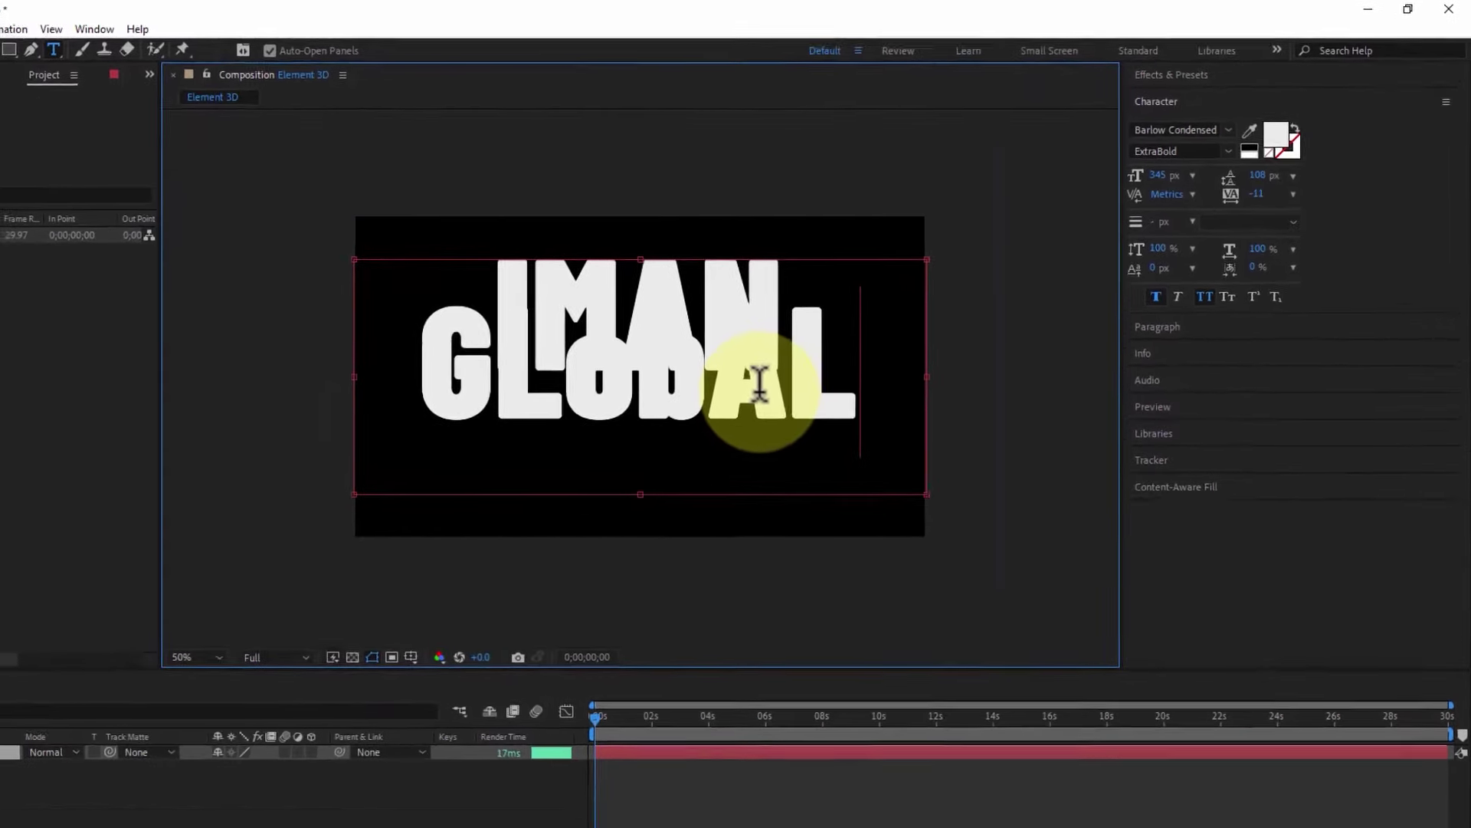
Shrink the GLOBAL line's font size and set it in All Caps below IMAN.
{"action": "key", "text": "ctrl+a"}
{"action": "left_click_drag", "start_coordinate": [1132, 189], "coordinate": [922, 190]}
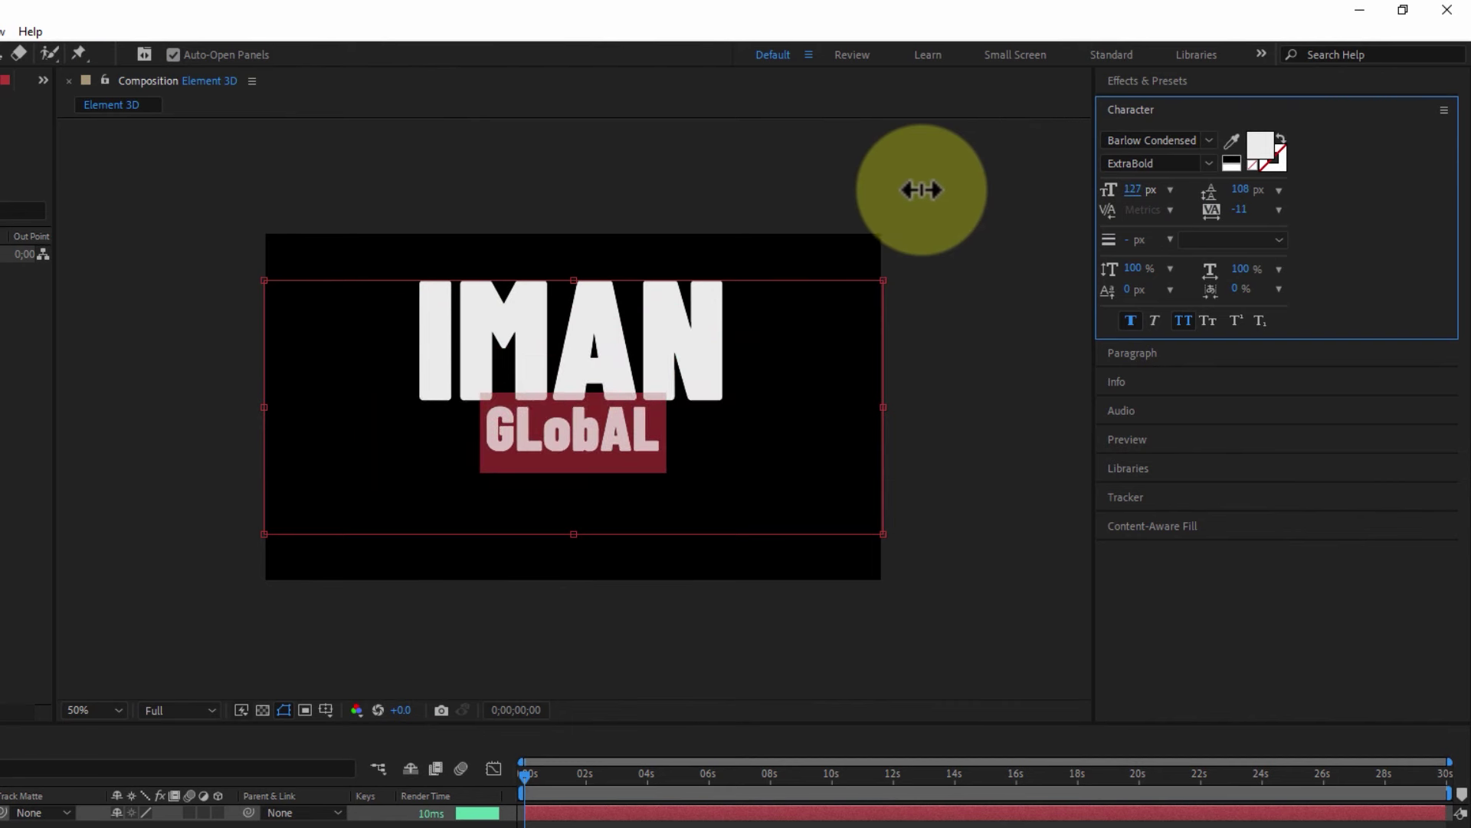
{"action": "left_click", "coordinate": [663, 360]}
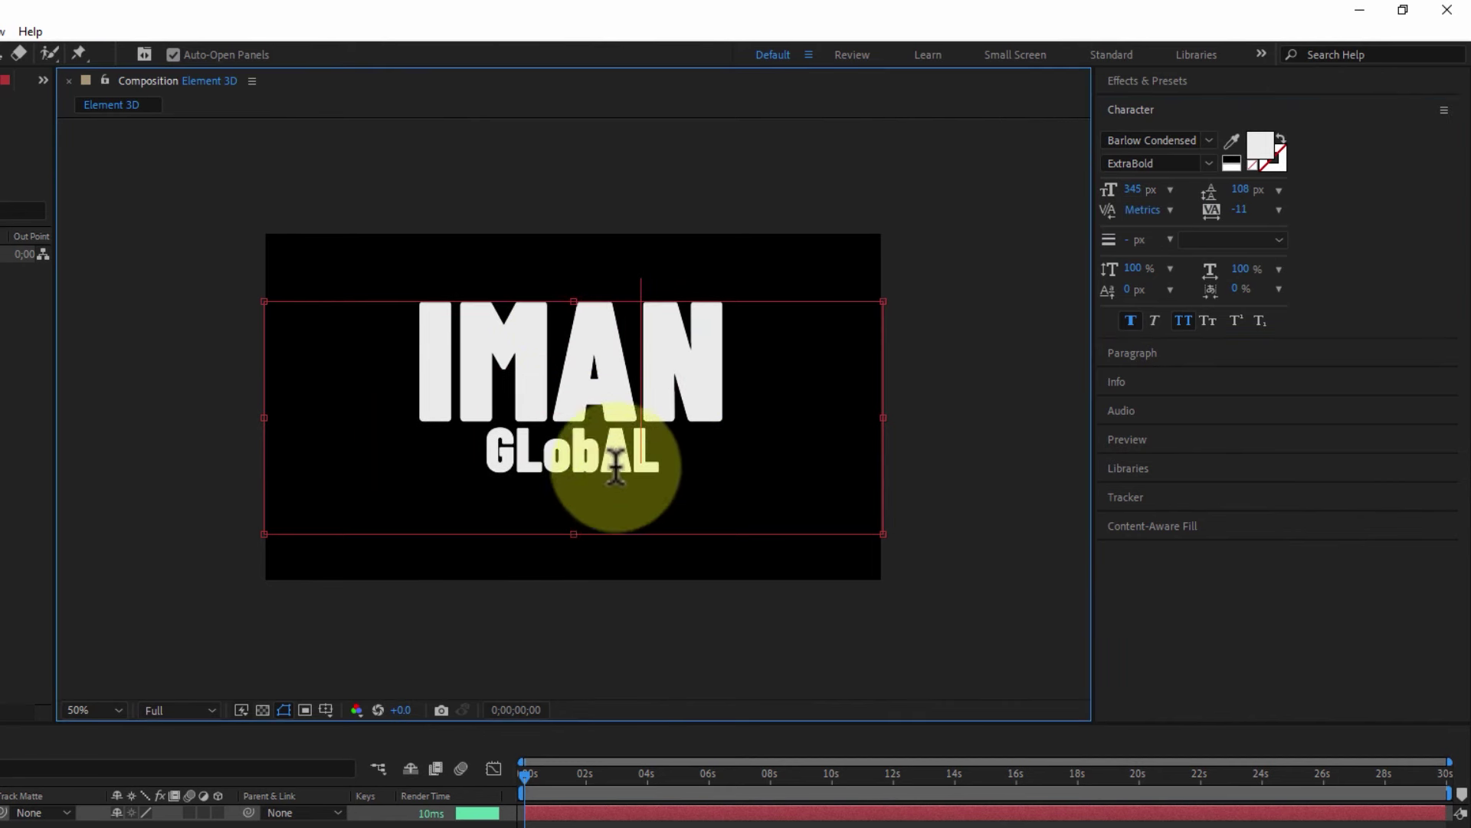
{"action": "left_click", "coordinate": [1185, 321]}
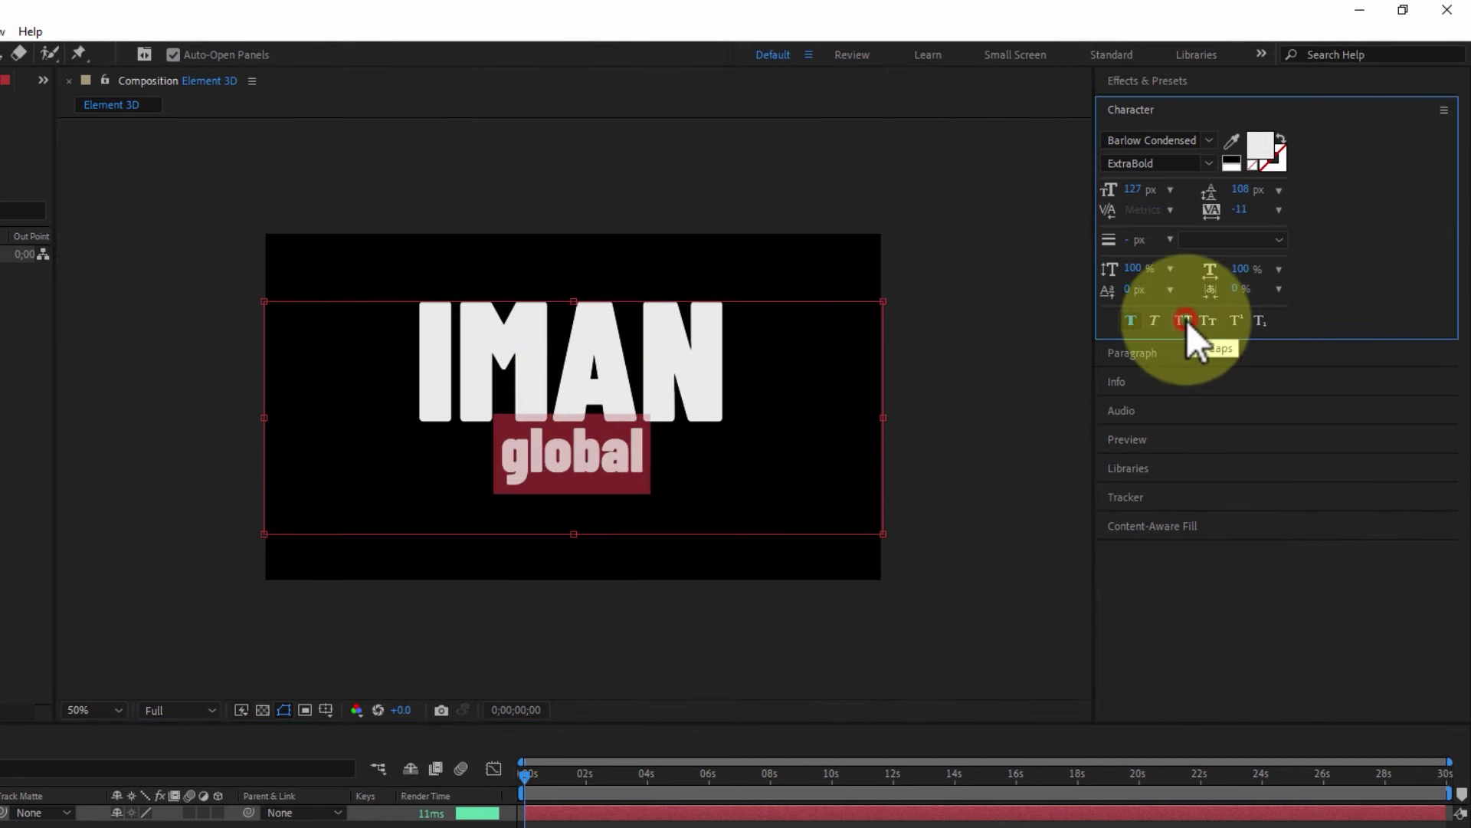
{"action": "left_click", "coordinate": [1128, 322]}
{"action": "left_click", "coordinate": [564, 458]}
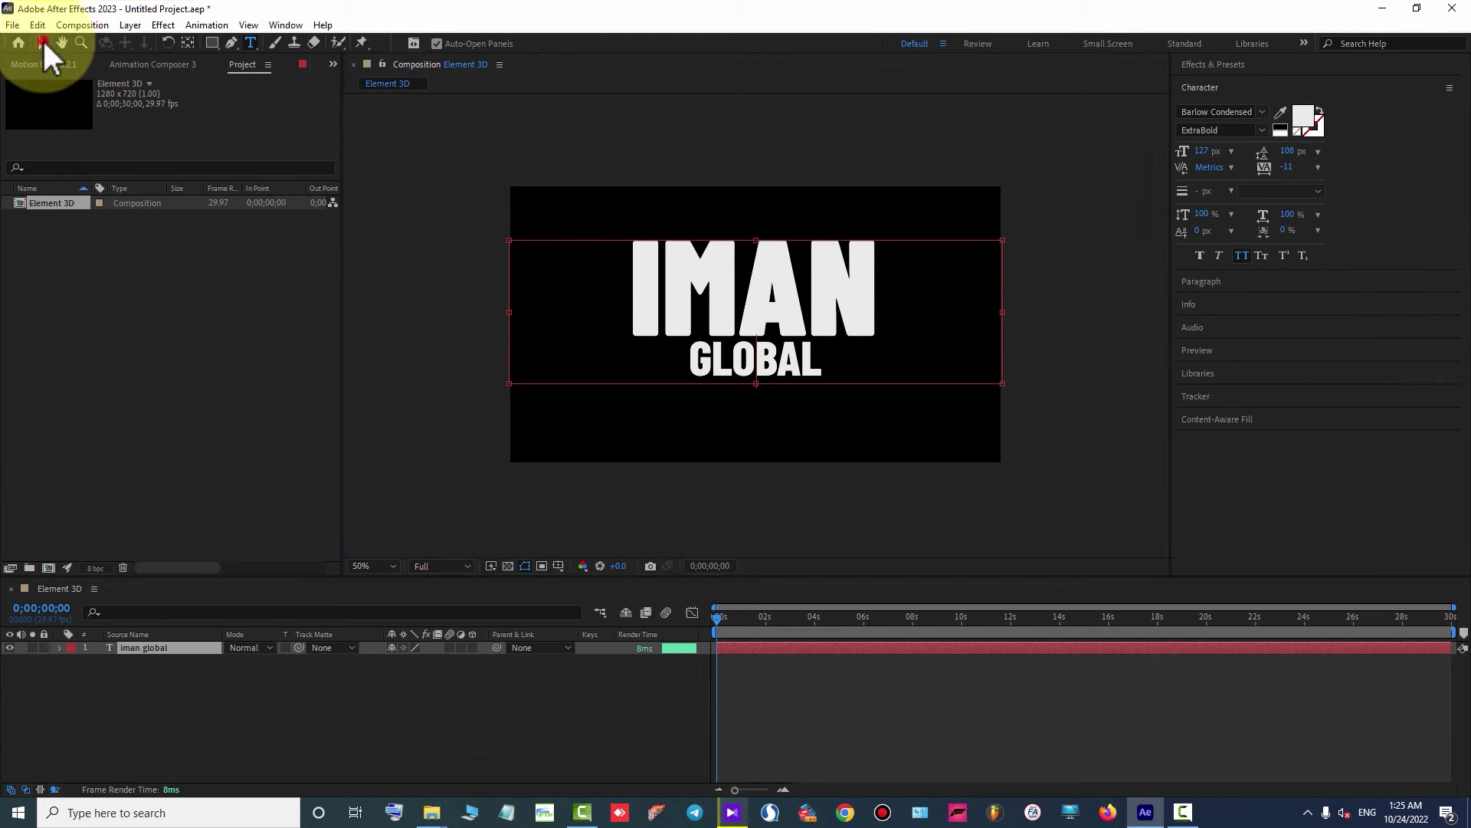
{"action": "left_click", "coordinate": [43, 43]}
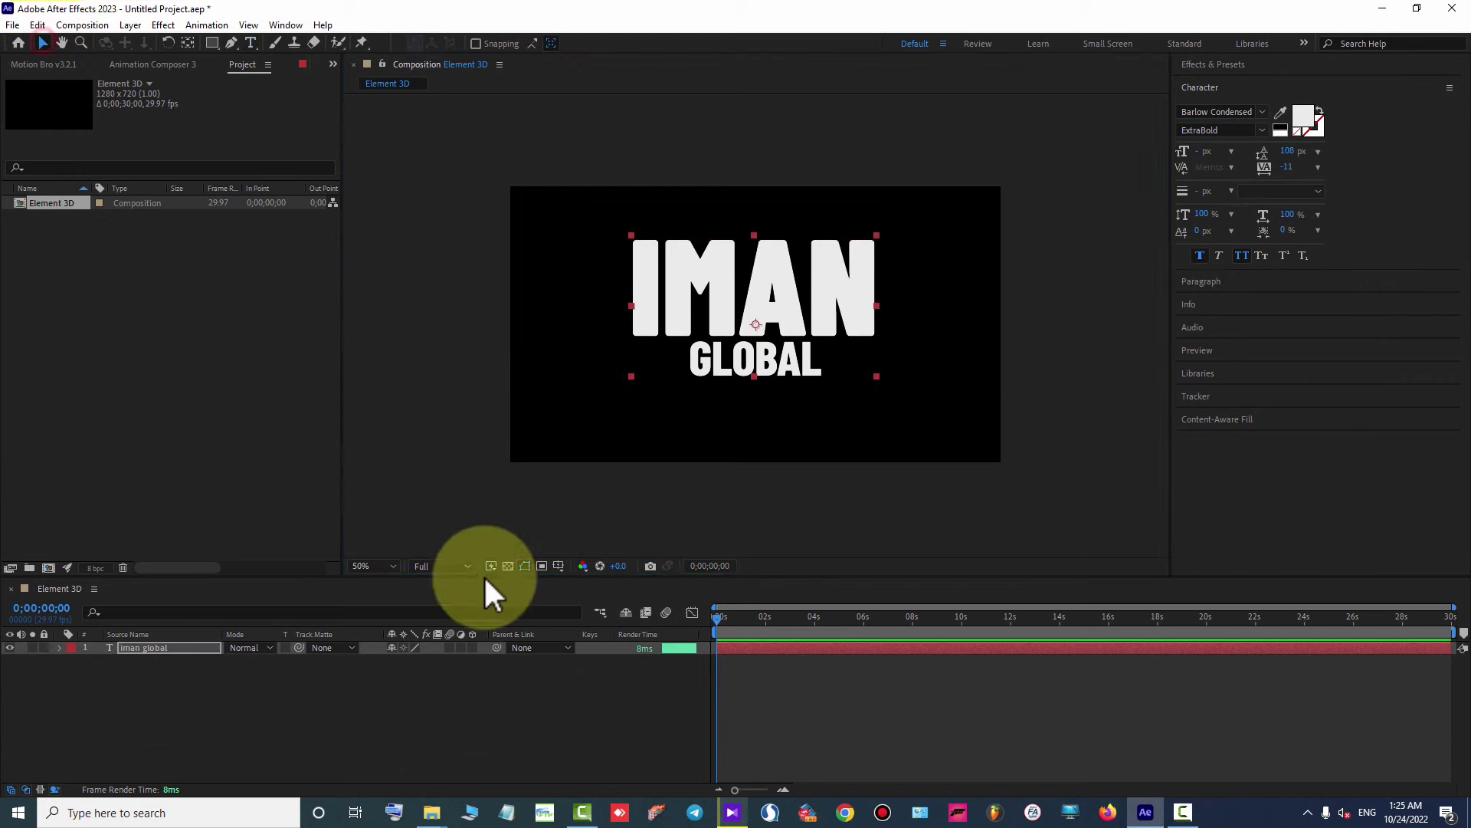
Add a comp-size solid named 'Element 3D' below the text layer and hide the text.
{"action": "right_click", "coordinate": [567, 687]}
{"action": "mouse_move", "coordinate": [616, 504]}
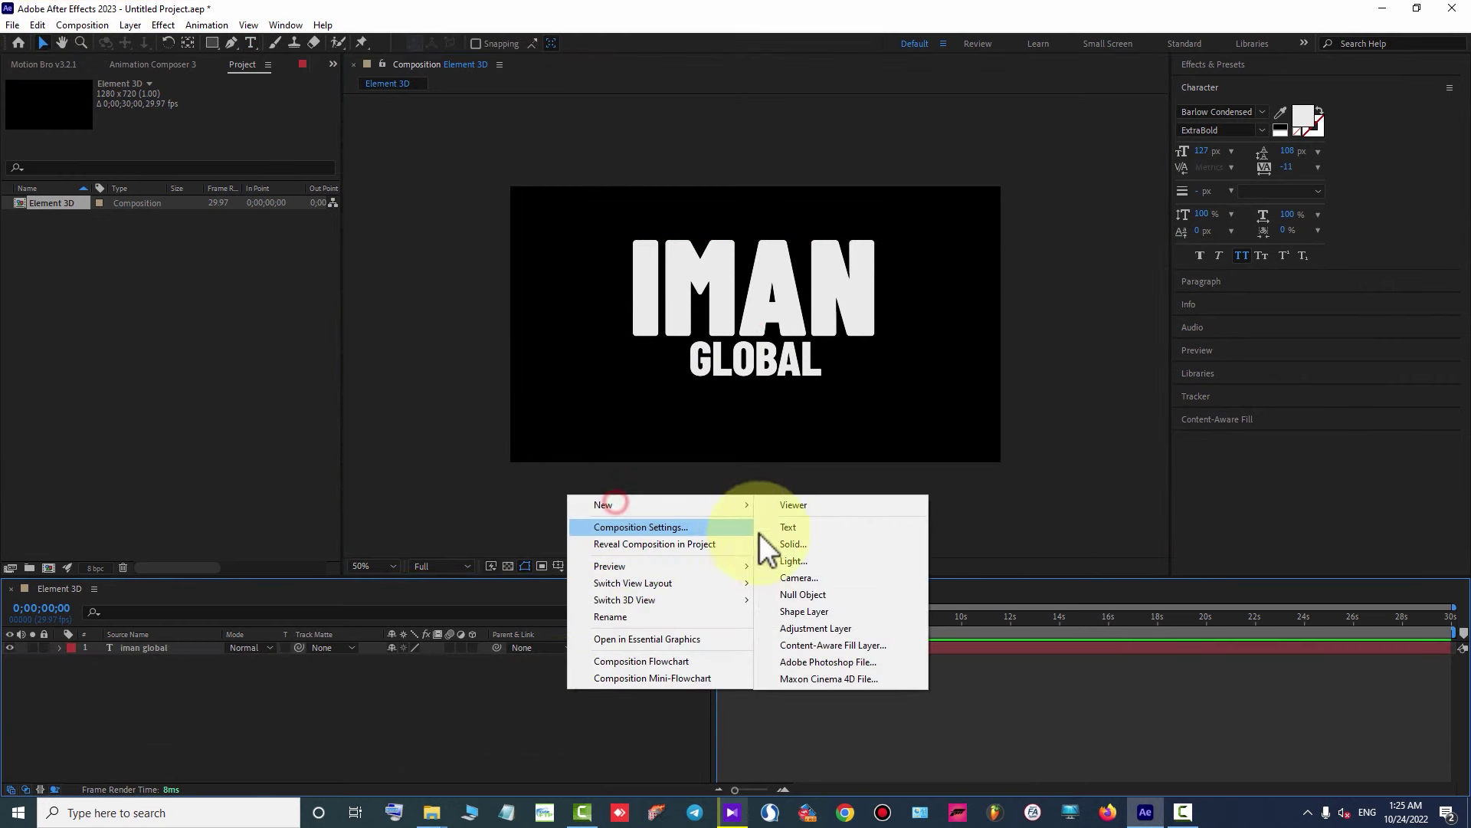
{"action": "left_click", "coordinate": [799, 543]}
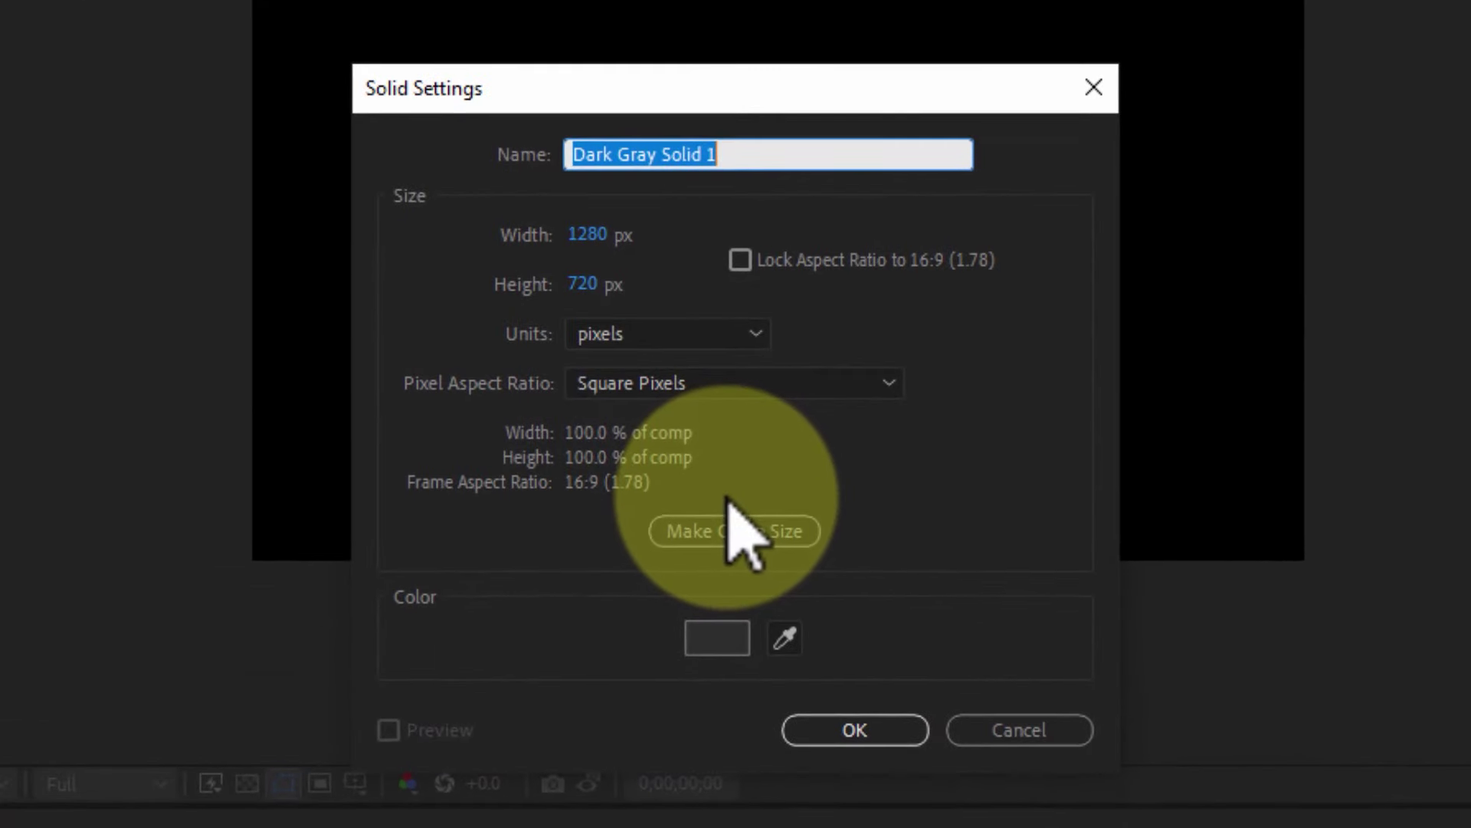
{"action": "type", "text": "E"}
{"action": "type", "text": "l"}
{"action": "type", "text": "ement 3D"}
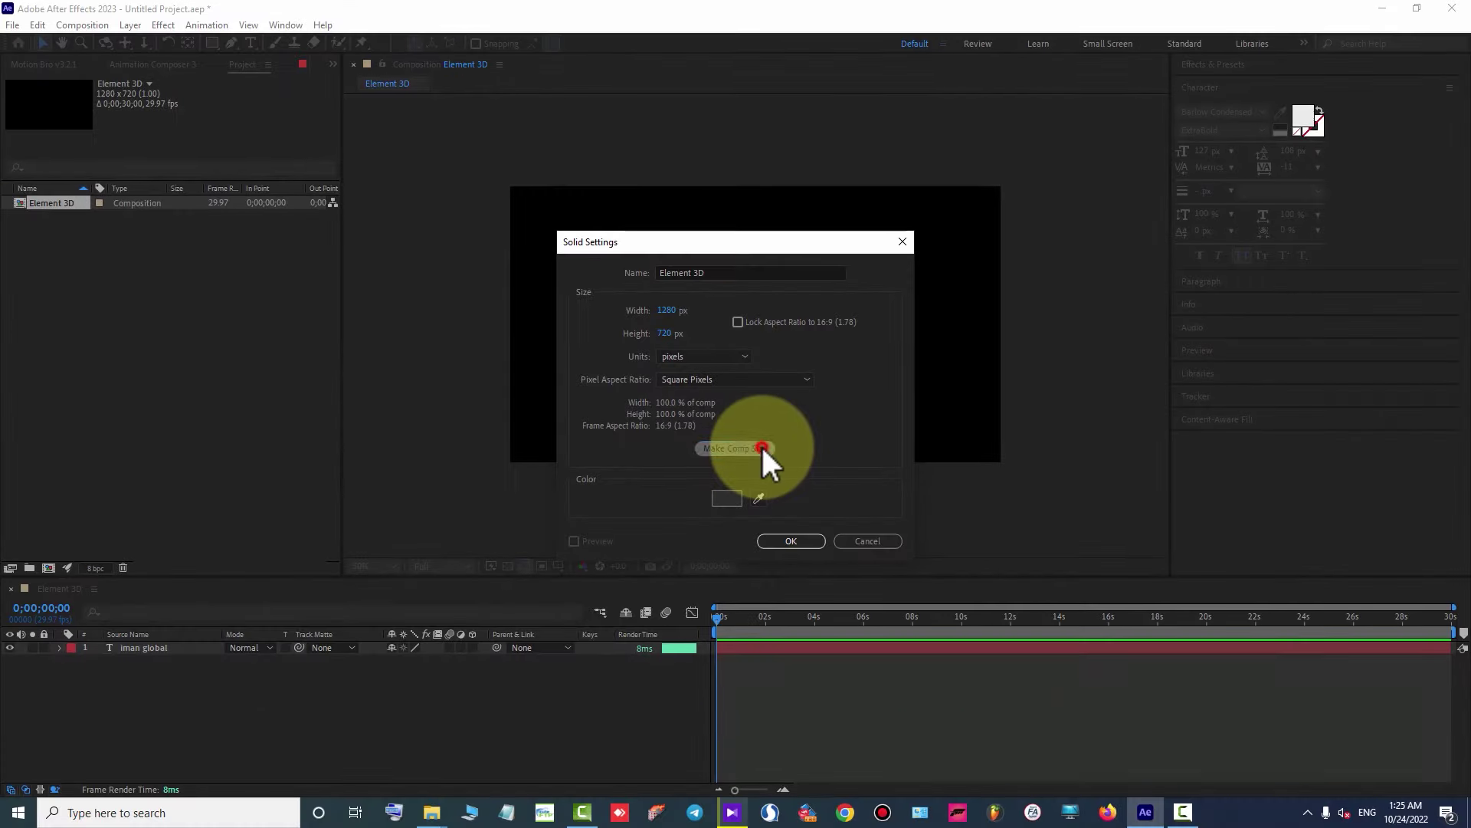
{"action": "left_click", "coordinate": [761, 447]}
{"action": "left_click", "coordinate": [791, 541]}
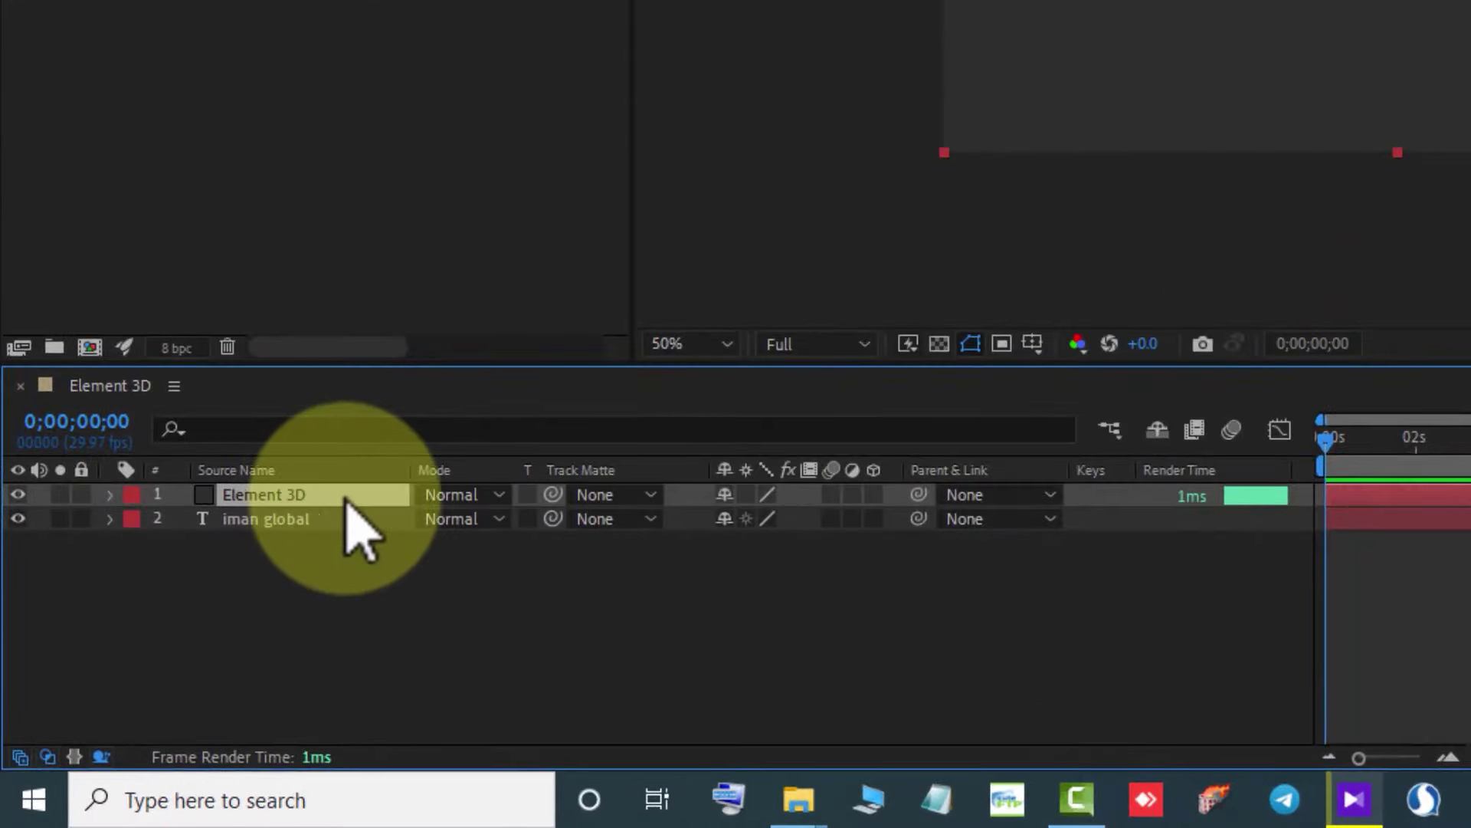
{"action": "left_click_drag", "start_coordinate": [345, 497], "coordinate": [329, 608]}
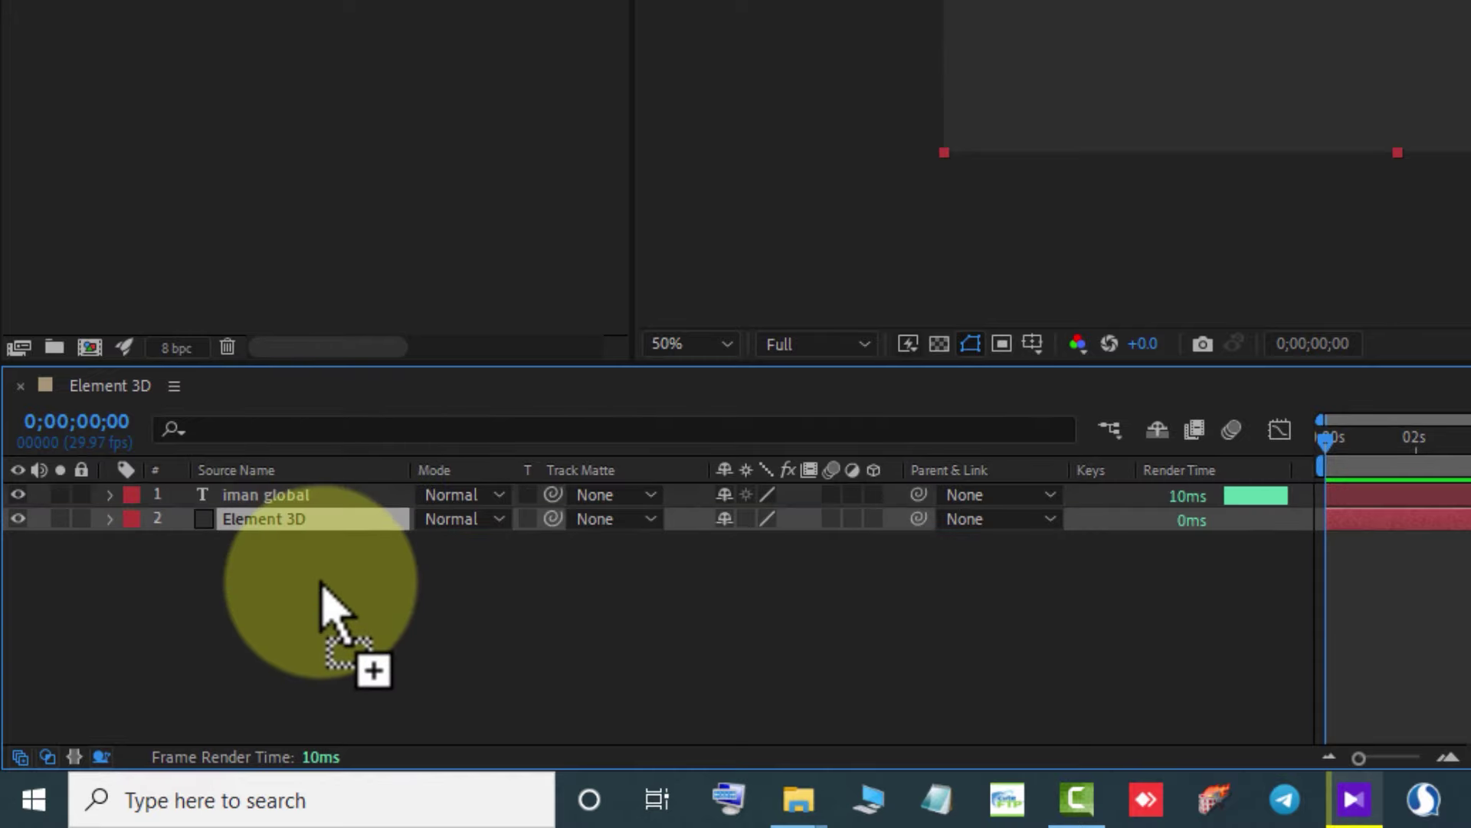
{"action": "left_click", "coordinate": [17, 499]}
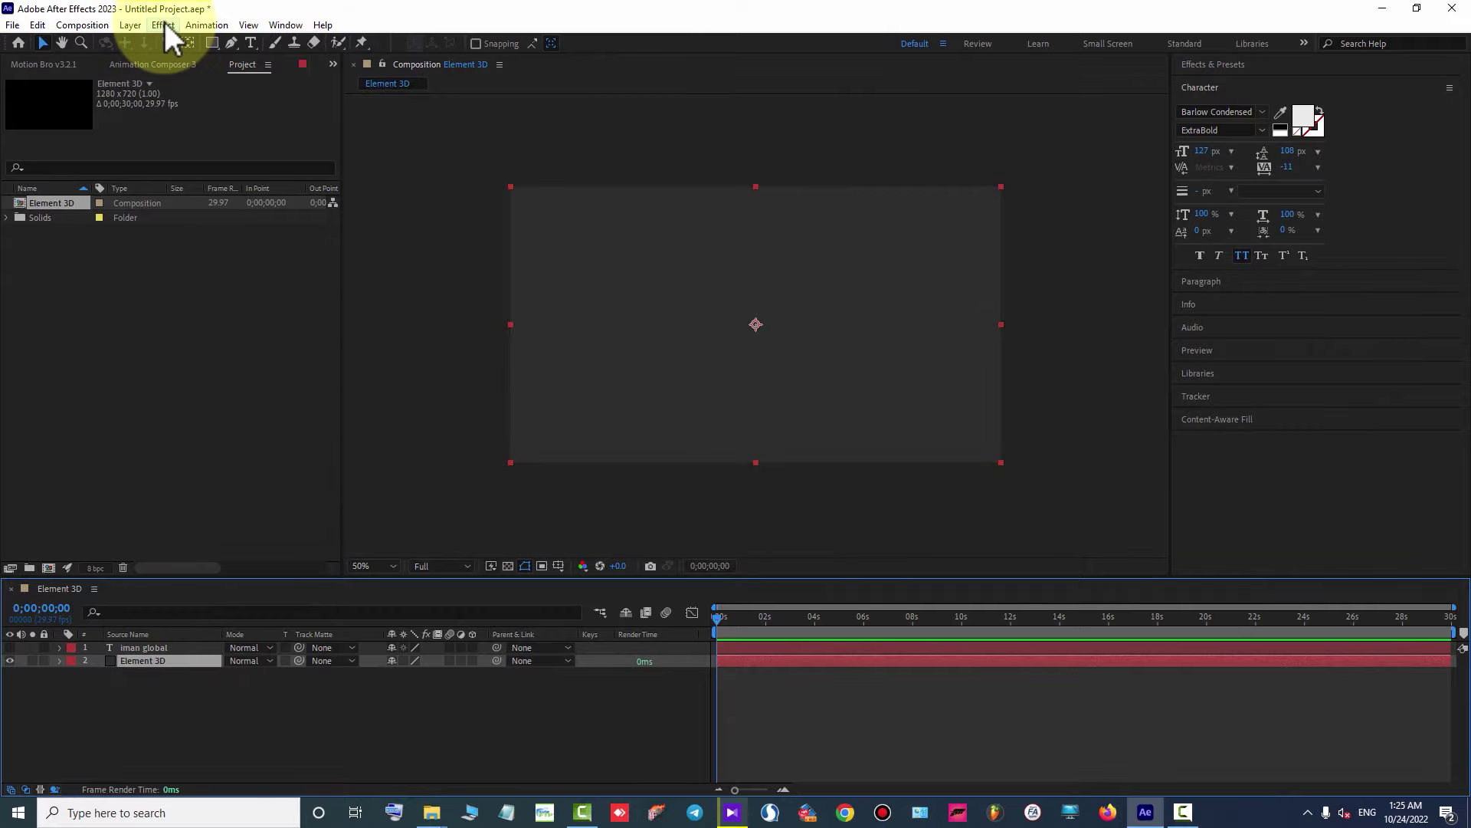
Apply Video Copilot's Element effect to the solid with Path Layer 1 set to iman global.
{"action": "left_click", "coordinate": [163, 23]}
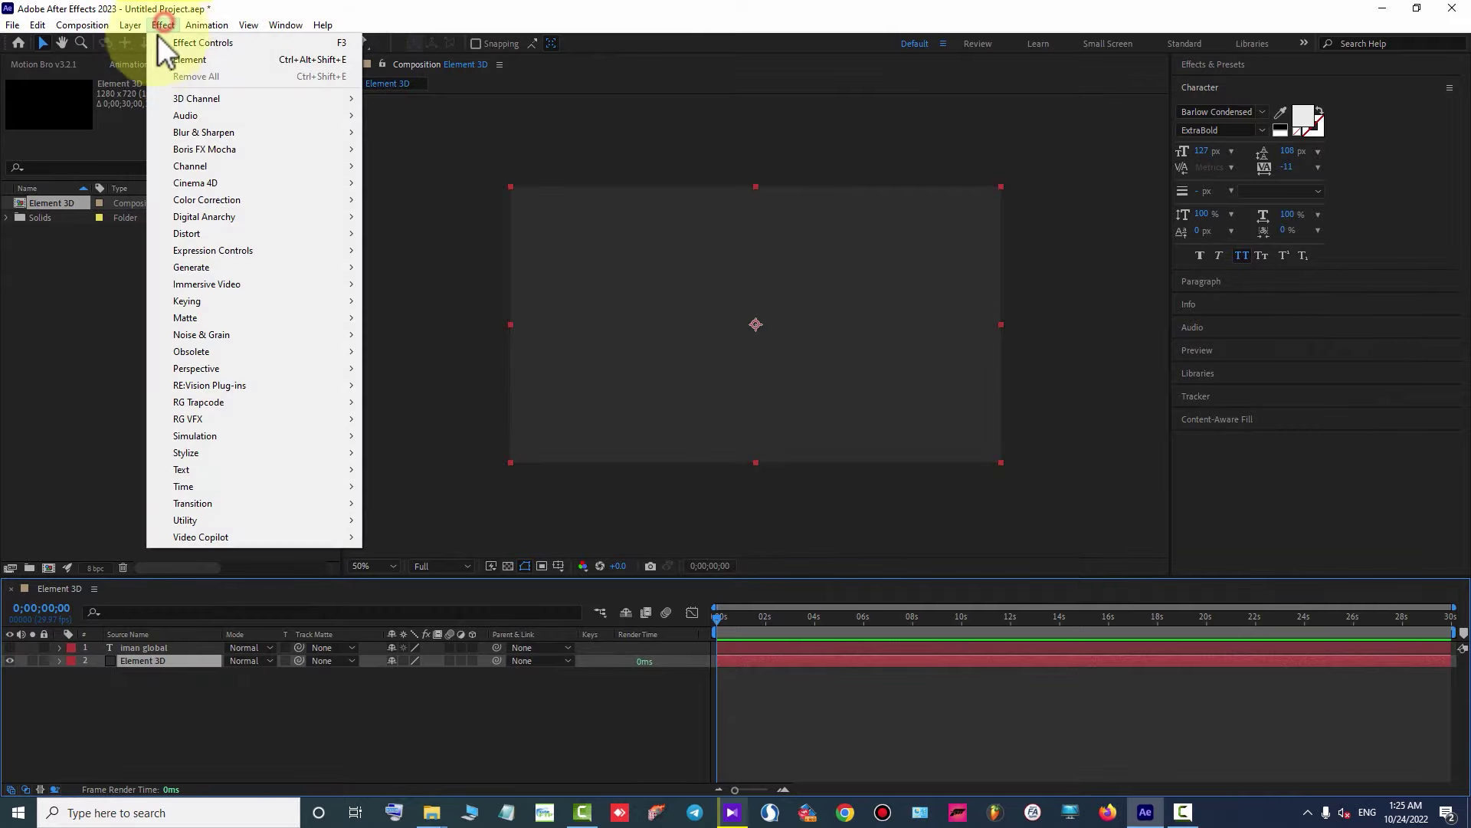
{"action": "mouse_move", "coordinate": [331, 535]}
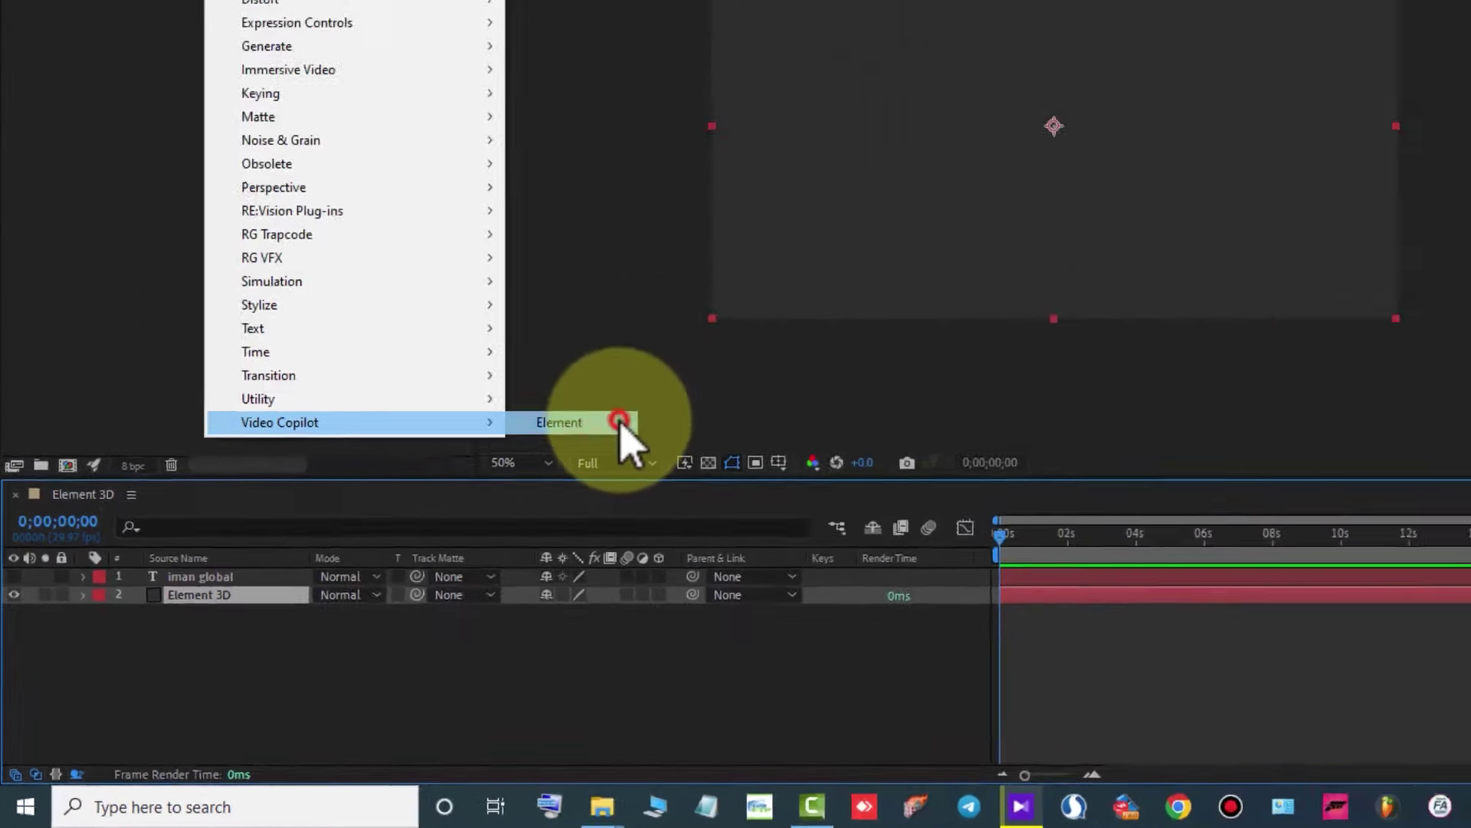
{"action": "left_click", "coordinate": [824, 291]}
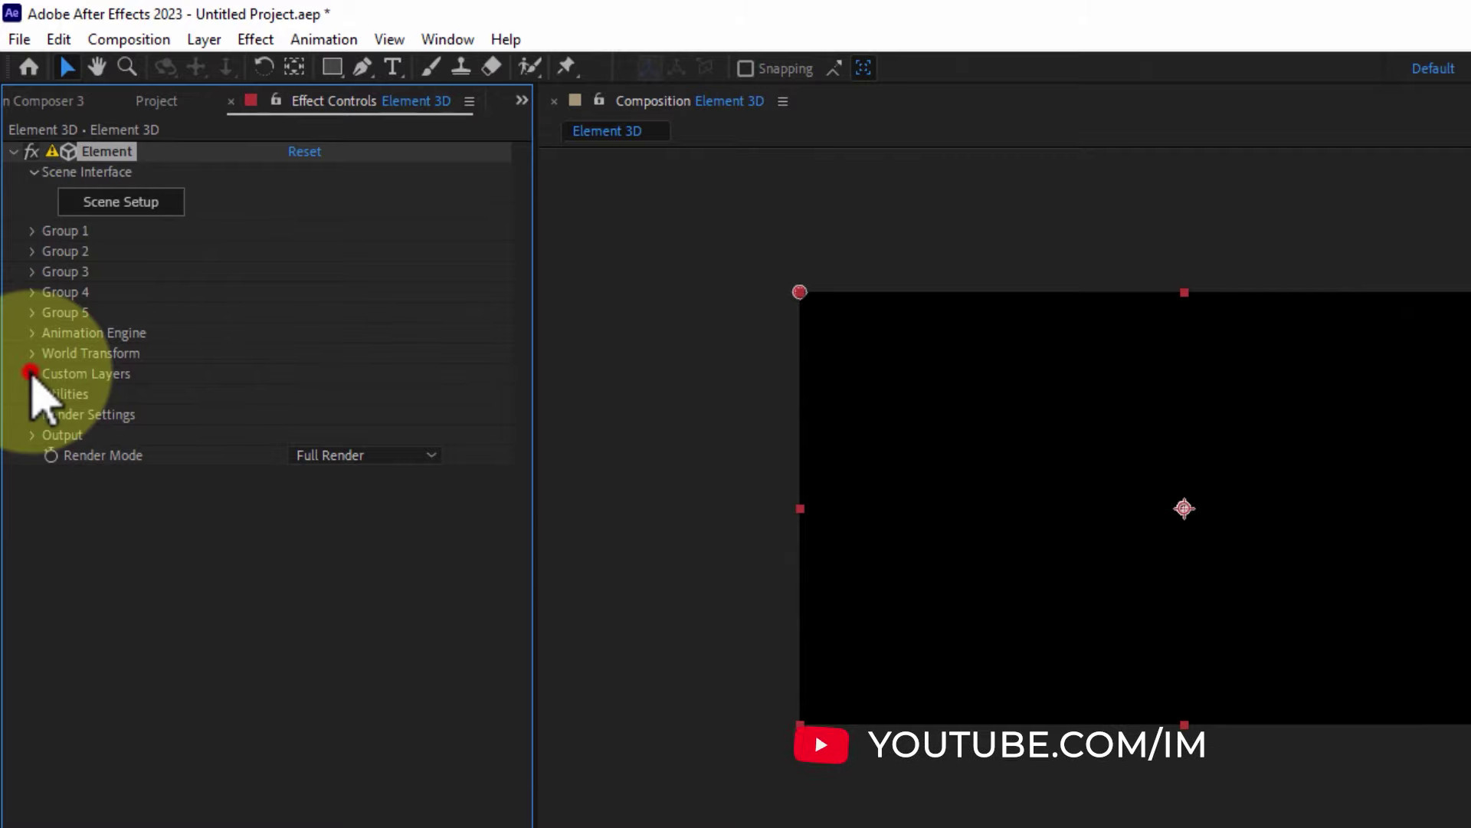
{"action": "left_click", "coordinate": [56, 394]}
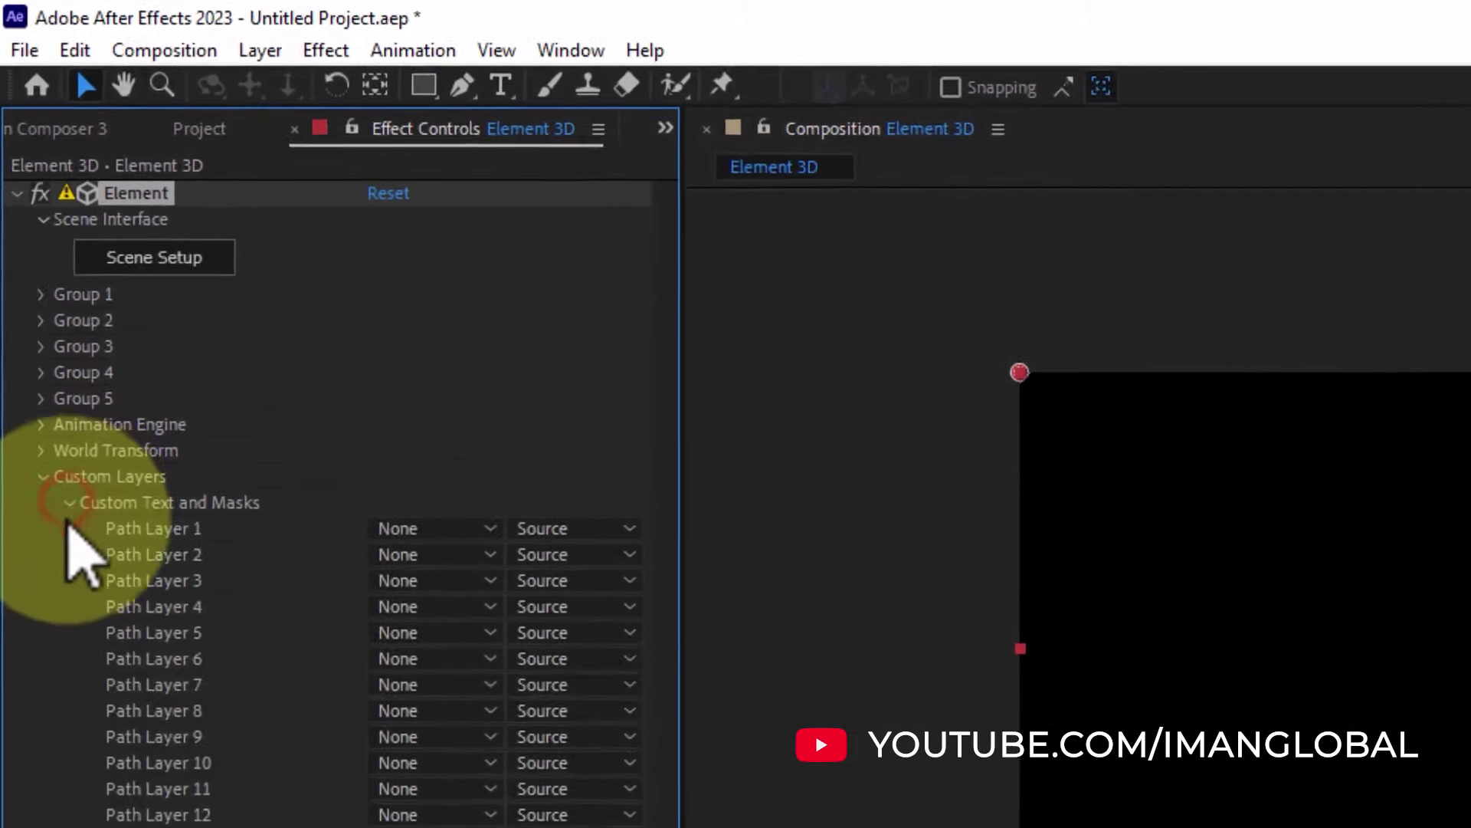
{"action": "left_click", "coordinate": [471, 558]}
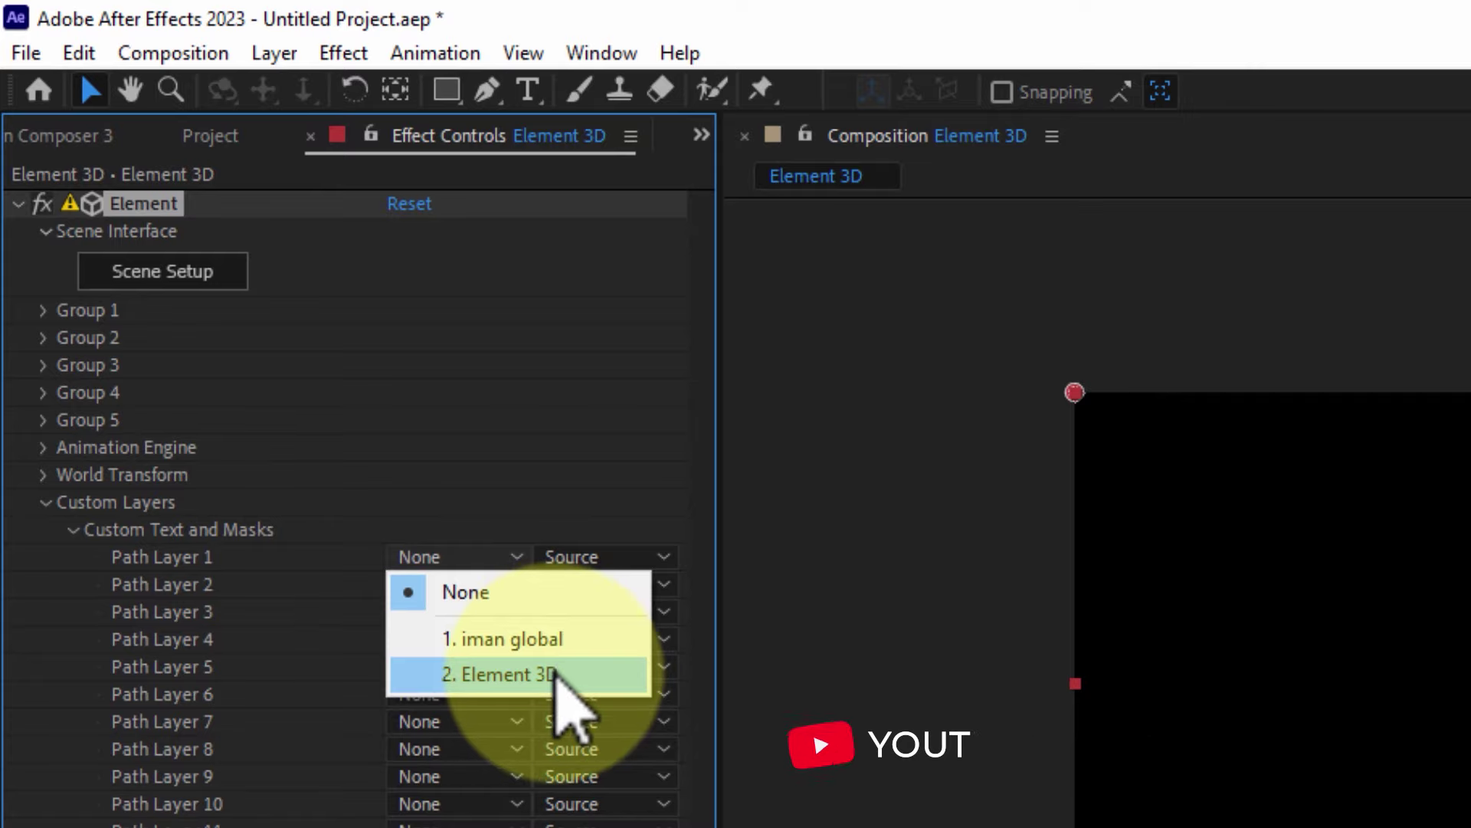
{"action": "left_click", "coordinate": [551, 640]}
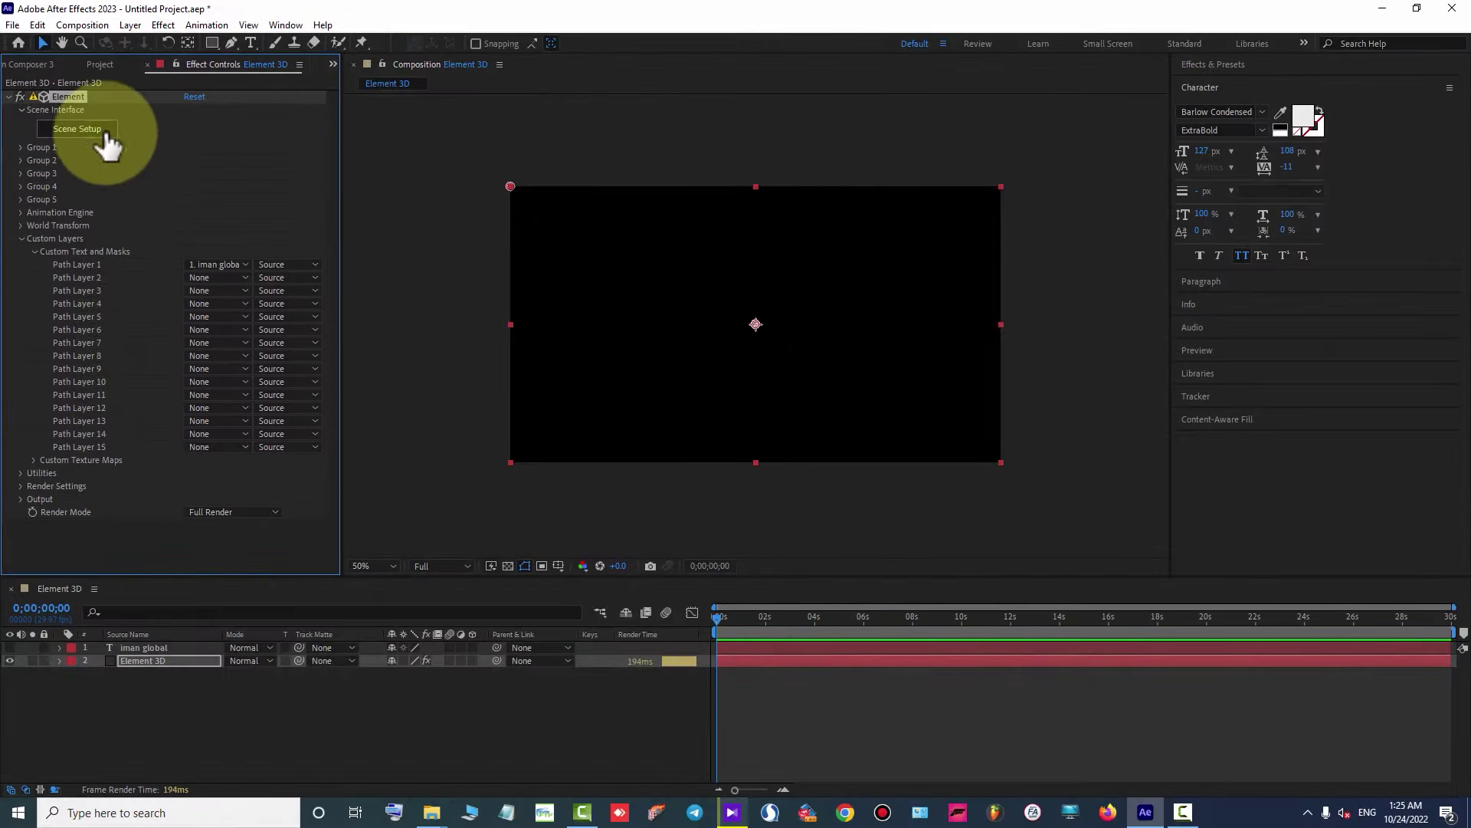
In Scene Setup, extrude the IMAN GLOBAL text and select the extrusion's Bevel 1 material.
{"action": "left_click", "coordinate": [95, 130]}
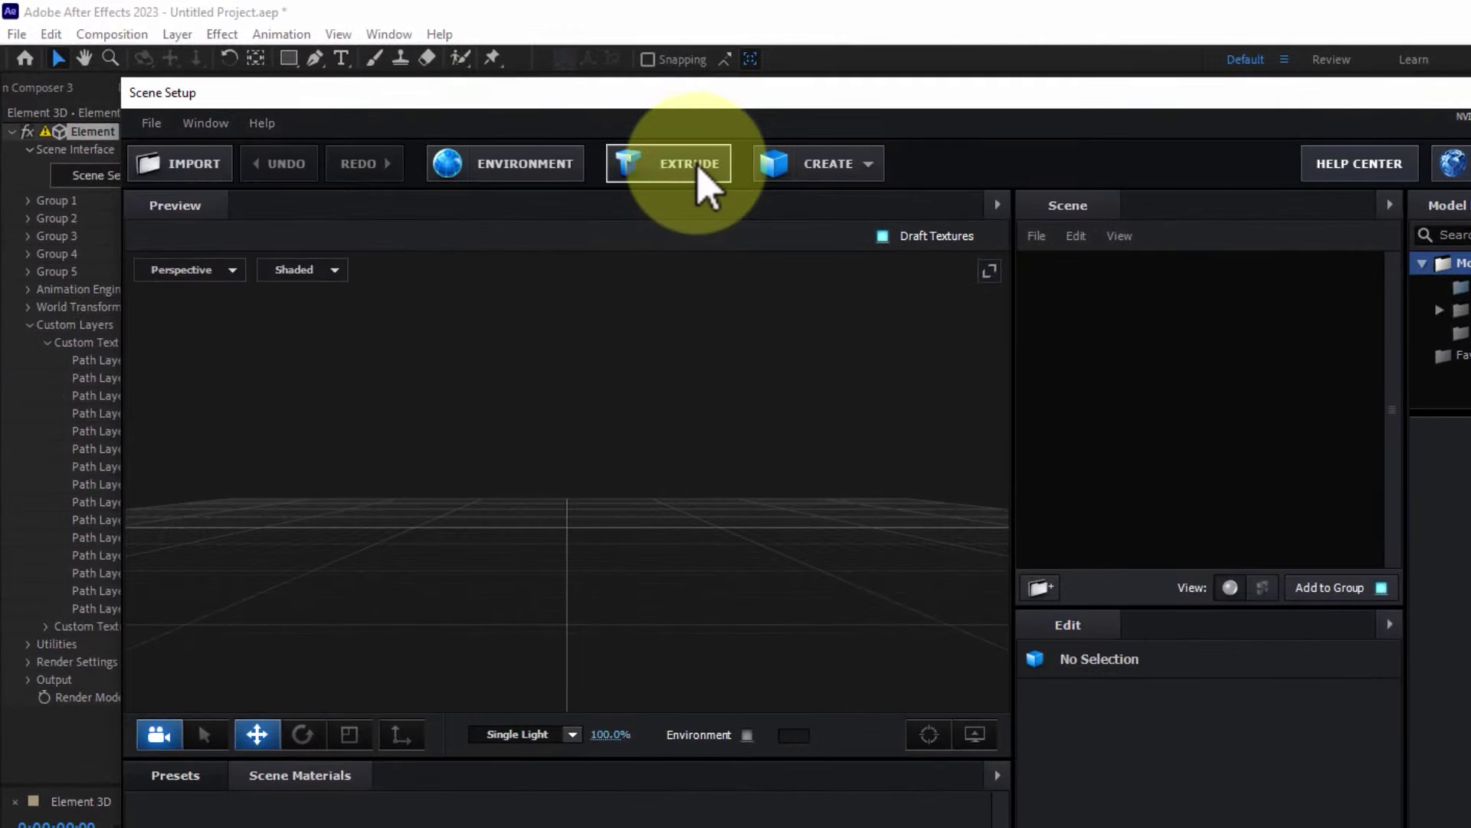
{"action": "left_click", "coordinate": [699, 172]}
{"action": "mouse_move", "coordinate": [804, 525]}
{"action": "left_mouse_down"}
{"action": "mouse_move", "coordinate": [845, 498]}
{"action": "mouse_move", "coordinate": [764, 503]}
{"action": "left_mouse_up"}
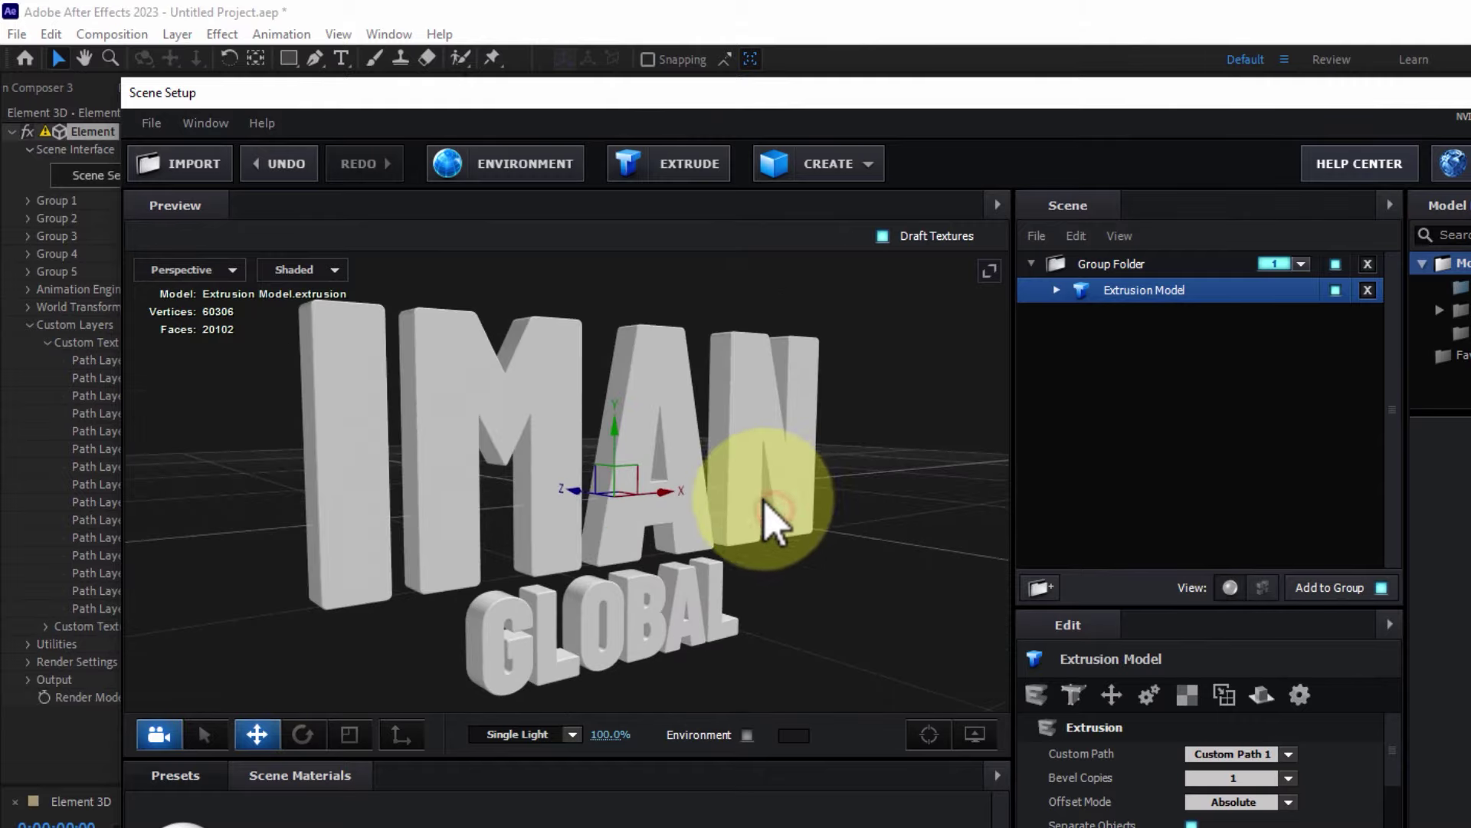
{"action": "left_click_drag", "start_coordinate": [774, 537], "coordinate": [843, 384]}
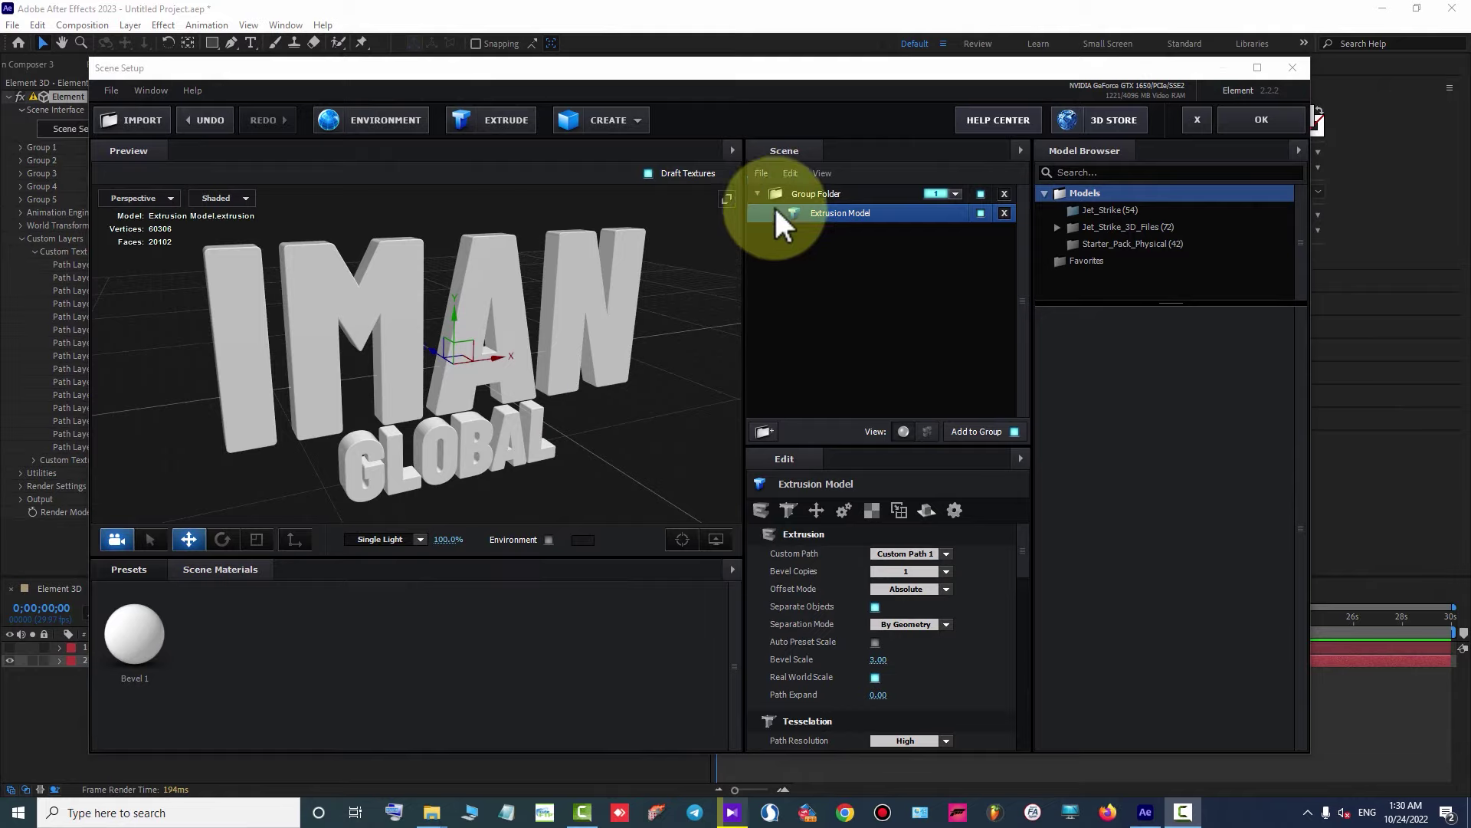
{"action": "left_click", "coordinate": [776, 213]}
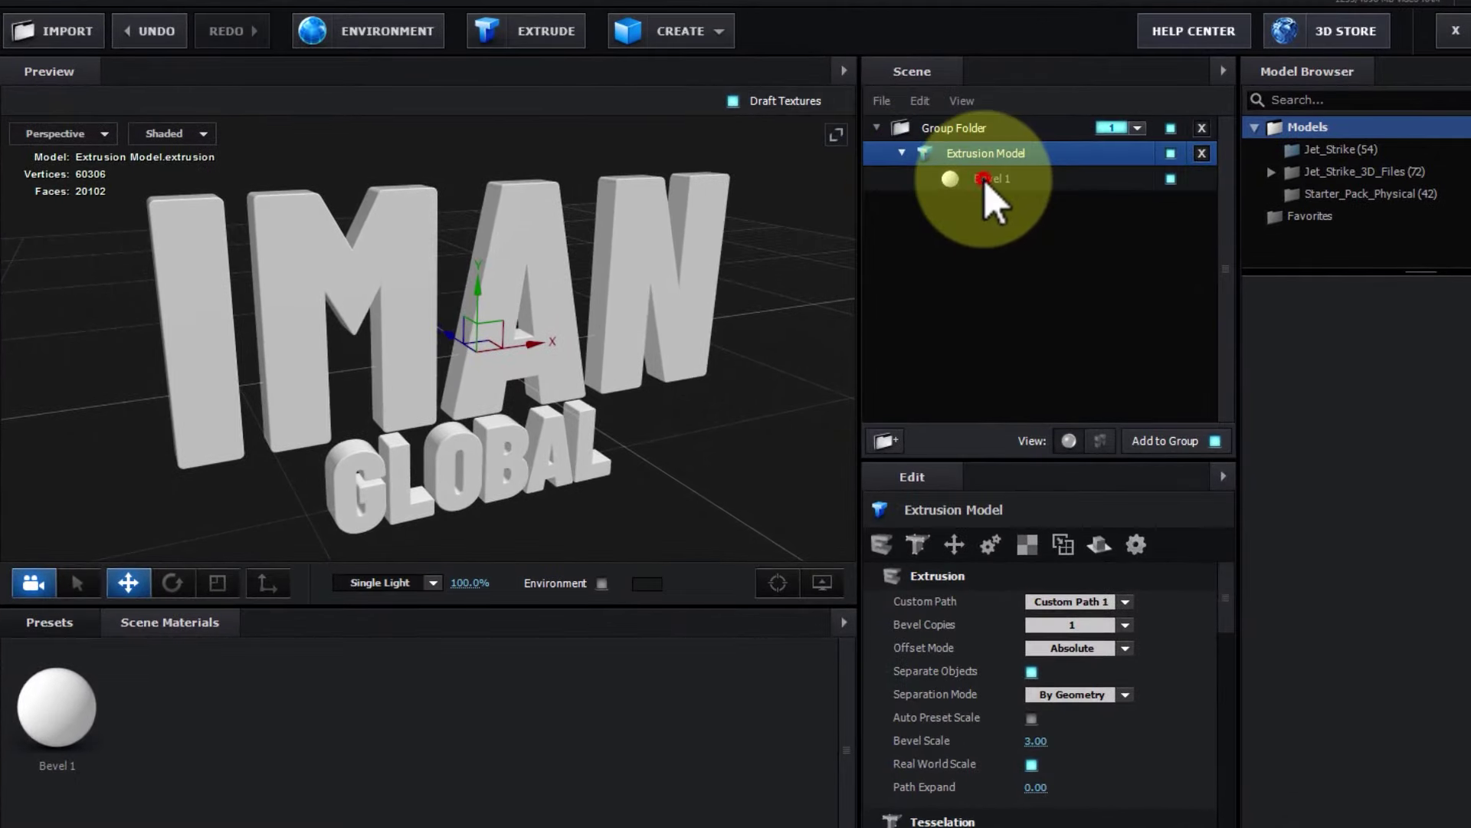
{"action": "left_click", "coordinate": [983, 178]}
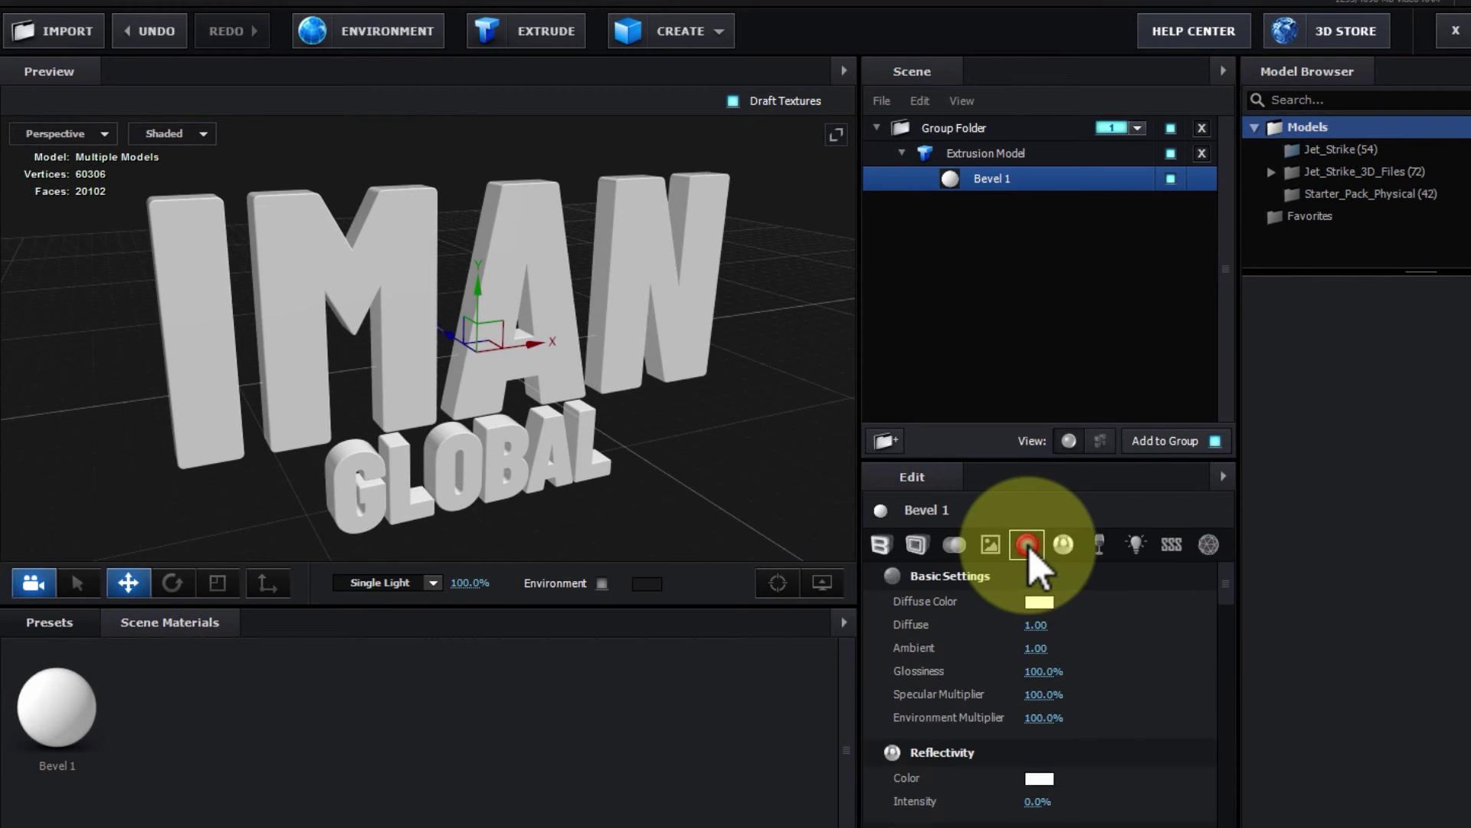
Set the Bevel 1 material's diffuse colour to pure black (000000).
{"action": "left_click", "coordinate": [1040, 603]}
{"action": "left_click_drag", "start_coordinate": [1019, 482], "coordinate": [924, 251]}
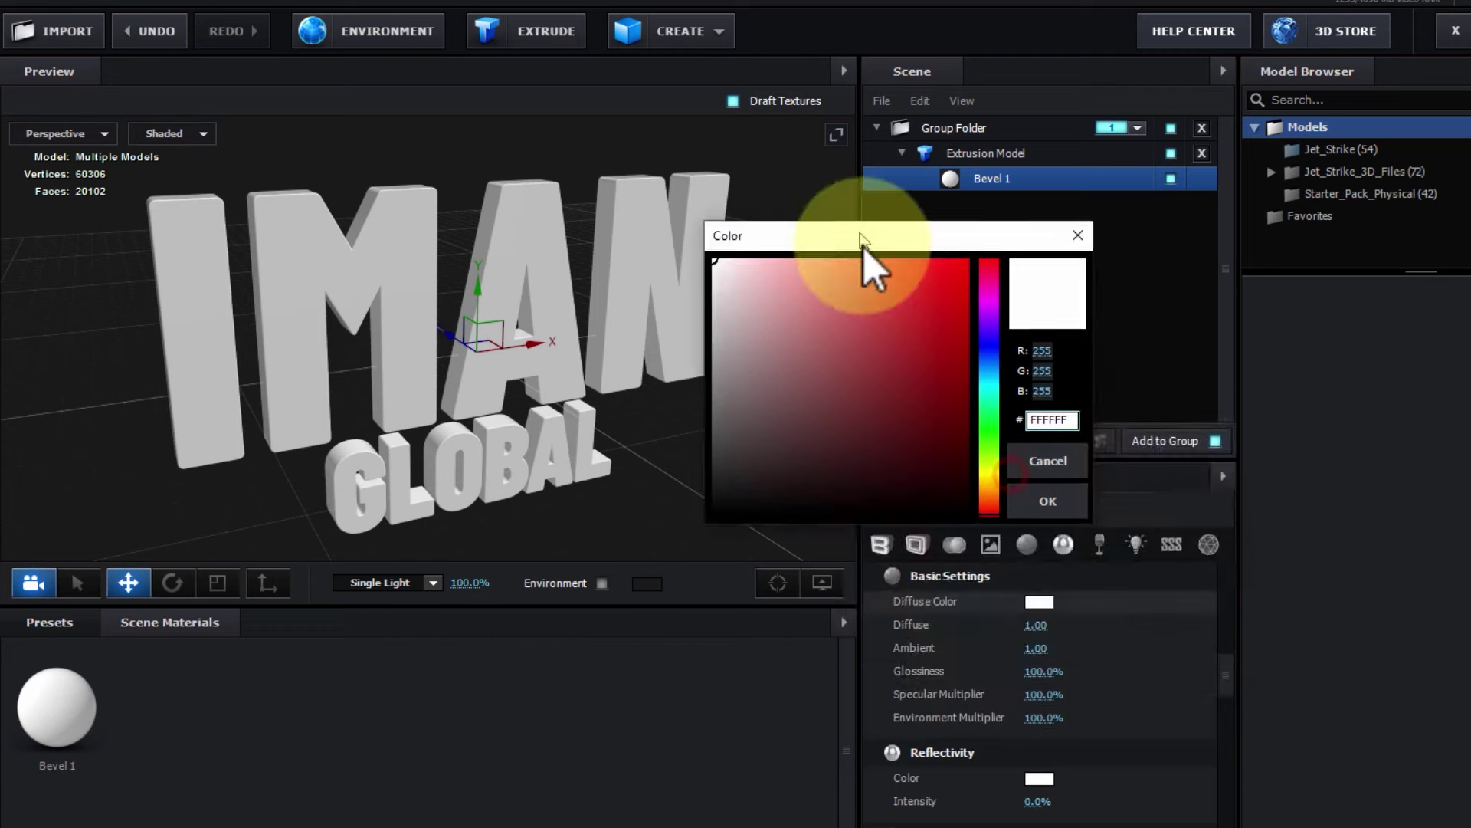
{"action": "left_click", "coordinate": [954, 455]}
{"action": "left_click_drag", "start_coordinate": [1007, 489], "coordinate": [821, 541]}
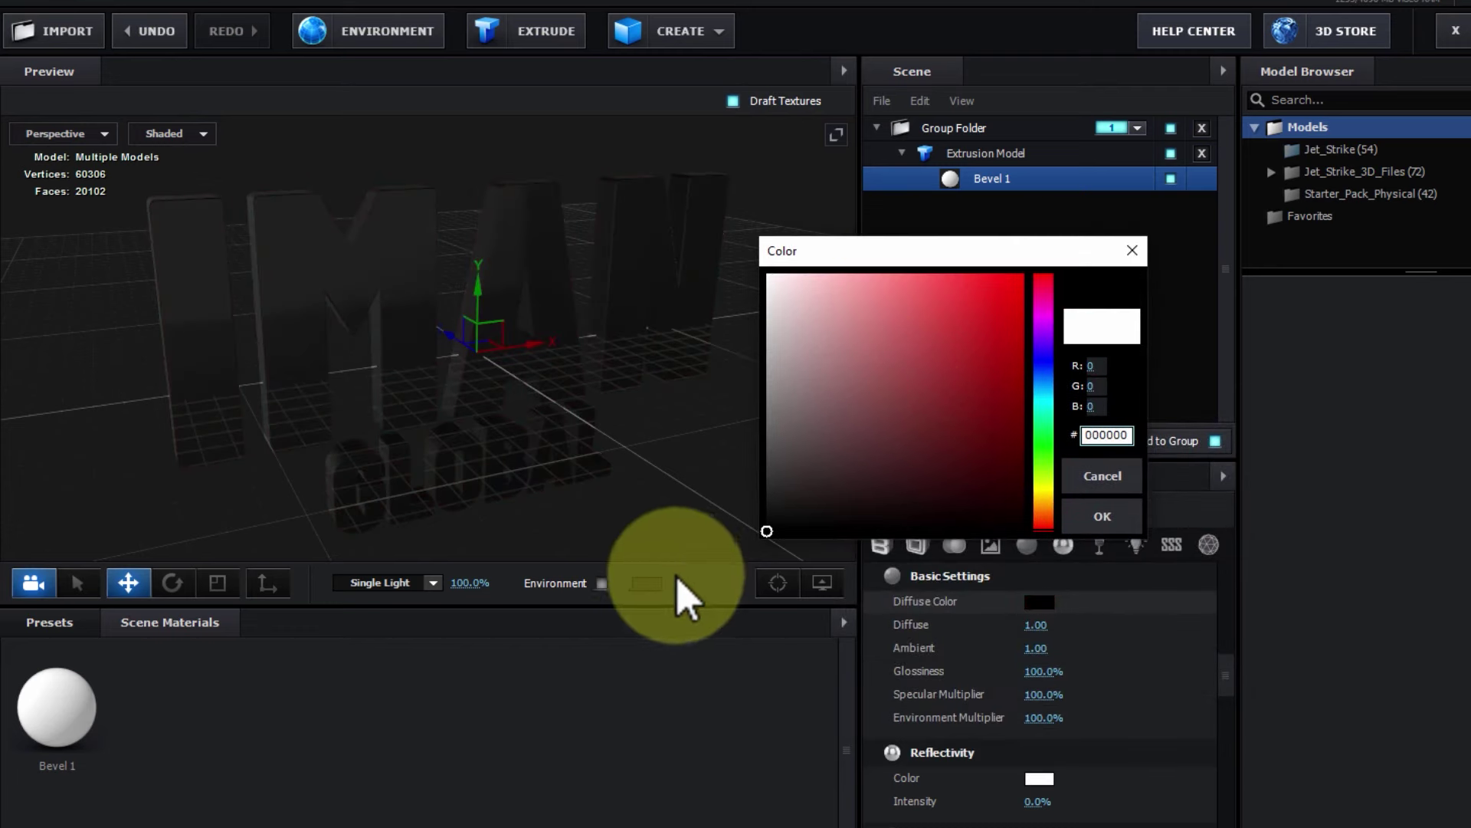
{"action": "left_click", "coordinate": [1102, 517]}
{"action": "mouse_move", "coordinate": [656, 439]}
{"action": "left_mouse_down"}
{"action": "mouse_move", "coordinate": [534, 391]}
{"action": "mouse_move", "coordinate": [527, 366]}
{"action": "mouse_move", "coordinate": [590, 398]}
{"action": "mouse_move", "coordinate": [584, 384]}
{"action": "mouse_move", "coordinate": [624, 368]}
{"action": "mouse_move", "coordinate": [742, 371]}
{"action": "mouse_move", "coordinate": [684, 335]}
{"action": "mouse_move", "coordinate": [683, 351]}
{"action": "mouse_move", "coordinate": [700, 335]}
{"action": "mouse_move", "coordinate": [690, 355]}
{"action": "left_mouse_up"}
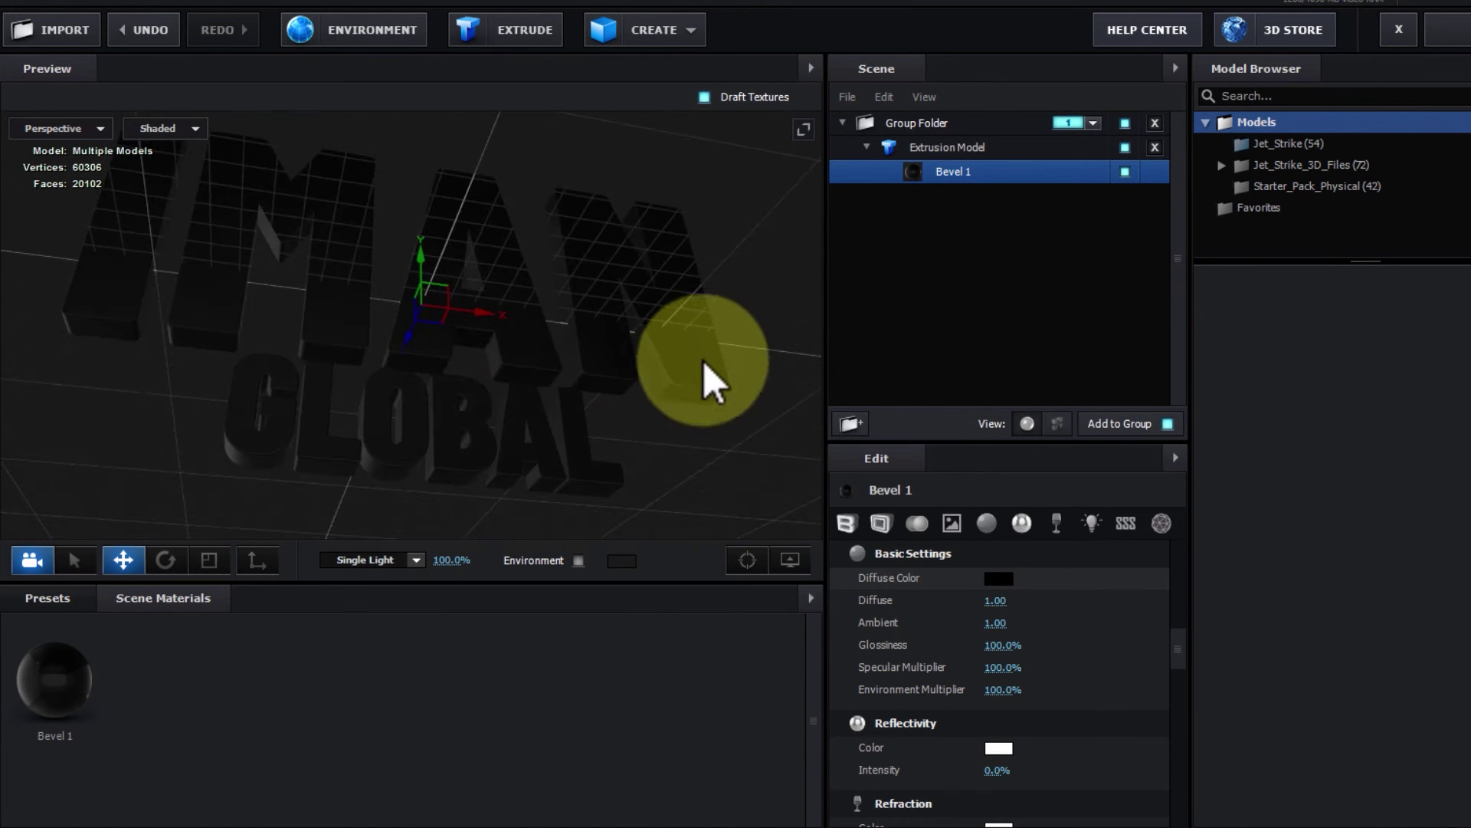
Raise the bevel's reflectivity intensity to 100% and reset the camera to frame the title.
{"action": "left_click_drag", "start_coordinate": [1179, 645], "coordinate": [1179, 653]}
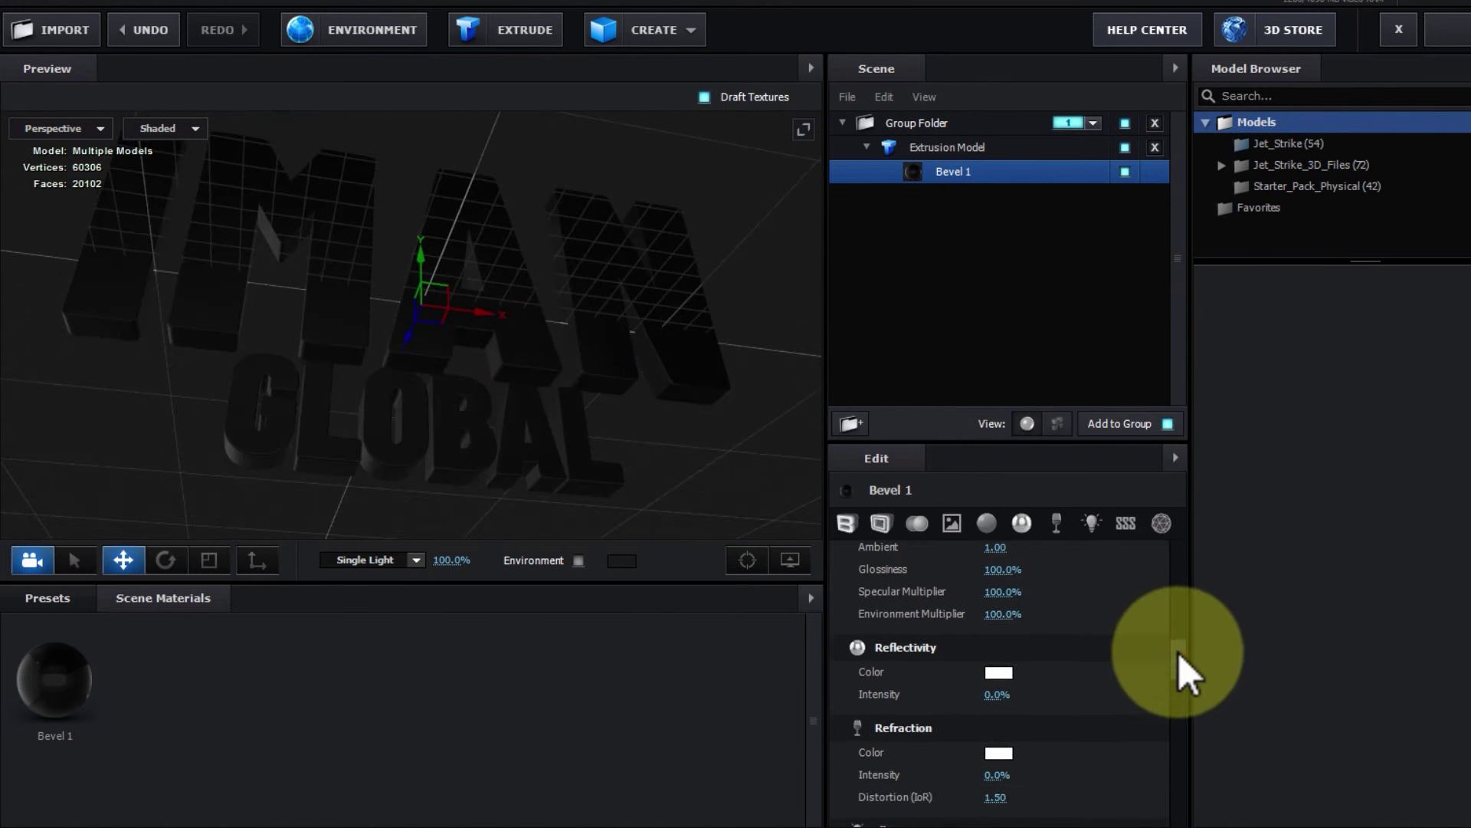
{"action": "mouse_move", "coordinate": [1006, 685]}
{"action": "left_mouse_down"}
{"action": "mouse_move", "coordinate": [1094, 683]}
{"action": "mouse_move", "coordinate": [992, 690]}
{"action": "mouse_move", "coordinate": [1189, 680]}
{"action": "left_mouse_up"}
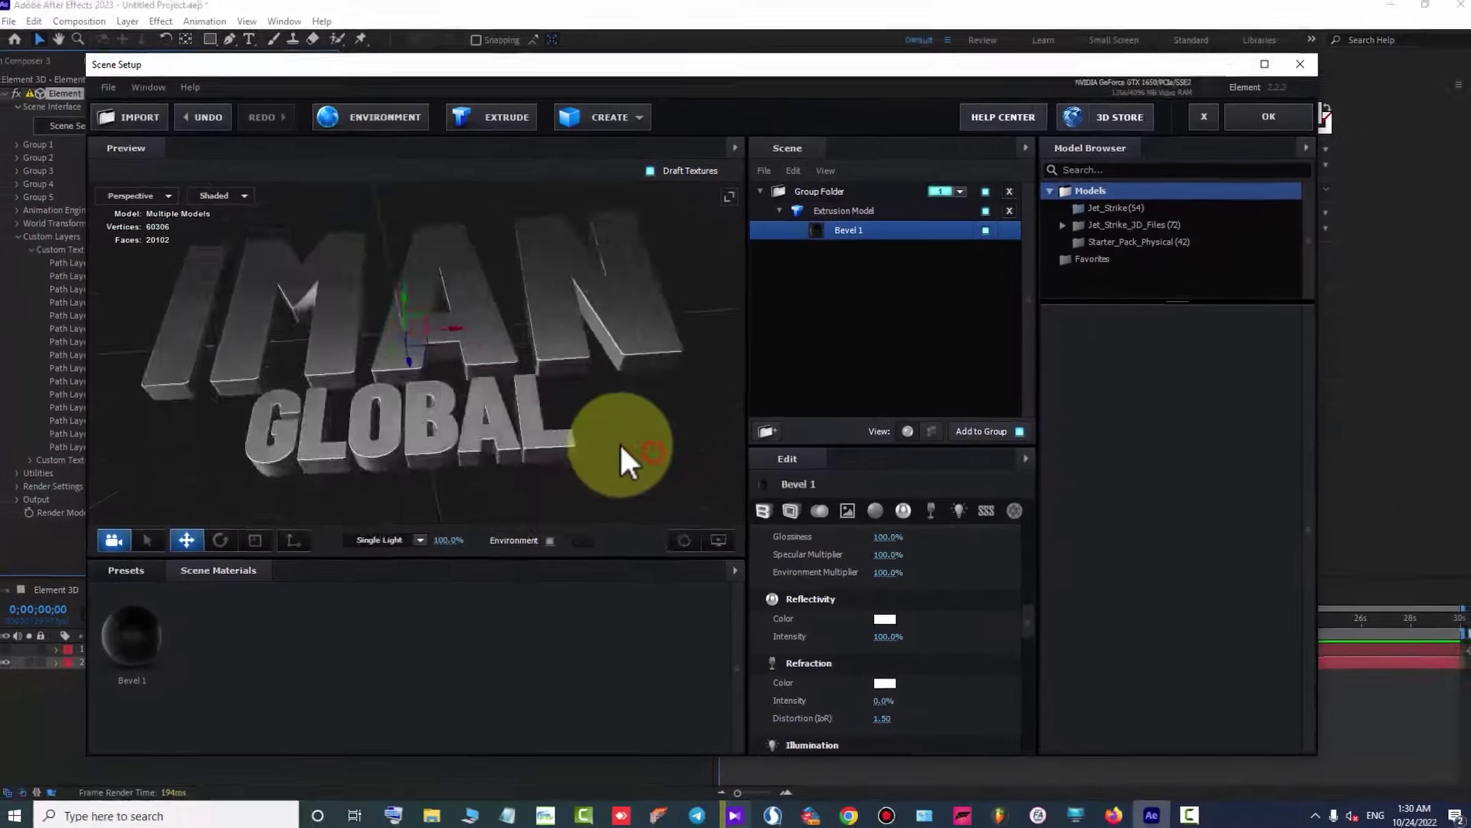
{"action": "mouse_move", "coordinate": [622, 448]}
{"action": "left_mouse_down"}
{"action": "mouse_move", "coordinate": [567, 422]}
{"action": "mouse_move", "coordinate": [576, 471]}
{"action": "mouse_move", "coordinate": [639, 507]}
{"action": "mouse_move", "coordinate": [717, 492]}
{"action": "mouse_move", "coordinate": [559, 444]}
{"action": "mouse_move", "coordinate": [626, 460]}
{"action": "mouse_move", "coordinate": [553, 406]}
{"action": "mouse_move", "coordinate": [568, 453]}
{"action": "left_mouse_up"}
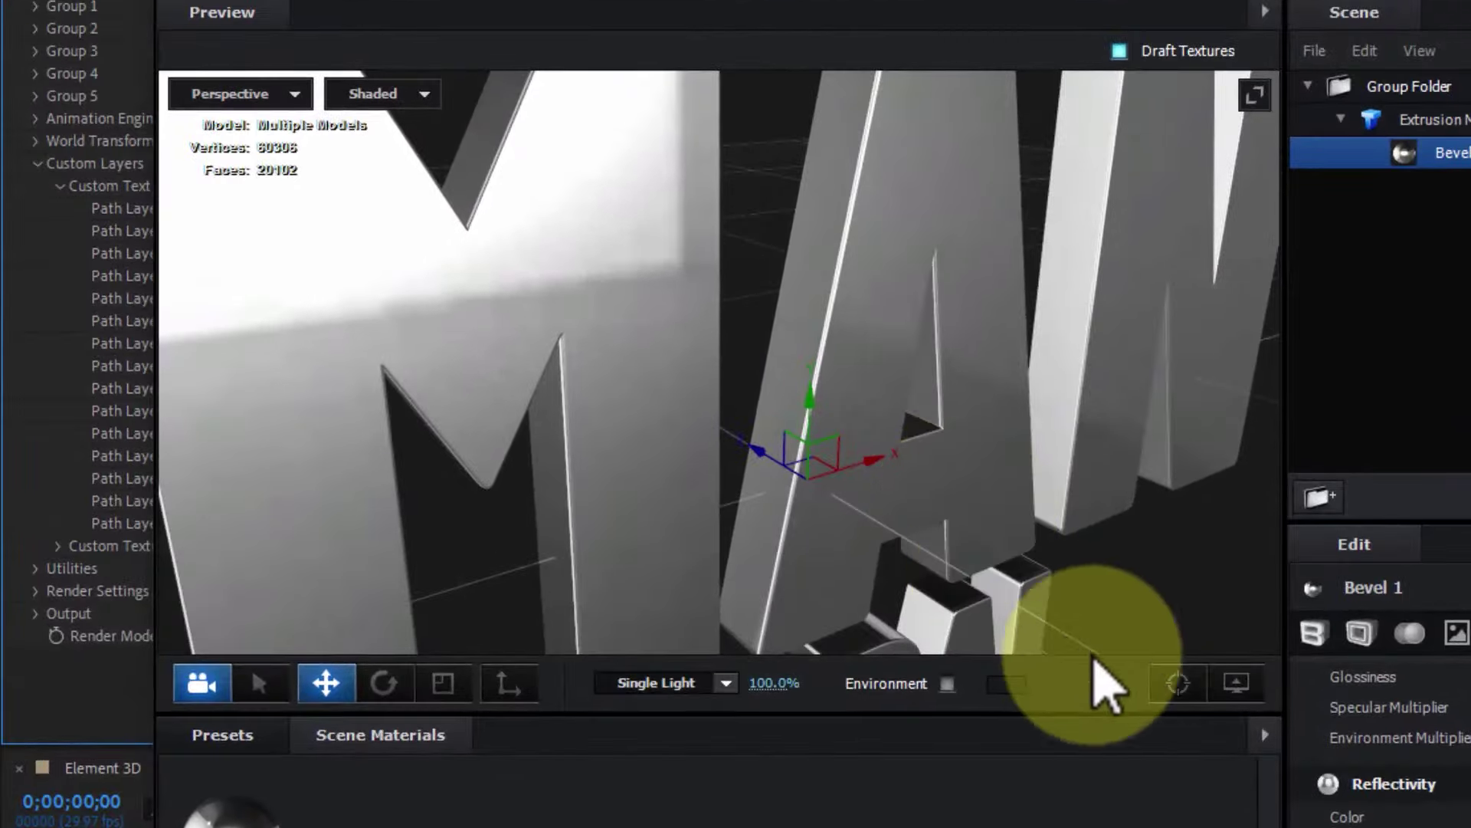
{"action": "left_click", "coordinate": [1178, 683]}
{"action": "mouse_move", "coordinate": [945, 467]}
{"action": "left_mouse_down"}
{"action": "mouse_move", "coordinate": [881, 430]}
{"action": "mouse_move", "coordinate": [774, 470]}
{"action": "mouse_move", "coordinate": [789, 532]}
{"action": "mouse_move", "coordinate": [968, 397]}
{"action": "left_mouse_up"}
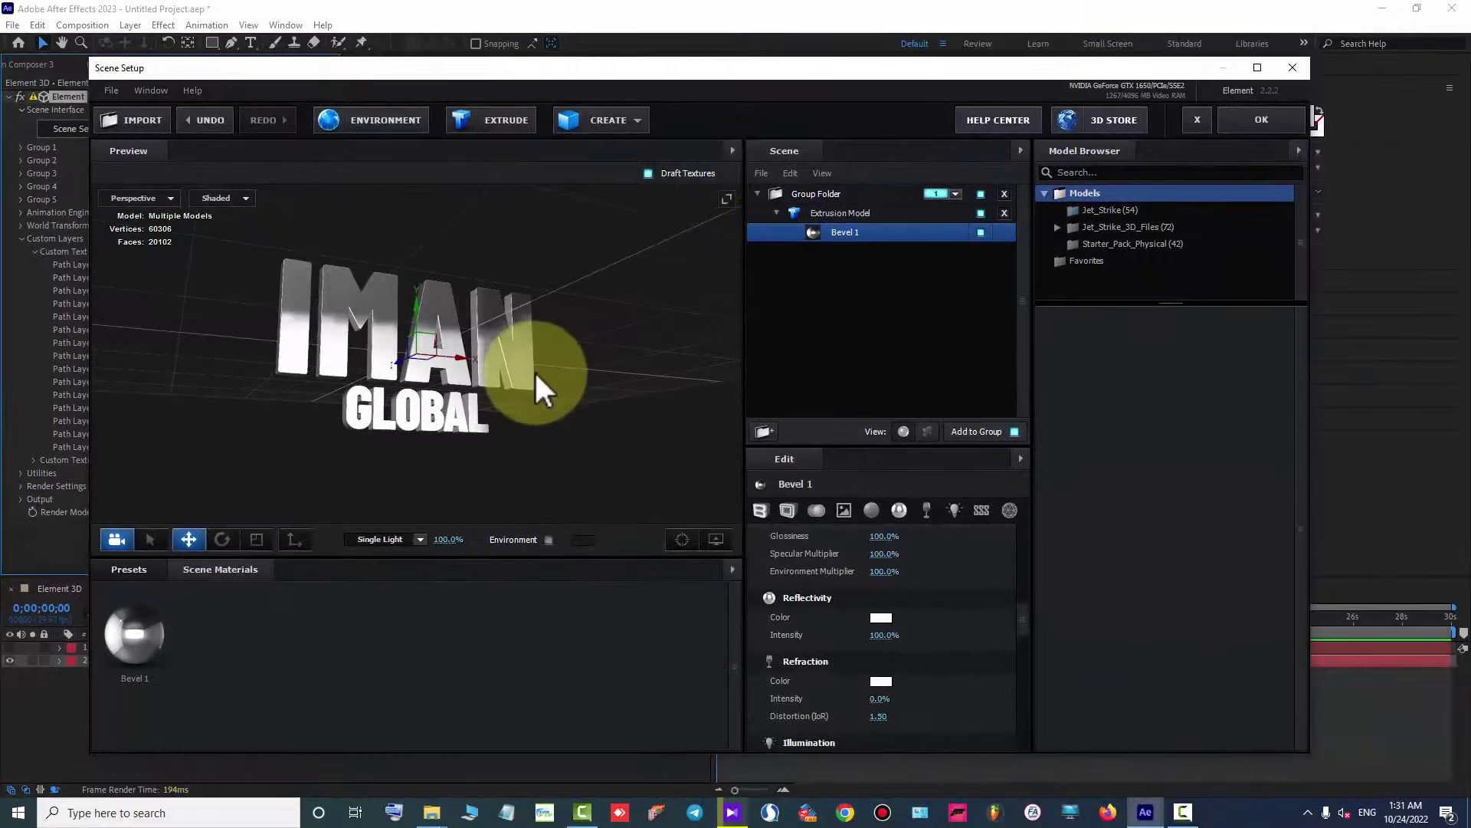
{"action": "left_click", "coordinate": [901, 29]}
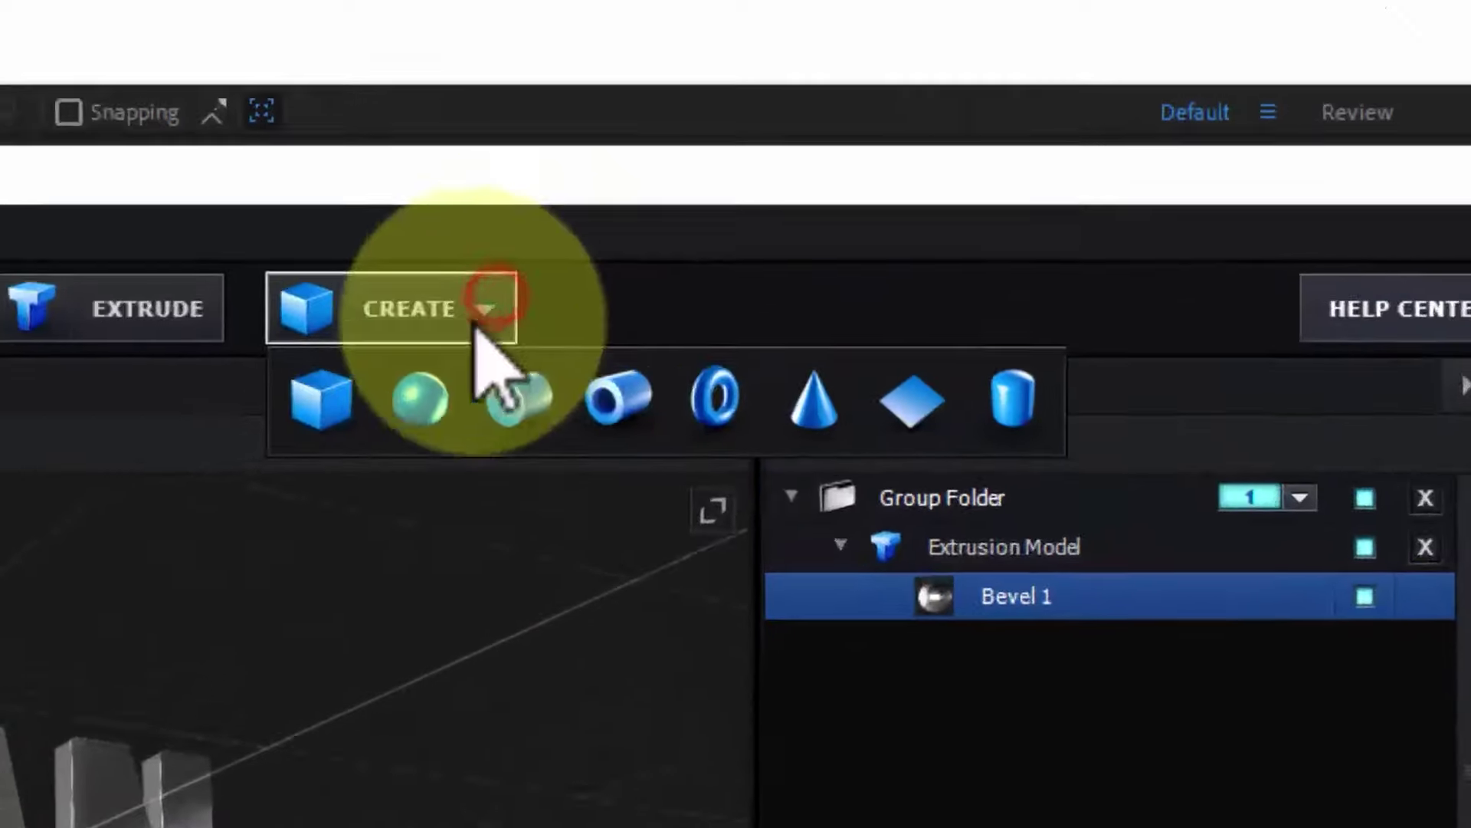
Add a plane to the scene and rotate it to 270° so it lies flat as a floor.
{"action": "left_click", "coordinate": [932, 426]}
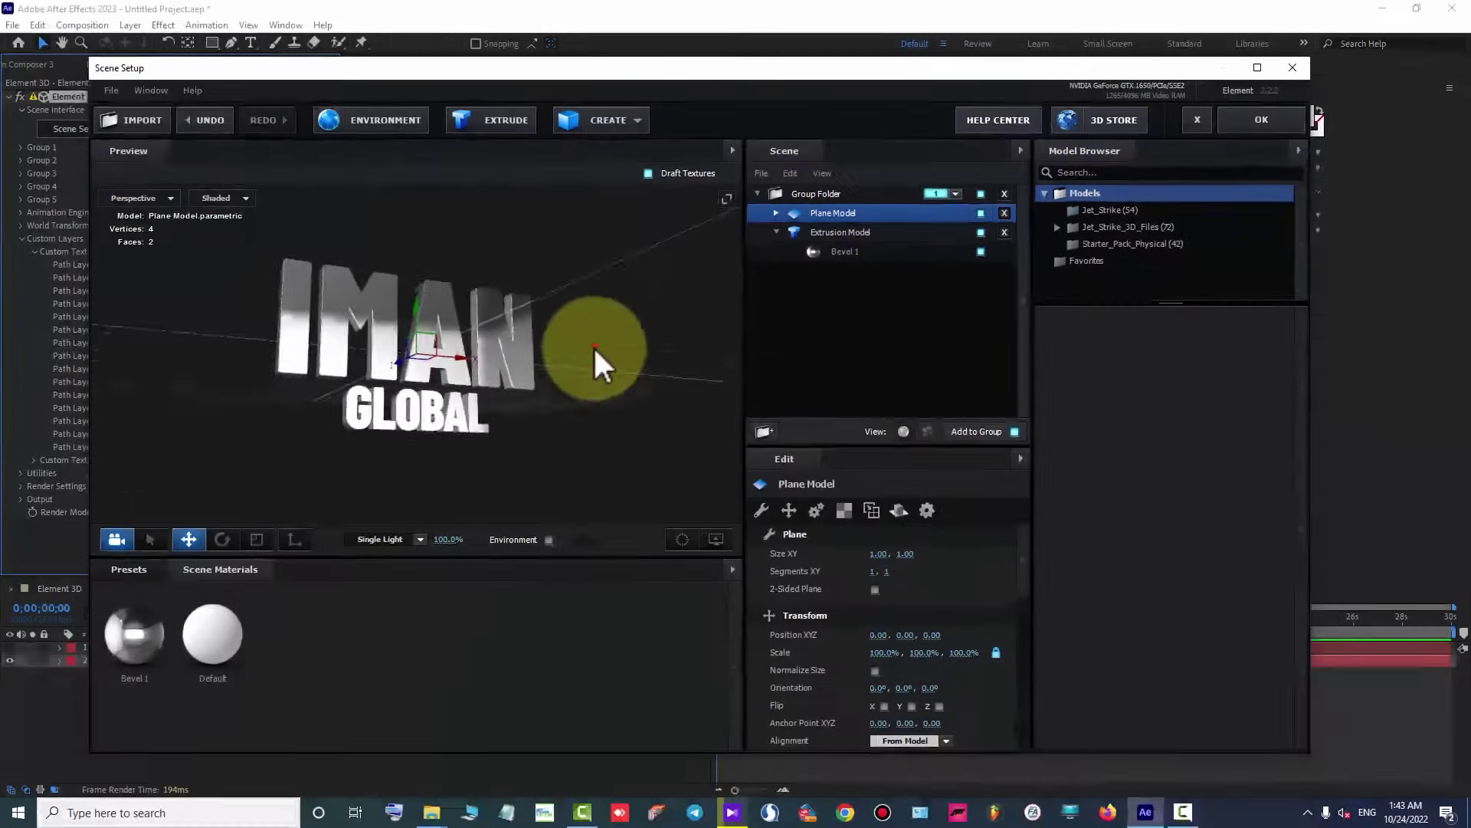
{"action": "left_click_drag", "start_coordinate": [503, 372], "coordinate": [538, 416]}
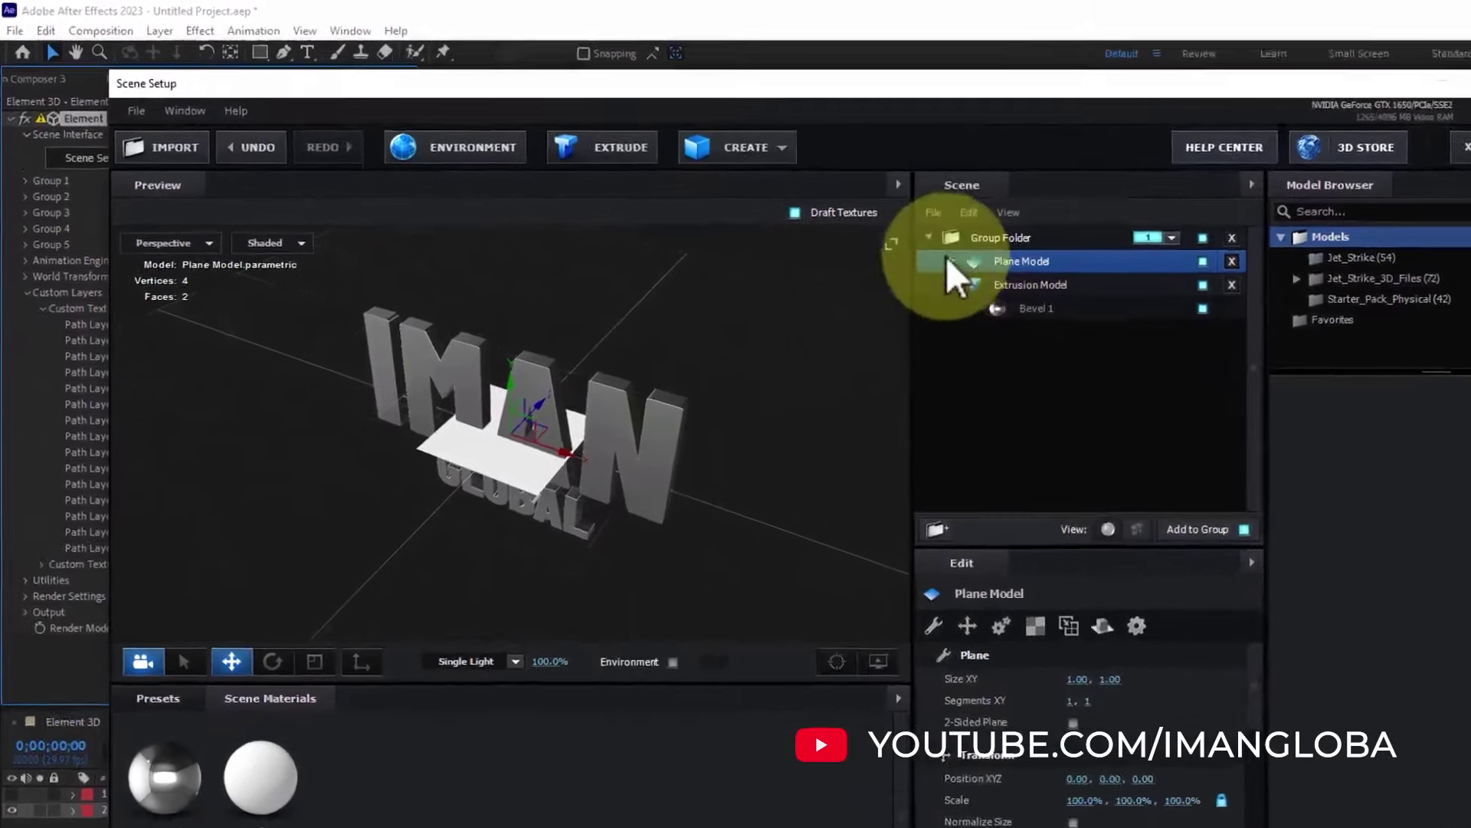
{"action": "left_click", "coordinate": [772, 210]}
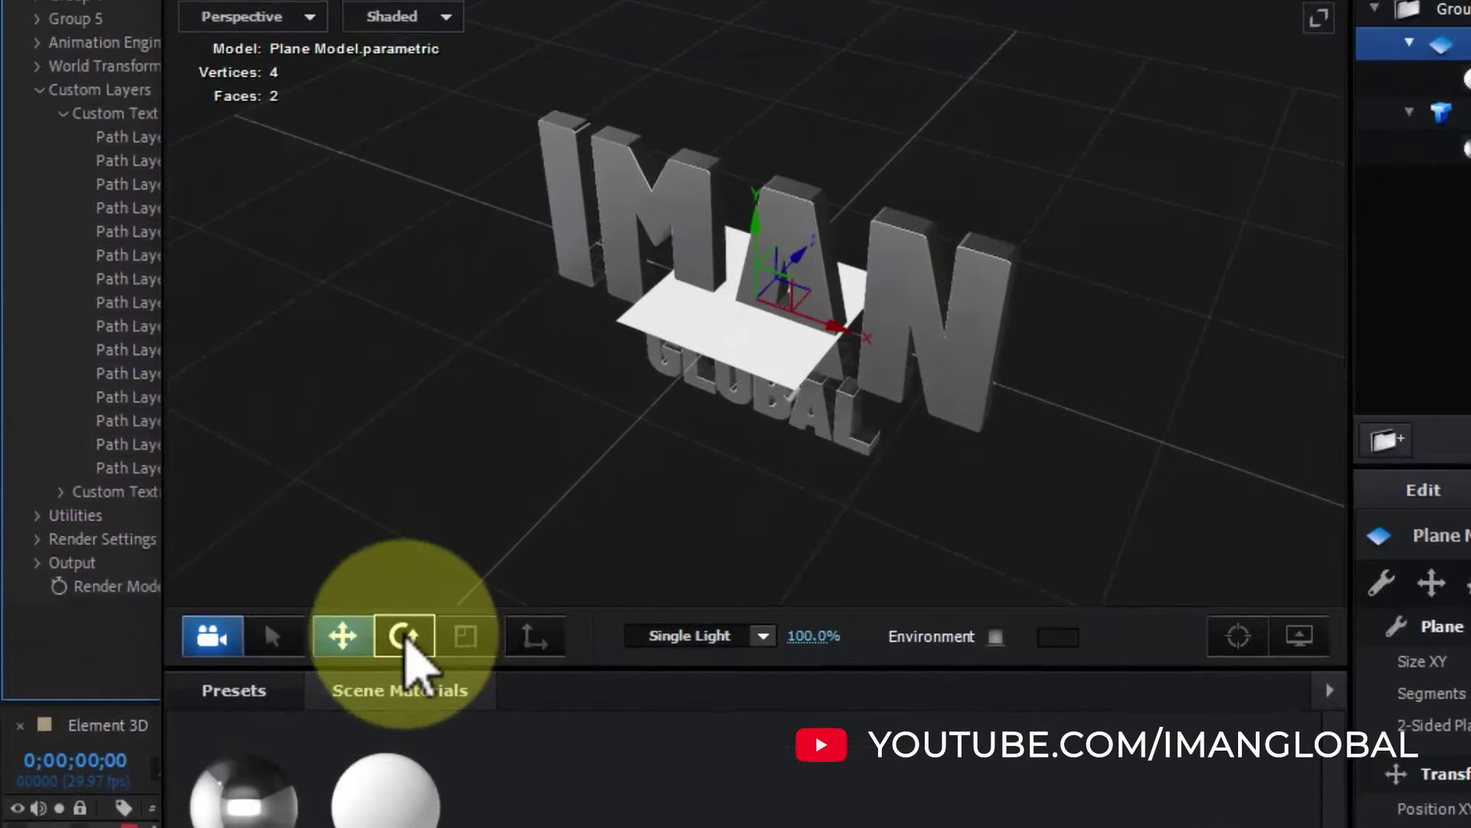
{"action": "left_click", "coordinate": [405, 637]}
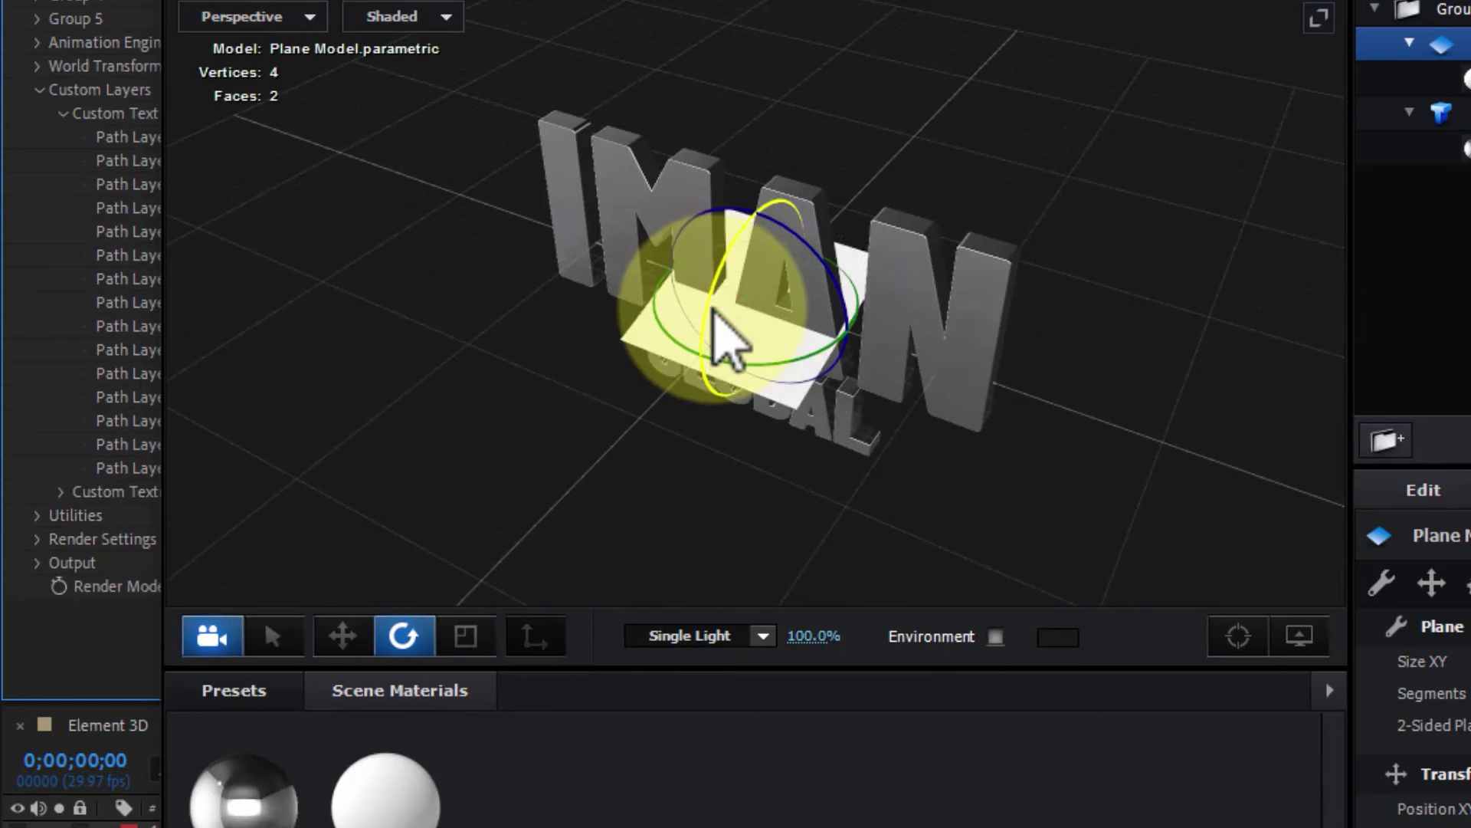
{"action": "left_click_drag", "start_coordinate": [721, 521], "coordinate": [848, 305]}
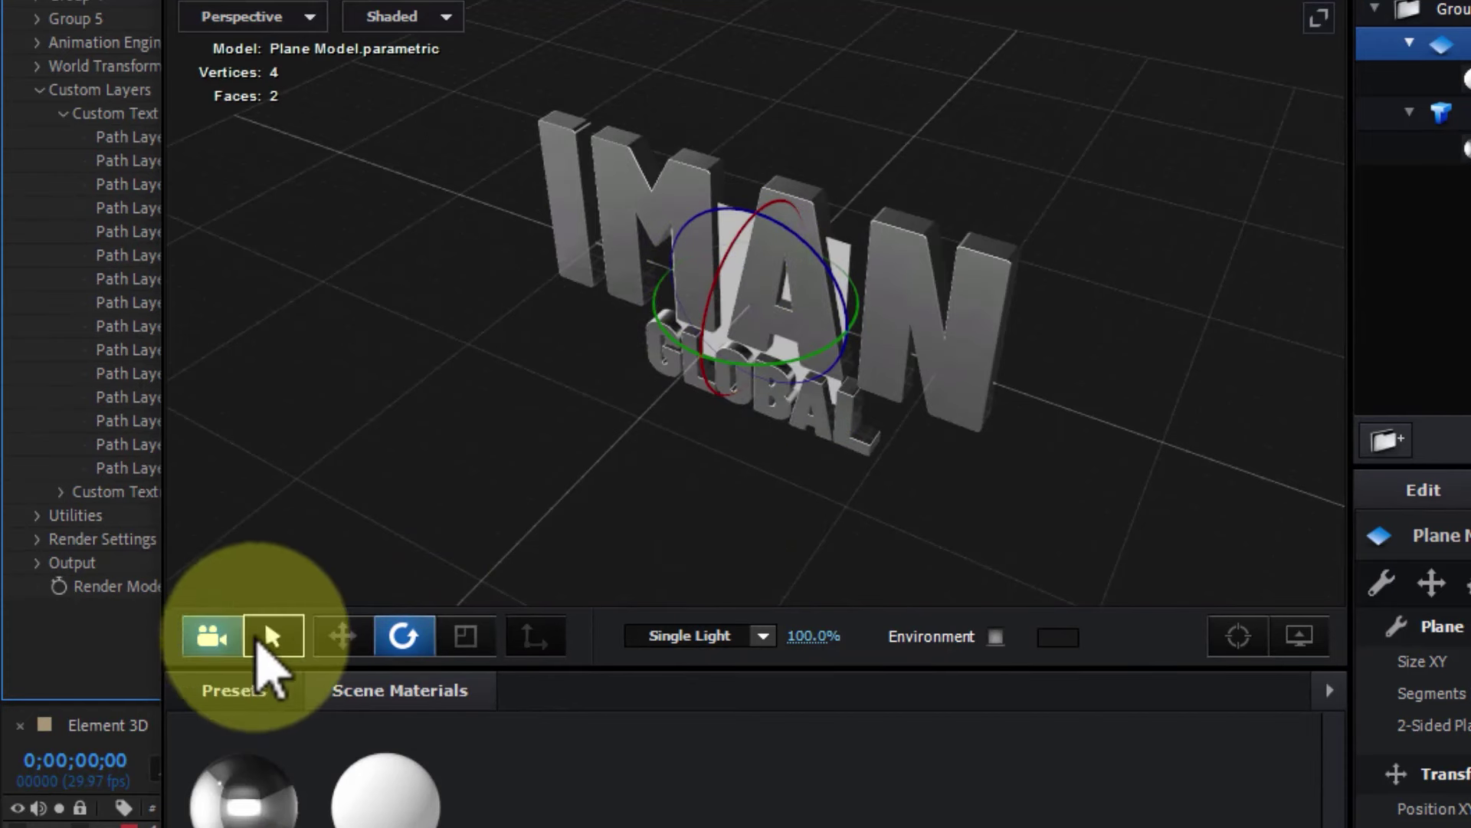
{"action": "left_click", "coordinate": [342, 636]}
{"action": "mouse_move", "coordinate": [893, 419]}
{"action": "left_mouse_down"}
{"action": "mouse_move", "coordinate": [916, 349]}
{"action": "mouse_move", "coordinate": [893, 411]}
{"action": "left_mouse_up"}
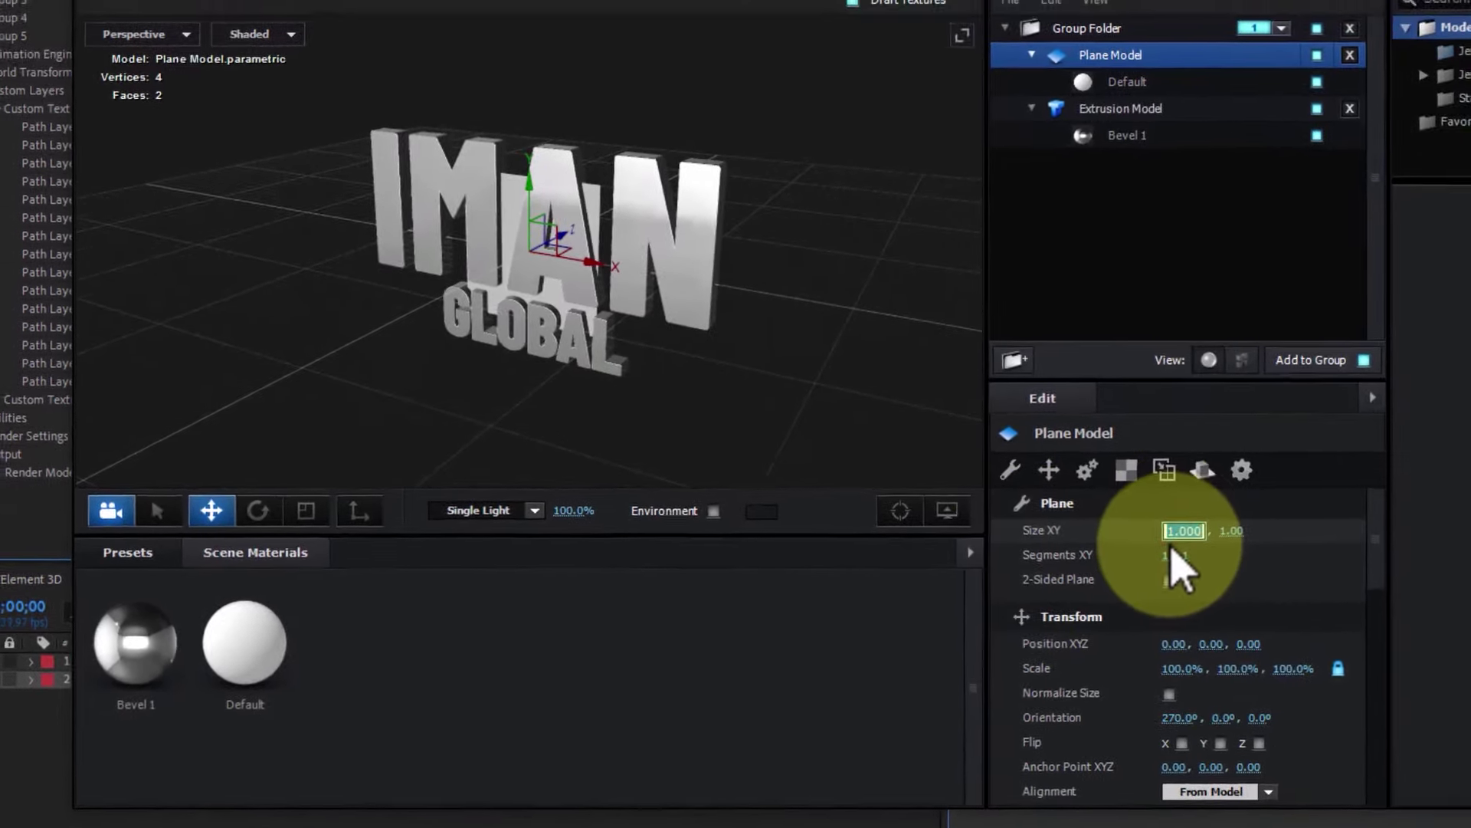
Resize the floor plane to 15 by 15 and nudge it to Z position 0.07.
{"action": "type", "text": "15"}
{"action": "left_click", "coordinate": [1202, 642]}
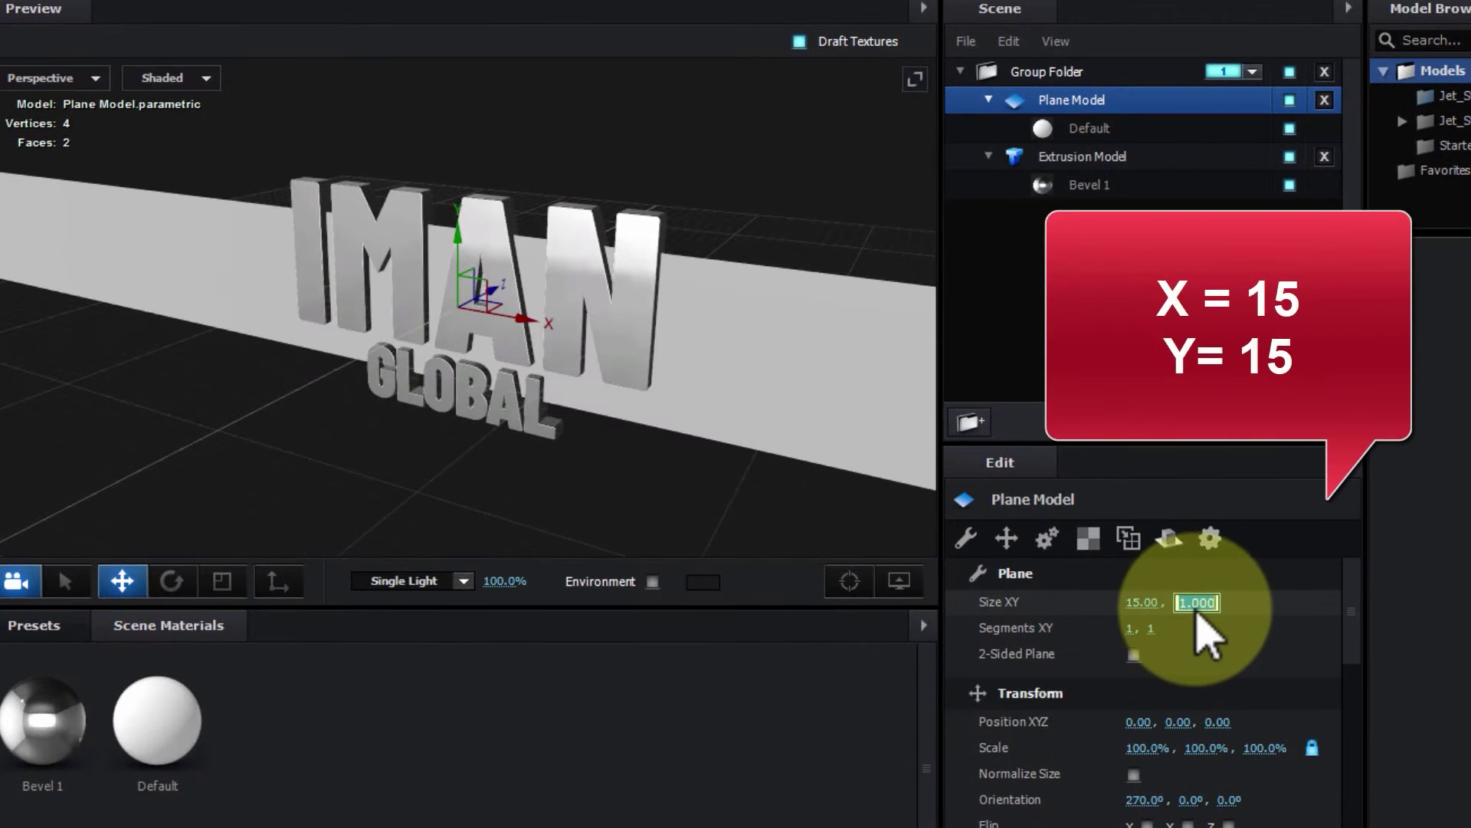
{"action": "type", "text": "15"}
{"action": "left_click", "coordinate": [1242, 602]}
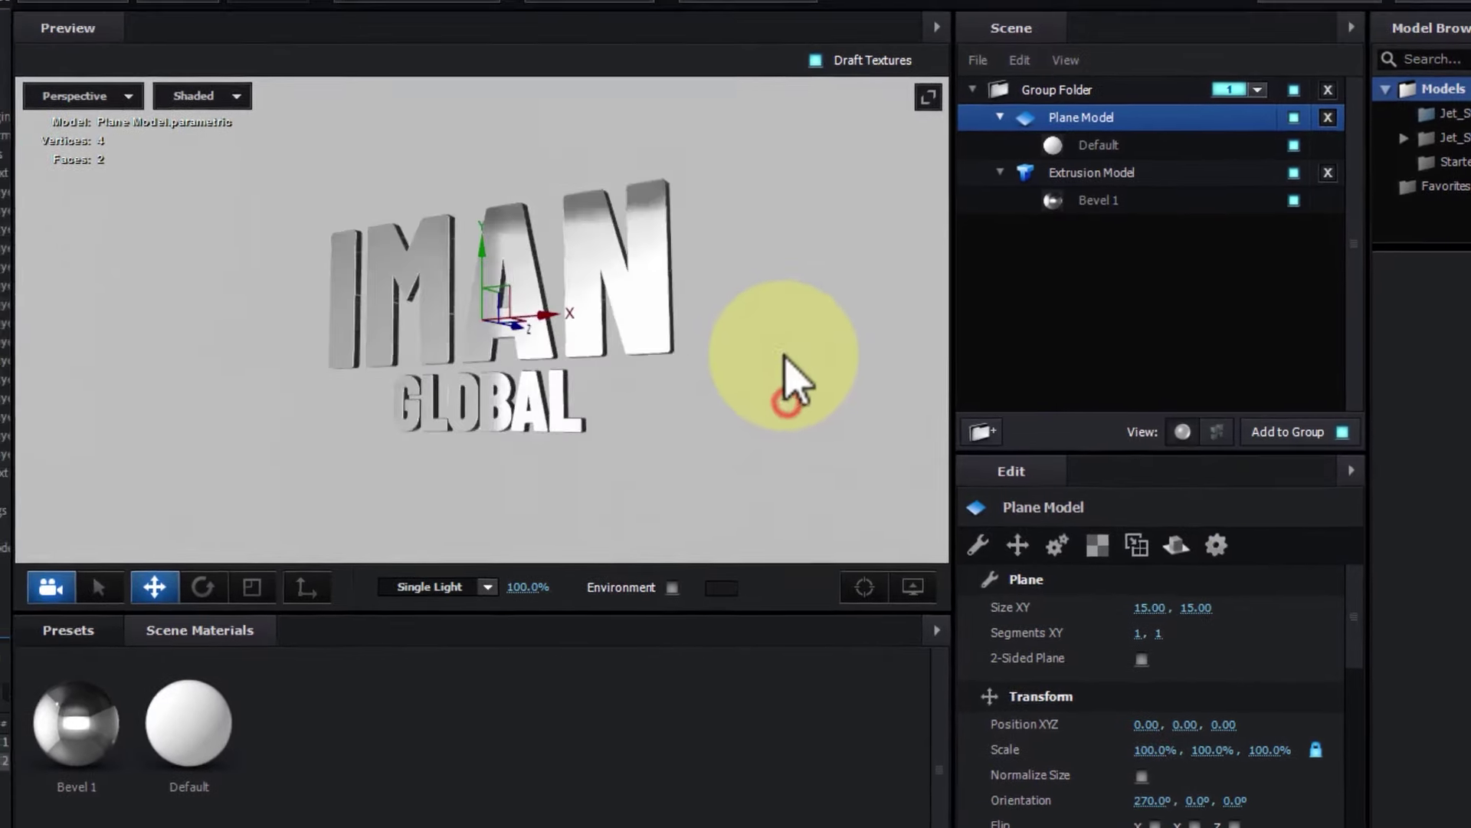
{"action": "left_click_drag", "start_coordinate": [785, 355], "coordinate": [542, 342]}
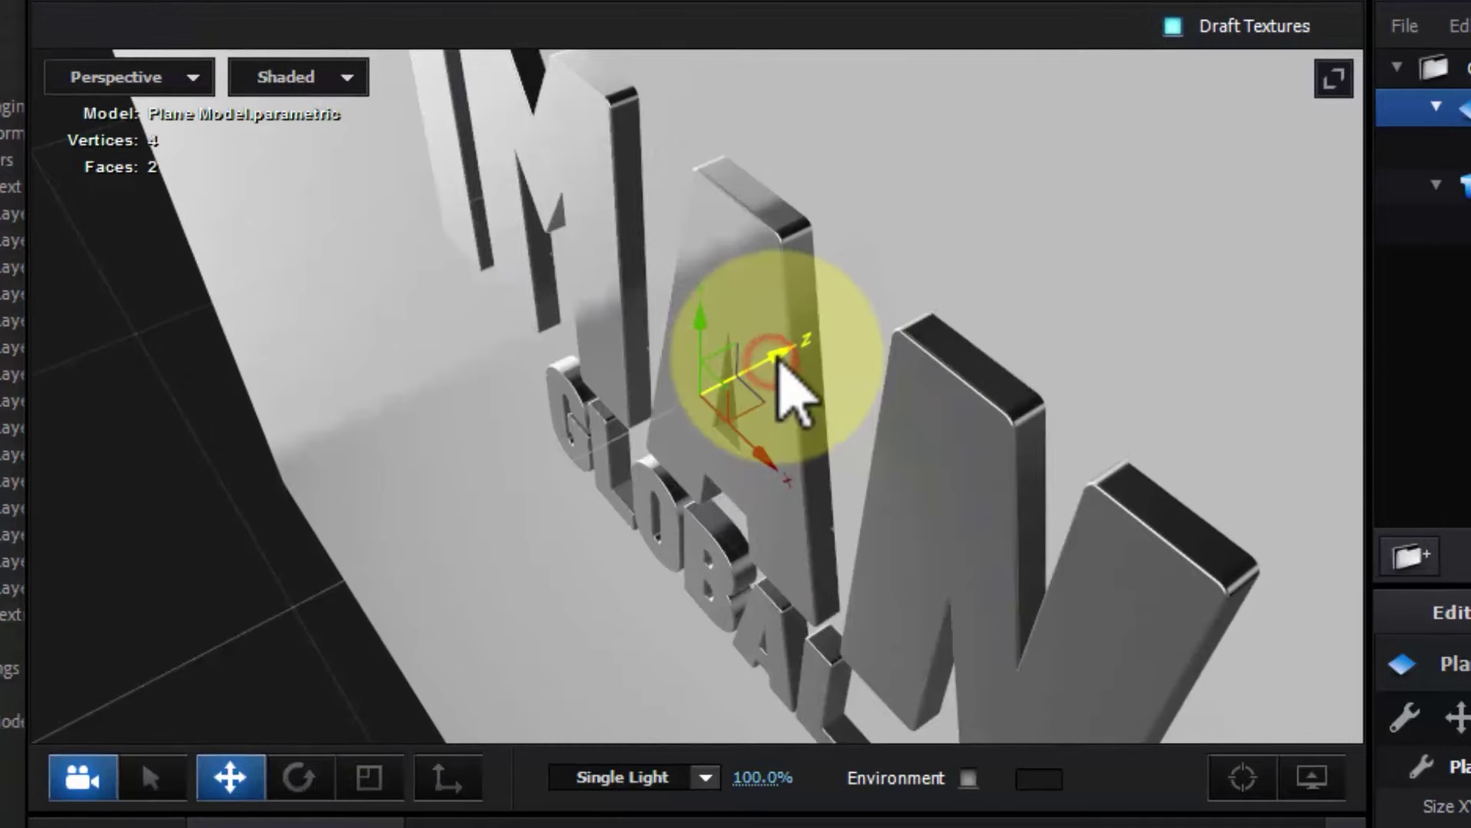
{"action": "left_click_drag", "start_coordinate": [778, 356], "coordinate": [801, 345]}
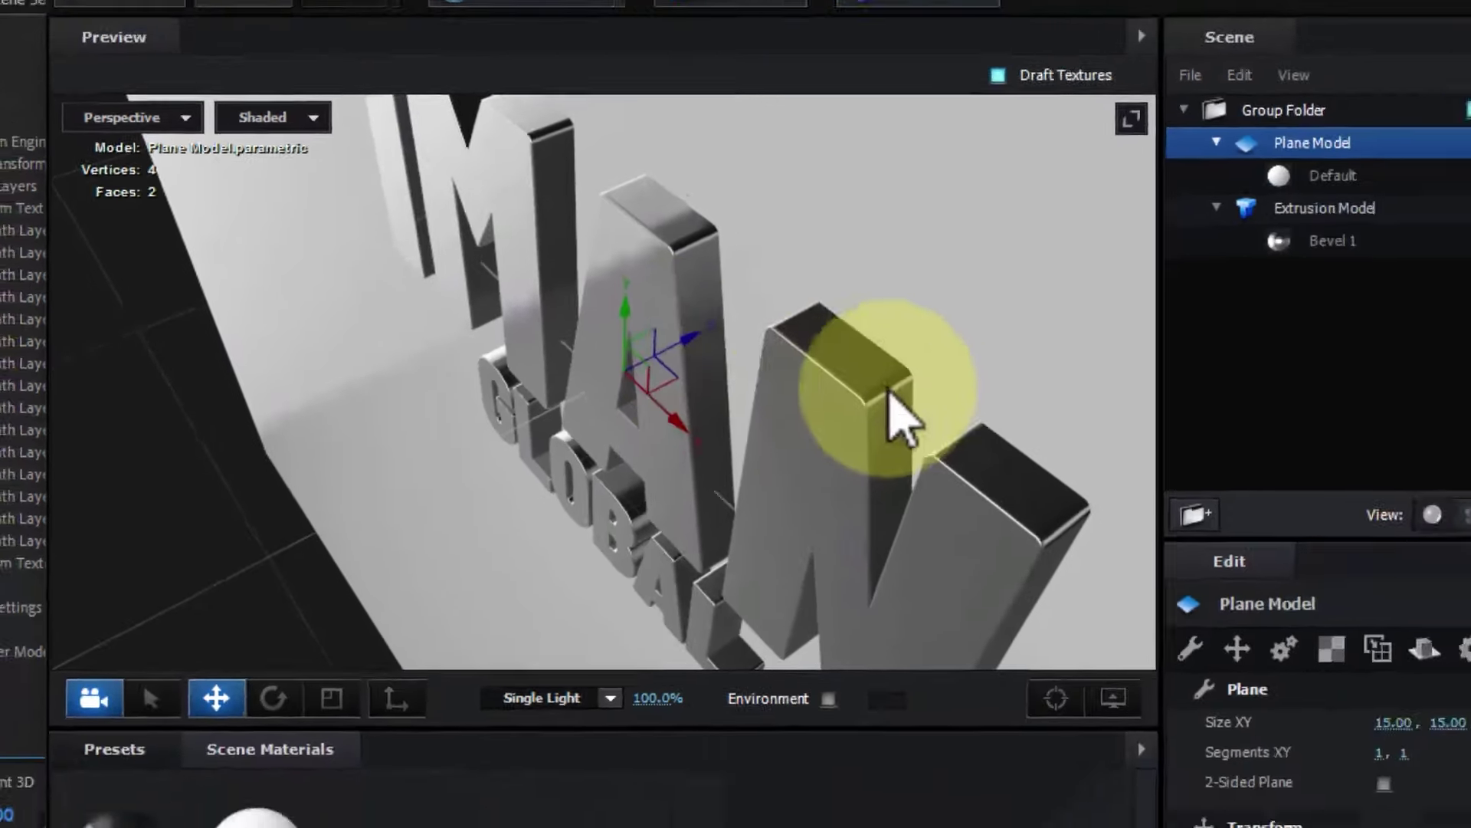
{"action": "mouse_move", "coordinate": [894, 411]}
{"action": "left_mouse_down"}
{"action": "mouse_move", "coordinate": [690, 319]}
{"action": "mouse_move", "coordinate": [507, 375]}
{"action": "left_mouse_up"}
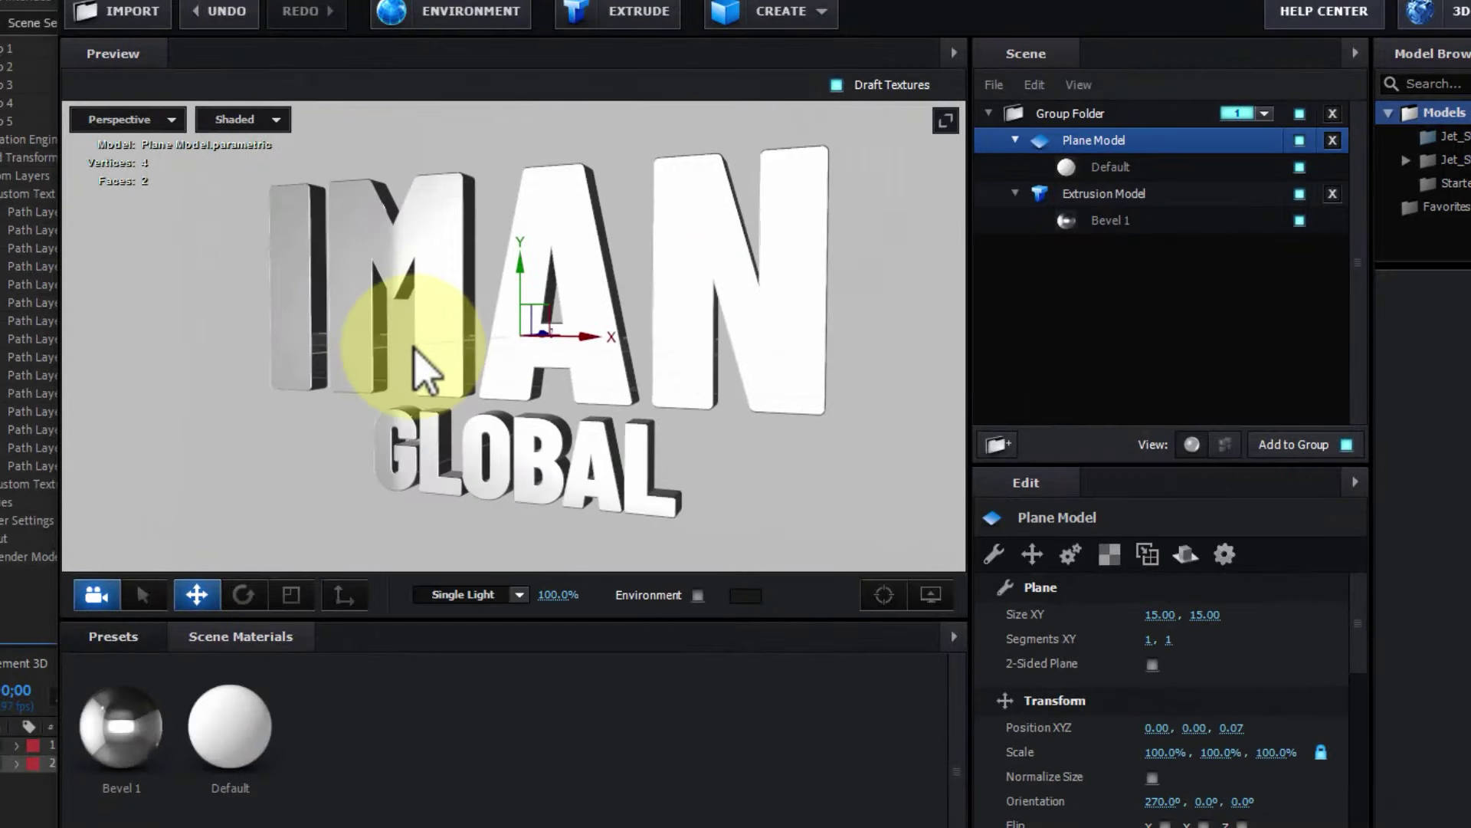
{"action": "mouse_move", "coordinate": [642, 368]}
{"action": "left_mouse_down"}
{"action": "mouse_move", "coordinate": [748, 371]}
{"action": "mouse_move", "coordinate": [657, 311]}
{"action": "mouse_move", "coordinate": [686, 314]}
{"action": "left_mouse_up"}
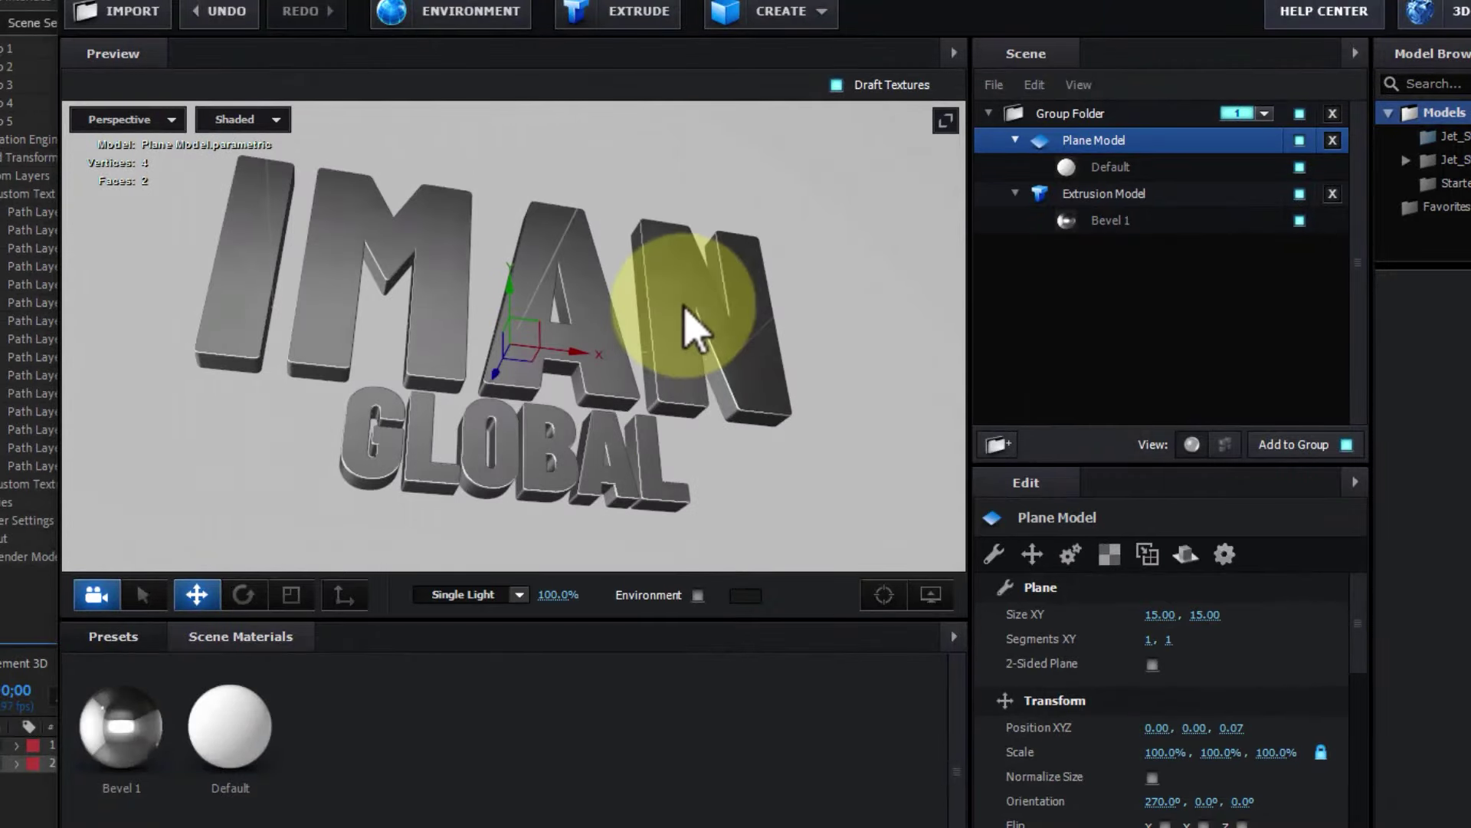
{"action": "left_click", "coordinate": [1109, 167]}
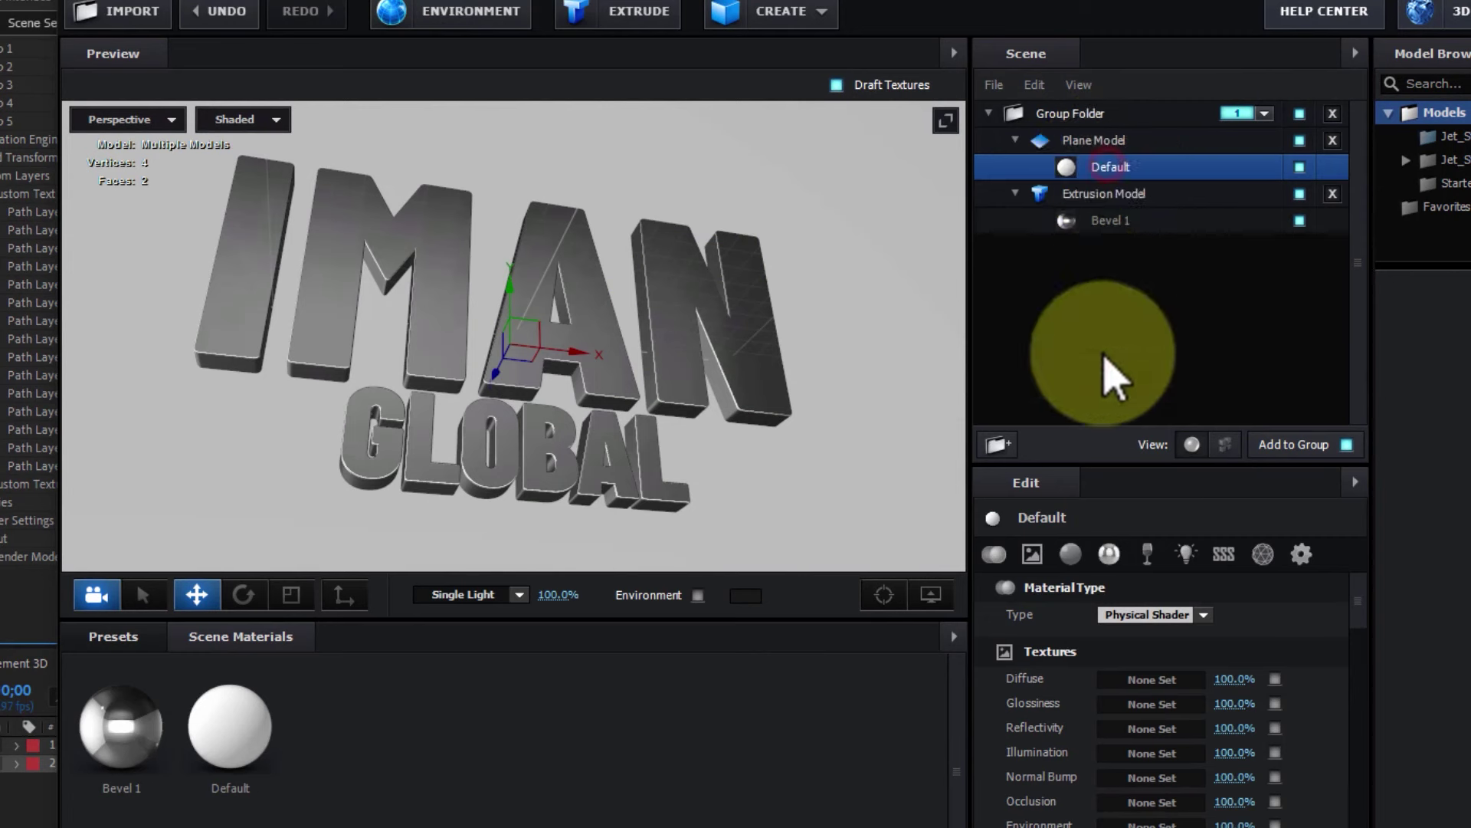
Set the floor's Default material diffuse colour to golden yellow FFC500.
{"action": "left_click", "coordinate": [1114, 557]}
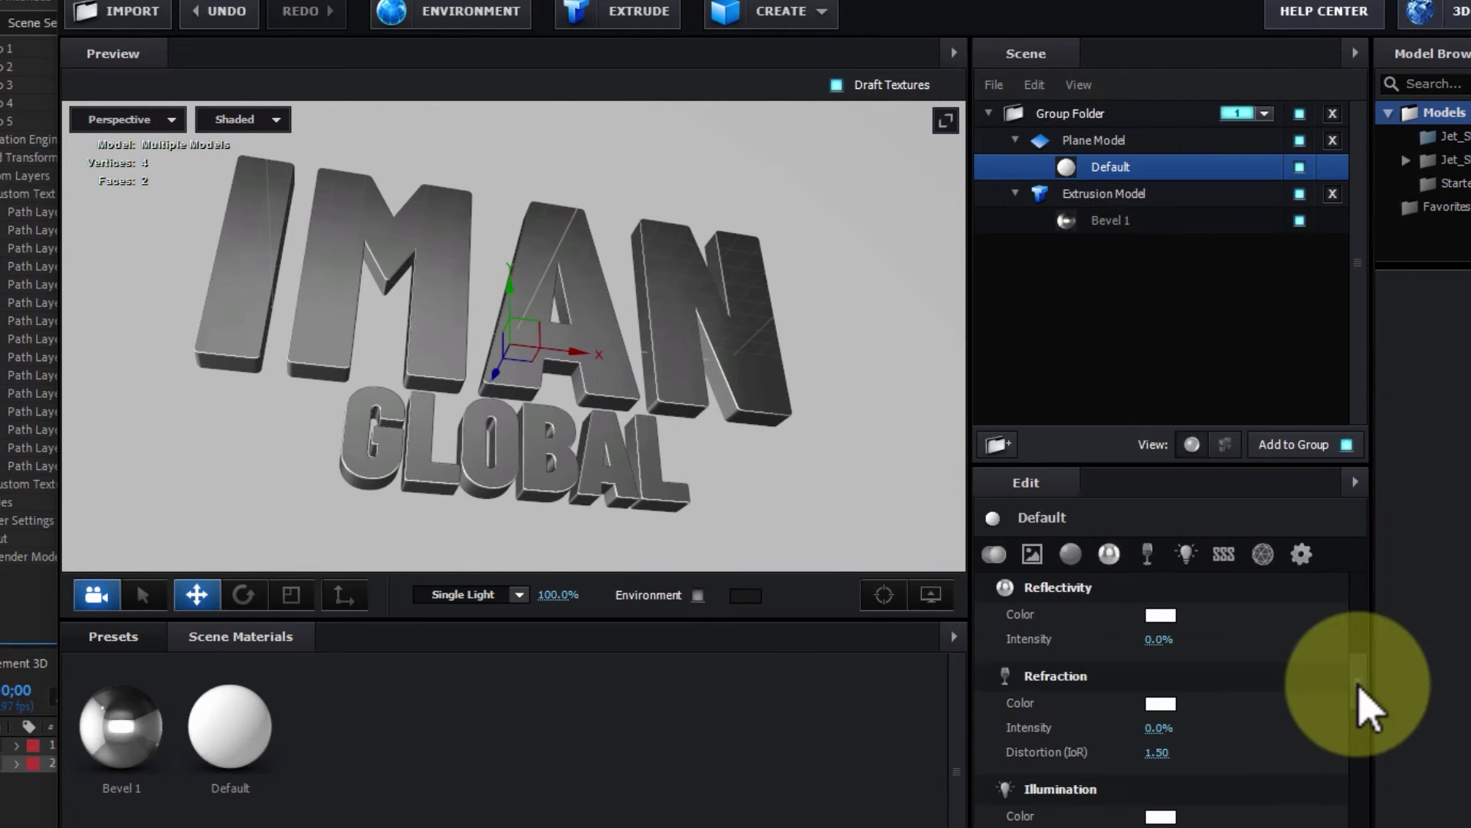
{"action": "left_click", "coordinate": [1071, 554]}
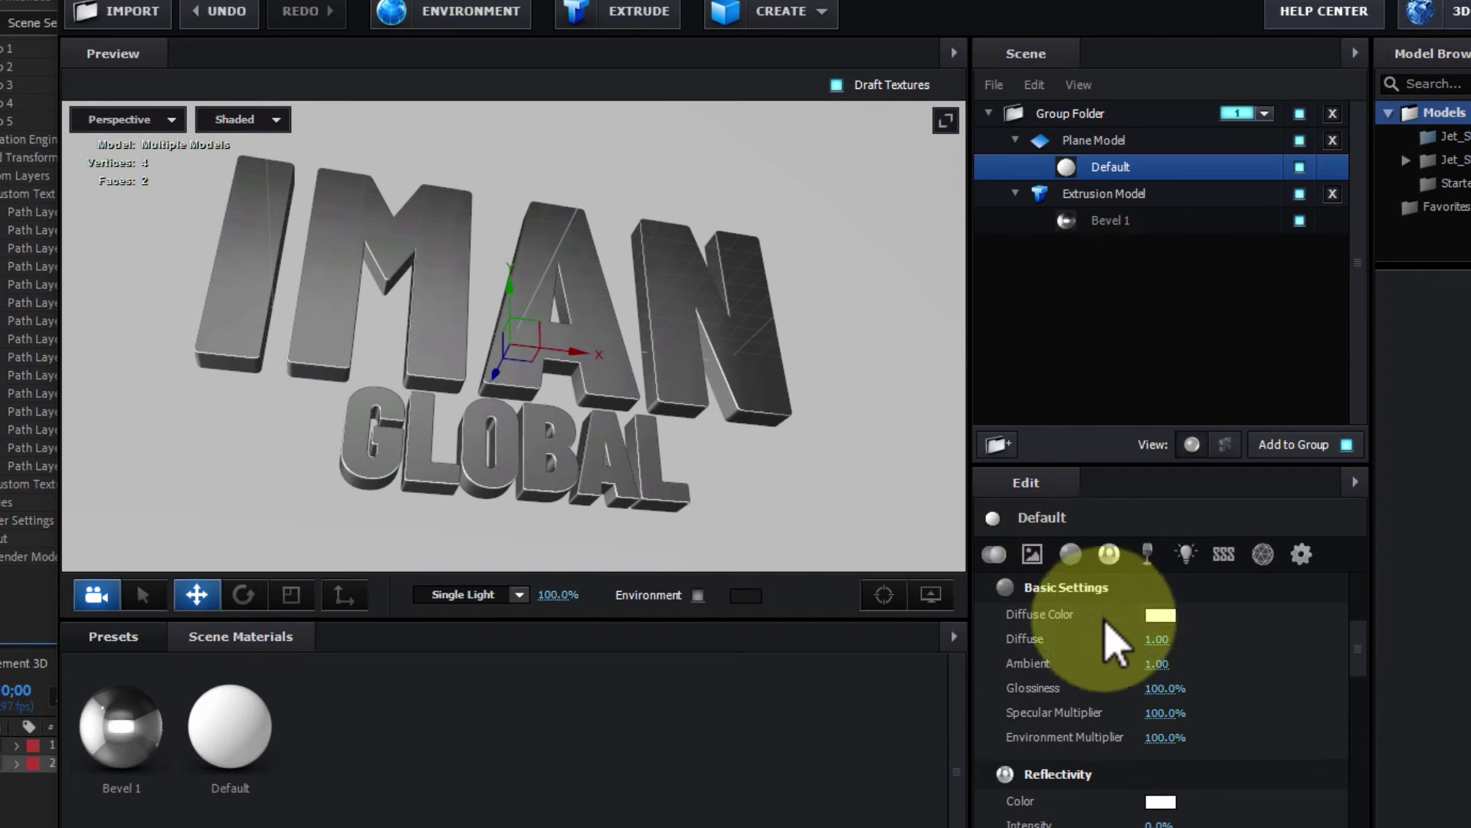
{"action": "left_click", "coordinate": [1160, 617]}
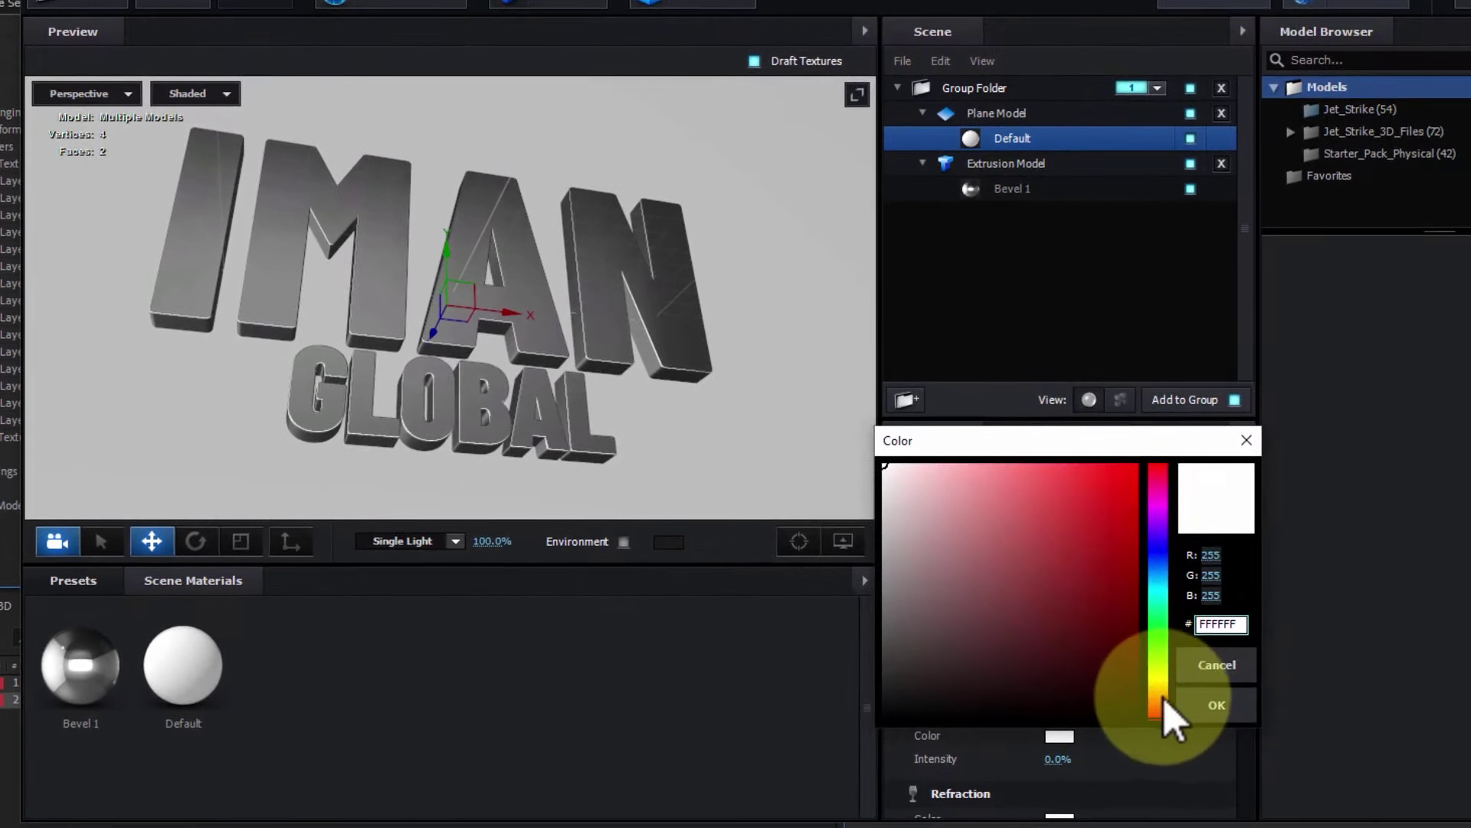
{"action": "left_click", "coordinate": [1266, 761]}
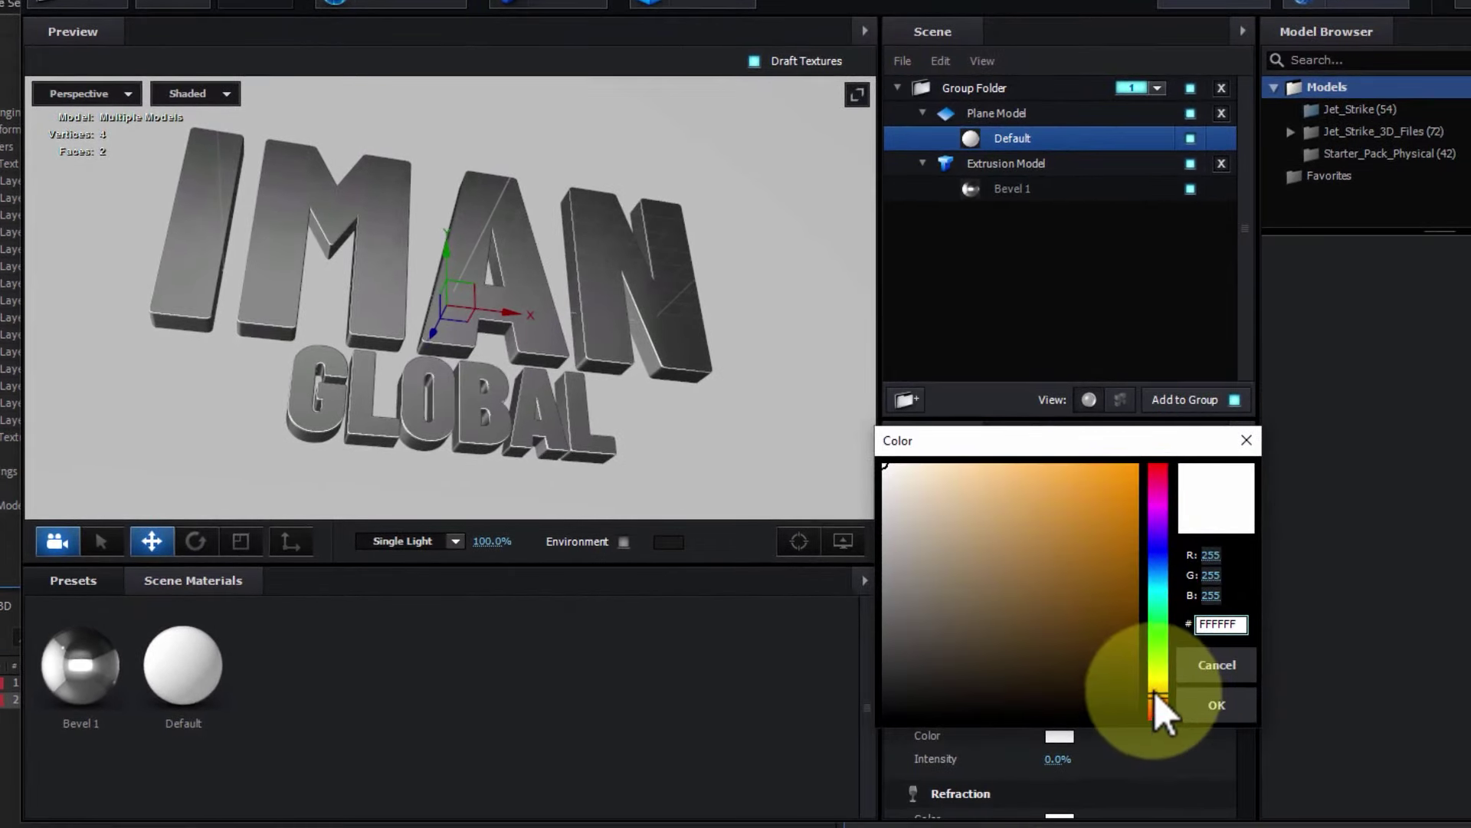
{"action": "left_click_drag", "start_coordinate": [1108, 502], "coordinate": [1153, 446]}
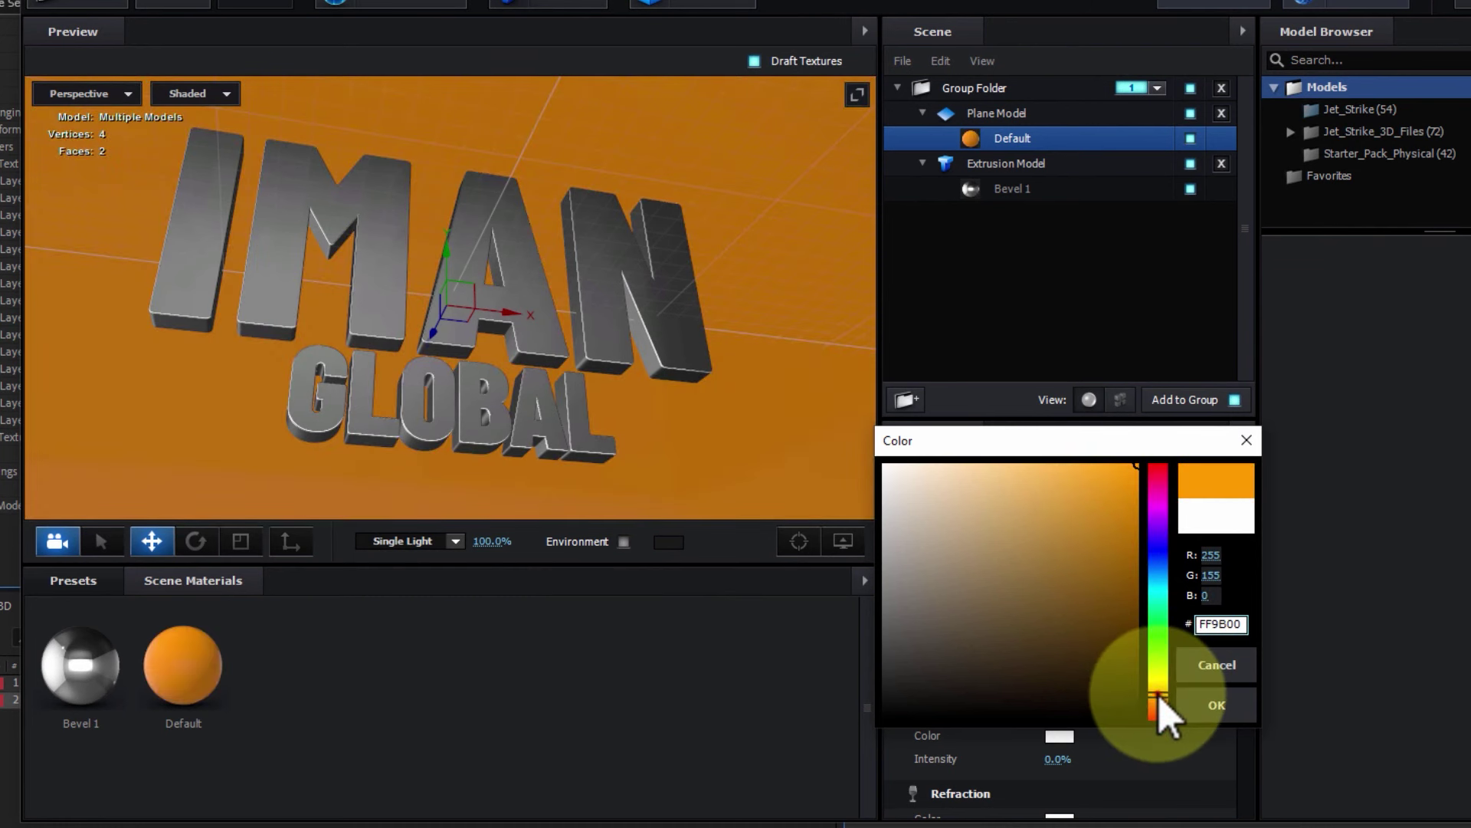
{"action": "left_click_drag", "start_coordinate": [1170, 694], "coordinate": [1180, 690]}
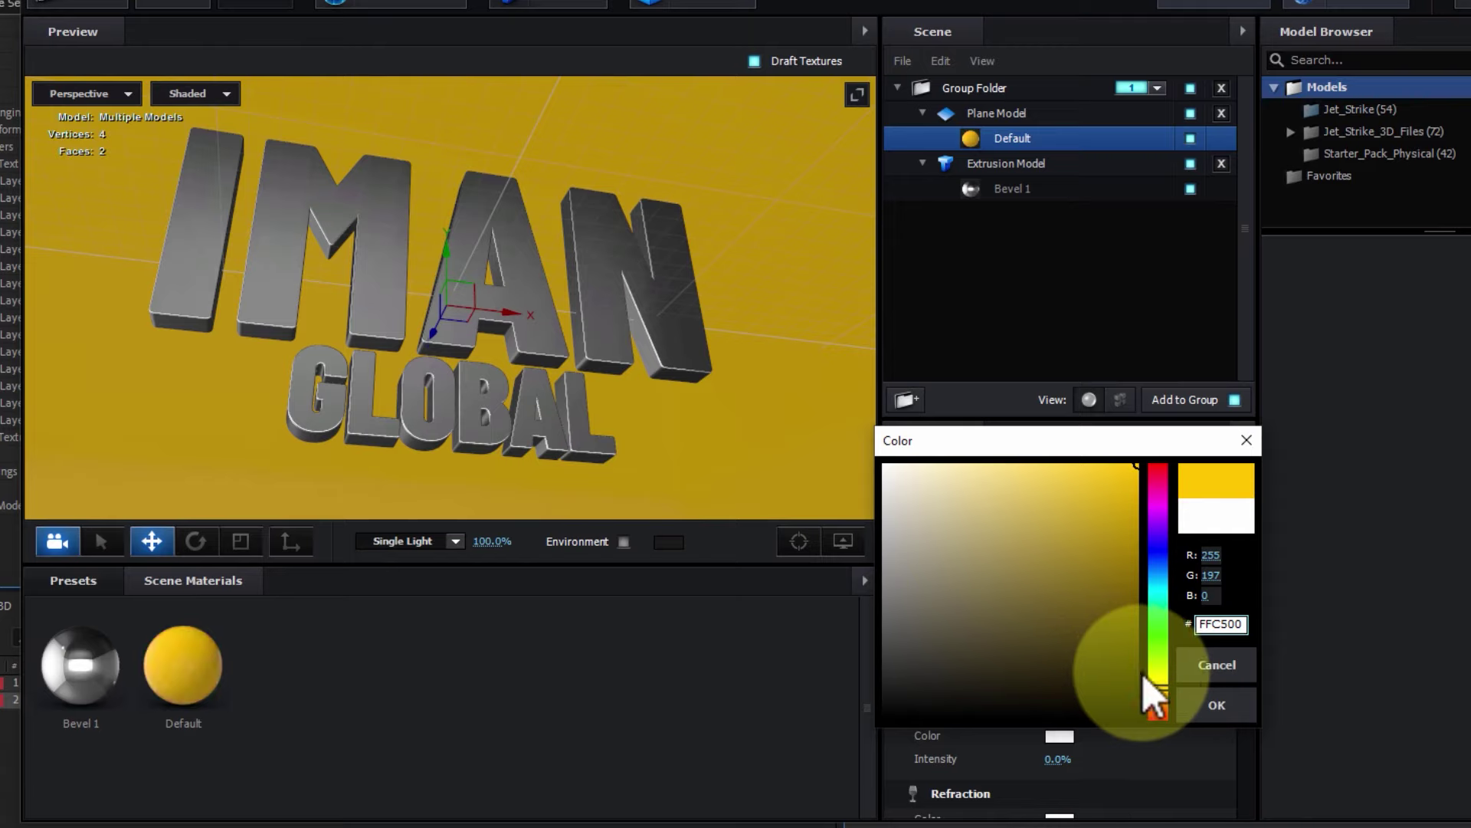
{"action": "left_click", "coordinate": [1215, 707]}
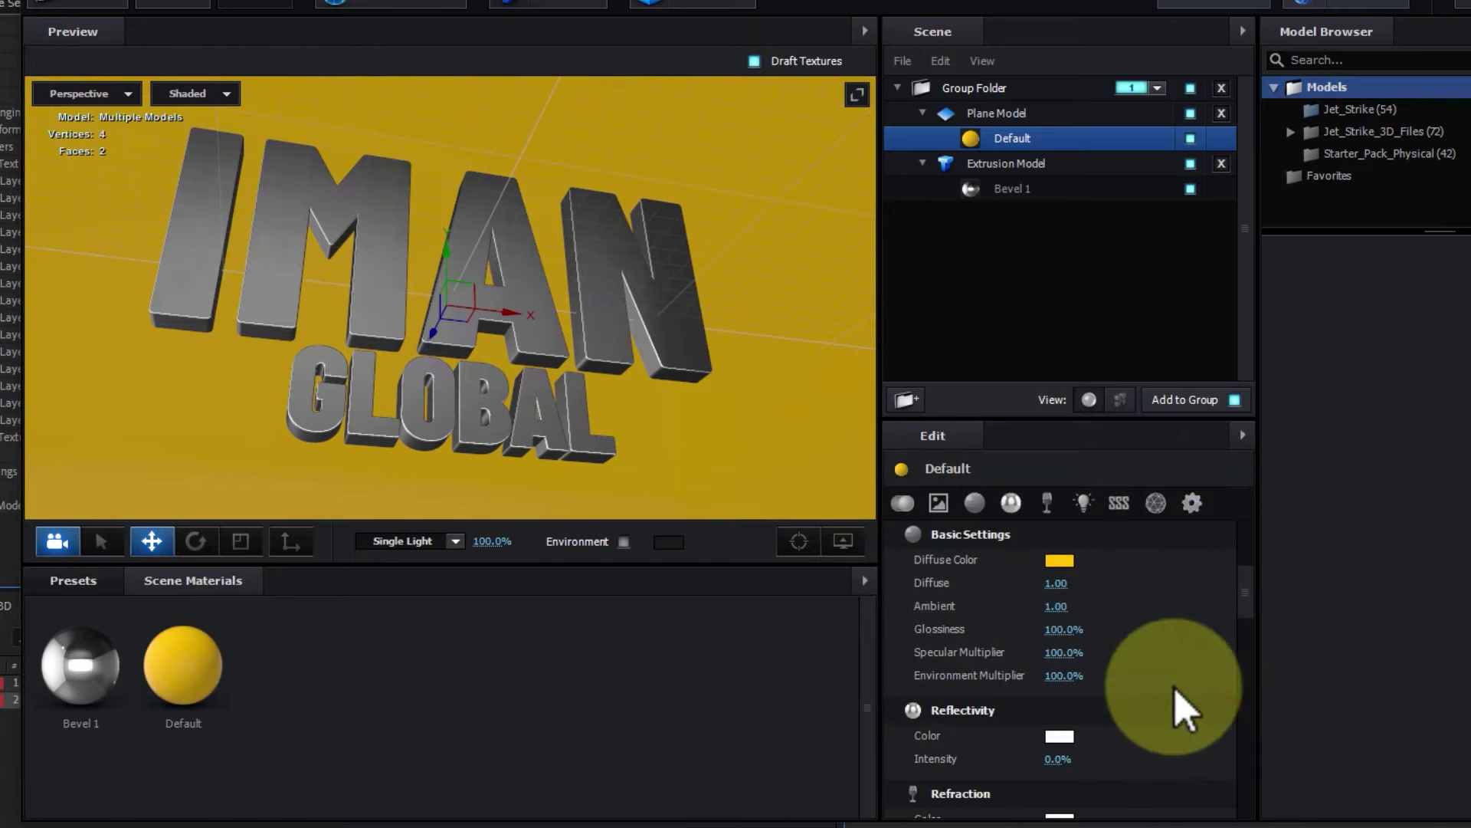
{"action": "mouse_move", "coordinate": [757, 398]}
{"action": "left_mouse_down"}
{"action": "mouse_move", "coordinate": [633, 414]}
{"action": "mouse_move", "coordinate": [789, 409]}
{"action": "left_mouse_up"}
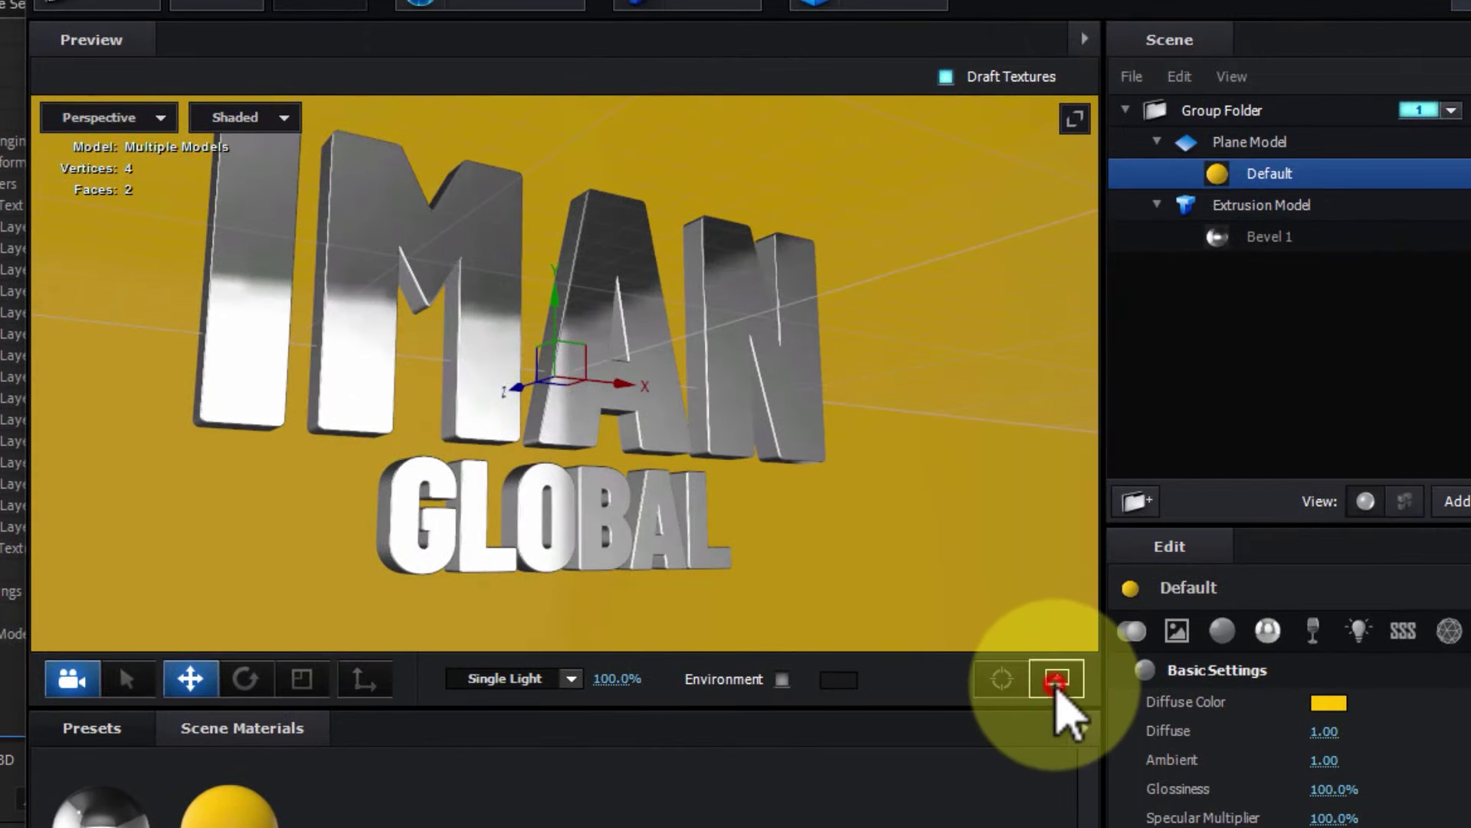
{"action": "left_click", "coordinate": [1056, 680]}
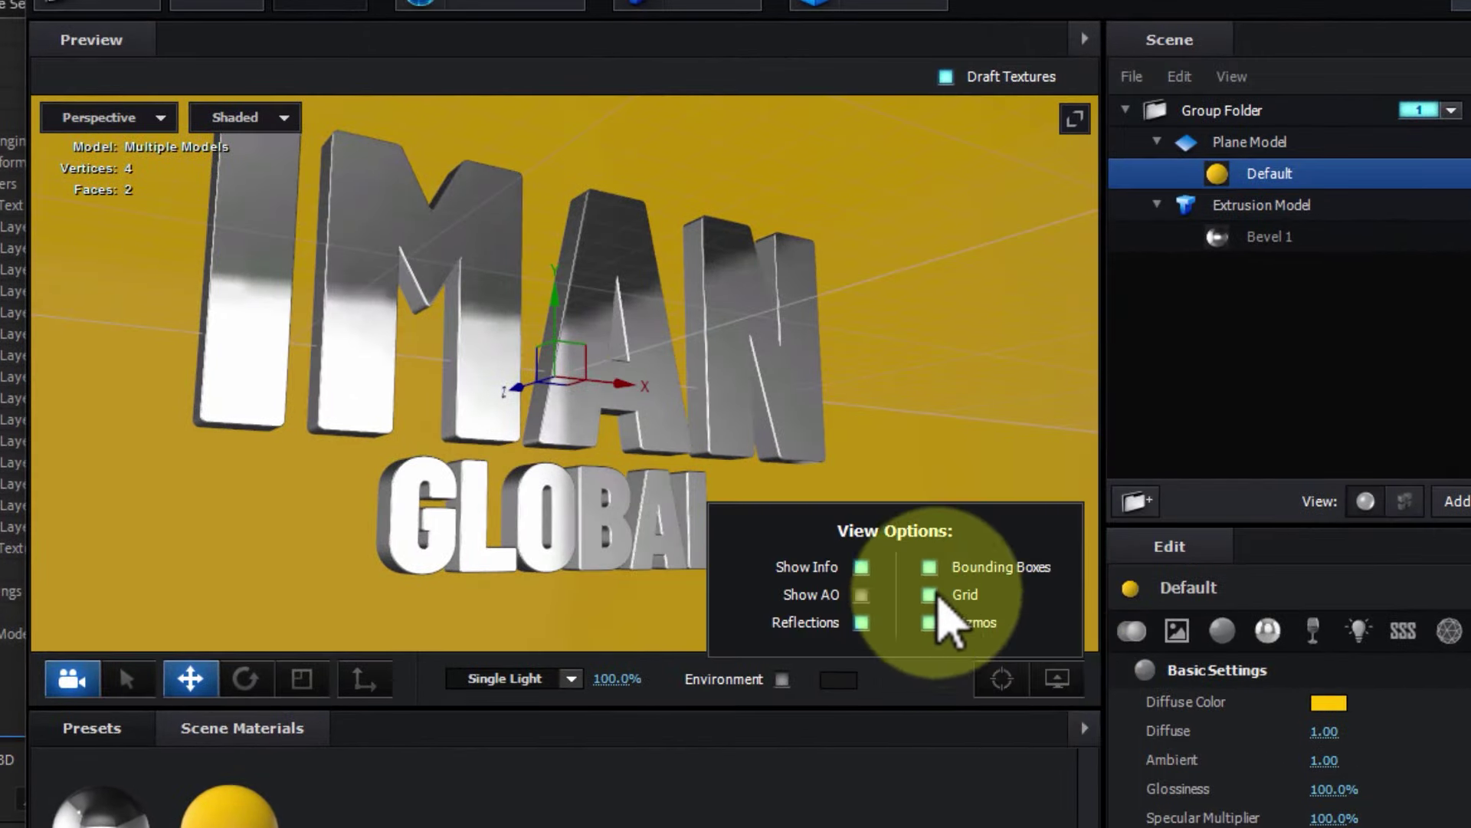
{"action": "left_click", "coordinate": [939, 411]}
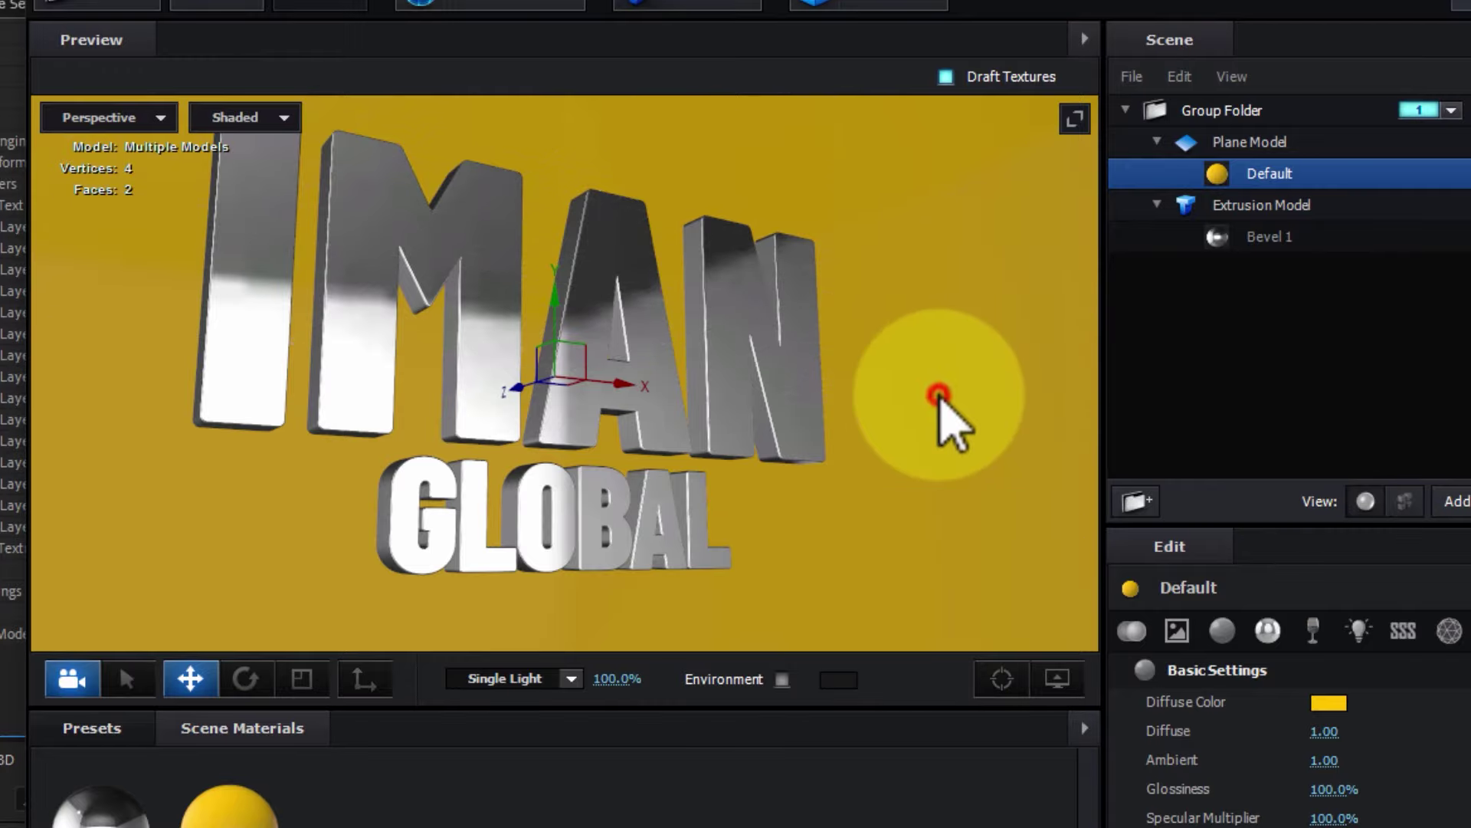
{"action": "left_click_drag", "start_coordinate": [881, 360], "coordinate": [910, 410]}
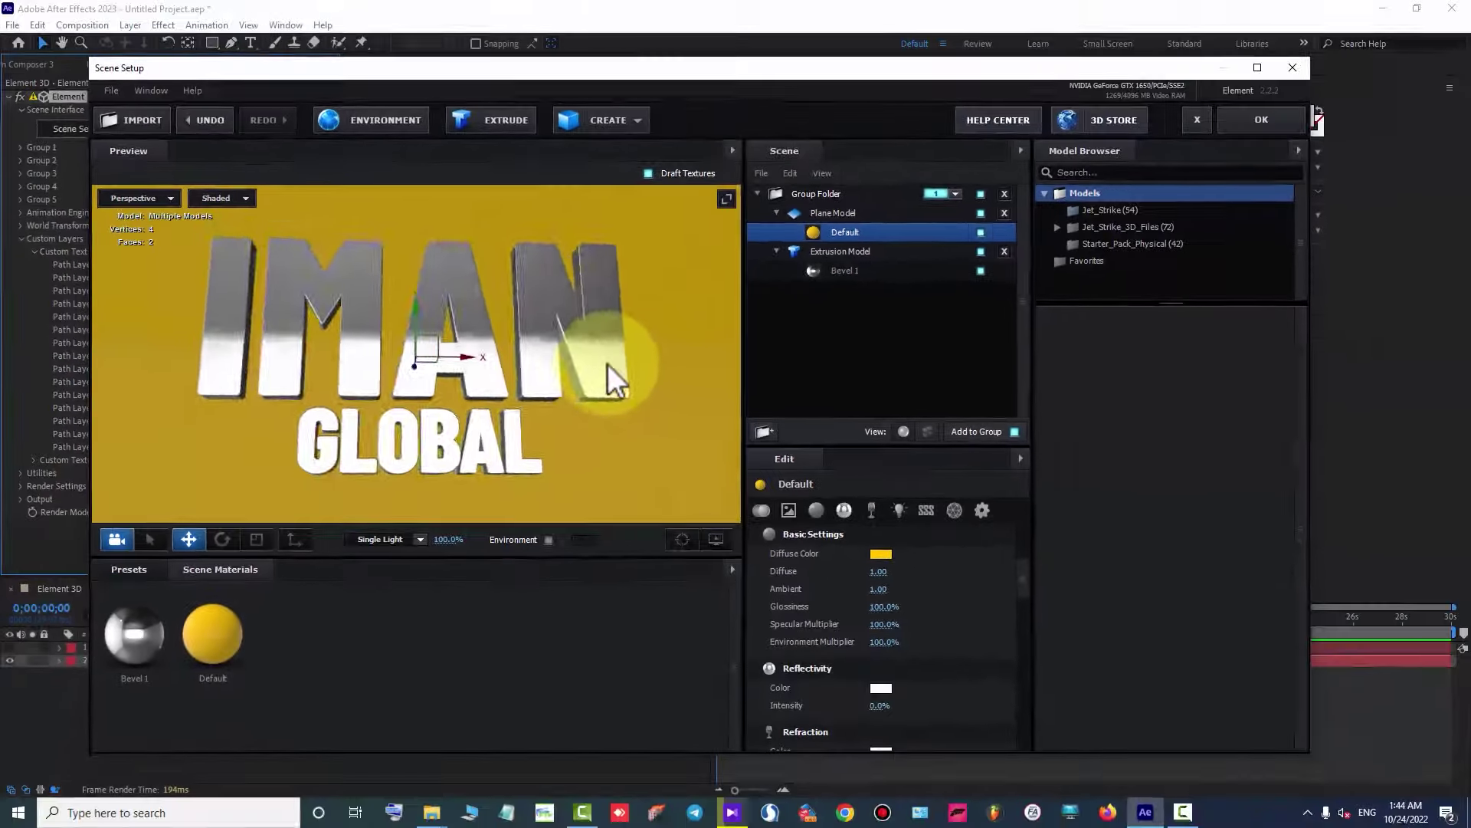
{"action": "left_click_drag", "start_coordinate": [756, 371], "coordinate": [595, 393]}
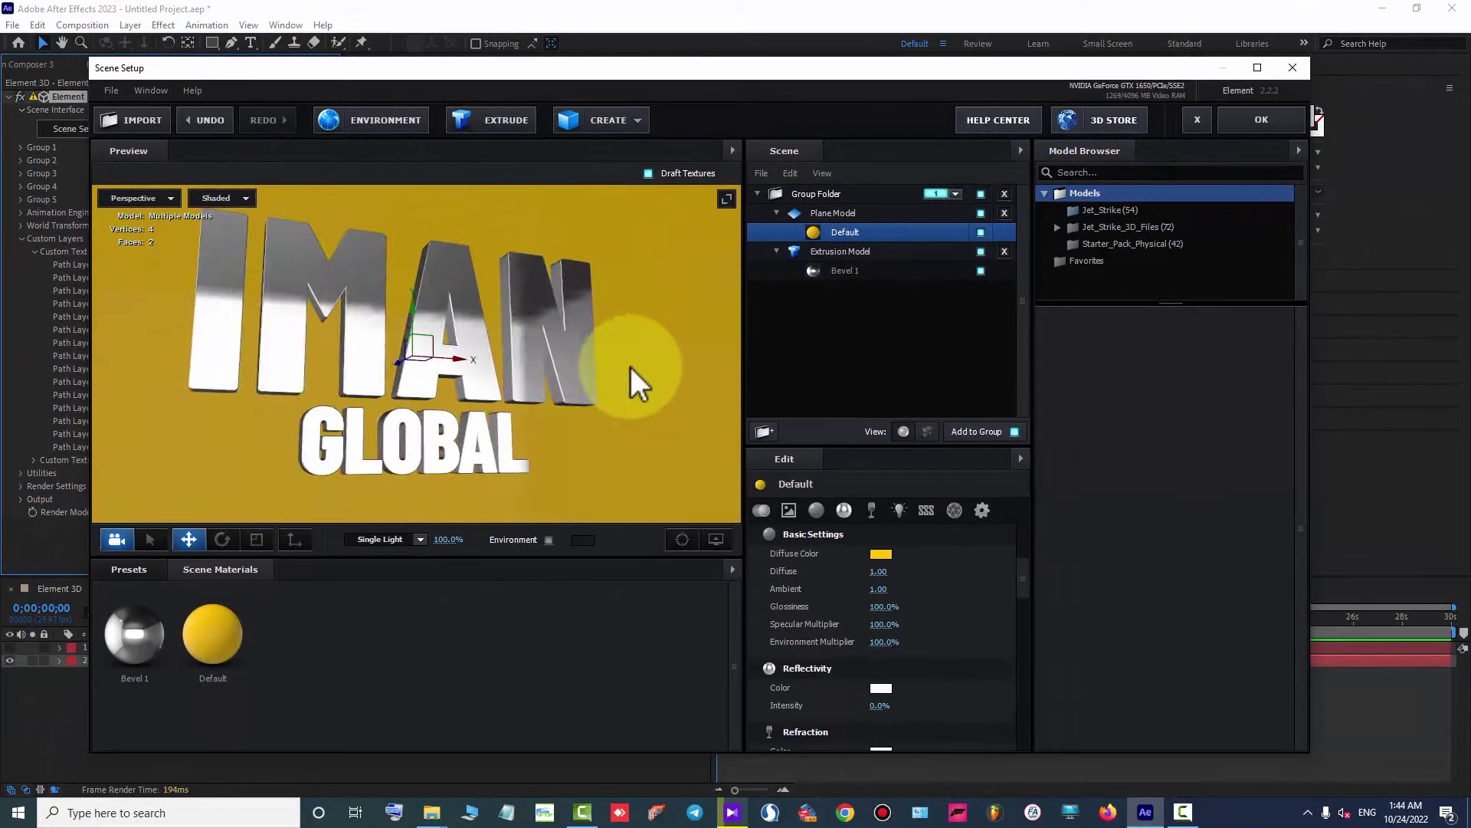
{"action": "scroll", "coordinate": [1022, 582], "scroll_direction": "down", "scroll_amount": 3}
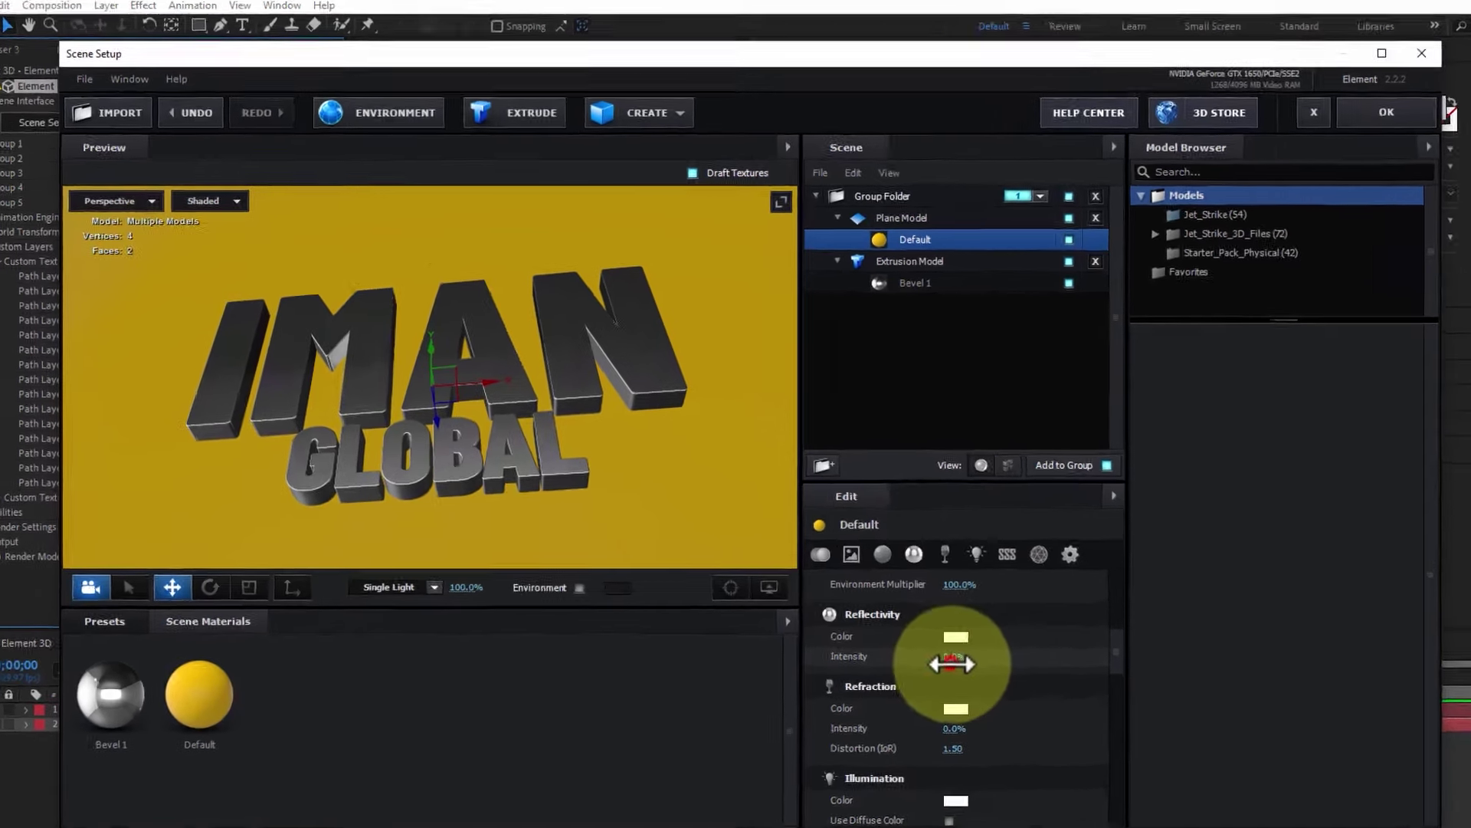
Set the gold floor material's Reflectivity Intensity to 15%.
{"action": "left_click_drag", "start_coordinate": [870, 604], "coordinate": [978, 610]}
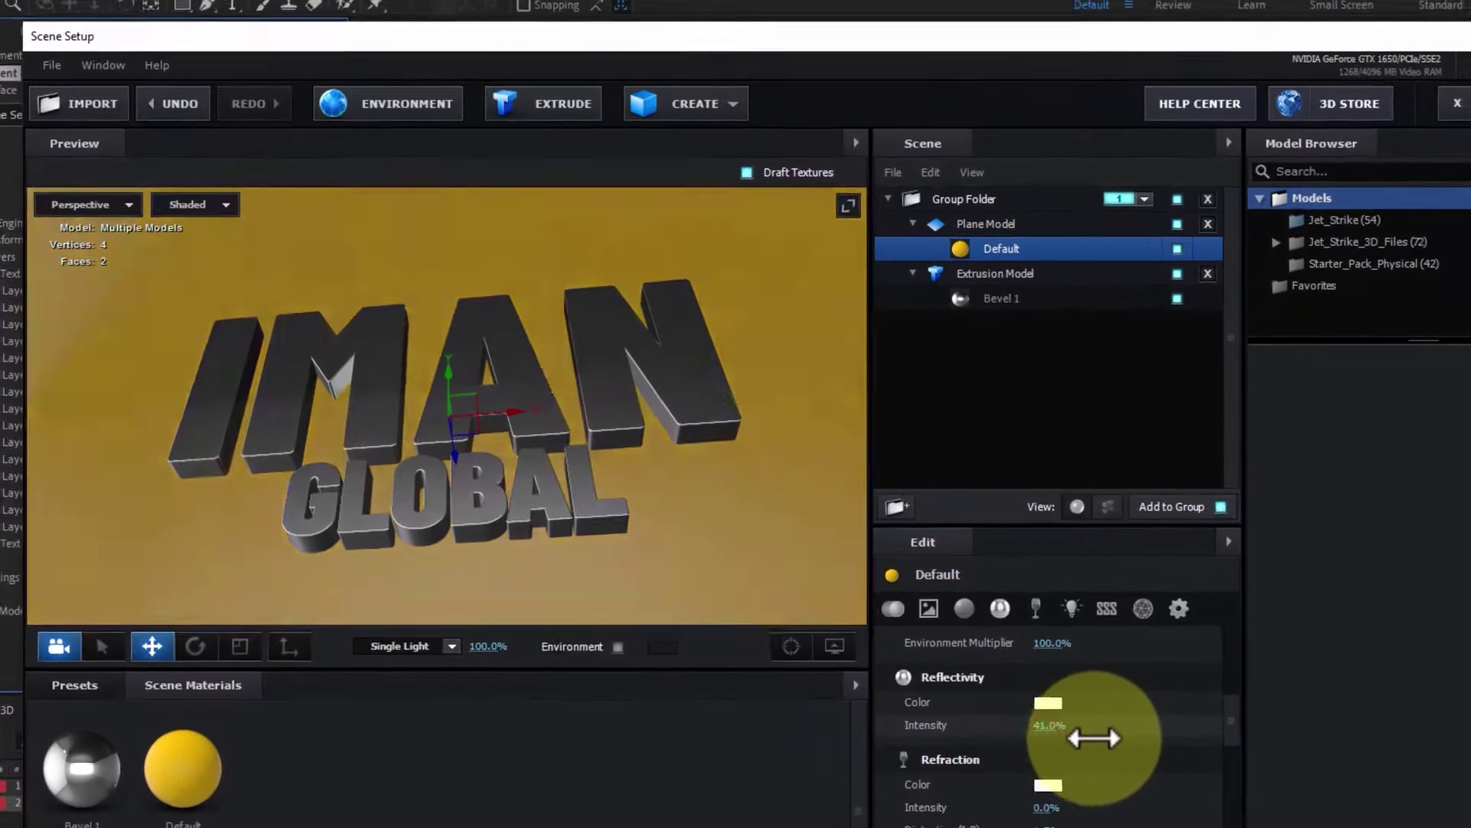
{"action": "left_click_drag", "start_coordinate": [1213, 742], "coordinate": [1140, 744]}
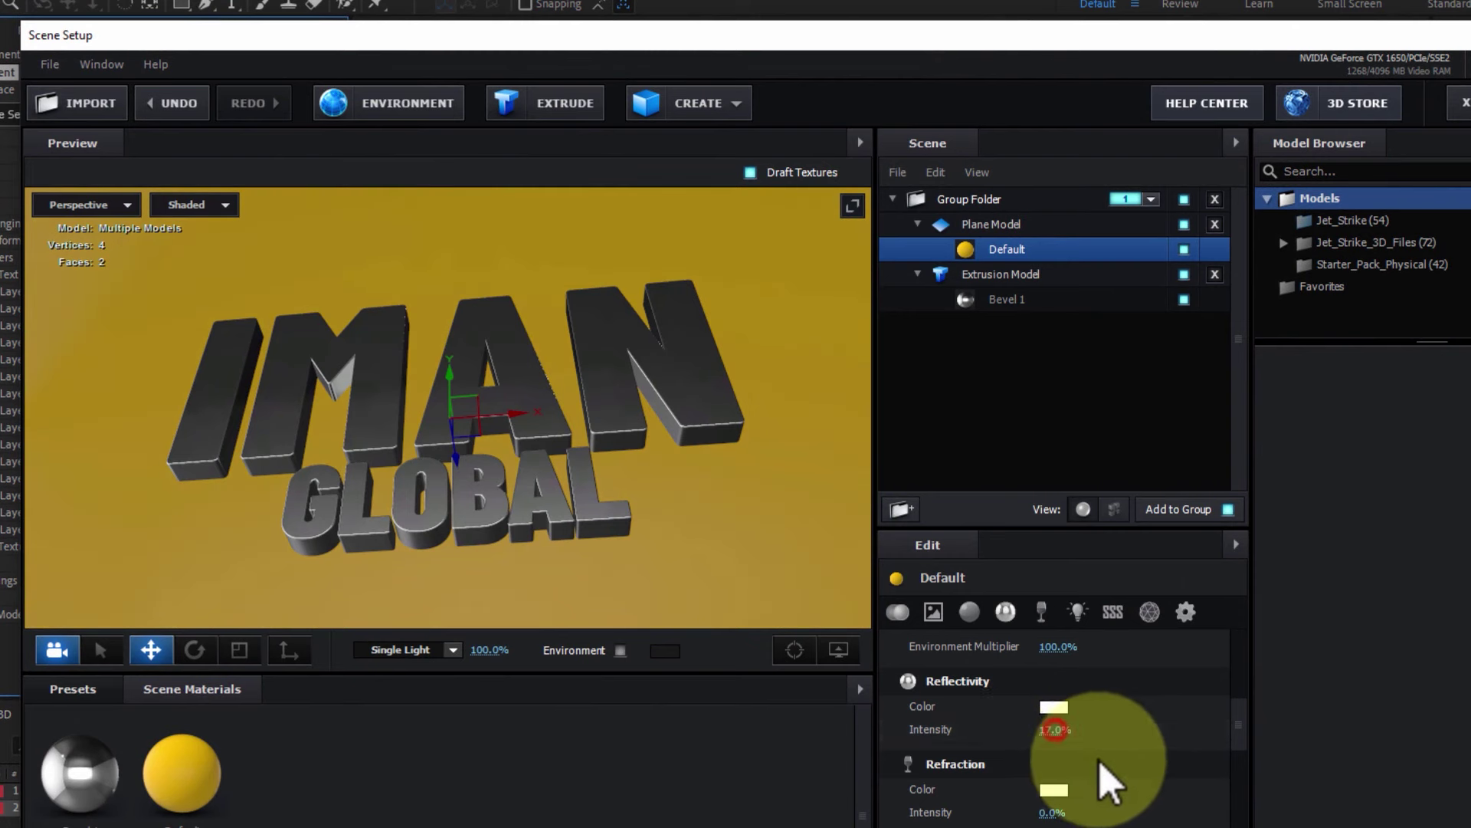
{"action": "left_click", "coordinate": [1054, 729]}
{"action": "type", "text": "15"}
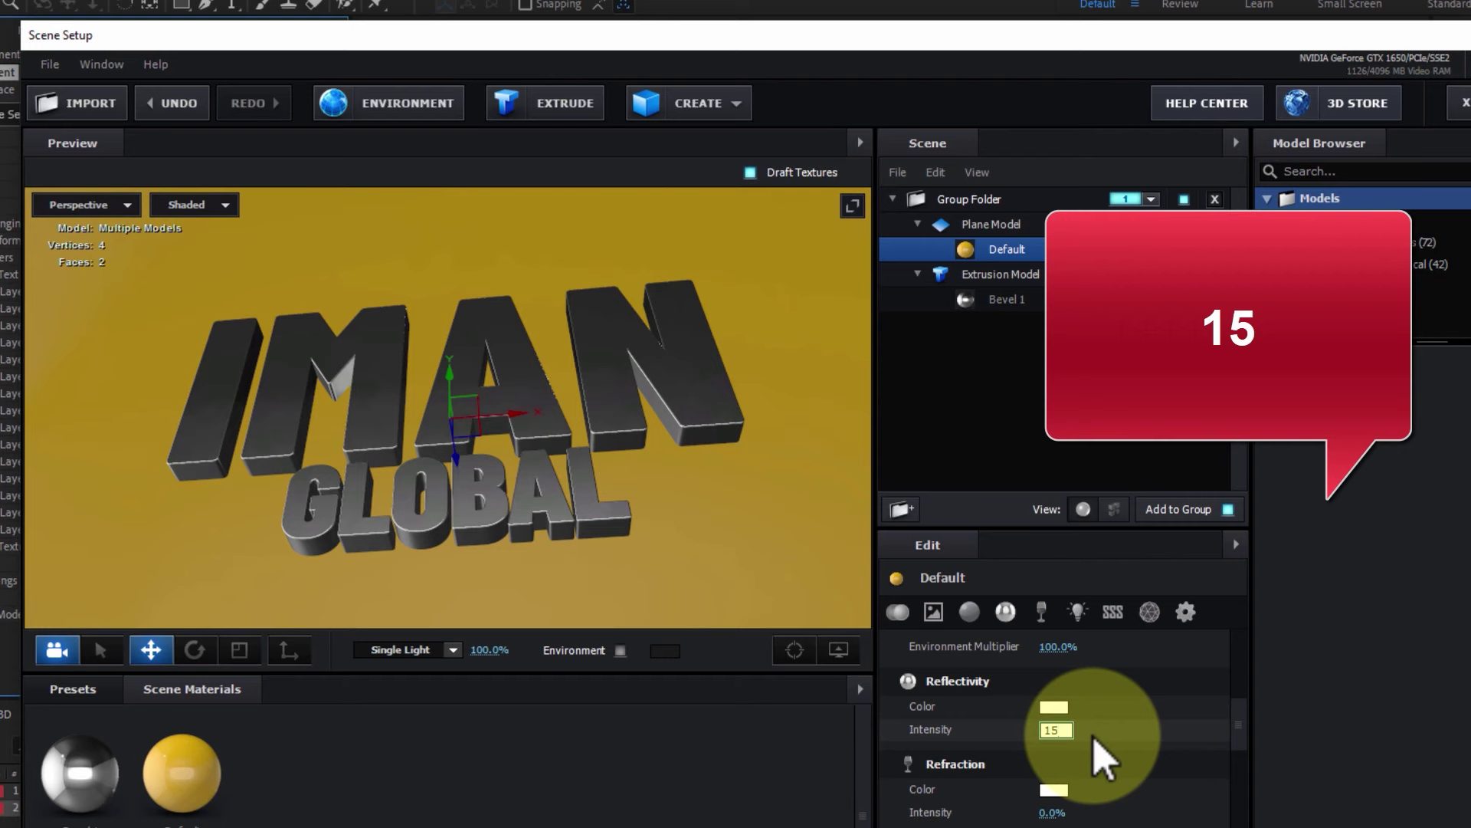
{"action": "left_click", "coordinate": [636, 493]}
{"action": "left_click_drag", "start_coordinate": [659, 513], "coordinate": [661, 556]}
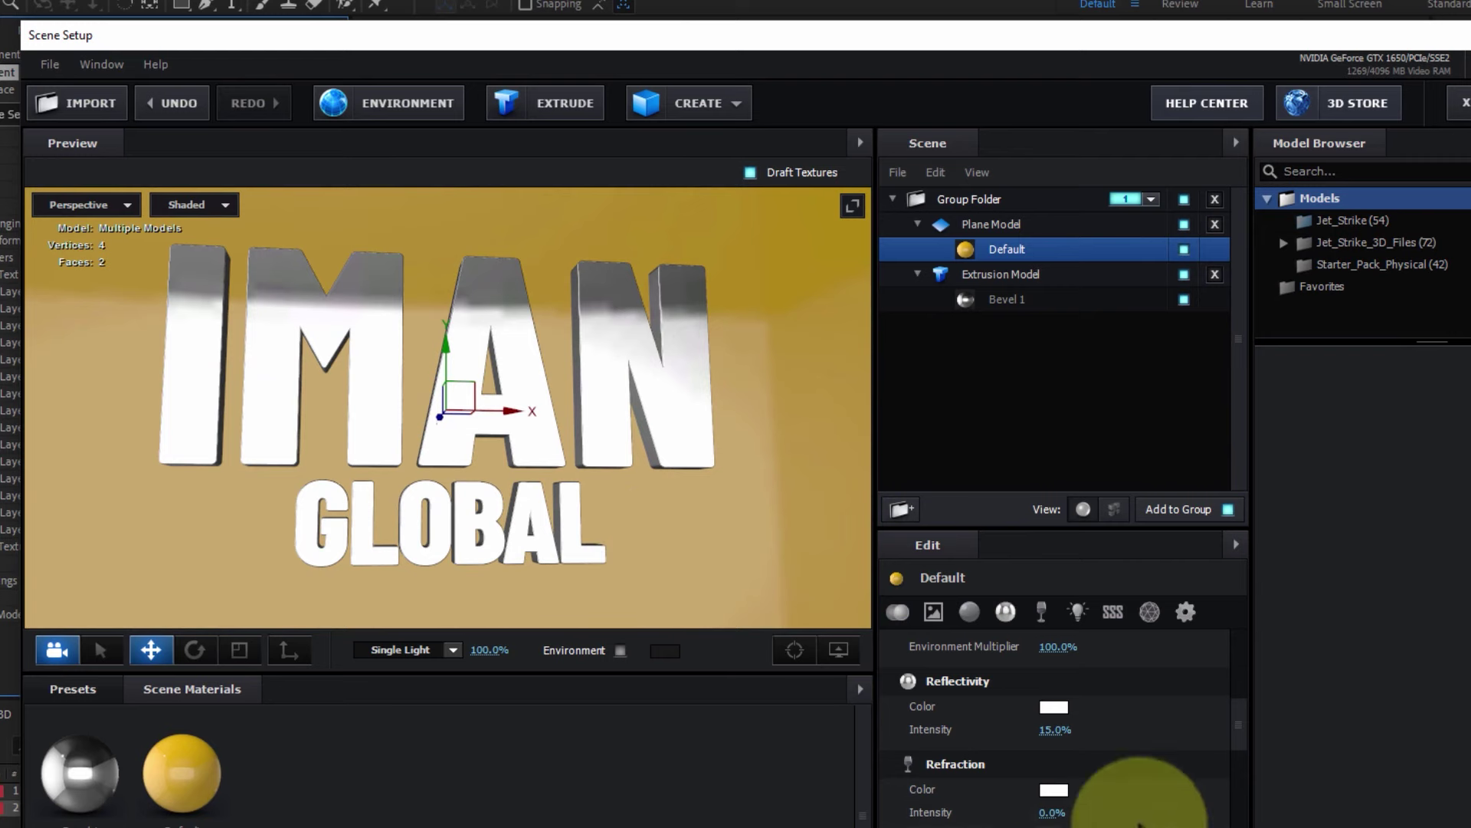
Compare reflectivity levels, then turn off Draft Textures for a full-quality preview.
{"action": "left_click_drag", "start_coordinate": [1058, 734], "coordinate": [1077, 731]}
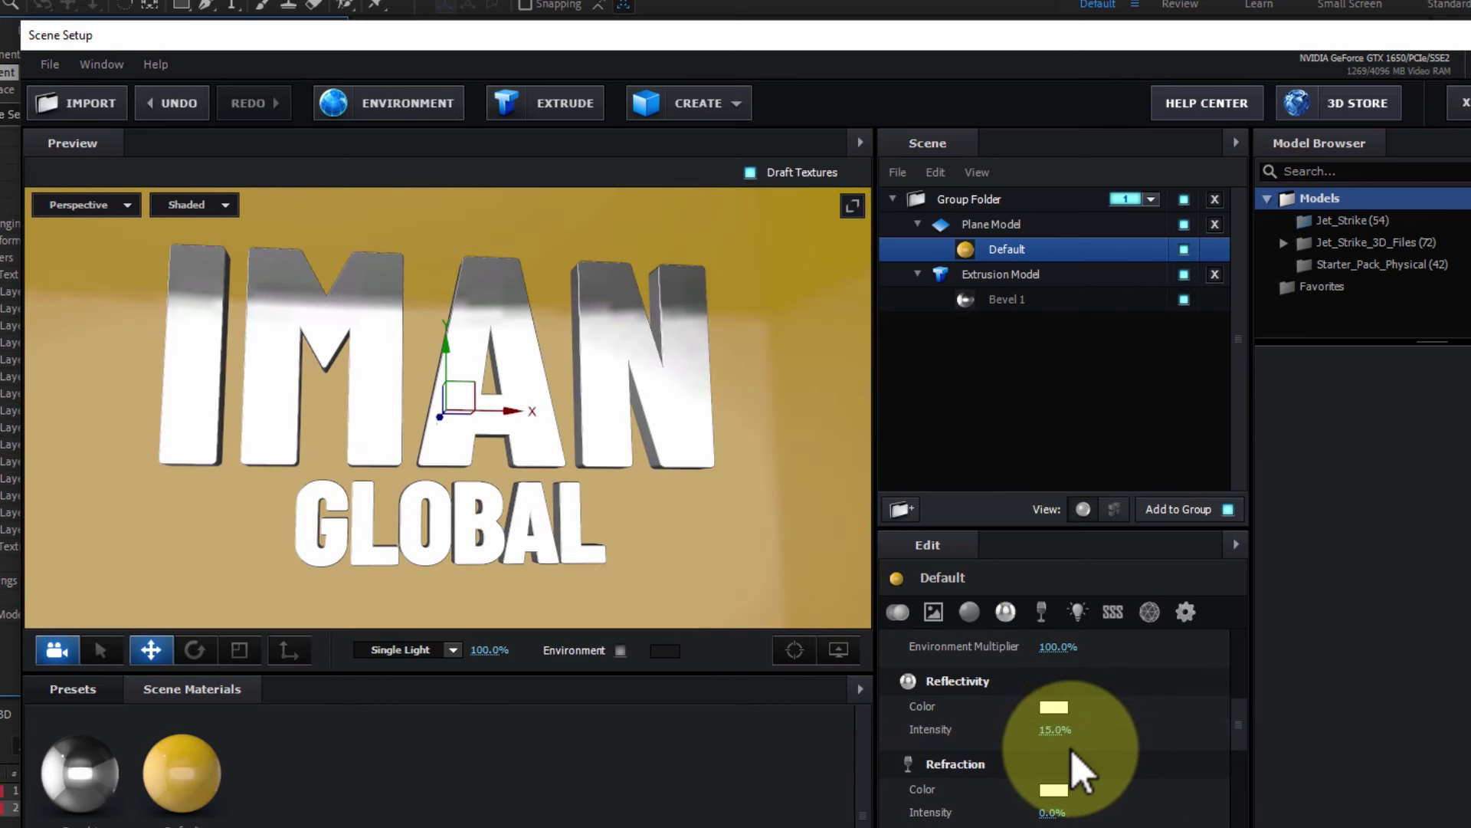
{"action": "left_click_drag", "start_coordinate": [774, 502], "coordinate": [791, 496]}
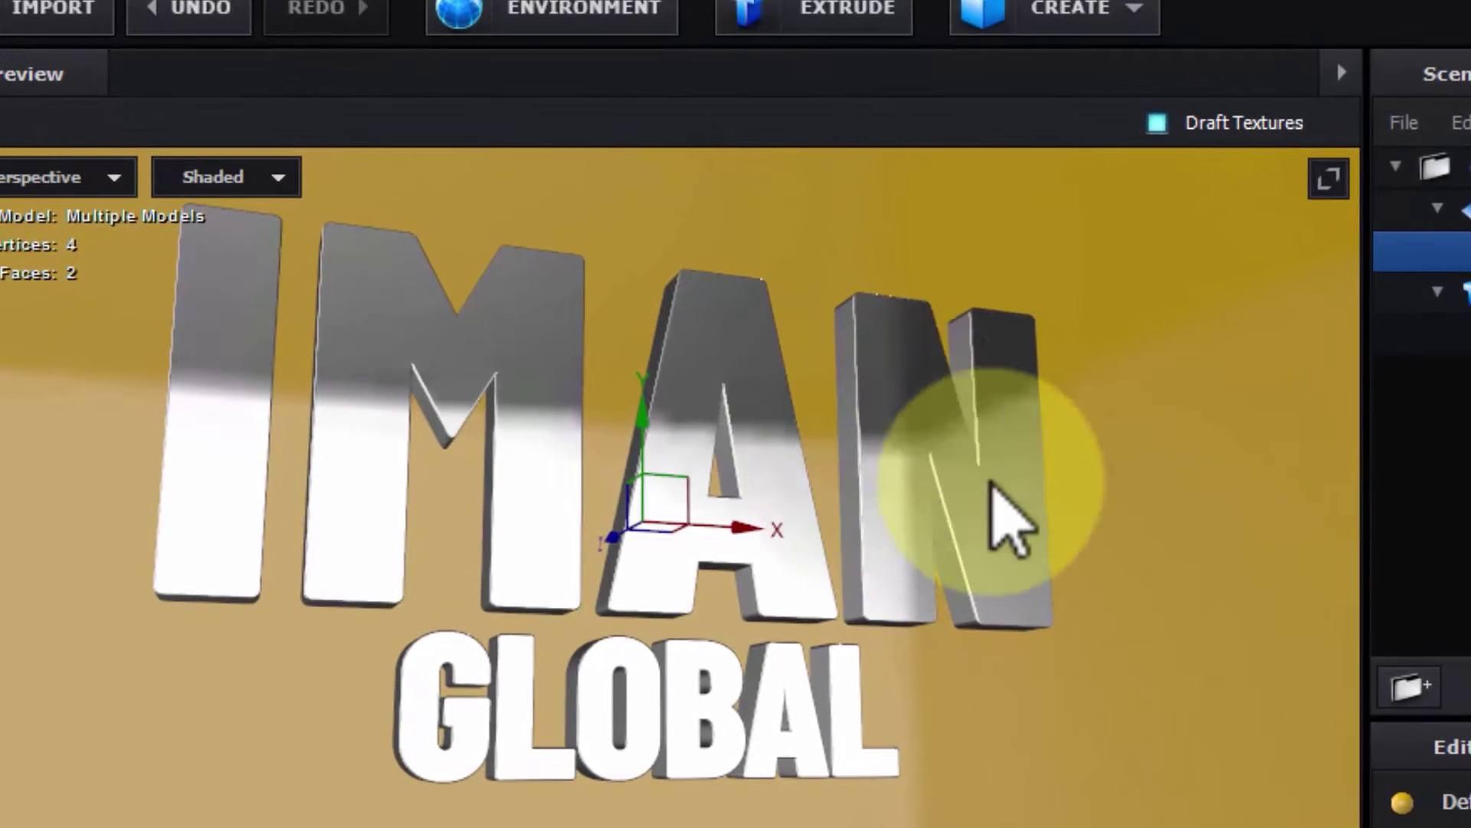
{"action": "left_click", "coordinate": [1158, 124]}
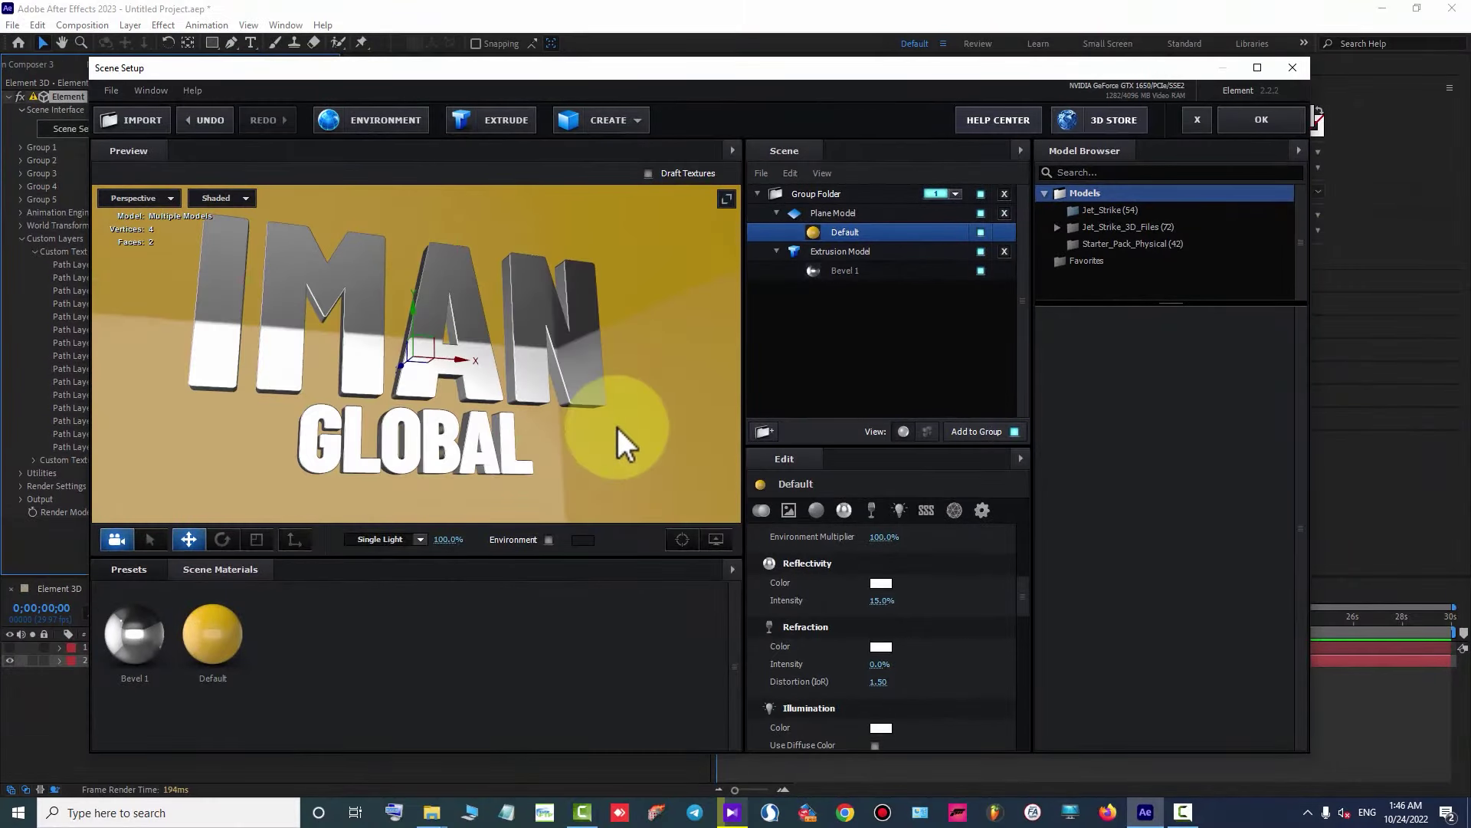
{"action": "mouse_move", "coordinate": [619, 433]}
{"action": "left_mouse_down"}
{"action": "mouse_move", "coordinate": [545, 439]}
{"action": "mouse_move", "coordinate": [572, 434]}
{"action": "left_mouse_up"}
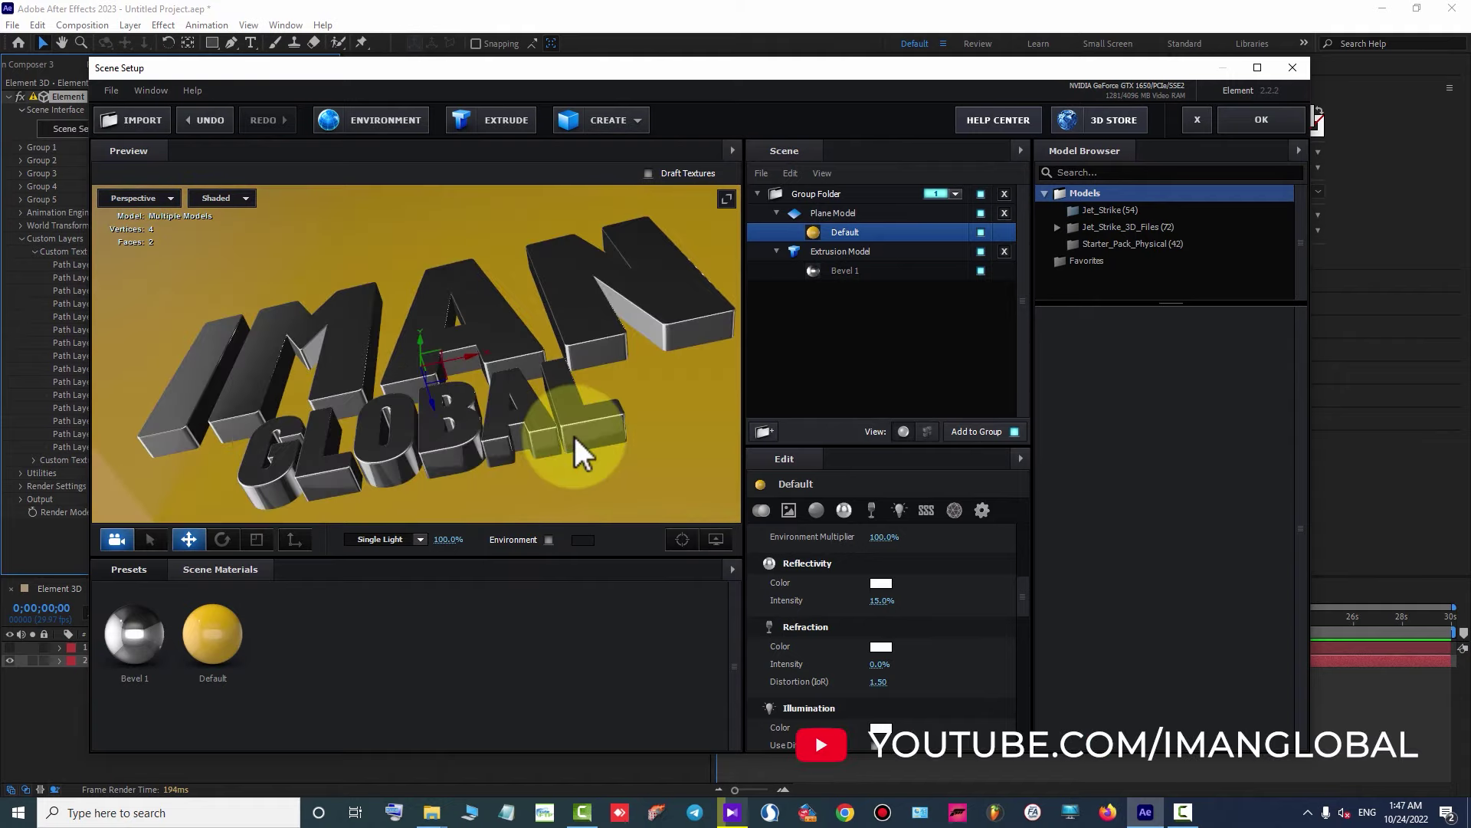
Set the floor Plane Model's Reflect Mode to Mirror Surface.
{"action": "left_click", "coordinate": [841, 210]}
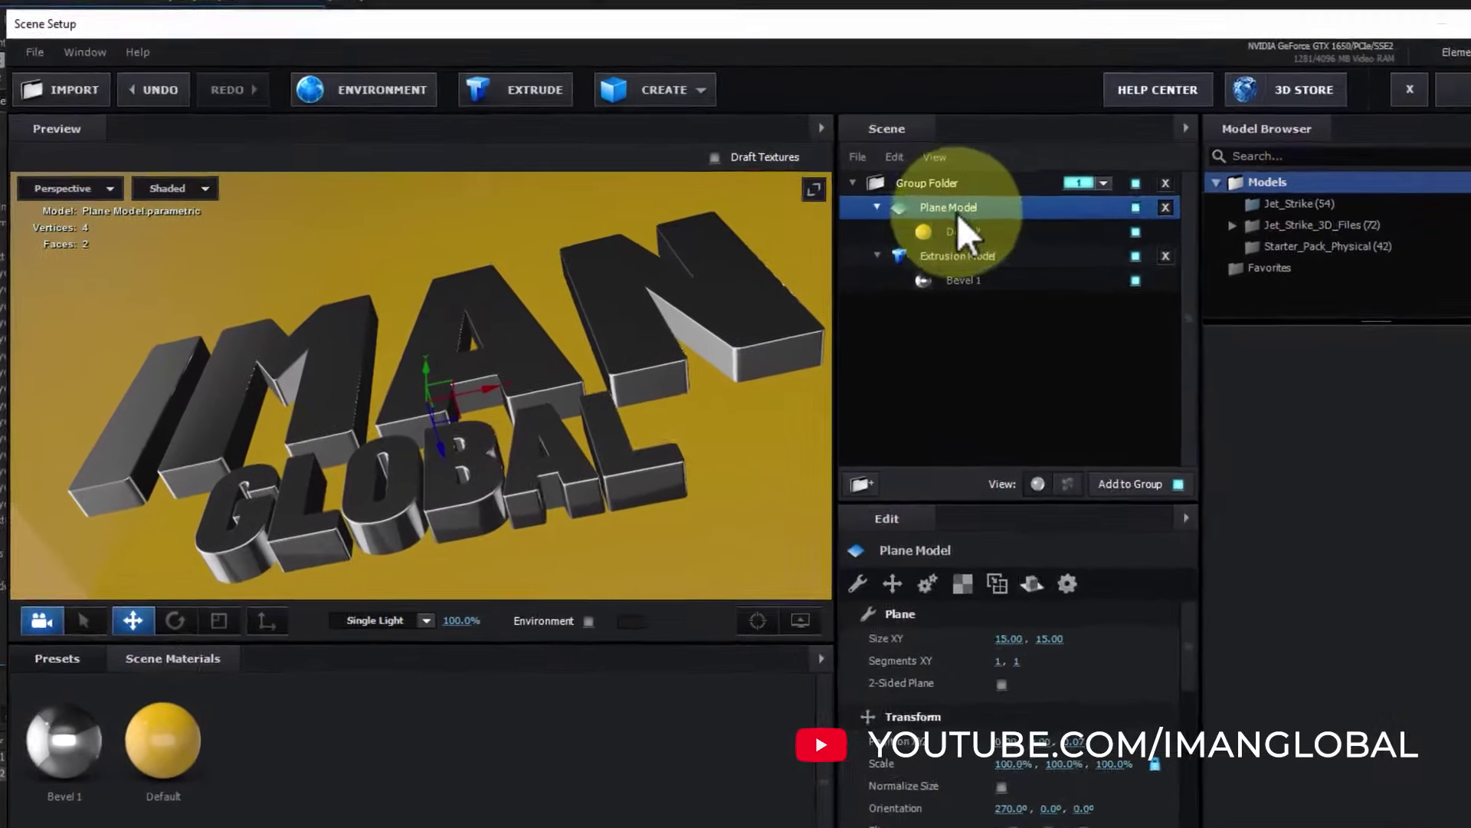
{"action": "left_click", "coordinate": [1049, 592]}
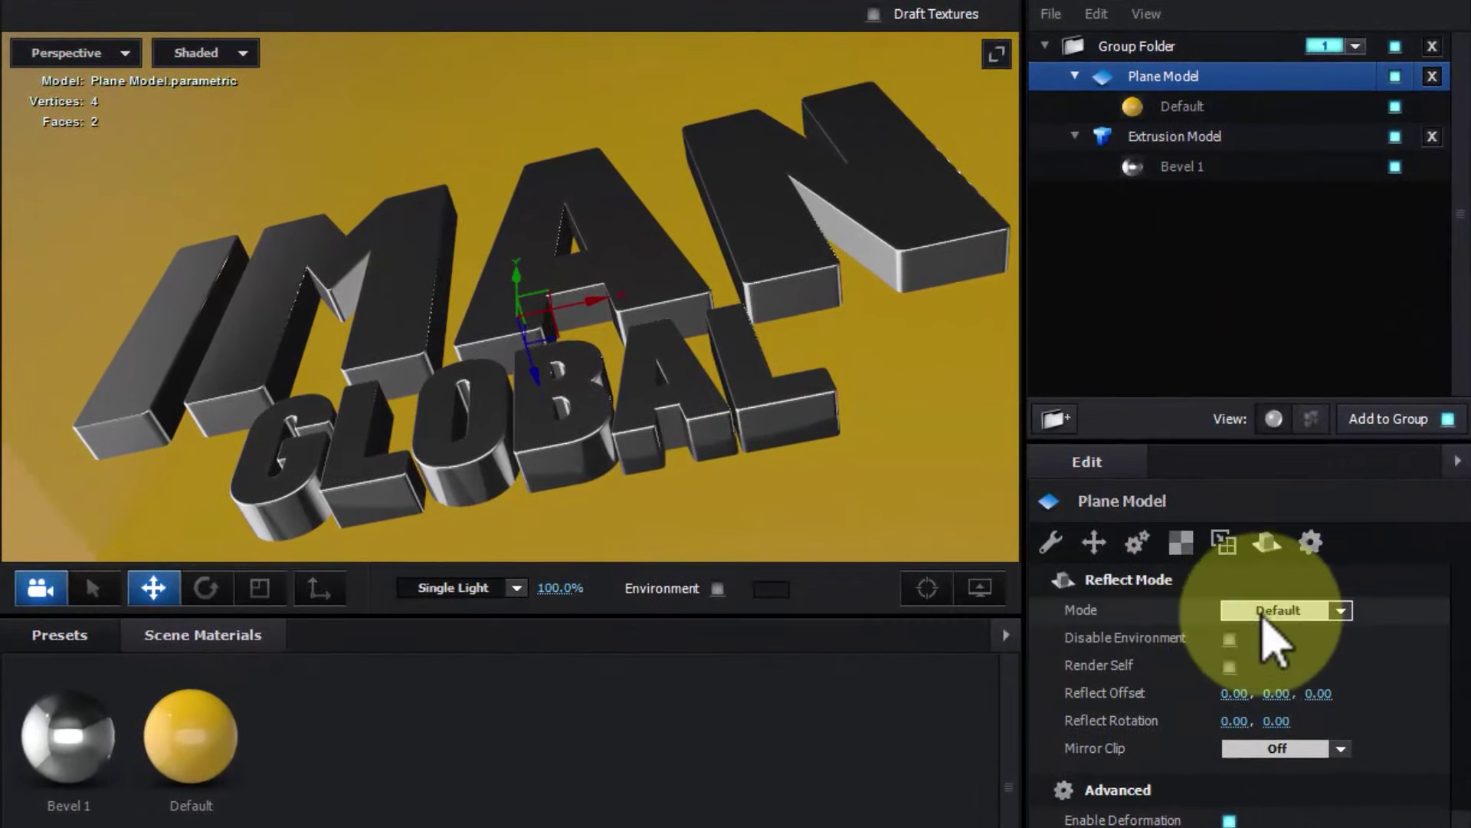
{"action": "left_click", "coordinate": [1217, 623]}
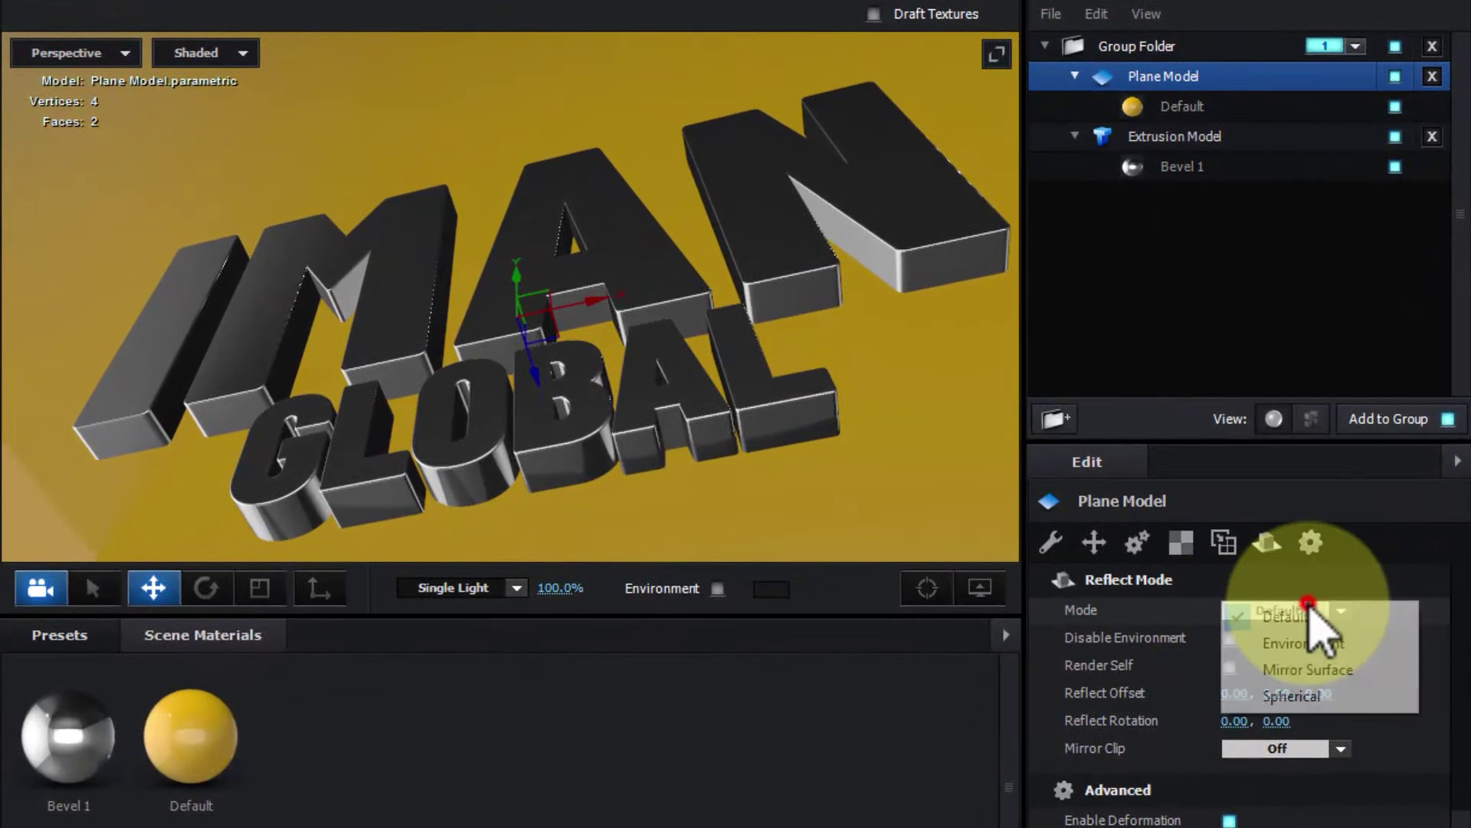
{"action": "left_click", "coordinate": [1386, 670]}
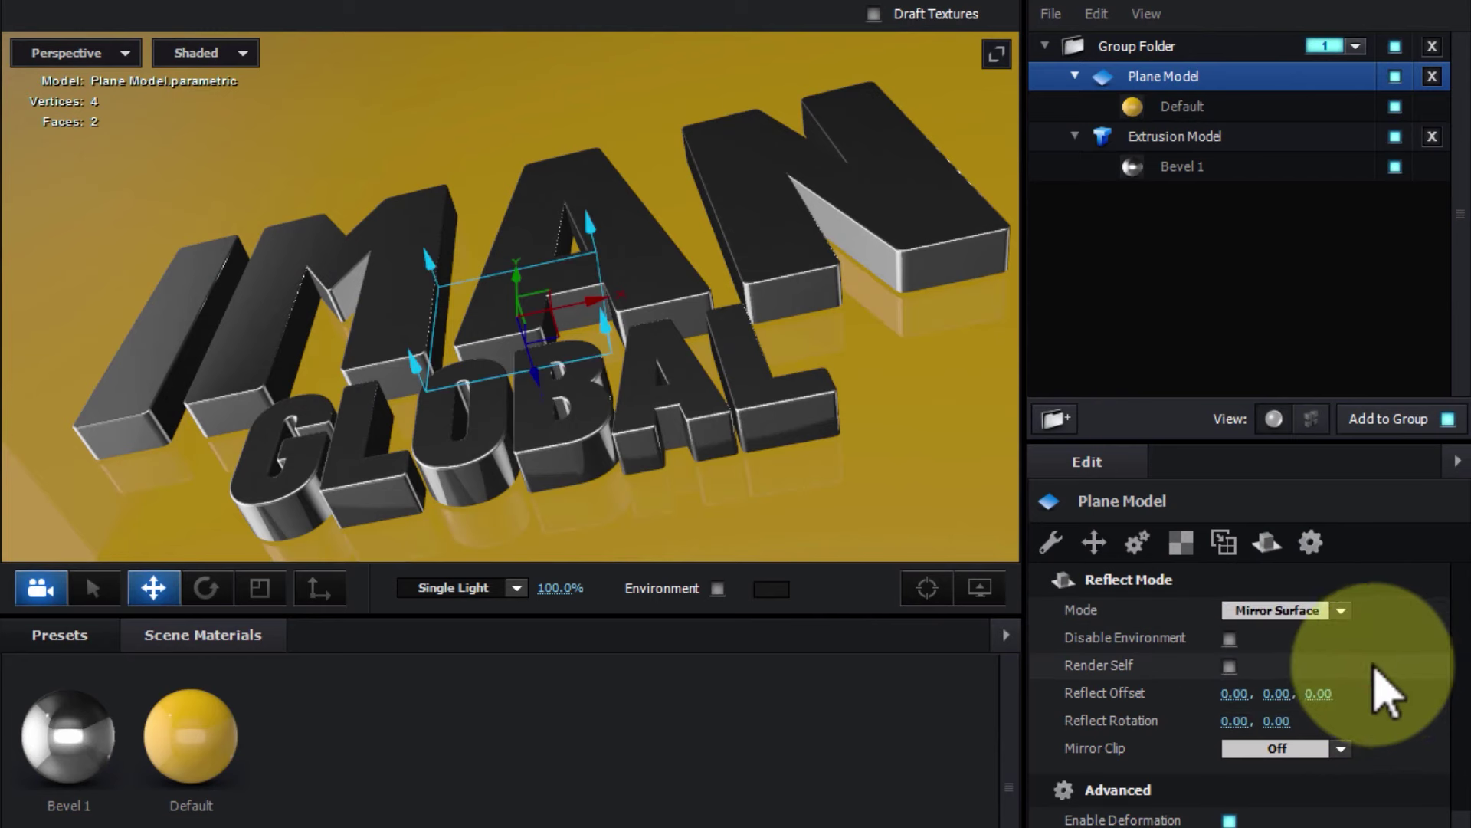
{"action": "left_click_drag", "start_coordinate": [787, 476], "coordinate": [788, 421]}
Compare the floor with Default and no reflections, ending on Mirror Surface.
{"action": "left_click", "coordinate": [1307, 610]}
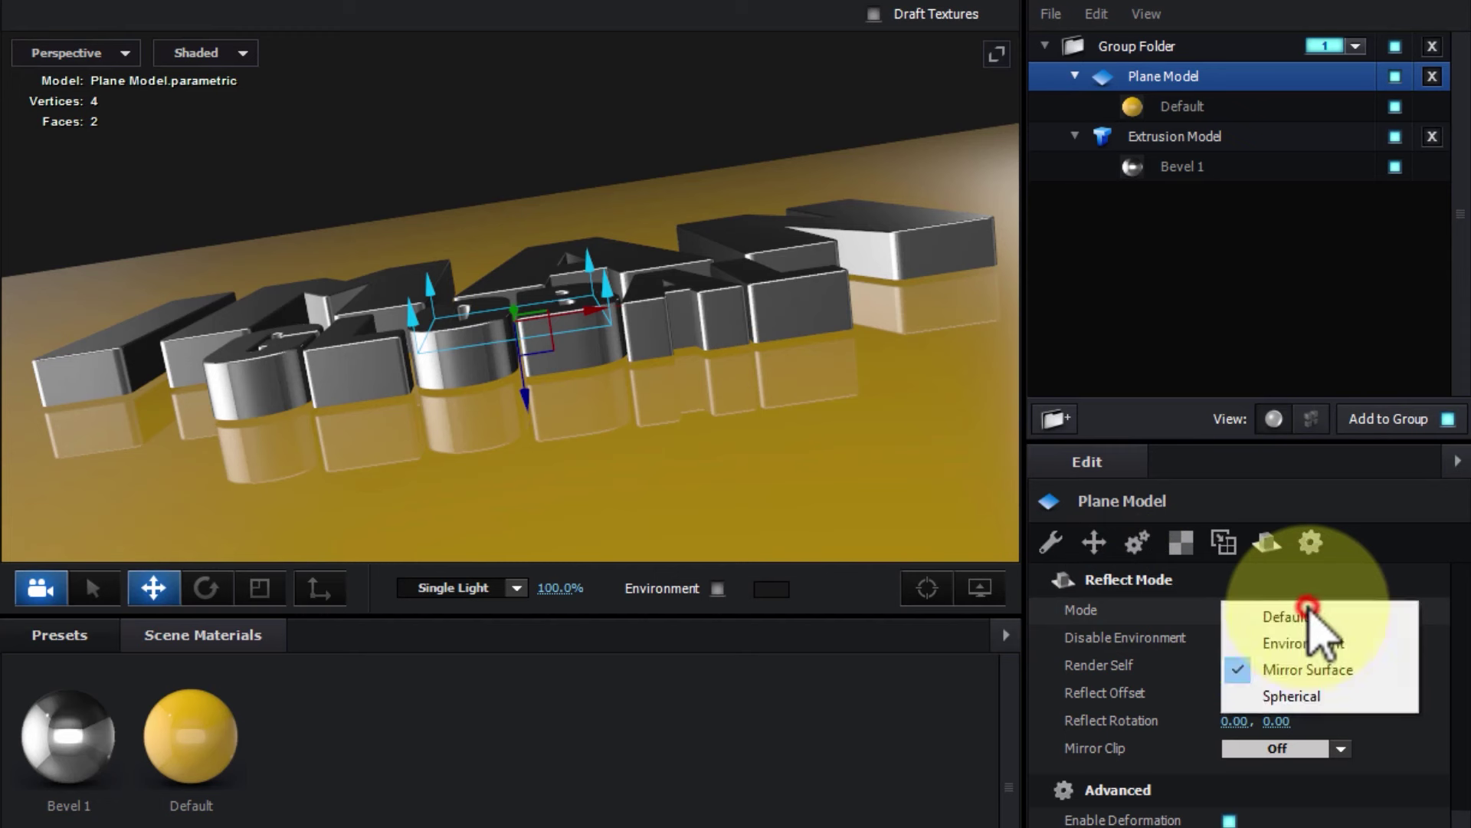
{"action": "left_click", "coordinate": [1305, 618]}
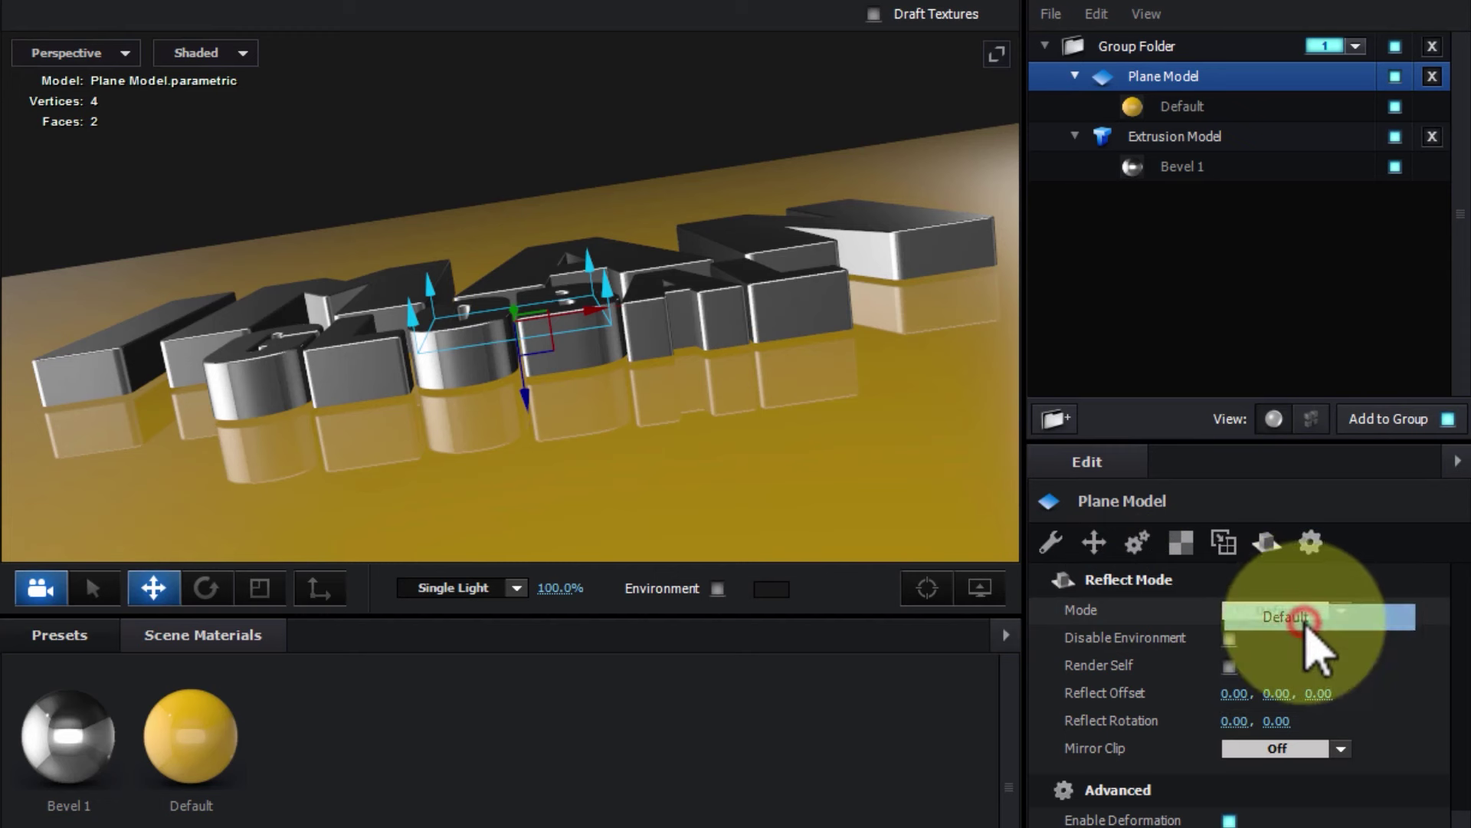
{"action": "left_click", "coordinate": [1305, 613]}
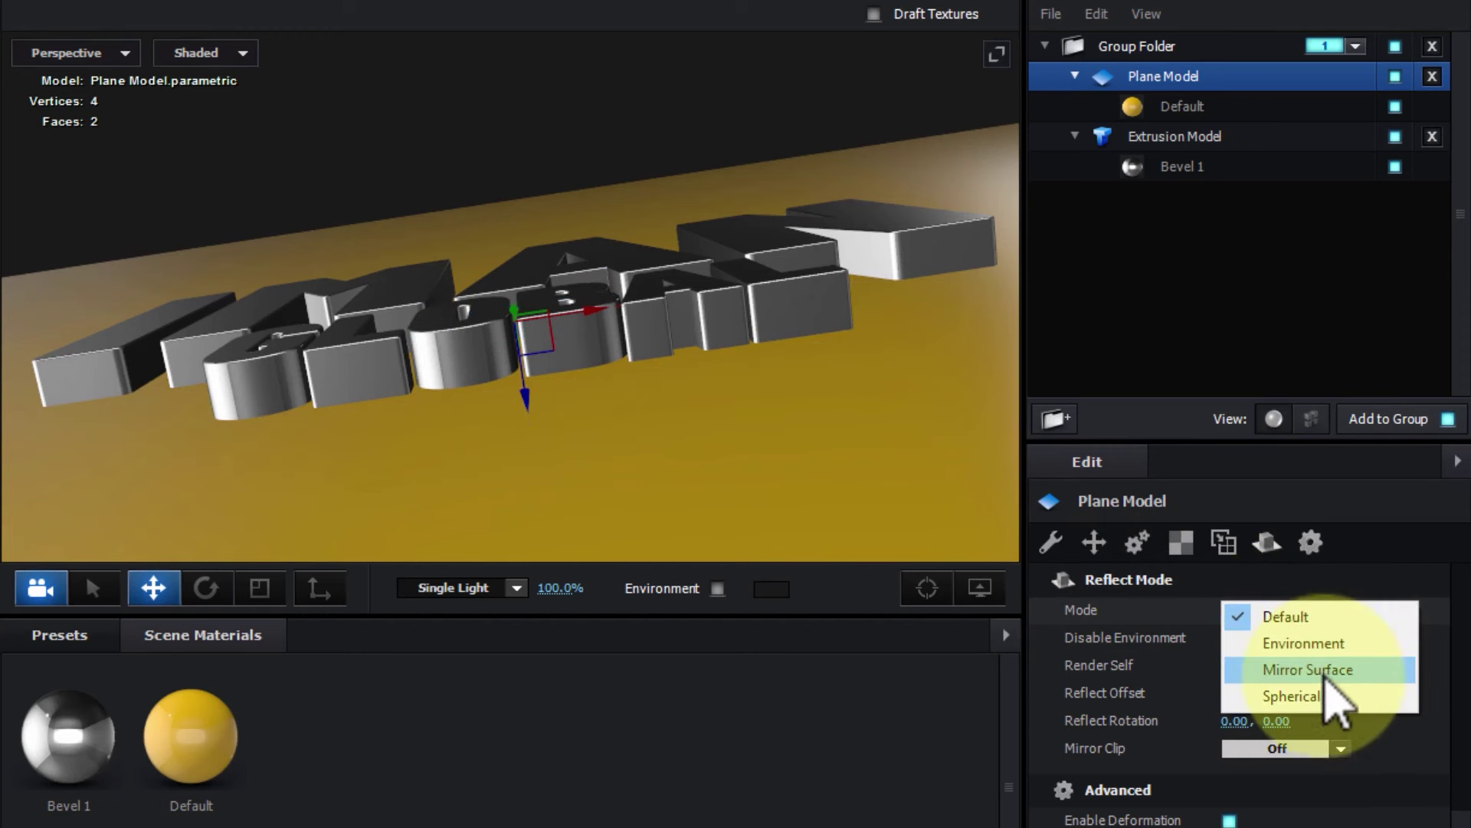
{"action": "left_click", "coordinate": [1327, 670]}
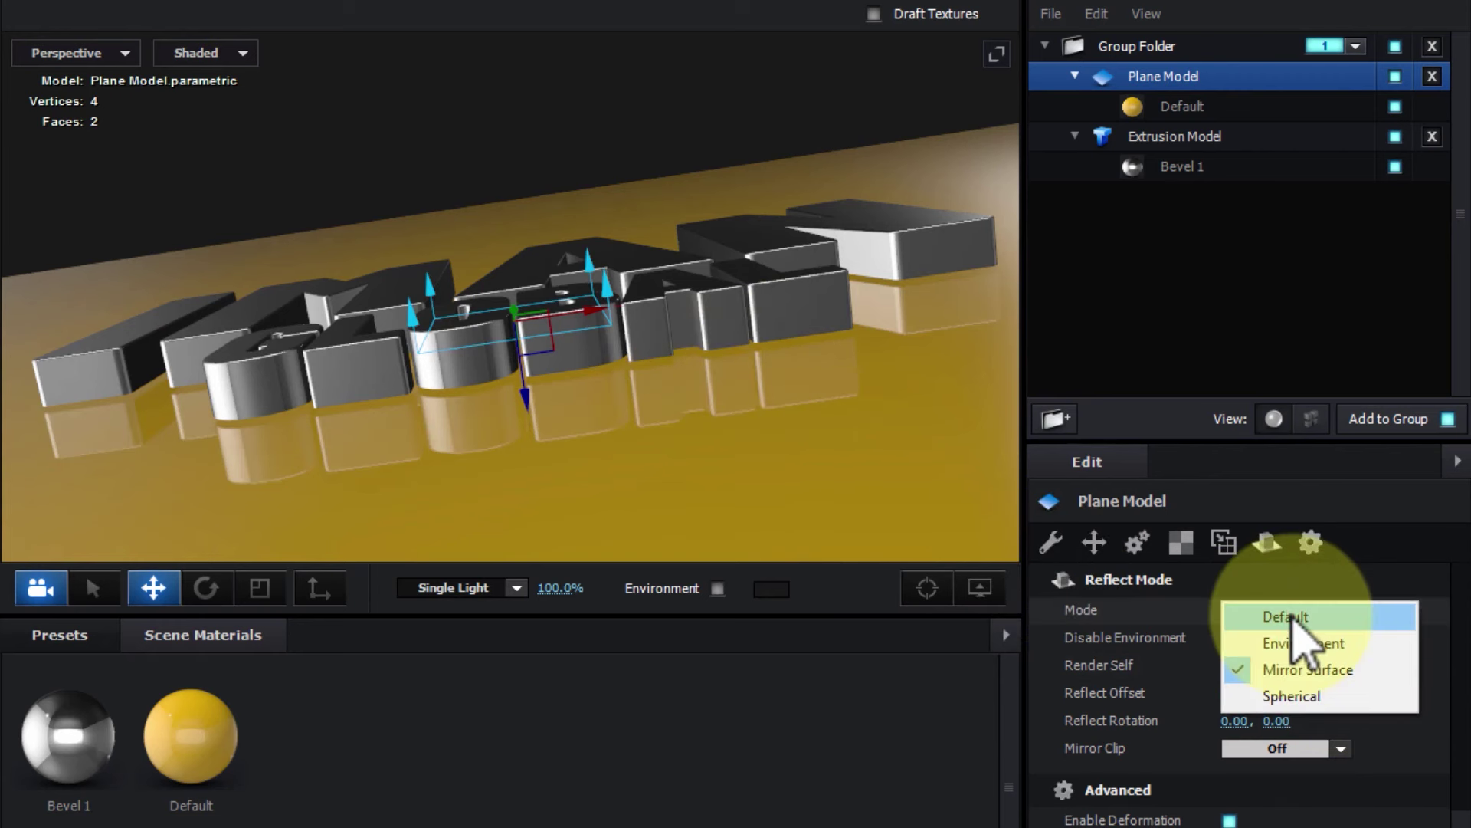
{"action": "left_click", "coordinate": [1290, 615]}
{"action": "left_click", "coordinate": [1309, 611]}
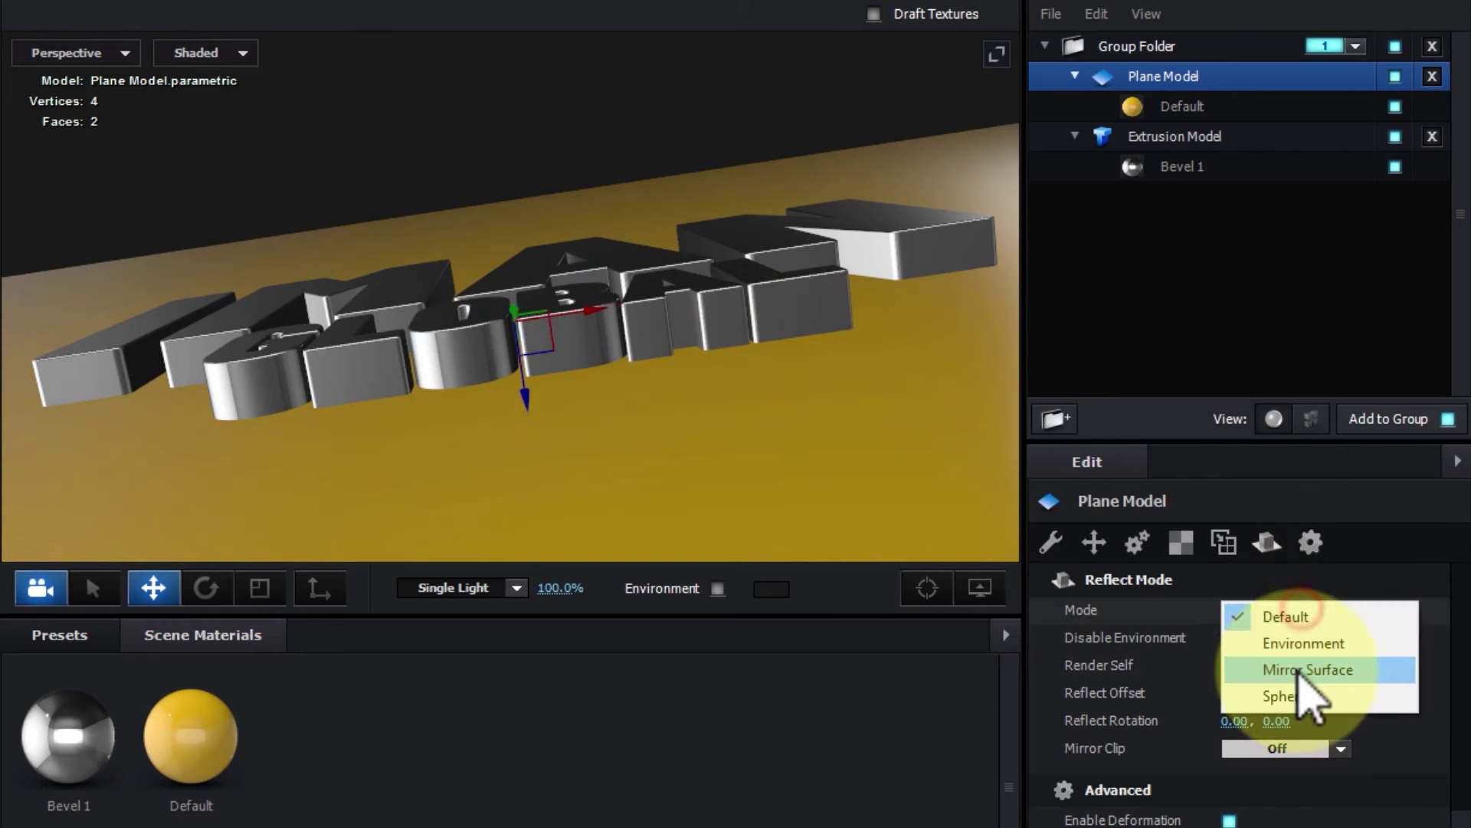
{"action": "left_click", "coordinate": [1298, 671]}
{"action": "left_click_drag", "start_coordinate": [823, 373], "coordinate": [825, 386]}
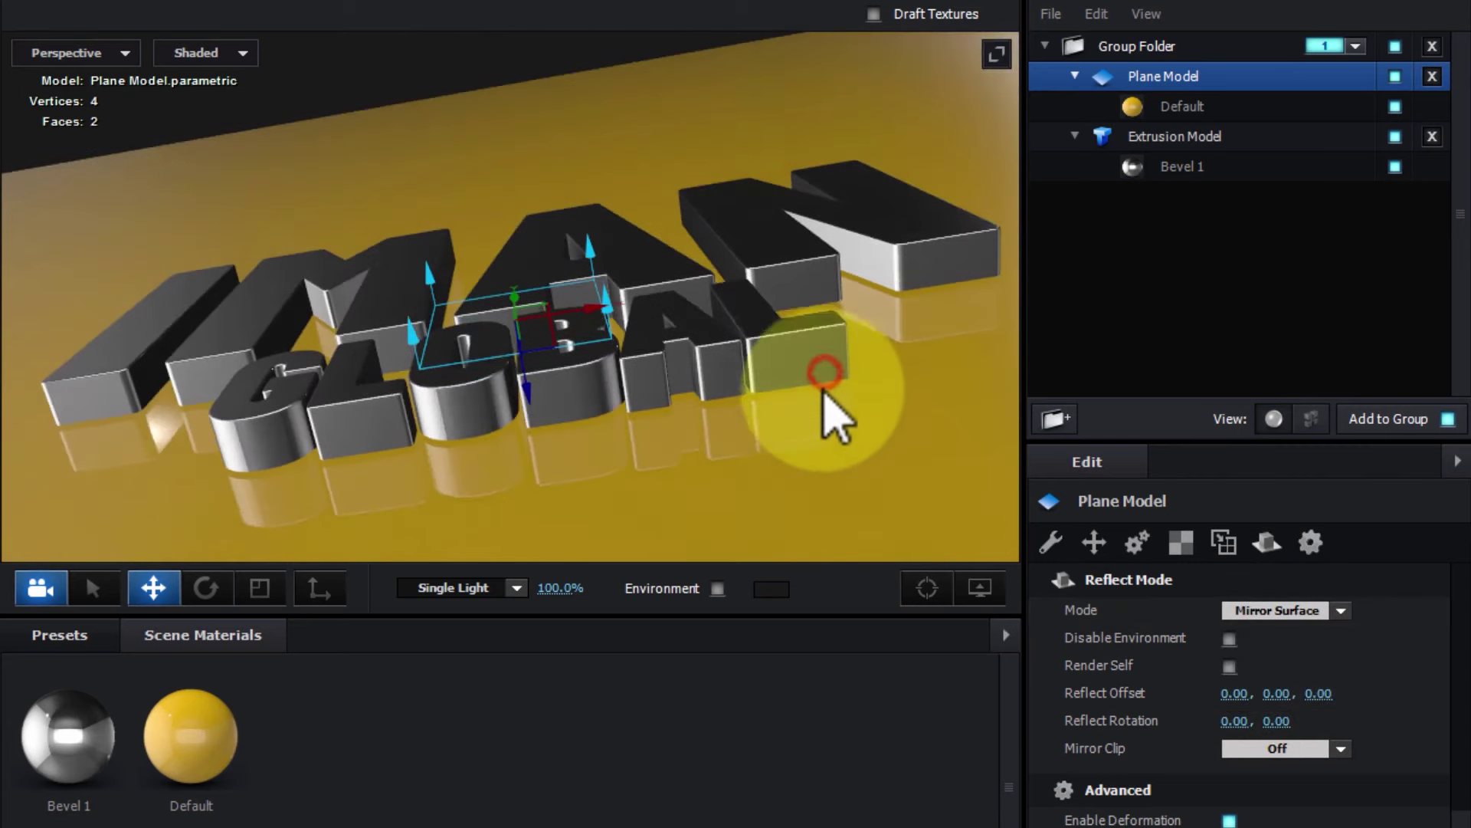
Give the extruded IMAN GLOBAL text model Spherical reflections.
{"action": "left_click", "coordinate": [1193, 136]}
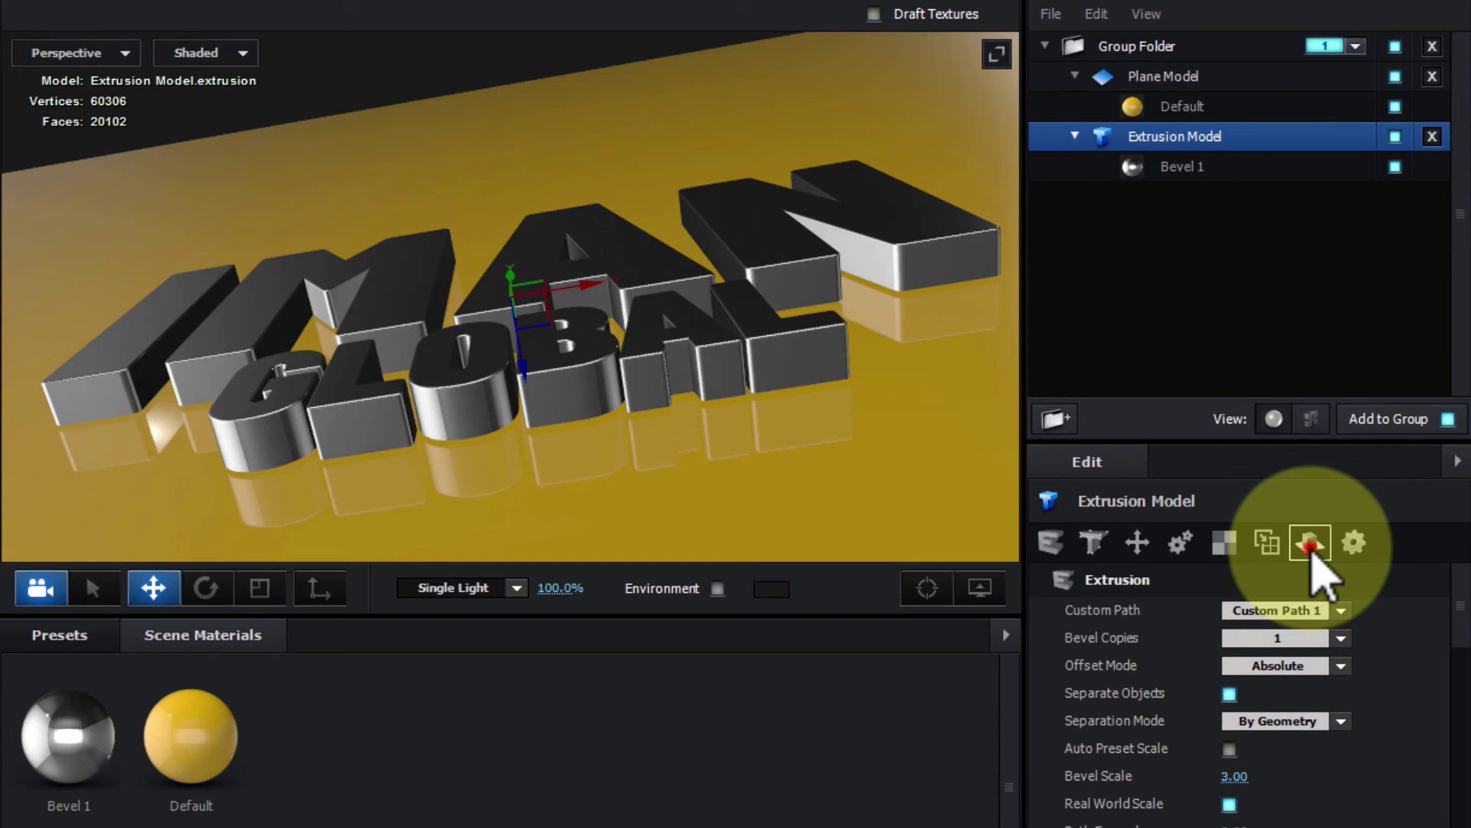
{"action": "left_click", "coordinate": [1311, 544]}
{"action": "left_click", "coordinate": [1287, 610]}
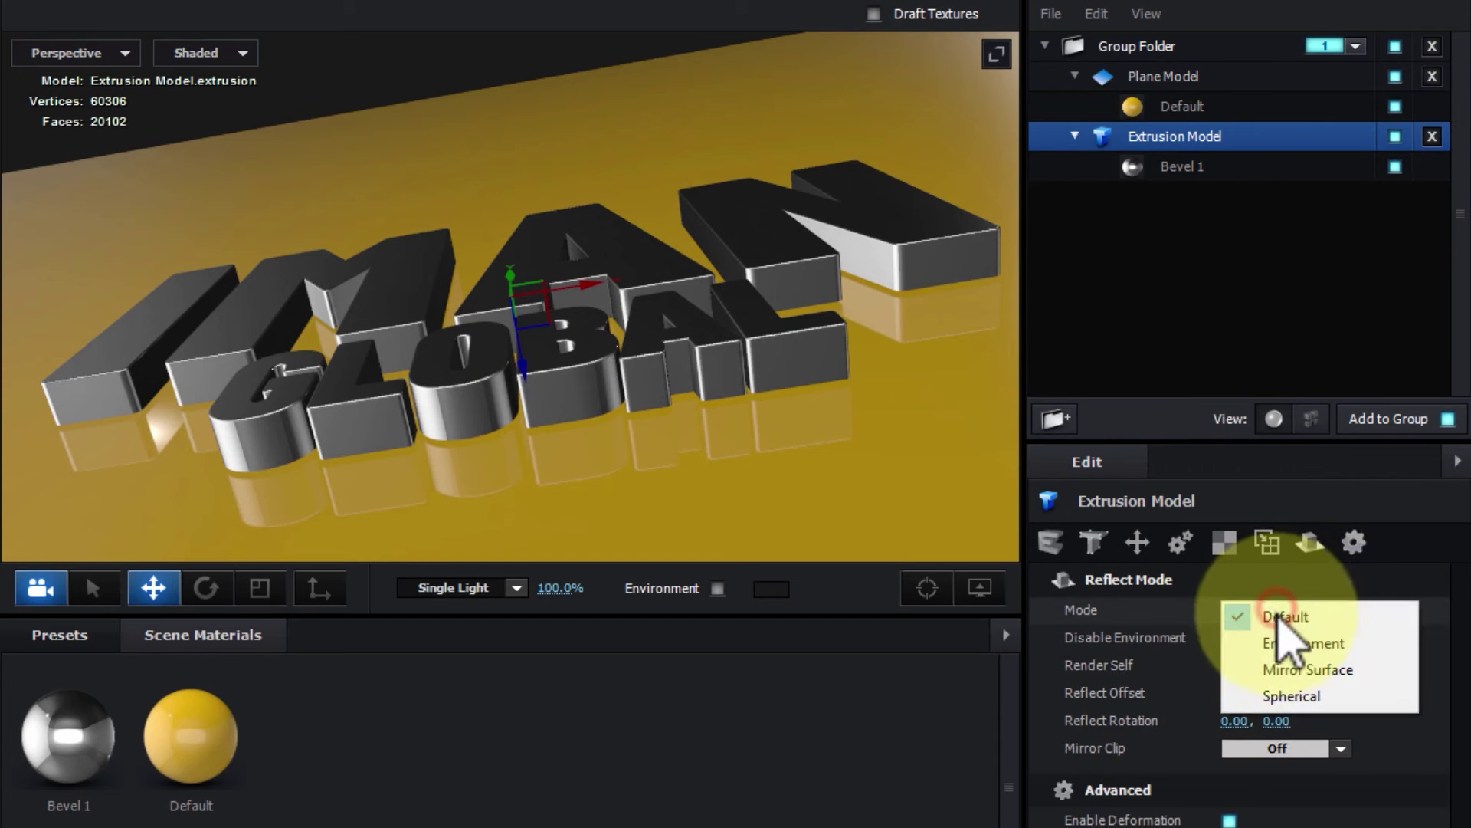
{"action": "left_click", "coordinate": [1303, 695]}
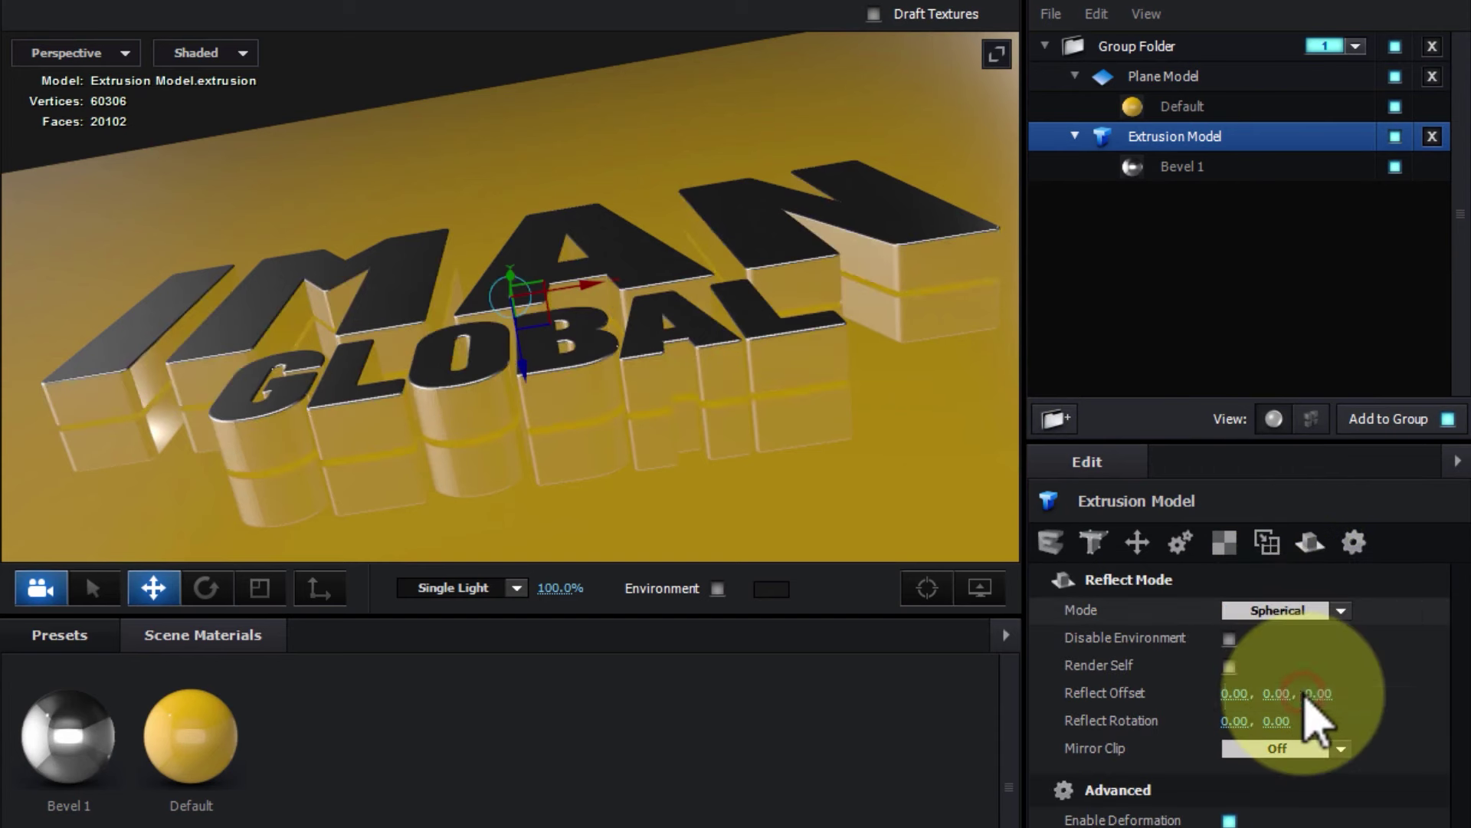
Tick Show AO in the preview's View Options for ambient occlusion shading.
{"action": "left_click_drag", "start_coordinate": [822, 396], "coordinate": [838, 385]}
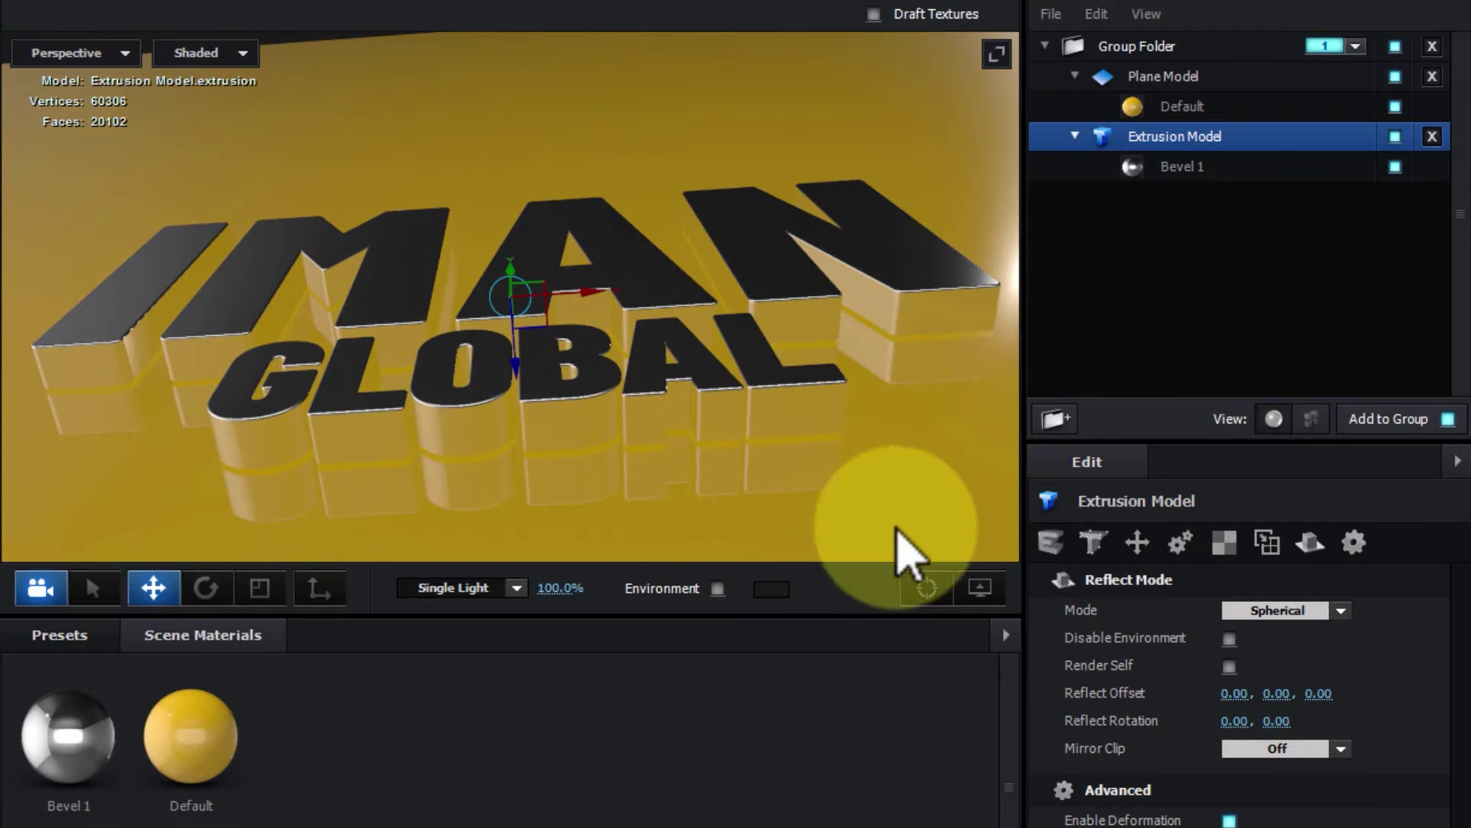
{"action": "left_click", "coordinate": [981, 589]}
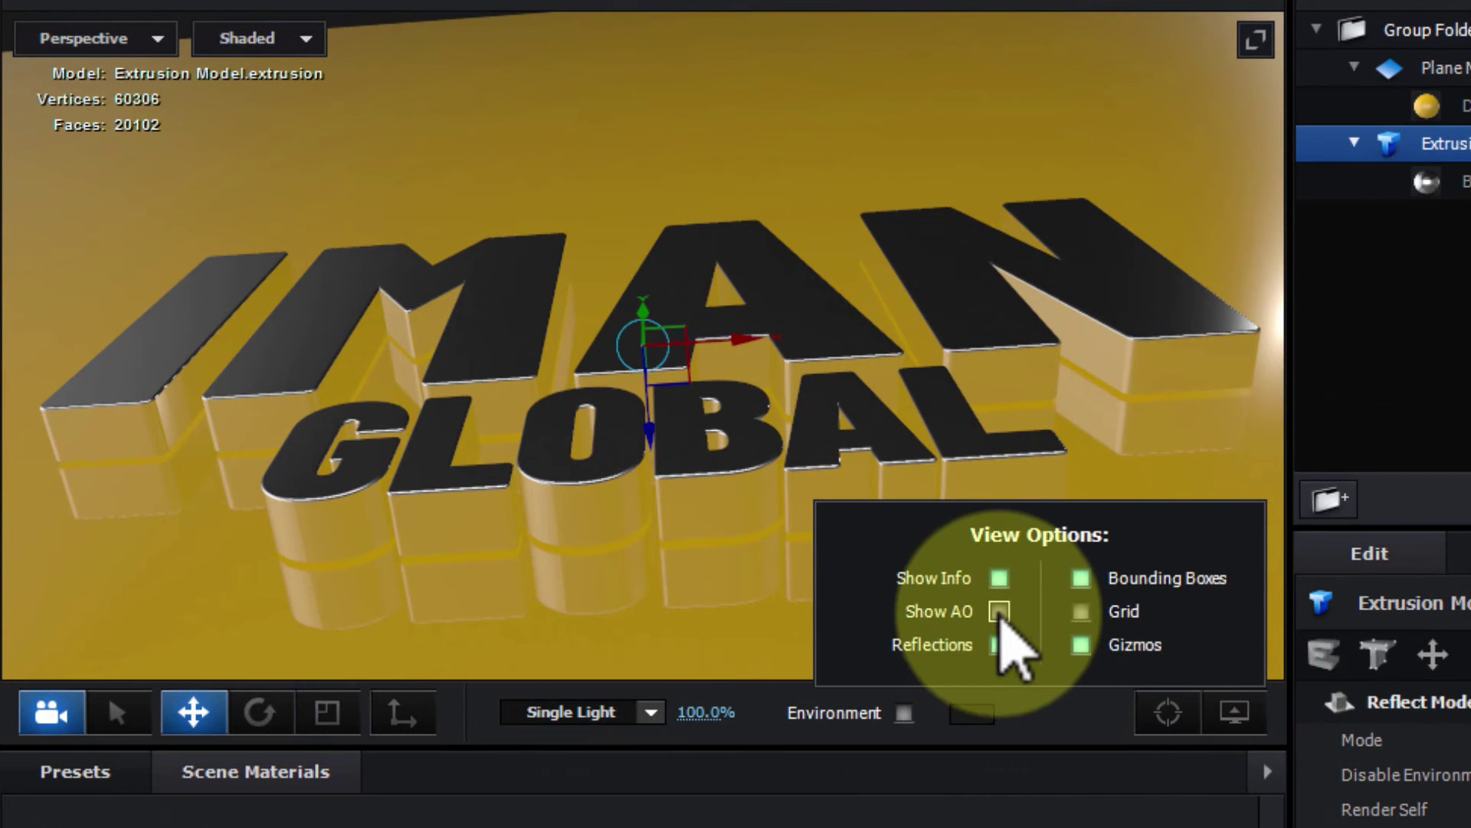
{"action": "left_click", "coordinate": [999, 612]}
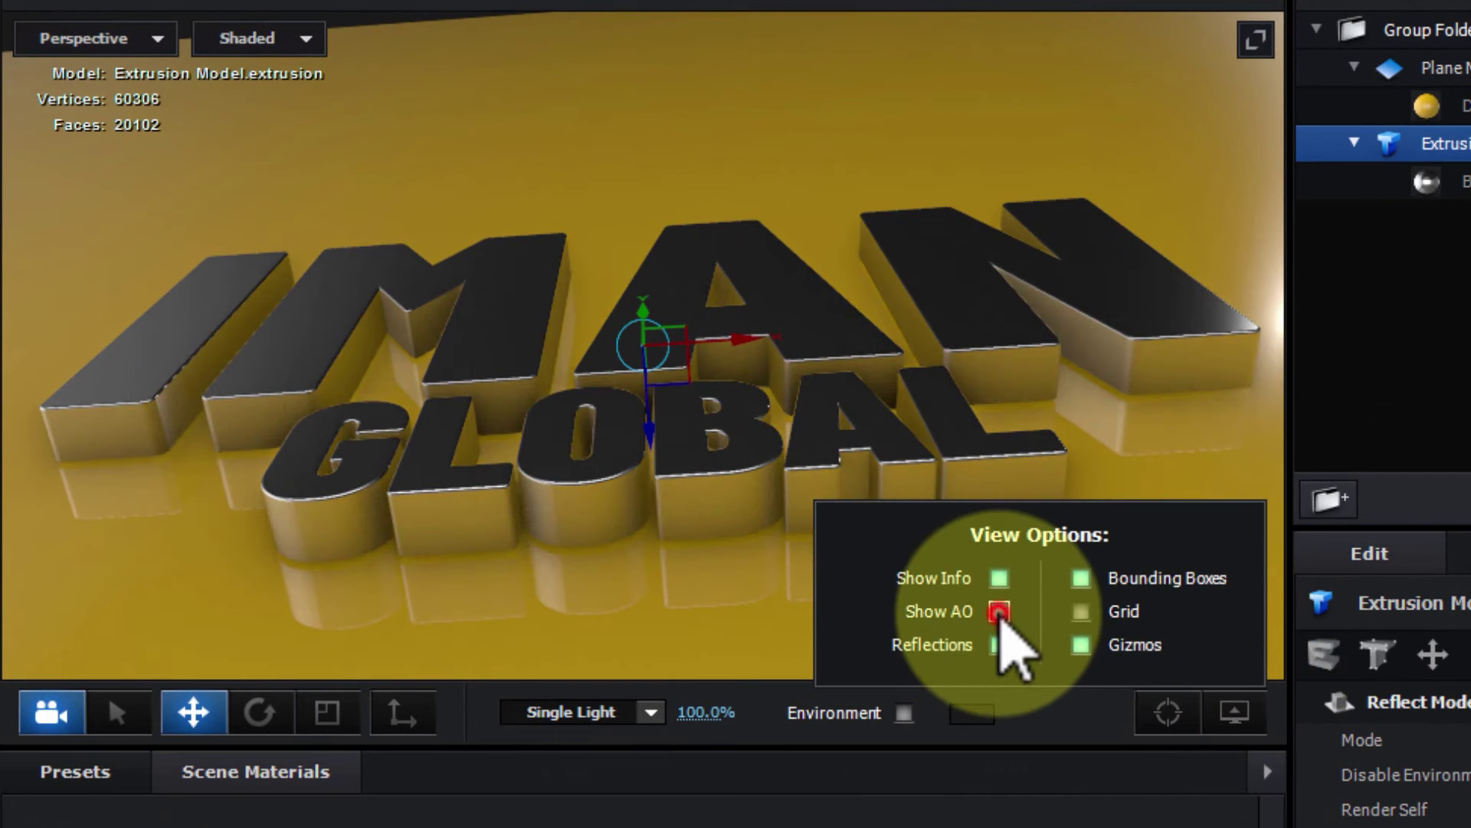
Toggle Show AO to compare, leave it on, and close the View Options overlay.
{"action": "left_click", "coordinate": [999, 612]}
{"action": "left_click", "coordinate": [1000, 612]}
{"action": "left_click", "coordinate": [999, 612]}
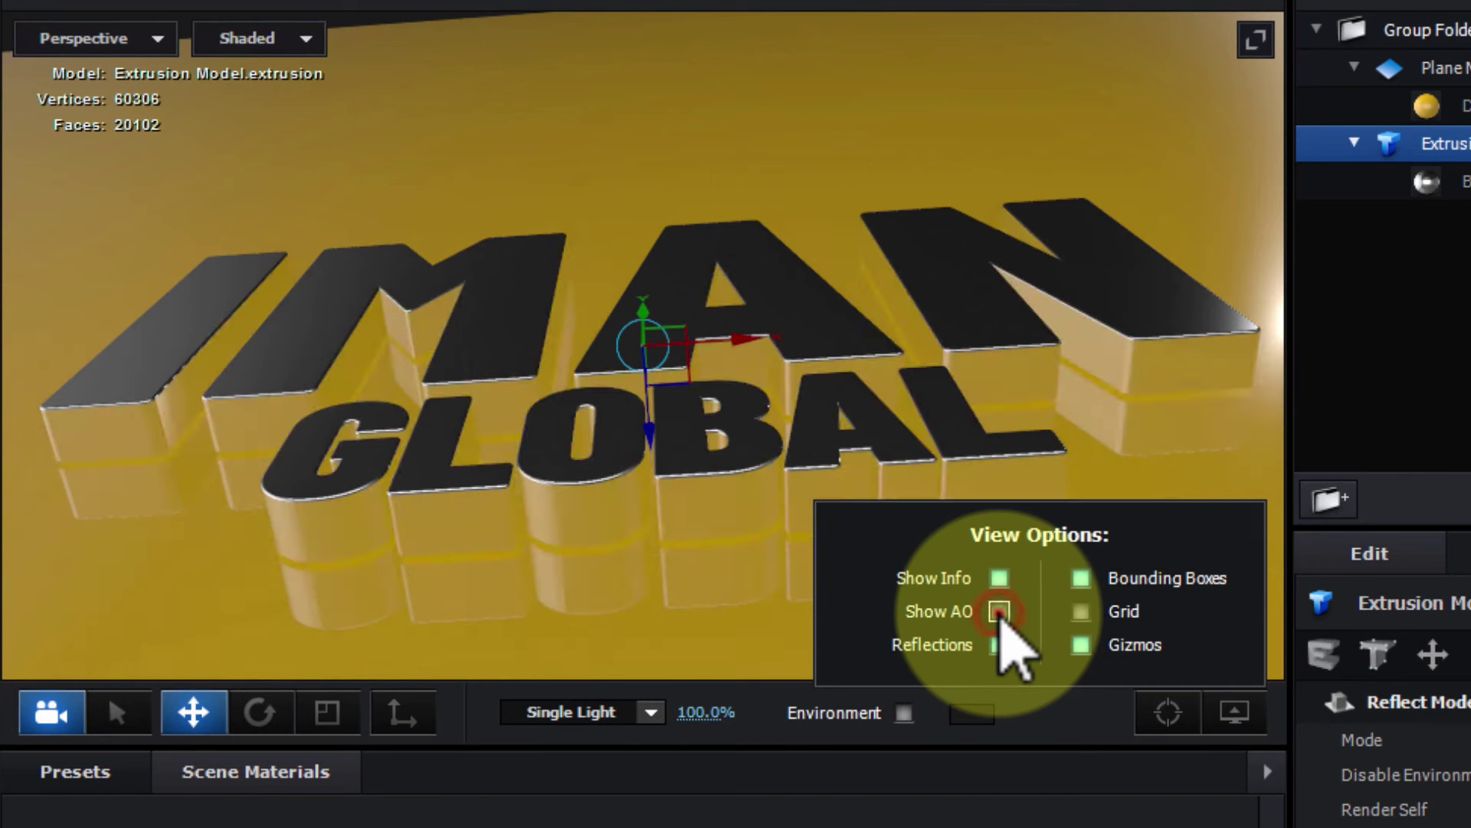
{"action": "left_click", "coordinate": [1000, 612]}
{"action": "left_click", "coordinate": [999, 612]}
{"action": "left_click", "coordinate": [999, 612]}
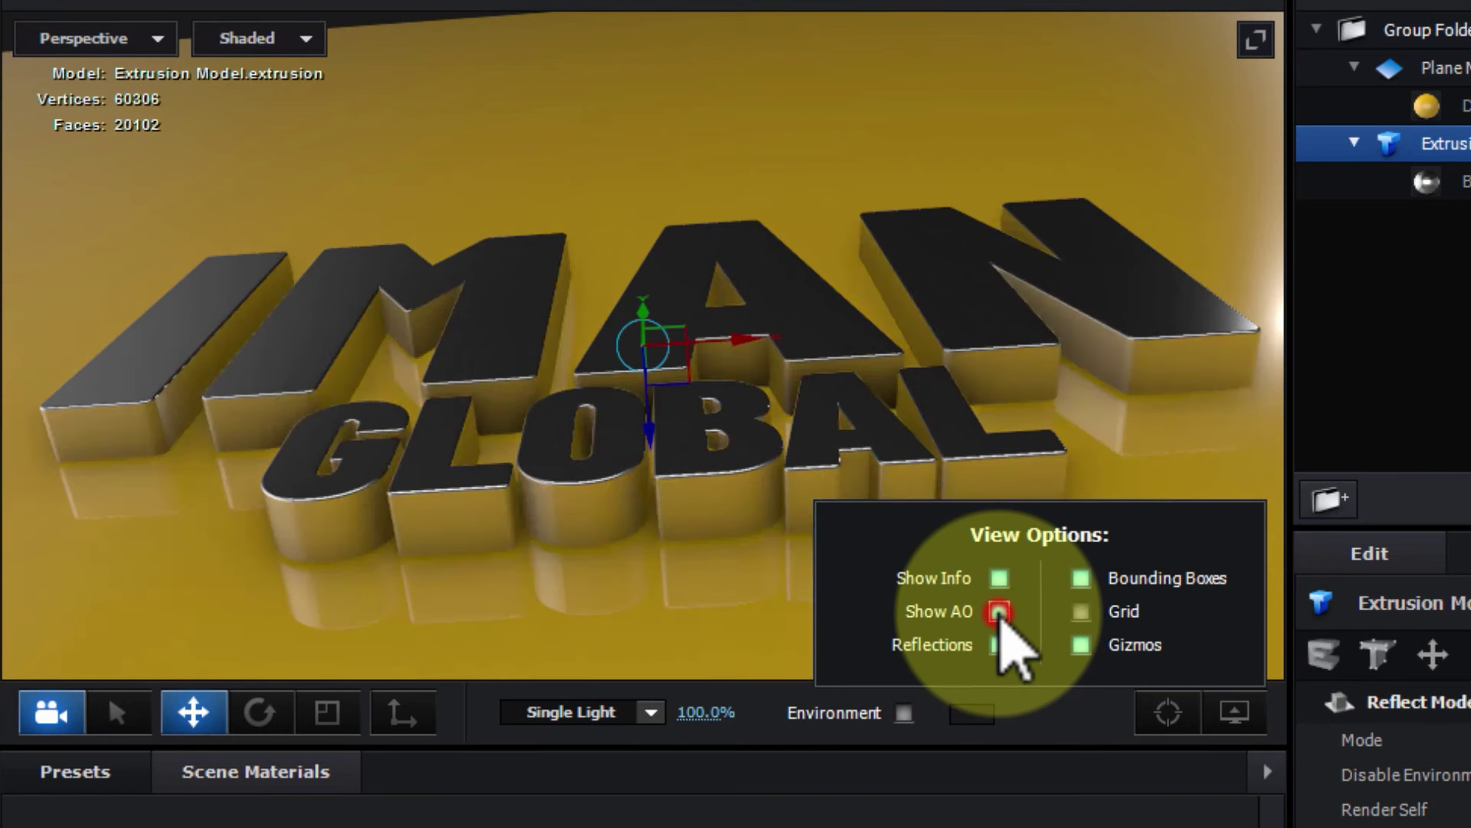
{"action": "left_click", "coordinate": [1000, 611]}
{"action": "left_click", "coordinate": [999, 612]}
{"action": "left_click", "coordinate": [1000, 611]}
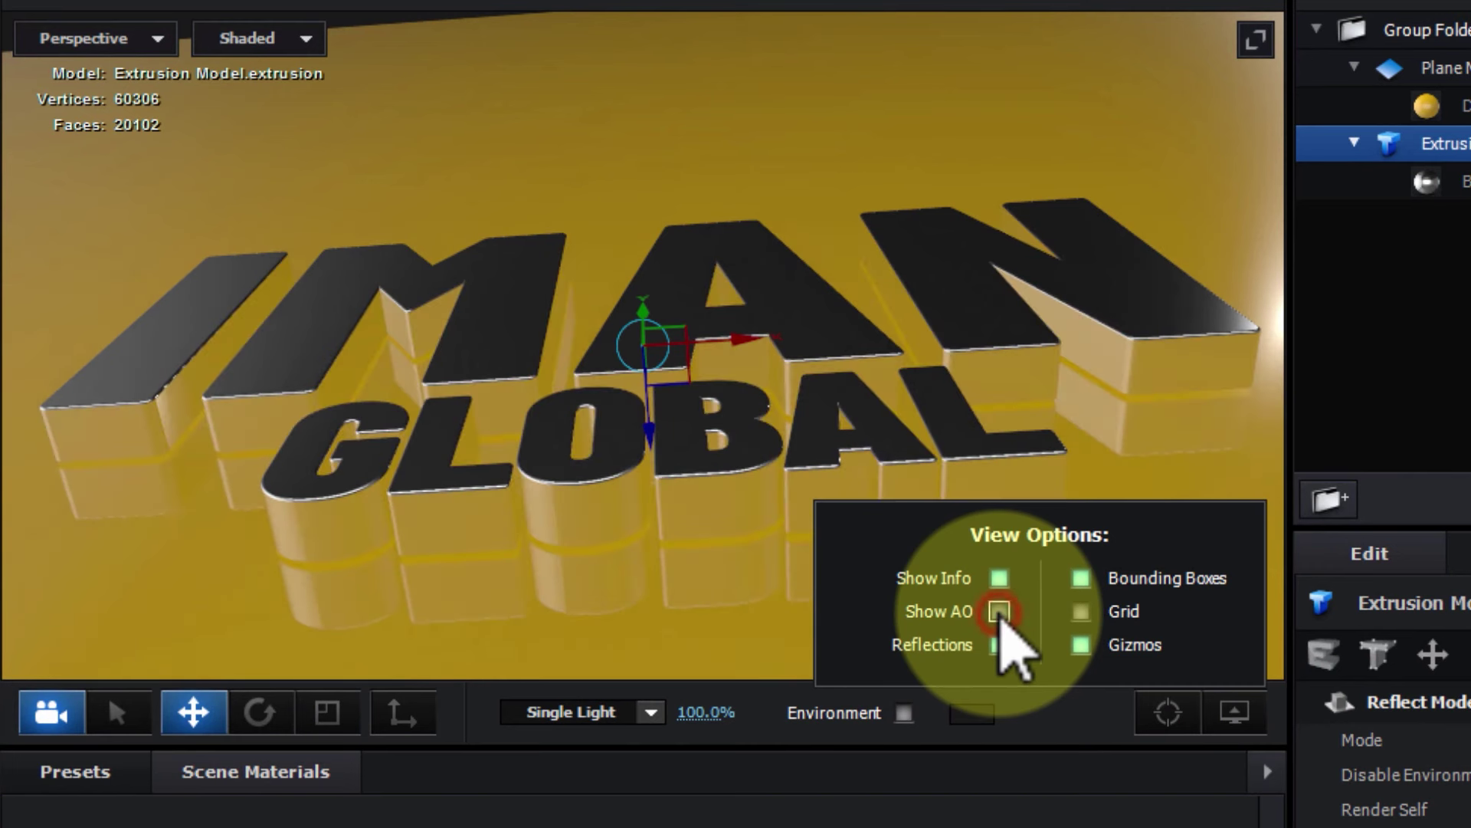
{"action": "left_click", "coordinate": [999, 611]}
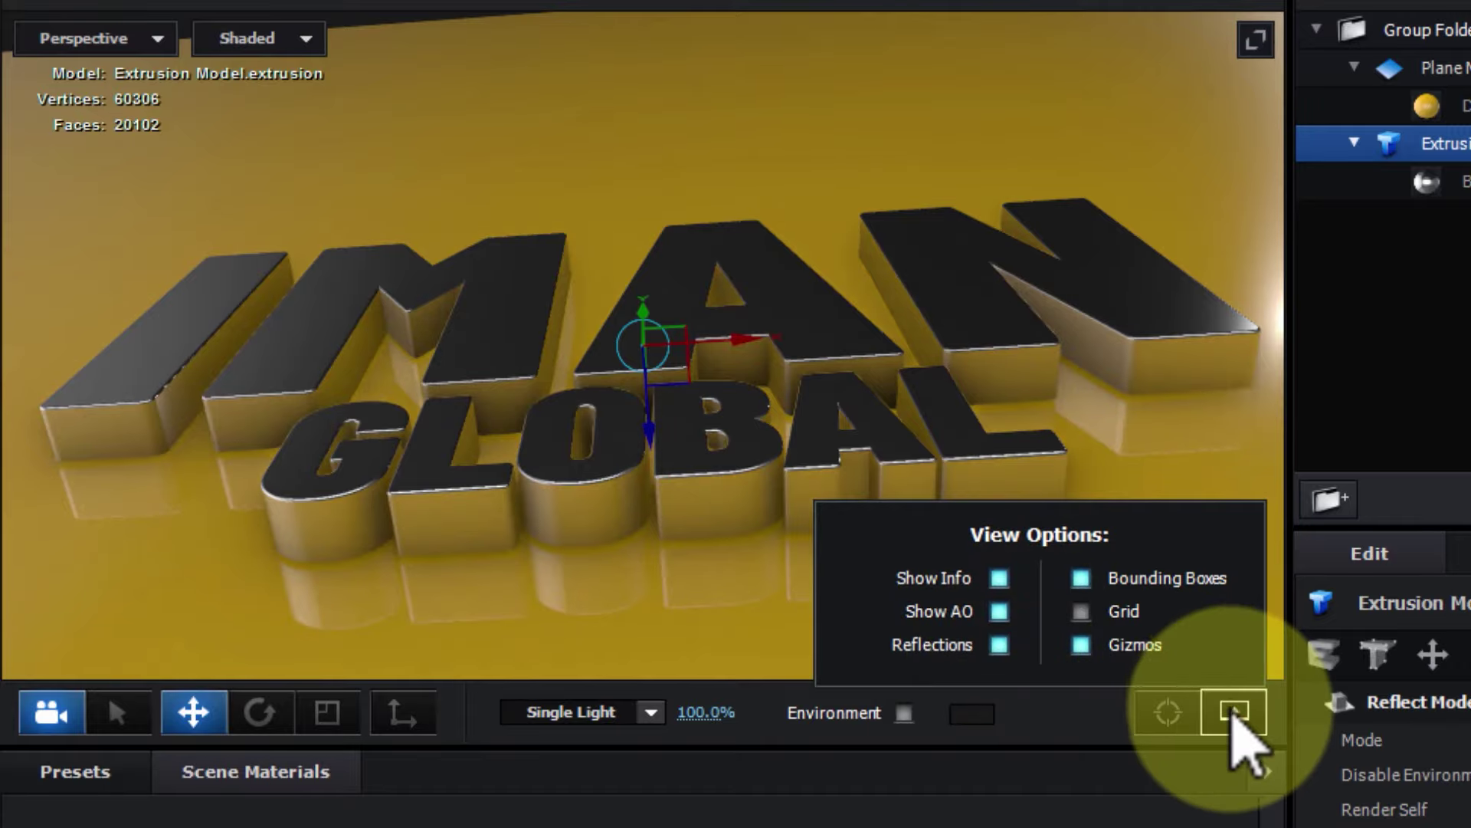
{"action": "left_click", "coordinate": [1234, 712]}
Orbit and zoom the preview camera in close on the IMAN GLOBAL letters.
{"action": "left_click_drag", "start_coordinate": [1058, 548], "coordinate": [1012, 675]}
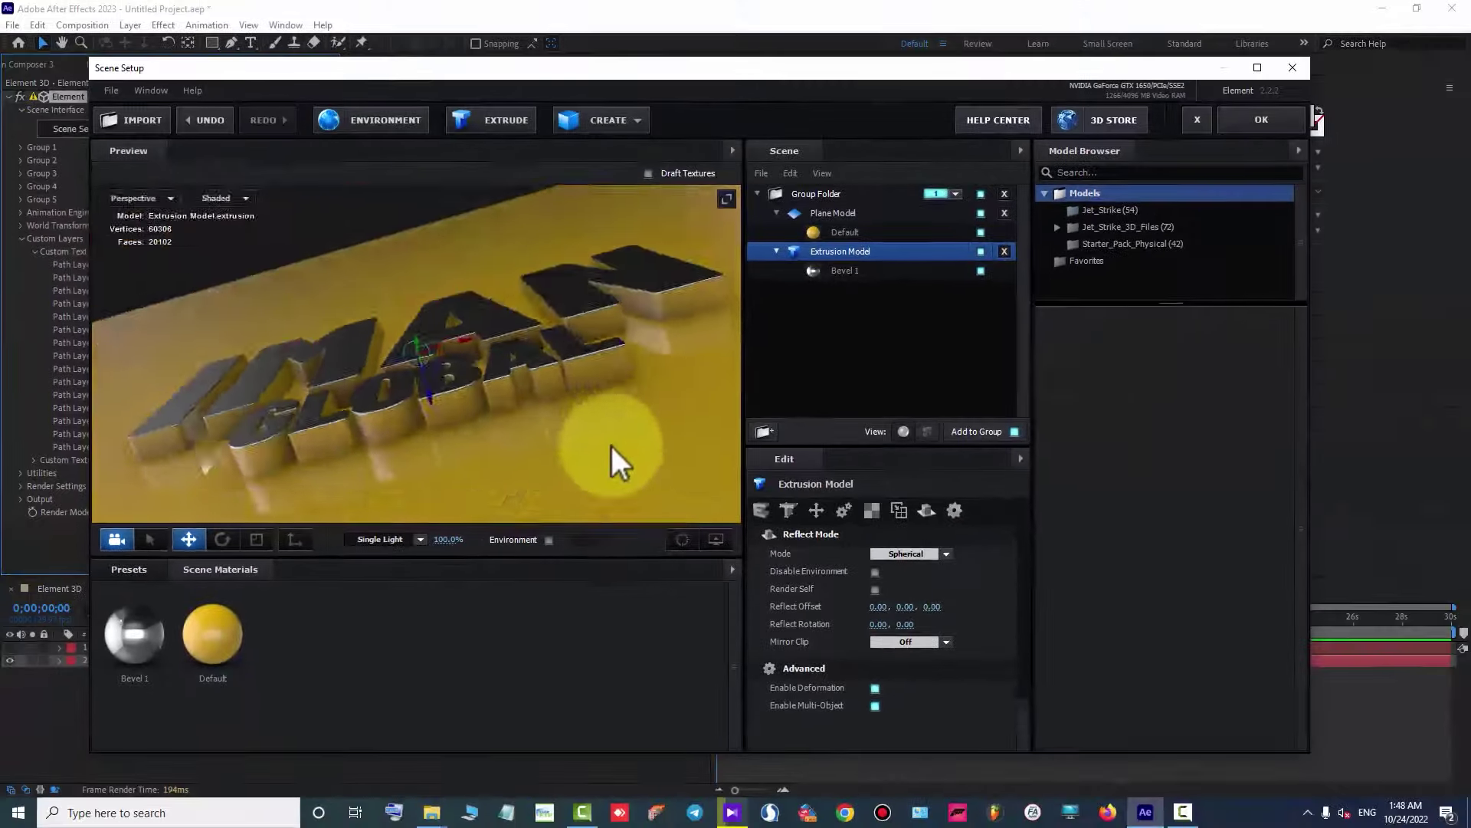
{"action": "mouse_move", "coordinate": [1011, 674]}
{"action": "left_mouse_down"}
{"action": "mouse_move", "coordinate": [669, 507]}
{"action": "mouse_move", "coordinate": [596, 388]}
{"action": "left_mouse_up"}
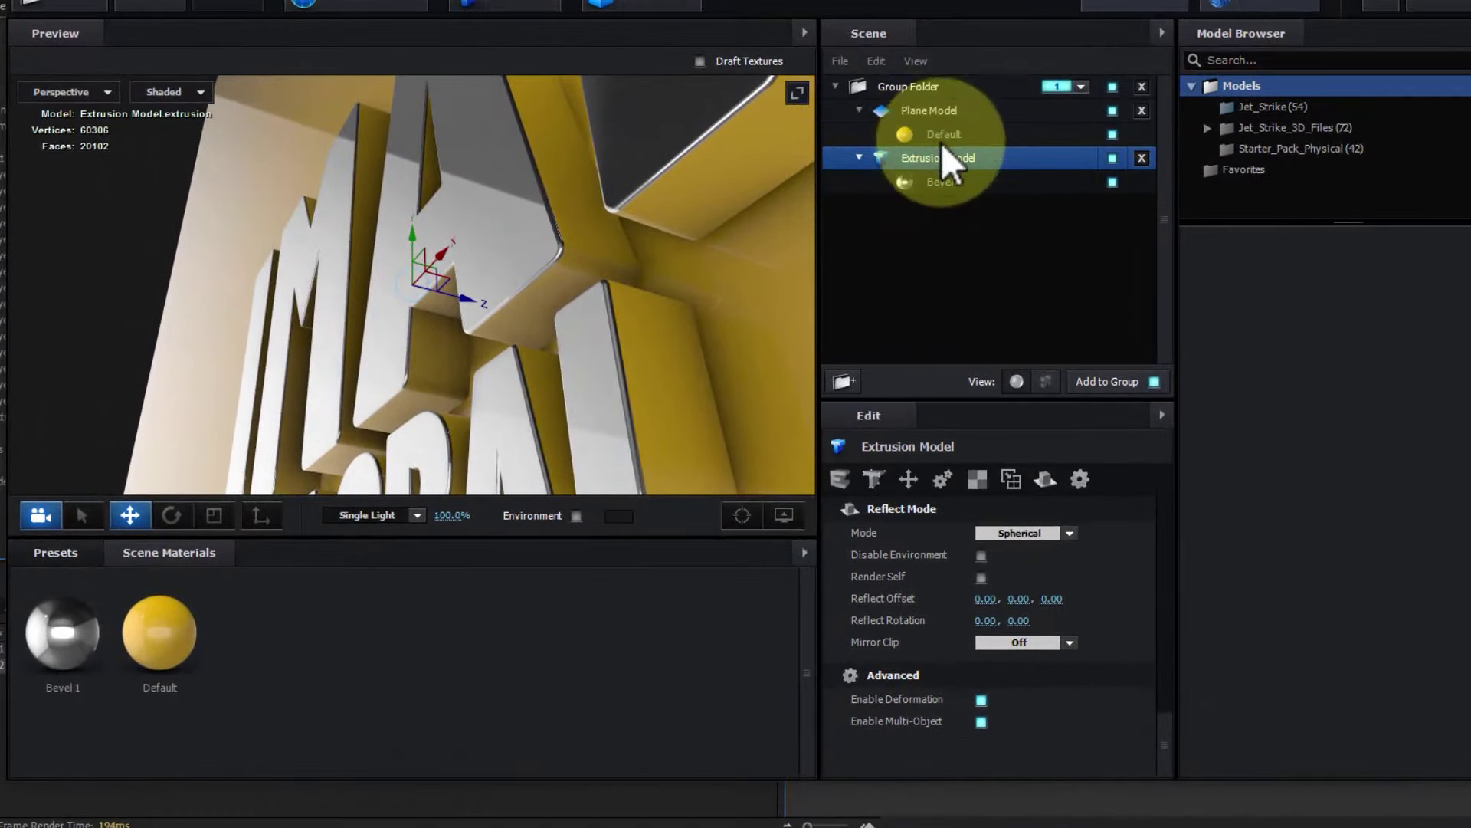
{"action": "left_click", "coordinate": [840, 481]}
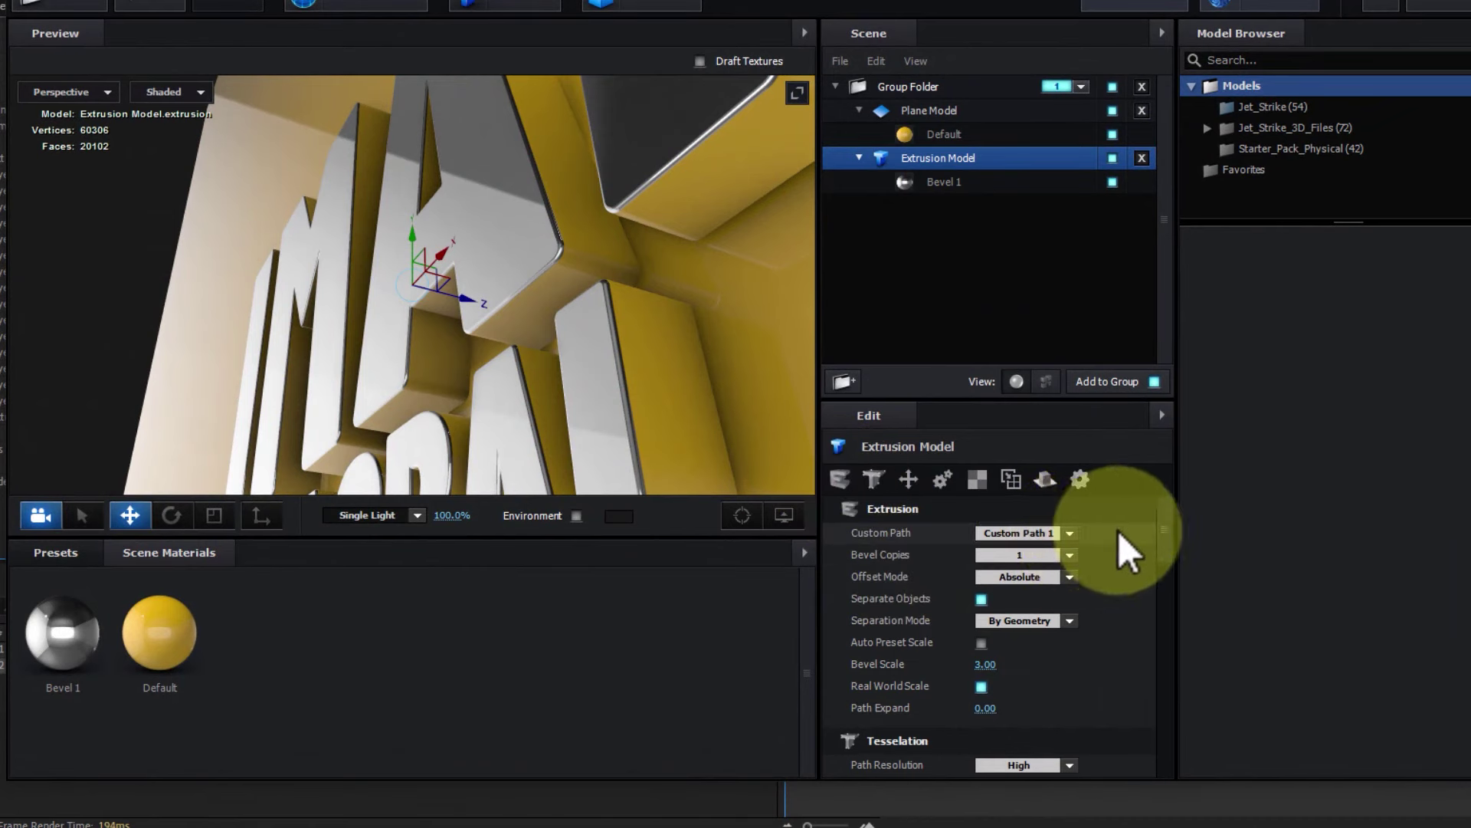
Raise Bevel 1's Extrude to 2.00, then to 3.00, for deeper letter sides.
{"action": "left_click", "coordinate": [951, 182]}
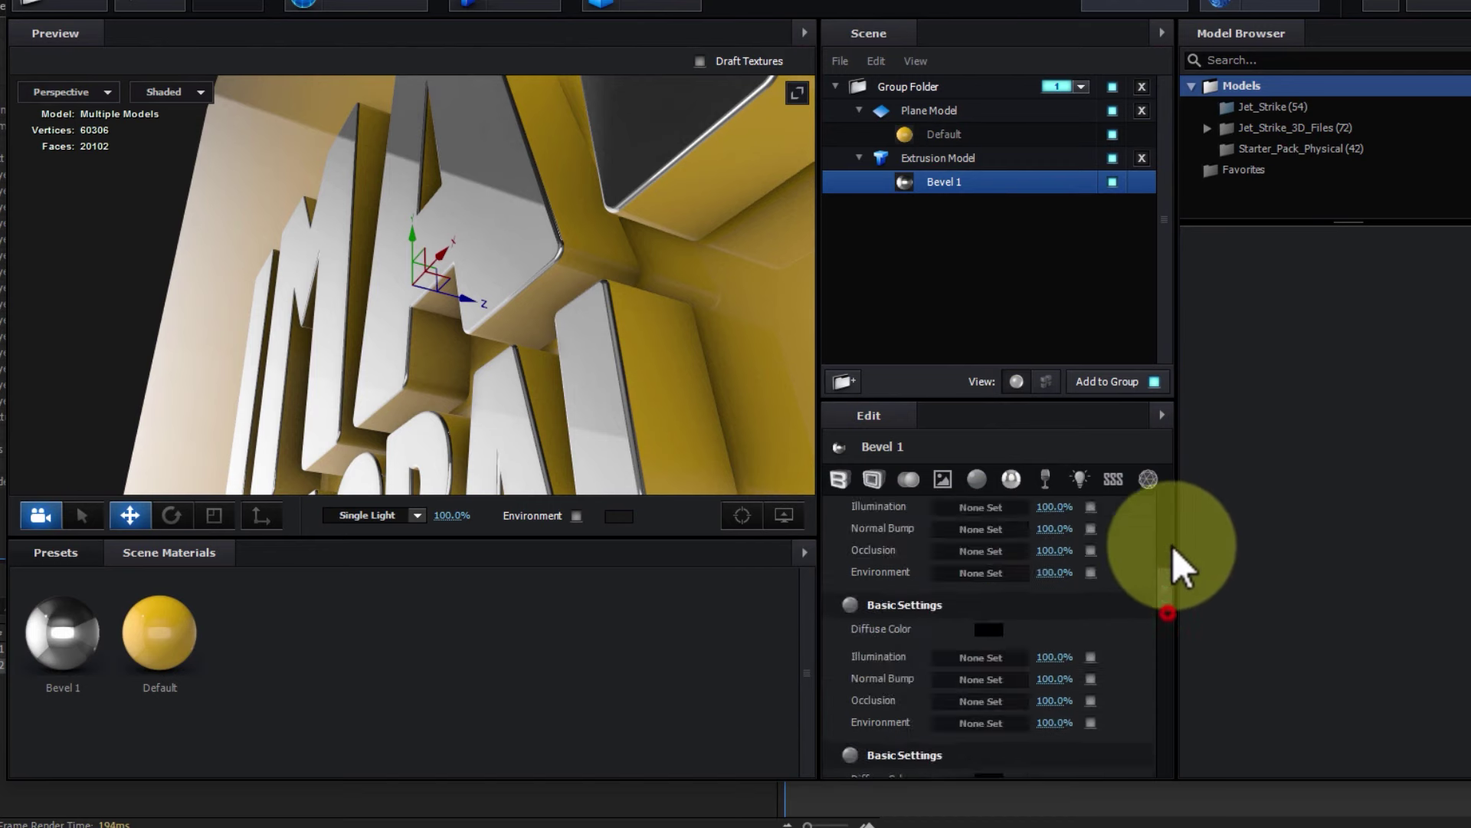
{"action": "left_click_drag", "start_coordinate": [1170, 614], "coordinate": [1173, 493]}
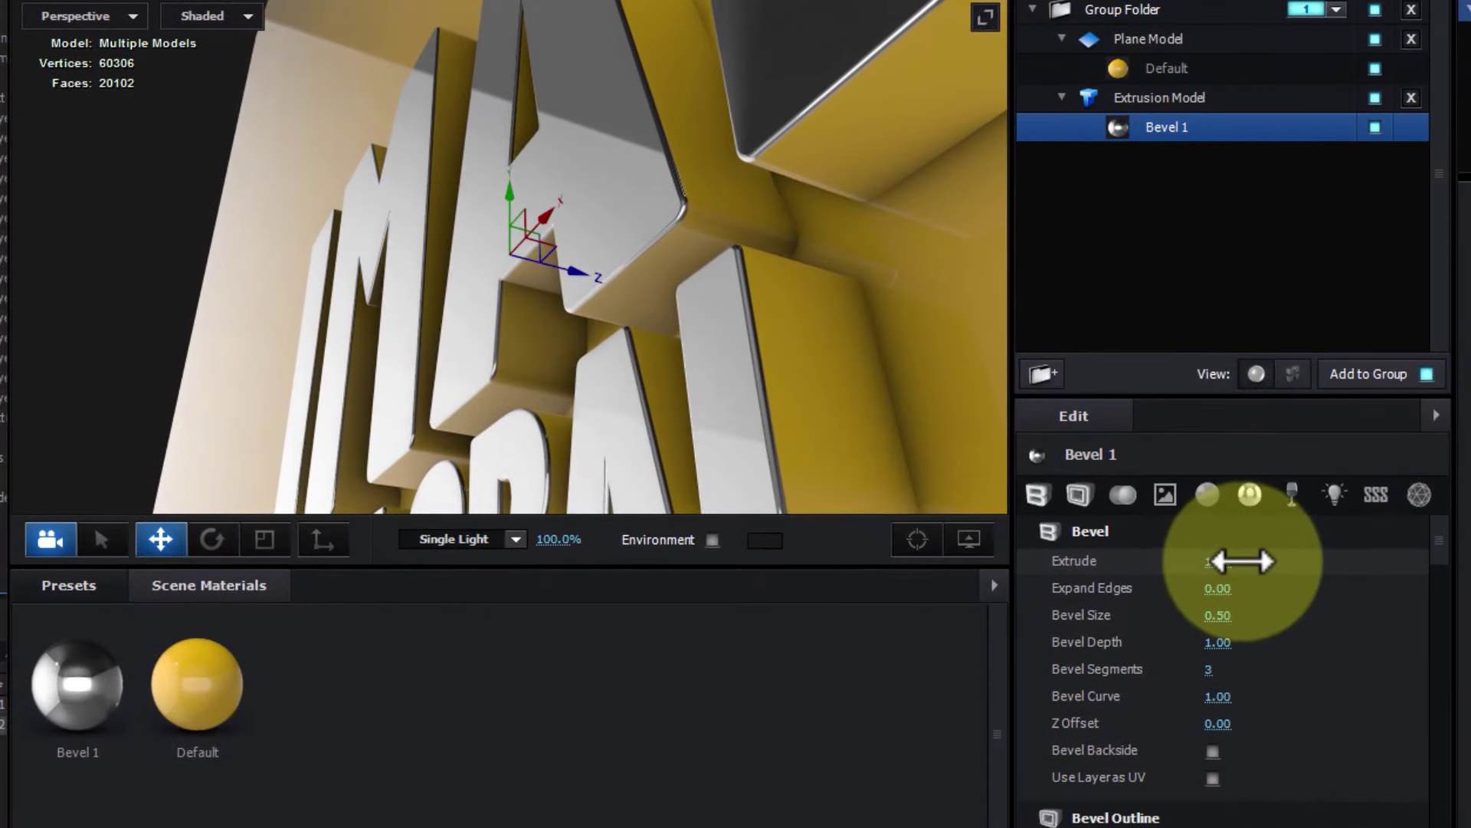
{"action": "left_click_drag", "start_coordinate": [1242, 562], "coordinate": [1307, 549]}
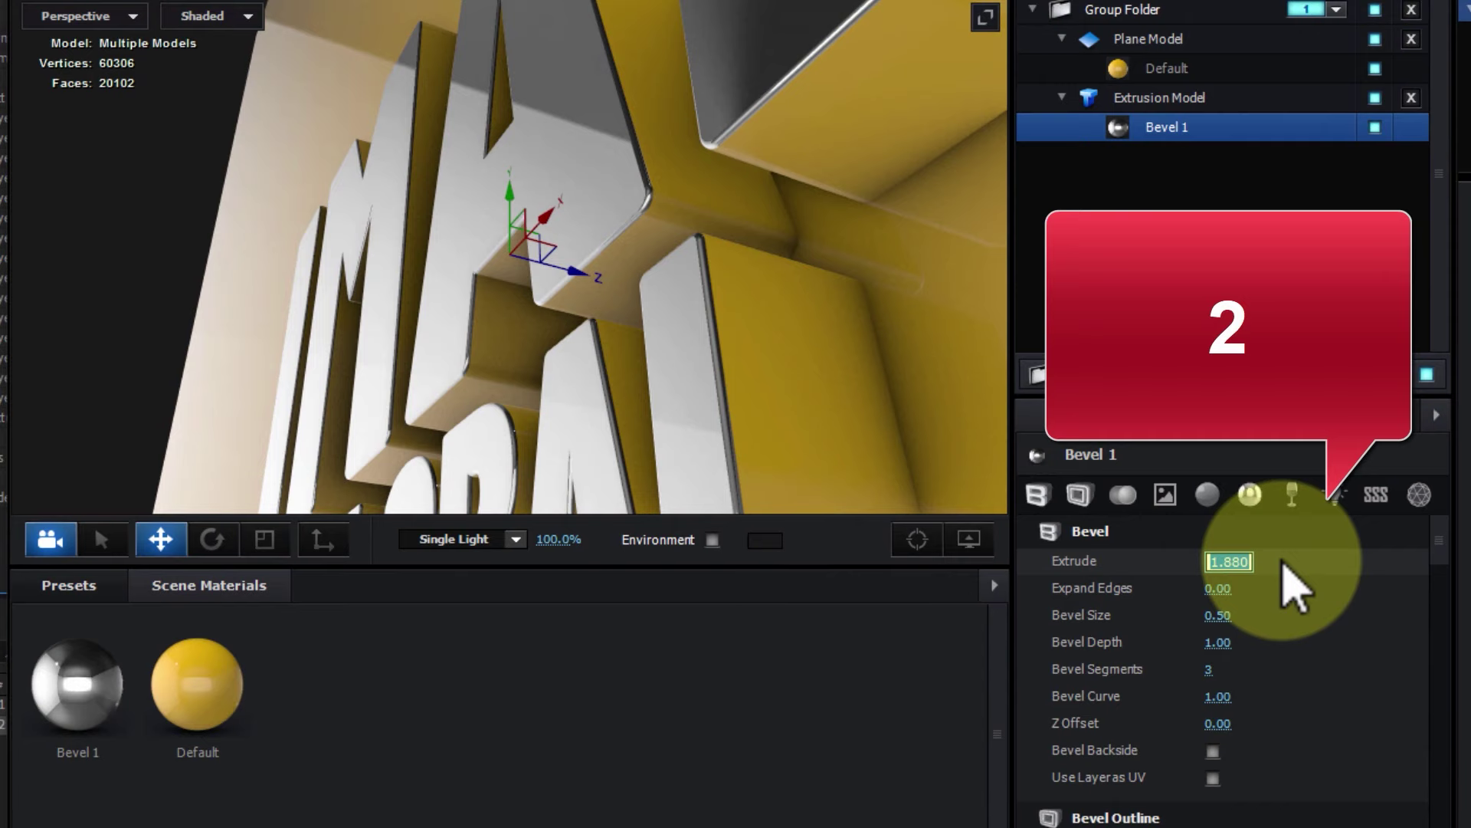
{"action": "type", "text": "2.000"}
{"action": "left_click", "coordinate": [1340, 529]}
{"action": "mouse_move", "coordinate": [632, 241]}
{"action": "left_mouse_down"}
{"action": "mouse_move", "coordinate": [793, 207]}
{"action": "mouse_move", "coordinate": [675, 322]}
{"action": "mouse_move", "coordinate": [636, 323]}
{"action": "mouse_move", "coordinate": [677, 358]}
{"action": "left_mouse_up"}
{"action": "left_click", "coordinate": [1215, 556]}
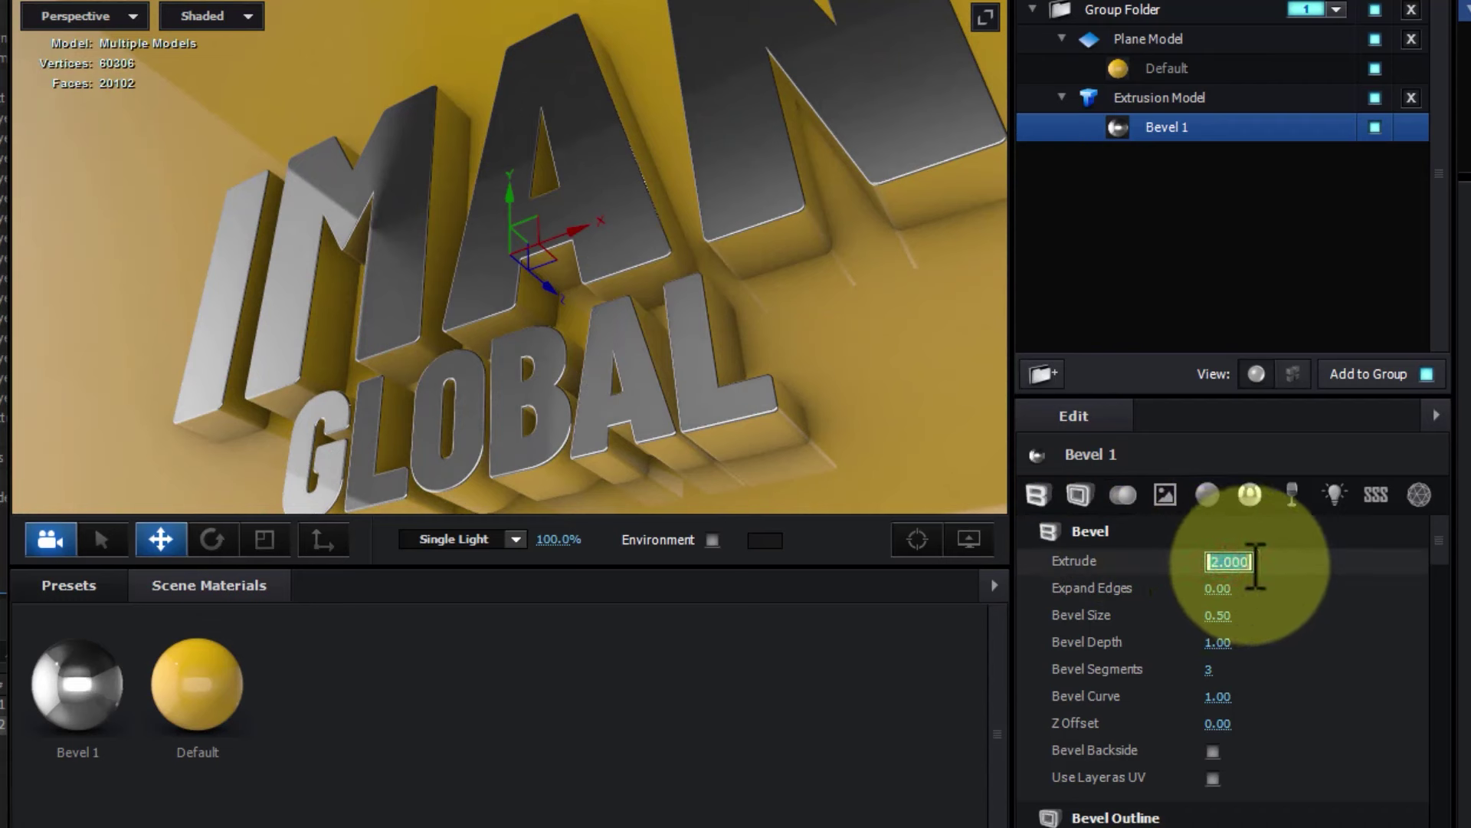
{"action": "type", "text": "3"}
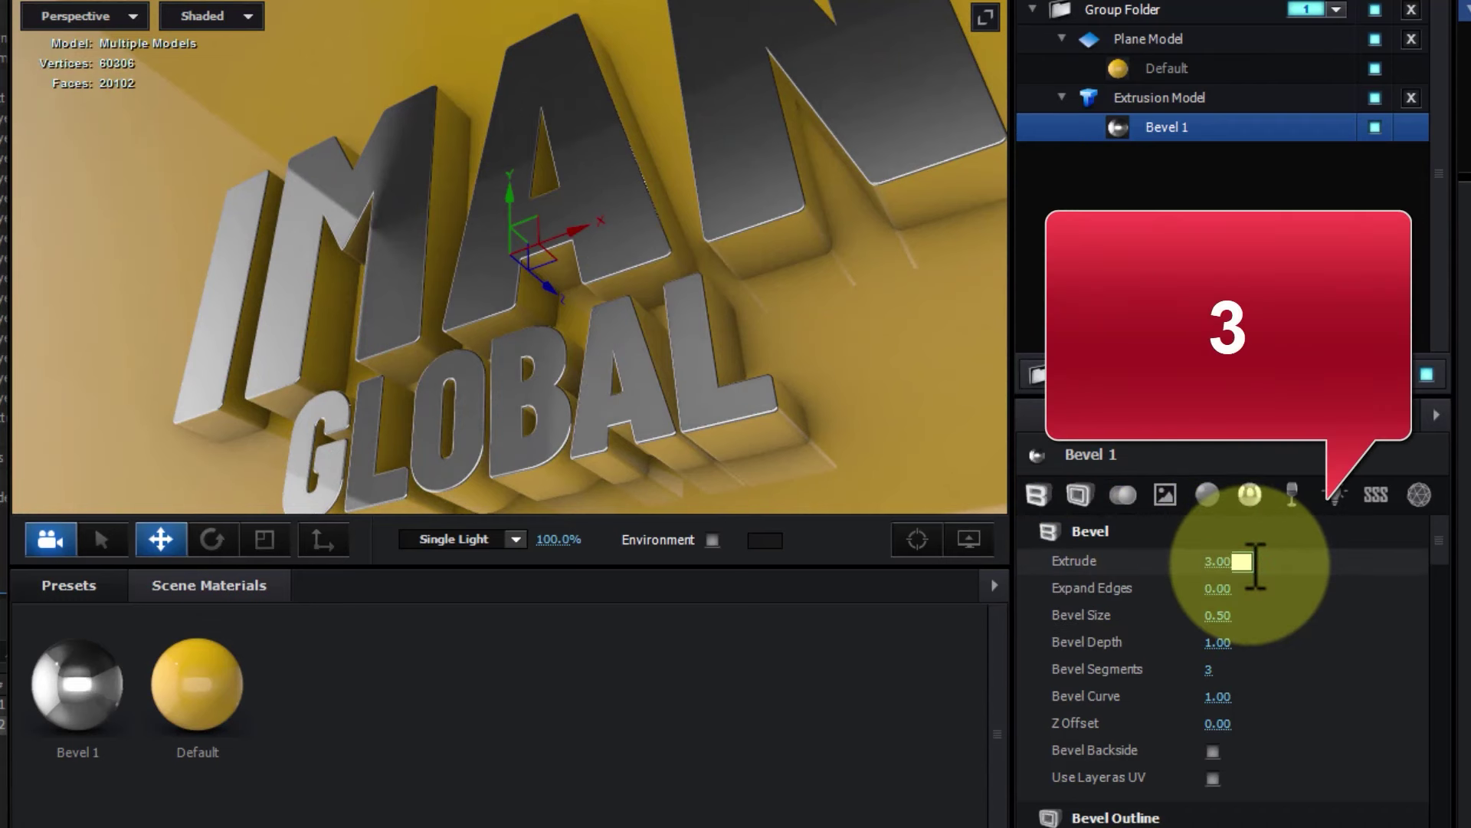
{"action": "key", "text": "Return"}
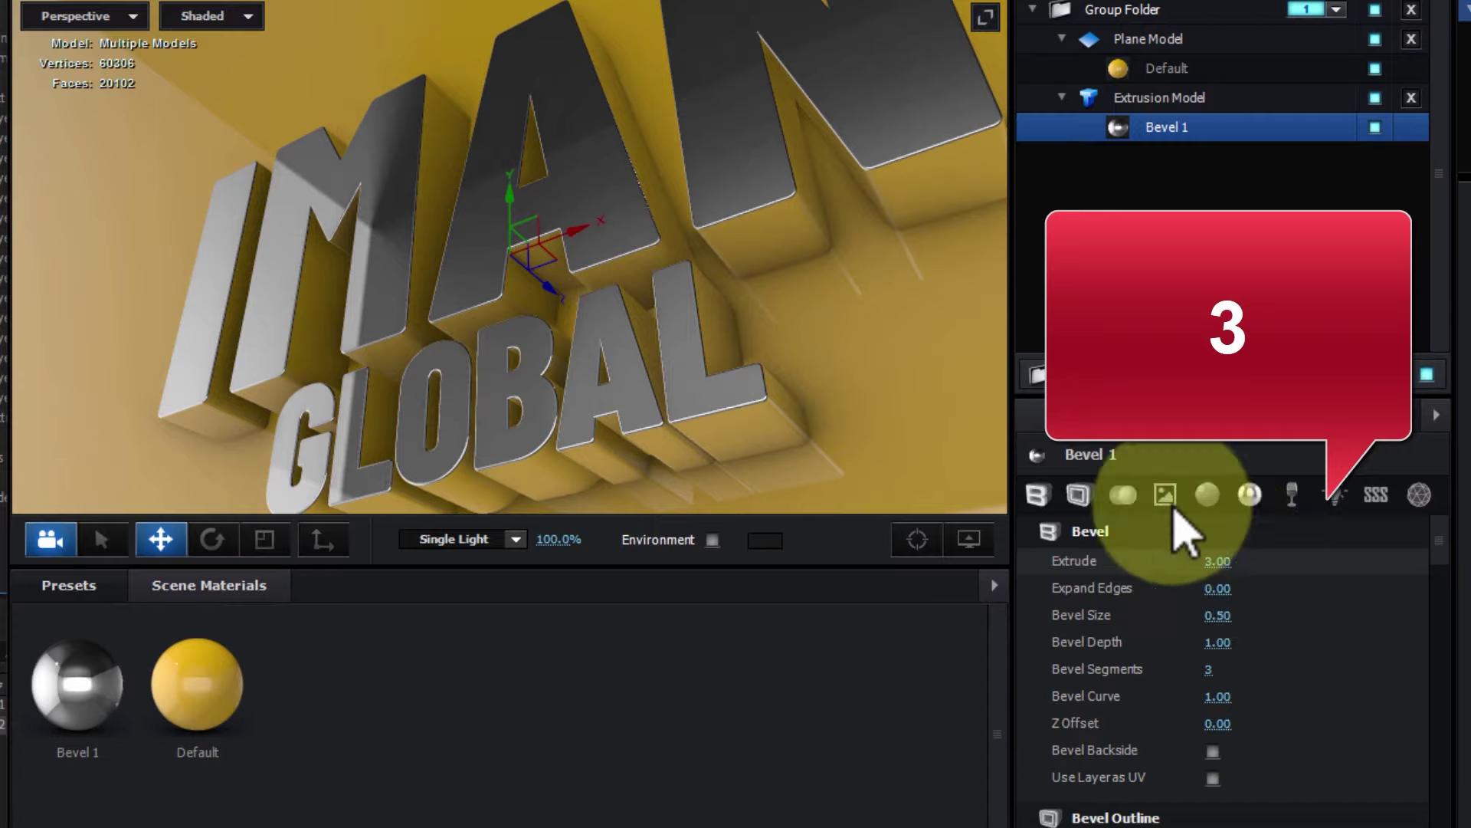
{"action": "mouse_move", "coordinate": [689, 312]}
{"action": "left_mouse_down"}
{"action": "mouse_move", "coordinate": [692, 356]}
{"action": "mouse_move", "coordinate": [713, 349]}
{"action": "mouse_move", "coordinate": [699, 338]}
{"action": "left_mouse_up"}
{"action": "left_click", "coordinate": [1177, 98]}
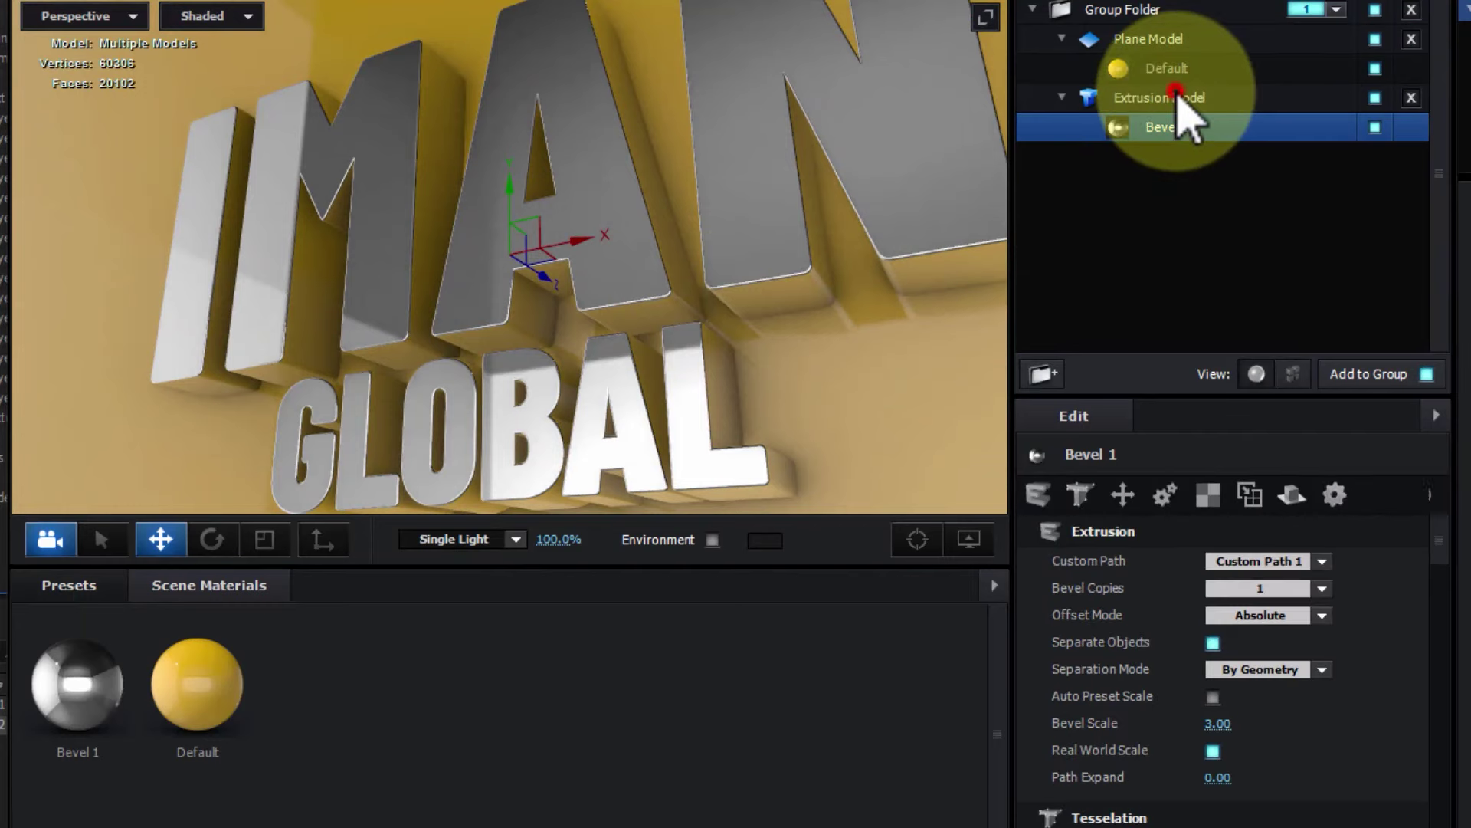
Set the Extrusion Model's Bevel Copies to 2 and select the new Bevel 2.
{"action": "left_click", "coordinate": [1310, 599]}
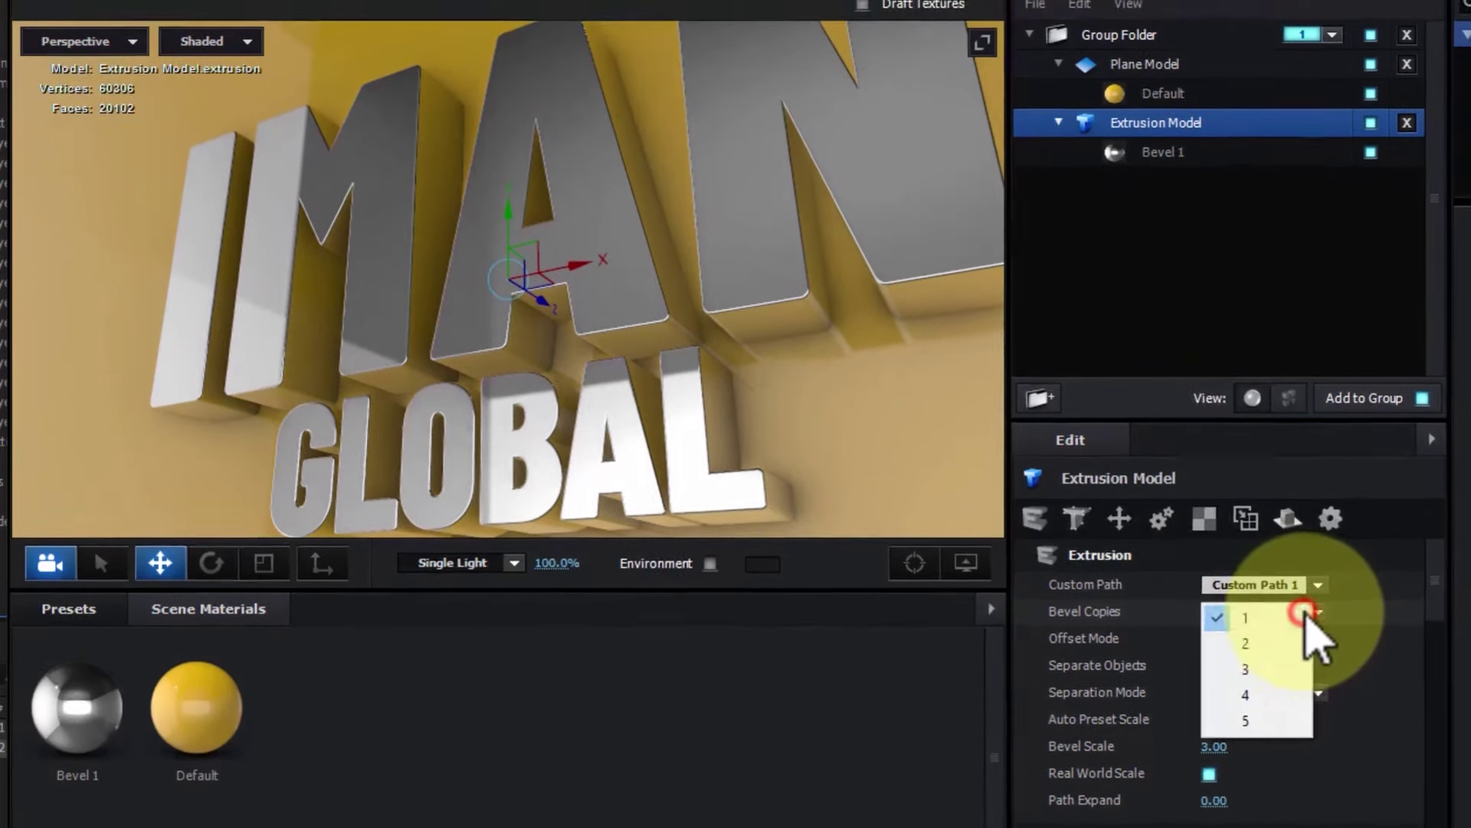
{"action": "left_click", "coordinate": [1269, 656]}
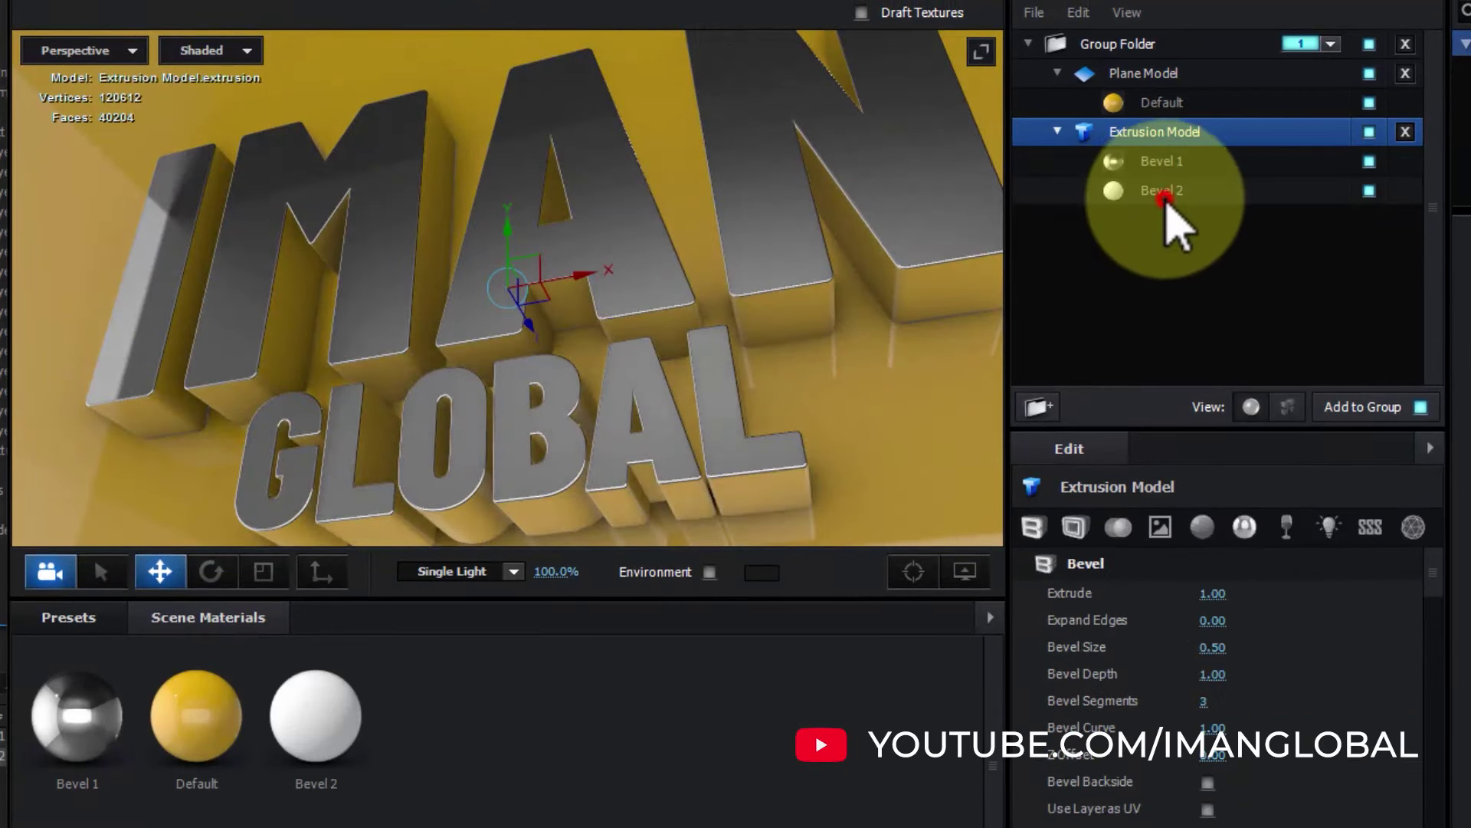
{"action": "left_click", "coordinate": [1164, 192]}
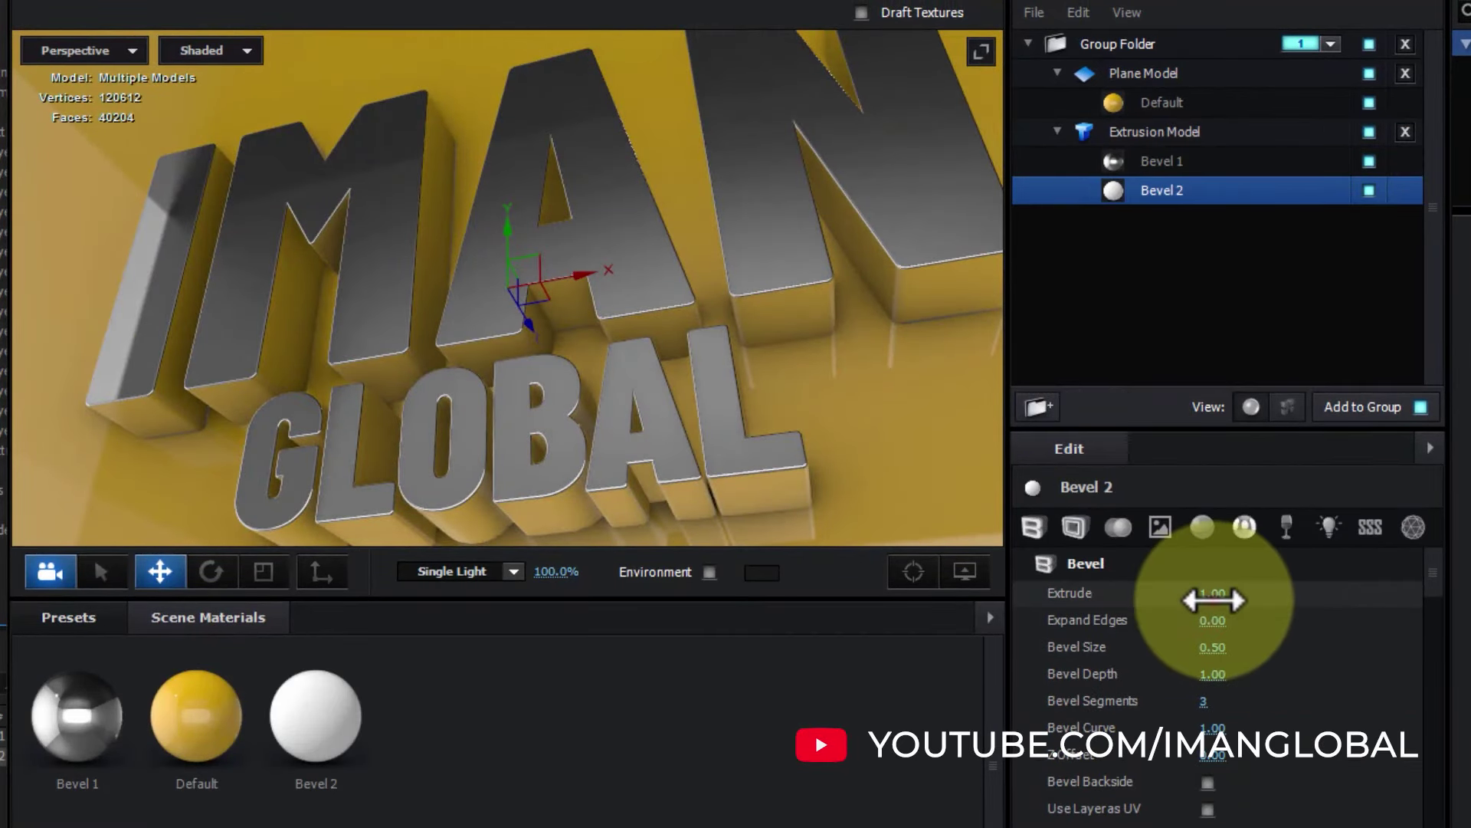
Deepen Bevel 2's Extrude to 2.34 and widen its Bevel Size to 1.22.
{"action": "left_click_drag", "start_coordinate": [1261, 589], "coordinate": [1305, 586]}
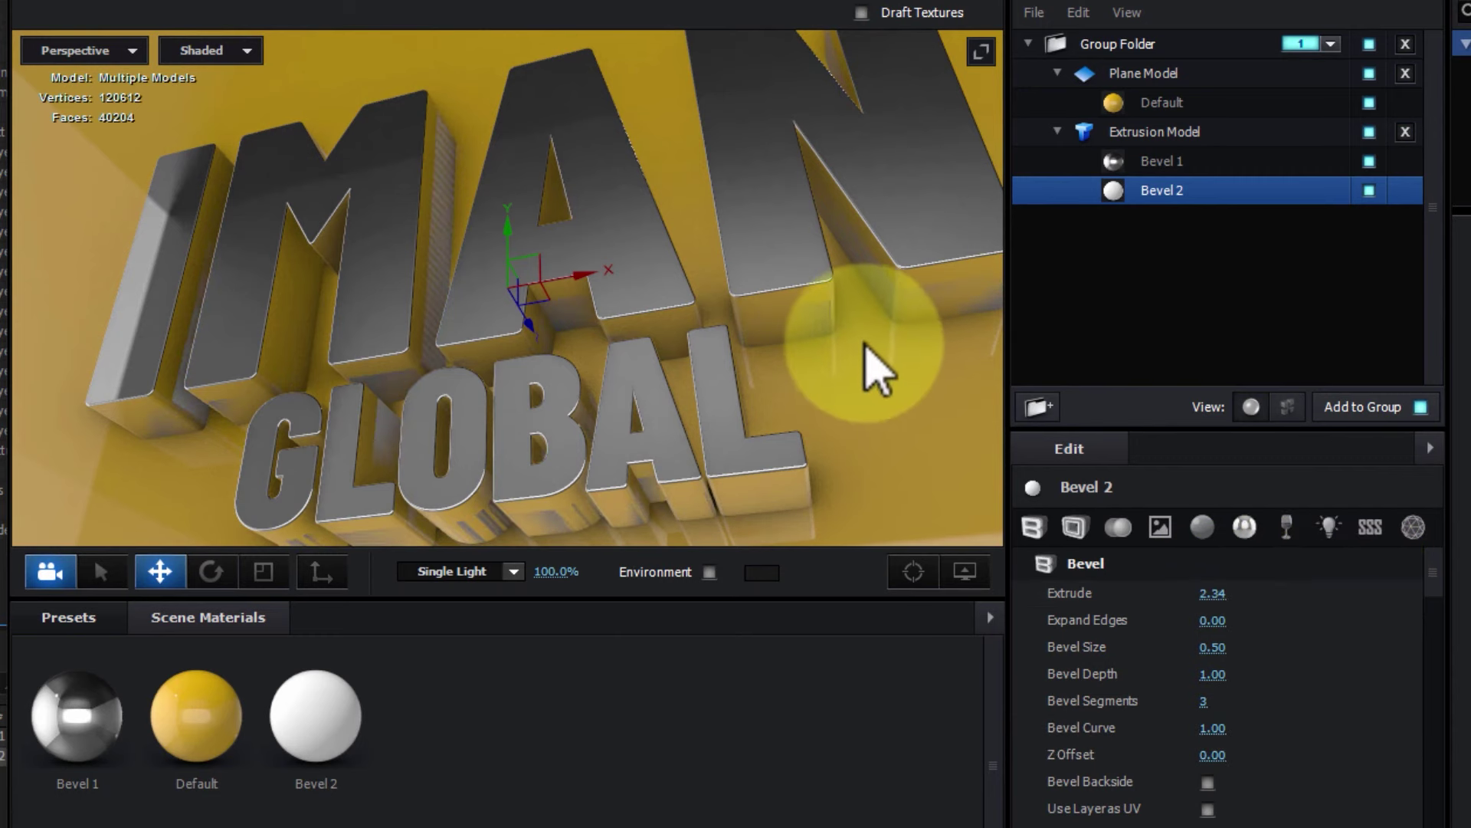
{"action": "scroll", "coordinate": [879, 367], "scroll_direction": "up", "scroll_amount": 2}
{"action": "scroll", "coordinate": [879, 367], "scroll_direction": "up", "scroll_amount": 2}
{"action": "scroll", "coordinate": [879, 368], "scroll_direction": "up", "scroll_amount": 2}
{"action": "scroll", "coordinate": [879, 367], "scroll_direction": "down", "scroll_amount": 1}
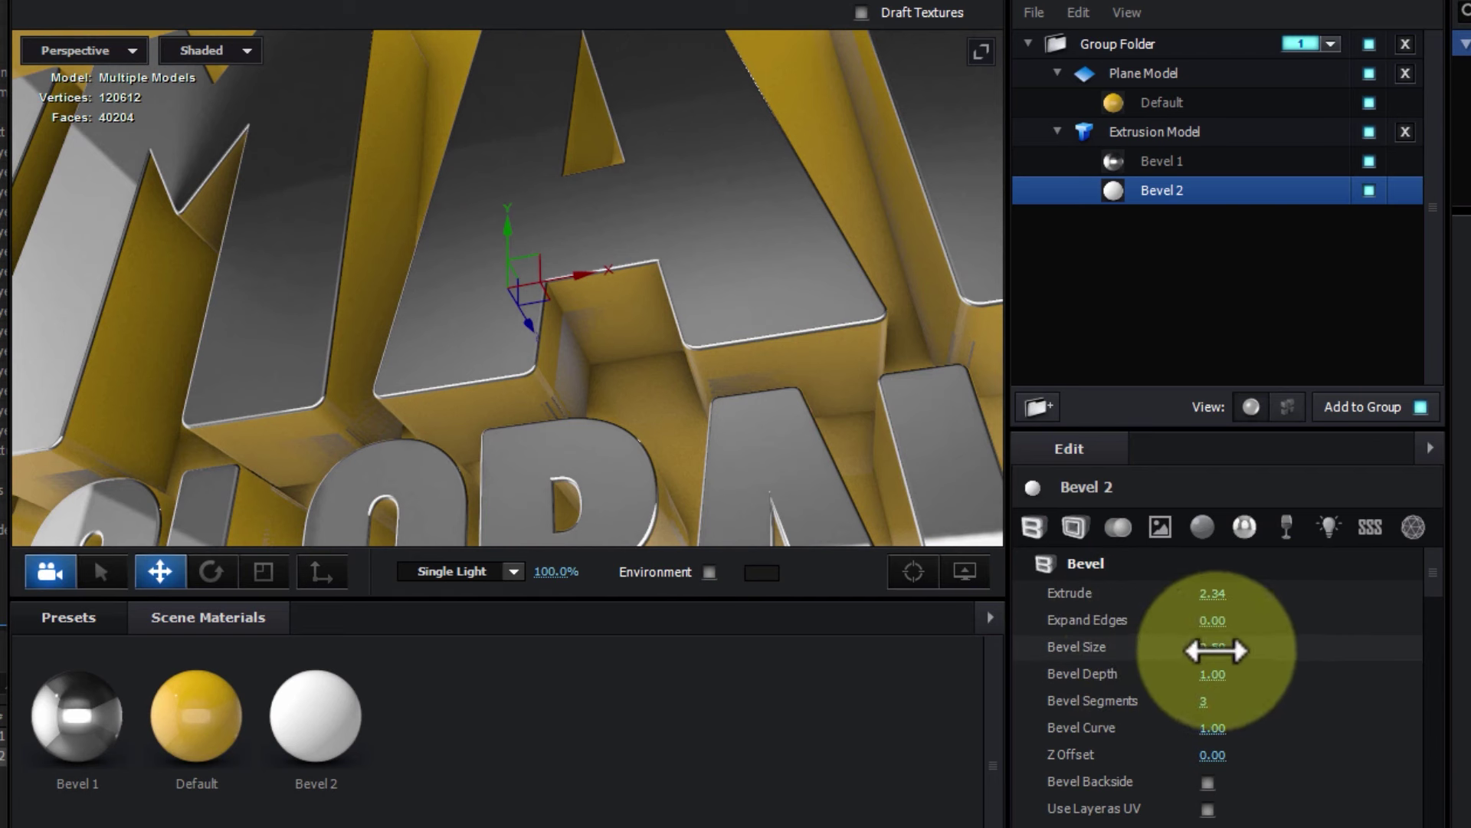
{"action": "left_click_drag", "start_coordinate": [1218, 649], "coordinate": [1230, 648]}
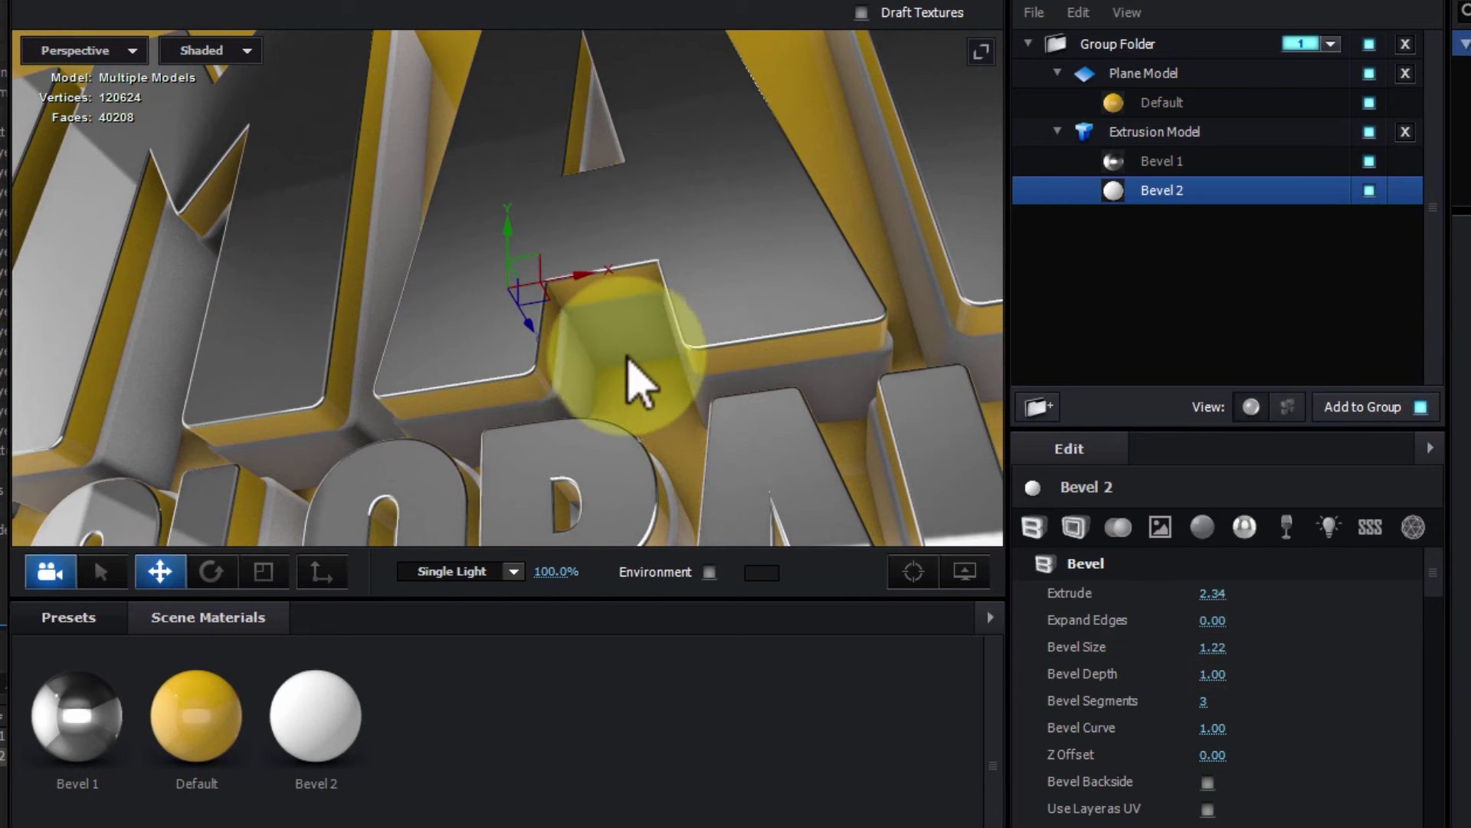
{"action": "scroll", "coordinate": [641, 378], "scroll_direction": "up", "scroll_amount": 2}
{"action": "scroll", "coordinate": [655, 421], "scroll_direction": "up", "scroll_amount": 1}
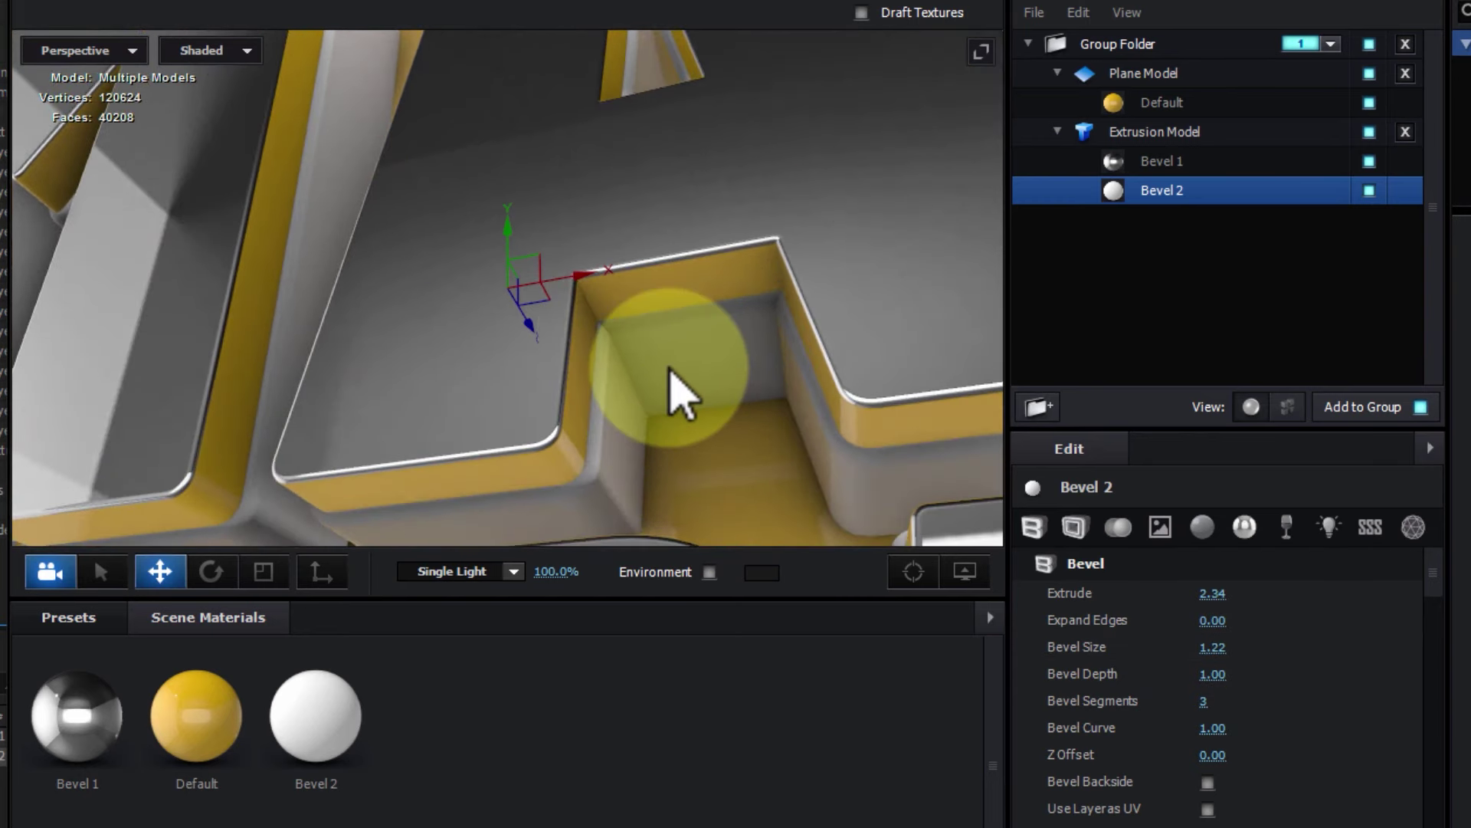
{"action": "mouse_move", "coordinate": [763, 330]}
{"action": "left_mouse_down"}
{"action": "mouse_move", "coordinate": [491, 246]}
{"action": "mouse_move", "coordinate": [424, 337]}
{"action": "mouse_move", "coordinate": [643, 322]}
{"action": "left_mouse_up"}
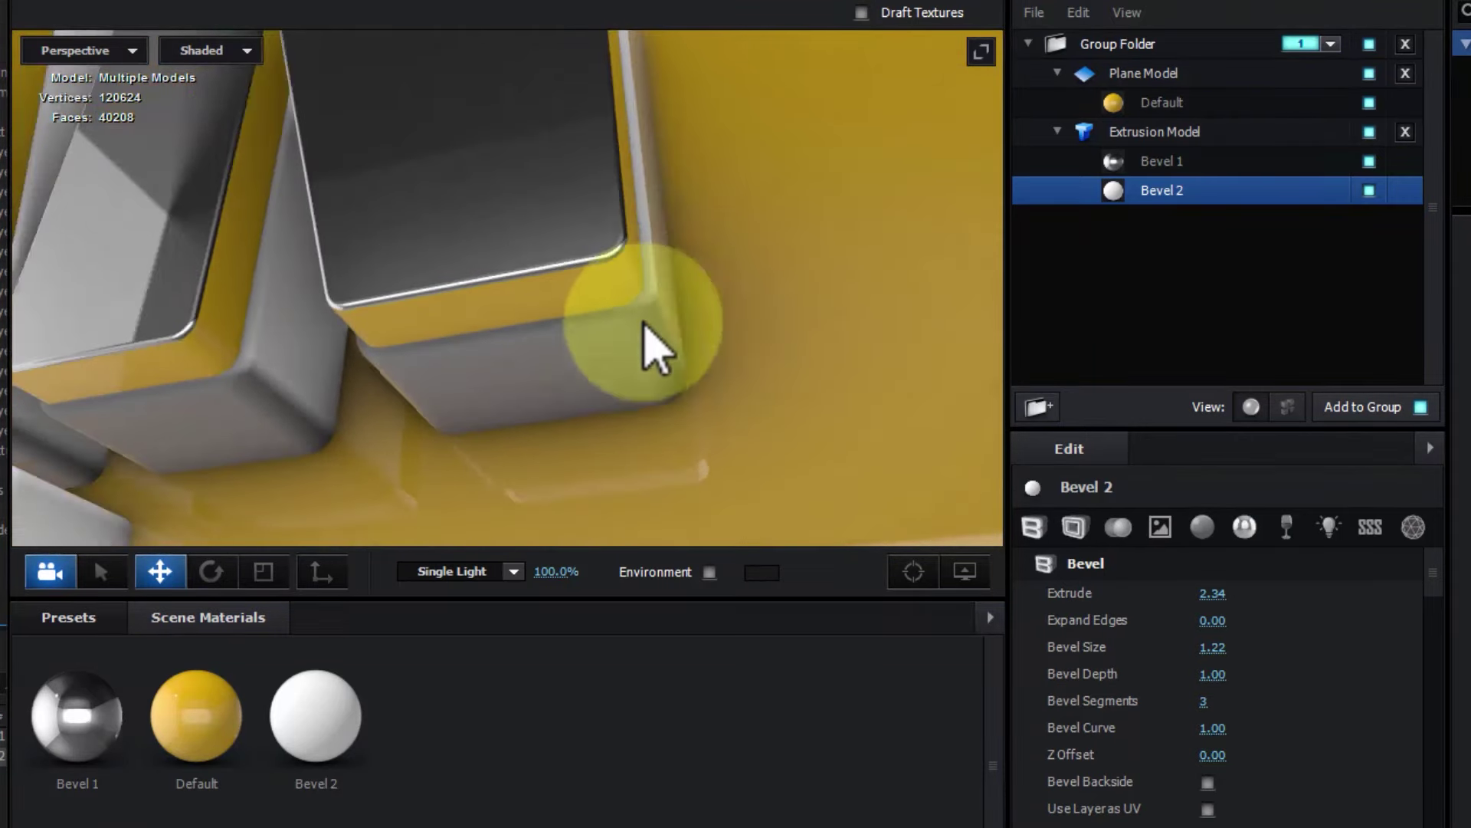
{"action": "mouse_move", "coordinate": [644, 322]}
{"action": "left_mouse_down"}
{"action": "mouse_move", "coordinate": [499, 286]}
{"action": "mouse_move", "coordinate": [884, 265]}
{"action": "left_mouse_up"}
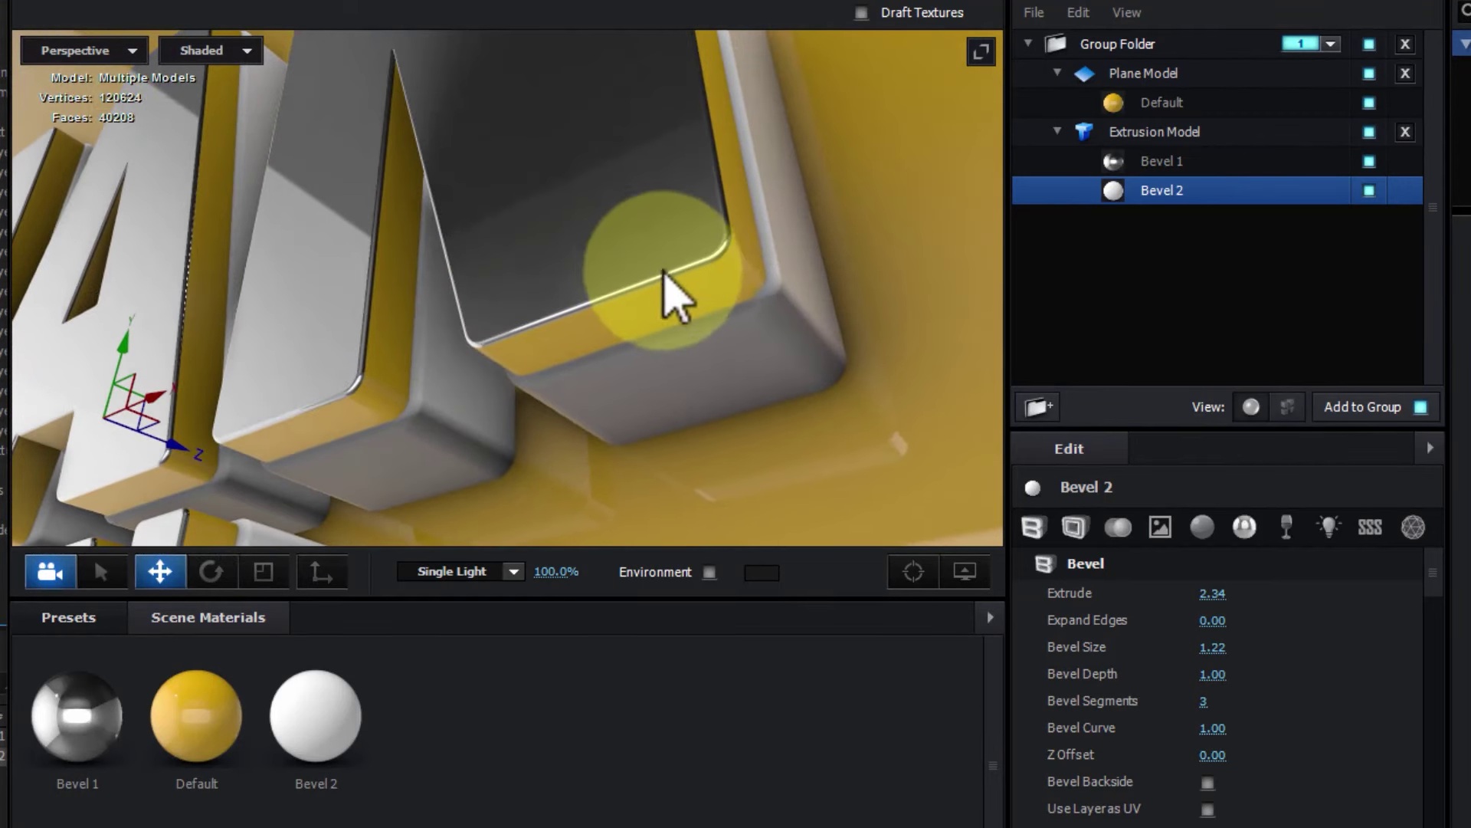
Readjust Bevel 2's Extrude between 3.03 and 2.75, settling near 2.84.
{"action": "left_click", "coordinate": [1372, 191]}
{"action": "left_click", "coordinate": [1372, 191]}
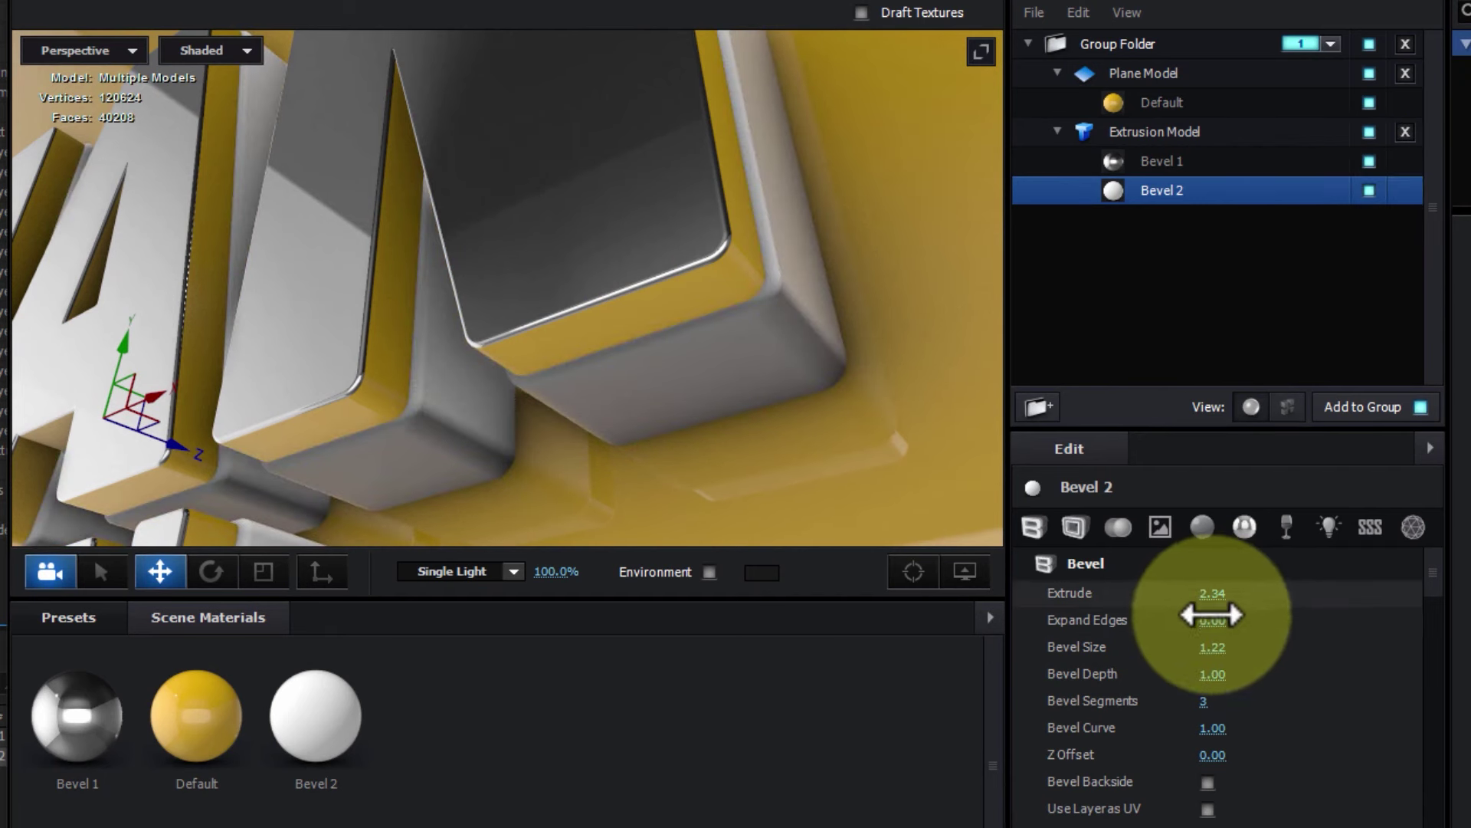
{"action": "left_click_drag", "start_coordinate": [1223, 590], "coordinate": [1289, 584]}
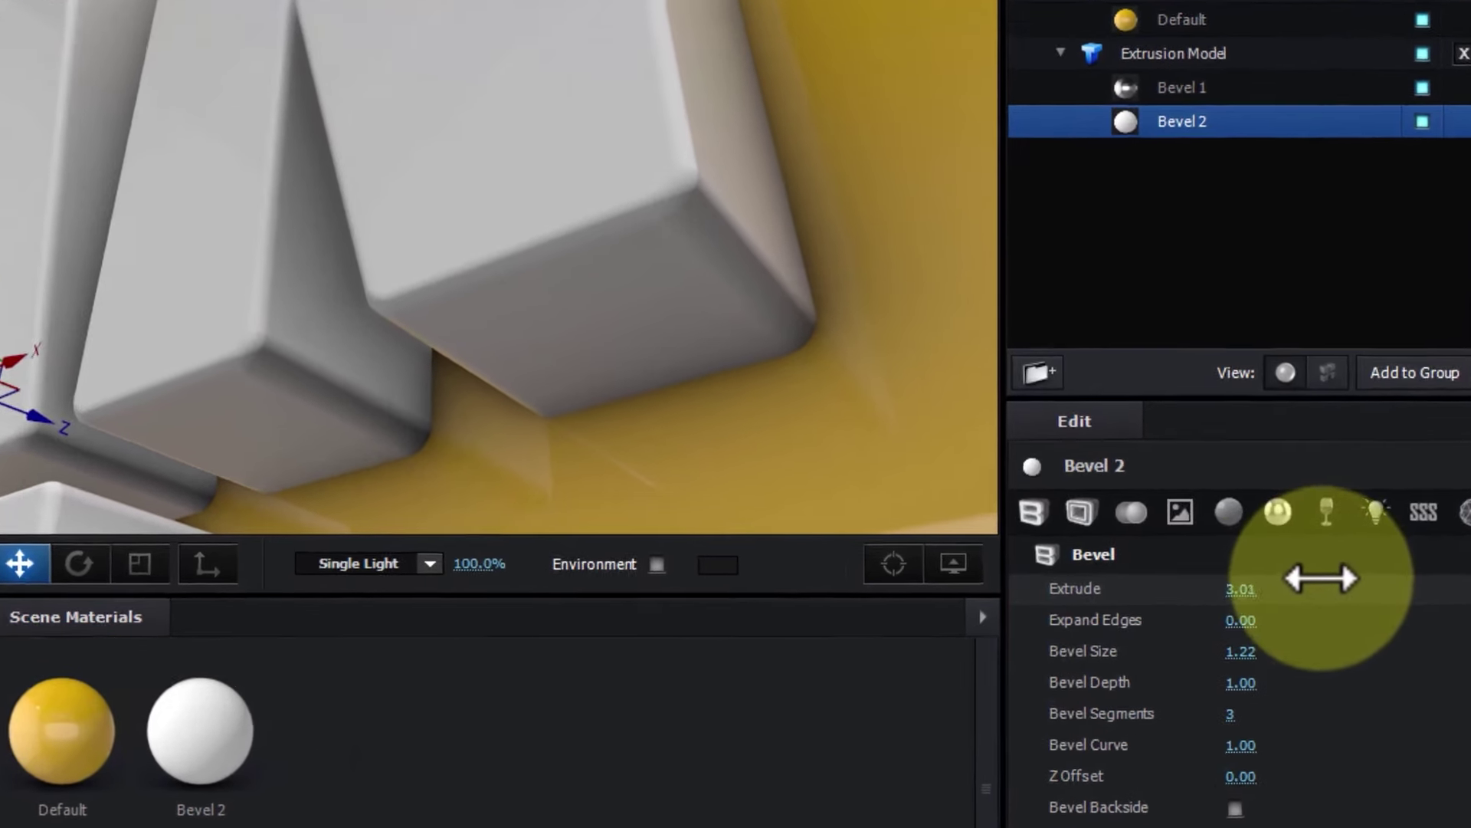
{"action": "mouse_move", "coordinate": [1301, 583]}
{"action": "left_mouse_down"}
{"action": "mouse_move", "coordinate": [1276, 589]}
{"action": "mouse_move", "coordinate": [1314, 583]}
{"action": "left_mouse_up"}
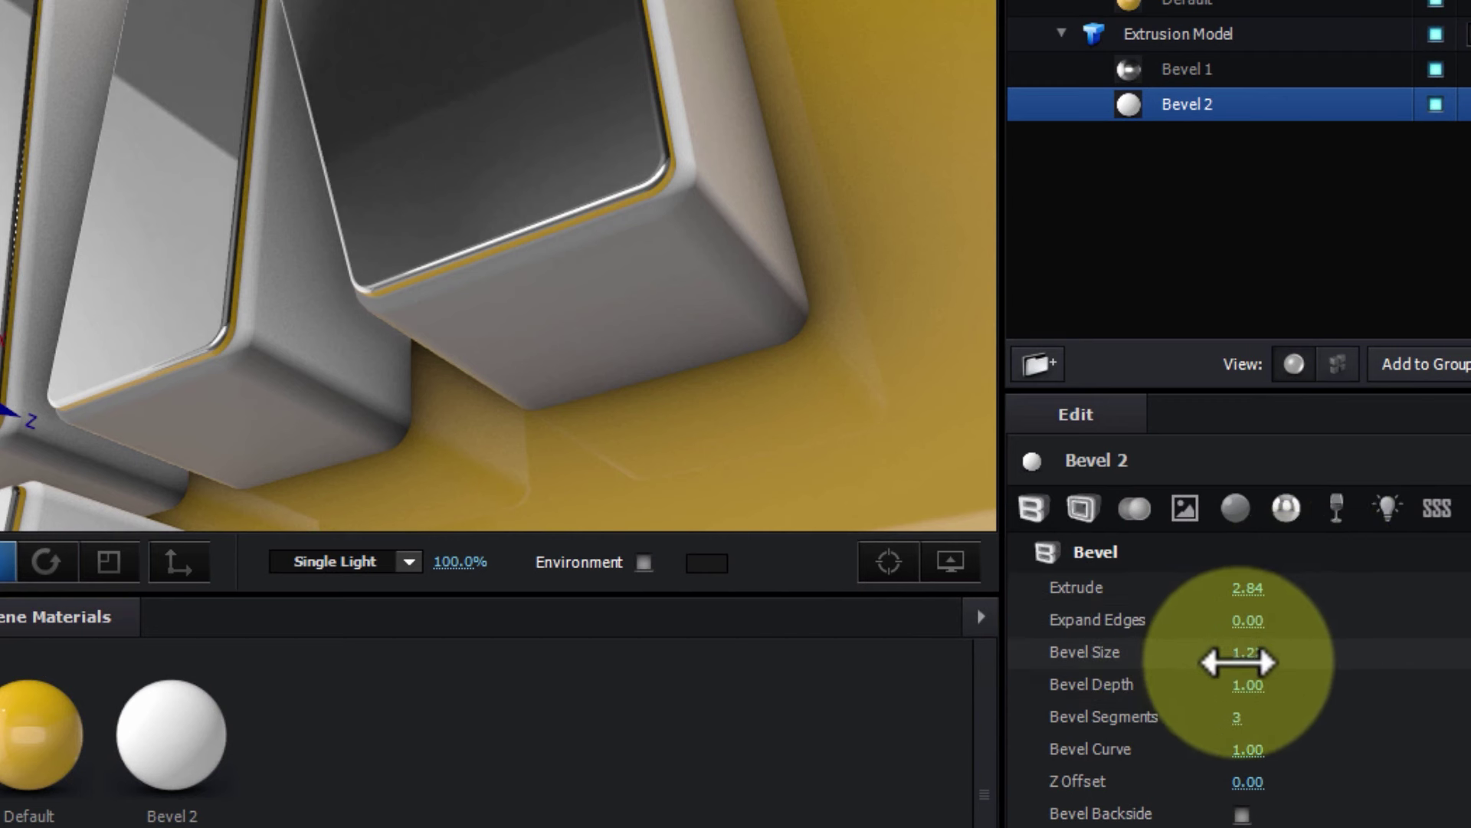
Set Bevel 2's Bevel Size to 1.64 and bring its Bevel Depth down to 0.41.
{"action": "mouse_move", "coordinate": [1258, 650]}
{"action": "left_mouse_down"}
{"action": "mouse_move", "coordinate": [1295, 644]}
{"action": "mouse_move", "coordinate": [1208, 652]}
{"action": "mouse_move", "coordinate": [1241, 652]}
{"action": "left_mouse_up"}
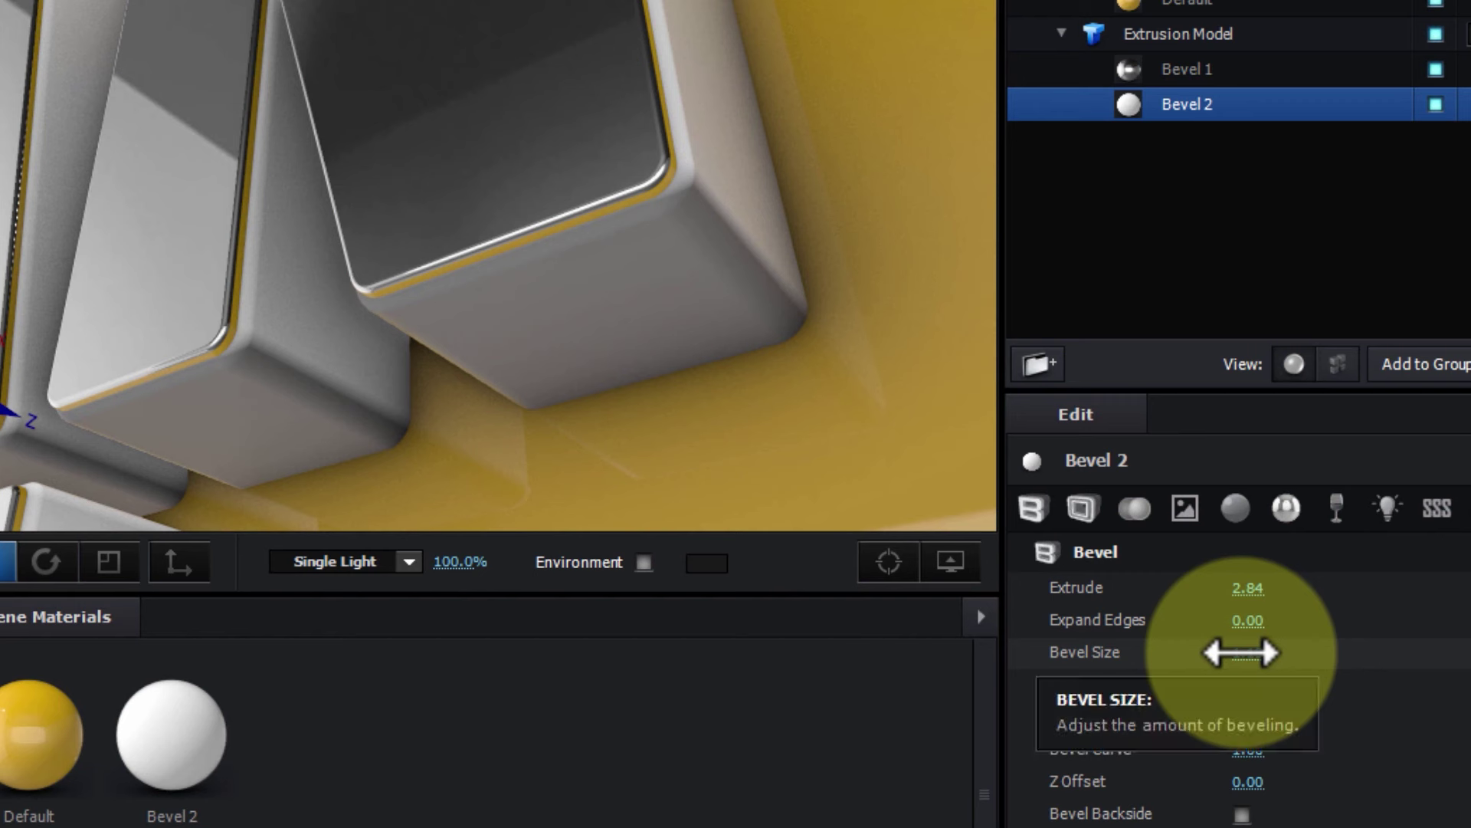
{"action": "mouse_move", "coordinate": [1258, 591]}
{"action": "left_mouse_down"}
{"action": "mouse_move", "coordinate": [1239, 593]}
{"action": "mouse_move", "coordinate": [1259, 593]}
{"action": "left_mouse_up"}
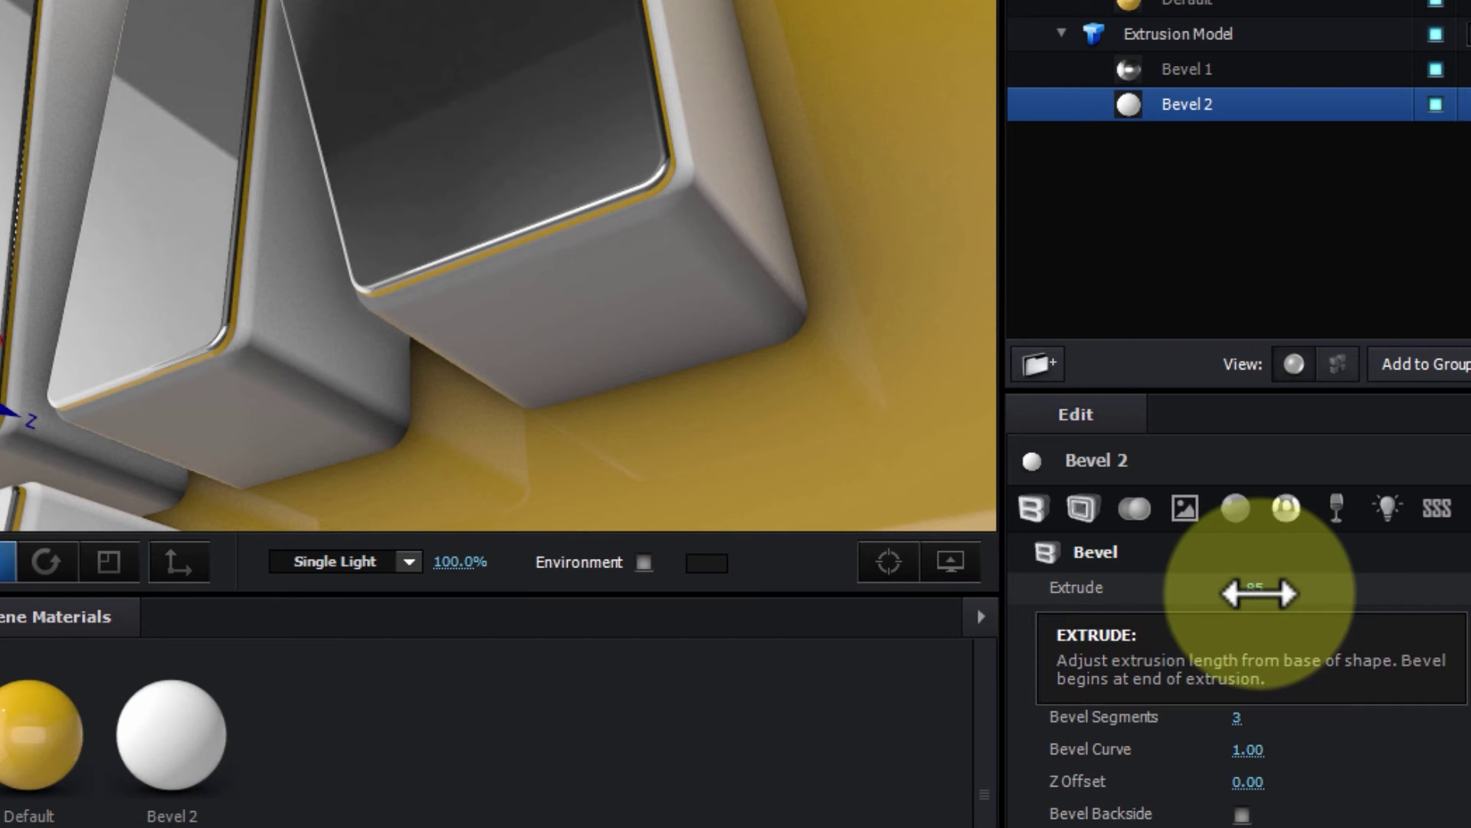
{"action": "left_click_drag", "start_coordinate": [1256, 621], "coordinate": [1268, 622]}
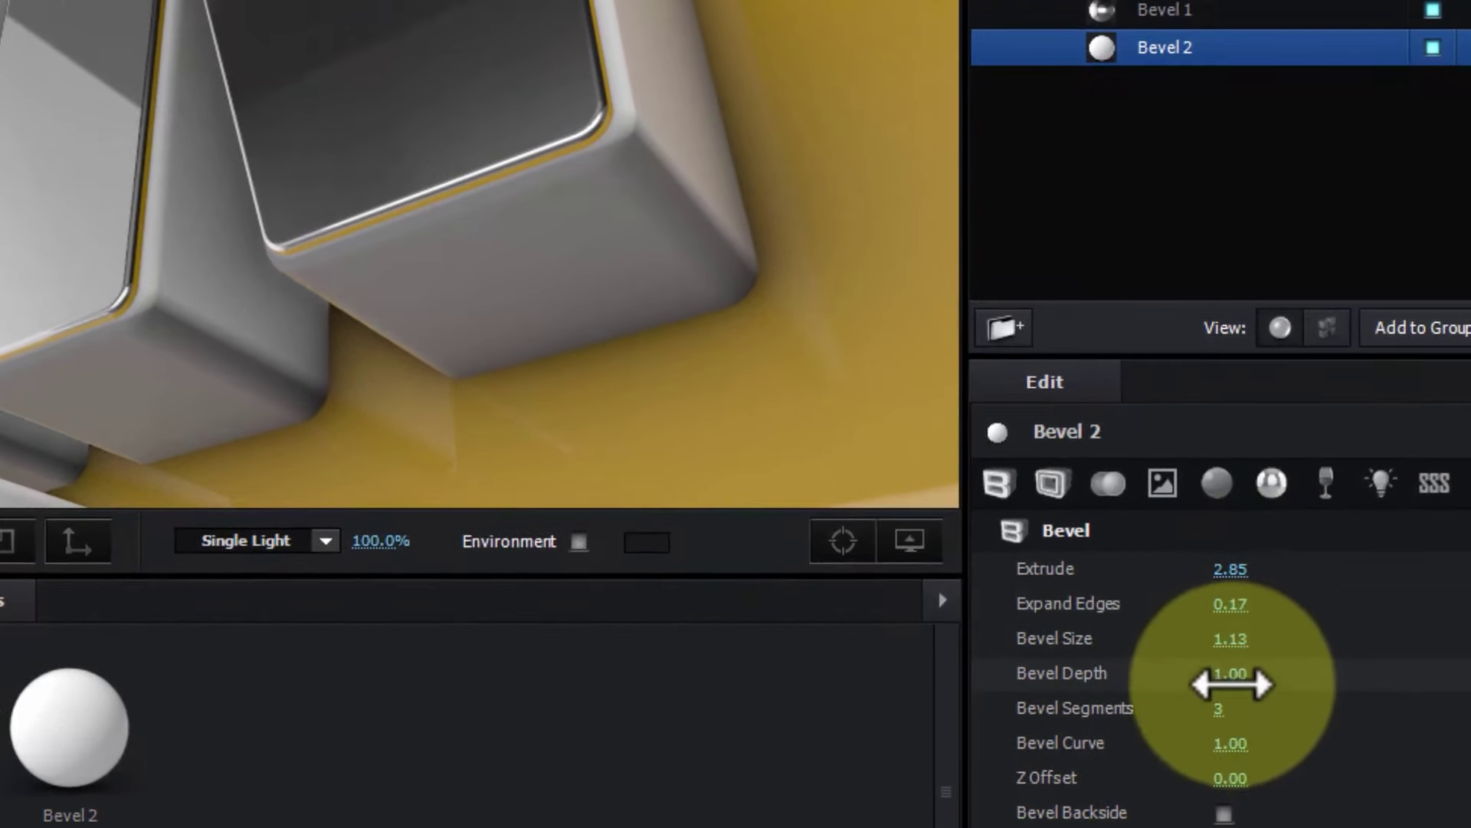
{"action": "left_click_drag", "start_coordinate": [1226, 683], "coordinate": [1288, 667]}
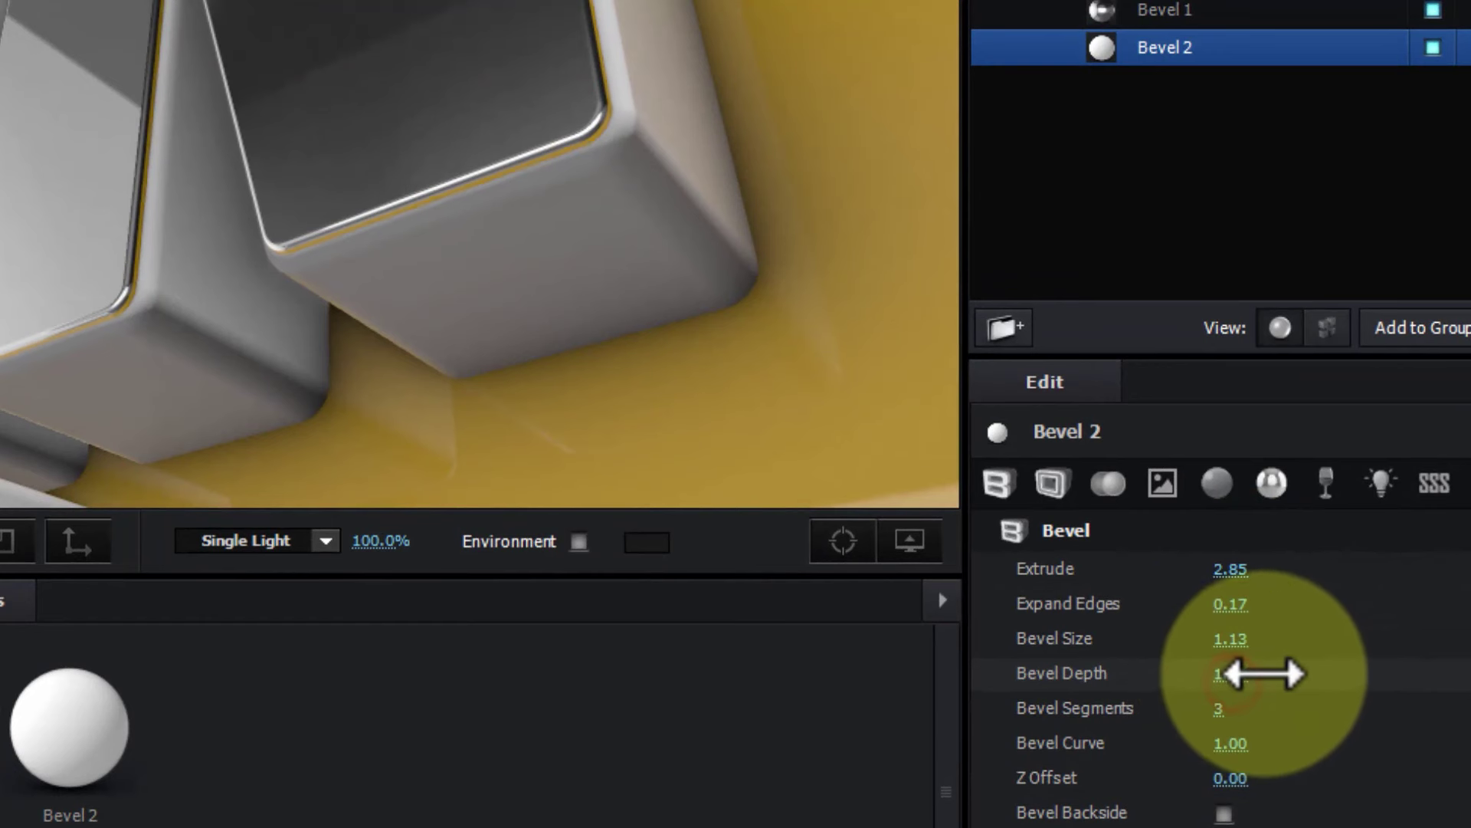
{"action": "left_click_drag", "start_coordinate": [1295, 666], "coordinate": [1131, 672]}
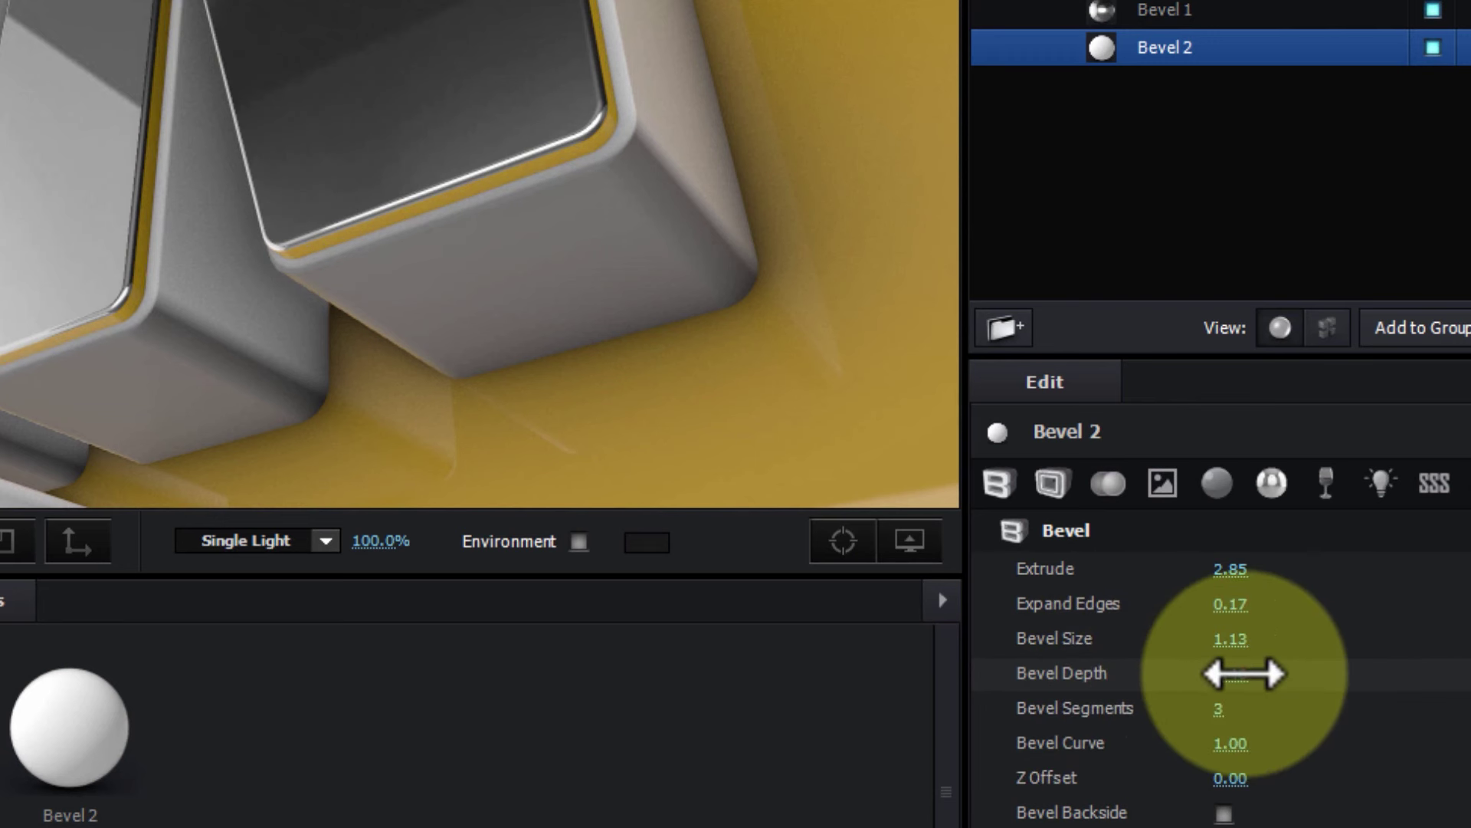
{"action": "mouse_move", "coordinate": [1229, 674]}
{"action": "left_mouse_down"}
{"action": "mouse_move", "coordinate": [1188, 674]}
{"action": "mouse_move", "coordinate": [1242, 674]}
{"action": "left_mouse_up"}
Set Bevel 2's Expand Edges to 0.37 and fine-tune its Extrude to about 2.94.
{"action": "left_click", "coordinate": [1241, 603]}
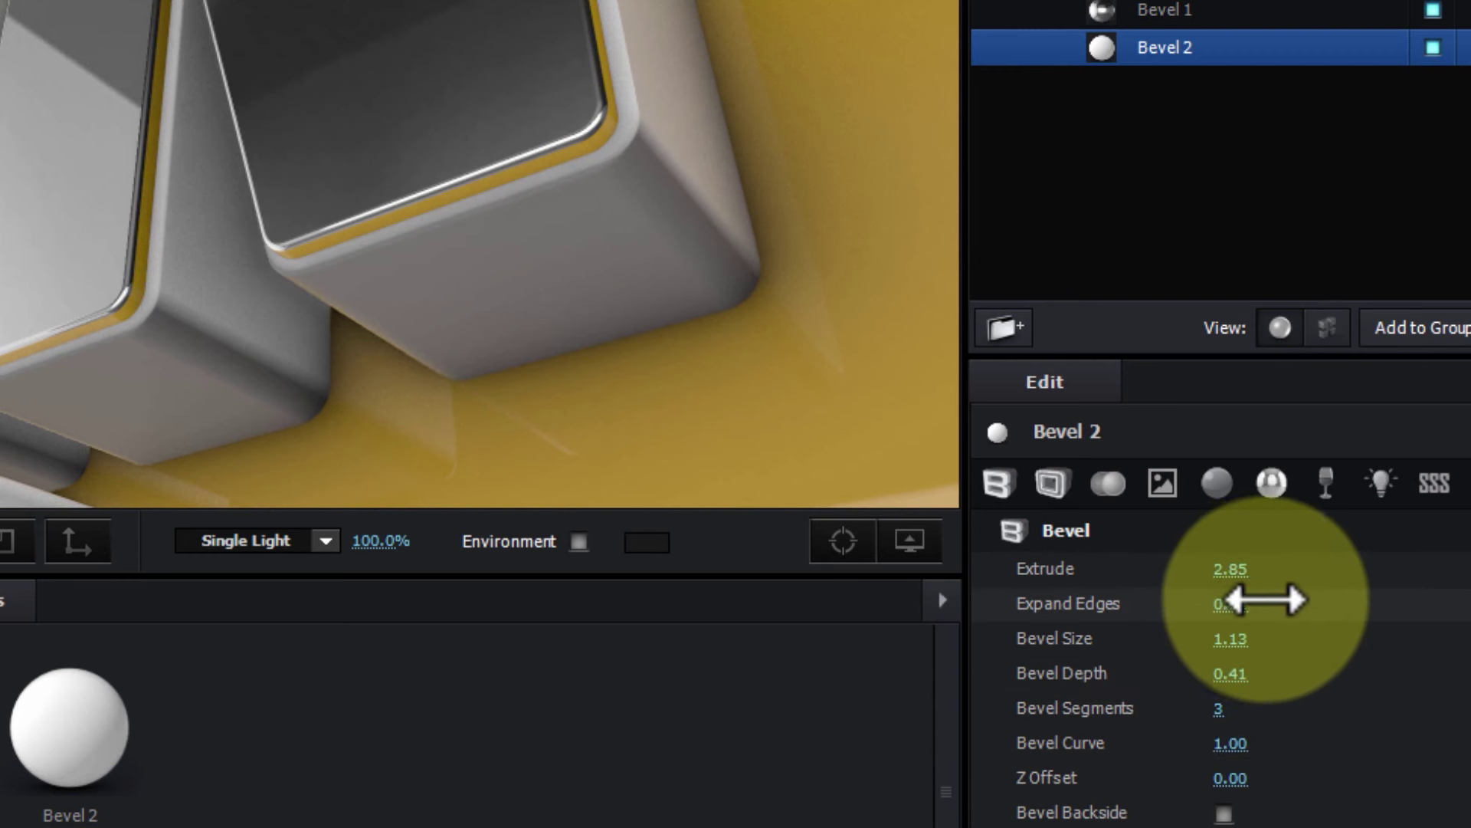
{"action": "left_click_drag", "start_coordinate": [1242, 571], "coordinate": [1252, 578]}
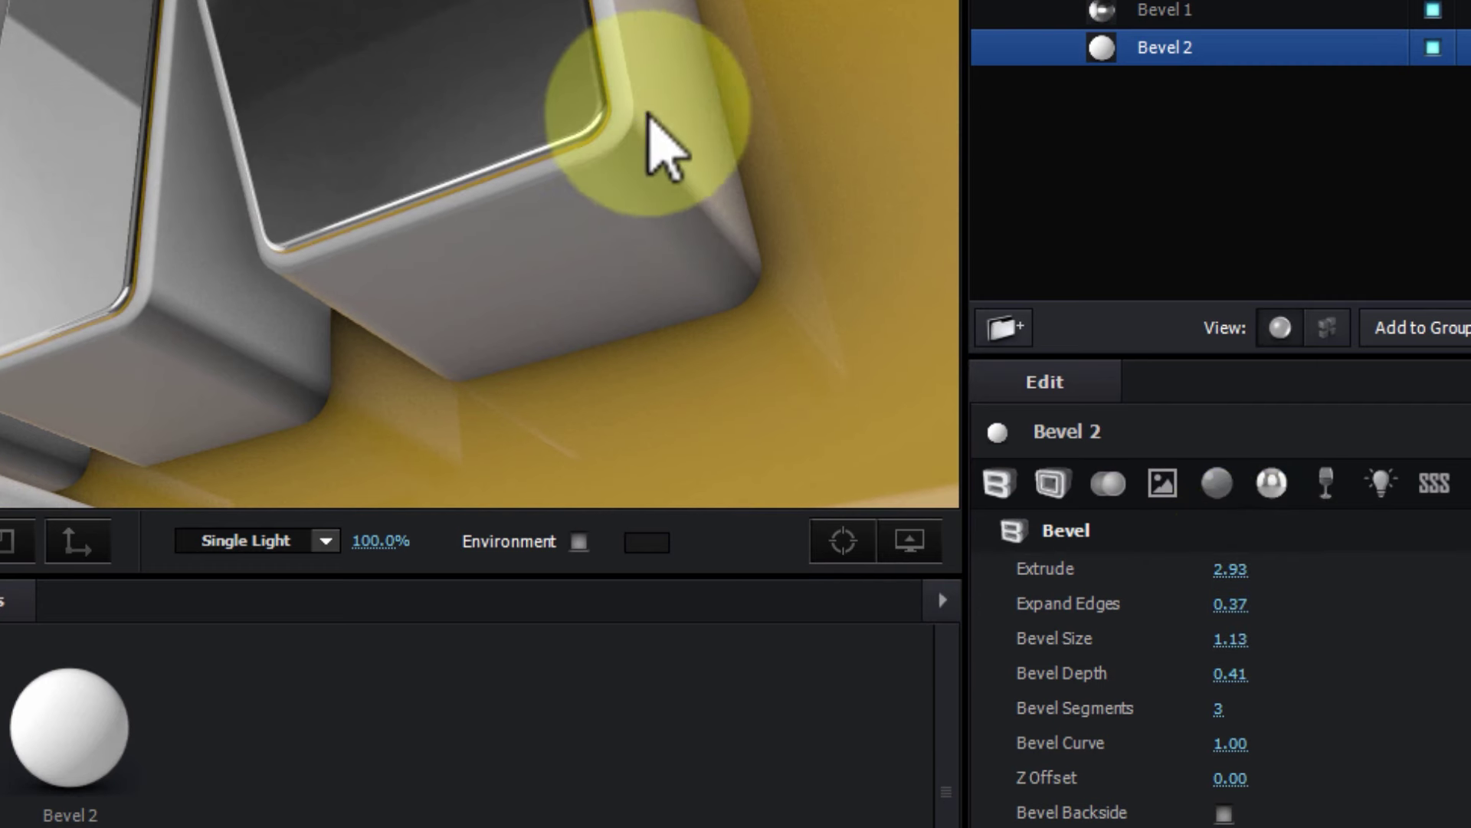
{"action": "scroll", "coordinate": [657, 148], "scroll_direction": "up", "scroll_amount": 2}
{"action": "scroll", "coordinate": [665, 134], "scroll_direction": "up", "scroll_amount": 2}
{"action": "left_click_drag", "start_coordinate": [767, 192], "coordinate": [735, 215]}
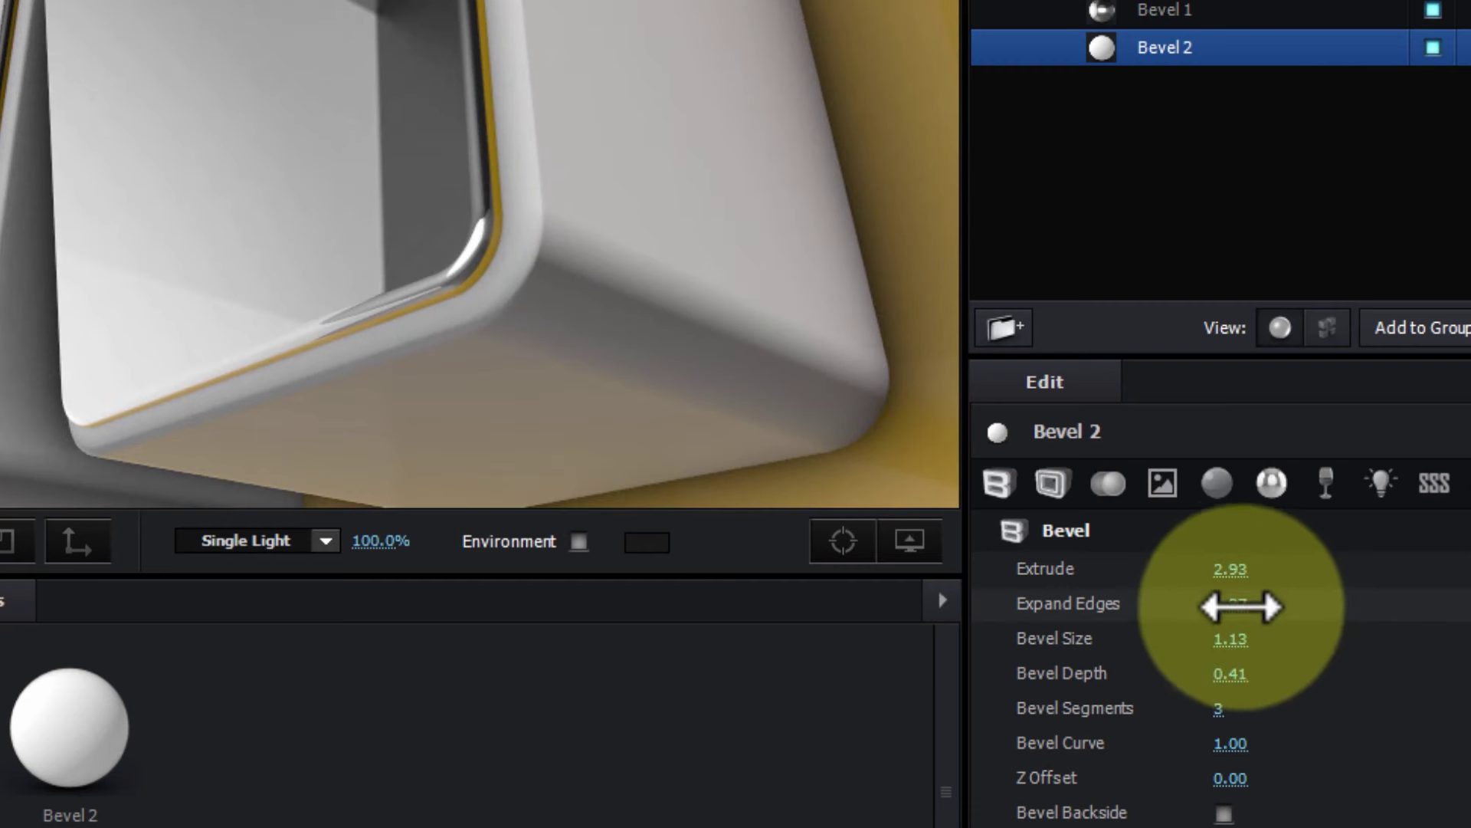
{"action": "left_click_drag", "start_coordinate": [1231, 578], "coordinate": [1232, 576]}
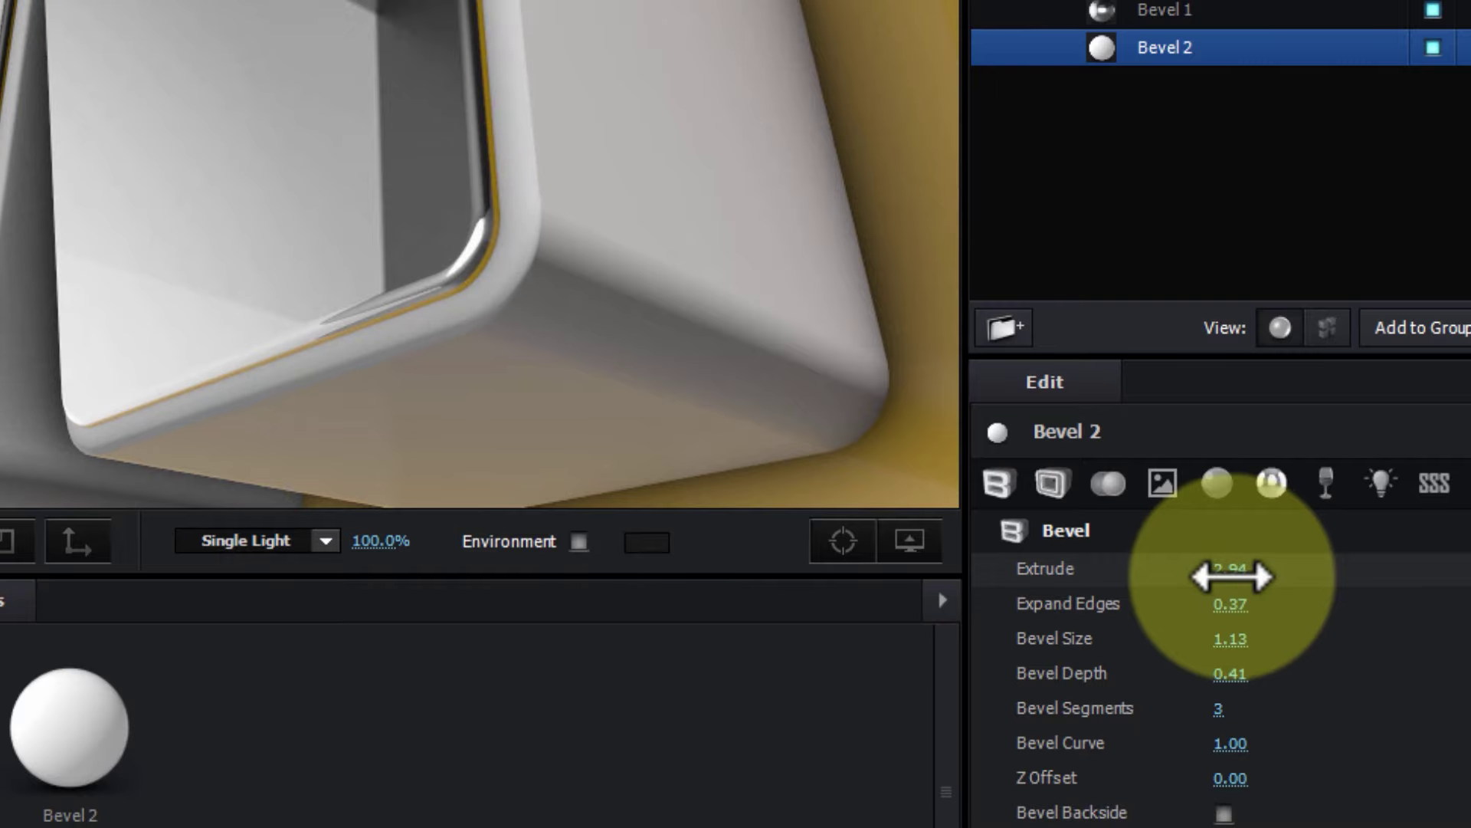
{"action": "scroll", "coordinate": [716, 269], "scroll_direction": "down", "scroll_amount": 3}
{"action": "left_click", "coordinate": [617, 232]}
{"action": "mouse_move", "coordinate": [618, 232]}
{"action": "left_mouse_down"}
{"action": "mouse_move", "coordinate": [661, 214]}
{"action": "mouse_move", "coordinate": [634, 253]}
{"action": "left_mouse_up"}
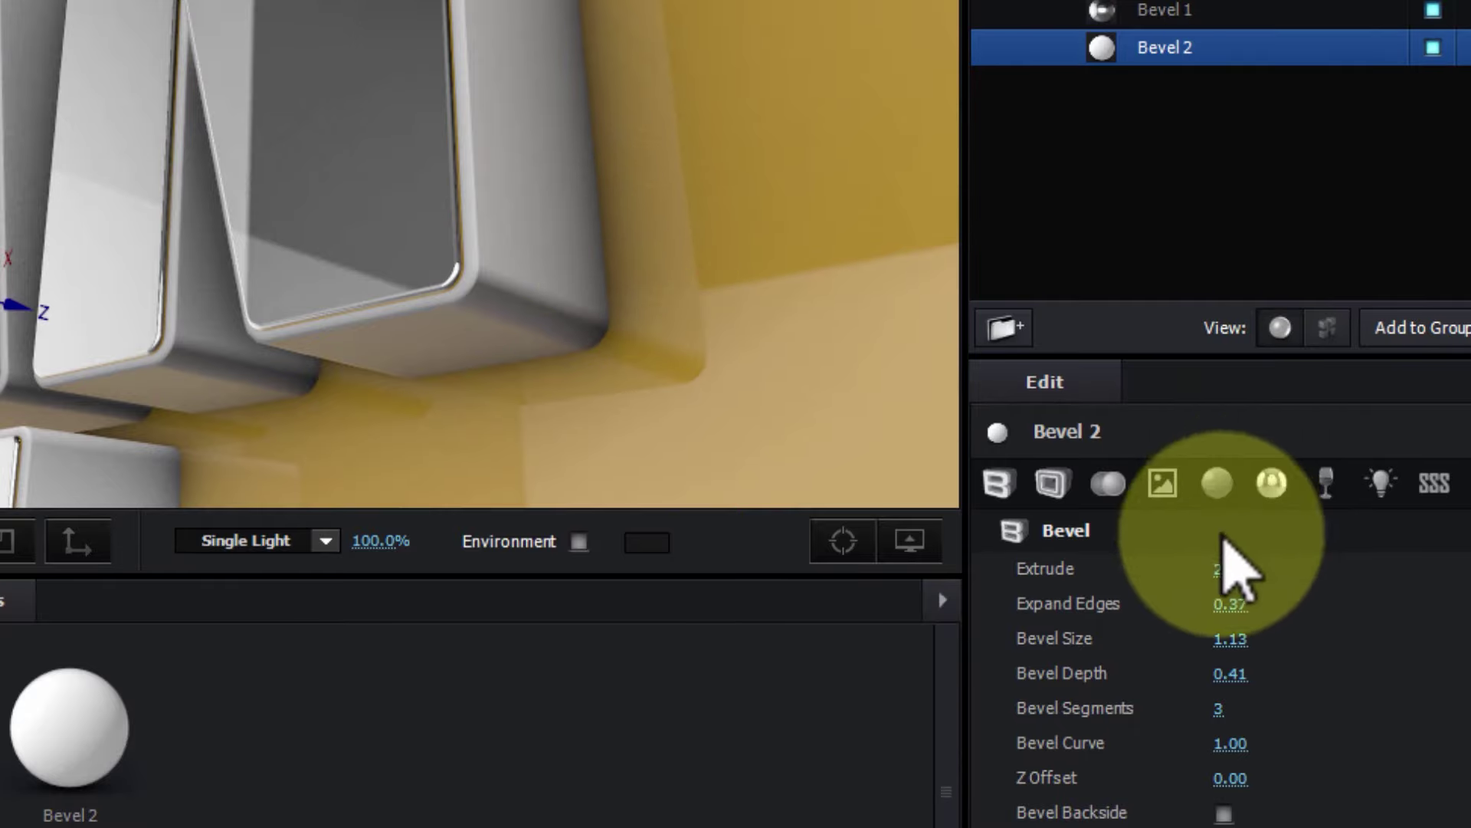
{"action": "left_click", "coordinate": [1220, 487]}
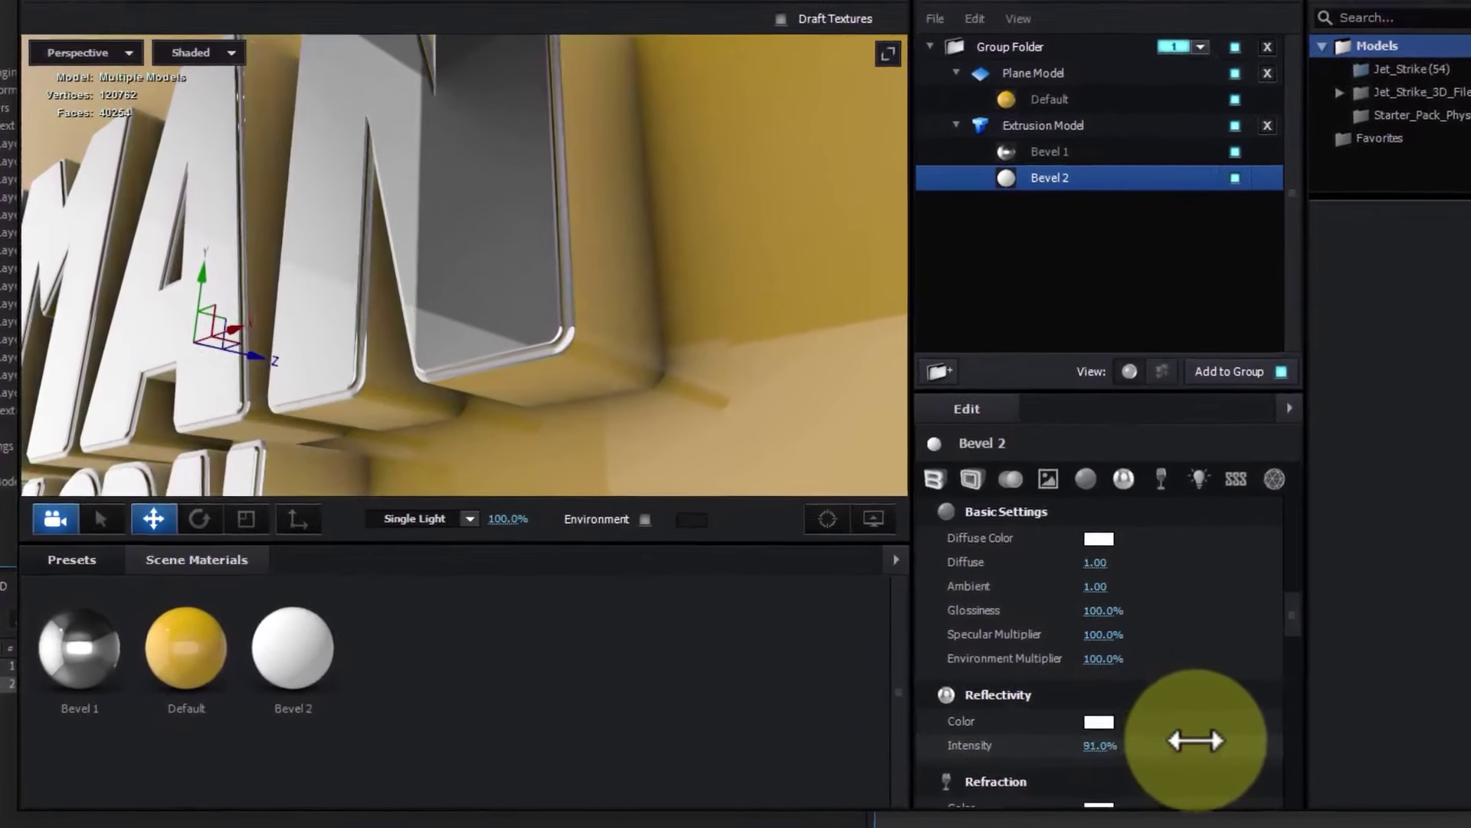
Push Bevel 2's Reflectivity Intensity to 100% and select the Extrusion Model.
{"action": "left_click_drag", "start_coordinate": [993, 757], "coordinate": [1051, 751]}
{"action": "left_click_drag", "start_coordinate": [1187, 739], "coordinate": [1249, 729]}
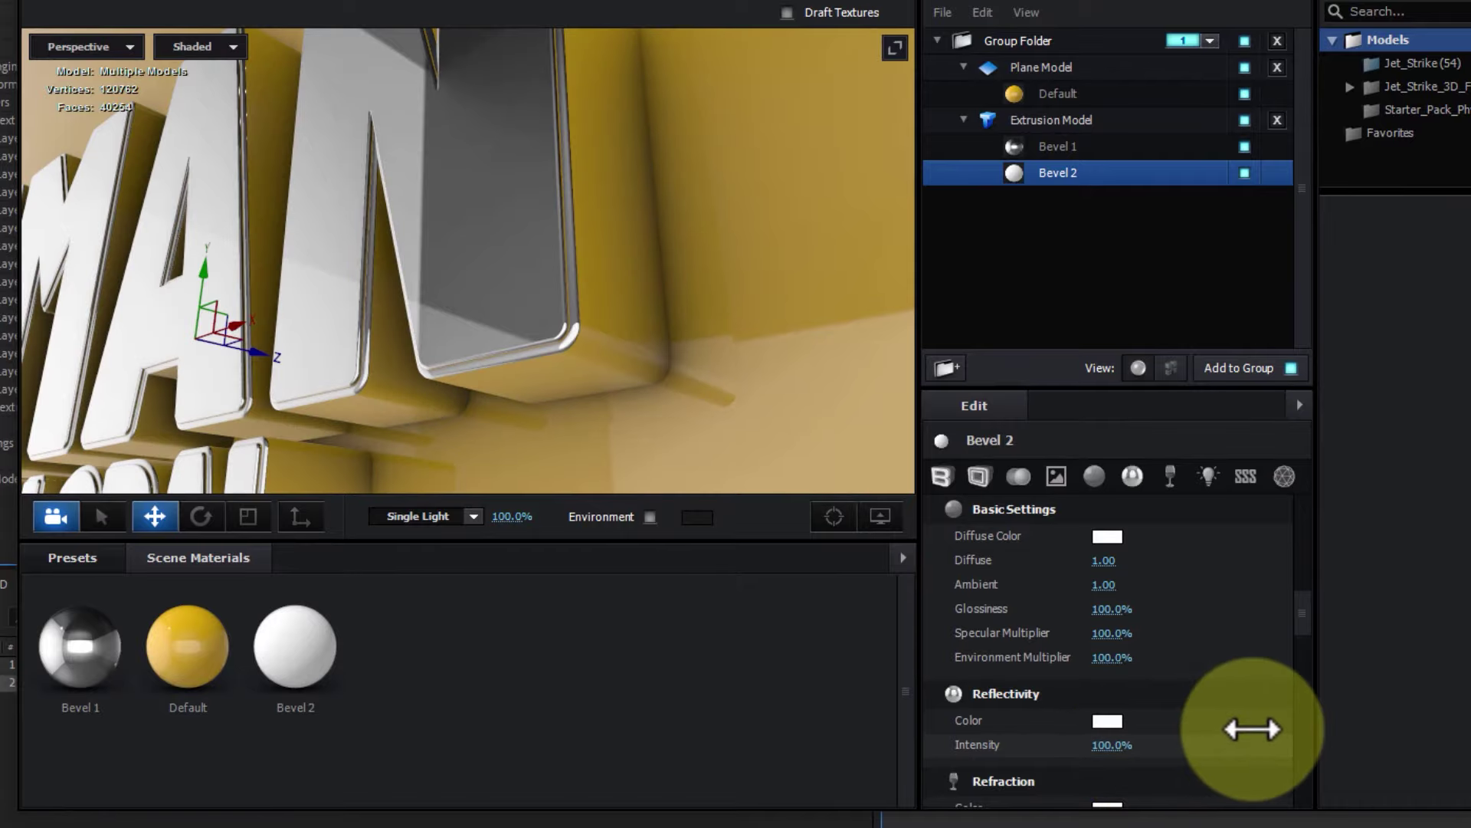
{"action": "mouse_move", "coordinate": [789, 421]}
{"action": "left_mouse_down"}
{"action": "mouse_move", "coordinate": [698, 338]}
{"action": "mouse_move", "coordinate": [644, 375]}
{"action": "mouse_move", "coordinate": [827, 326]}
{"action": "mouse_move", "coordinate": [625, 368]}
{"action": "mouse_move", "coordinate": [552, 361]}
{"action": "mouse_move", "coordinate": [568, 256]}
{"action": "mouse_move", "coordinate": [715, 262]}
{"action": "mouse_move", "coordinate": [705, 288]}
{"action": "mouse_move", "coordinate": [735, 296]}
{"action": "mouse_move", "coordinate": [743, 276]}
{"action": "left_mouse_up"}
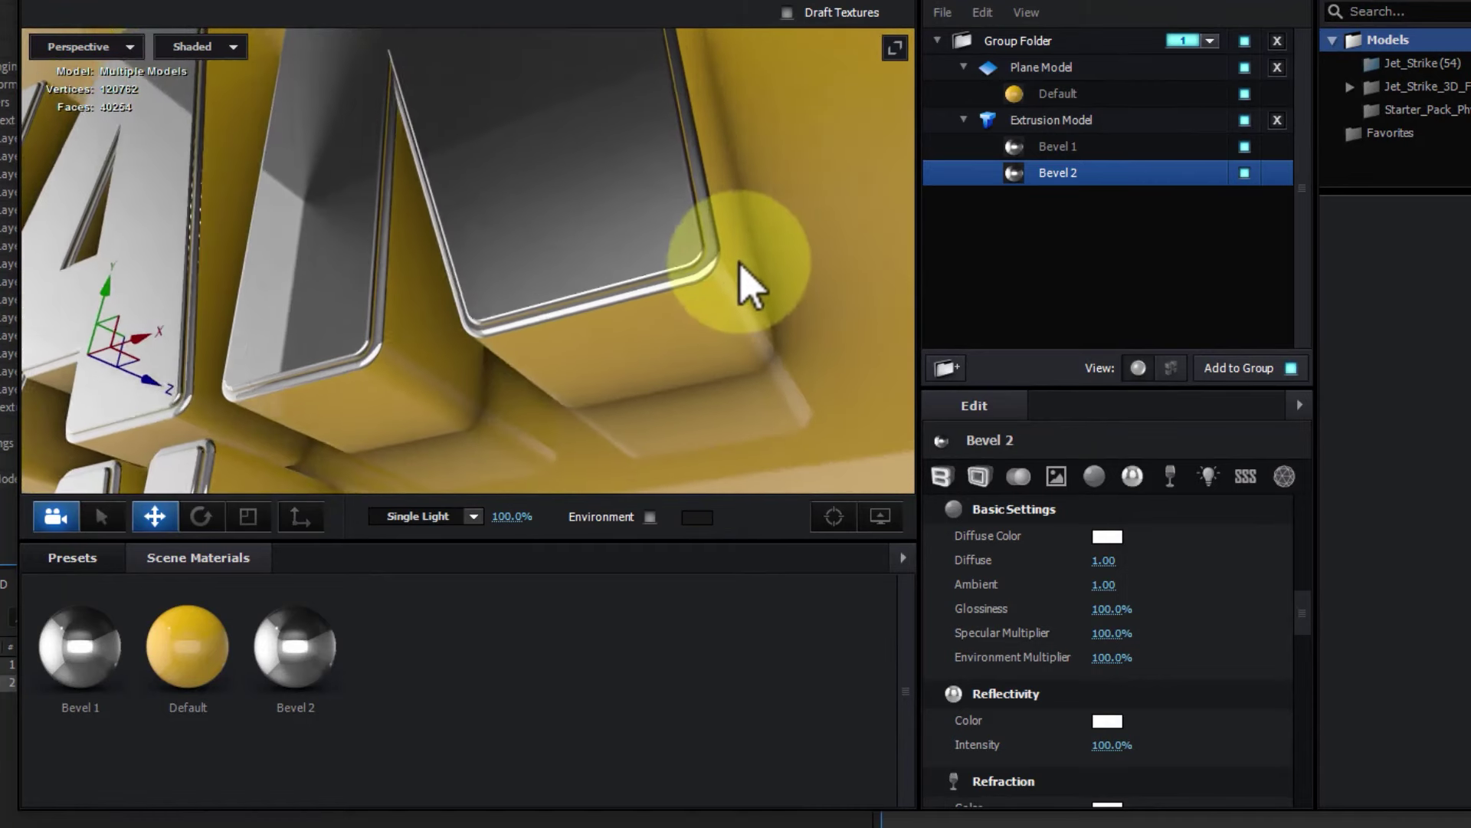
{"action": "left_click", "coordinate": [1061, 123]}
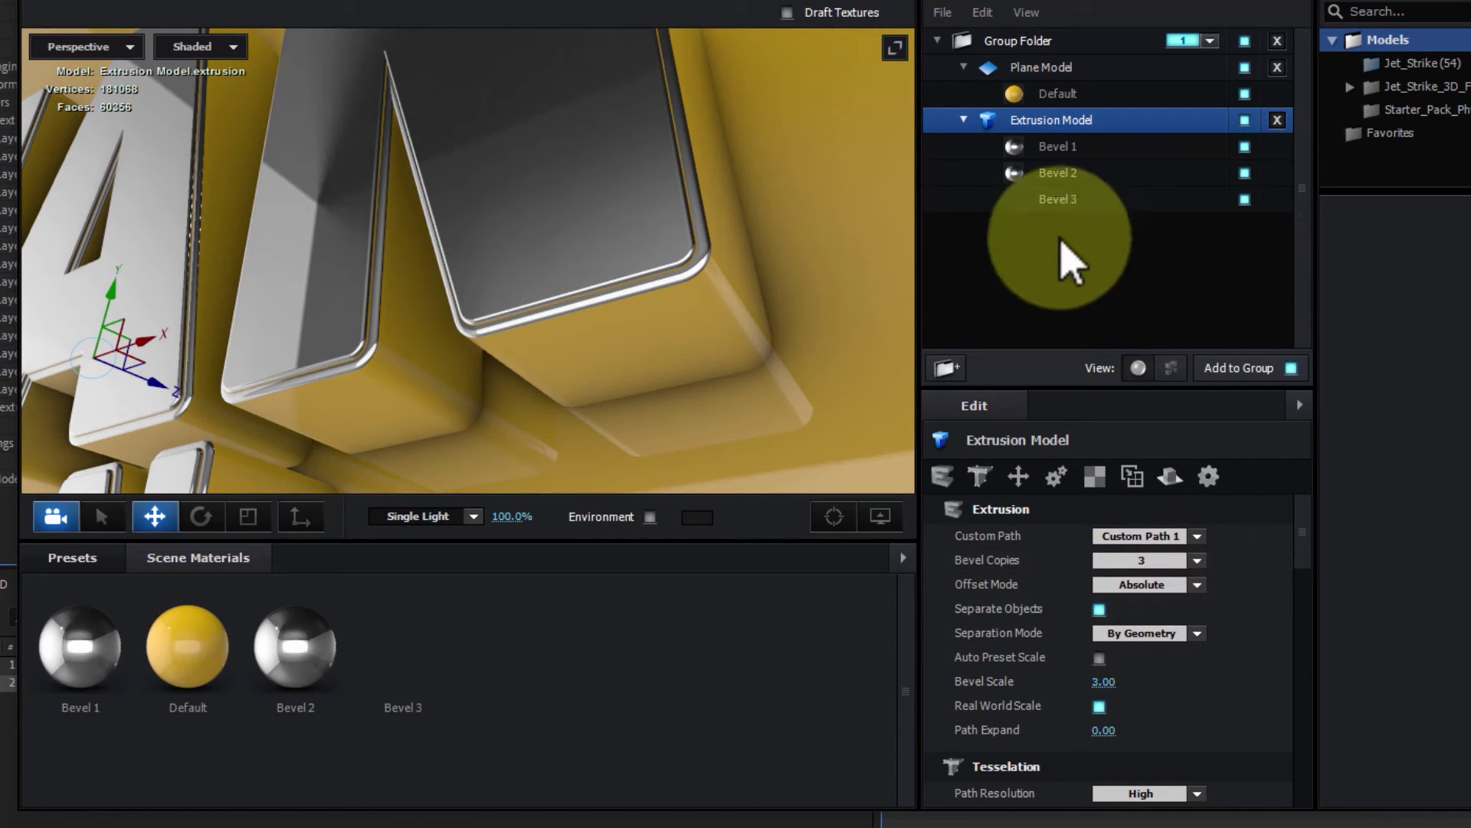
Select Bevel 3 and increase its Extrude in the Bevel settings.
{"action": "left_click", "coordinate": [1069, 200]}
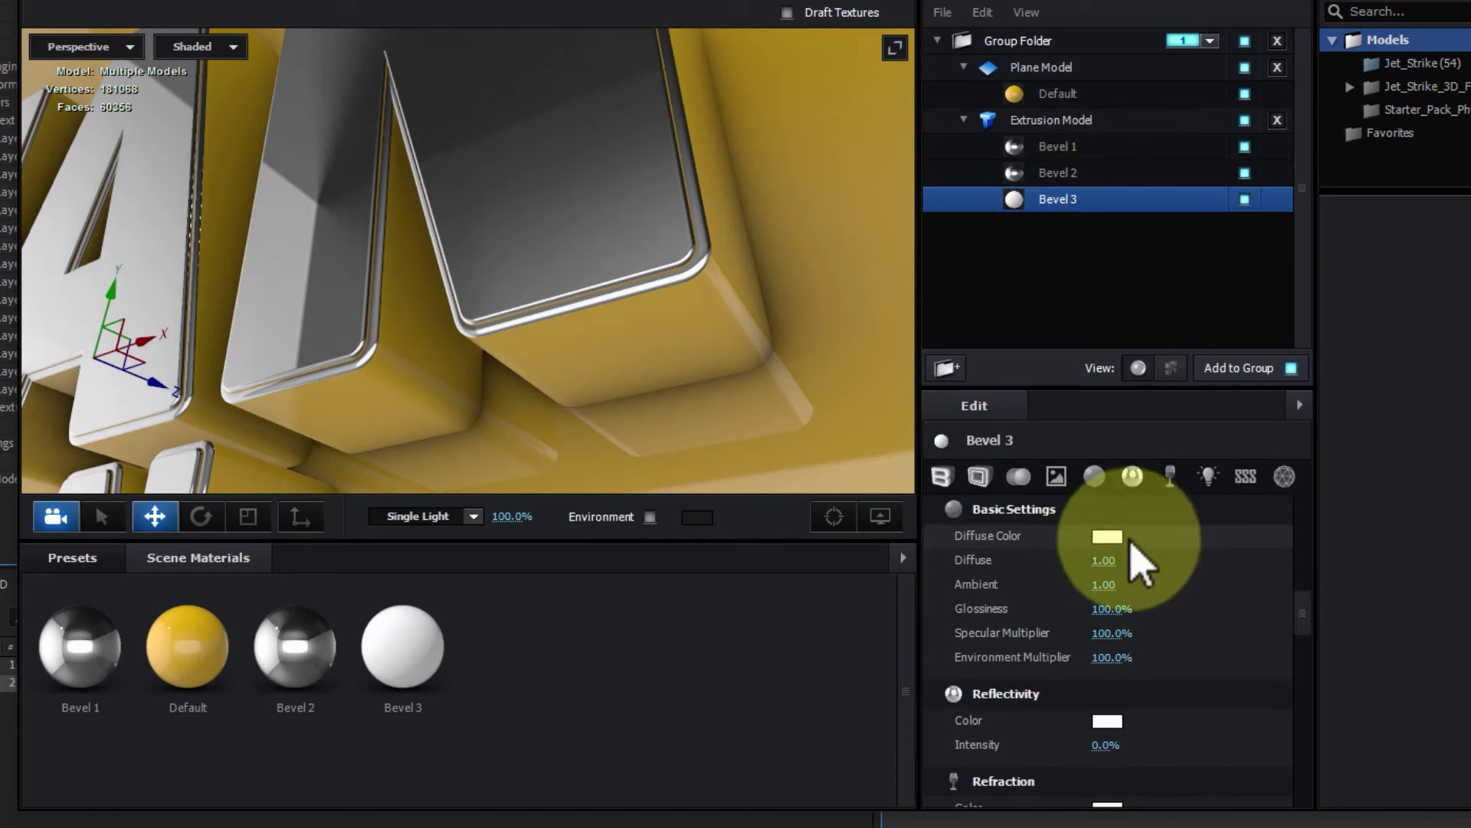
{"action": "scroll", "coordinate": [747, 353], "scroll_direction": "up", "scroll_amount": 3}
{"action": "scroll", "coordinate": [767, 341], "scroll_direction": "down", "scroll_amount": 5}
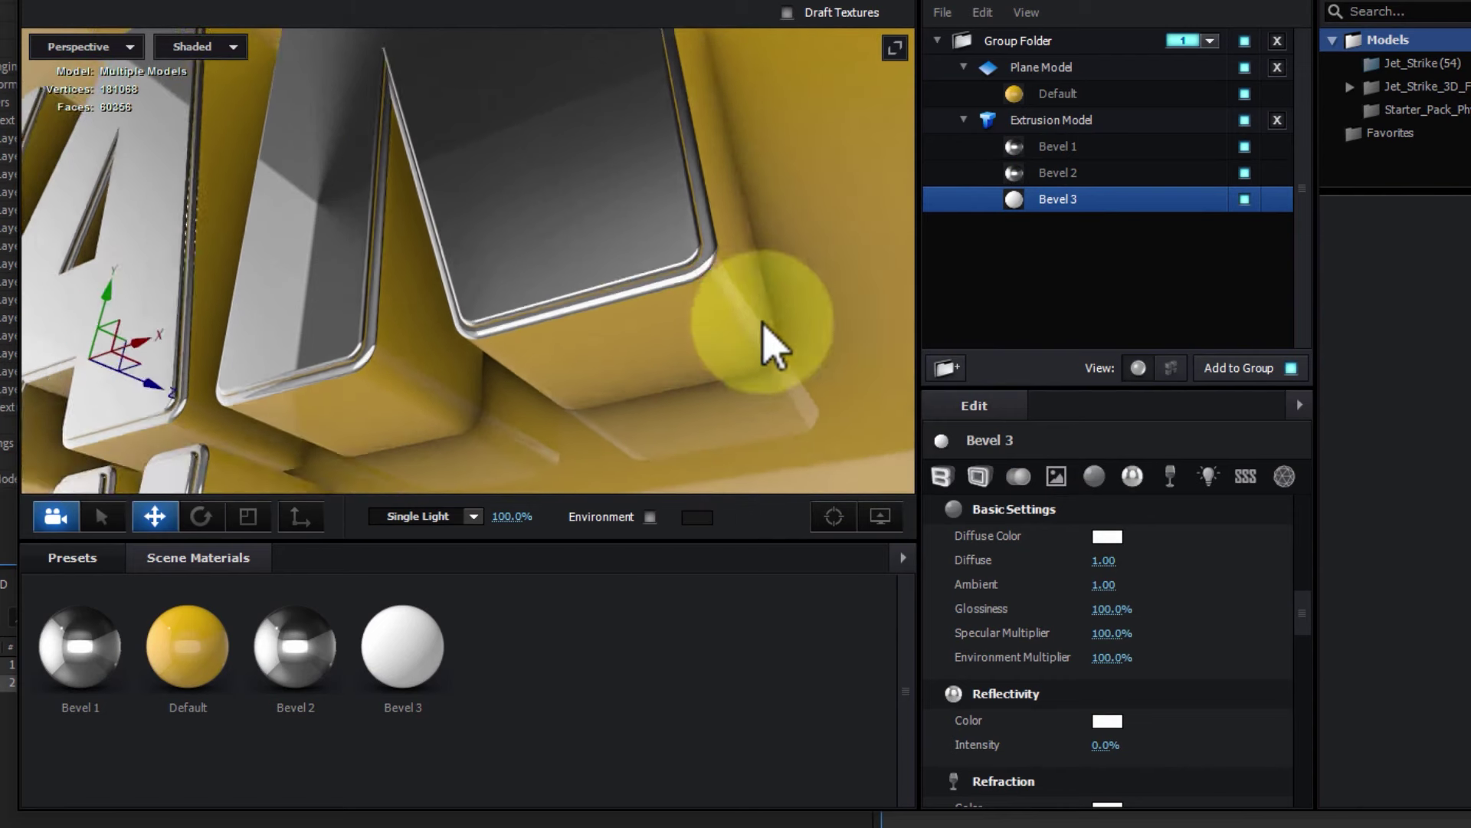
{"action": "left_click_drag", "start_coordinate": [782, 367], "coordinate": [769, 379]}
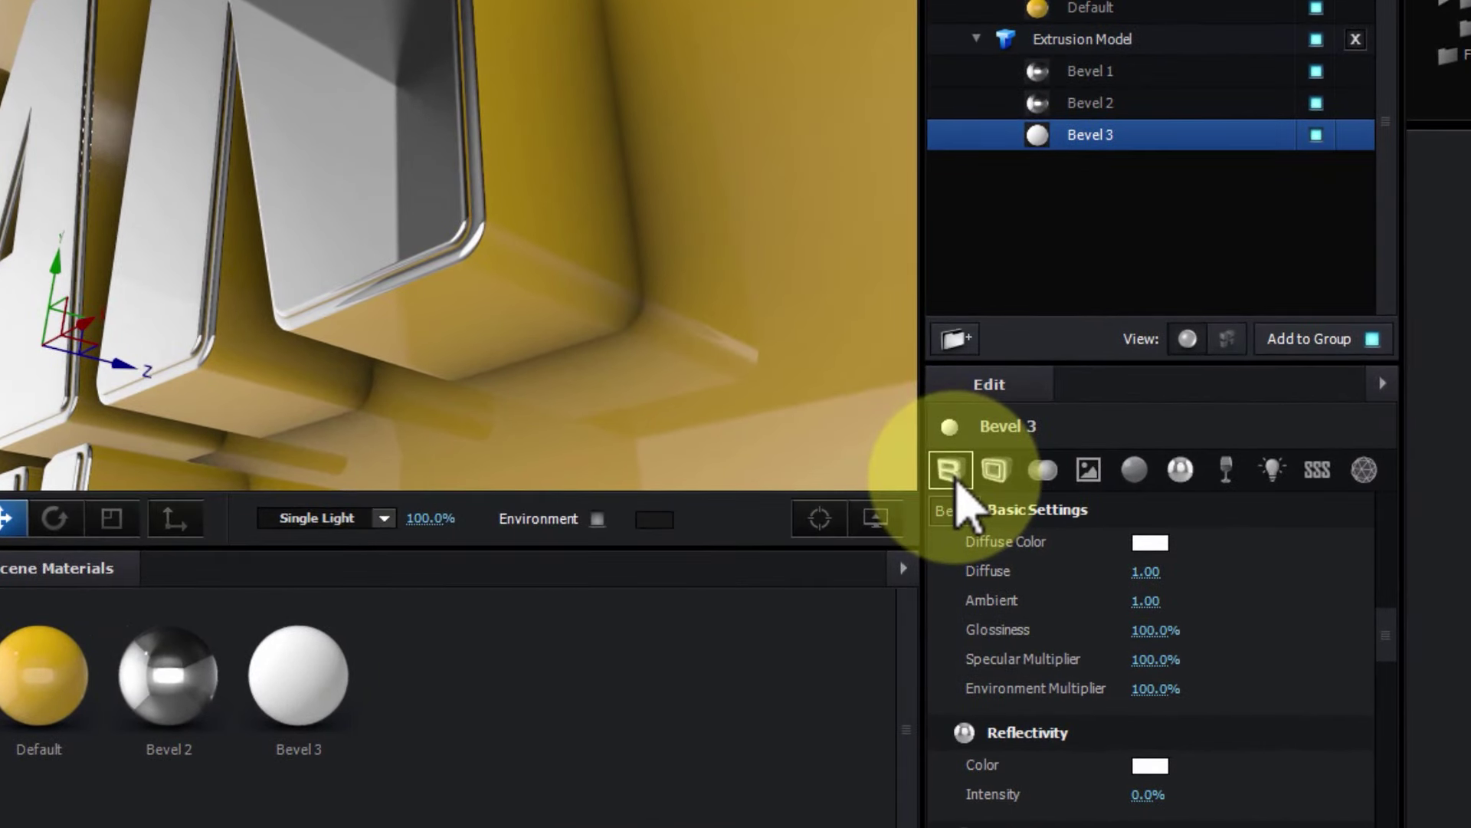
{"action": "left_click", "coordinate": [994, 470]}
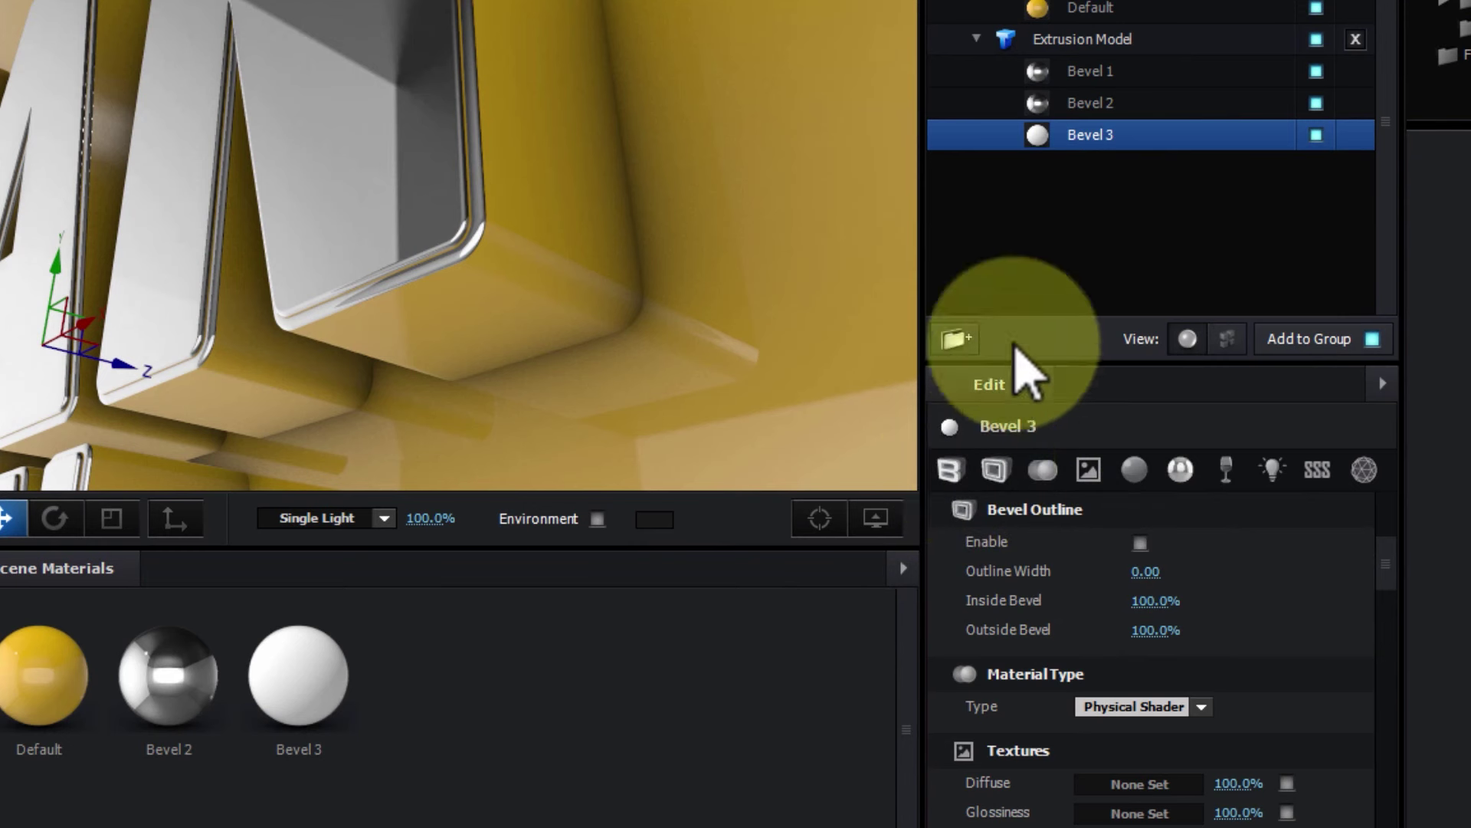
{"action": "left_click_drag", "start_coordinate": [1386, 563], "coordinate": [1408, 502]}
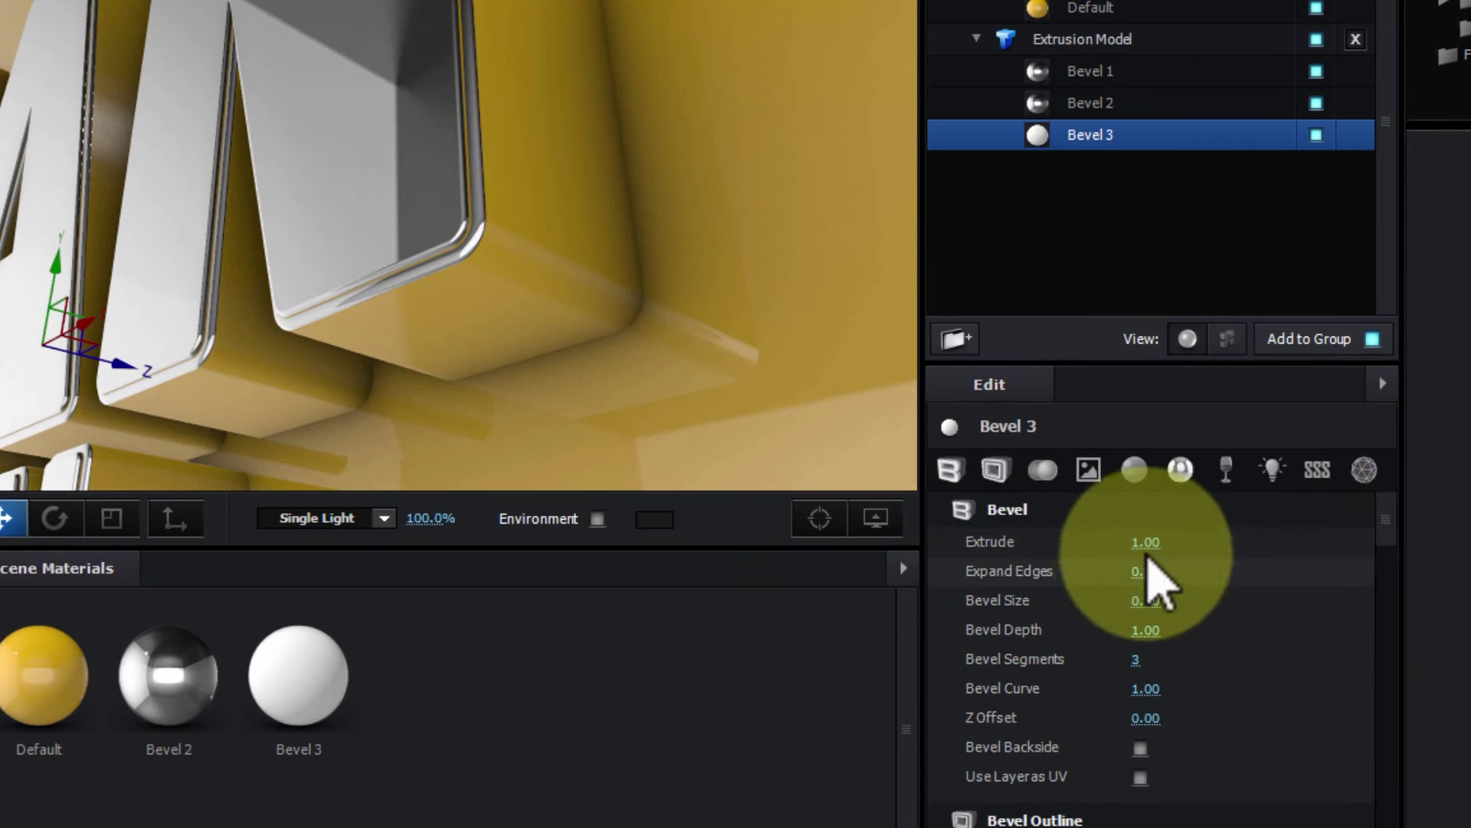
{"action": "mouse_move", "coordinate": [1179, 543]}
{"action": "left_mouse_down"}
{"action": "mouse_move", "coordinate": [1225, 535]}
{"action": "mouse_move", "coordinate": [1174, 577]}
{"action": "mouse_move", "coordinate": [1337, 541]}
{"action": "left_mouse_up"}
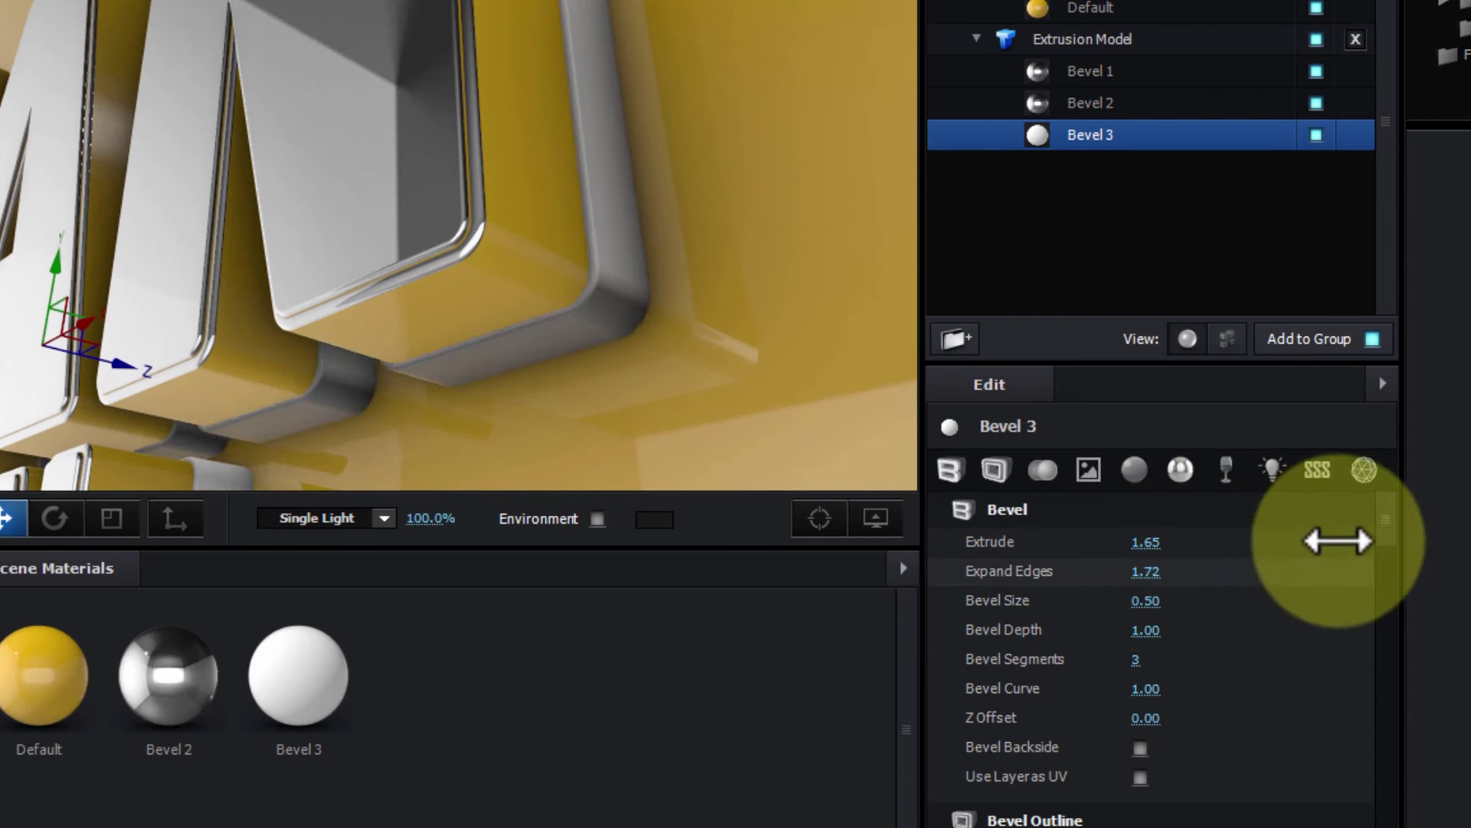
{"action": "scroll", "coordinate": [690, 264], "scroll_direction": "up", "scroll_amount": 2}
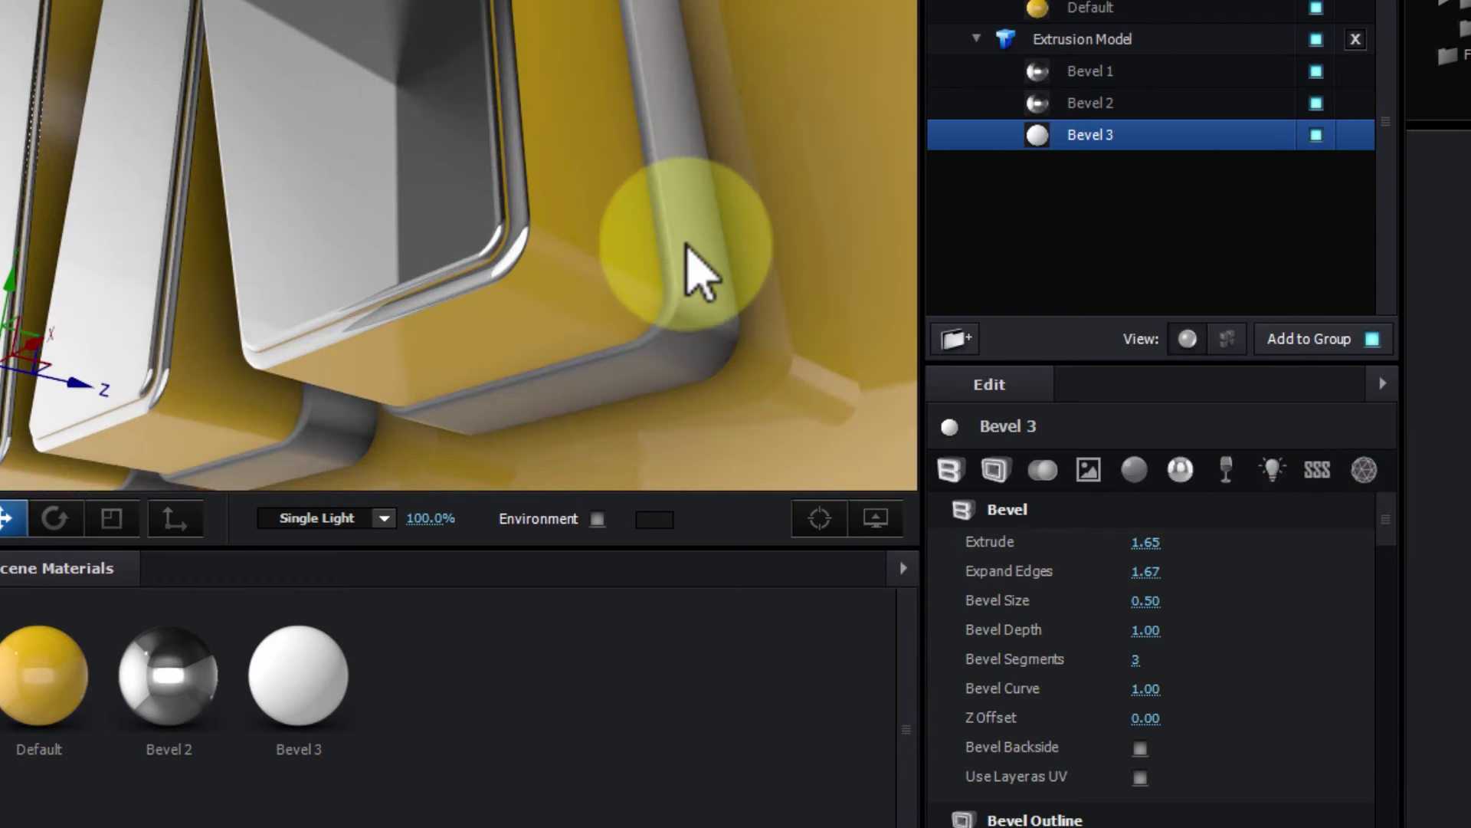
{"action": "scroll", "coordinate": [694, 272], "scroll_direction": "up", "scroll_amount": 2}
{"action": "left_click_drag", "start_coordinate": [835, 316], "coordinate": [395, 107]}
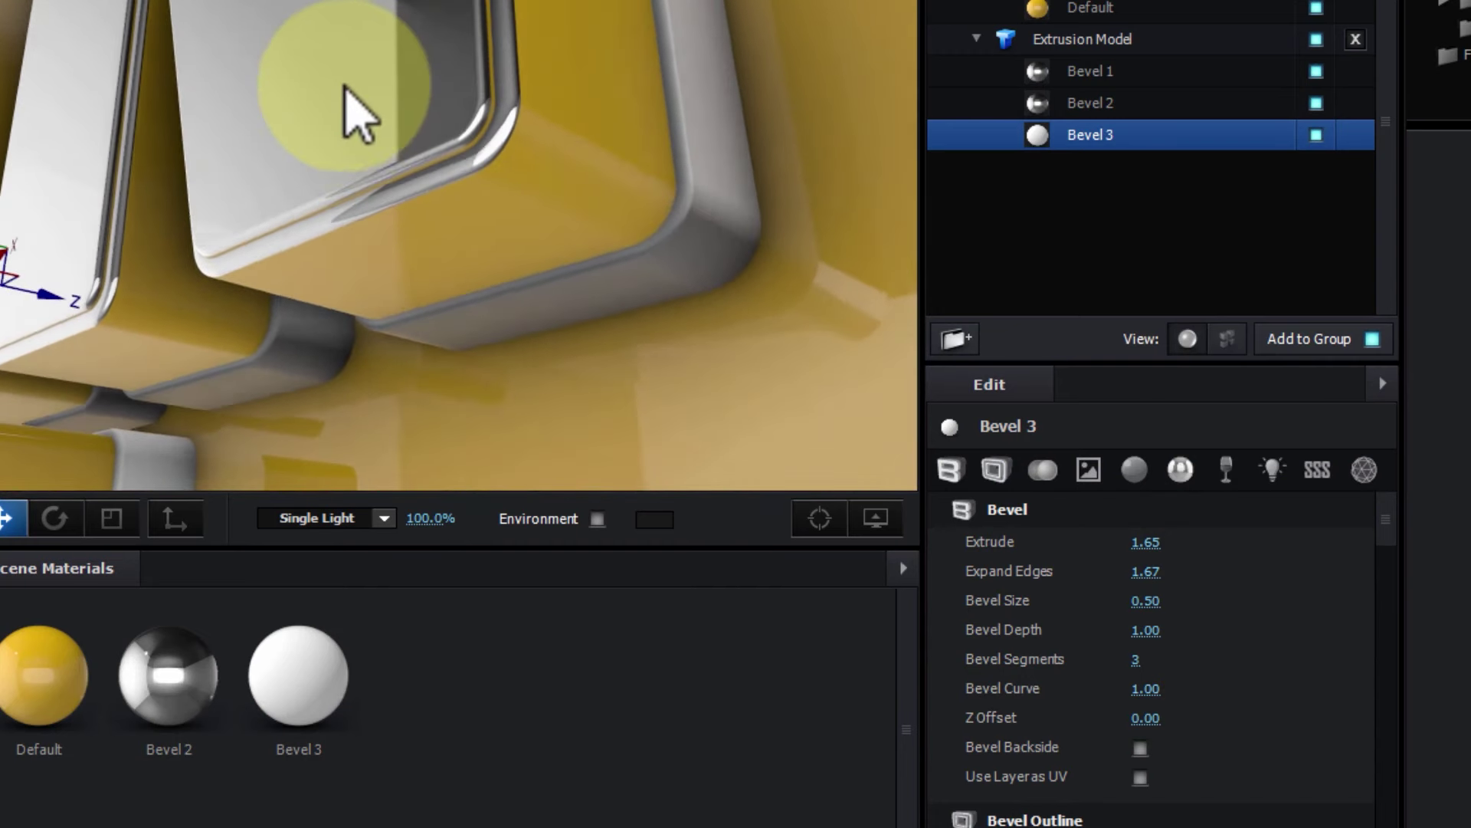
{"action": "left_click_drag", "start_coordinate": [395, 107], "coordinate": [345, 132]}
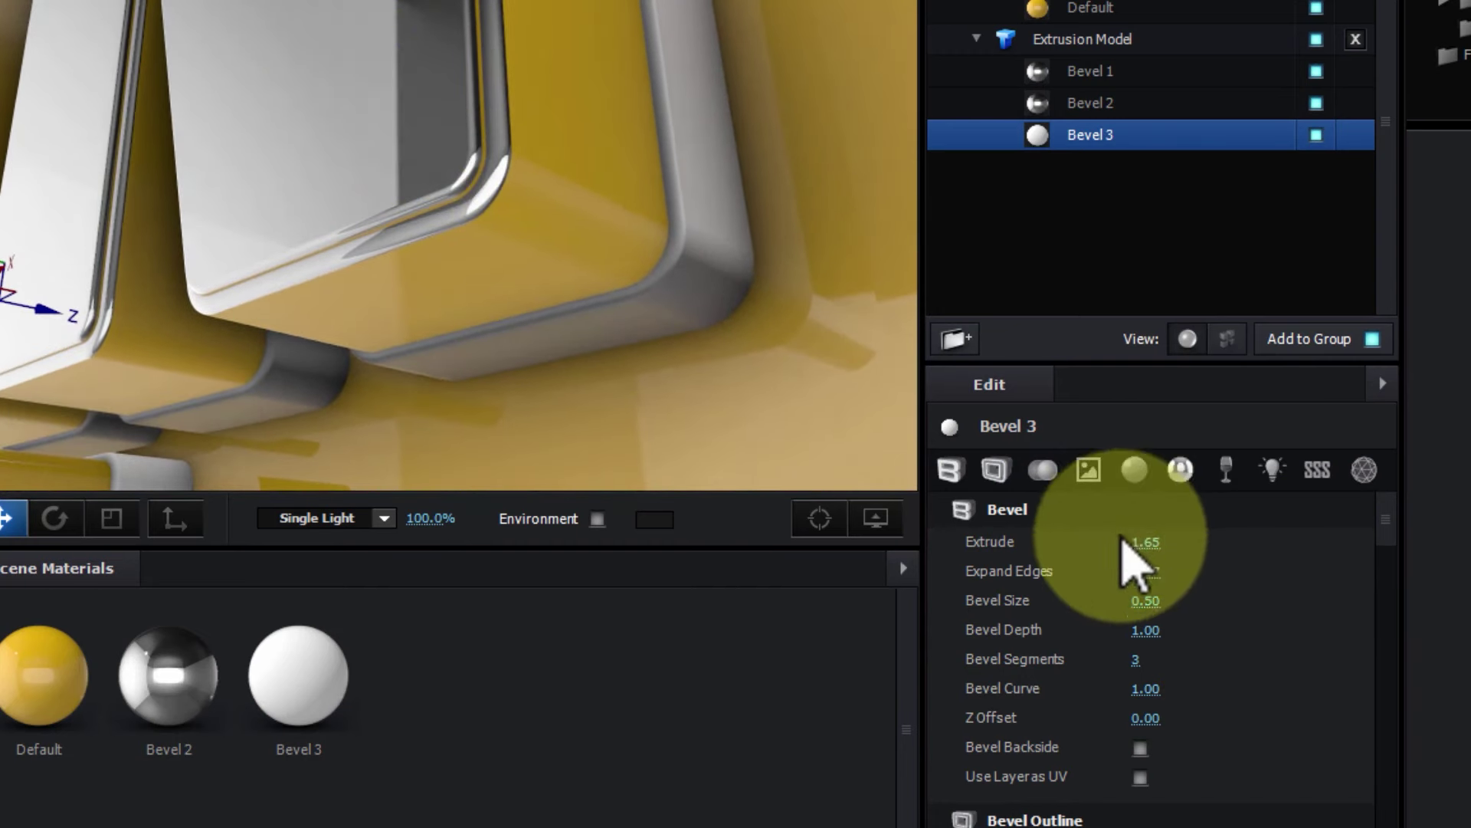
Set Bevel 3's Expand Edges to 1.72, Bevel Depth 0.70 and Extrude 2.86.
{"action": "left_click_drag", "start_coordinate": [1148, 546], "coordinate": [1271, 519]}
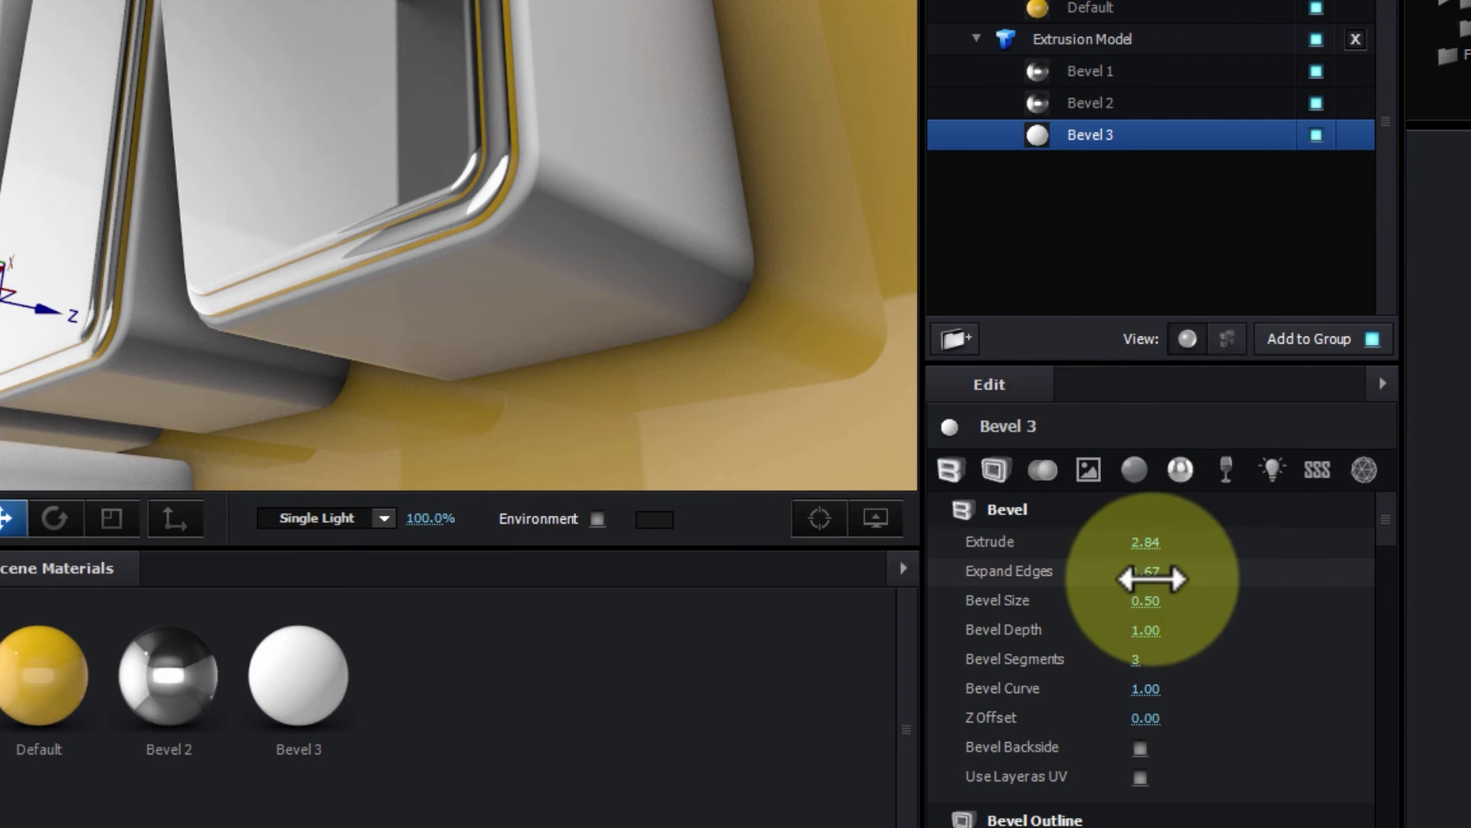
{"action": "mouse_move", "coordinate": [1147, 579]}
{"action": "left_mouse_down"}
{"action": "mouse_move", "coordinate": [963, 574]}
{"action": "mouse_move", "coordinate": [1209, 562]}
{"action": "mouse_move", "coordinate": [1113, 564]}
{"action": "left_mouse_up"}
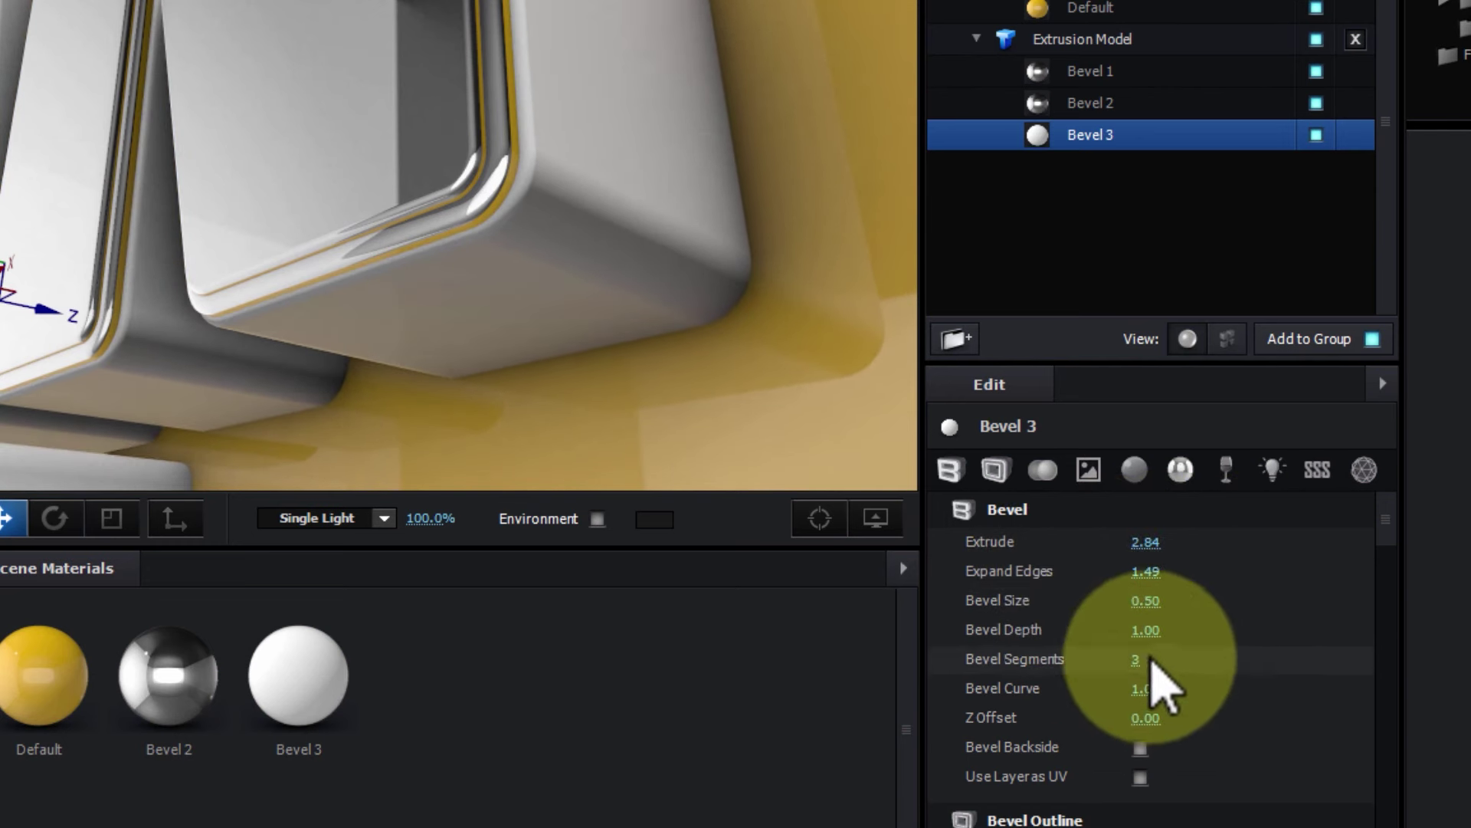
{"action": "left_click_drag", "start_coordinate": [1133, 631], "coordinate": [1106, 633]}
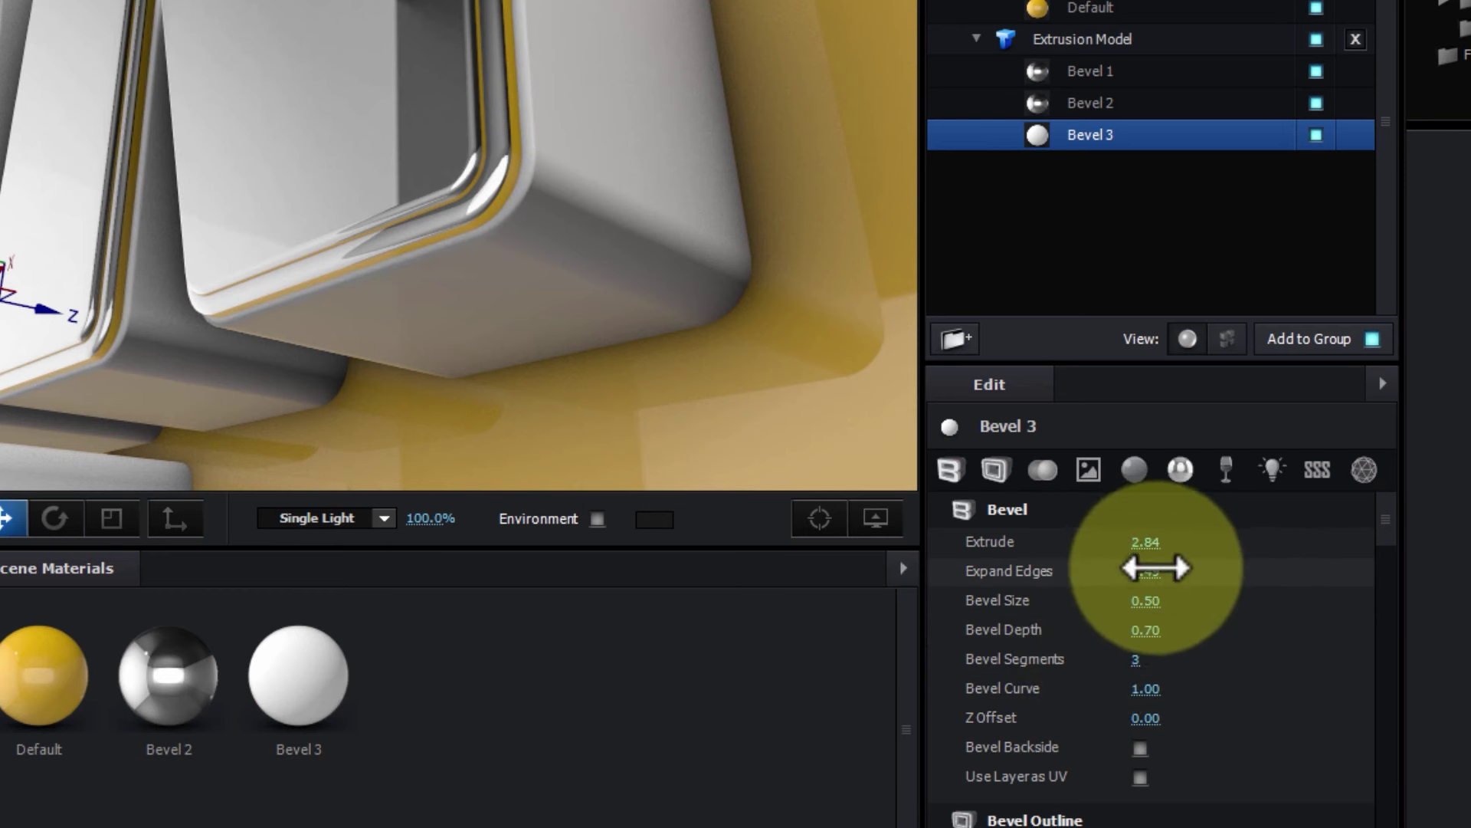
{"action": "left_click_drag", "start_coordinate": [1156, 543], "coordinate": [1152, 544]}
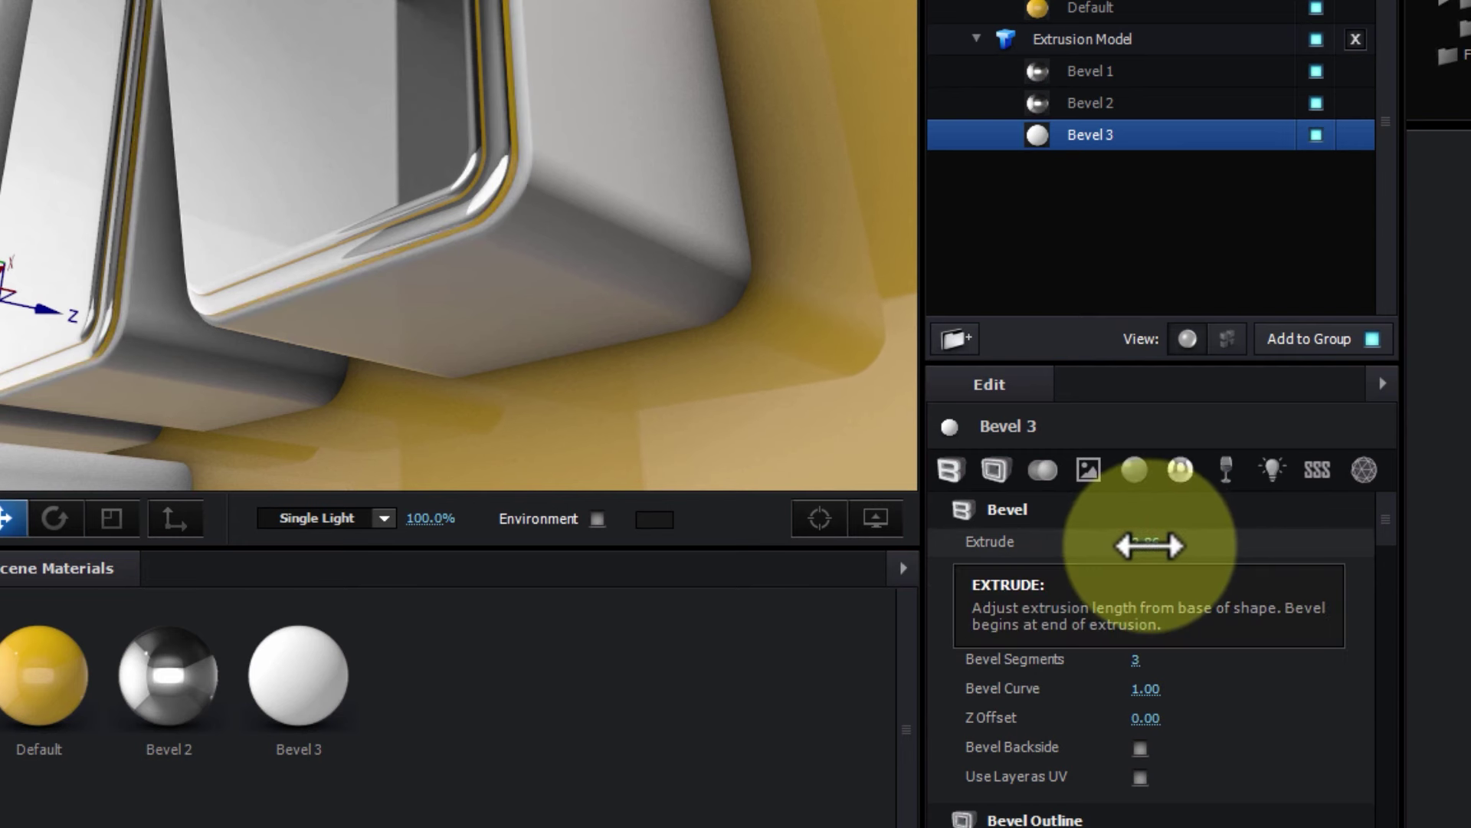
{"action": "mouse_move", "coordinate": [683, 197]}
{"action": "left_mouse_down"}
{"action": "mouse_move", "coordinate": [800, 192]}
{"action": "mouse_move", "coordinate": [821, 230]}
{"action": "left_mouse_up"}
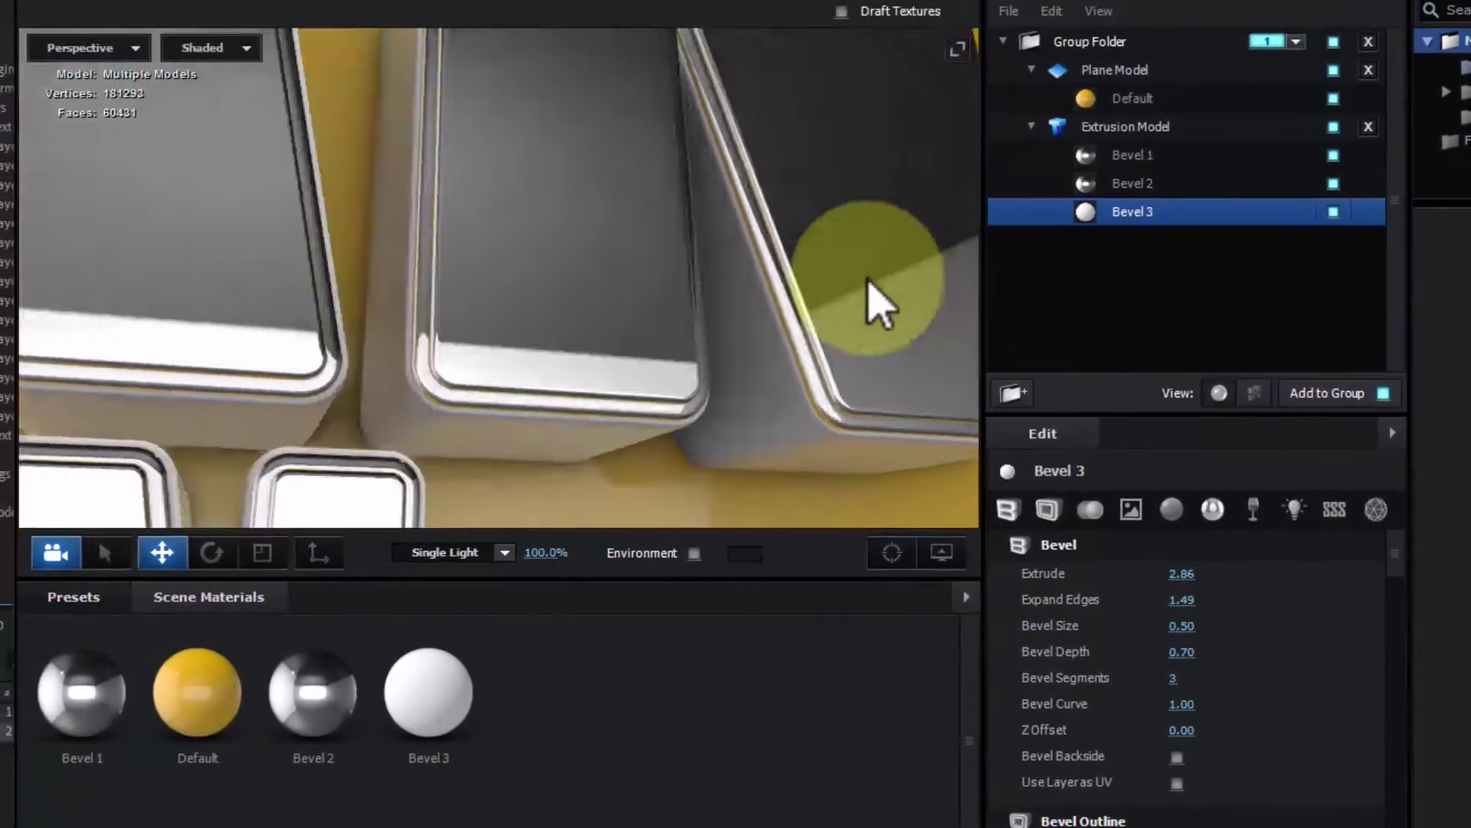
{"action": "left_click_drag", "start_coordinate": [869, 283], "coordinate": [786, 284]}
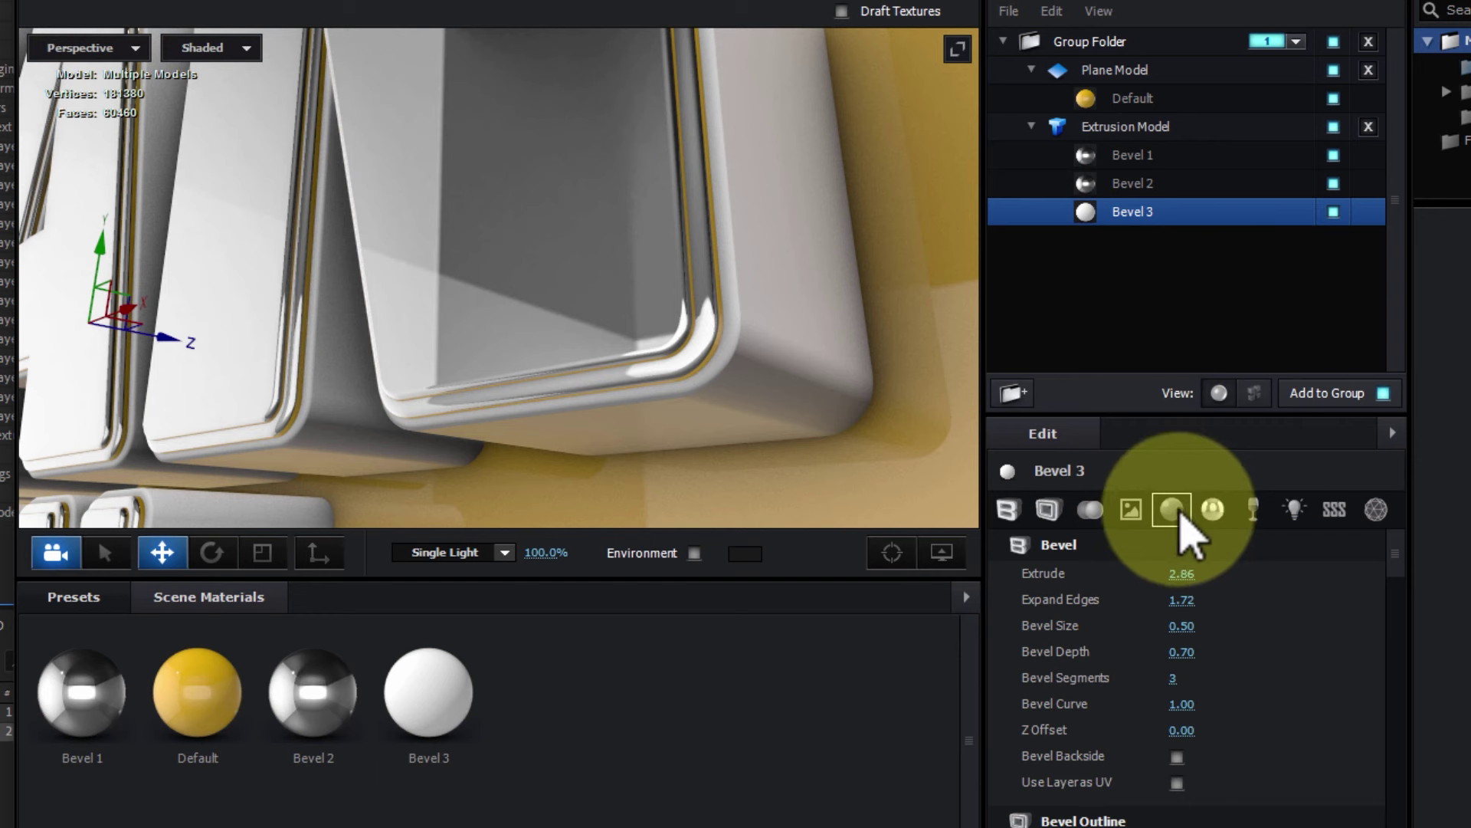
Raise Bevel 3's Reflectivity Intensity to 100% and orbit the preview to check the chrome edges.
{"action": "left_click", "coordinate": [1177, 518]}
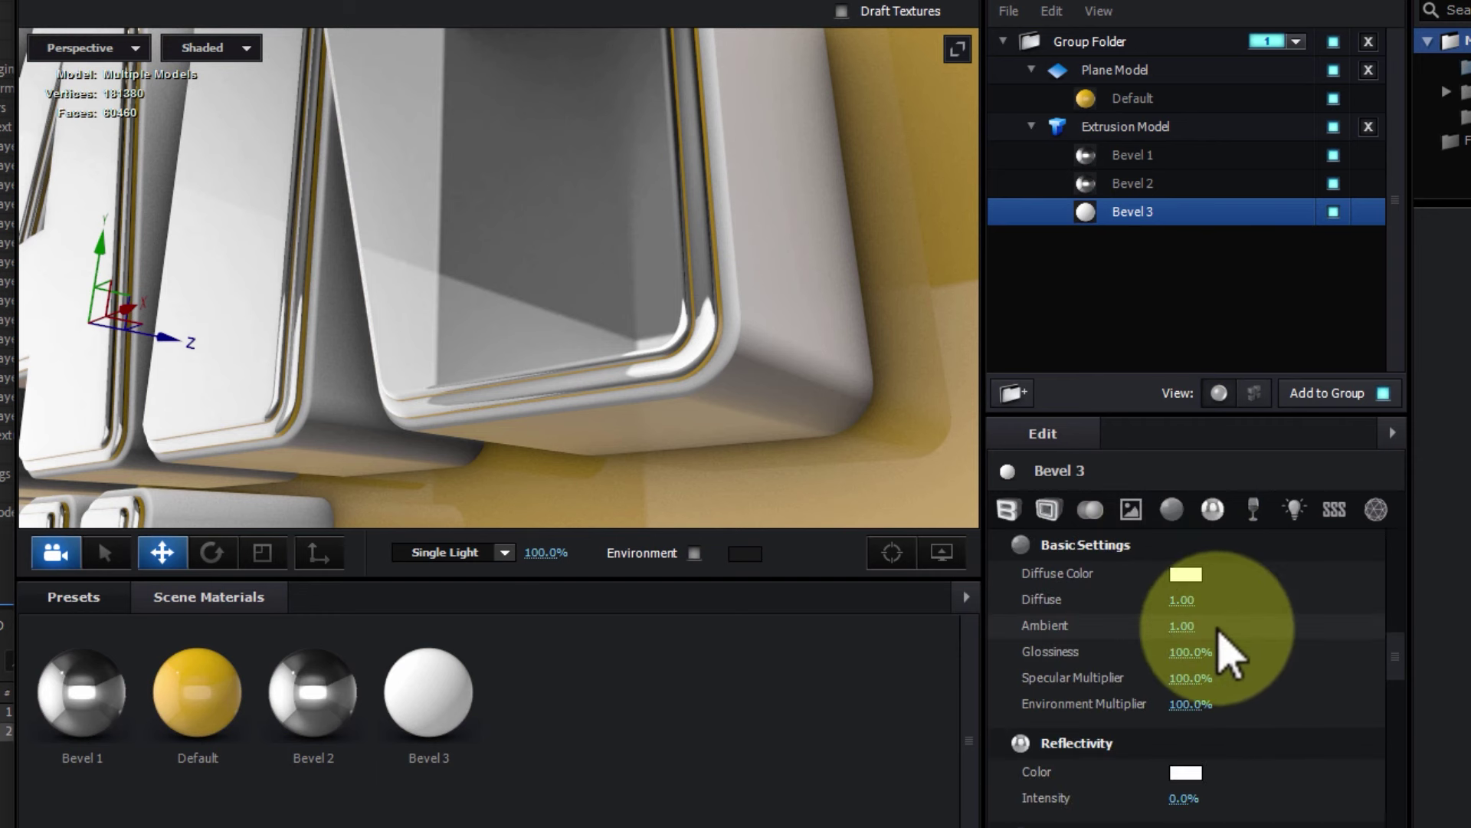
{"action": "left_click", "coordinate": [1399, 657]}
{"action": "left_click_drag", "start_coordinate": [1399, 657], "coordinate": [1402, 683]}
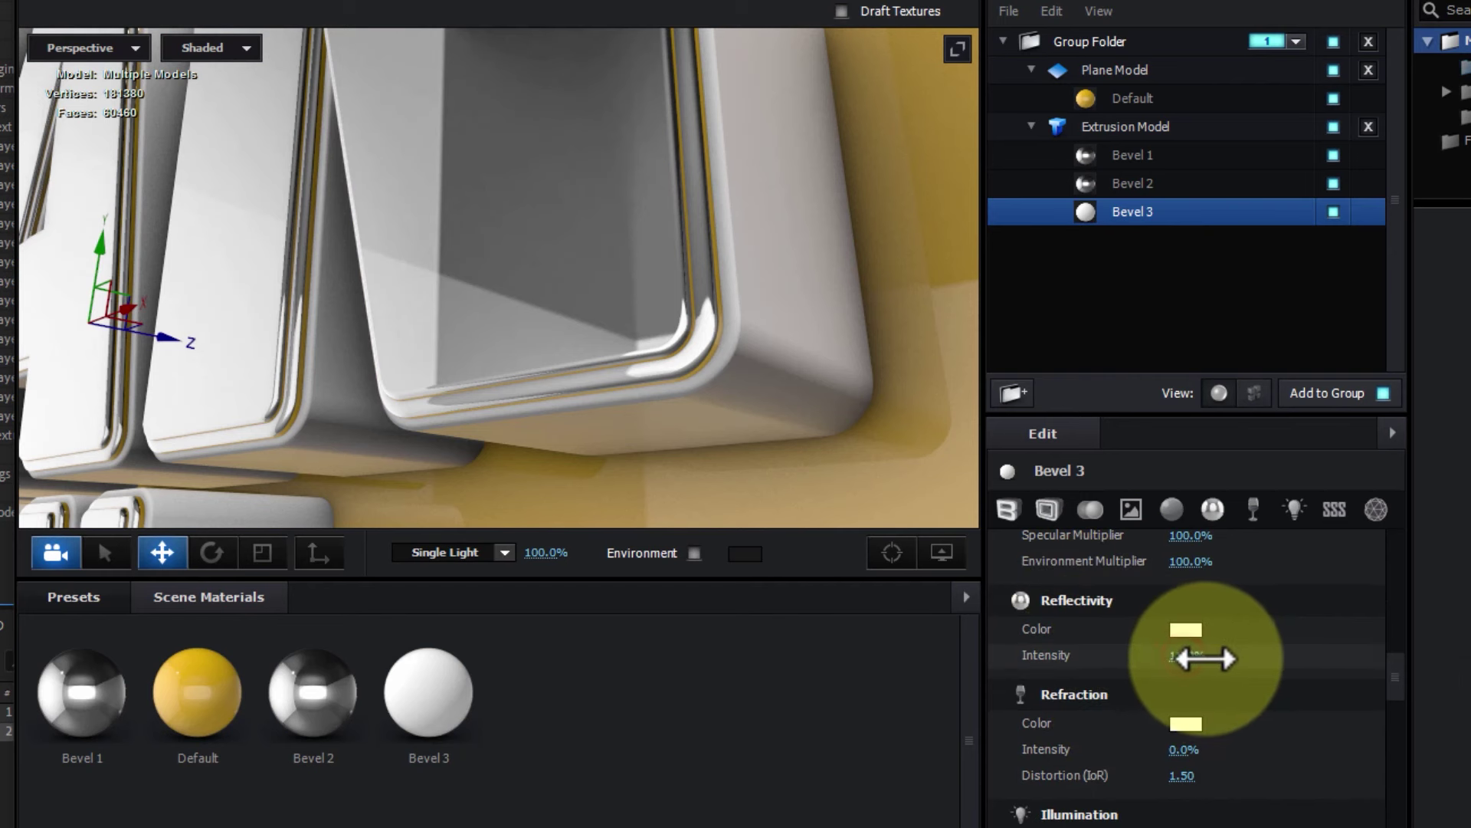
{"action": "left_click_drag", "start_coordinate": [1206, 658], "coordinate": [1358, 658]}
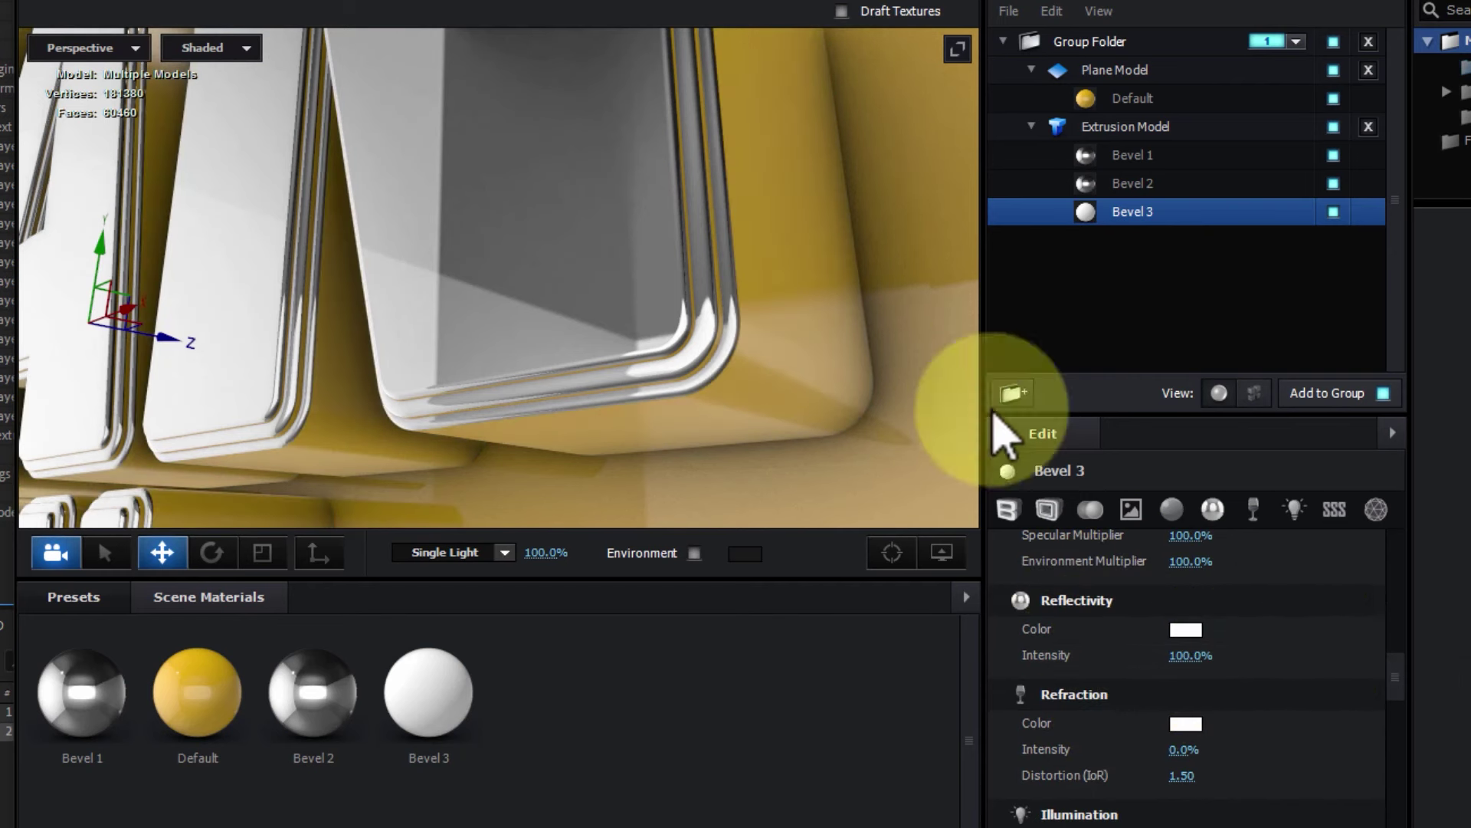
{"action": "mouse_move", "coordinate": [656, 300]}
{"action": "left_mouse_down"}
{"action": "mouse_move", "coordinate": [782, 330]}
{"action": "mouse_move", "coordinate": [617, 322]}
{"action": "left_mouse_up"}
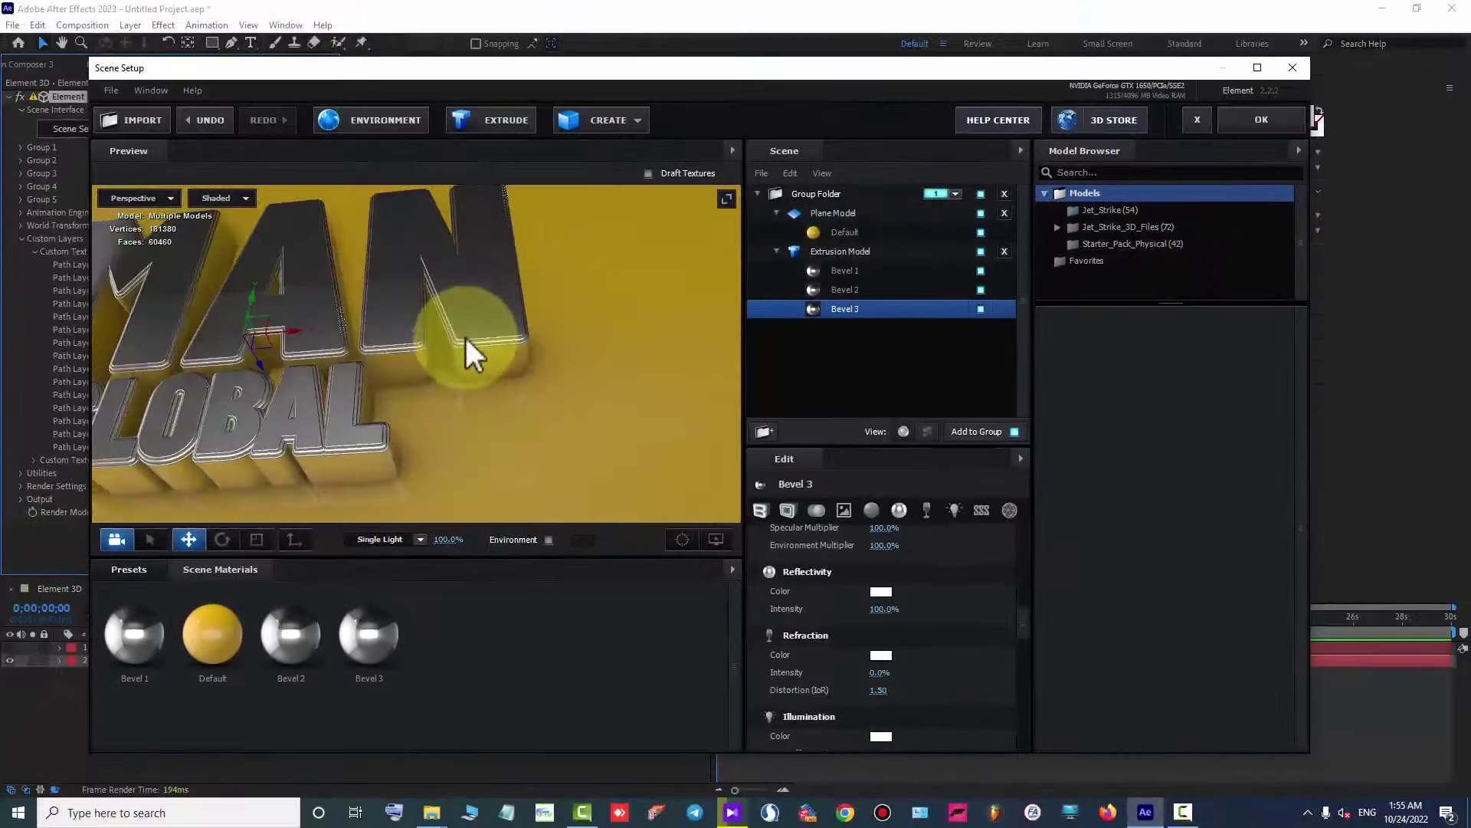
{"action": "mouse_move", "coordinate": [617, 322]}
{"action": "left_mouse_down"}
{"action": "mouse_move", "coordinate": [480, 347]}
{"action": "mouse_move", "coordinate": [491, 354]}
{"action": "left_mouse_up"}
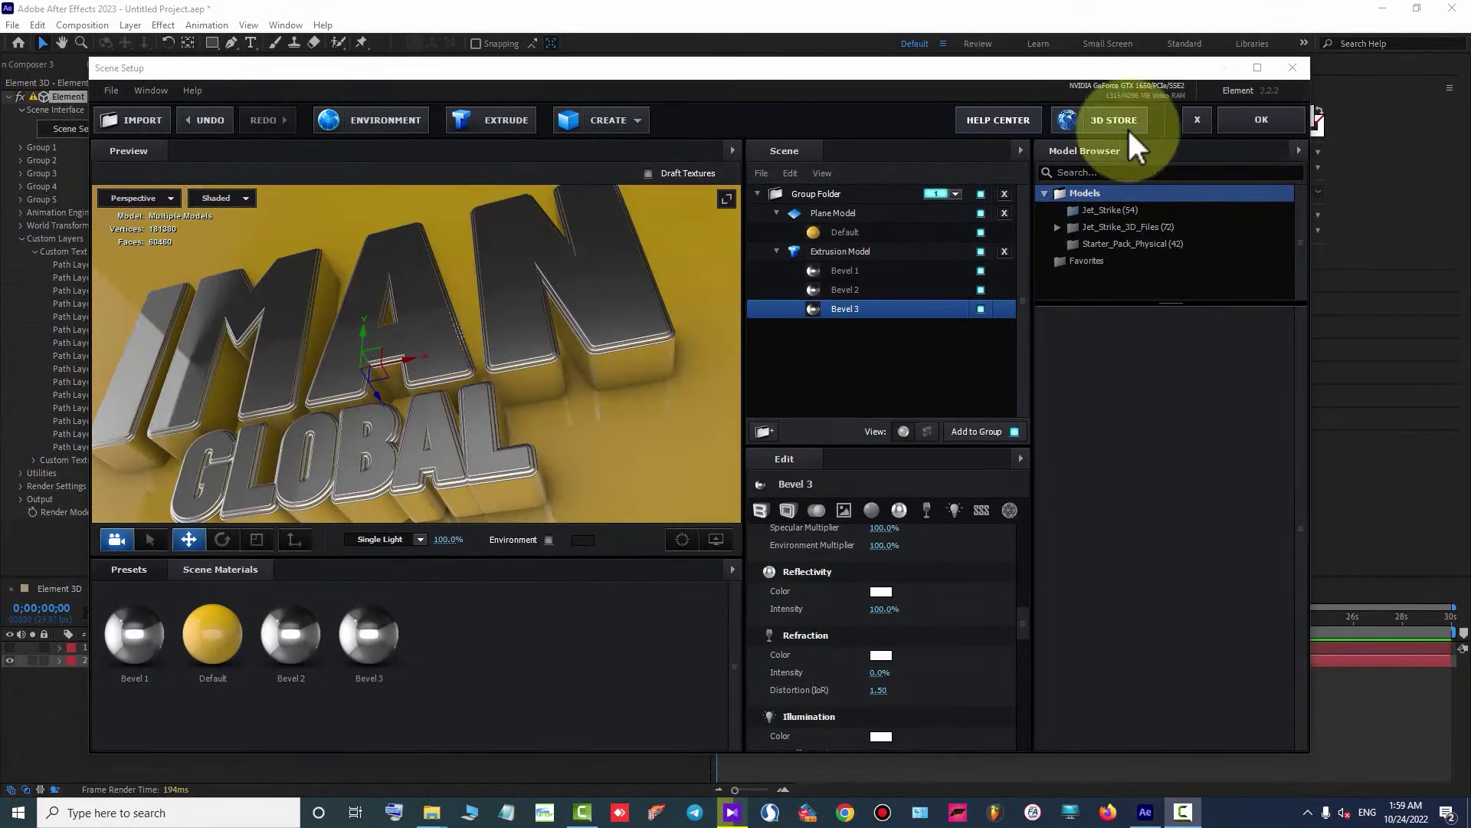
Close Scene Setup and add a new camera layer, Camera 1, using the 28mm preset.
{"action": "left_click", "coordinate": [1257, 119]}
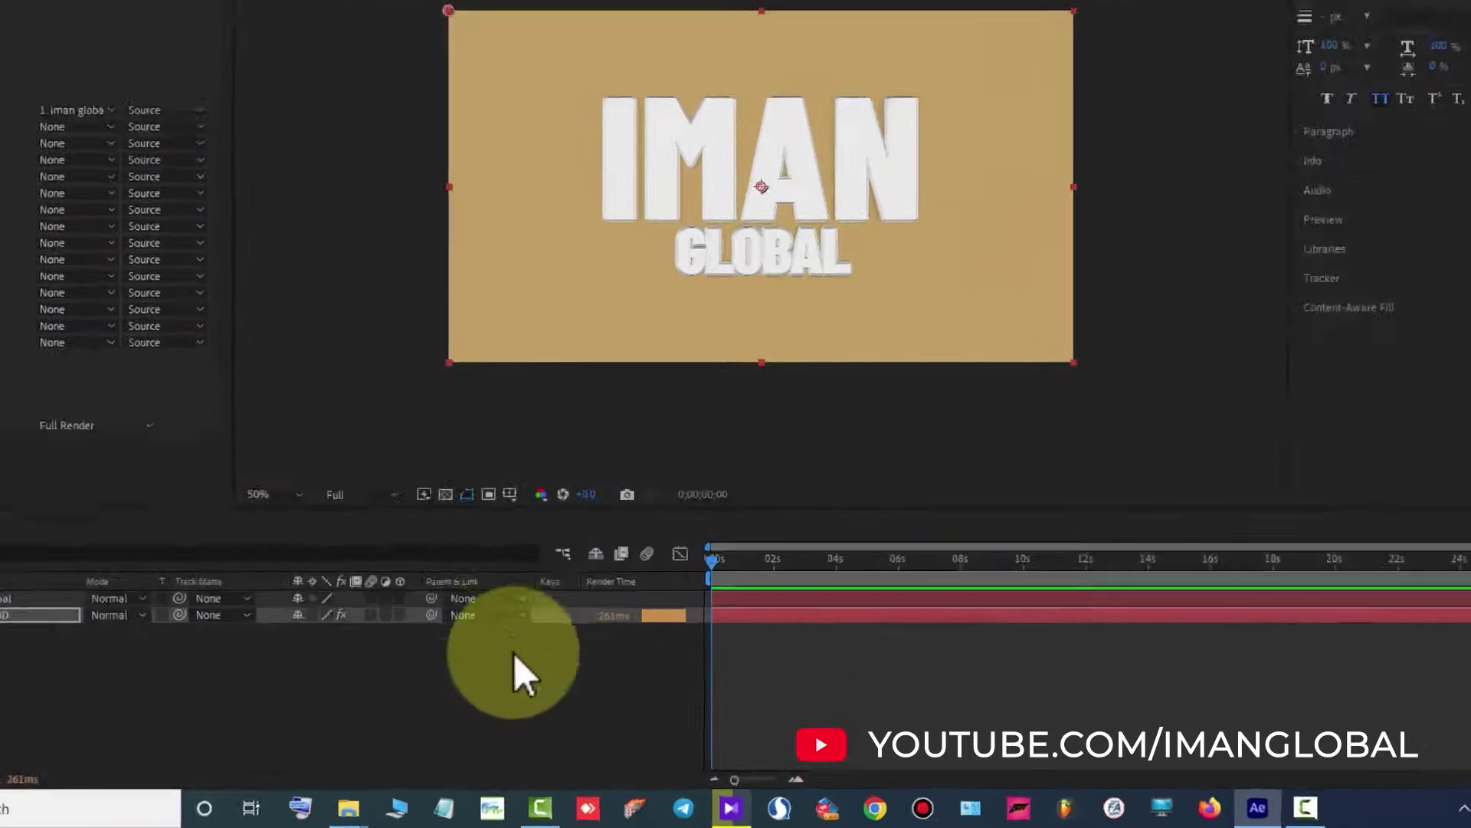
{"action": "right_click", "coordinate": [568, 710]}
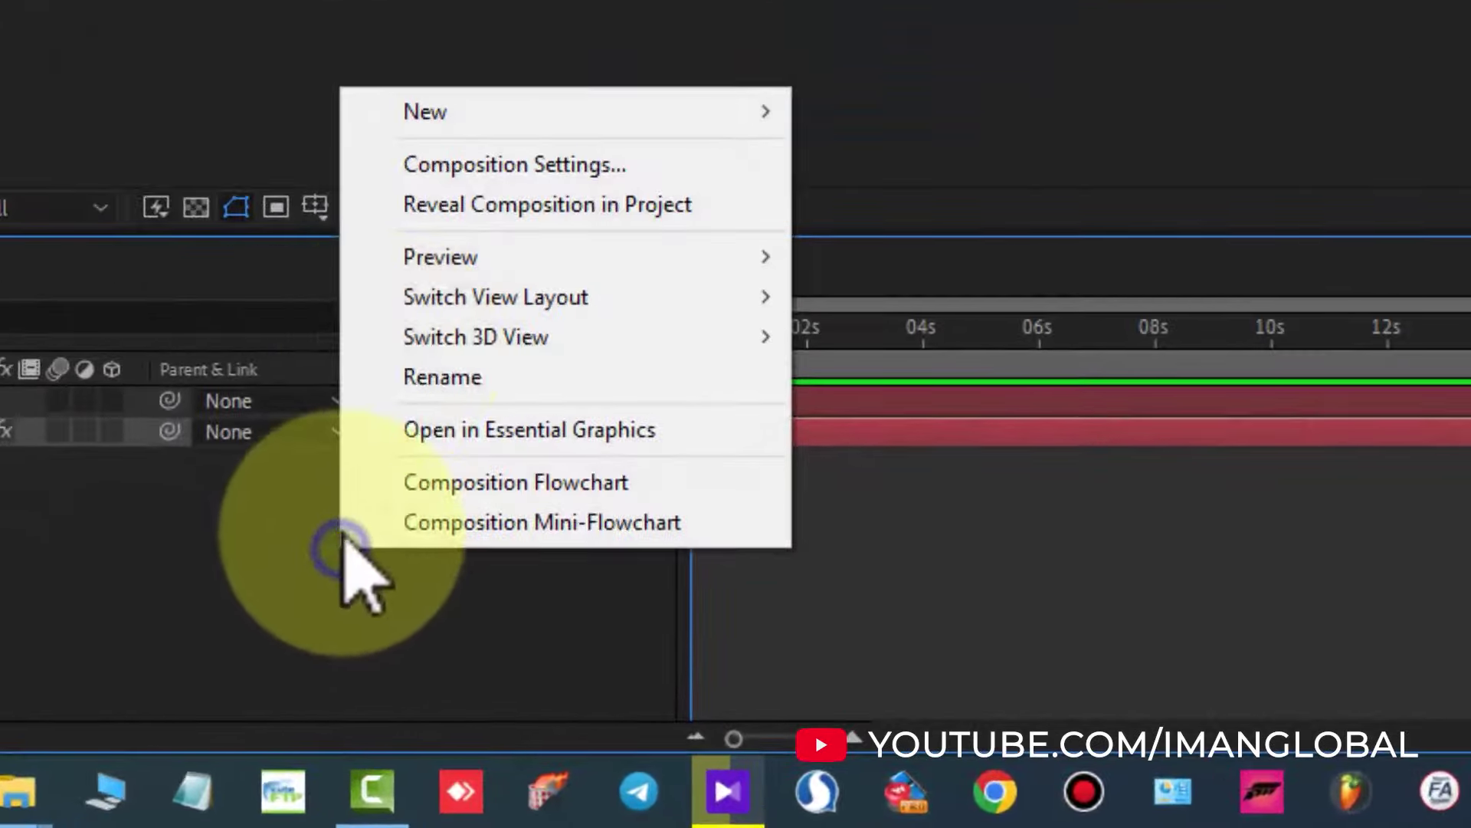
{"action": "left_click", "coordinate": [525, 90]}
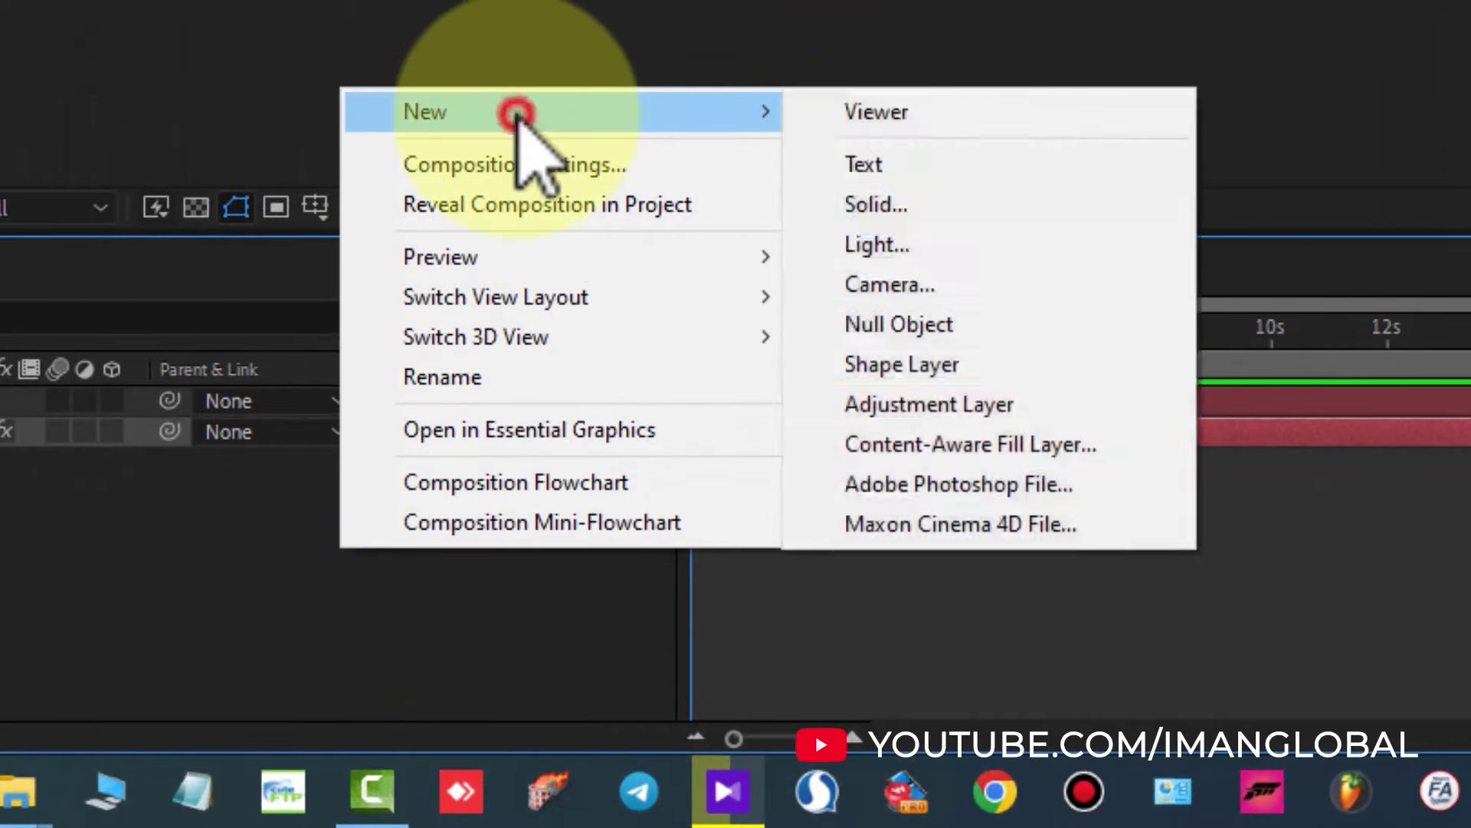
{"action": "left_click", "coordinate": [879, 279]}
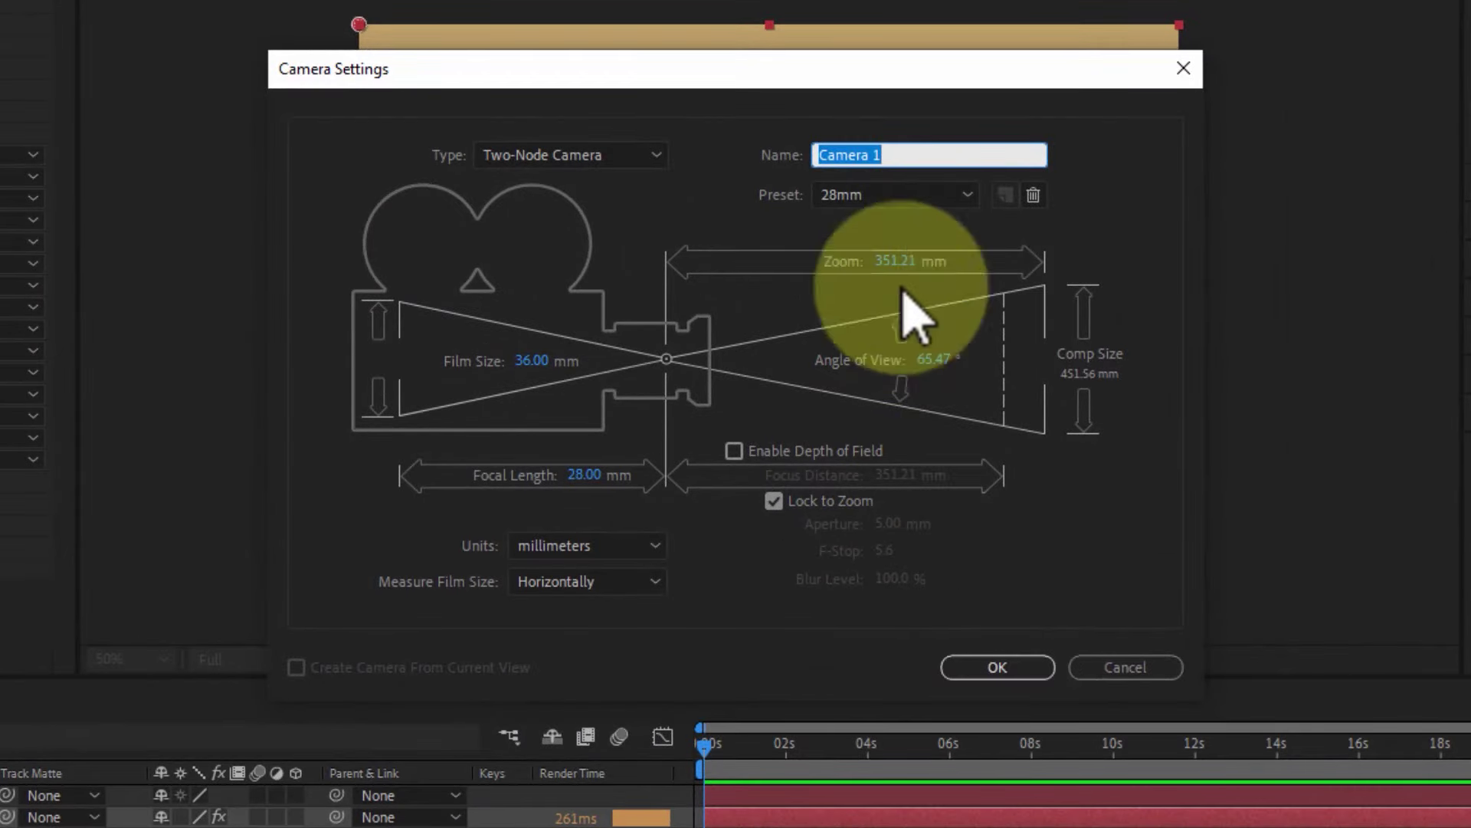
{"action": "left_click", "coordinate": [904, 196]}
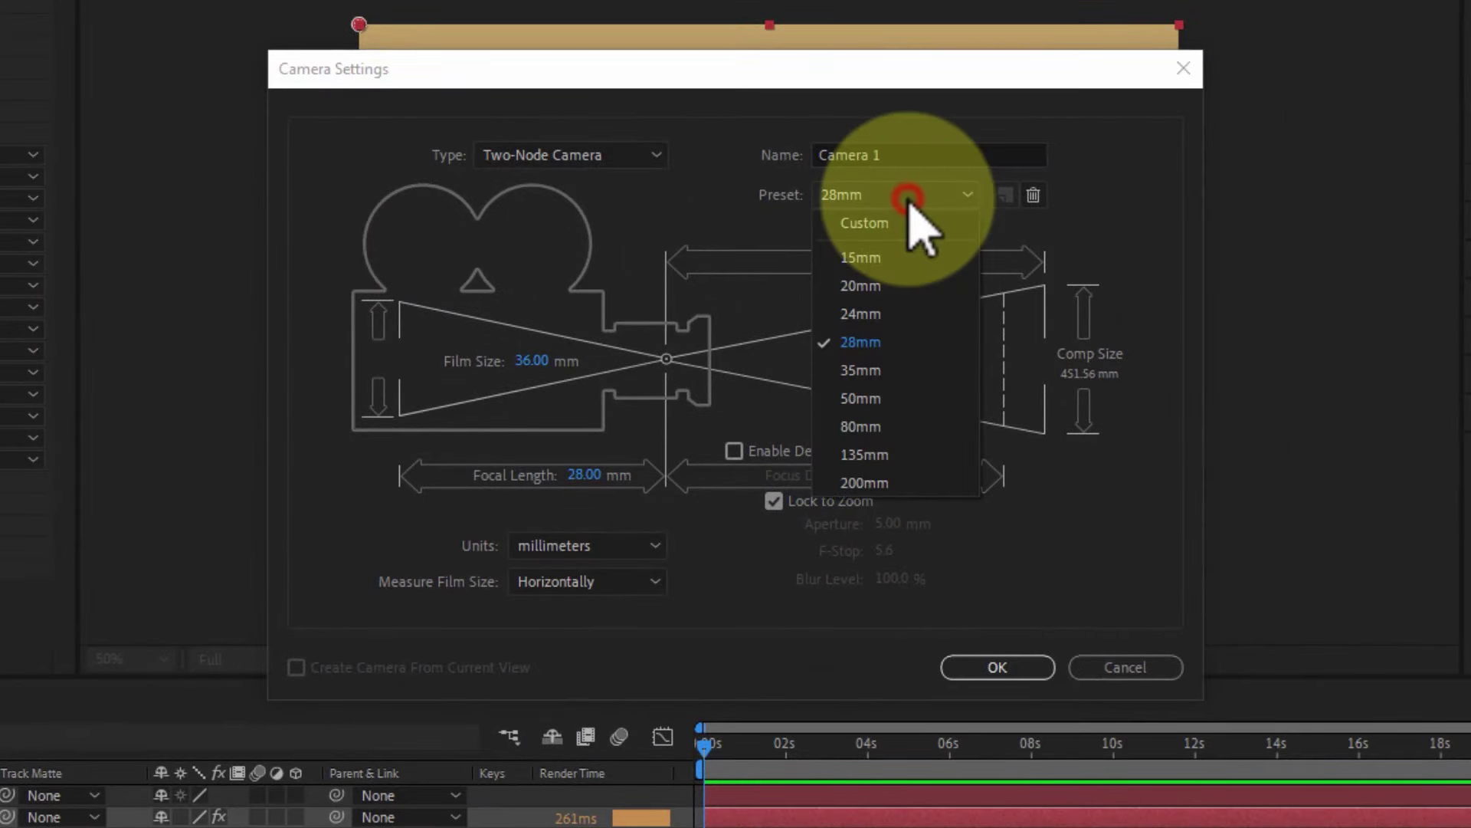
{"action": "left_click", "coordinate": [876, 341]}
{"action": "left_click", "coordinate": [998, 669]}
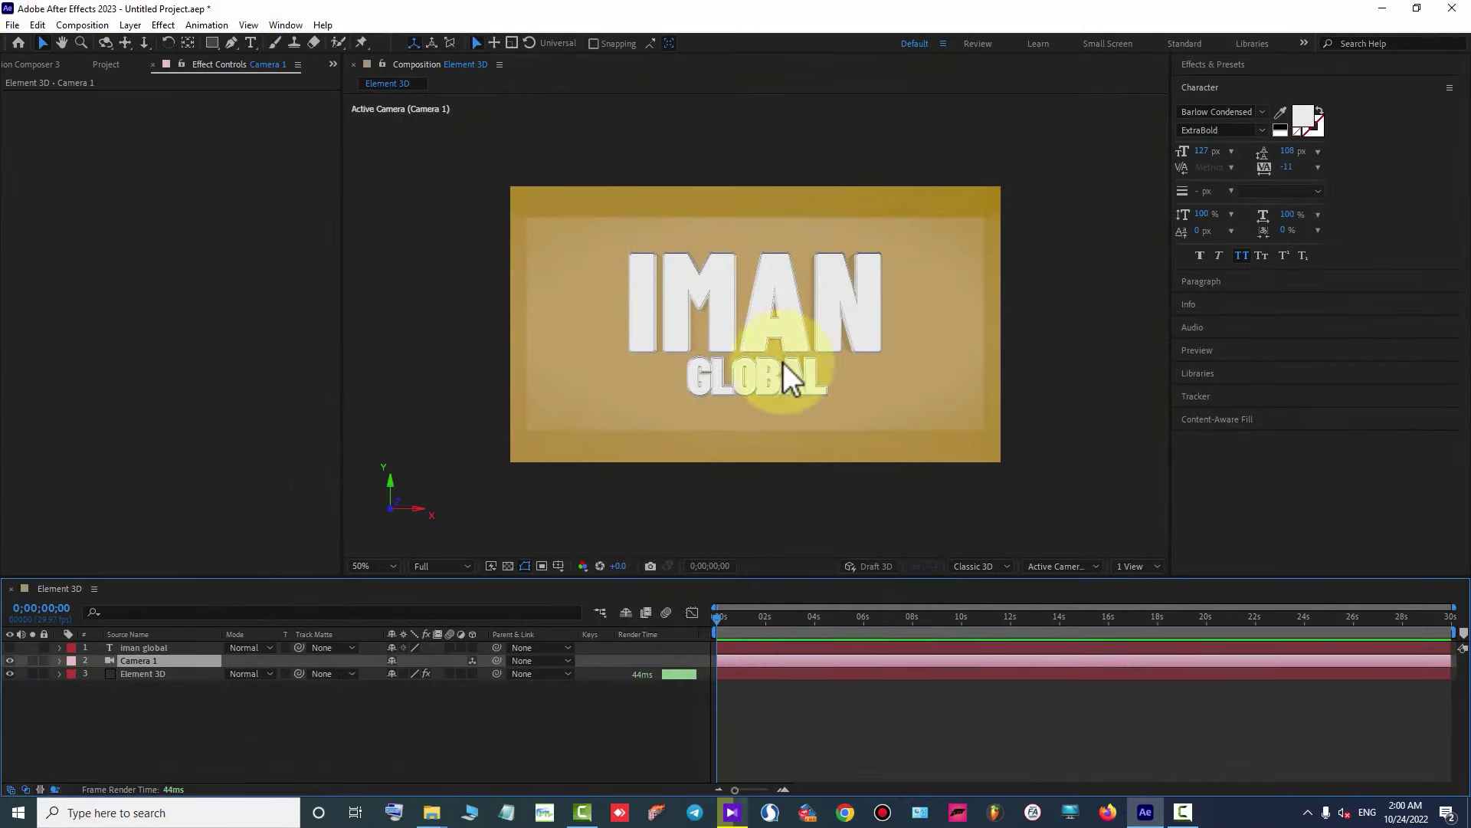
Orbit, dolly and track Camera 1 for a closer, tilted view of IMAN GLOBAL.
{"action": "scroll", "coordinate": [834, 311], "scroll_direction": "up", "scroll_amount": 2}
{"action": "key", "text": "c"}
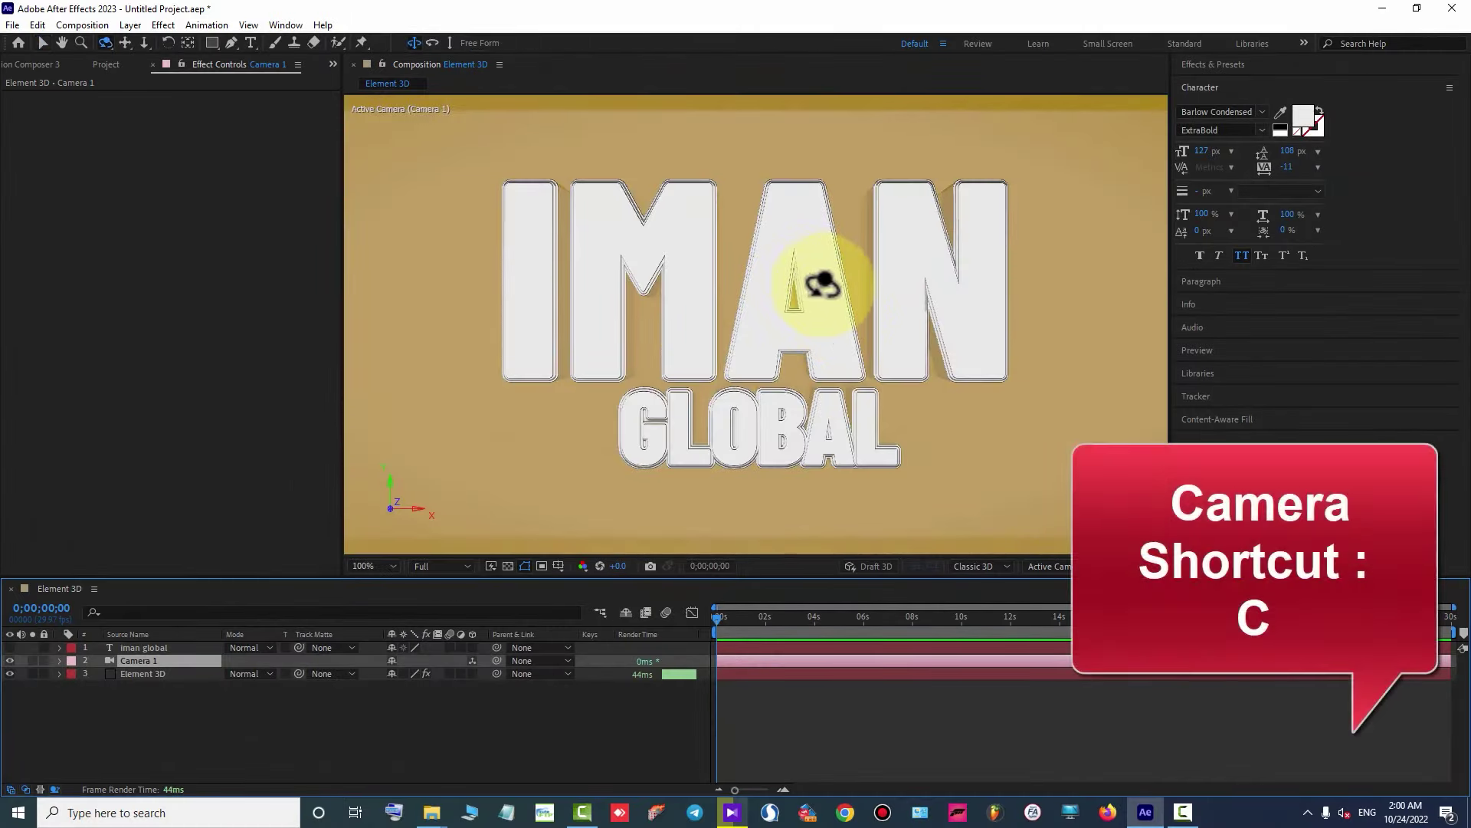
{"action": "mouse_move", "coordinate": [805, 276]}
{"action": "left_mouse_down"}
{"action": "mouse_move", "coordinate": [878, 222]}
{"action": "mouse_move", "coordinate": [861, 204]}
{"action": "mouse_move", "coordinate": [872, 186]}
{"action": "mouse_move", "coordinate": [841, 171]}
{"action": "mouse_move", "coordinate": [811, 215]}
{"action": "left_mouse_up"}
{"action": "key", "text": "c"}
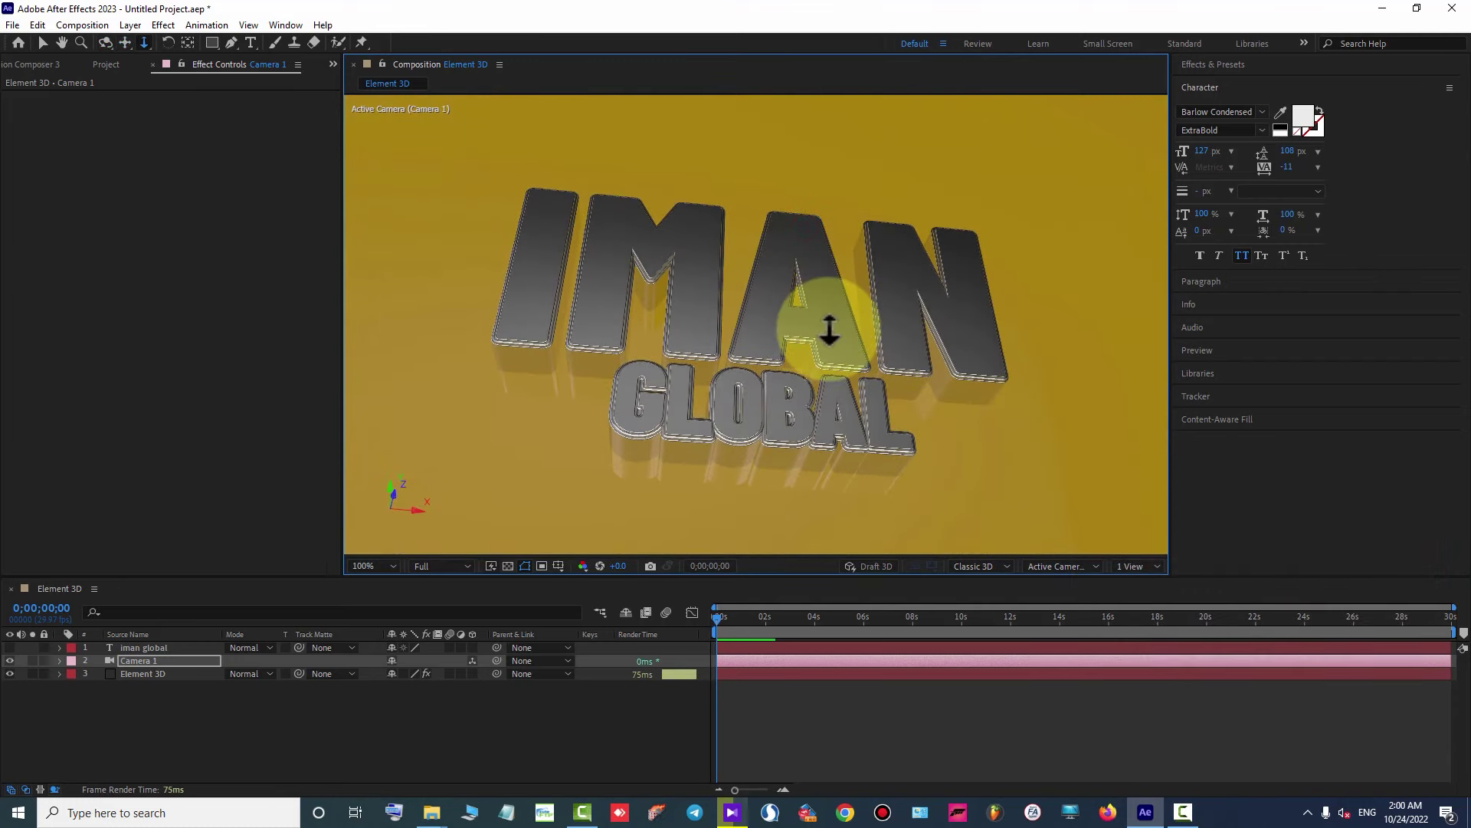
{"action": "left_click_drag", "start_coordinate": [834, 322], "coordinate": [849, 272]}
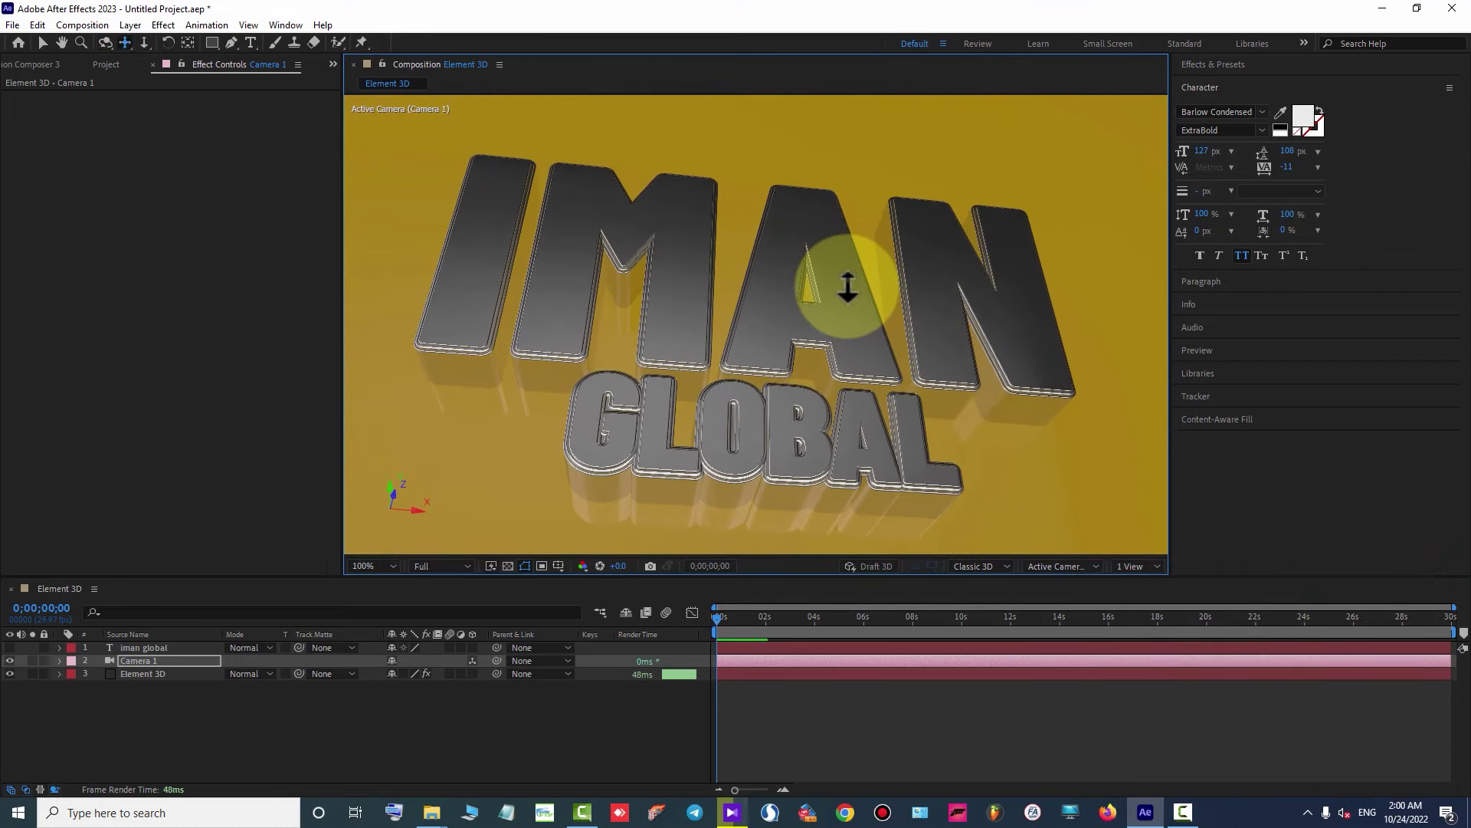
{"action": "left_click_drag", "start_coordinate": [848, 287], "coordinate": [857, 263]}
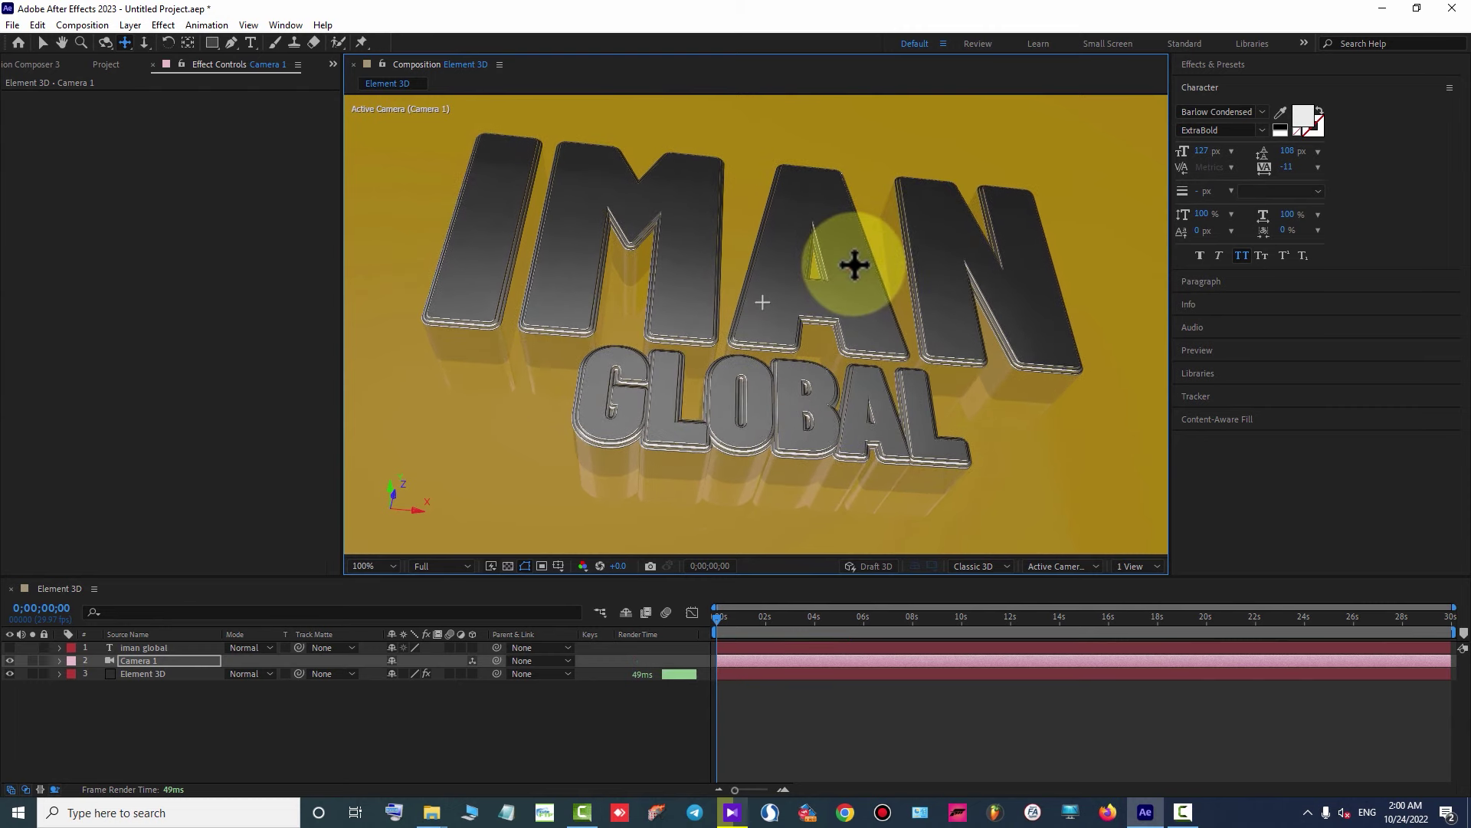
{"action": "left_click", "coordinate": [182, 675]}
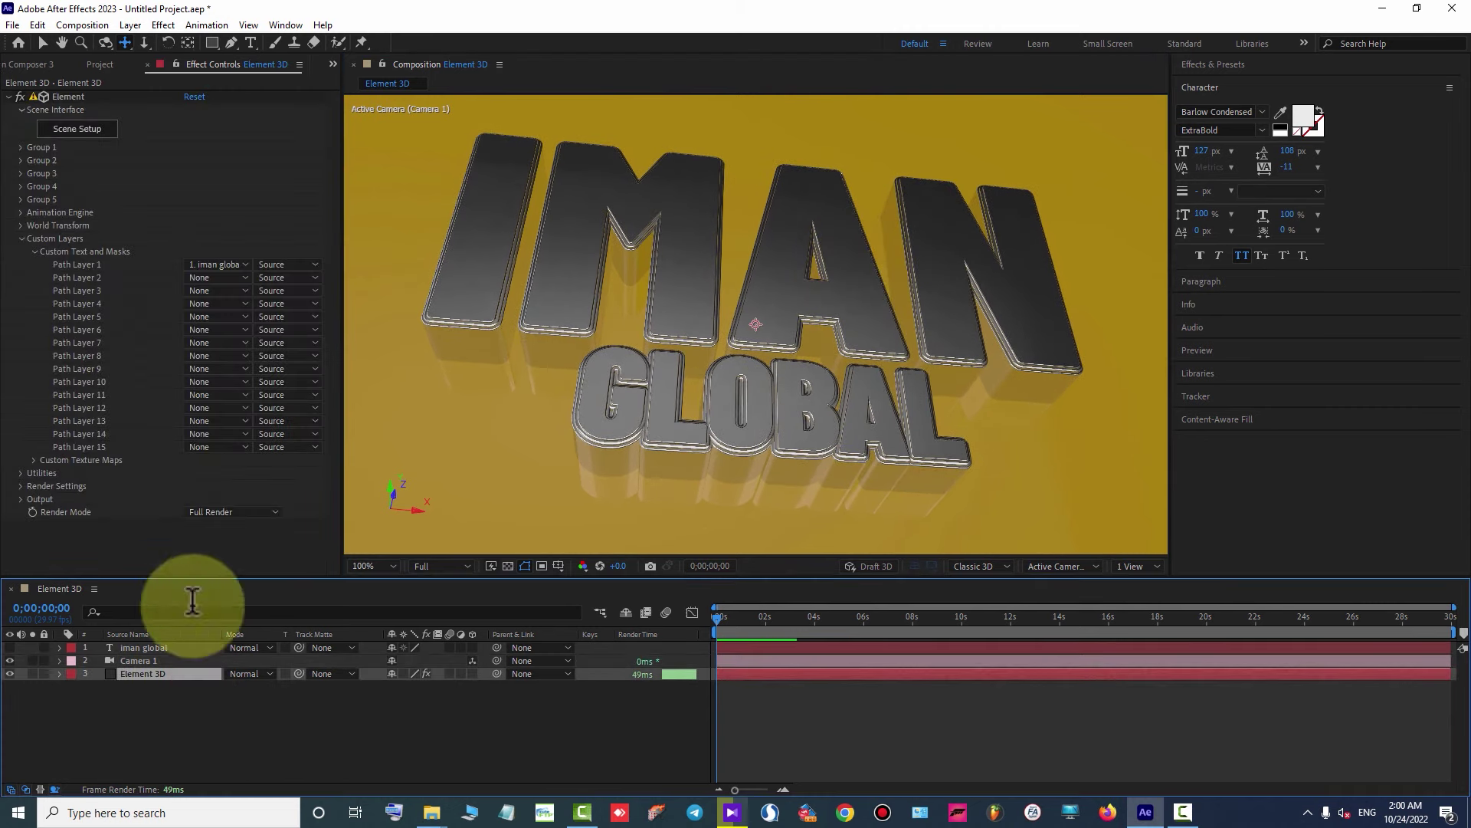
Enable Ambient Occlusion in Element's Render Settings with SSAO Intensity 5.0 and SSAO Radius 4.0.
{"action": "left_click", "coordinate": [21, 238]}
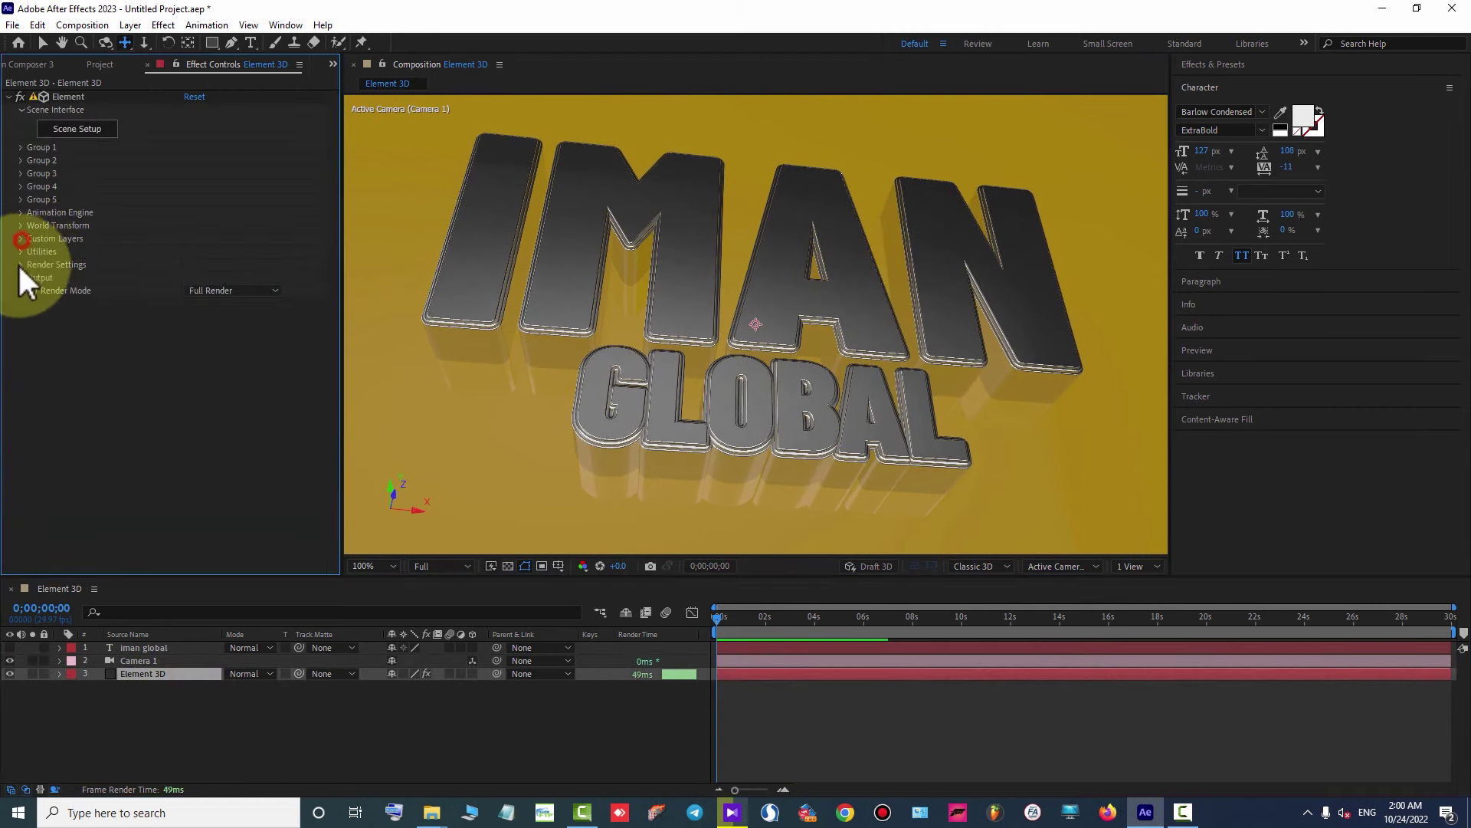
{"action": "left_click", "coordinate": [20, 264]}
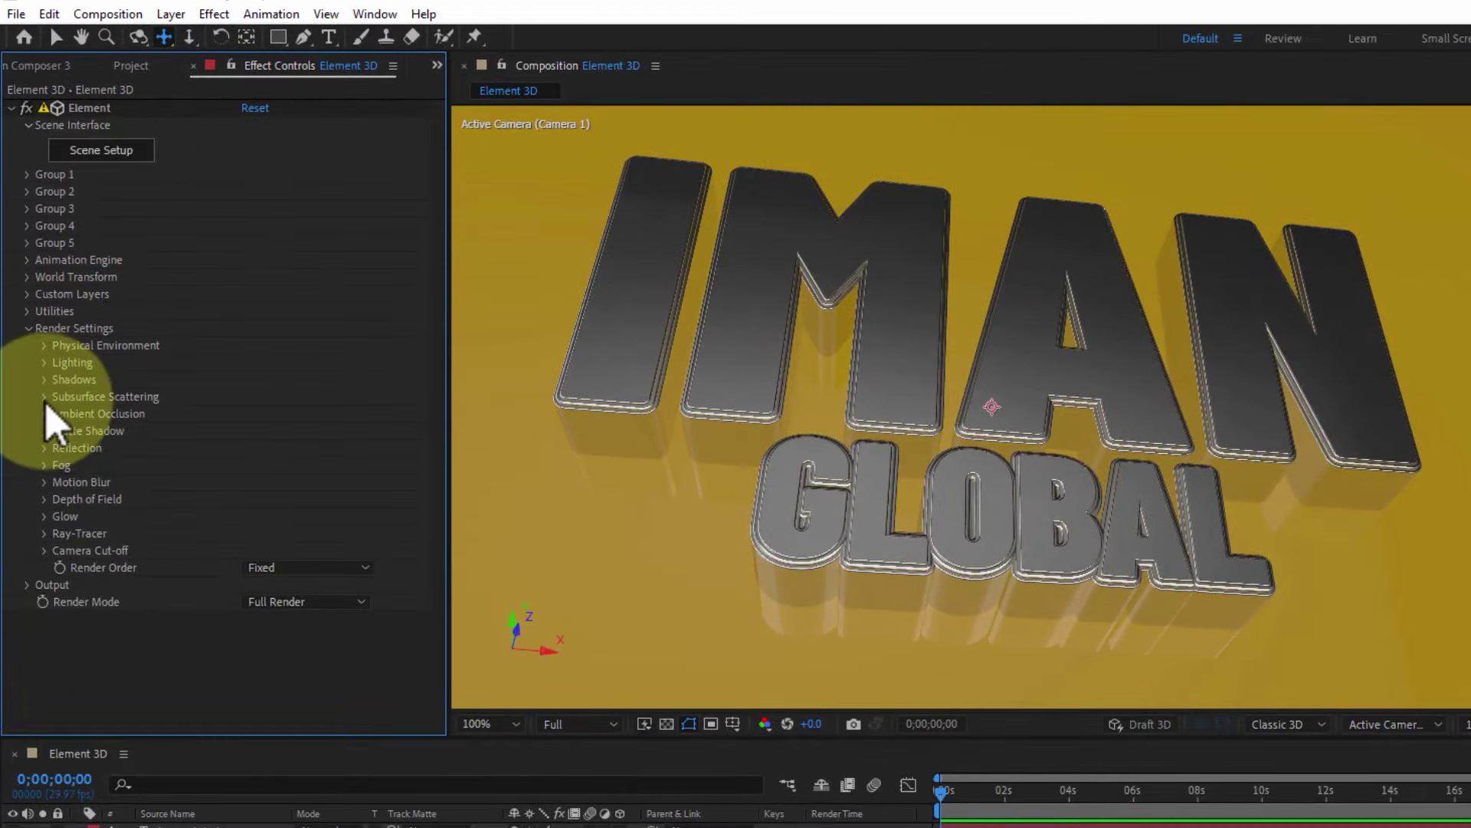
{"action": "left_click", "coordinate": [44, 415]}
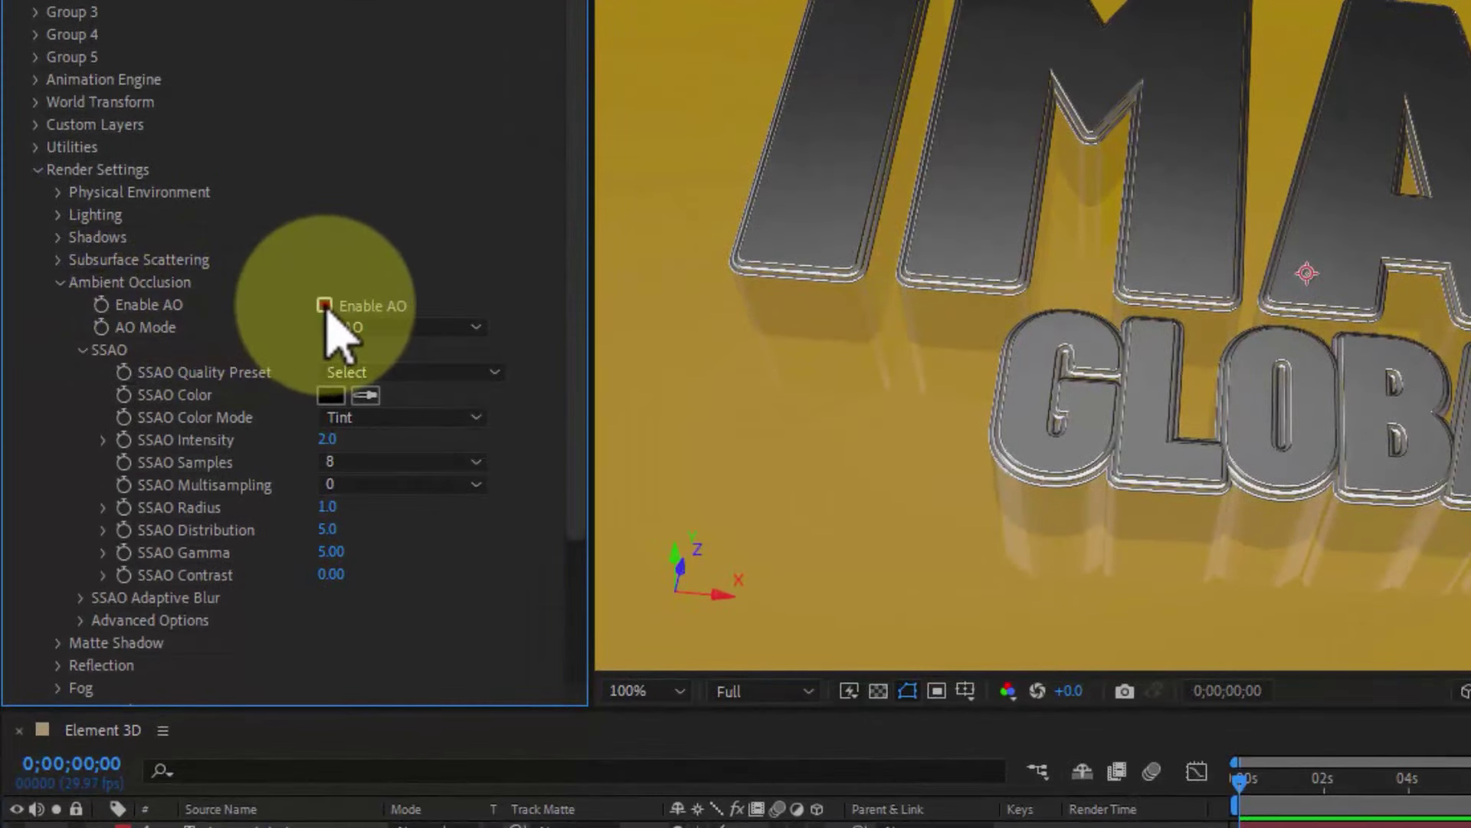
{"action": "left_click", "coordinate": [324, 305]}
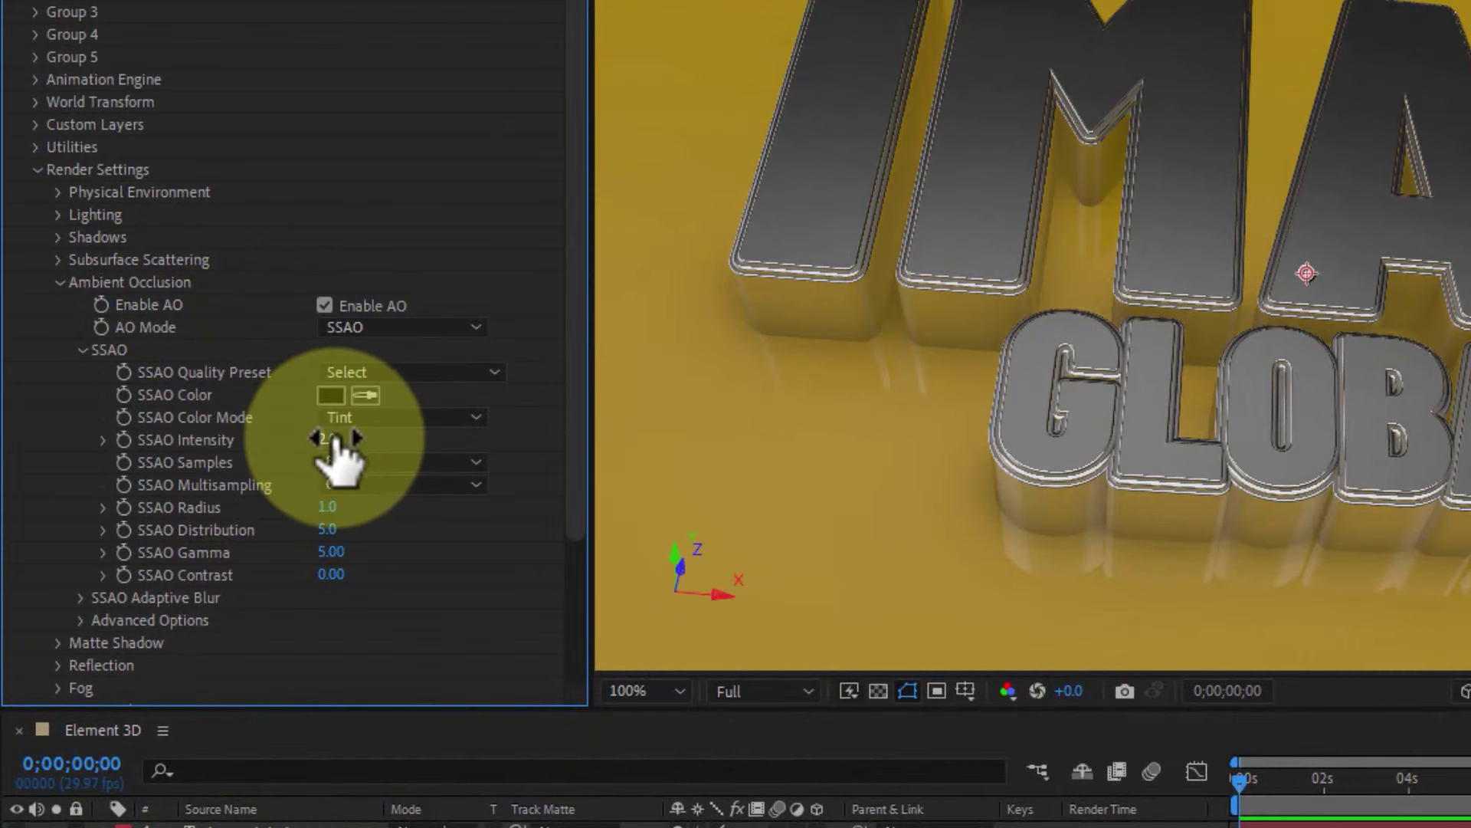
{"action": "left_click", "coordinate": [335, 438]}
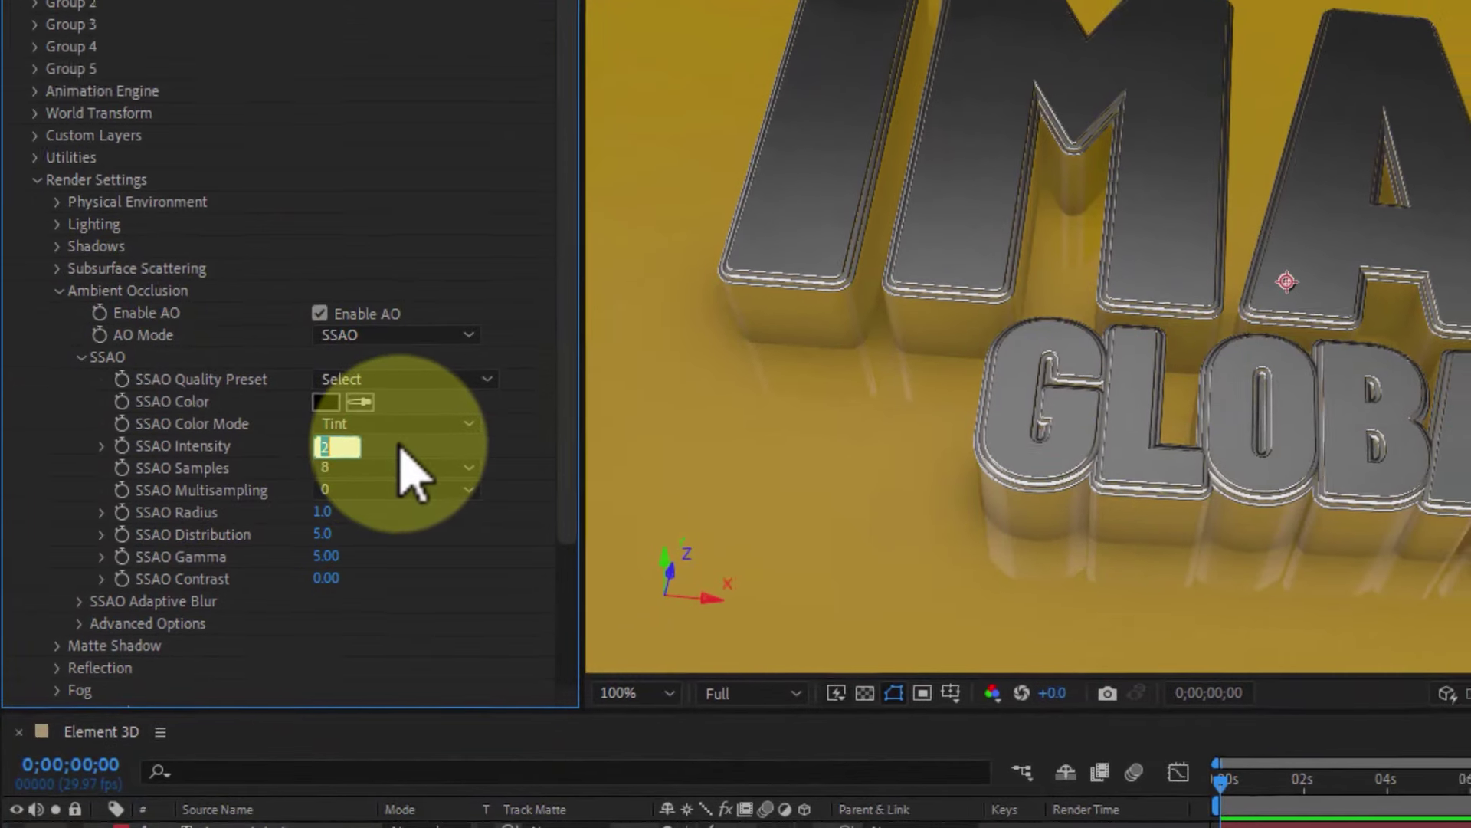
{"action": "type", "text": "5"}
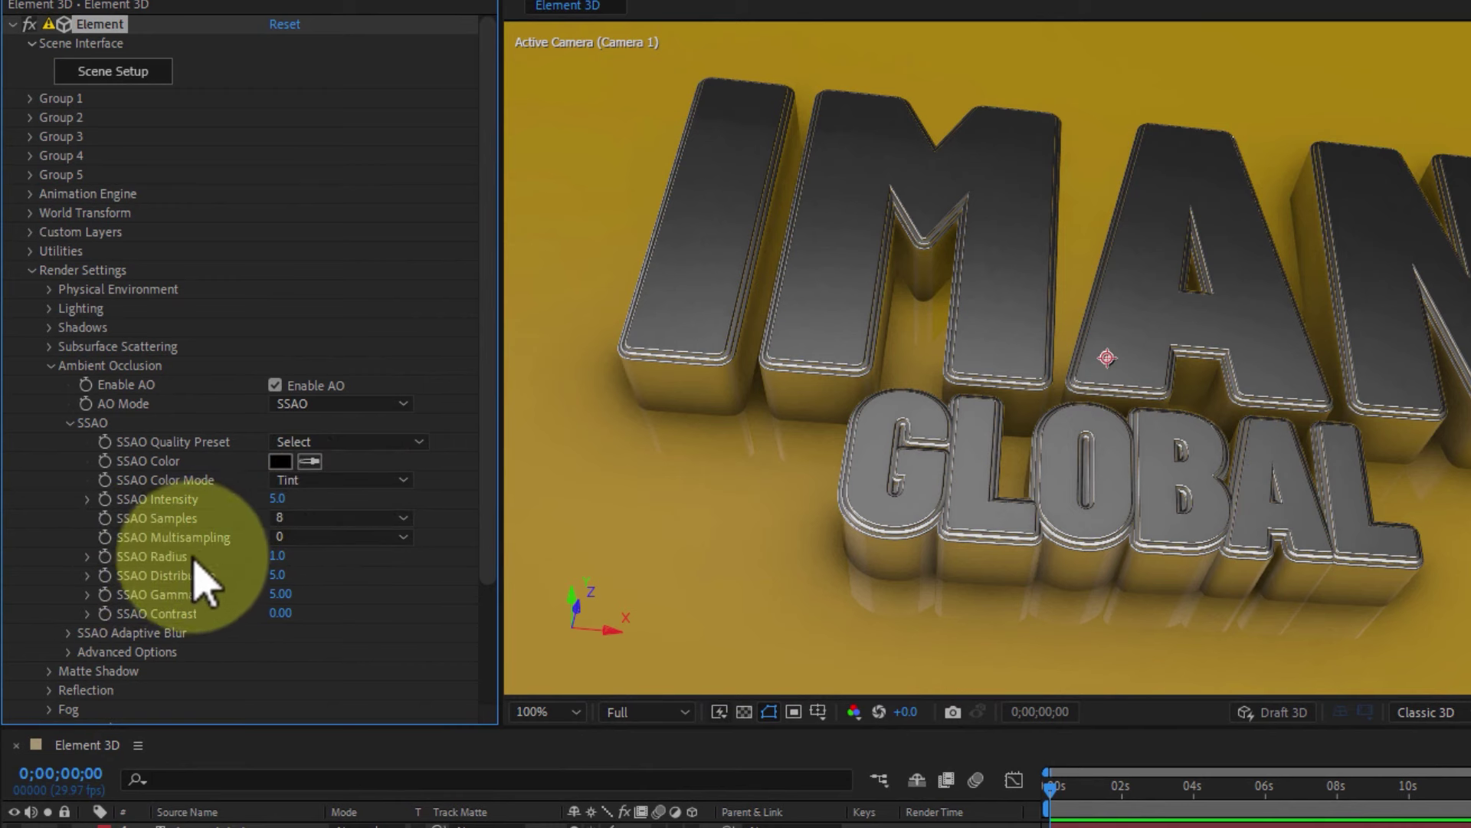
{"action": "left_click", "coordinate": [284, 555]}
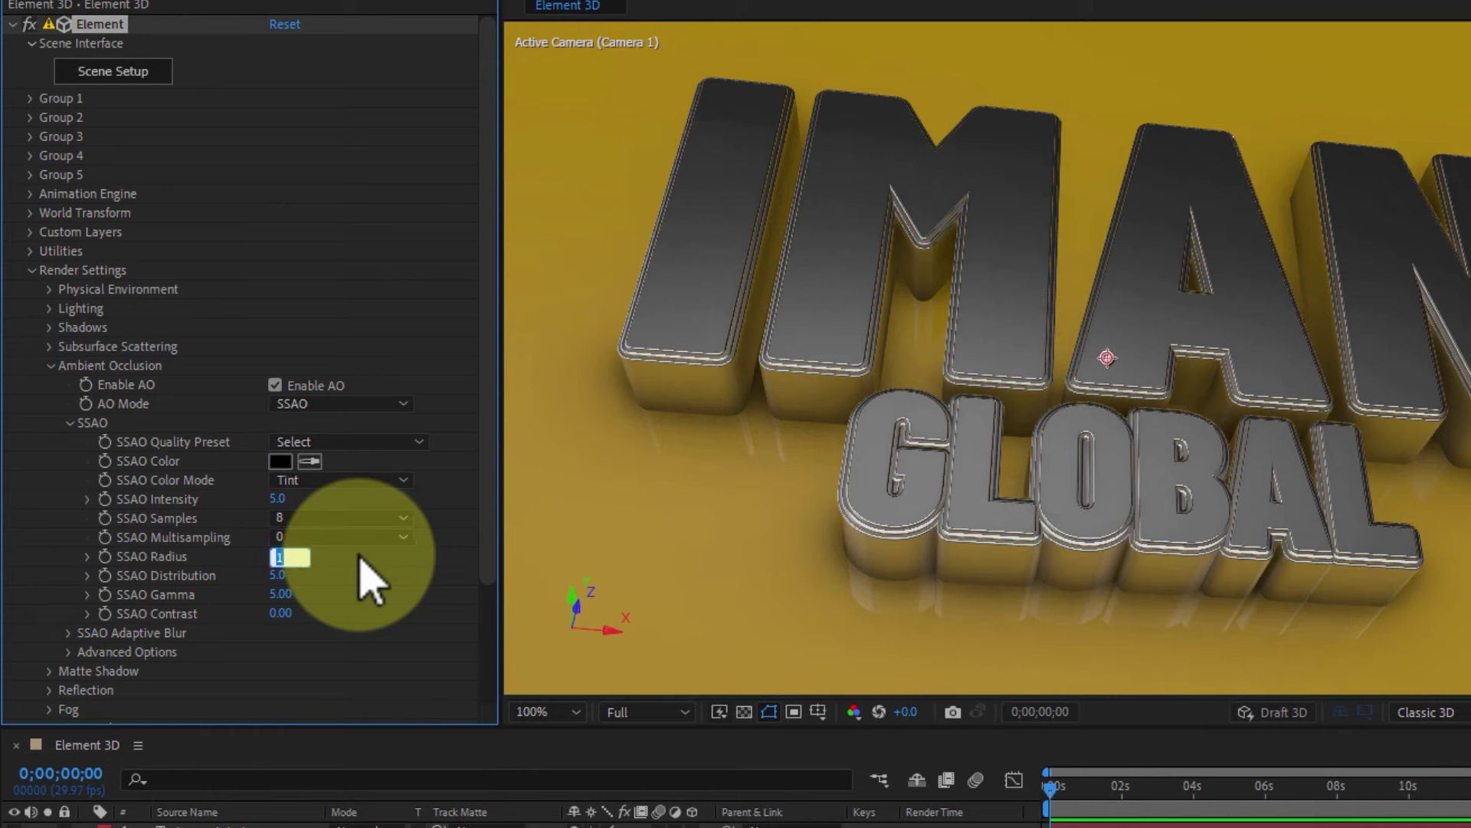
{"action": "type", "text": "3"}
{"action": "type", "text": "4"}
{"action": "key", "text": "Return"}
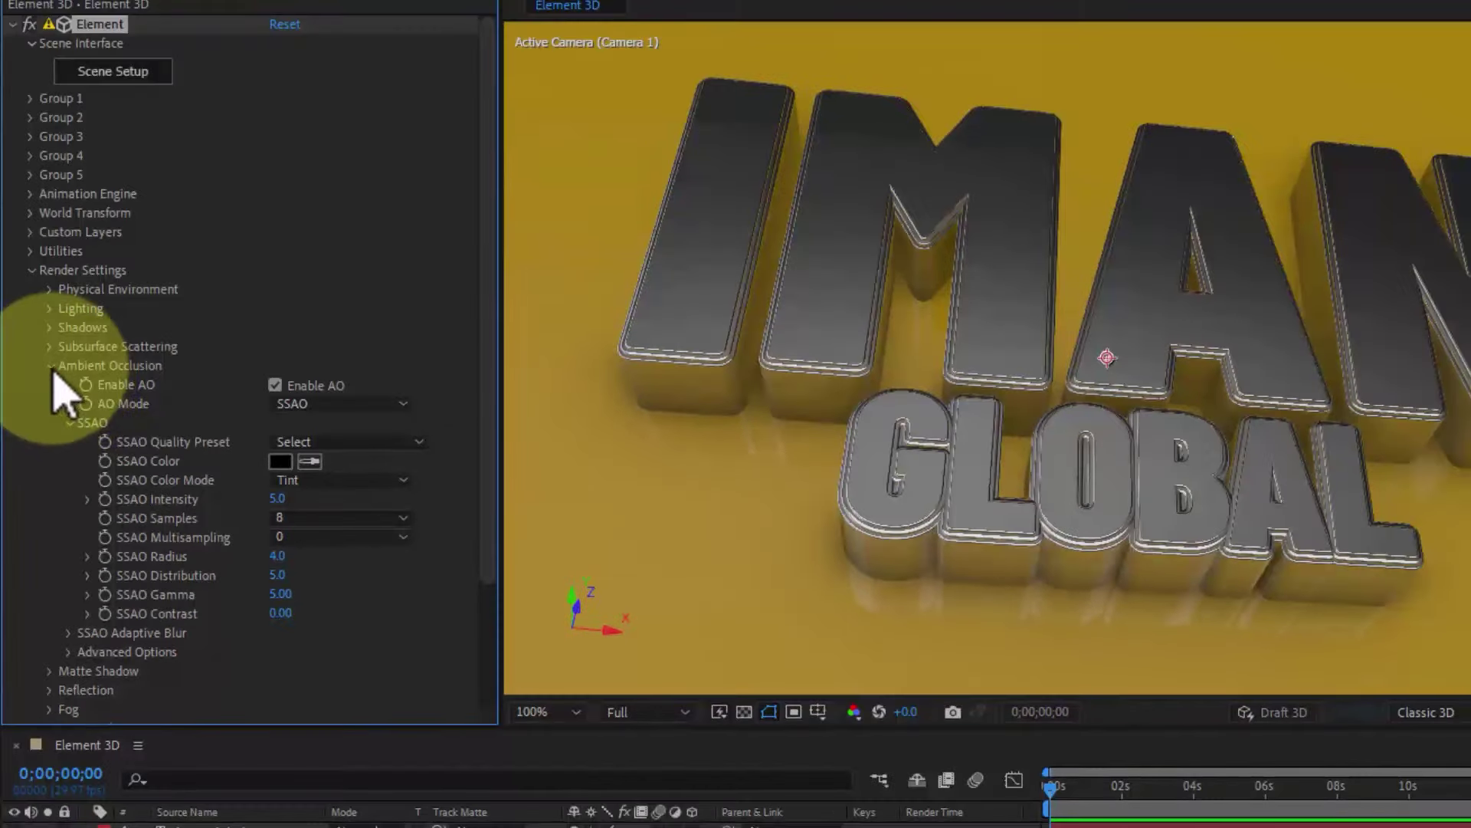
{"action": "left_click", "coordinate": [51, 366]}
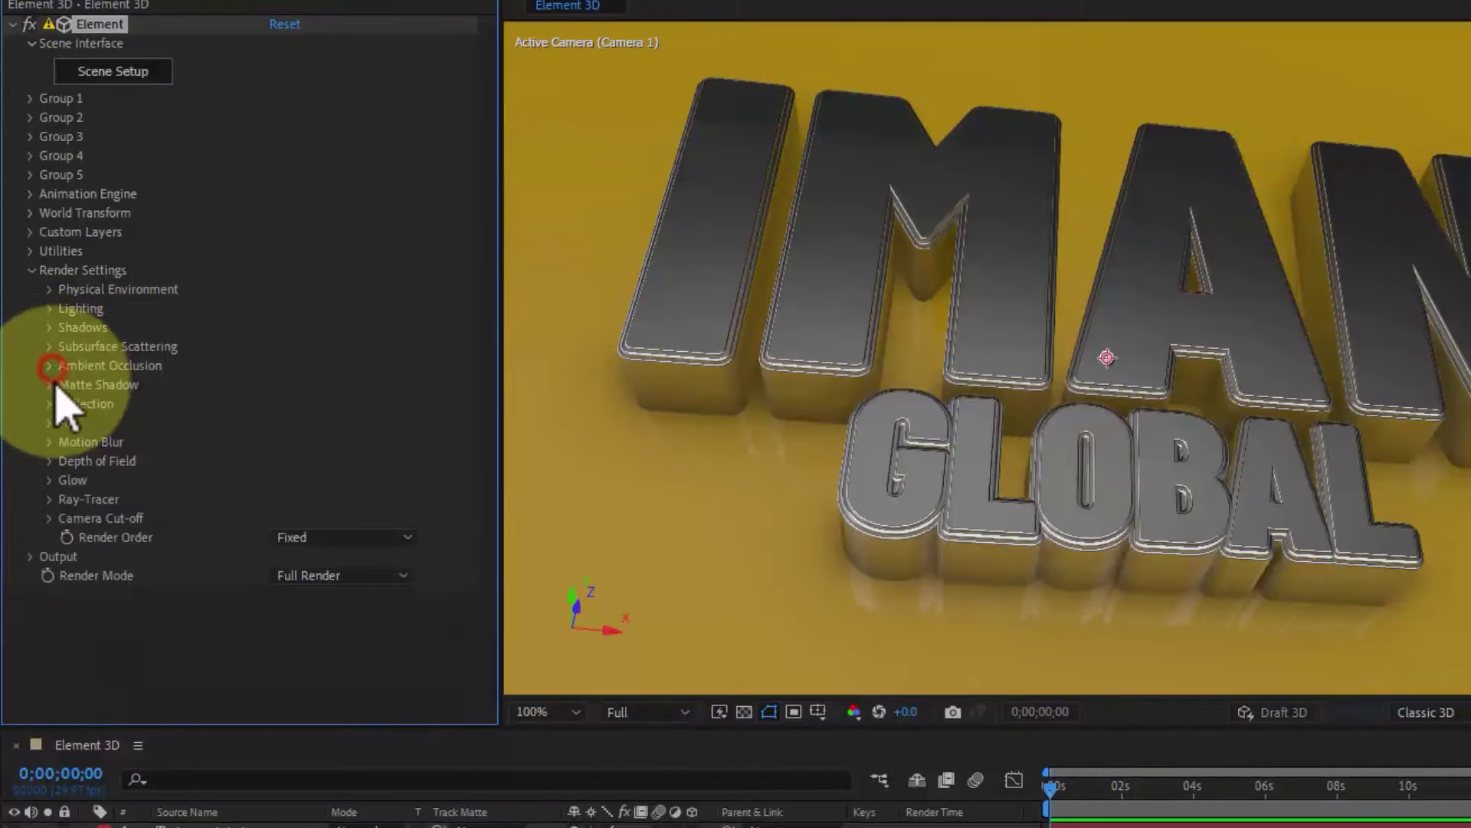
Set Physical Environment Exposure to 1.20 in Element's Render Settings.
{"action": "left_click", "coordinate": [48, 290]}
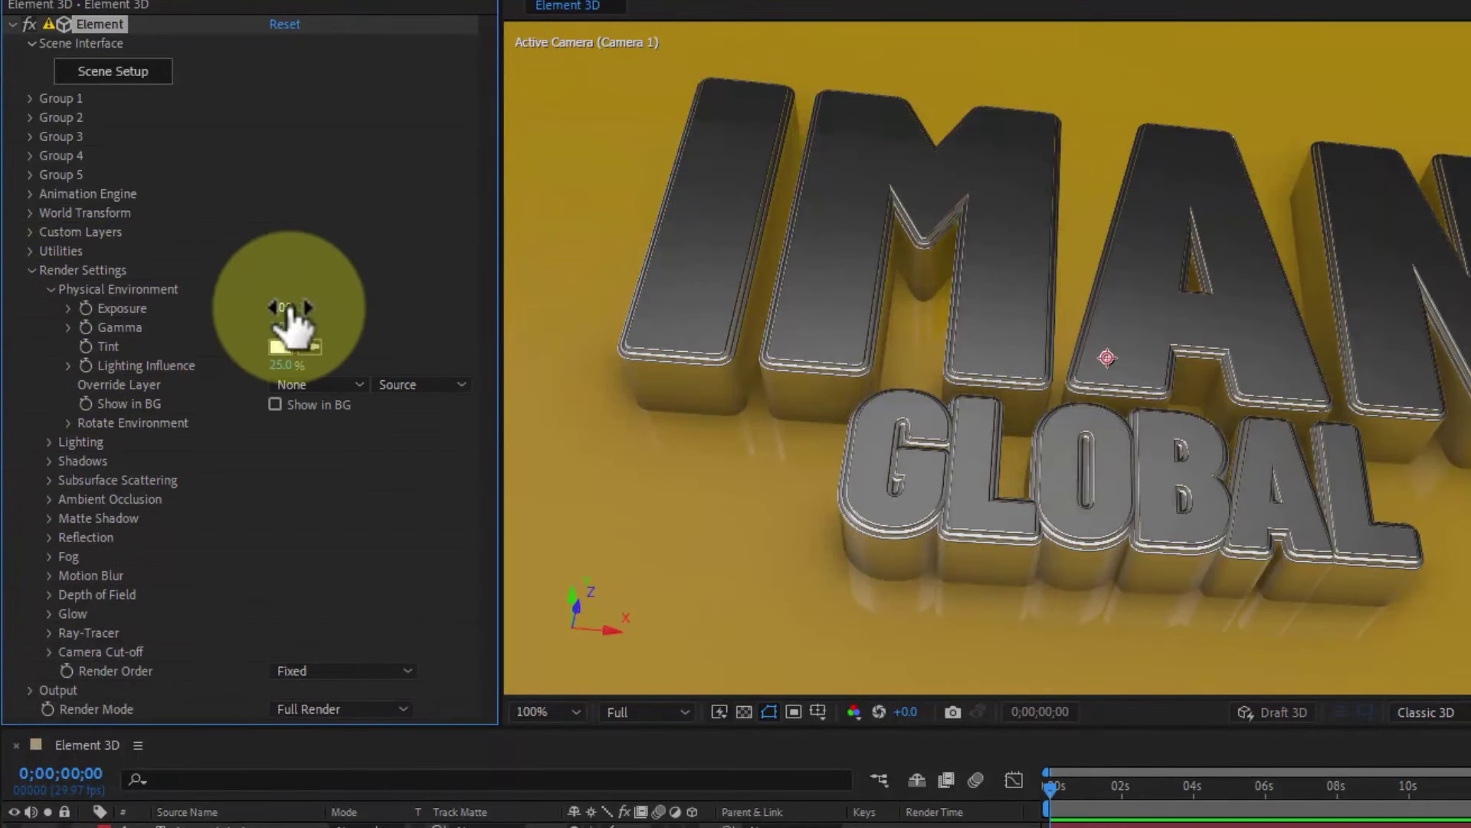
{"action": "left_click", "coordinate": [286, 308]}
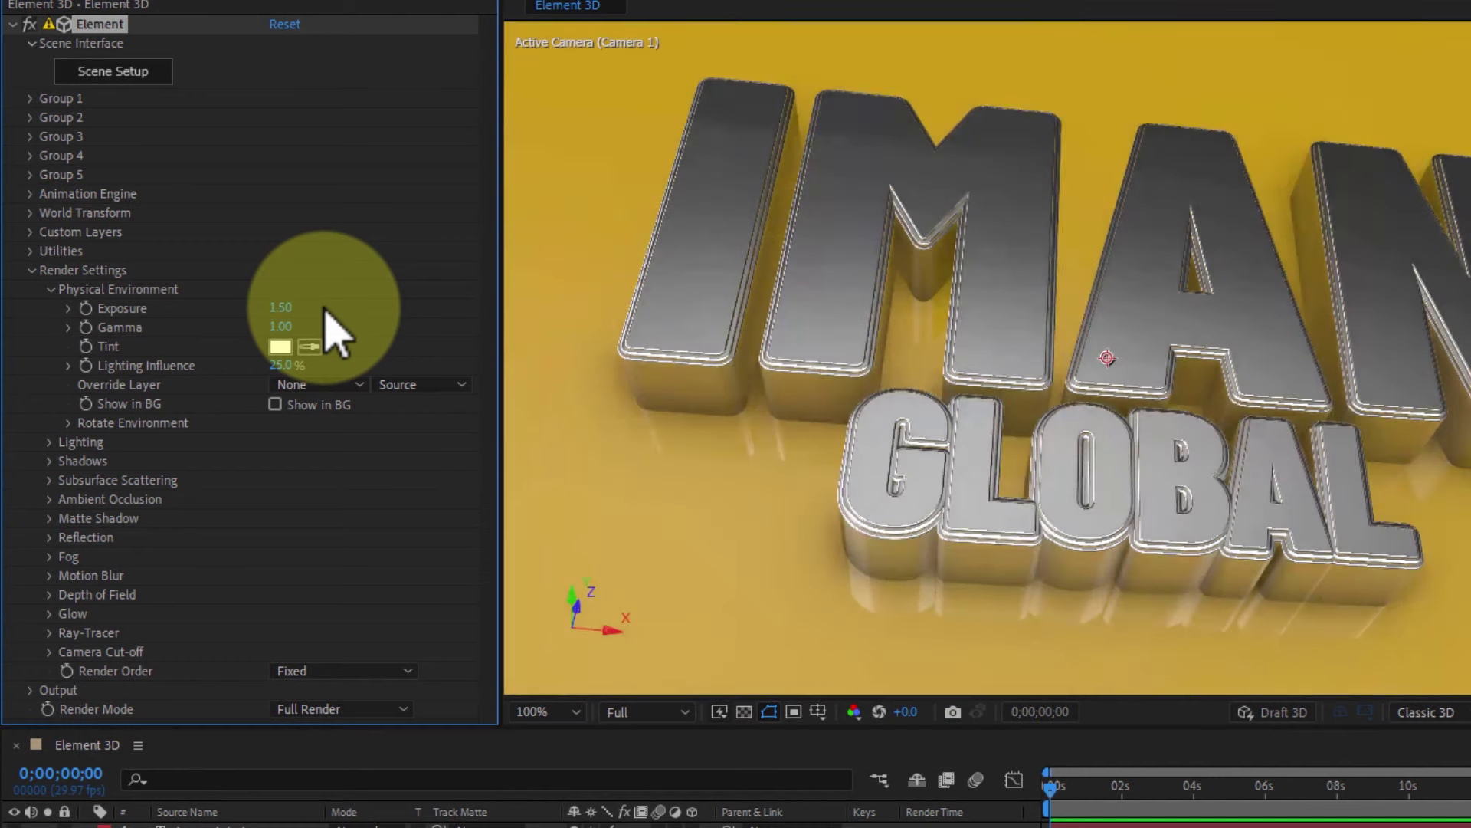
{"action": "left_click", "coordinate": [280, 308]}
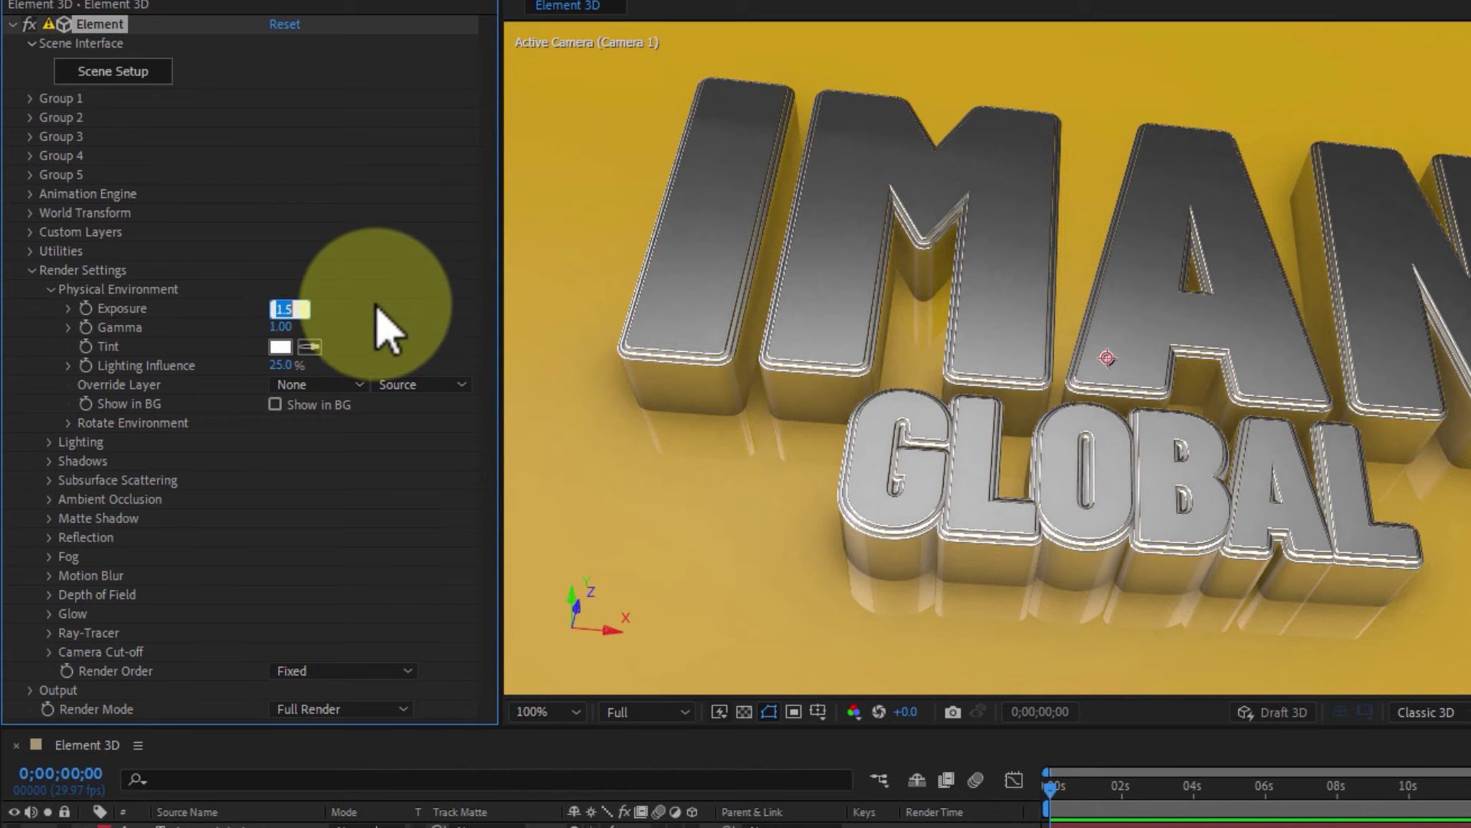
{"action": "type", "text": "1.2"}
{"action": "key", "text": "Return"}
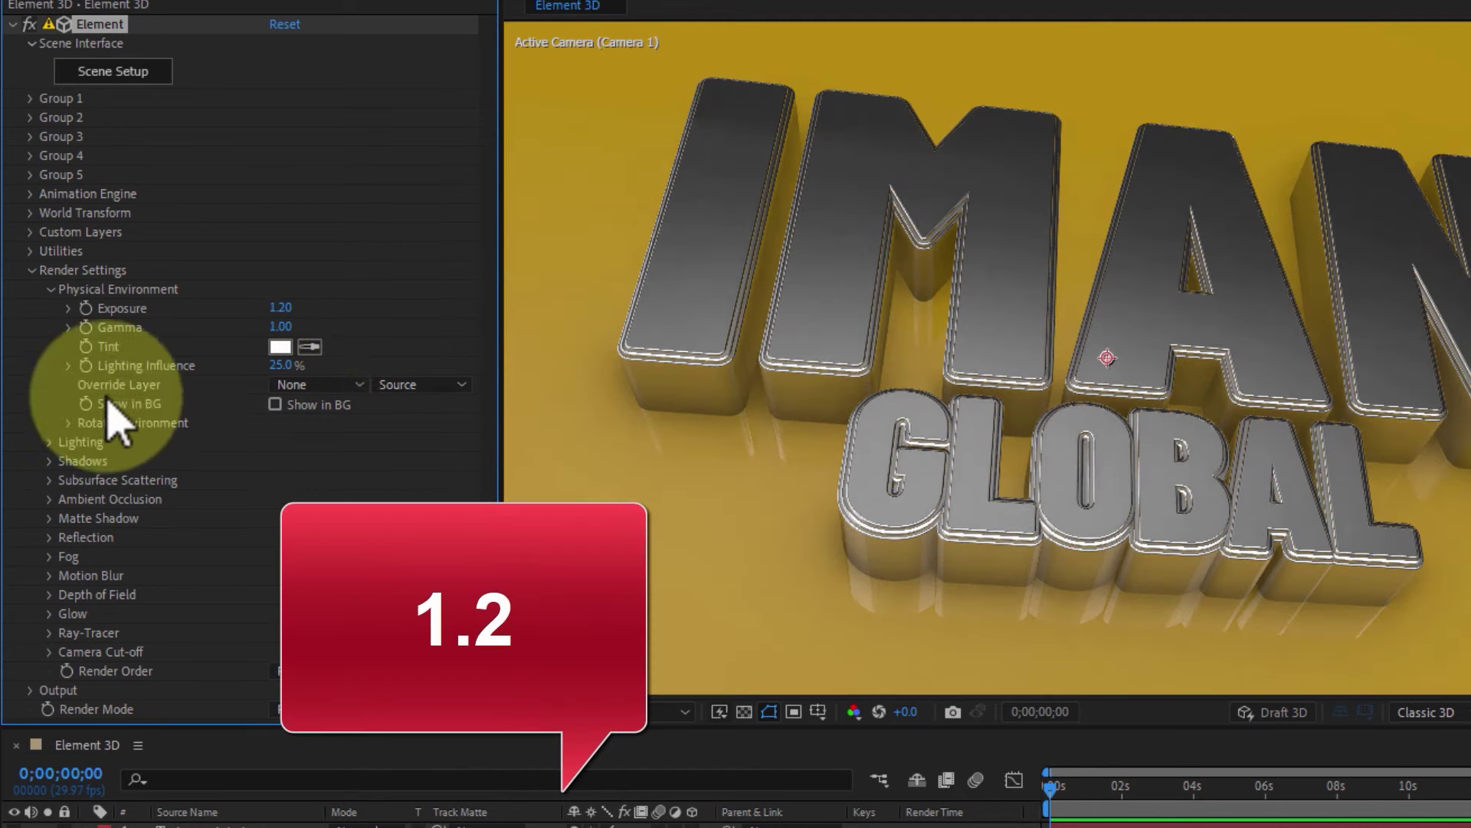
{"action": "left_click", "coordinate": [50, 289]}
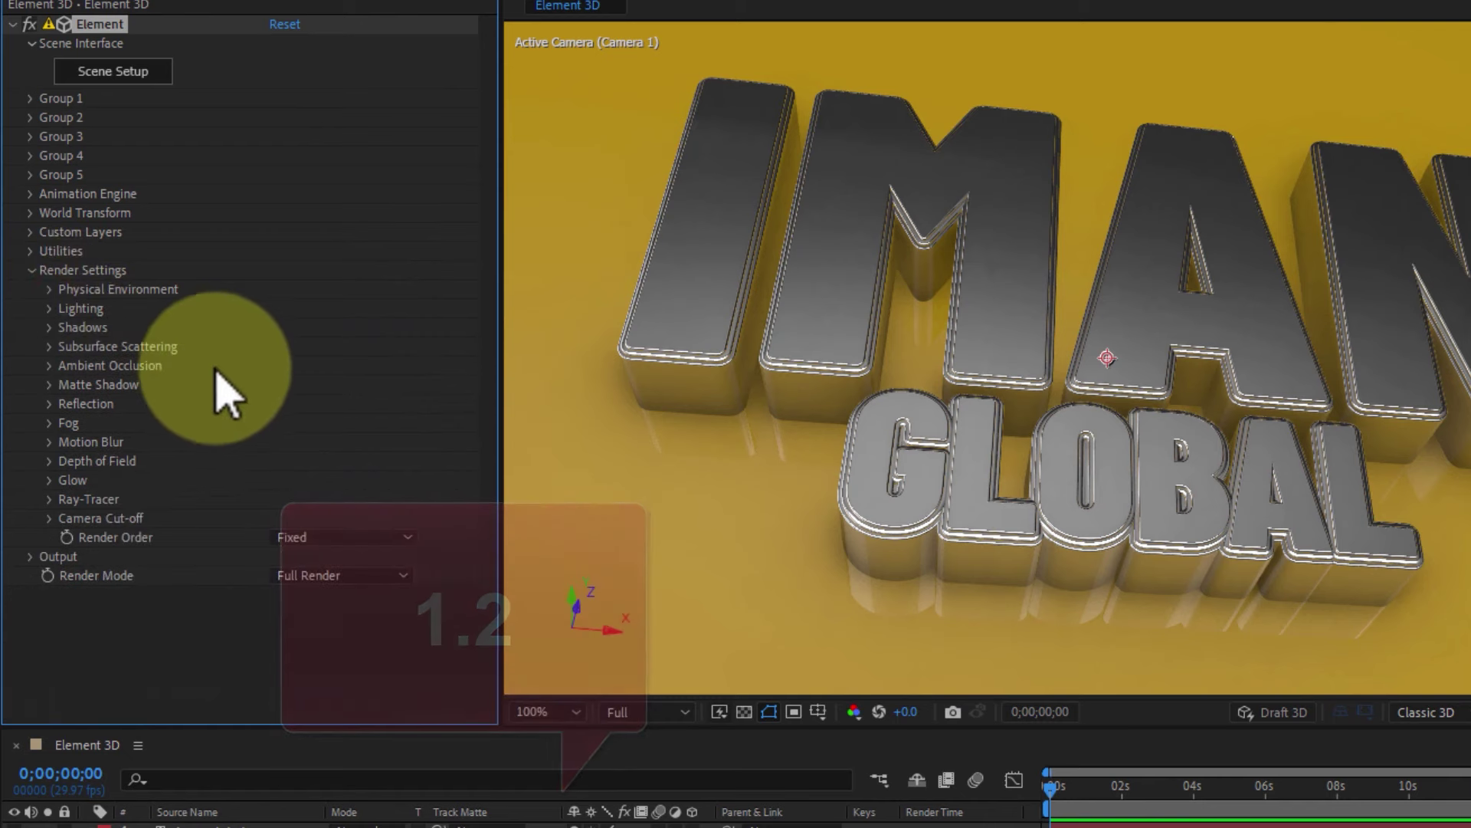
{"action": "left_click", "coordinate": [23, 557]}
{"action": "scroll", "coordinate": [34, 584], "scroll_direction": "down", "scroll_amount": 3}
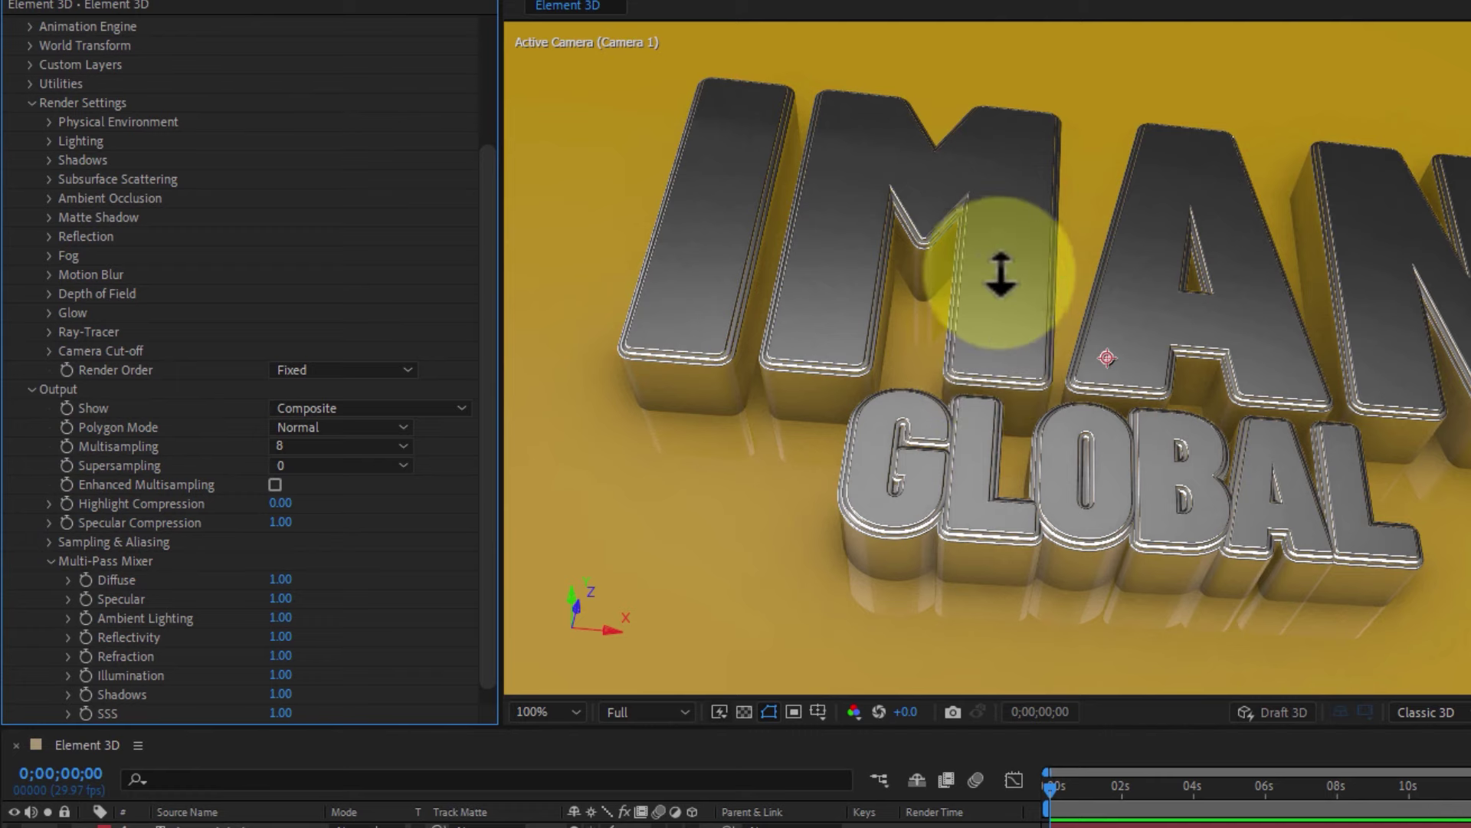
Turn on Enhanced Multisampling in Element's Output settings, toggling it off and on to compare.
{"action": "left_click_drag", "start_coordinate": [1058, 286], "coordinate": [1147, 19]}
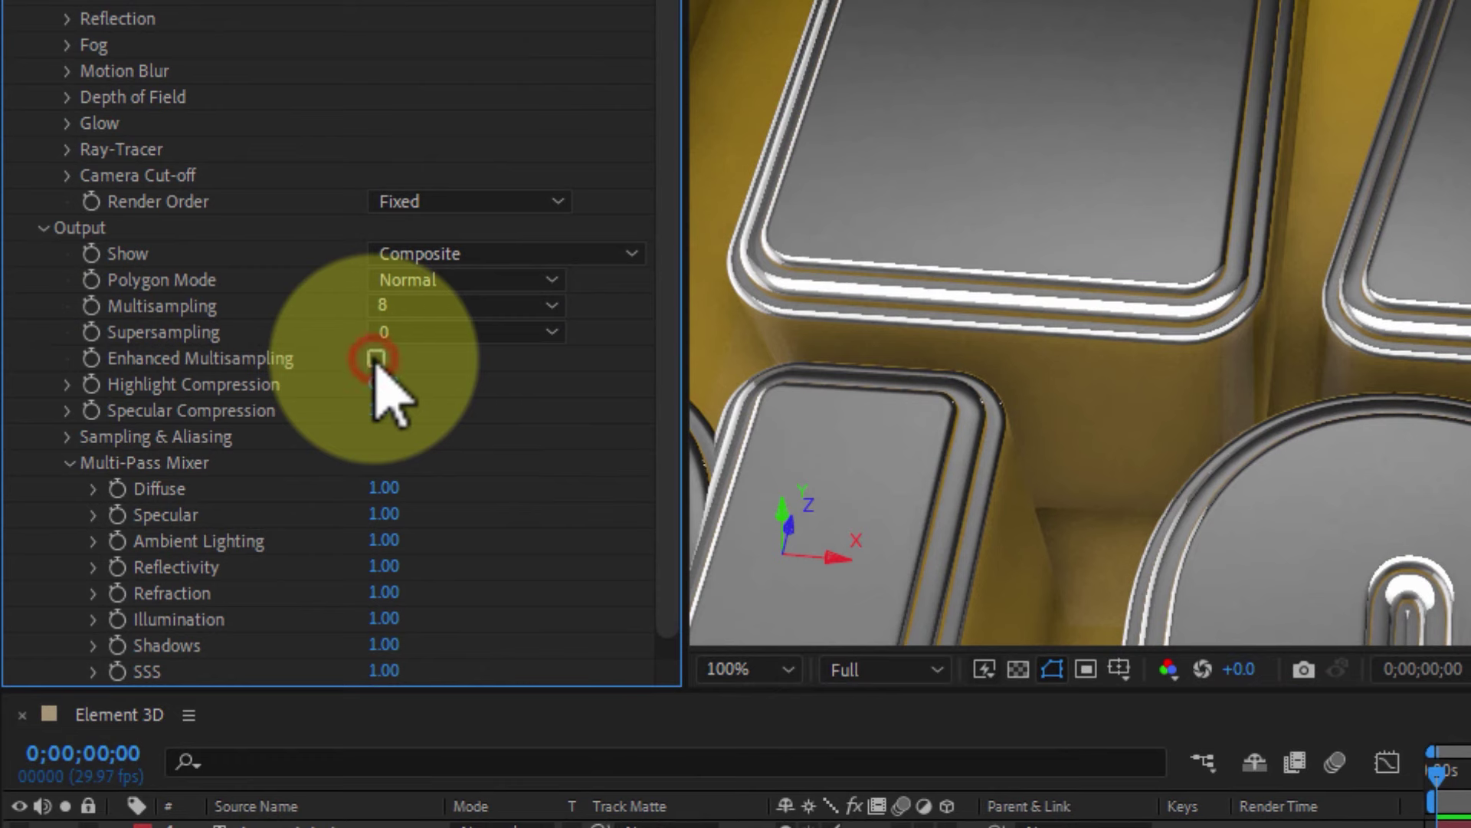
{"action": "left_click", "coordinate": [375, 359]}
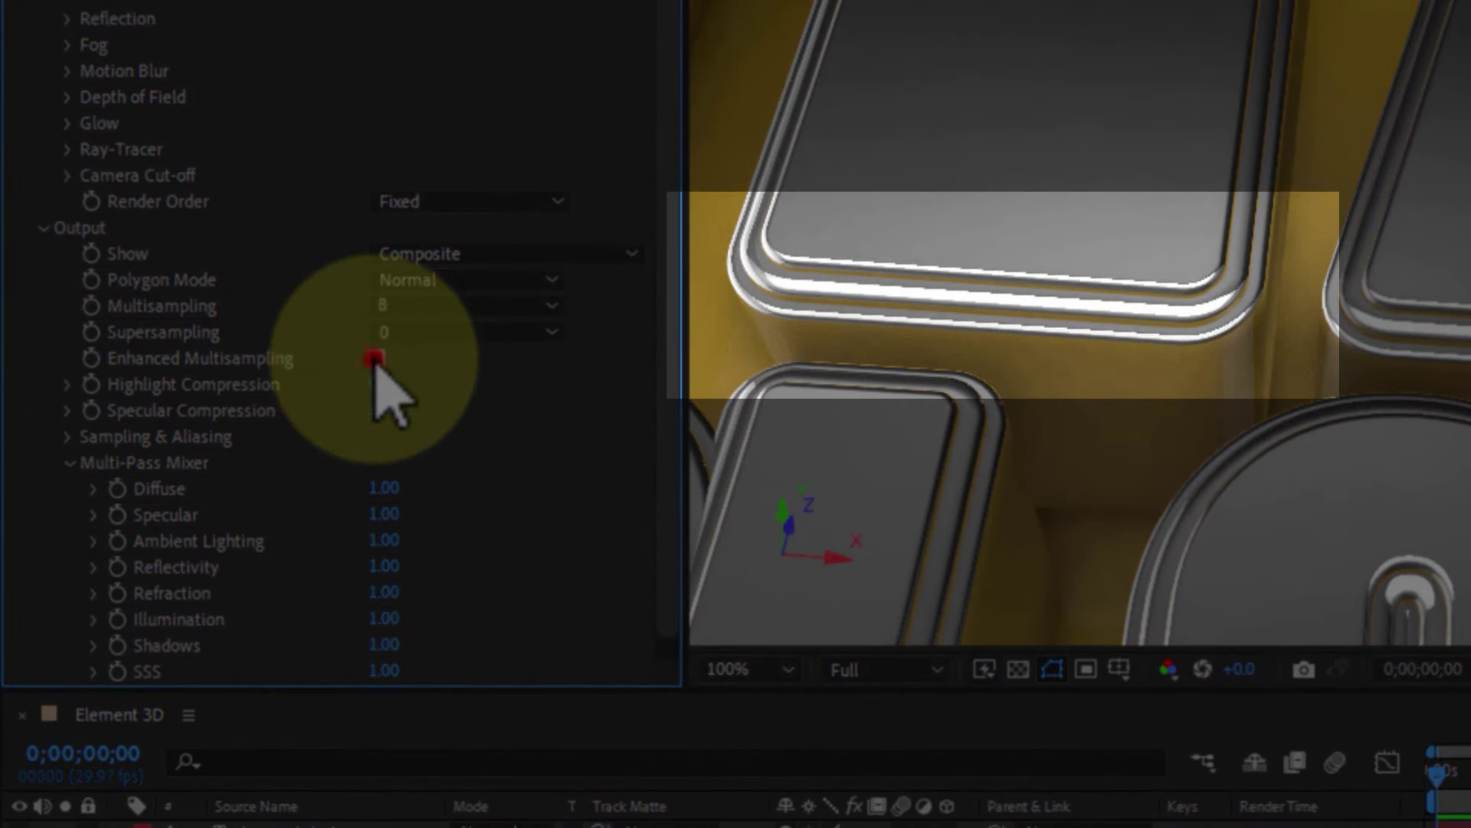
{"action": "left_click", "coordinate": [376, 359]}
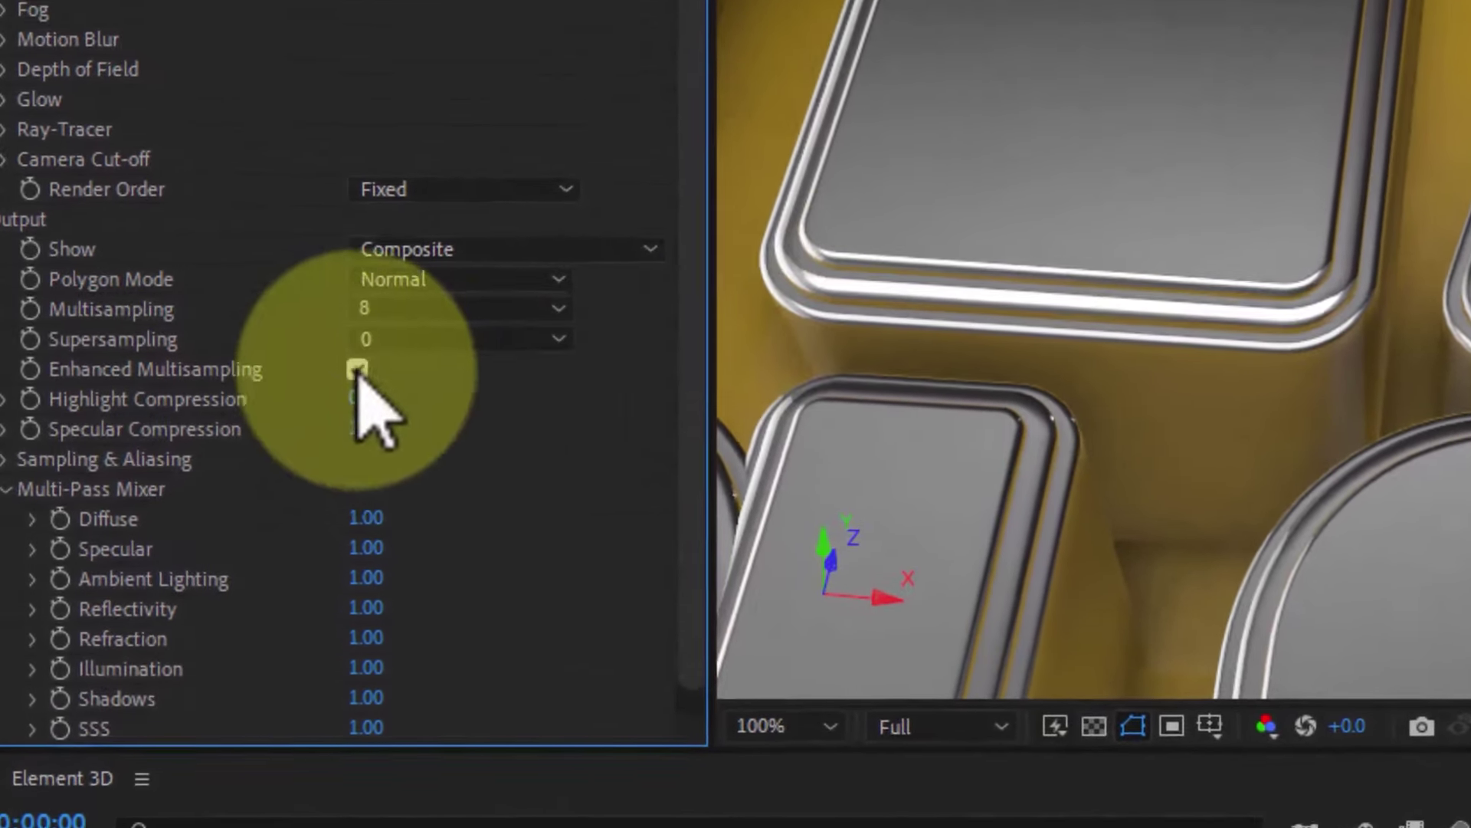
{"action": "left_click", "coordinate": [358, 370]}
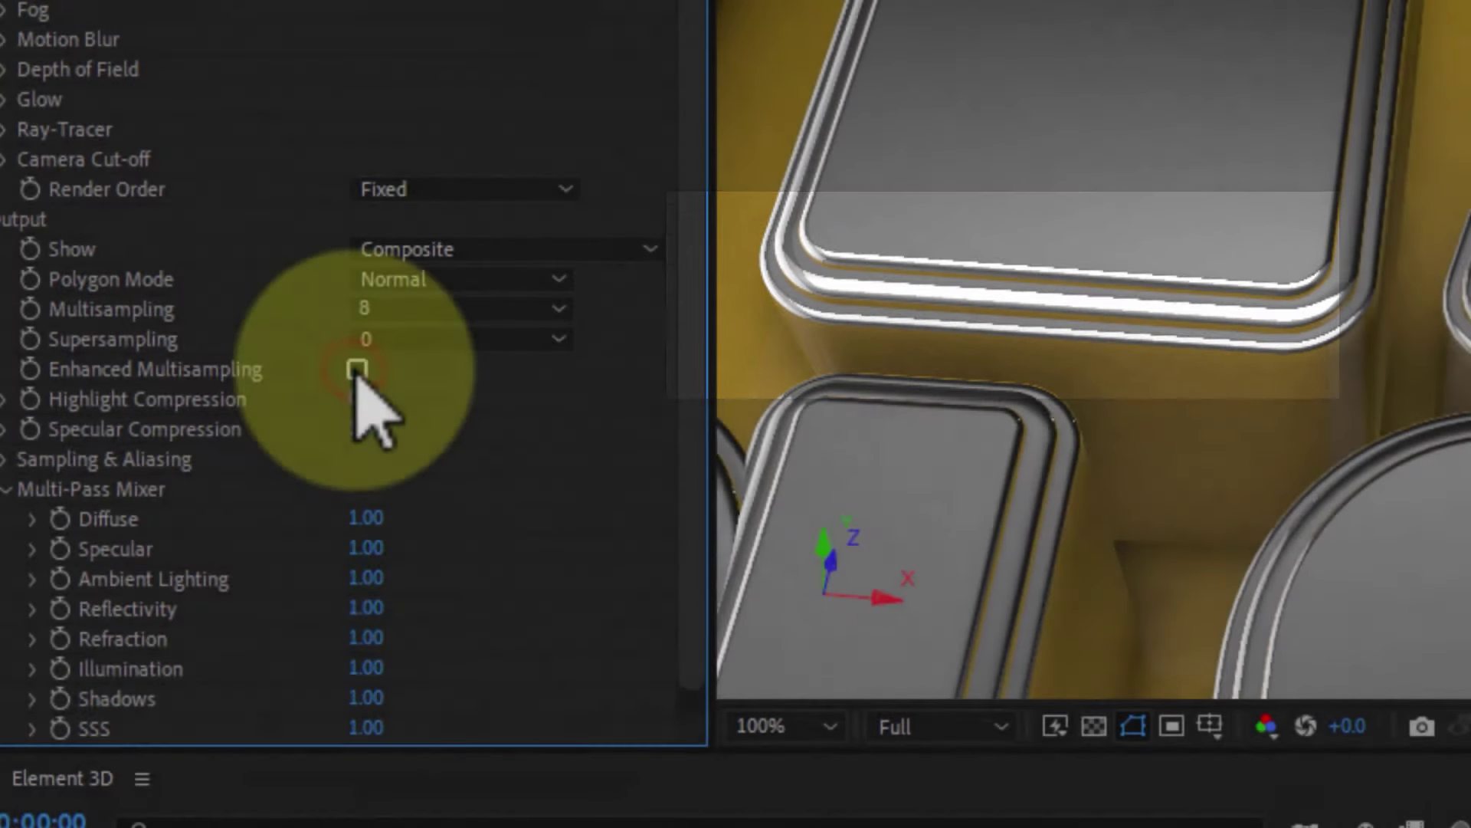
{"action": "left_click", "coordinate": [357, 371]}
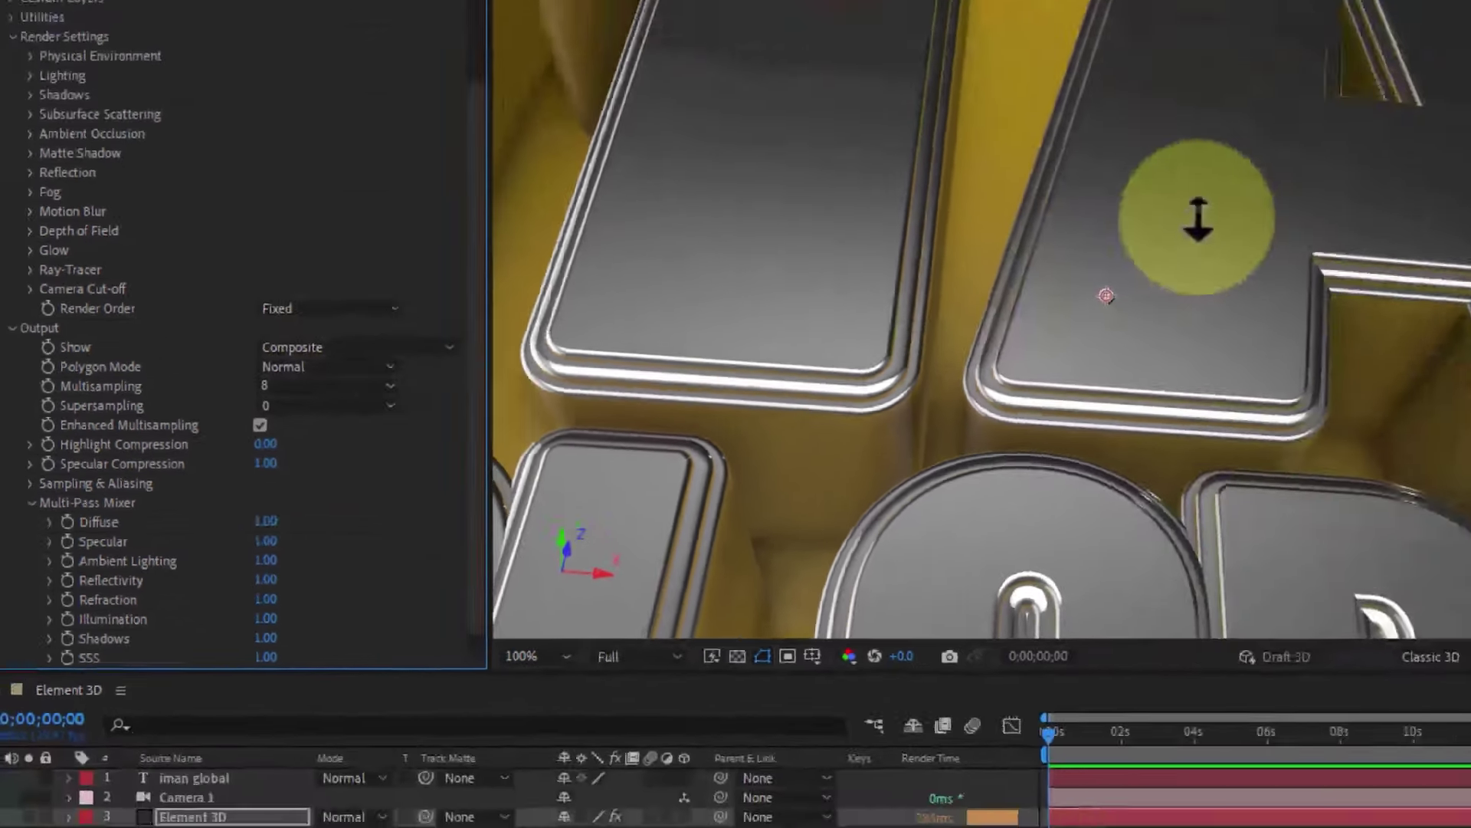
Dolly Camera 1 back so the whole IMAN GLOBAL title is framed.
{"action": "mouse_move", "coordinate": [993, 246]}
{"action": "left_mouse_down"}
{"action": "mouse_move", "coordinate": [985, 328]}
{"action": "mouse_move", "coordinate": [1015, 424]}
{"action": "left_mouse_up"}
{"action": "mouse_move", "coordinate": [1045, 298]}
{"action": "left_mouse_down"}
{"action": "mouse_move", "coordinate": [1000, 550]}
{"action": "mouse_move", "coordinate": [1003, 519]}
{"action": "left_mouse_up"}
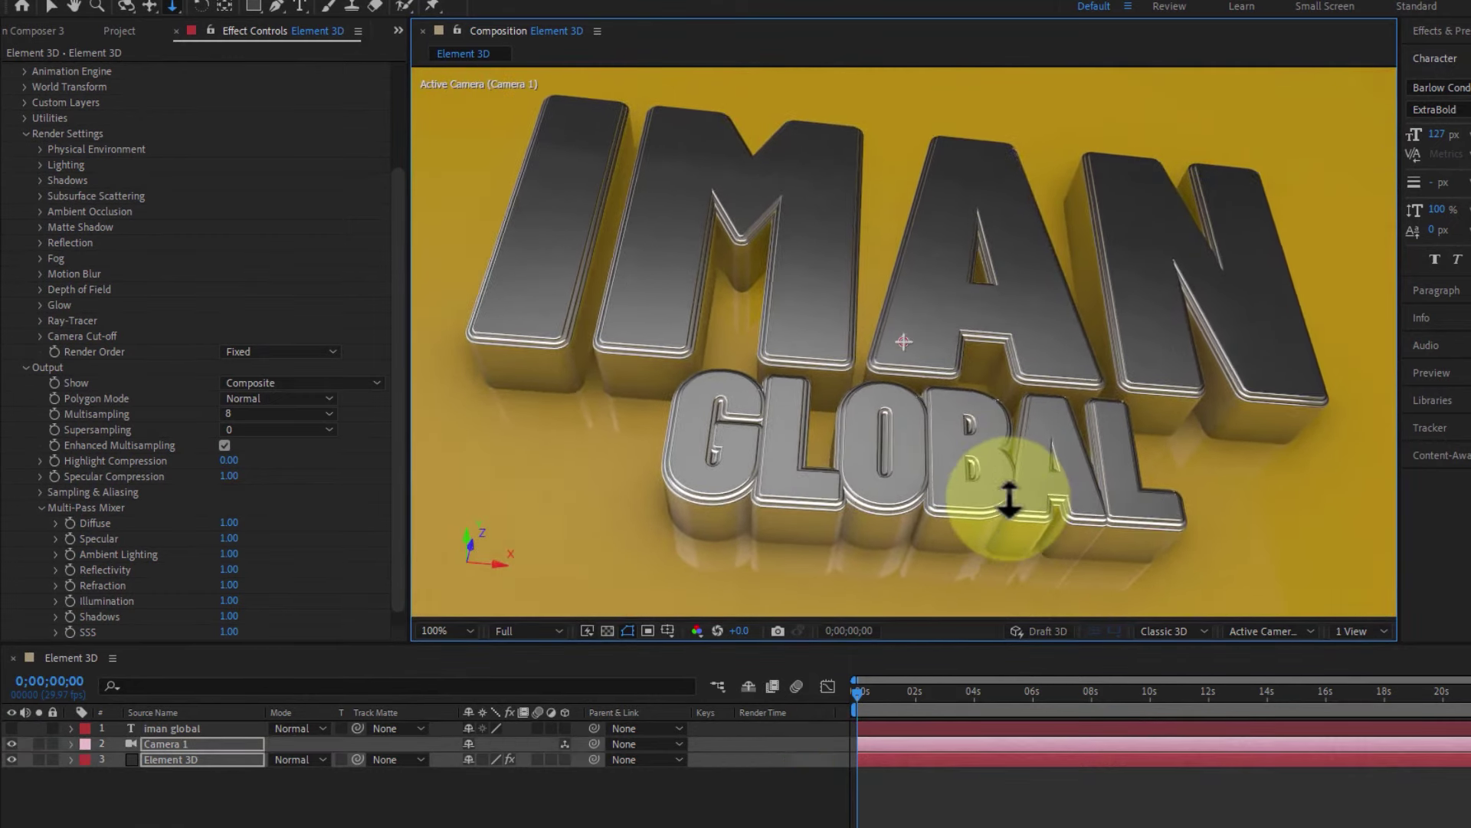
{"action": "left_click_drag", "start_coordinate": [1003, 520], "coordinate": [986, 344]}
{"action": "left_click", "coordinate": [276, 443]}
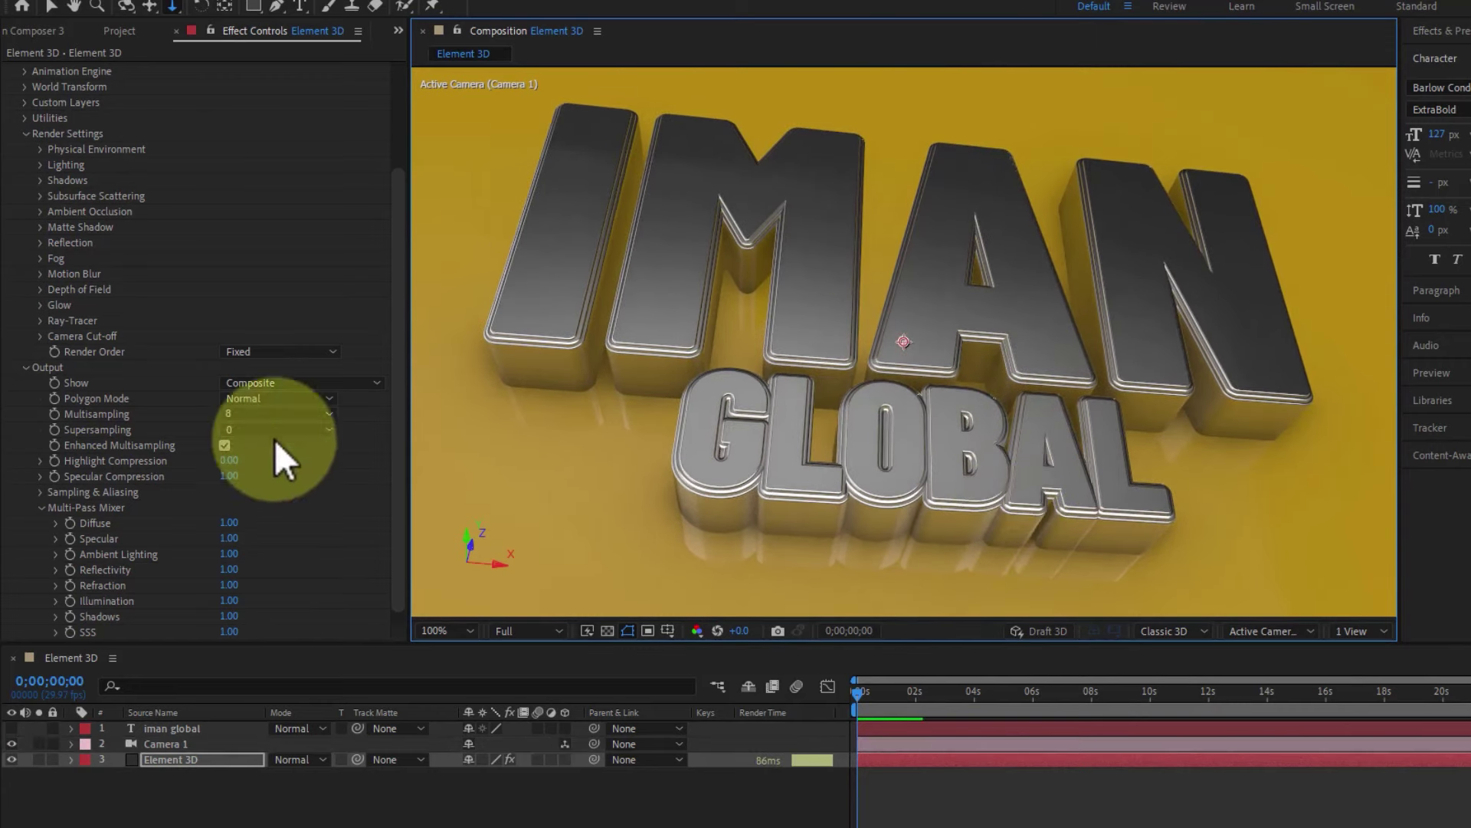
Orbit and track Camera 1 to a steeper, closer diagonal angle on IMAN GLOBAL.
{"action": "left_click", "coordinate": [26, 369]}
{"action": "left_click", "coordinate": [25, 270]}
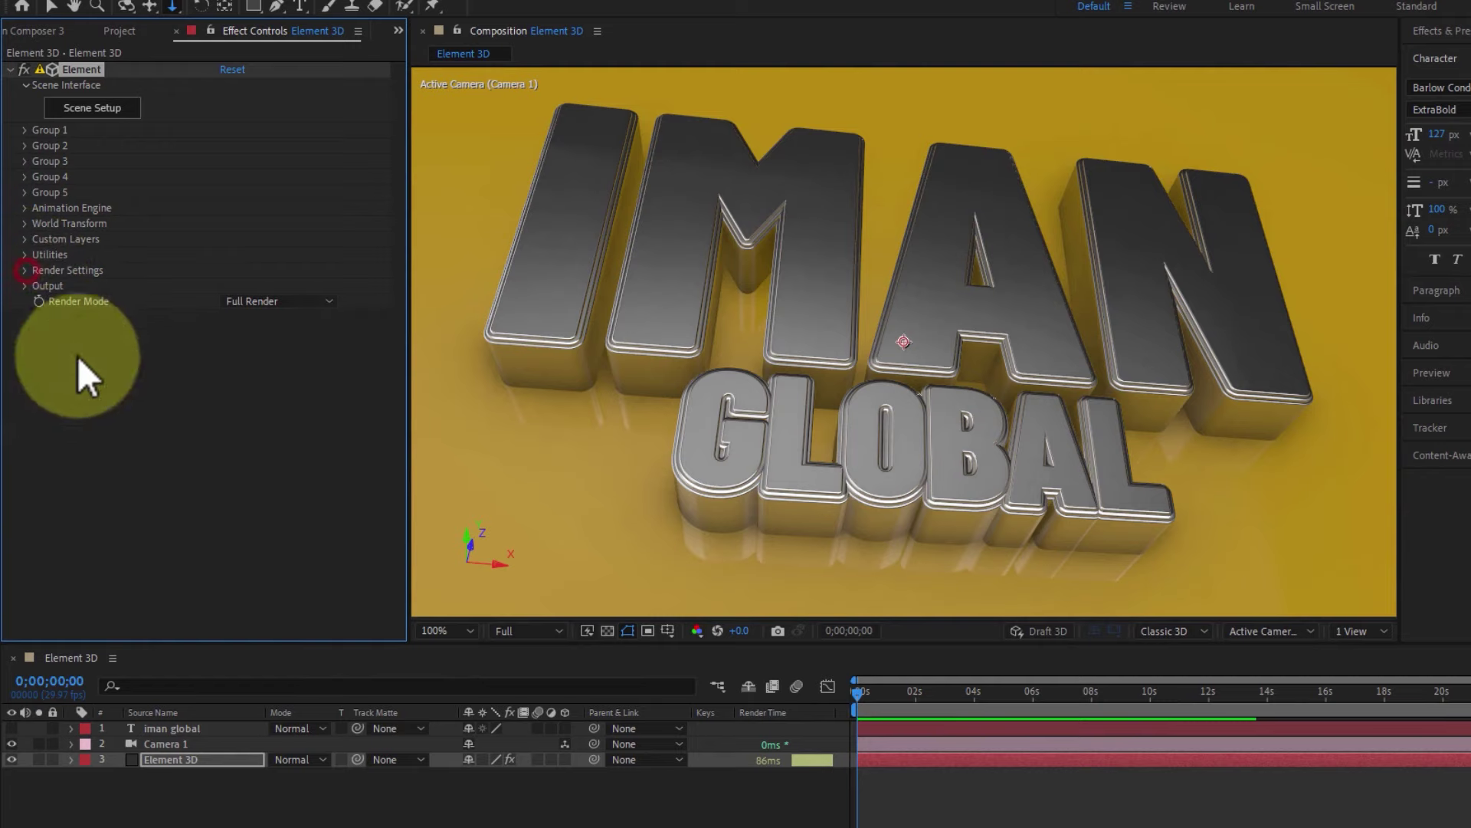
{"action": "left_click", "coordinate": [1079, 404]}
{"action": "key", "text": "c"}
{"action": "mouse_move", "coordinate": [1101, 453]}
{"action": "left_mouse_down"}
{"action": "mouse_move", "coordinate": [986, 454]}
{"action": "mouse_move", "coordinate": [976, 499]}
{"action": "left_mouse_up"}
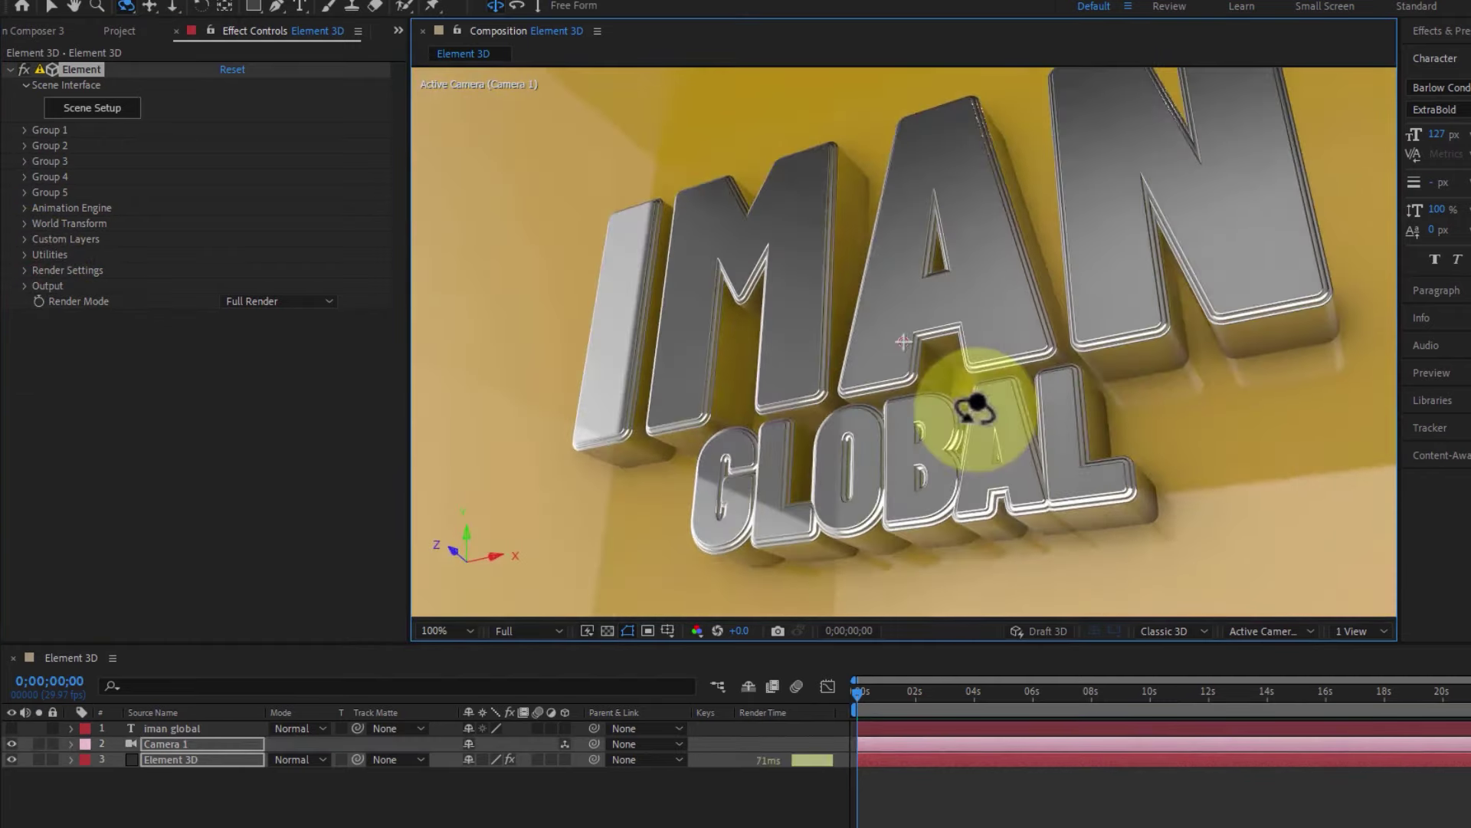
{"action": "key", "text": "c"}
{"action": "left_click_drag", "start_coordinate": [1060, 404], "coordinate": [991, 428]}
{"action": "key", "text": "c"}
{"action": "key", "text": "c"}
{"action": "left_click_drag", "start_coordinate": [1157, 319], "coordinate": [1222, 307]}
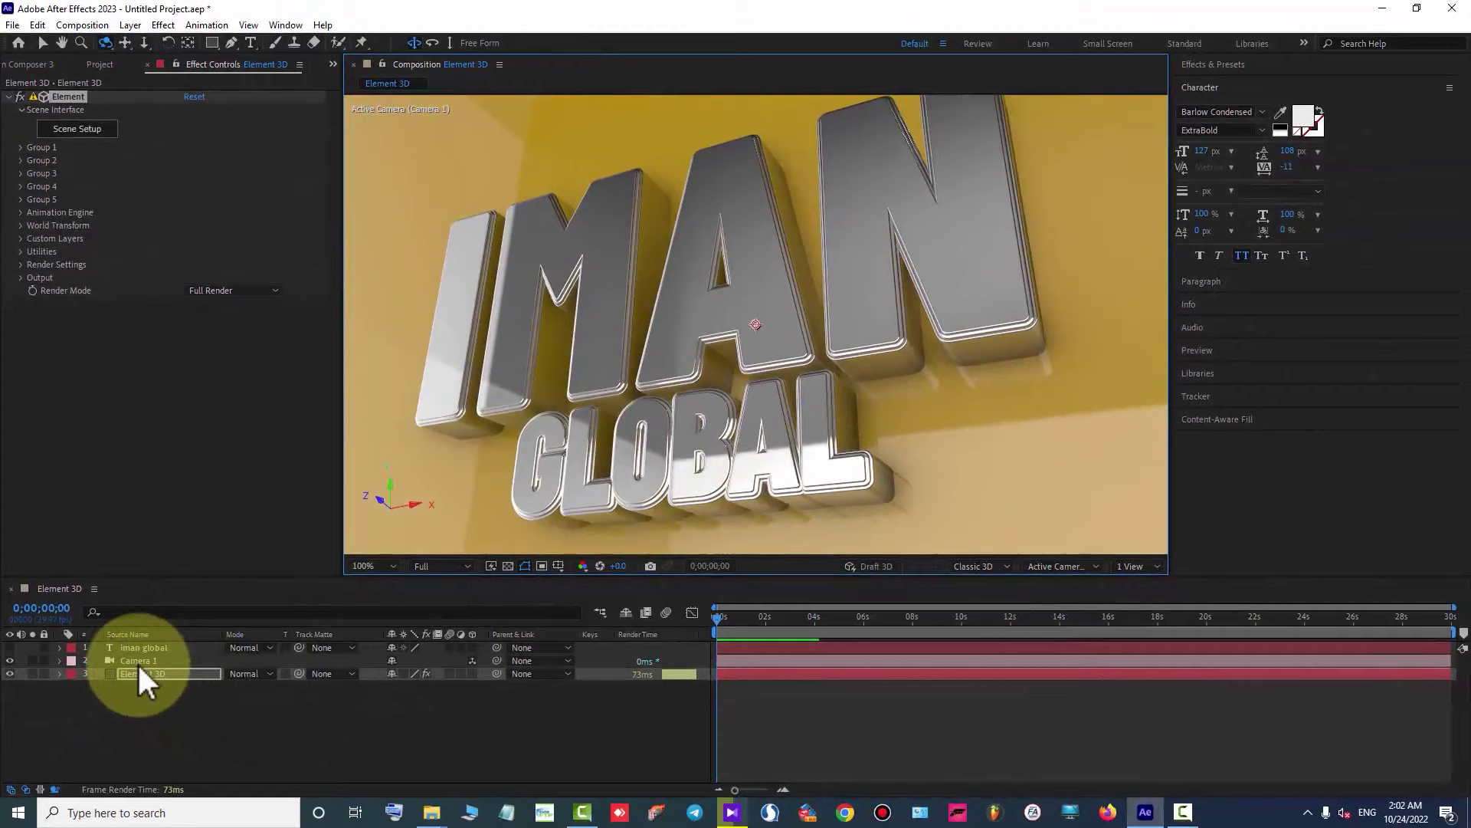
{"action": "left_click", "coordinate": [134, 661]}
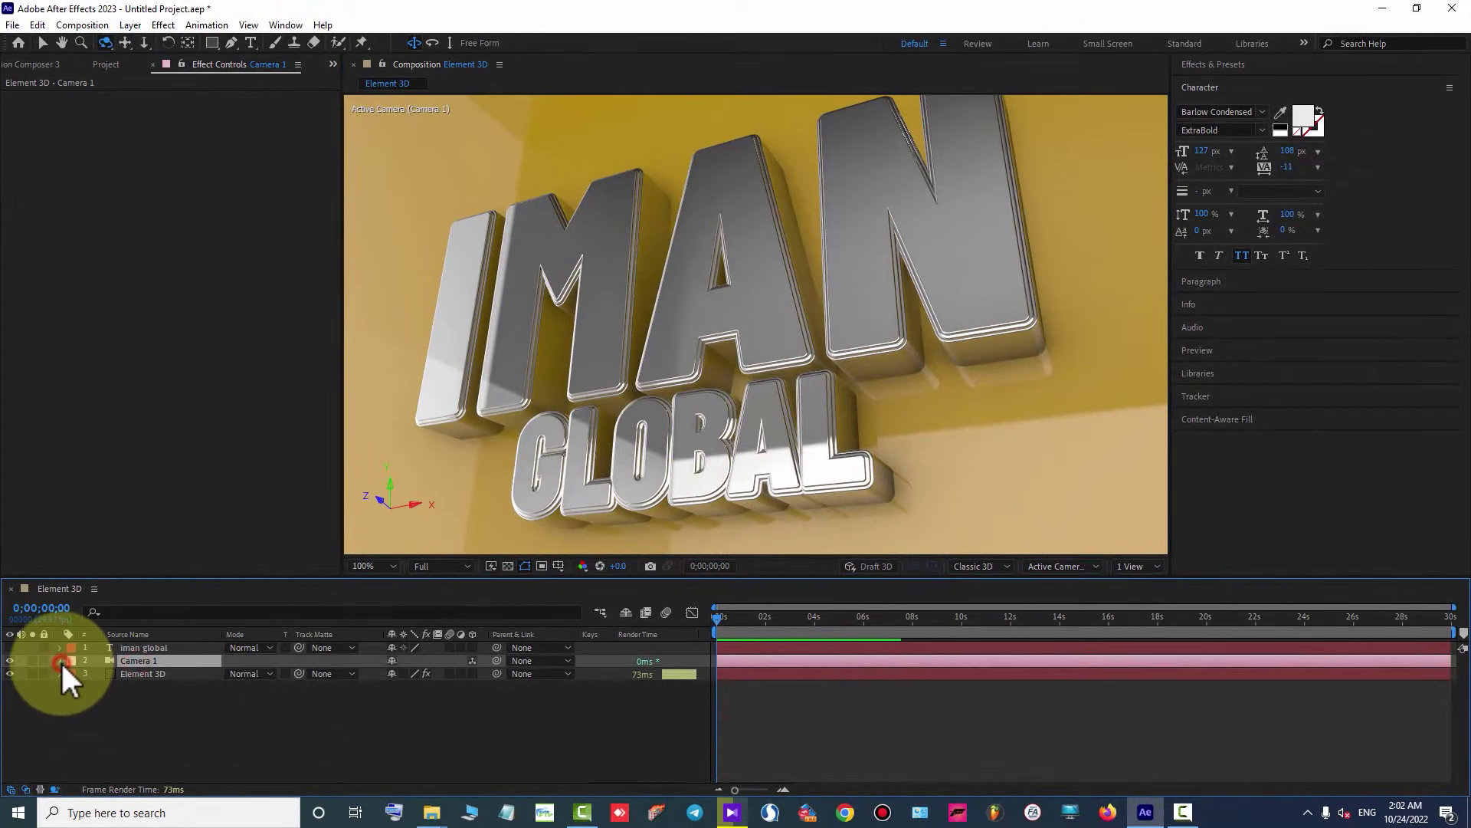
Turn on Camera 1's Depth of Field with Aperture 350 and Focus Distance 600.
{"action": "left_click", "coordinate": [60, 660]}
{"action": "left_click", "coordinate": [148, 547]}
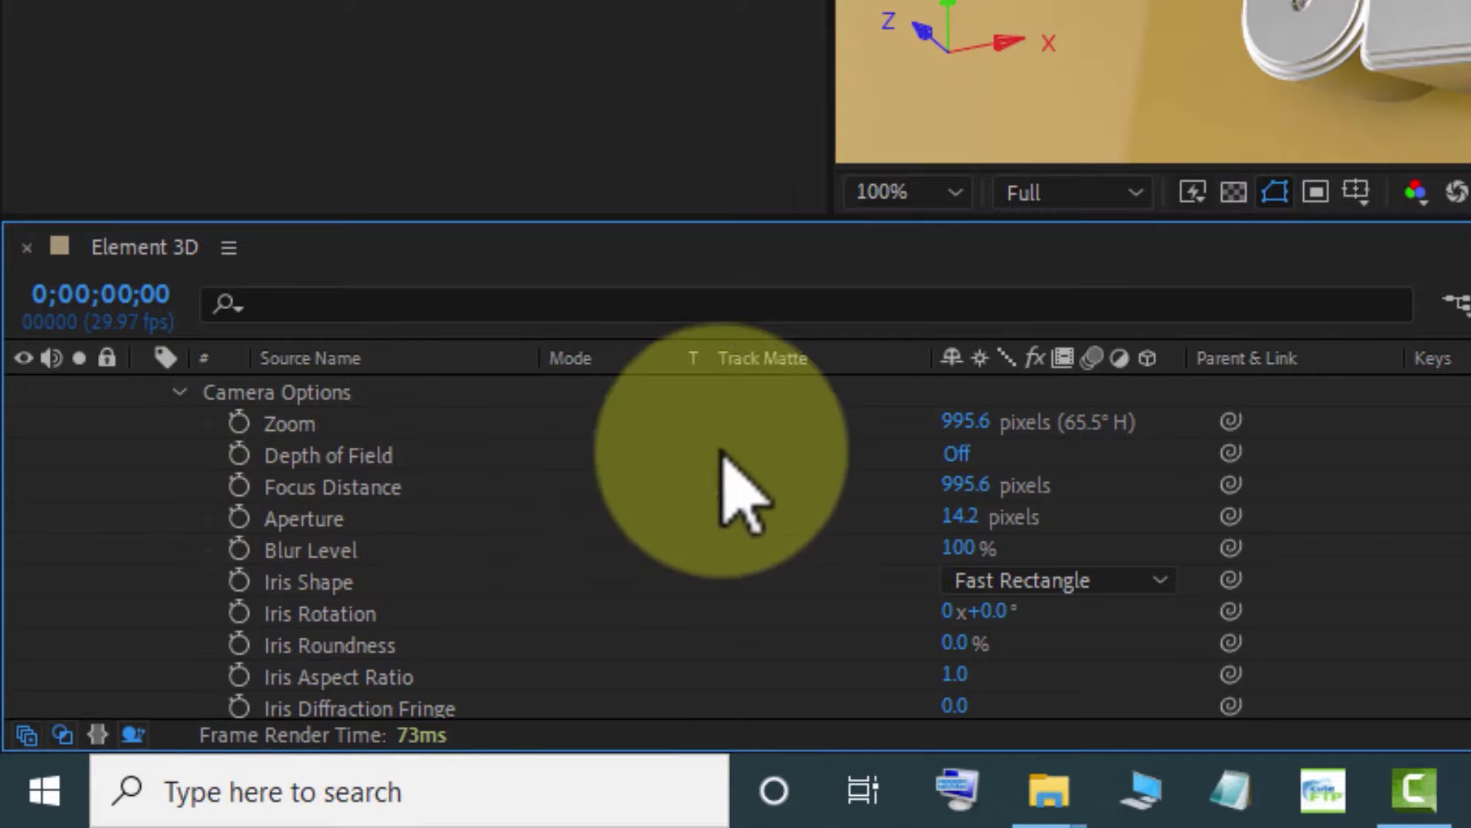
{"action": "left_click", "coordinate": [964, 452]}
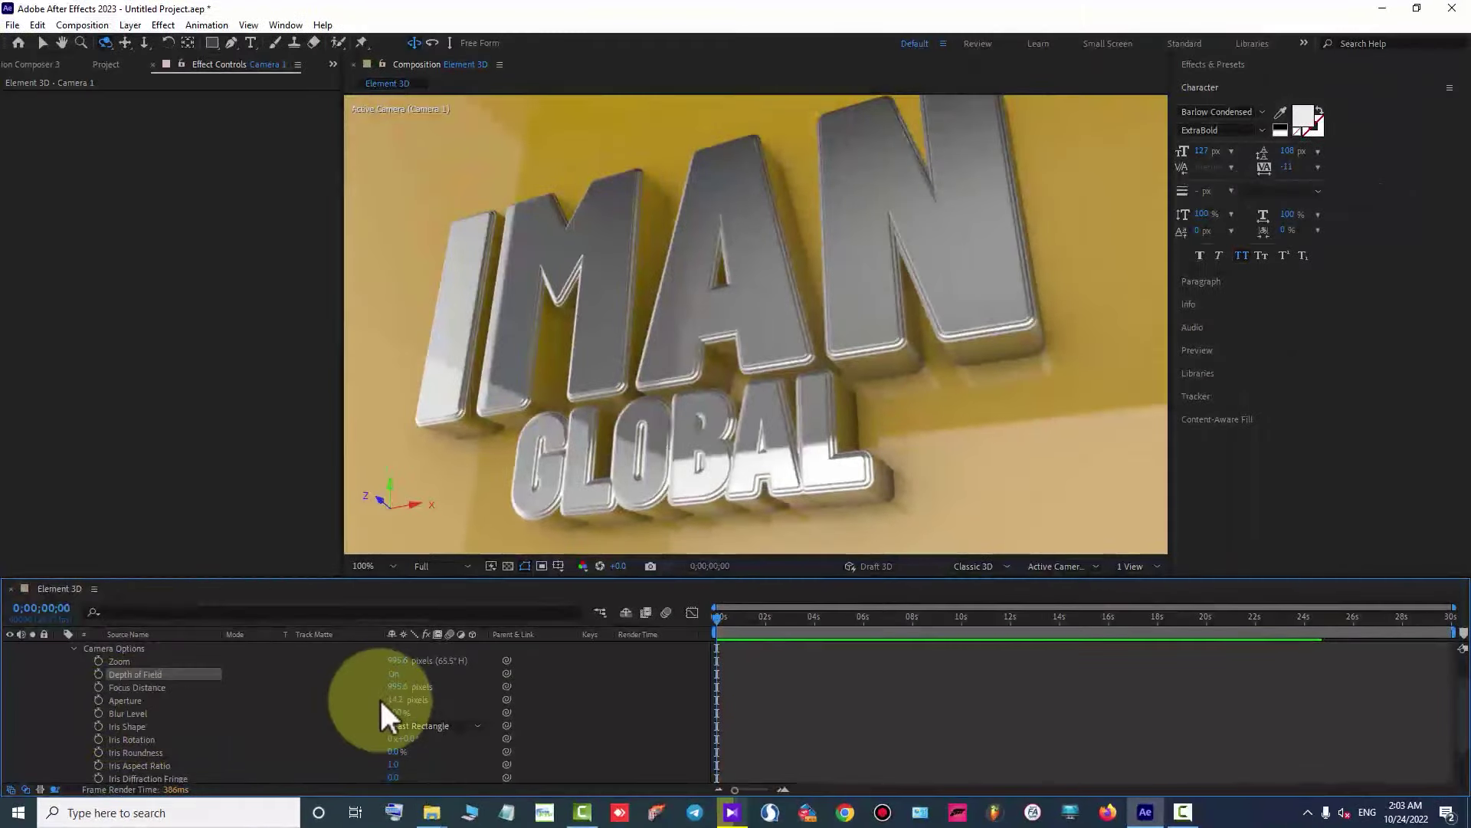
{"action": "left_click", "coordinate": [395, 700]}
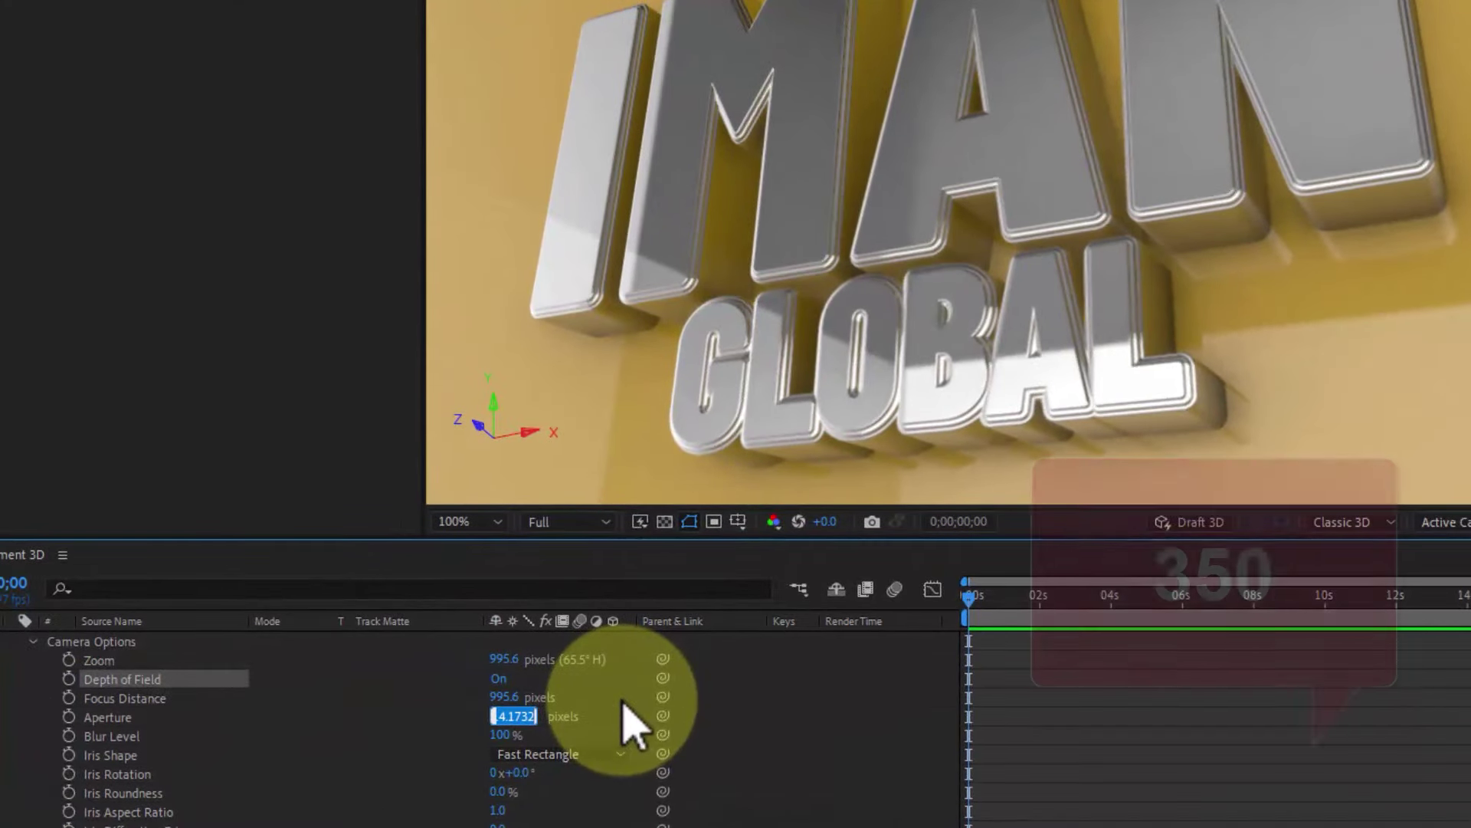
{"action": "type", "text": "350"}
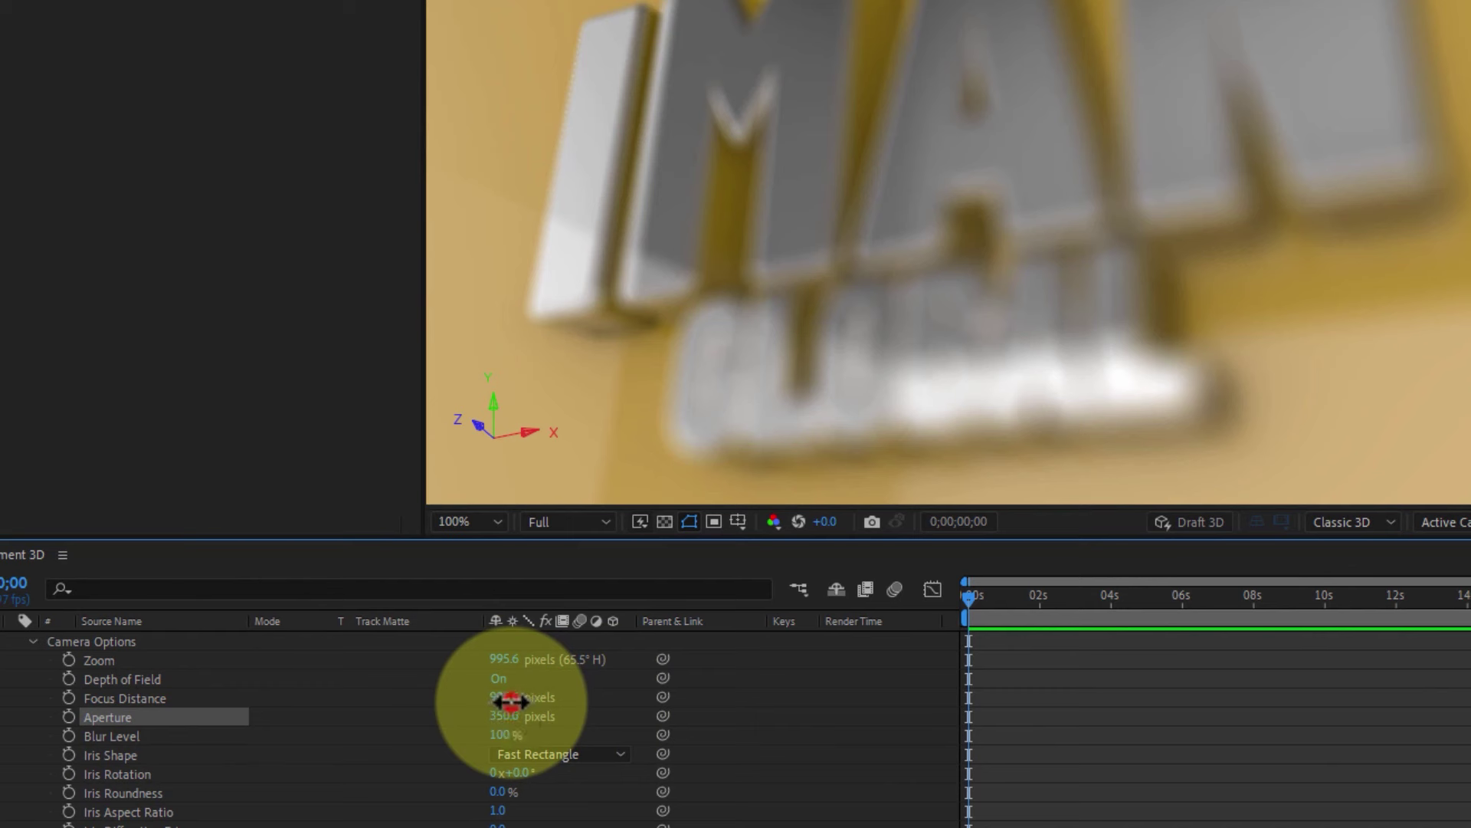
{"action": "left_click", "coordinate": [509, 700]}
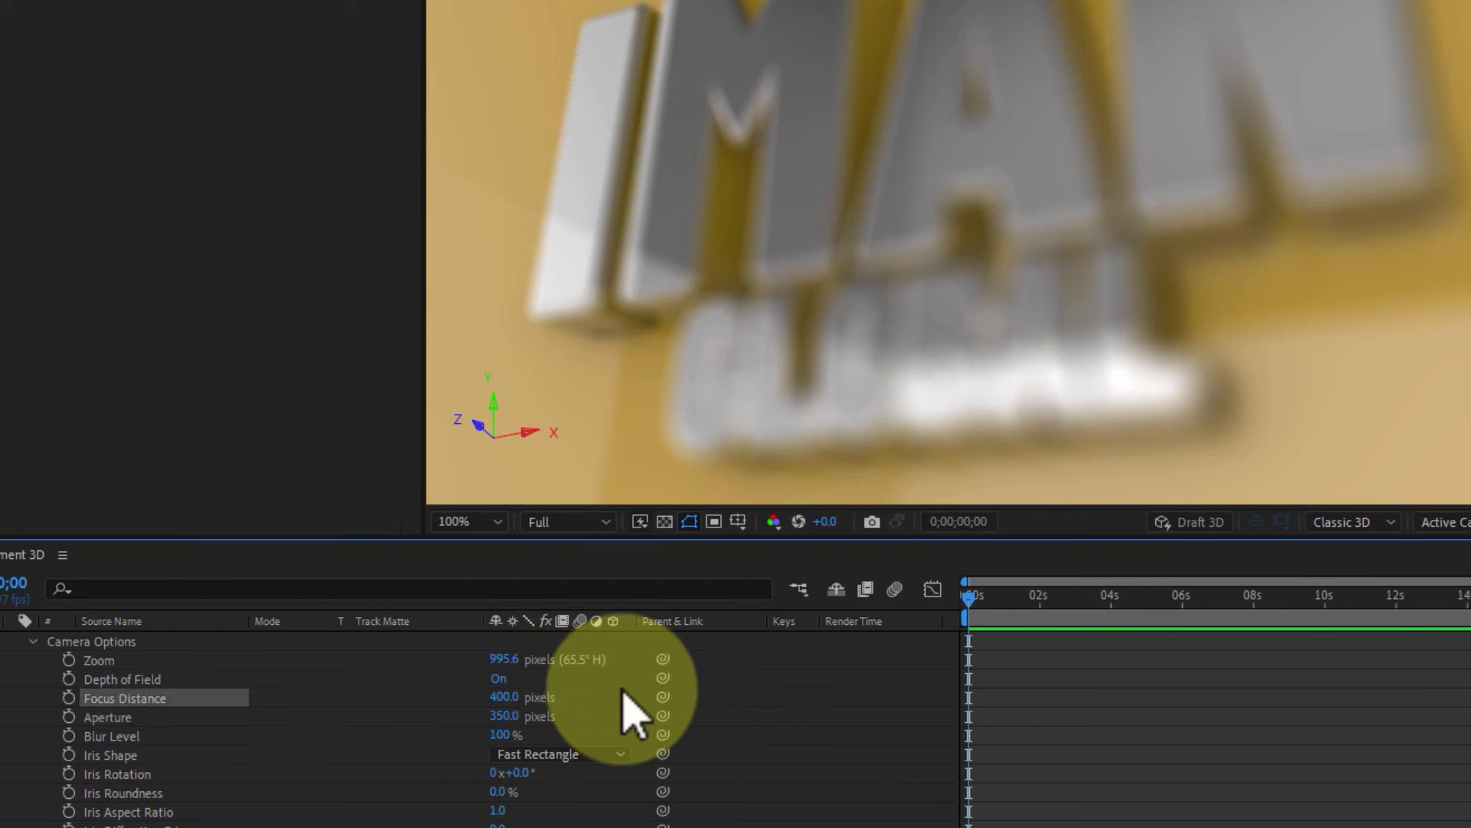
{"action": "left_click", "coordinate": [507, 696]}
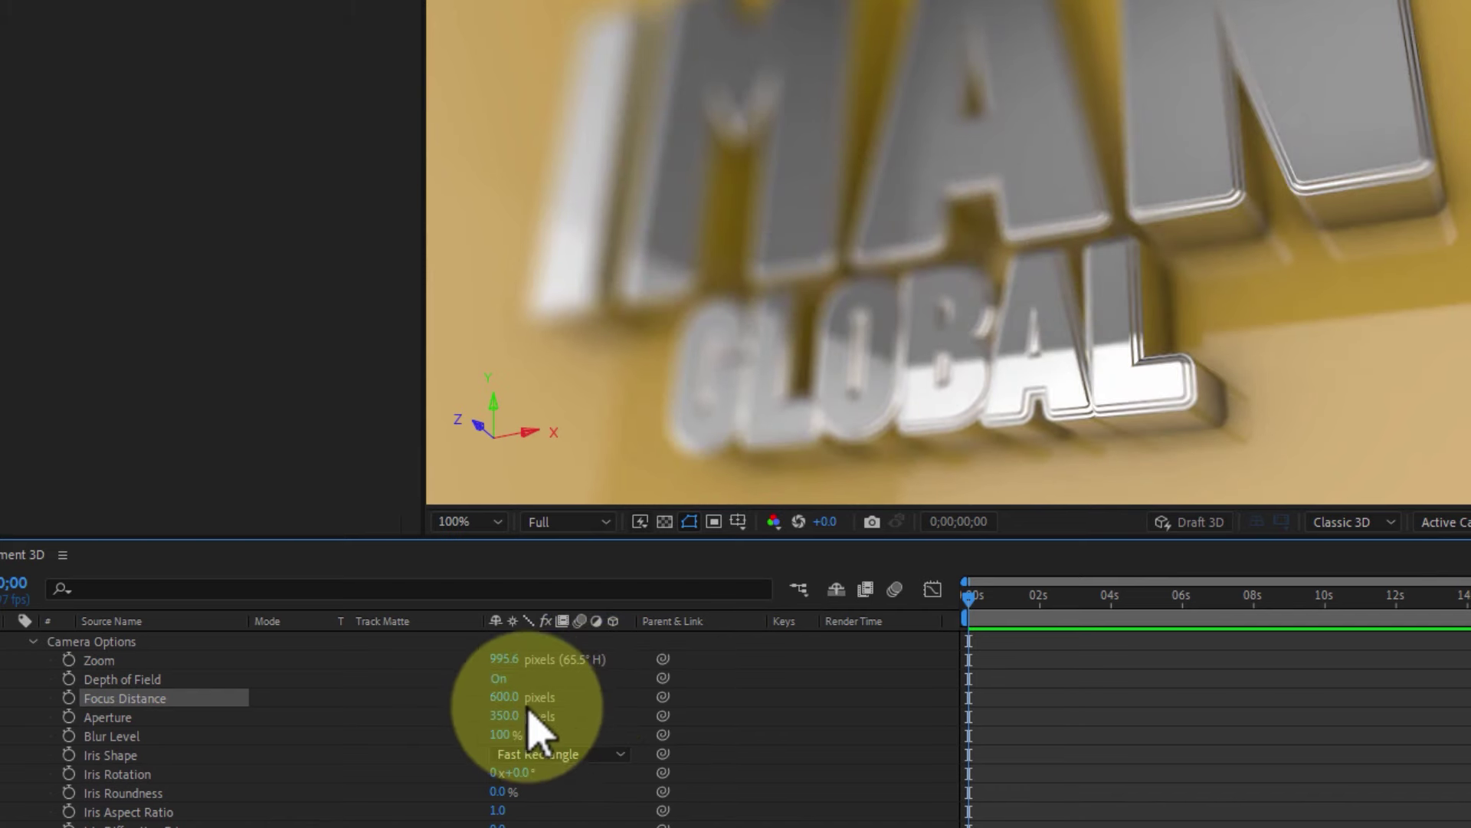
{"action": "left_click", "coordinate": [505, 697]}
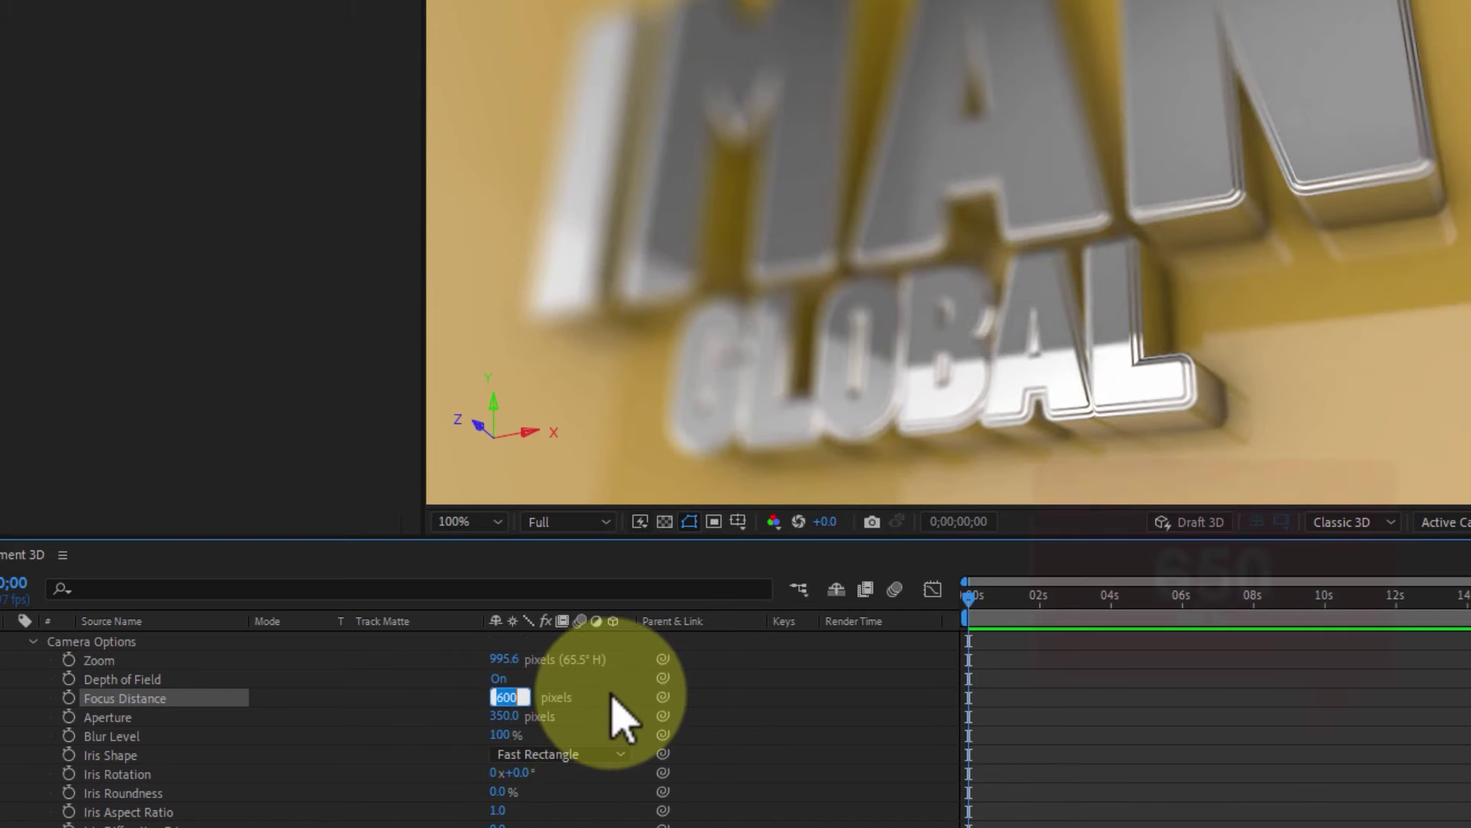
Change Camera 1's Focus Distance to 650 and Aperture to 300, then collapse the layer.
{"action": "type", "text": "650."}
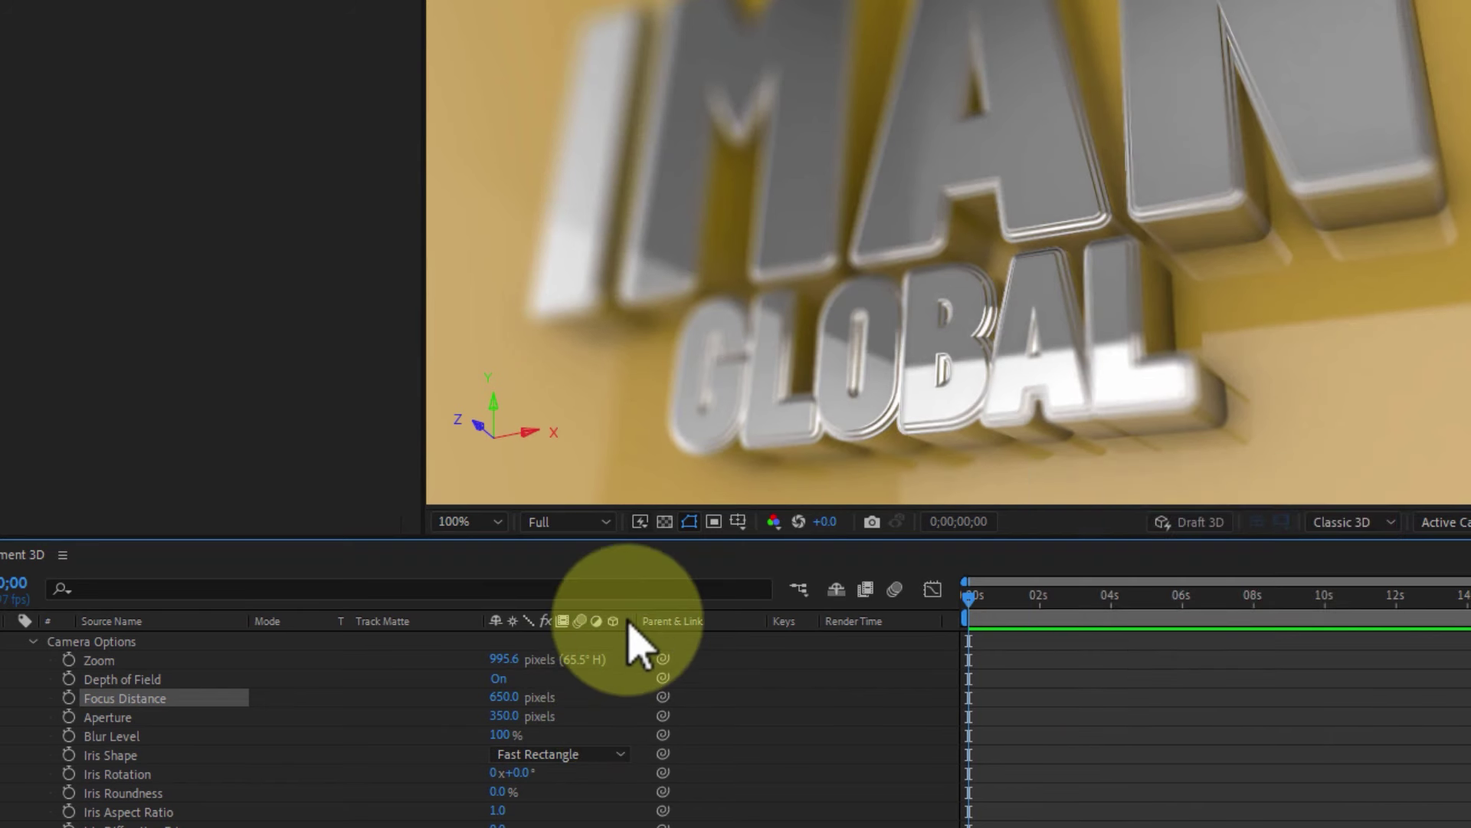
{"action": "left_click", "coordinate": [506, 716]}
{"action": "type", "text": "600.0"}
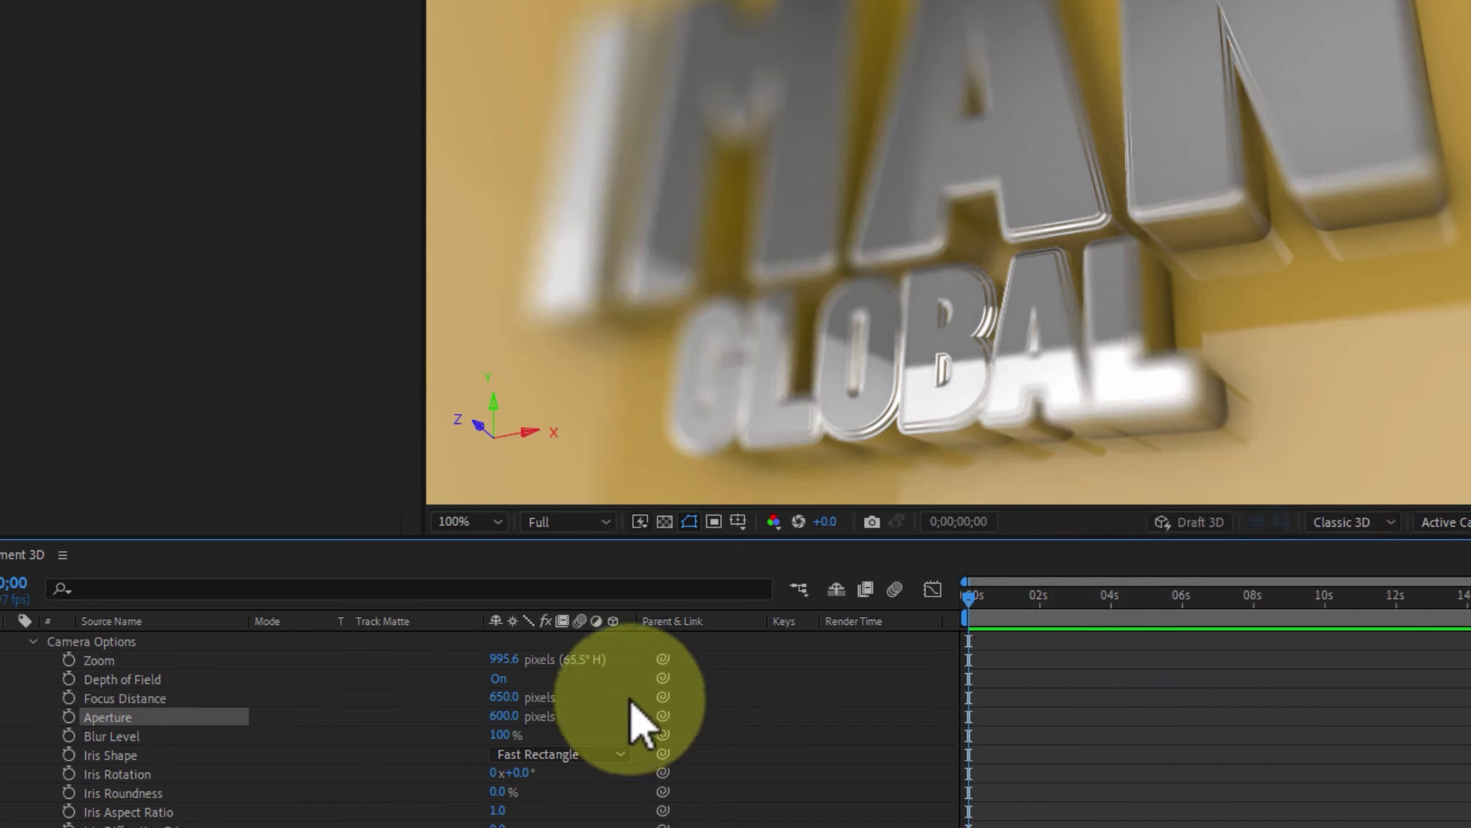
{"action": "left_click", "coordinate": [509, 696]}
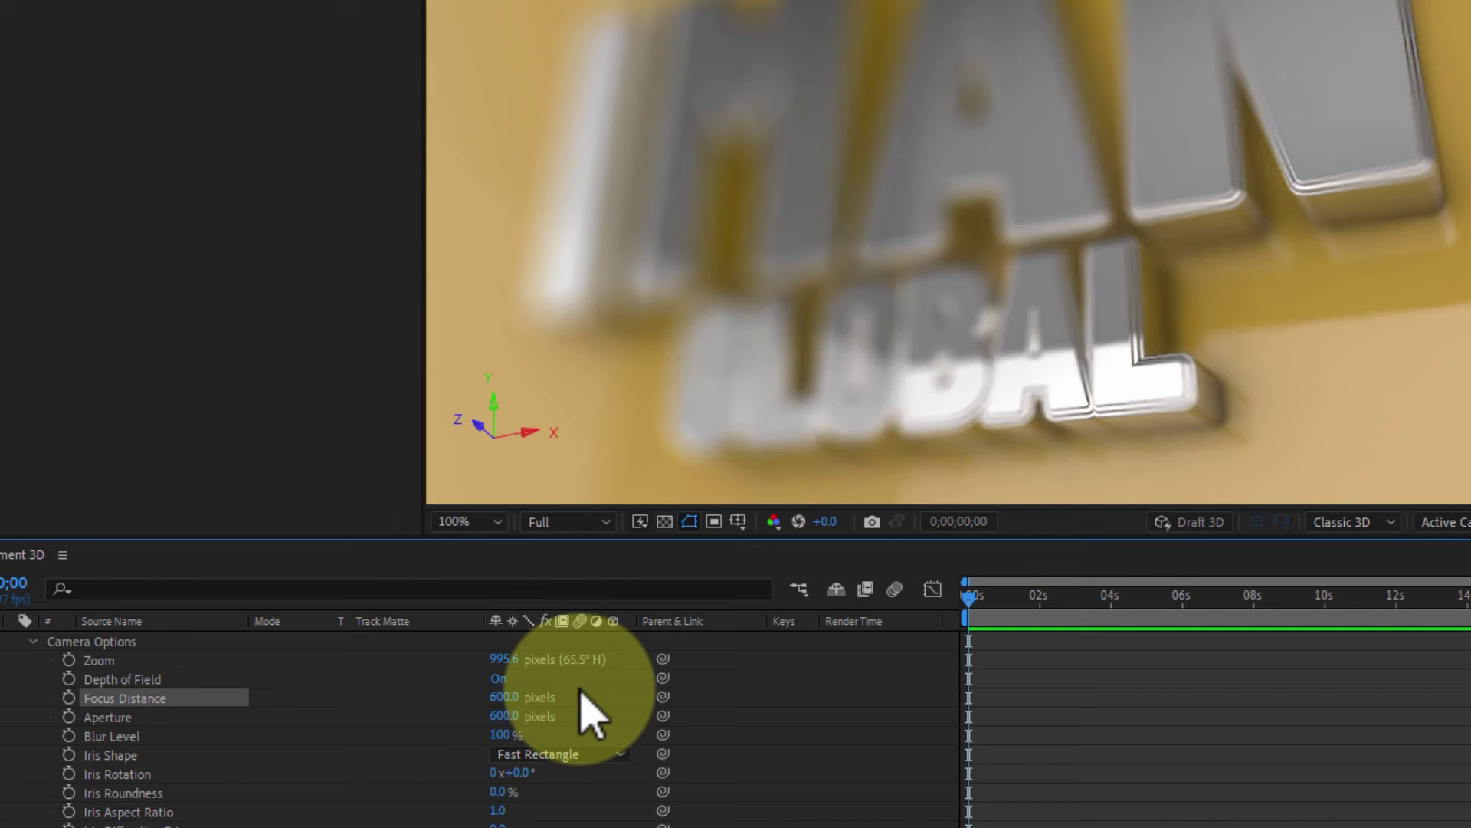
{"action": "left_click", "coordinate": [509, 698]}
{"action": "type", "text": "700"}
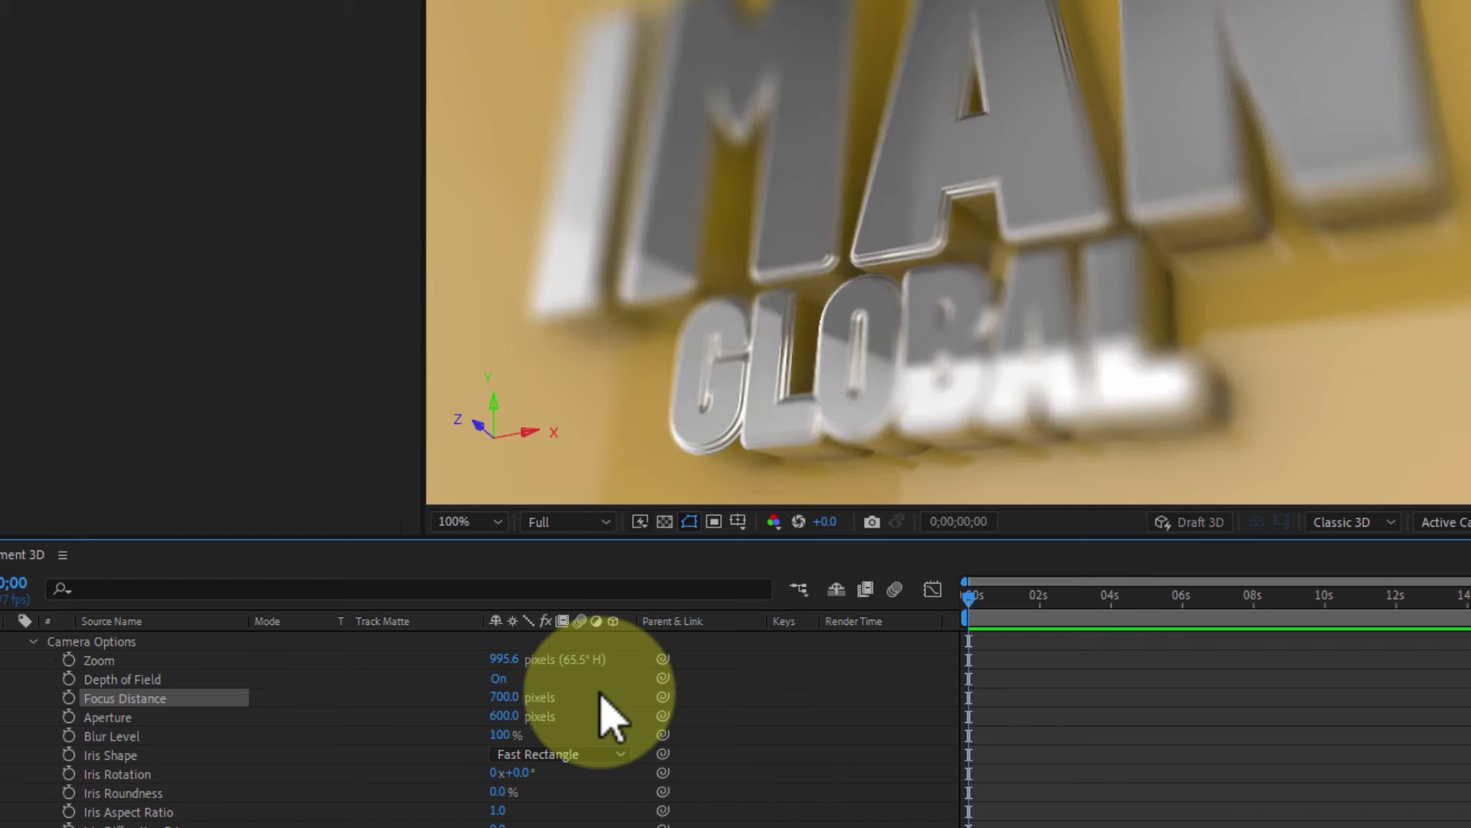
{"action": "left_click", "coordinate": [506, 697]}
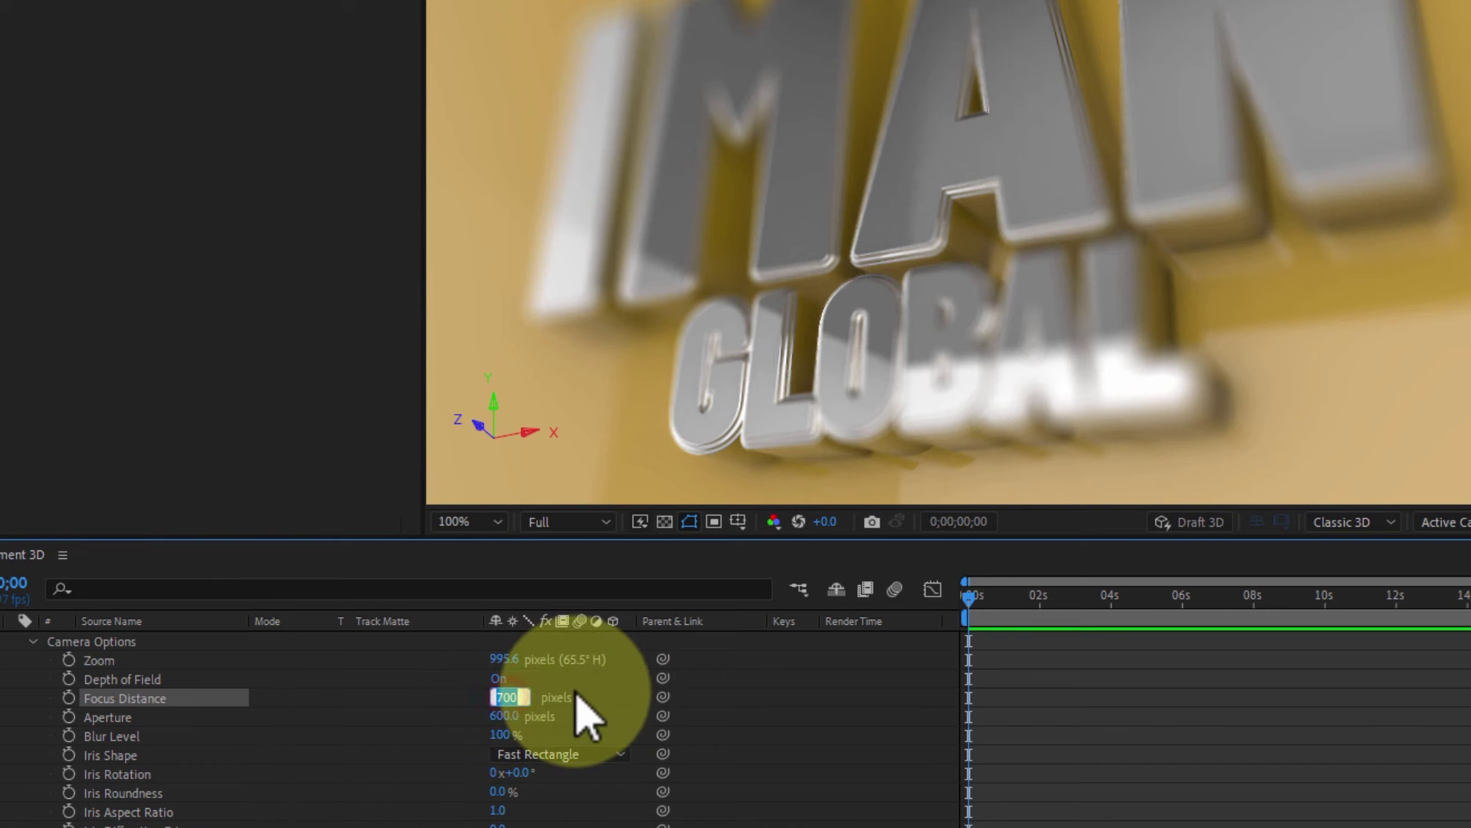
{"action": "type", "text": "650"}
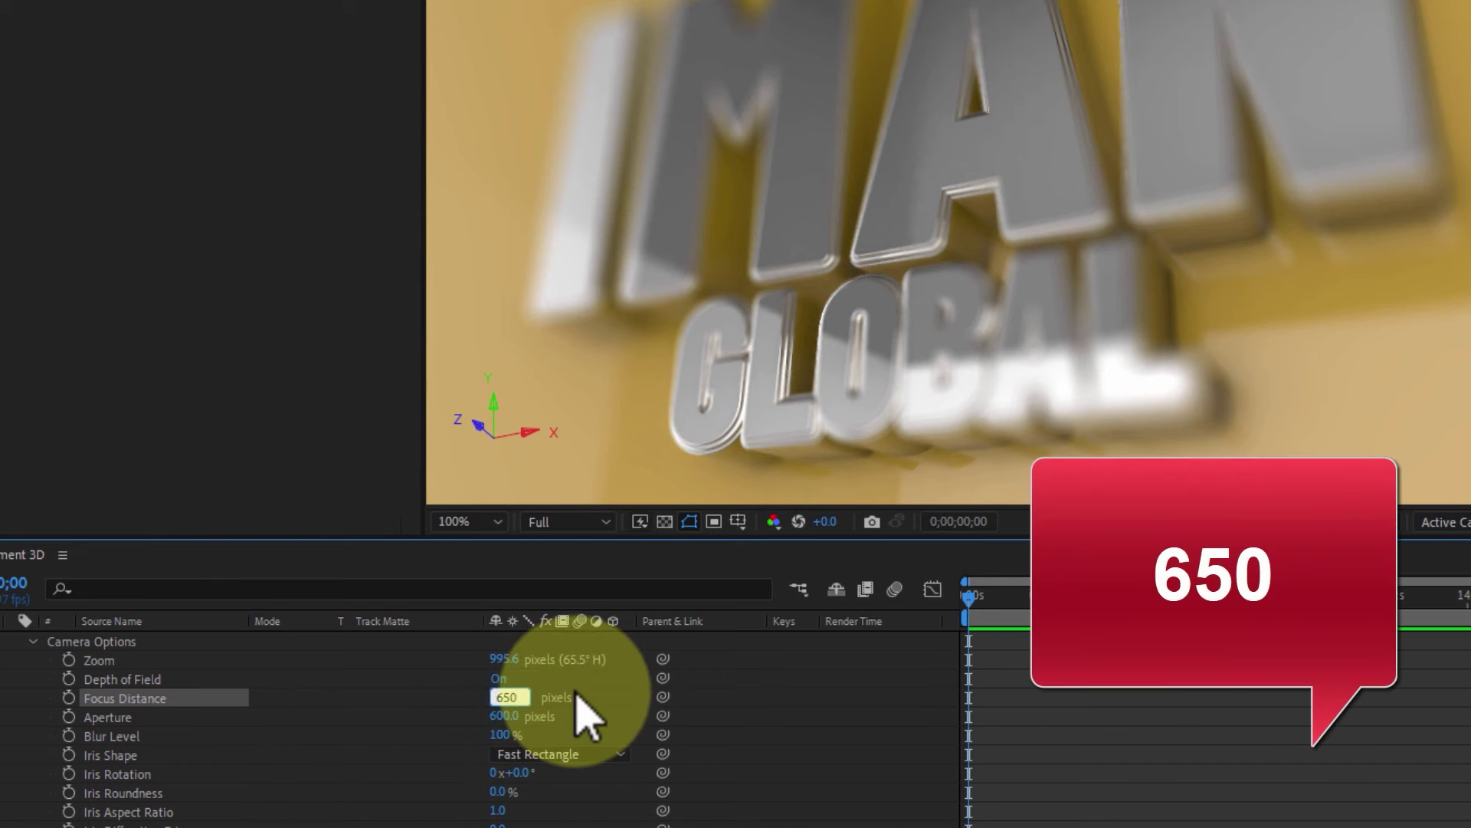
{"action": "key", "text": "Return"}
{"action": "left_click", "coordinate": [504, 716]}
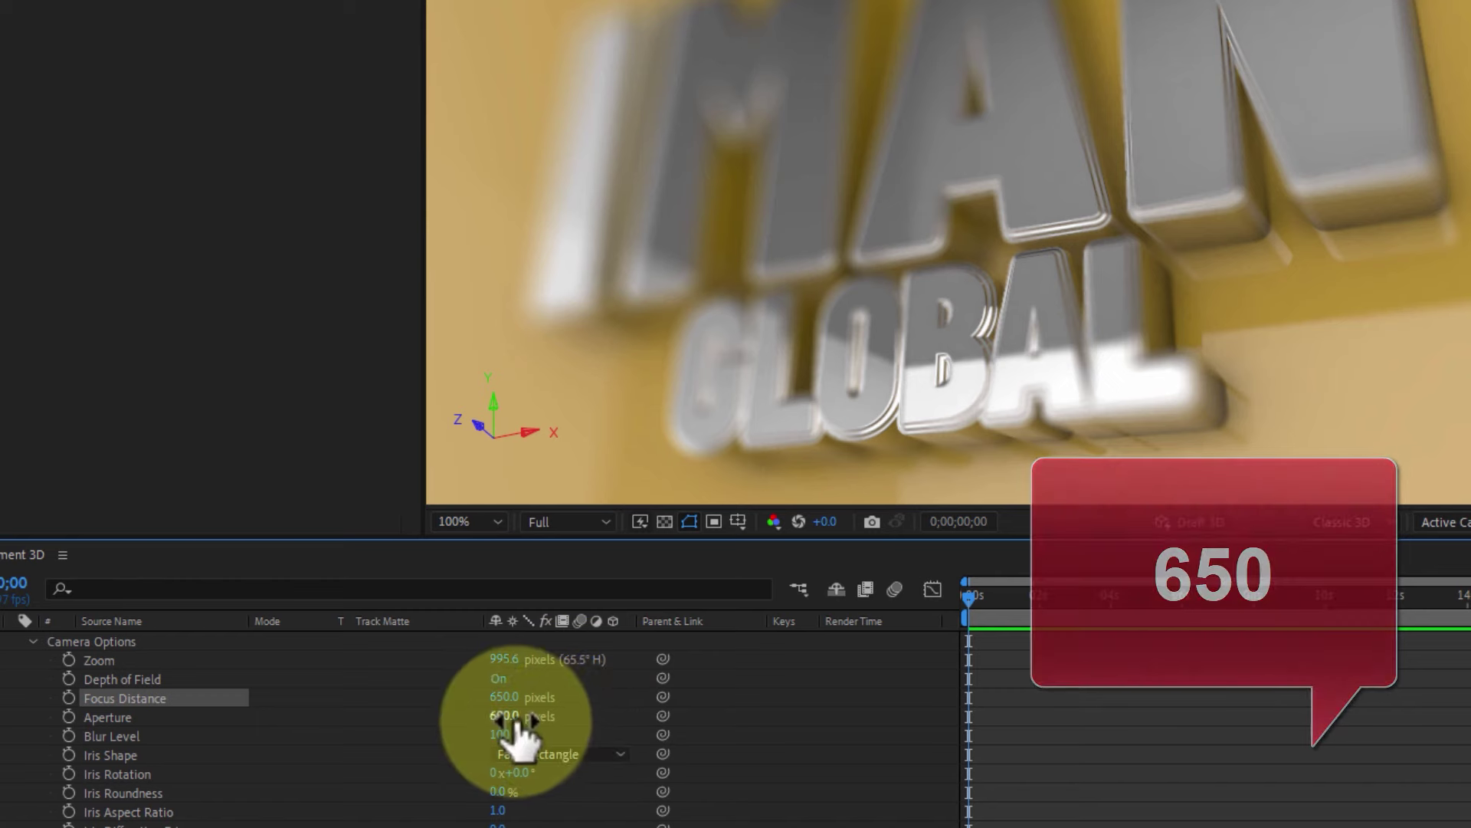
{"action": "type", "text": "30"}
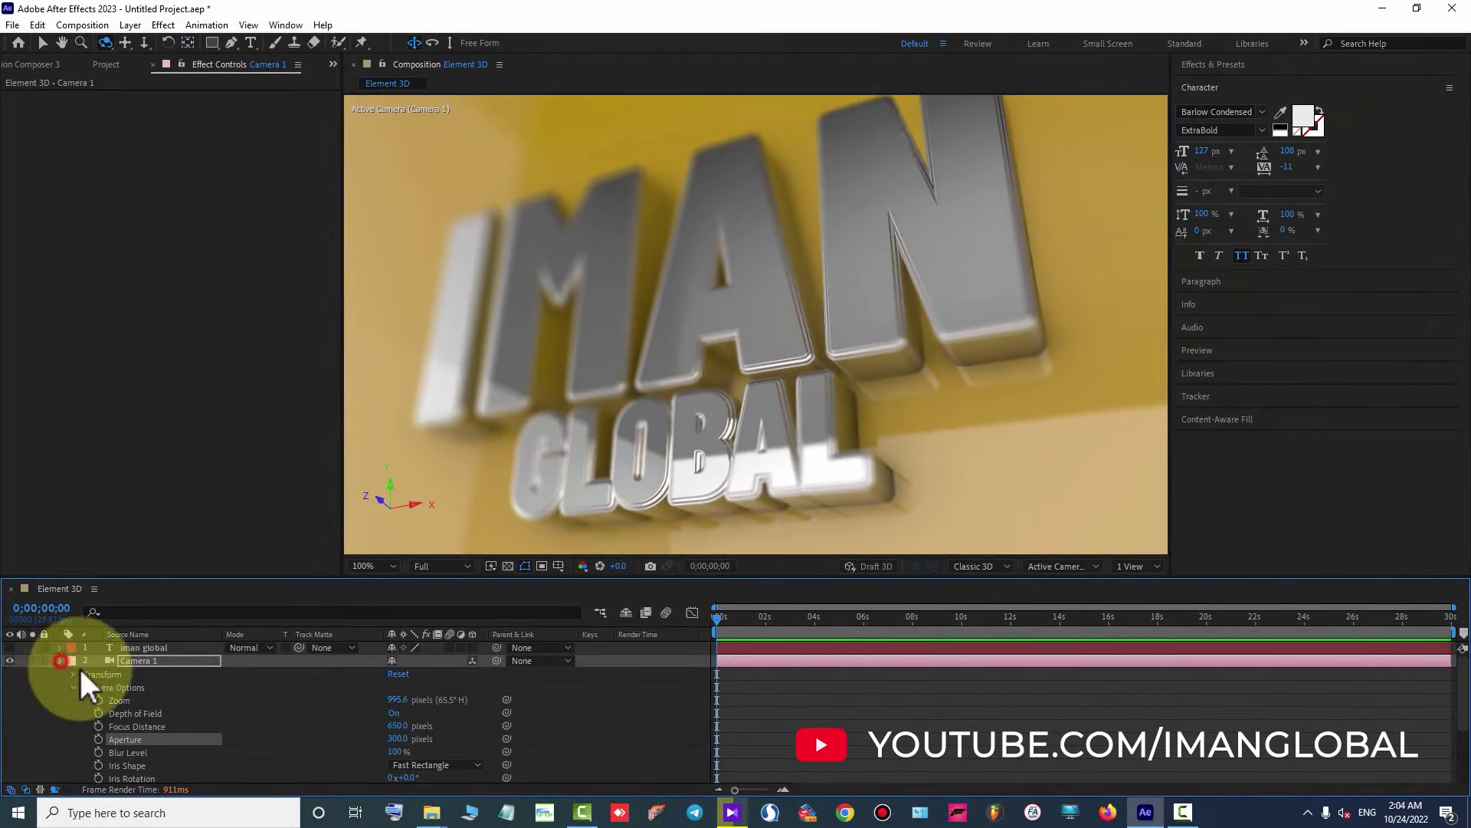
{"action": "left_click", "coordinate": [60, 661]}
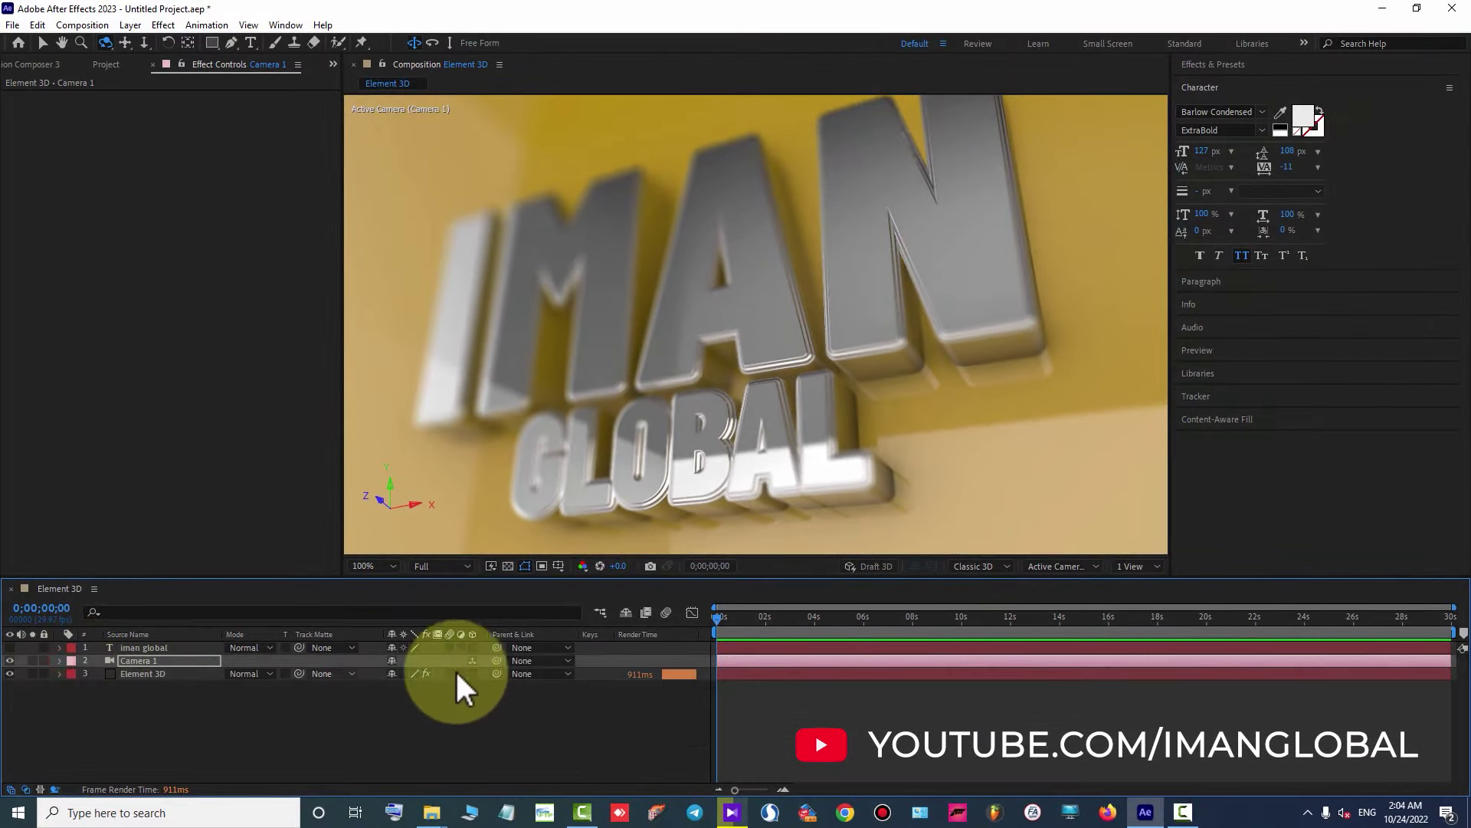
In Scene Setup, select the floor's Default material and open its Illumination texture source list.
{"action": "left_click", "coordinate": [140, 674]}
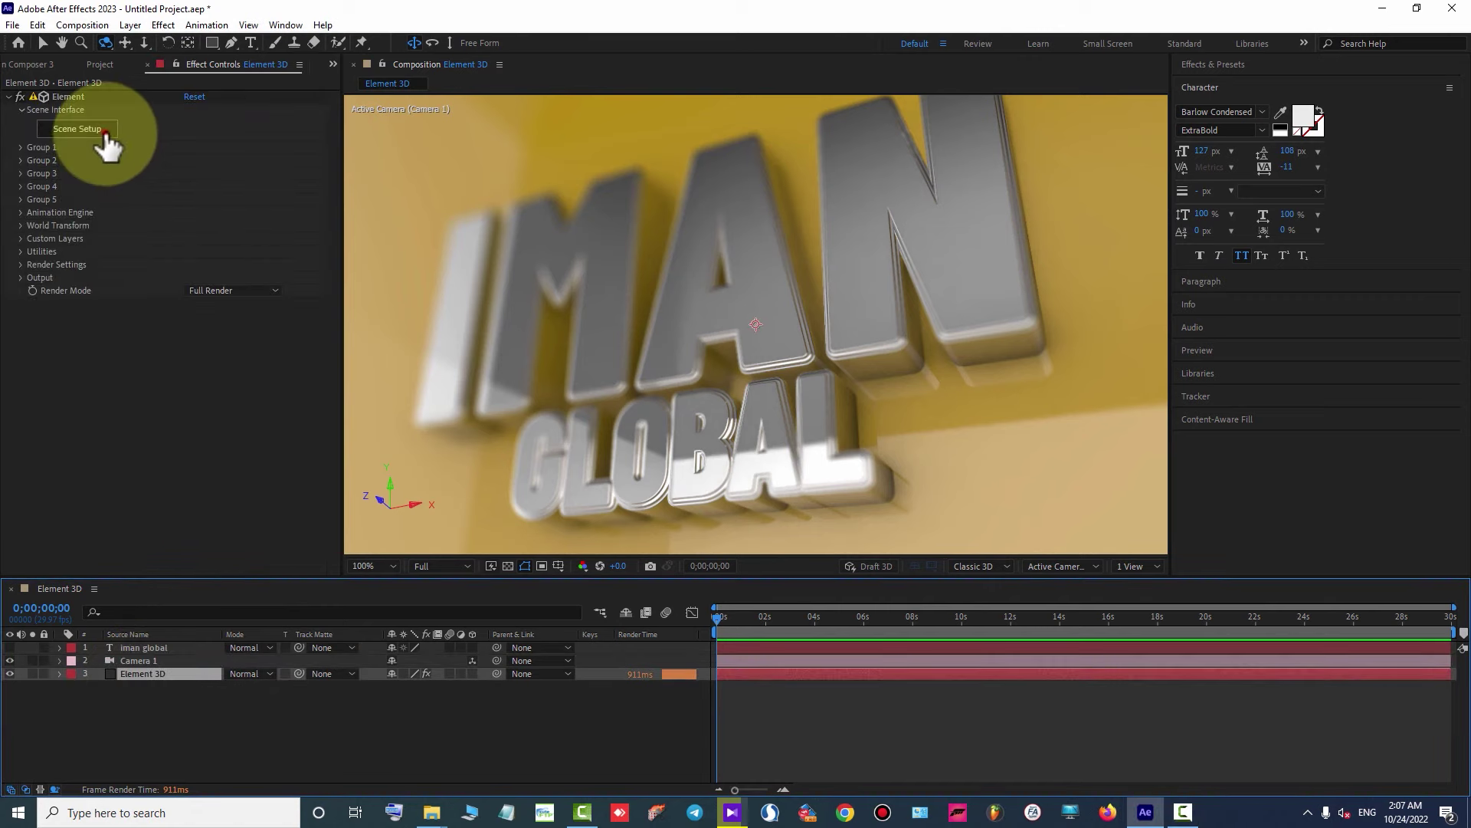
{"action": "left_click", "coordinate": [106, 137]}
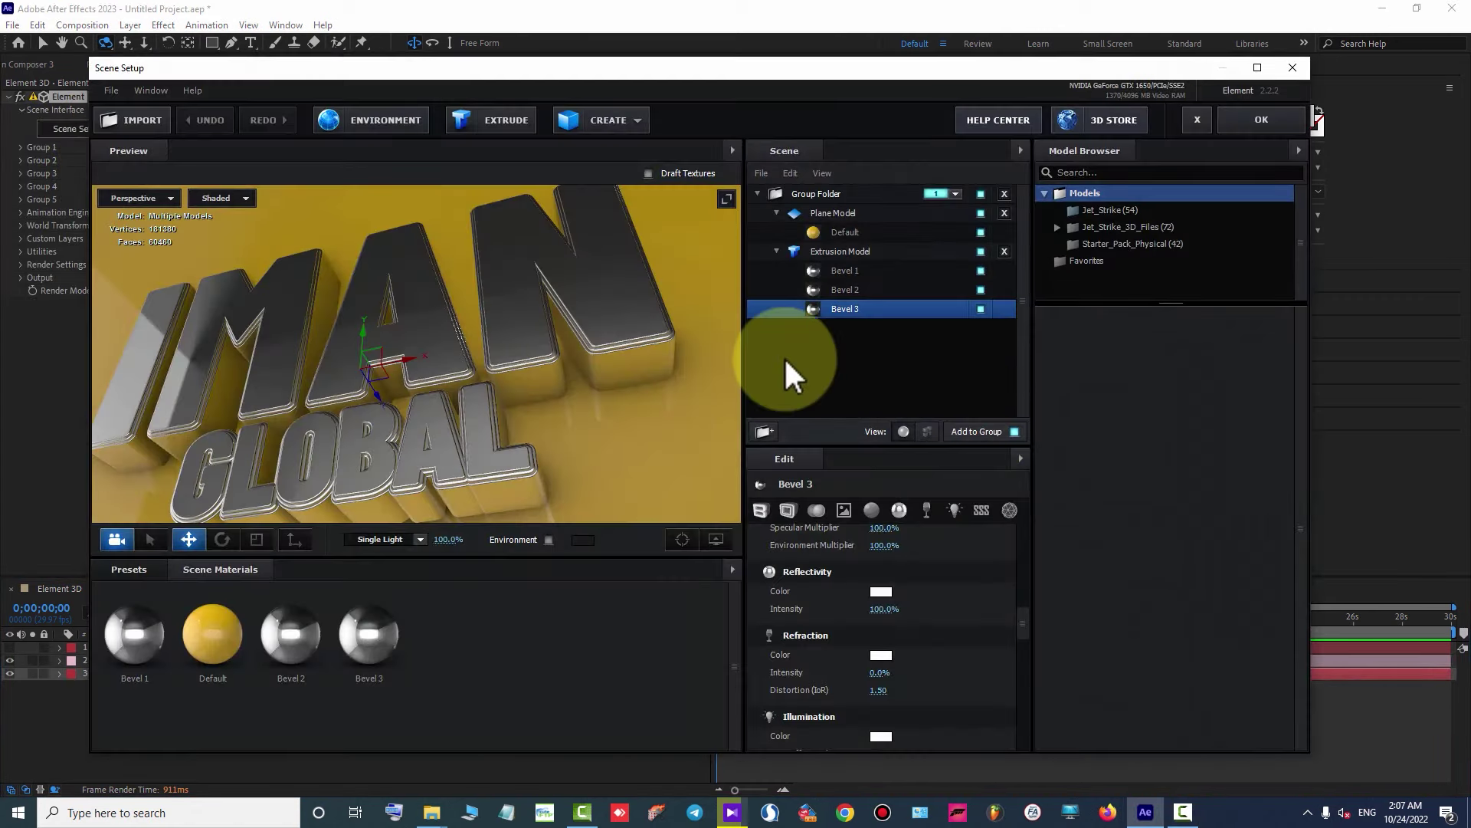
{"action": "left_click", "coordinate": [846, 228]}
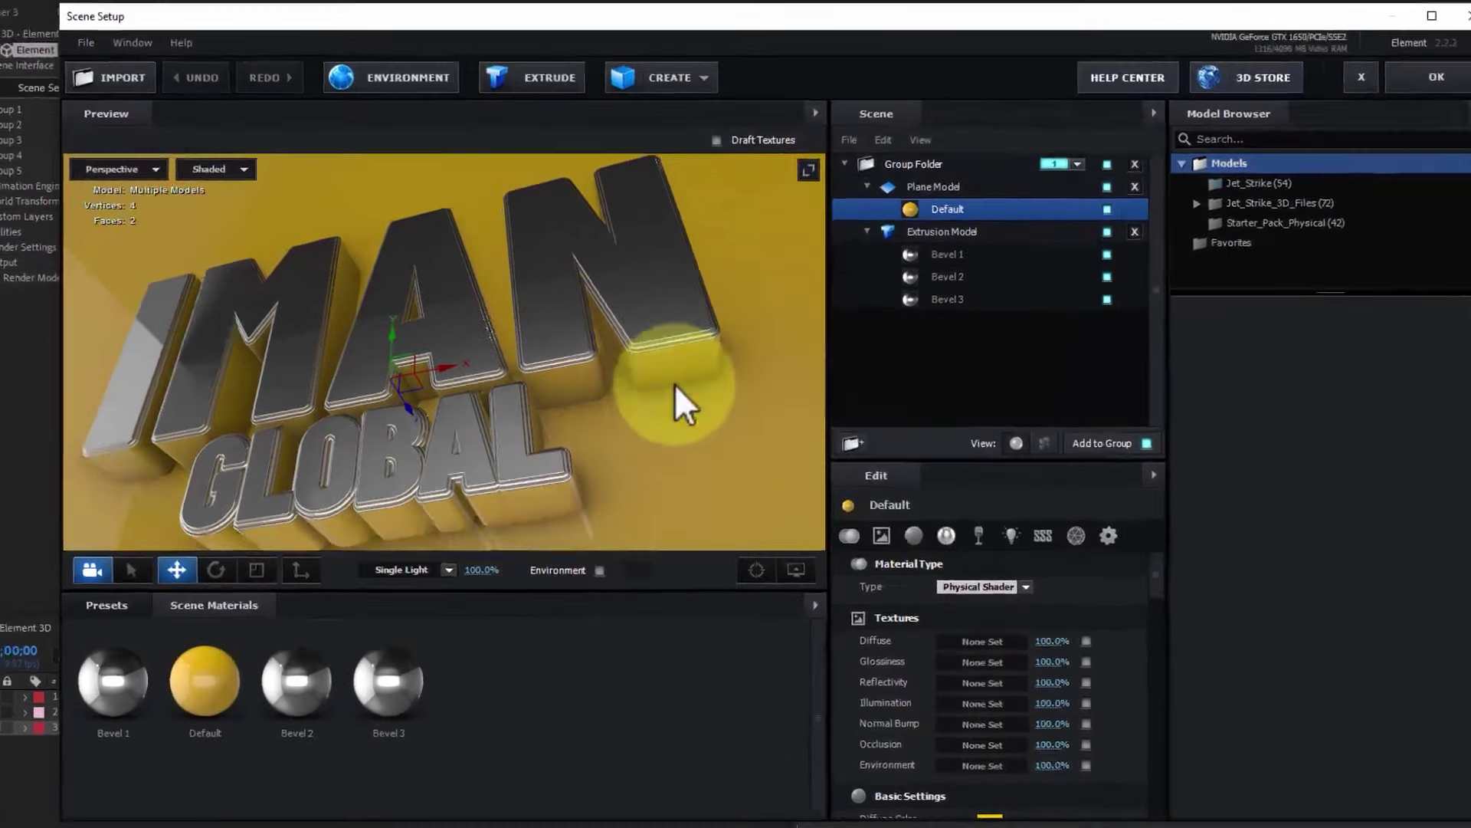
{"action": "scroll", "coordinate": [548, 391], "scroll_direction": "down", "scroll_amount": 3}
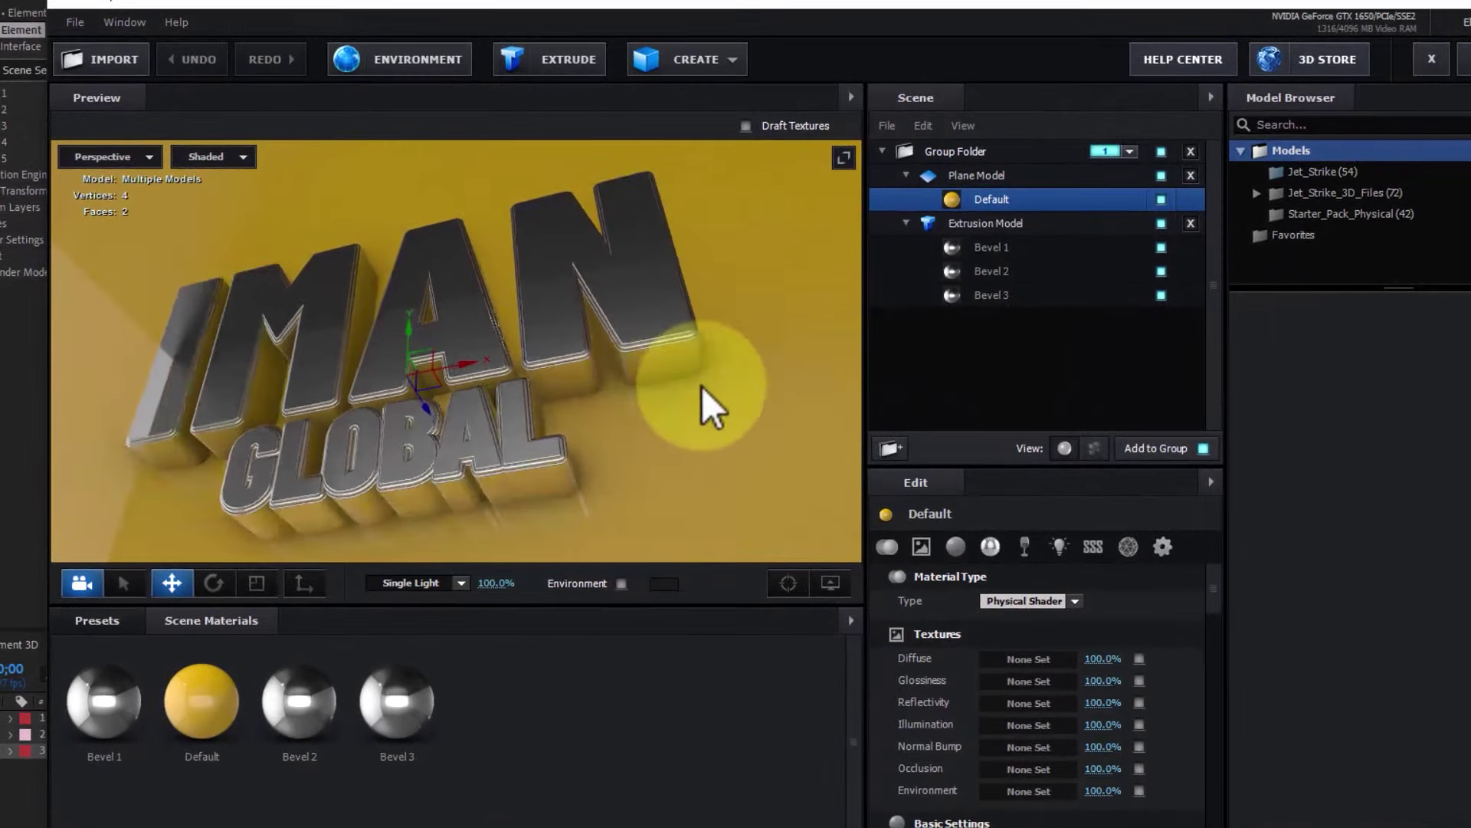
{"action": "scroll", "coordinate": [628, 400], "scroll_direction": "up", "scroll_amount": 3}
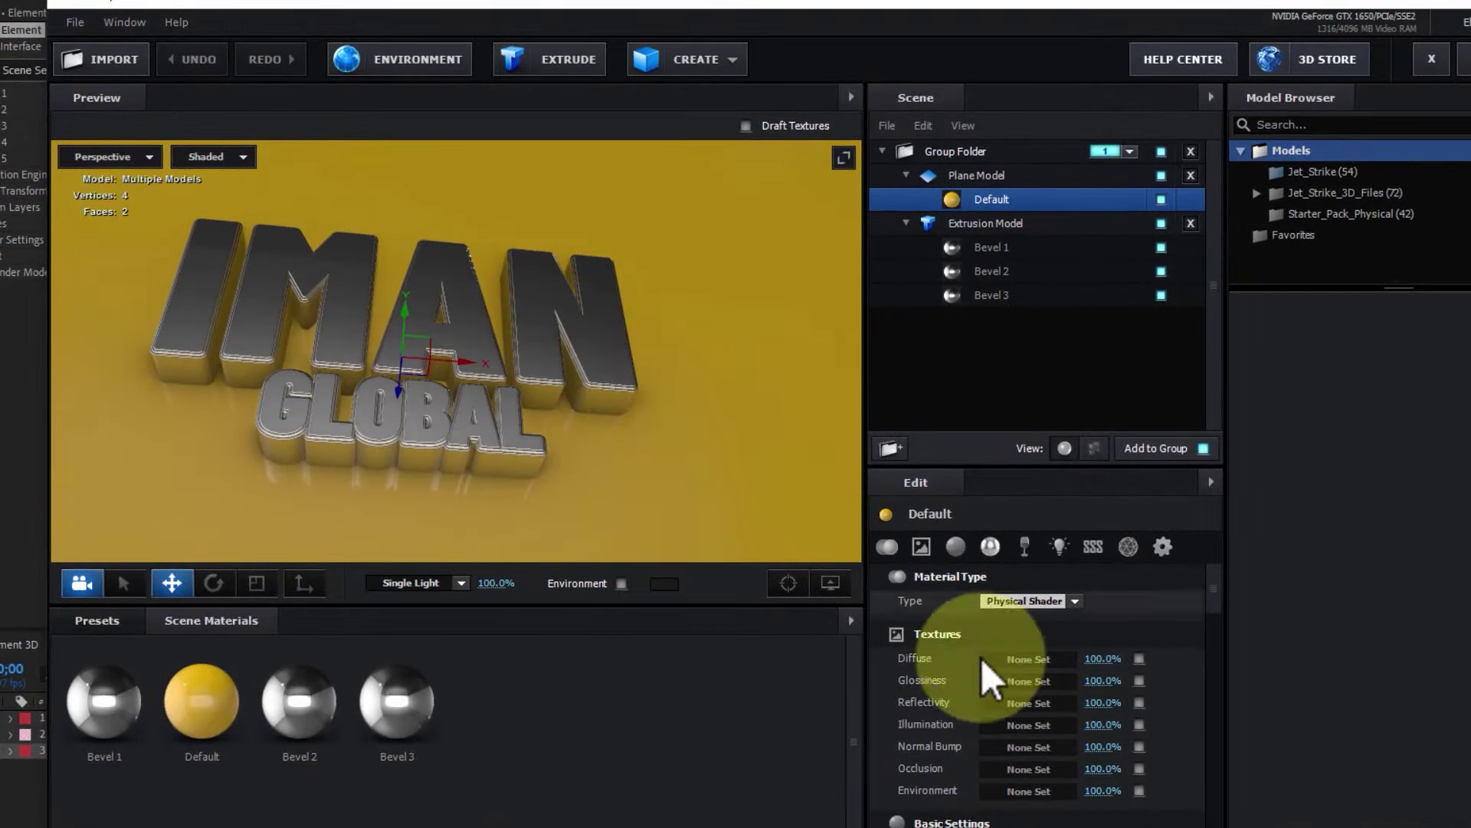
{"action": "left_click", "coordinate": [928, 547]}
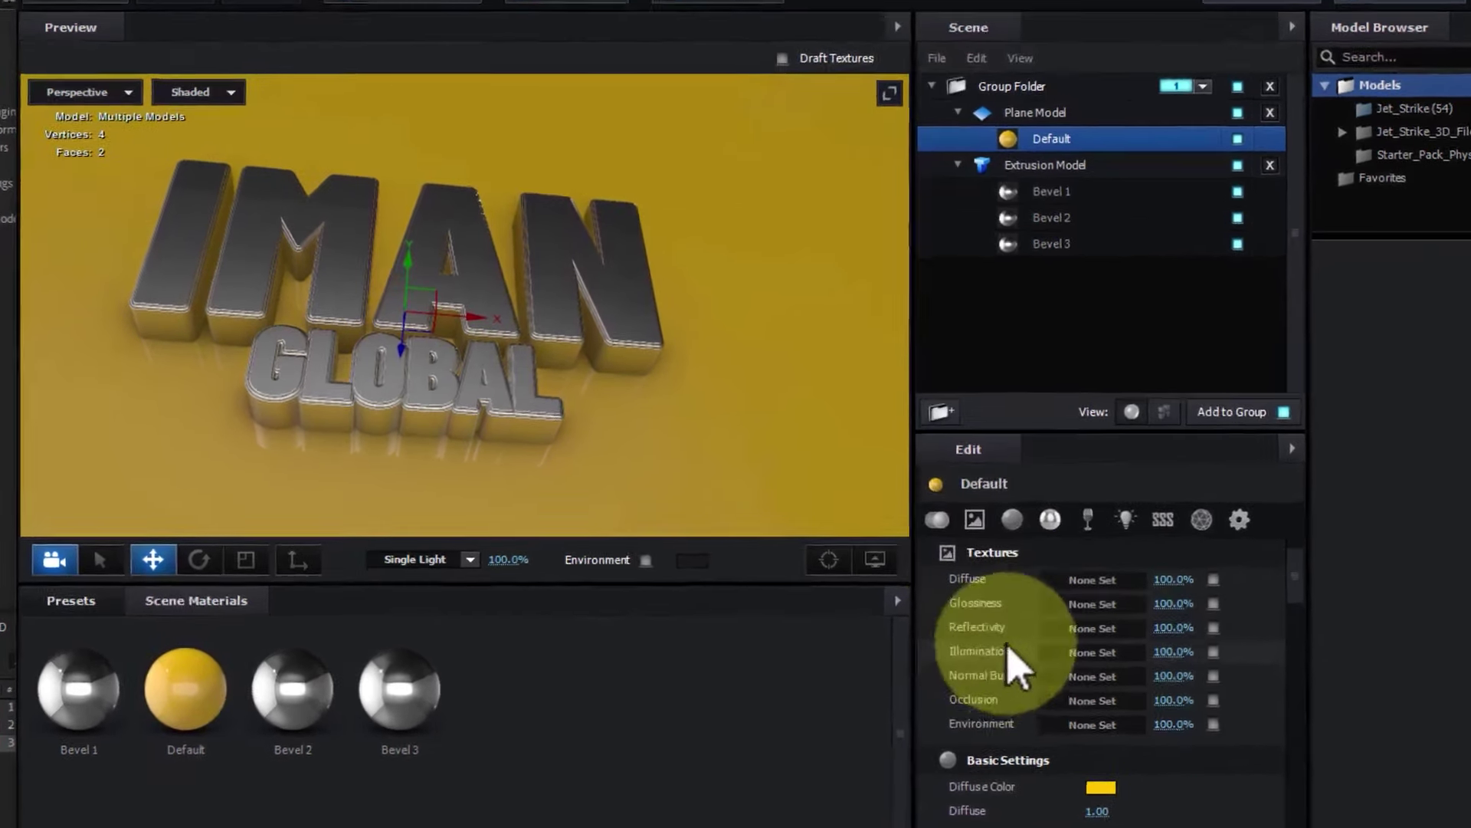
{"action": "left_click", "coordinate": [1102, 648]}
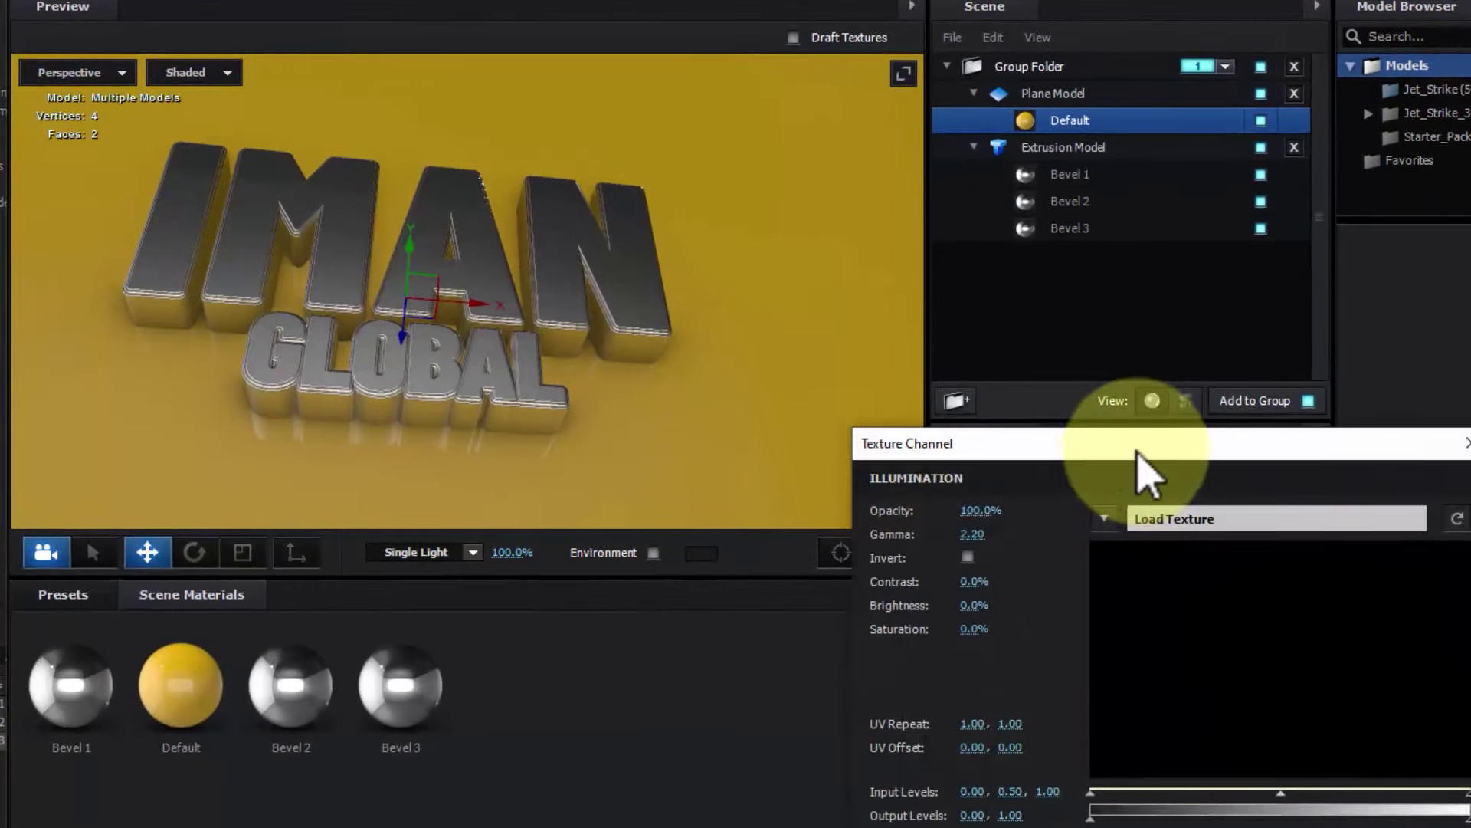
{"action": "left_click_drag", "start_coordinate": [1133, 443], "coordinate": [871, 146]}
{"action": "left_click", "coordinate": [835, 218]}
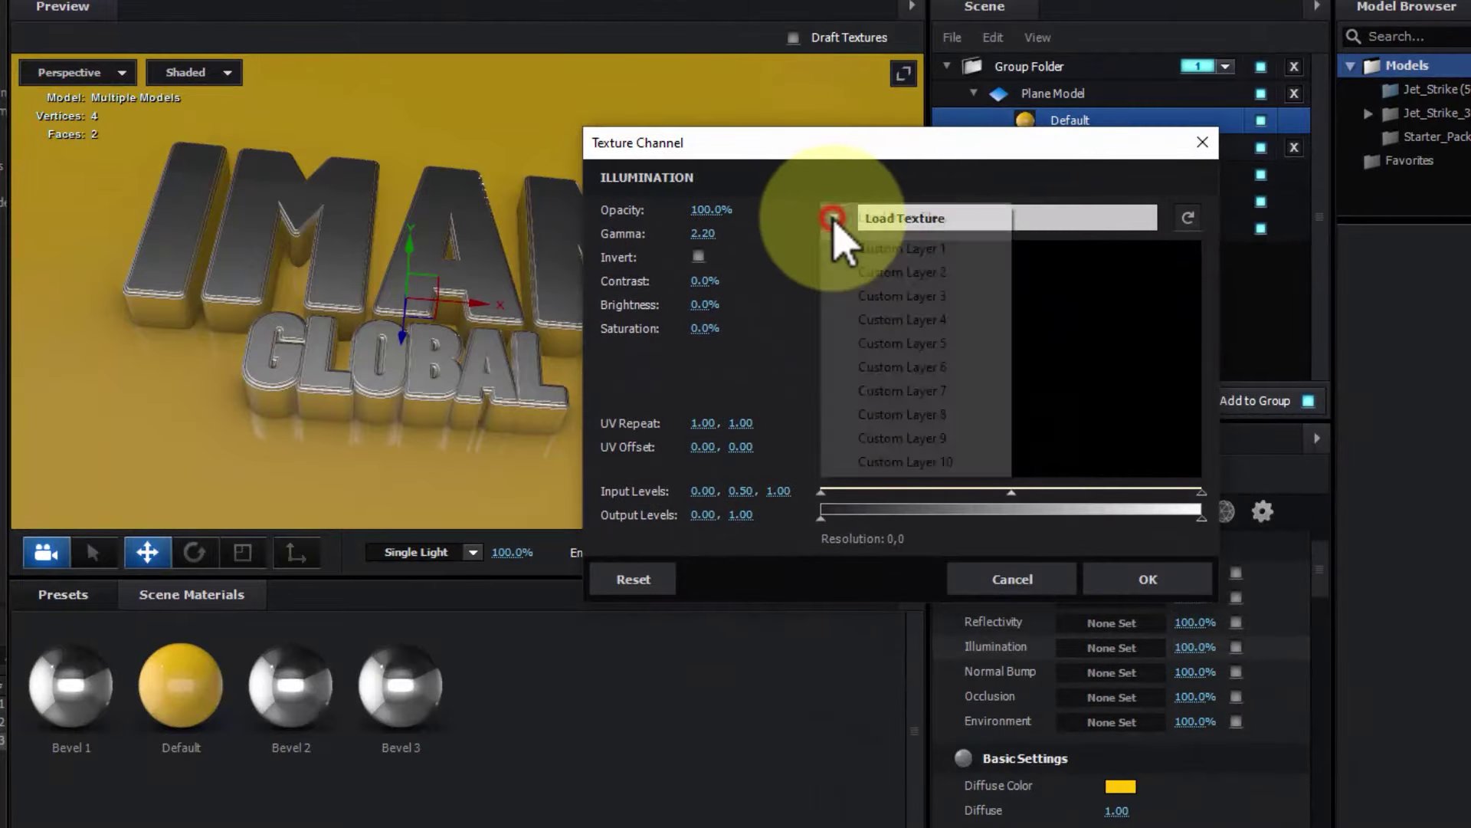
Load the glitter photo JPG from the VideoCopilot folder as the floor material's Illumination texture.
{"action": "left_click", "coordinate": [978, 217]}
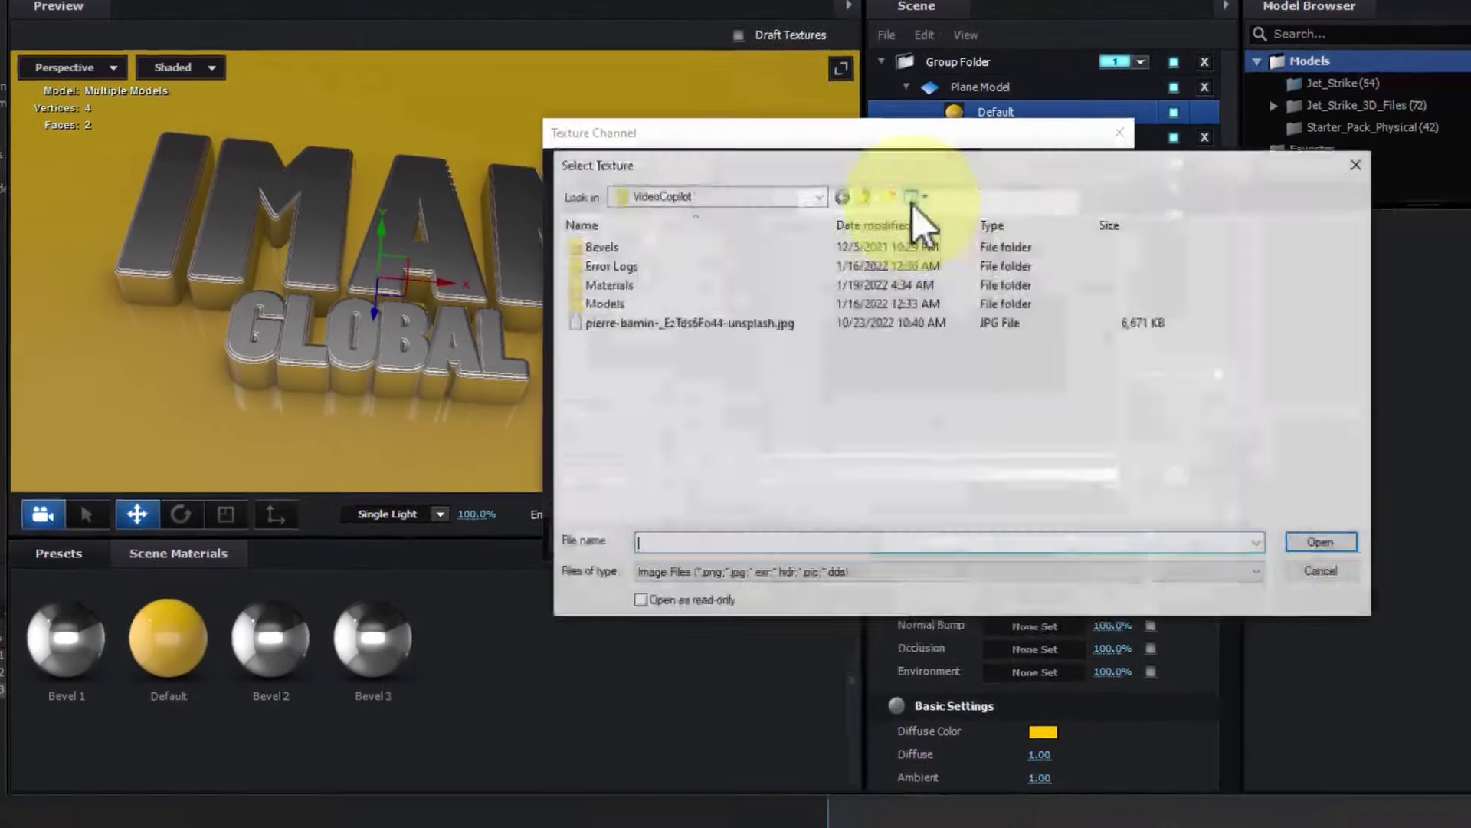
{"action": "left_click", "coordinate": [704, 310]}
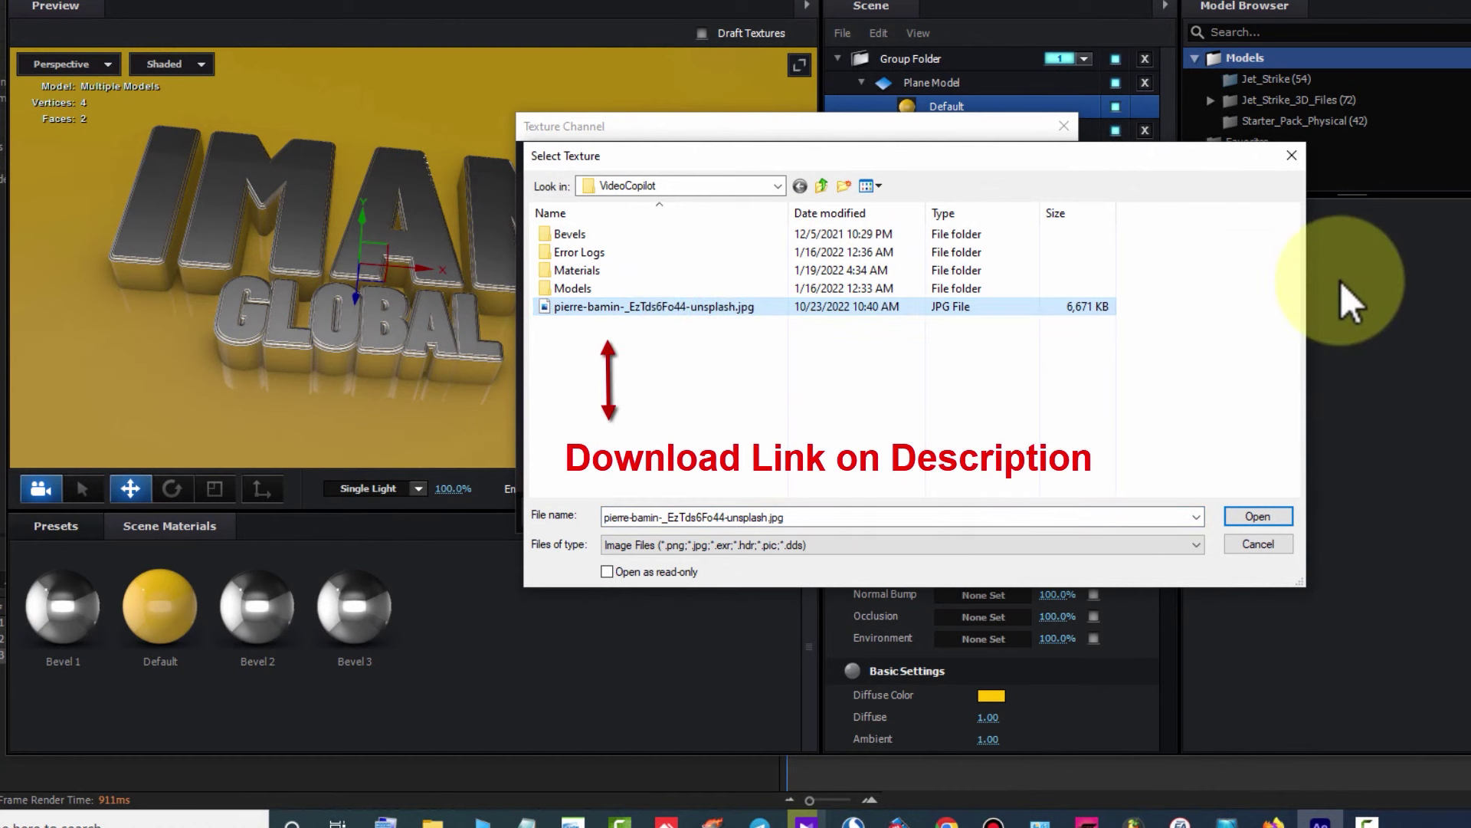
{"action": "left_click", "coordinate": [1259, 516]}
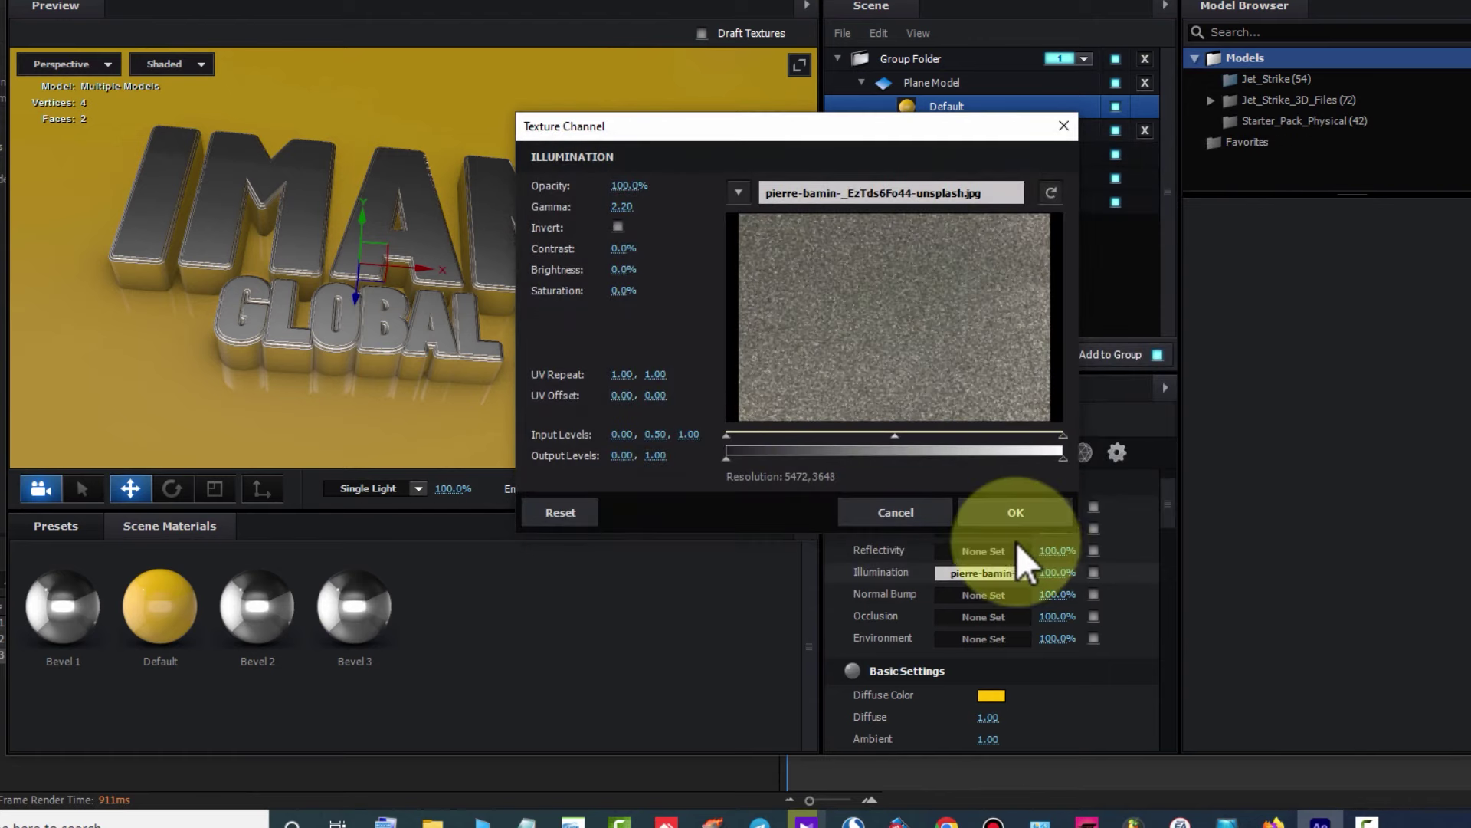
{"action": "left_click", "coordinate": [1023, 526]}
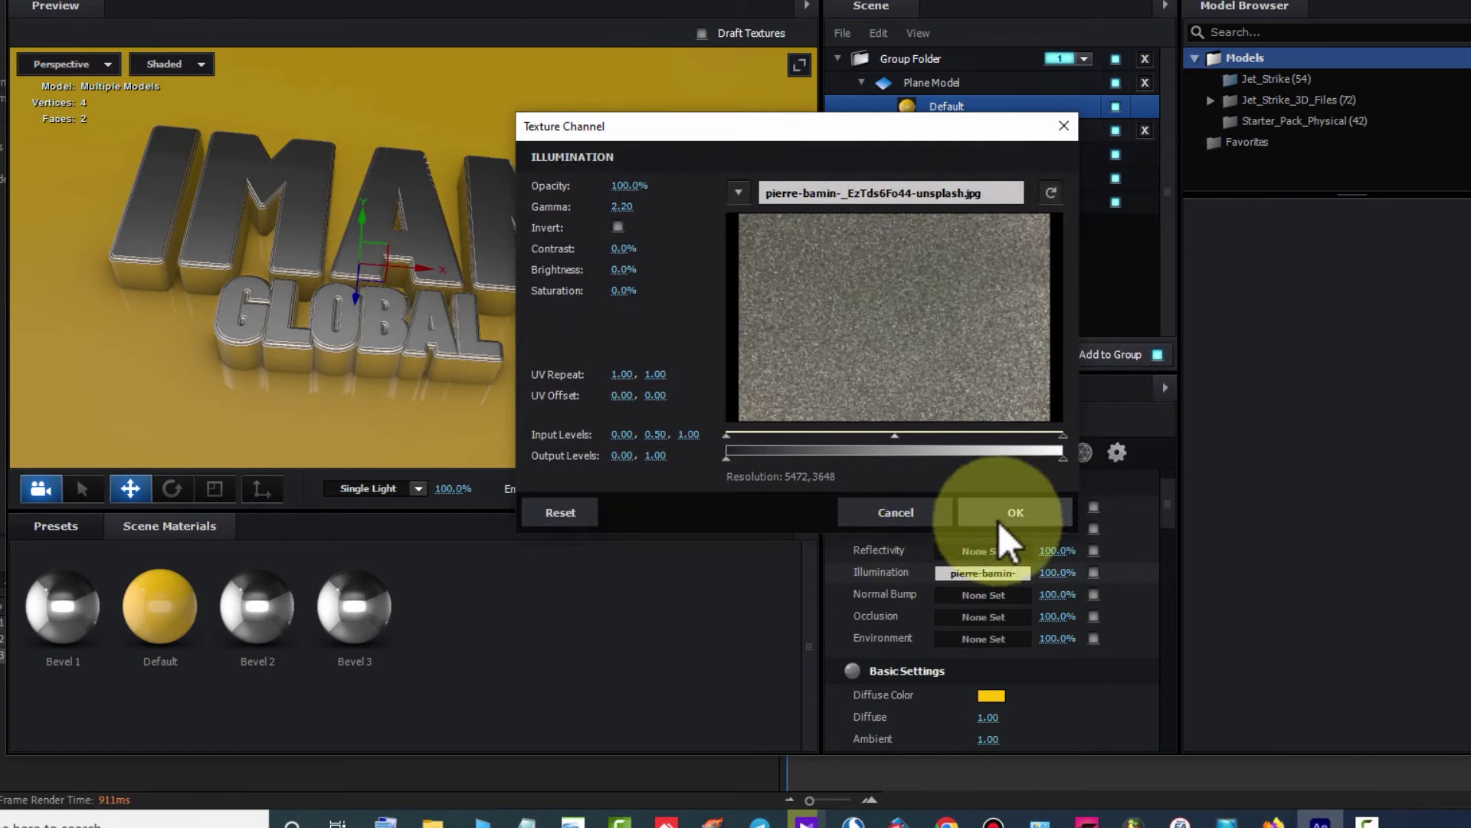
{"action": "left_click", "coordinate": [1011, 522]}
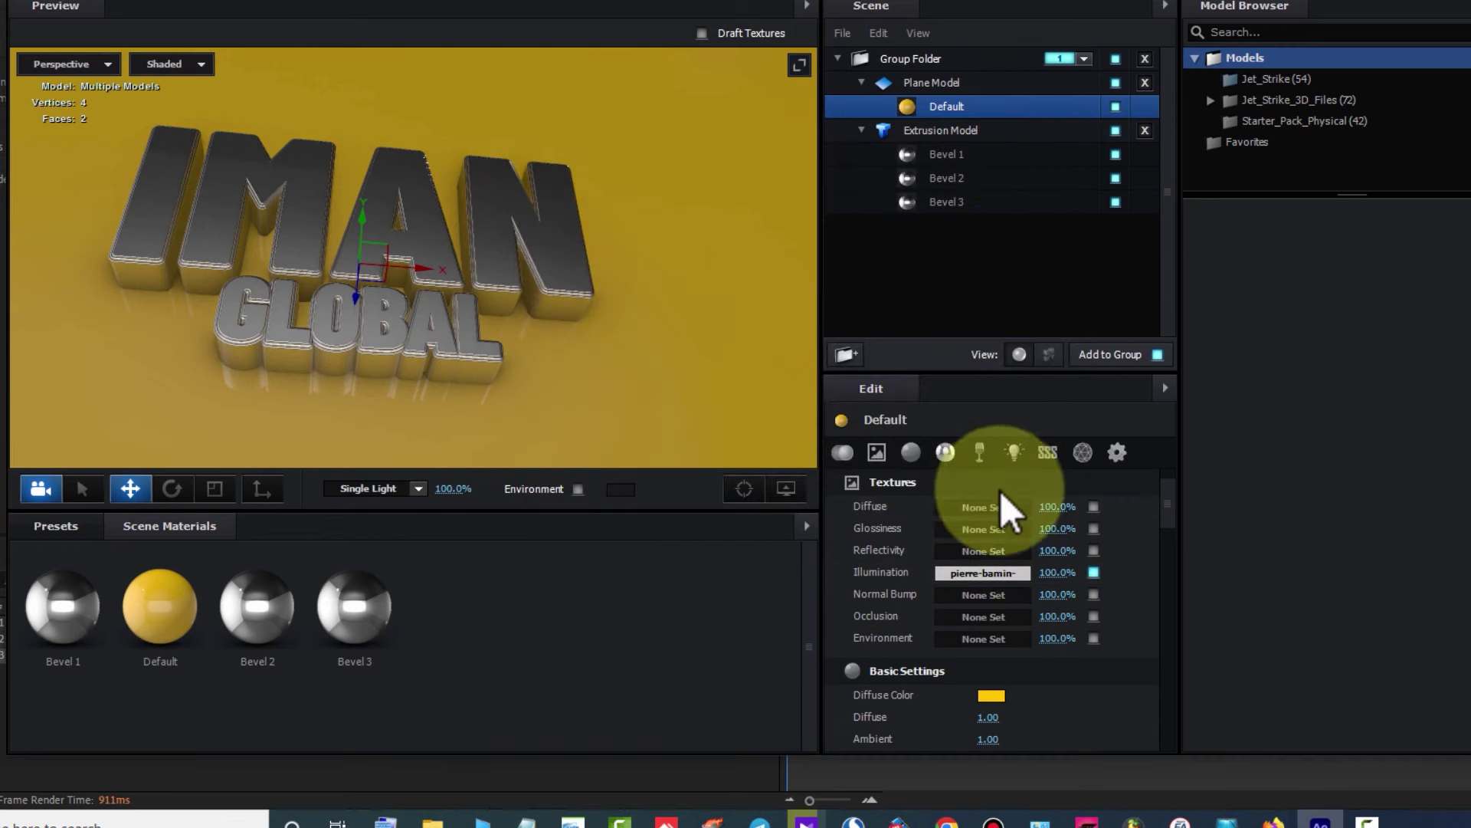
{"action": "left_click", "coordinate": [1012, 452]}
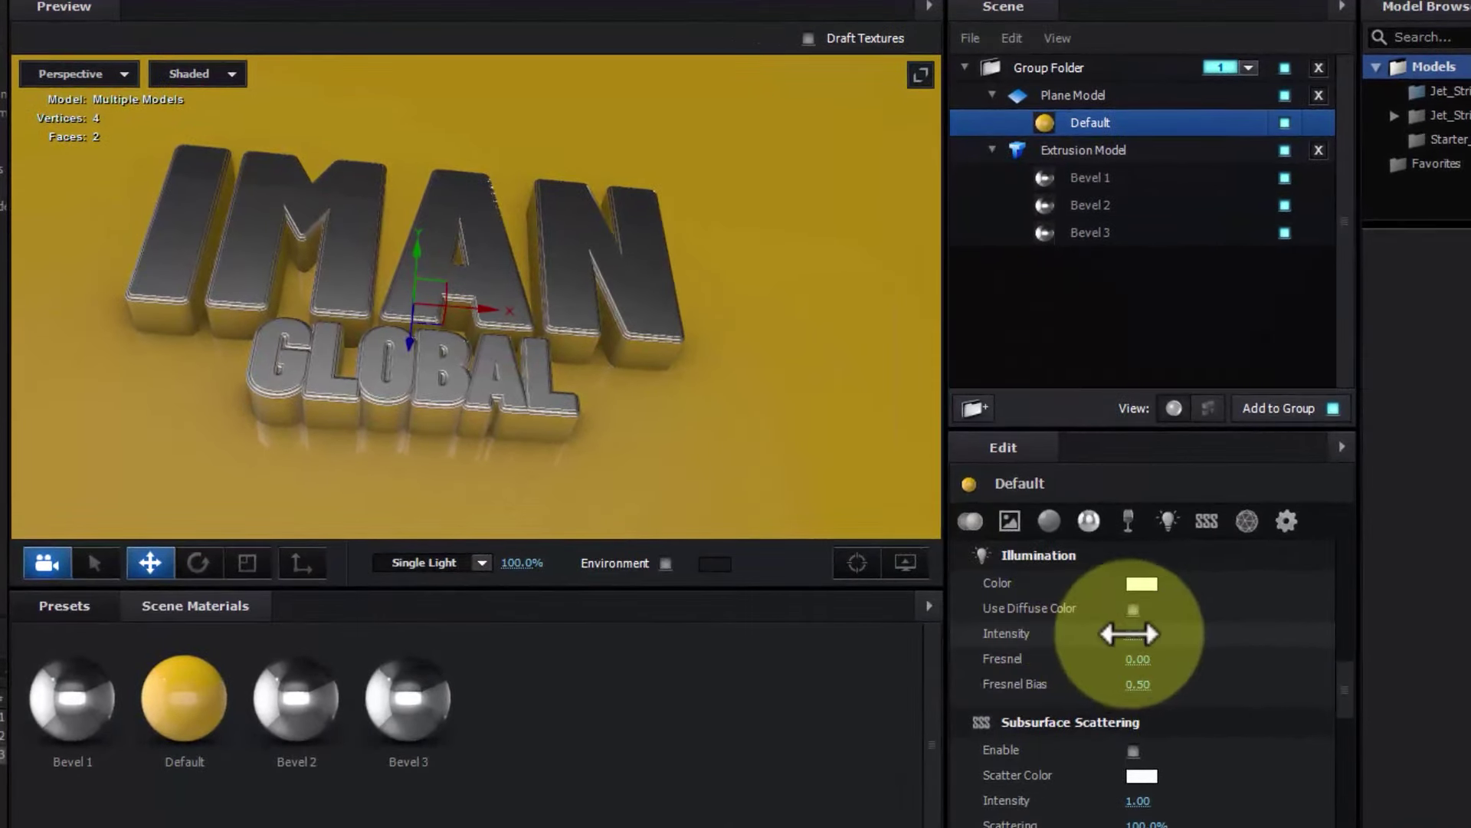
Set the floor's Illumination intensity to 100%.
{"action": "left_click_drag", "start_coordinate": [1139, 633], "coordinate": [1303, 625]}
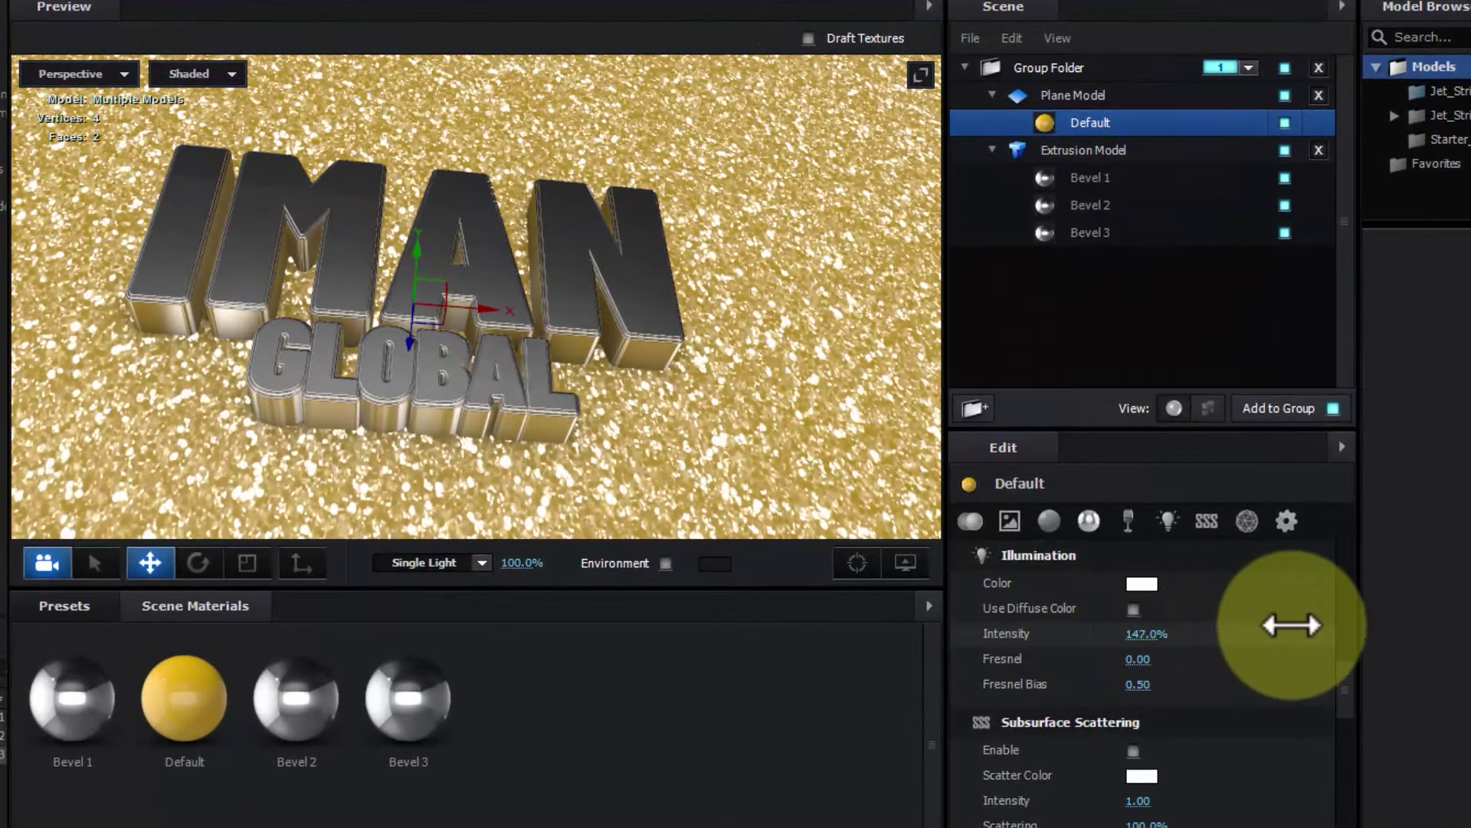
{"action": "left_click_drag", "start_coordinate": [1303, 625], "coordinate": [1192, 657]}
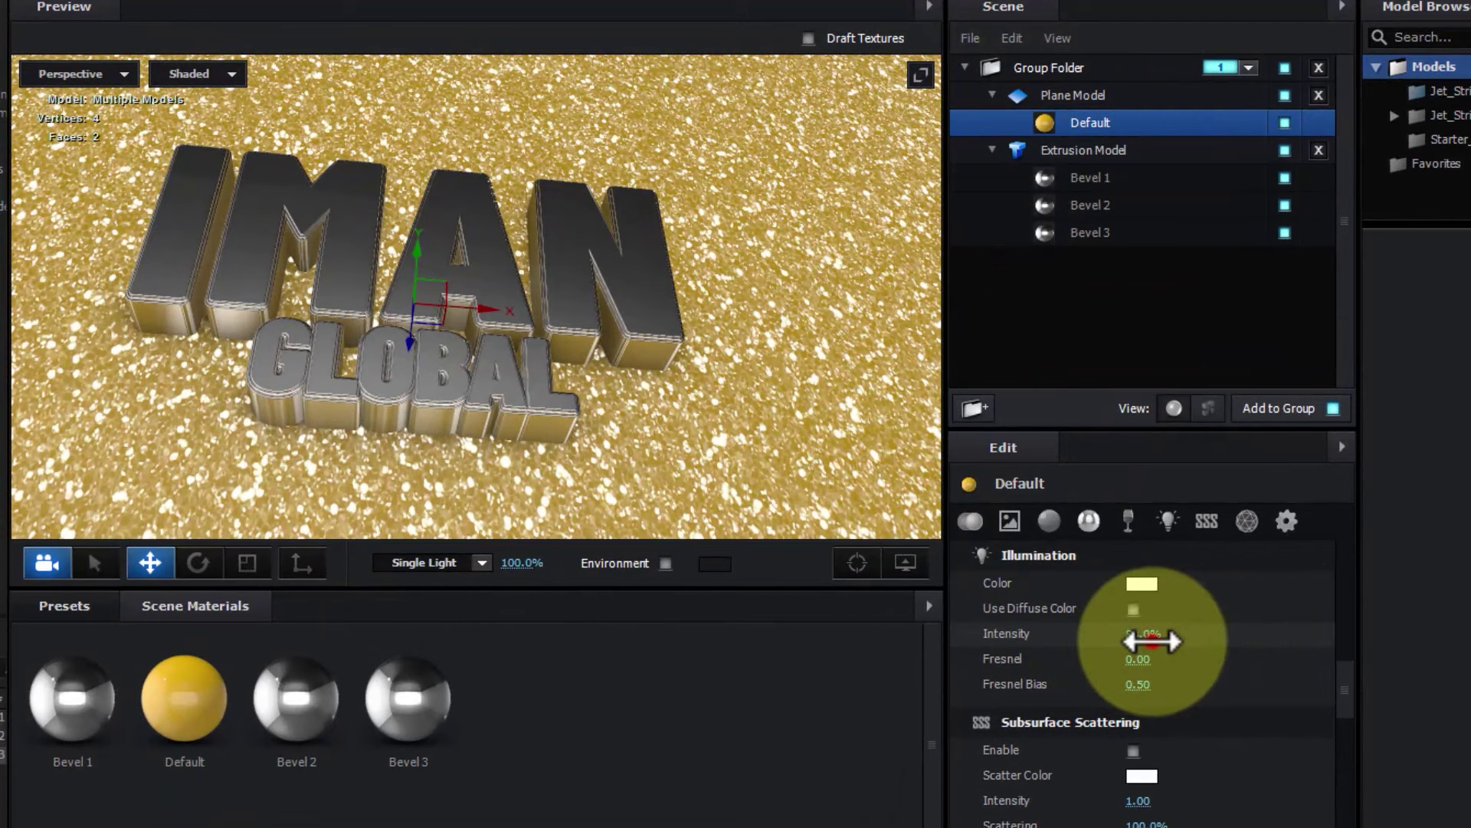
{"action": "left_click", "coordinate": [1150, 636]}
{"action": "type", "text": "100"}
{"action": "key", "text": "Return"}
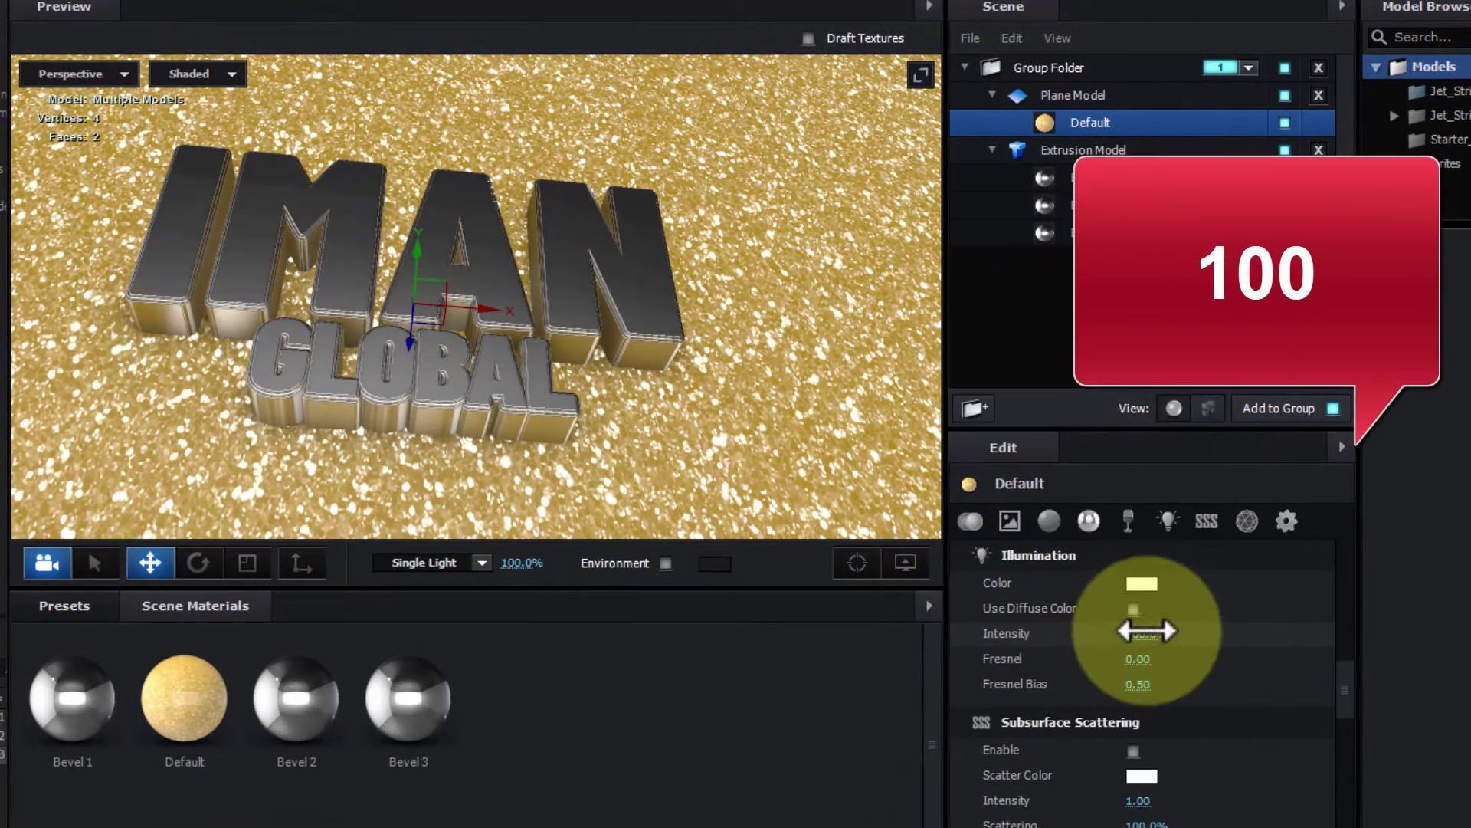
Change the Illumination colour to grey 7E7E7E to tone down the glitter.
{"action": "left_click", "coordinate": [1141, 584]}
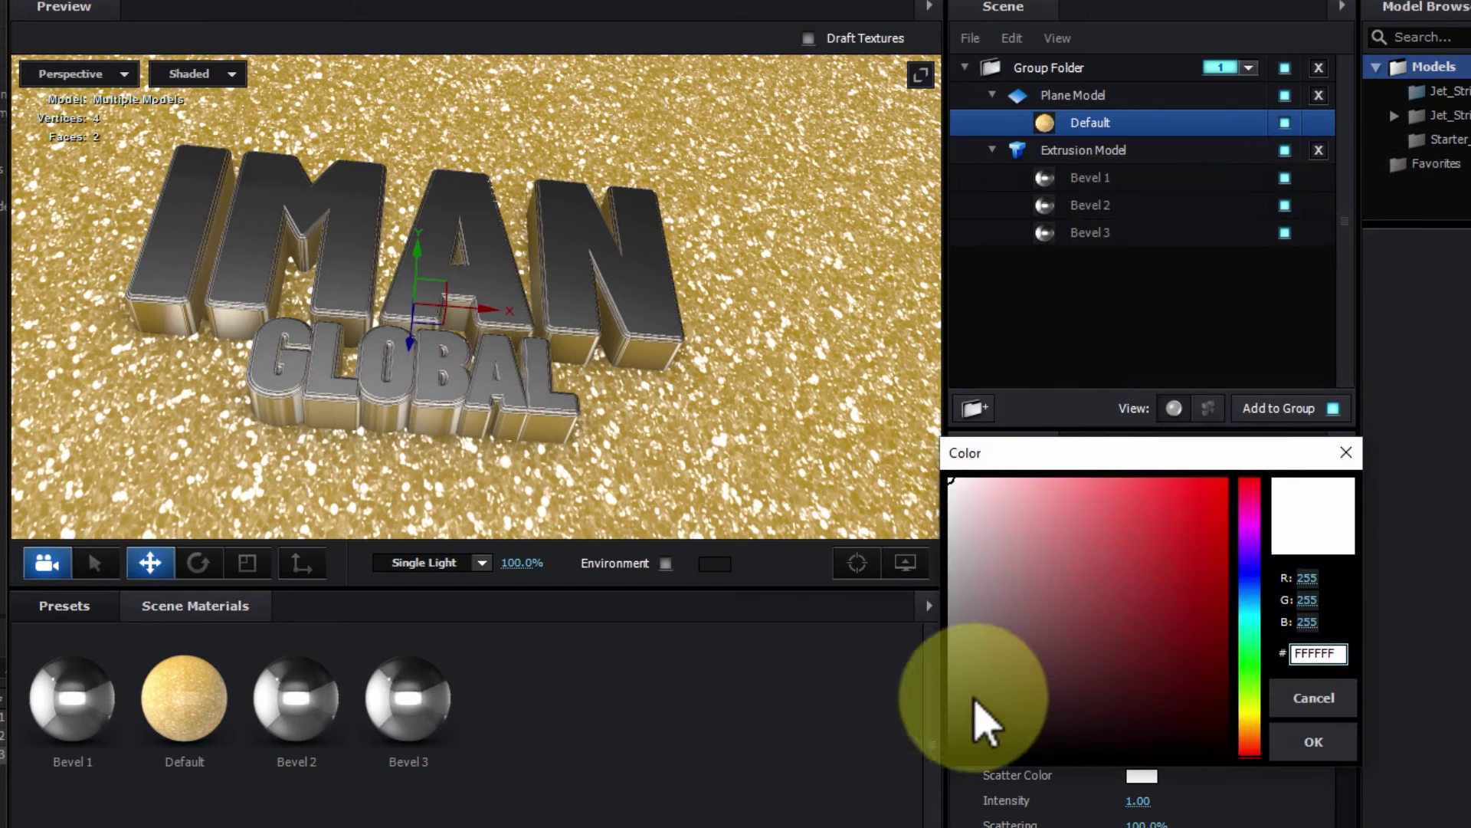
{"action": "left_click_drag", "start_coordinate": [962, 542], "coordinate": [931, 633]}
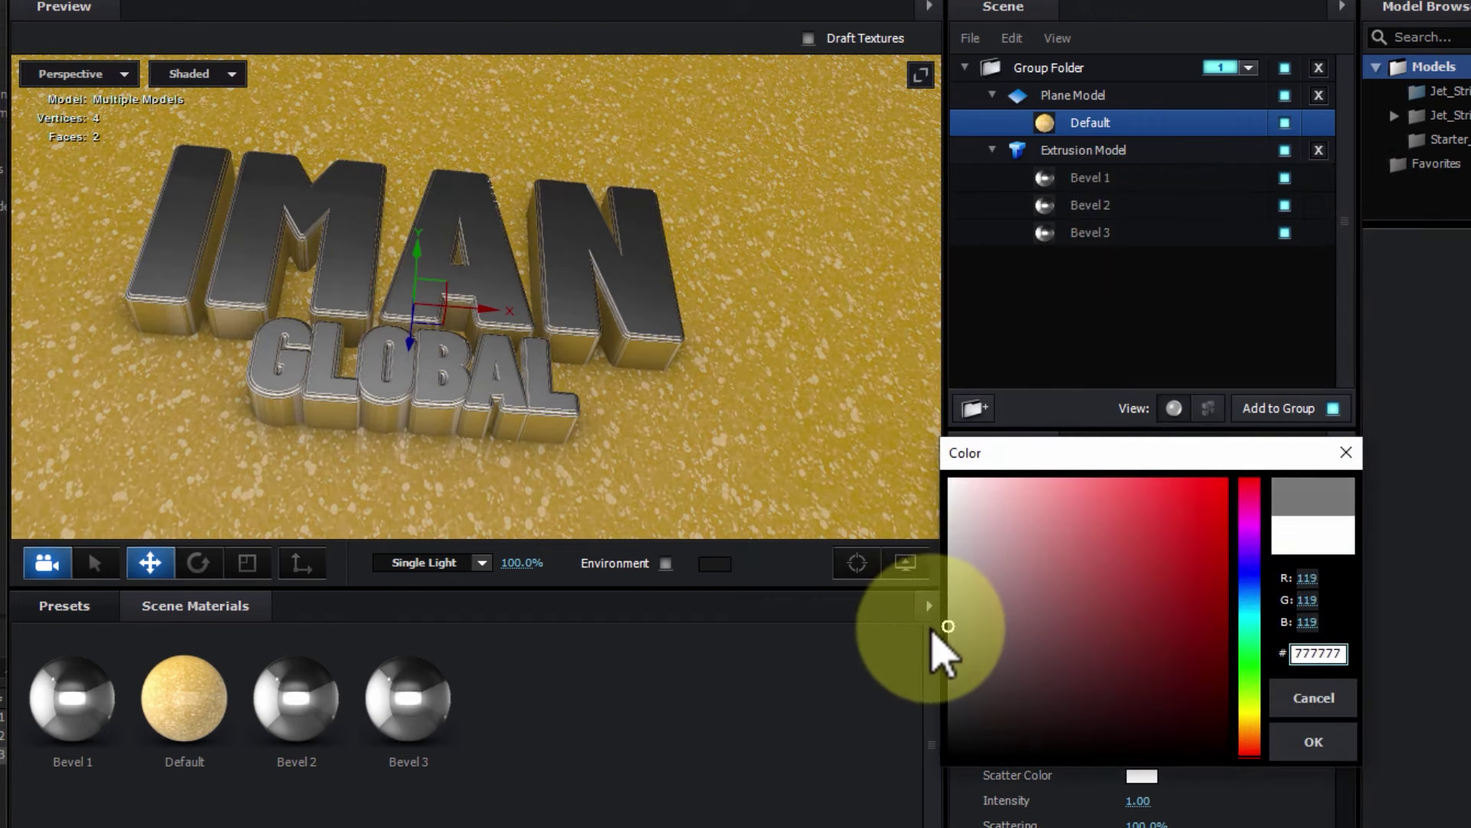
{"action": "left_click", "coordinate": [1318, 741]}
{"action": "mouse_move", "coordinate": [540, 467]}
{"action": "left_mouse_down"}
{"action": "mouse_move", "coordinate": [544, 310]}
{"action": "mouse_move", "coordinate": [544, 337]}
{"action": "left_mouse_up"}
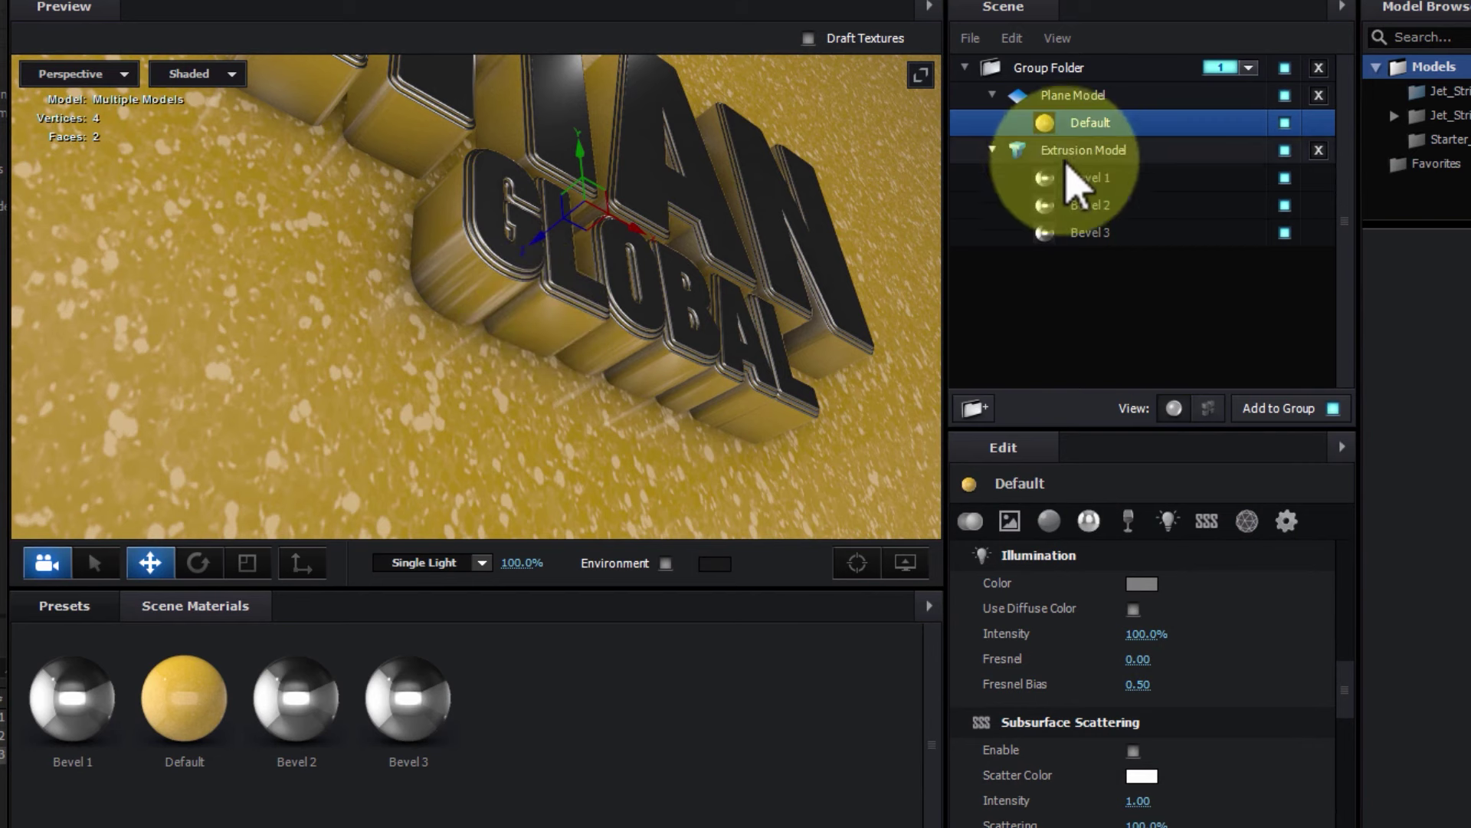
Tile the Illumination texture at UV Repeat 15 × 15 and preview the floor.
{"action": "left_click", "coordinate": [1010, 521]}
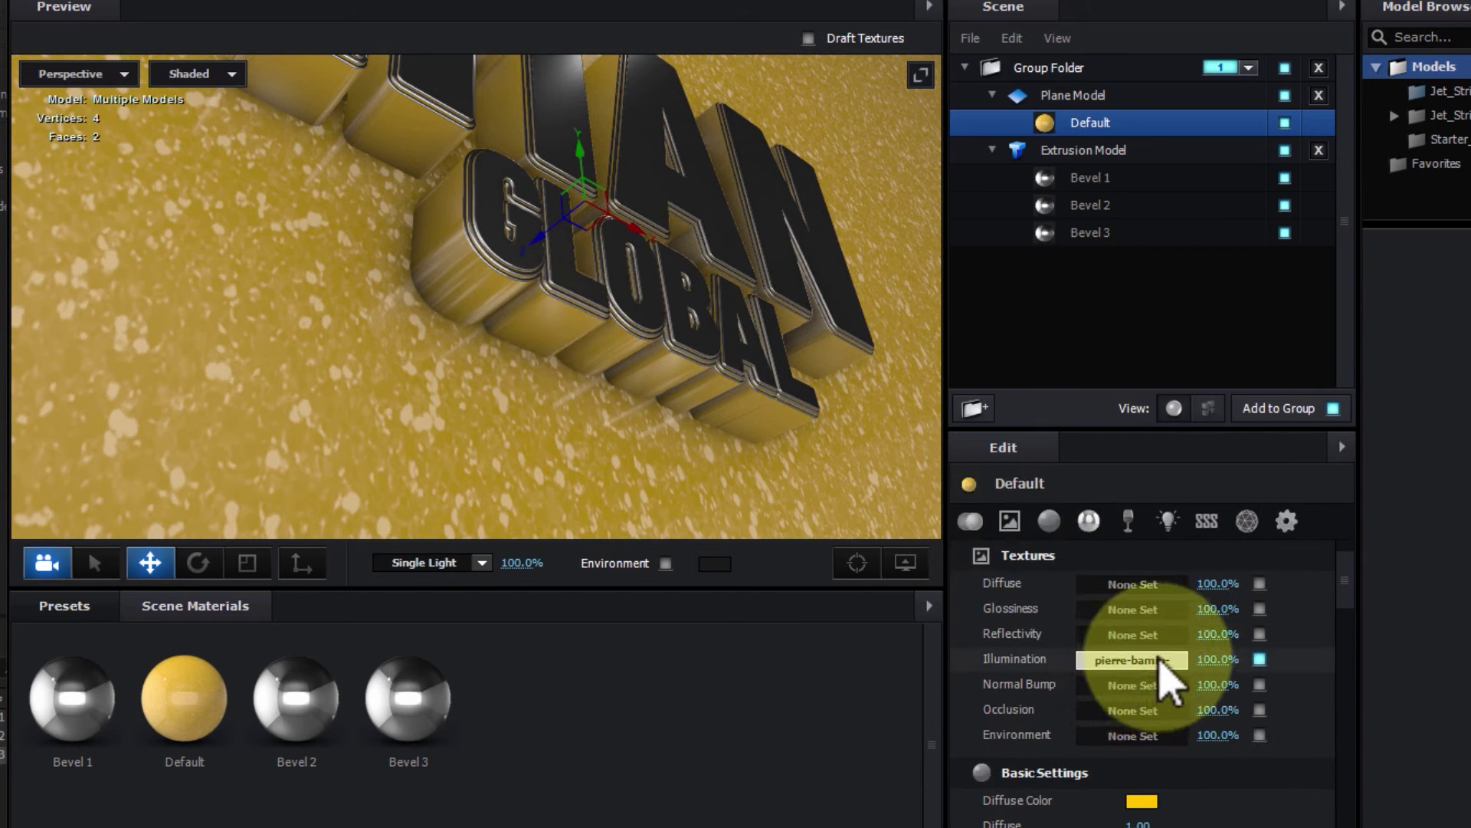
{"action": "left_click", "coordinate": [1167, 660]}
{"action": "mouse_move", "coordinate": [1146, 454]}
{"action": "left_mouse_down"}
{"action": "mouse_move", "coordinate": [1126, 182]}
{"action": "mouse_move", "coordinate": [1104, 175]}
{"action": "left_mouse_up"}
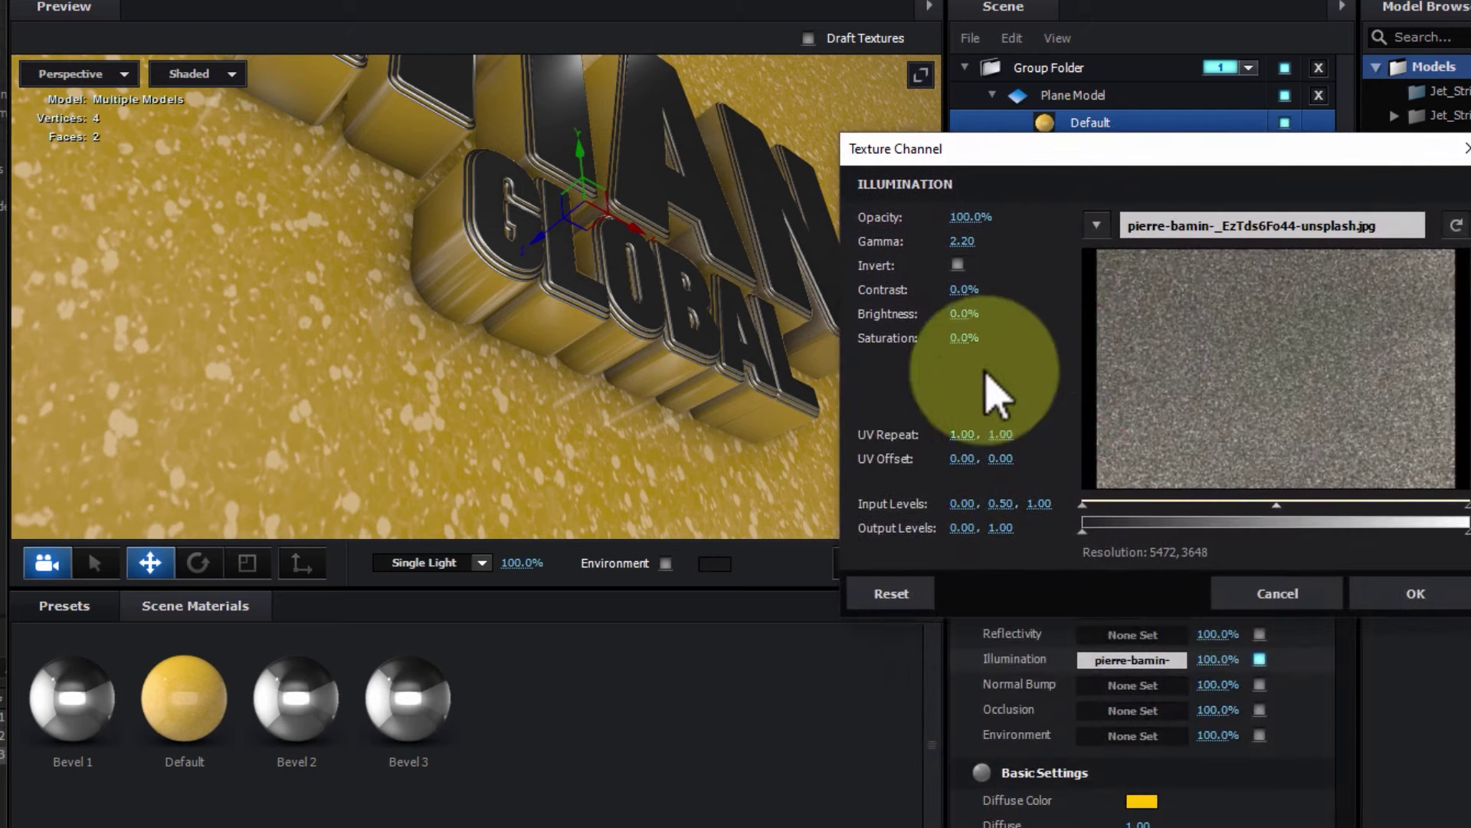
{"action": "left_click", "coordinate": [964, 434]}
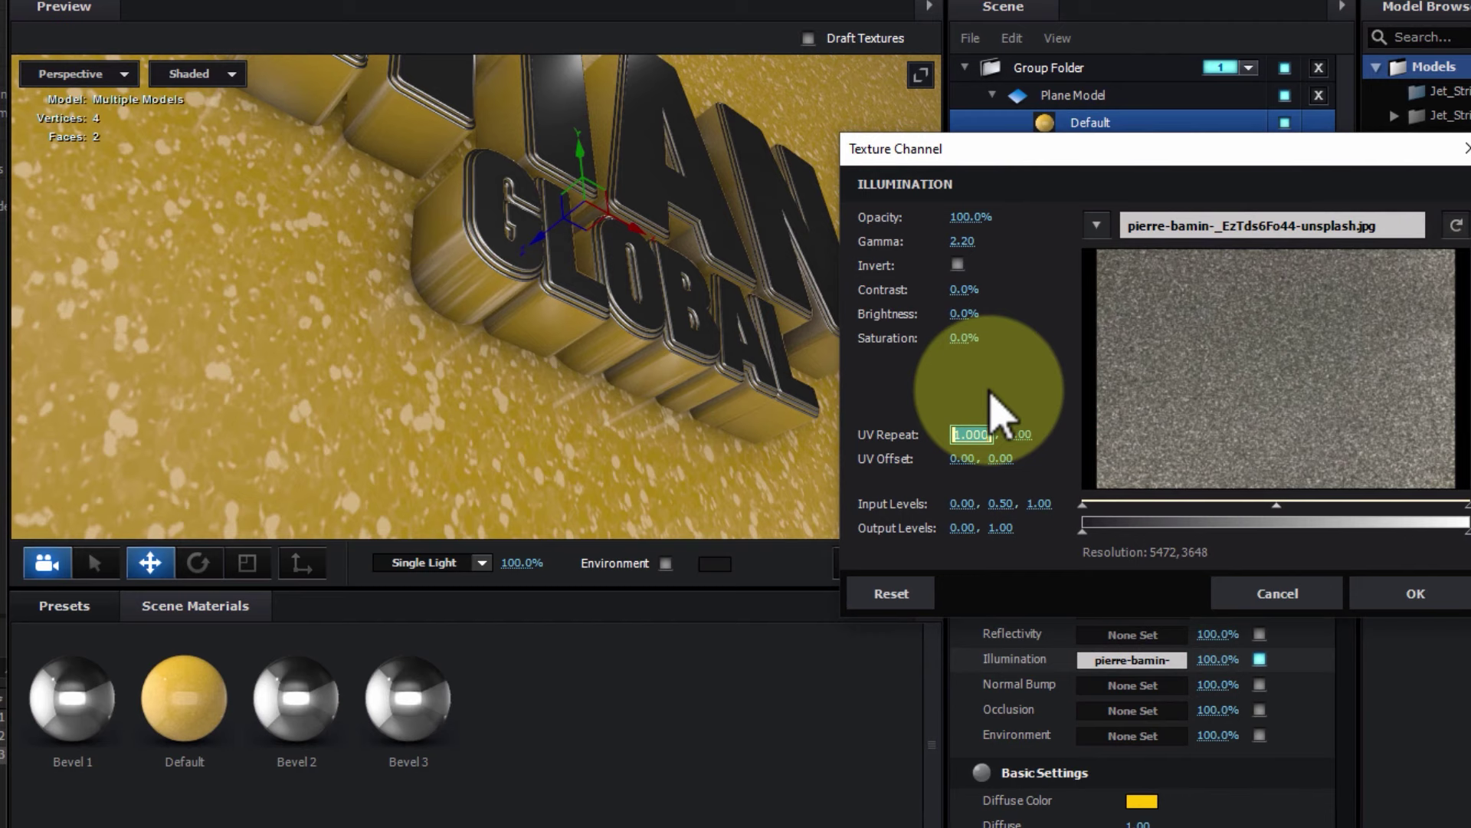
{"action": "type", "text": "15"}
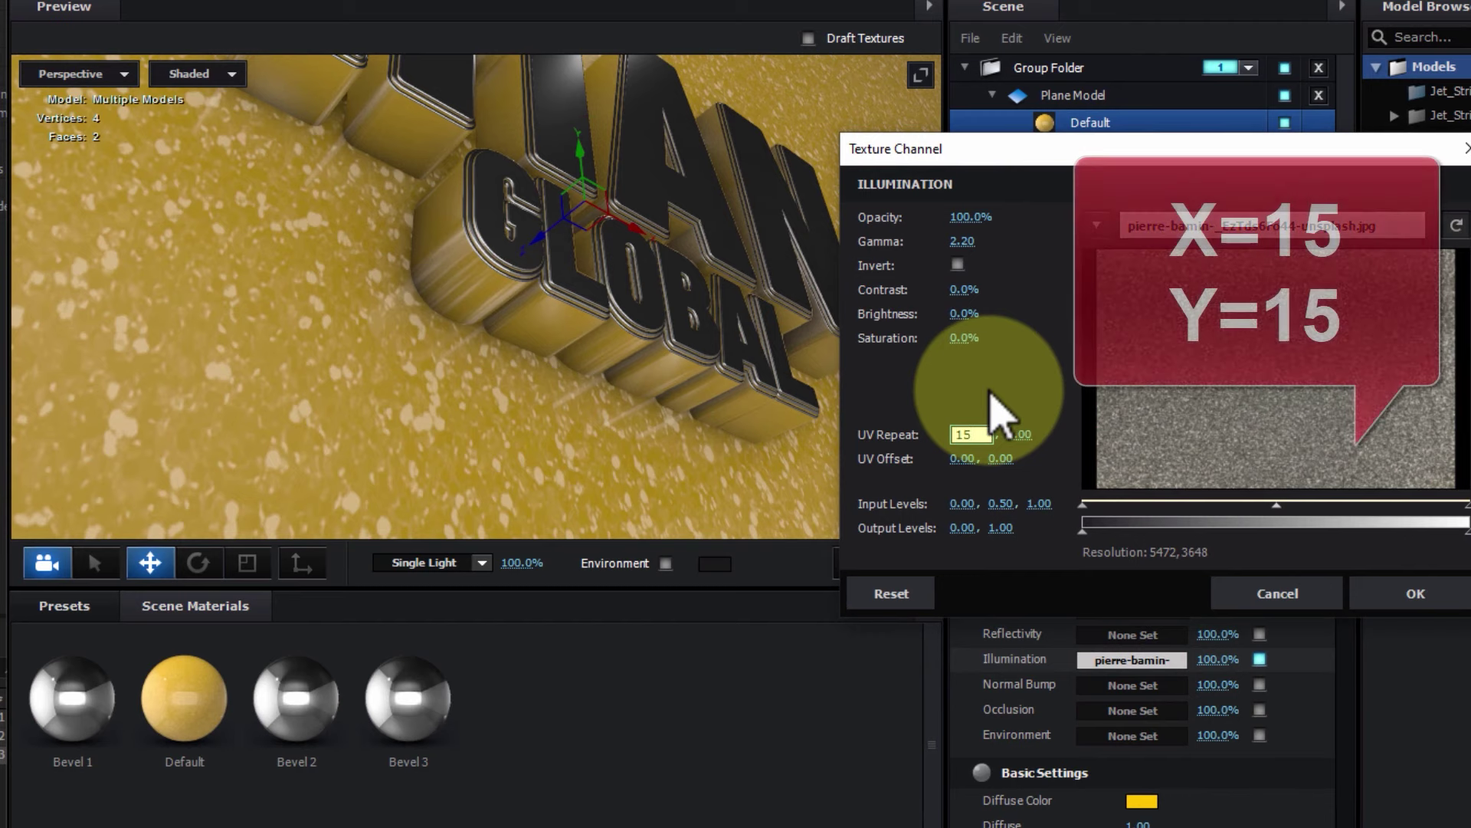
{"action": "left_click", "coordinate": [1019, 435]}
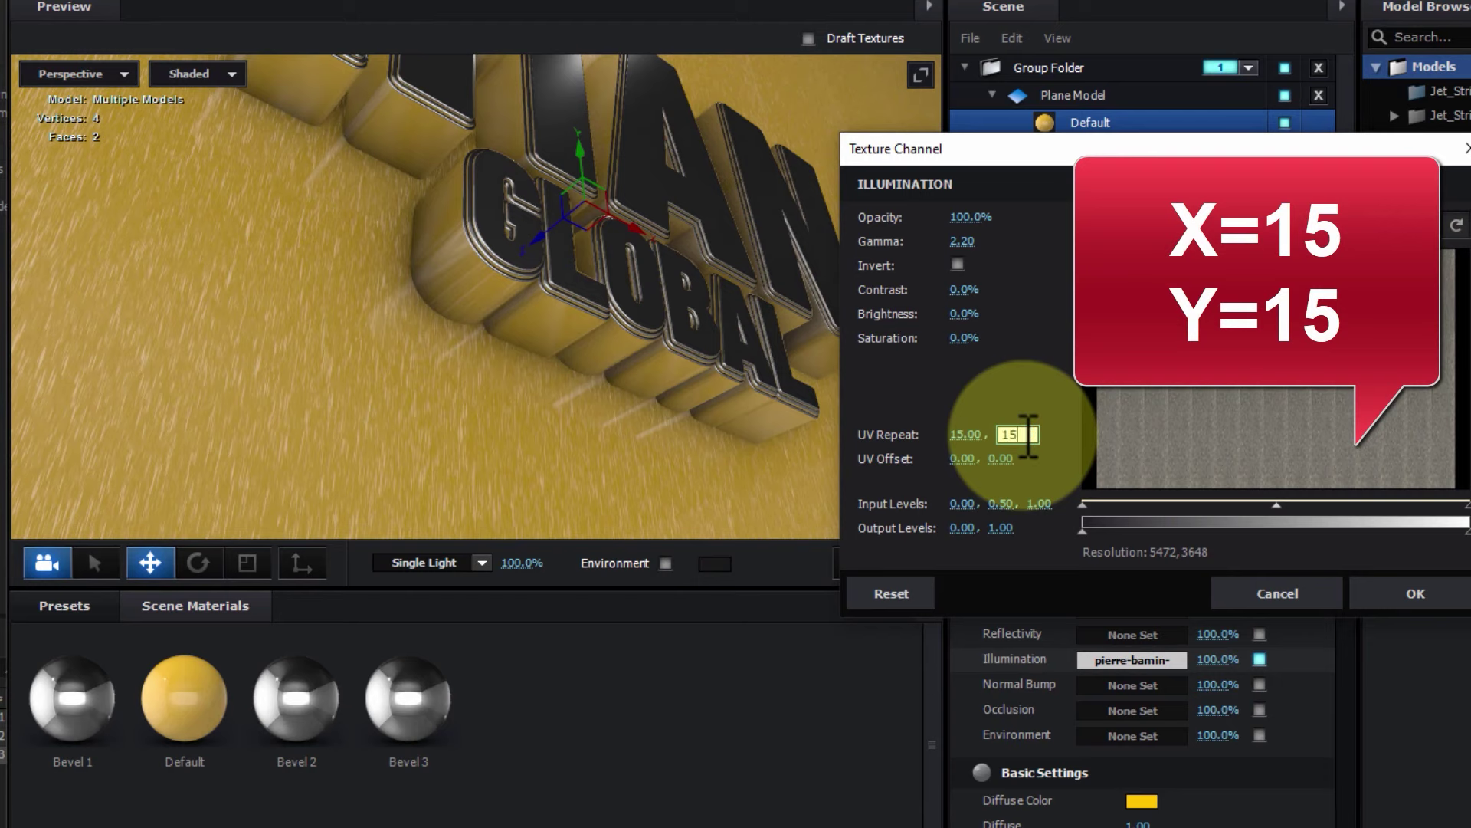
{"action": "key", "text": "Return"}
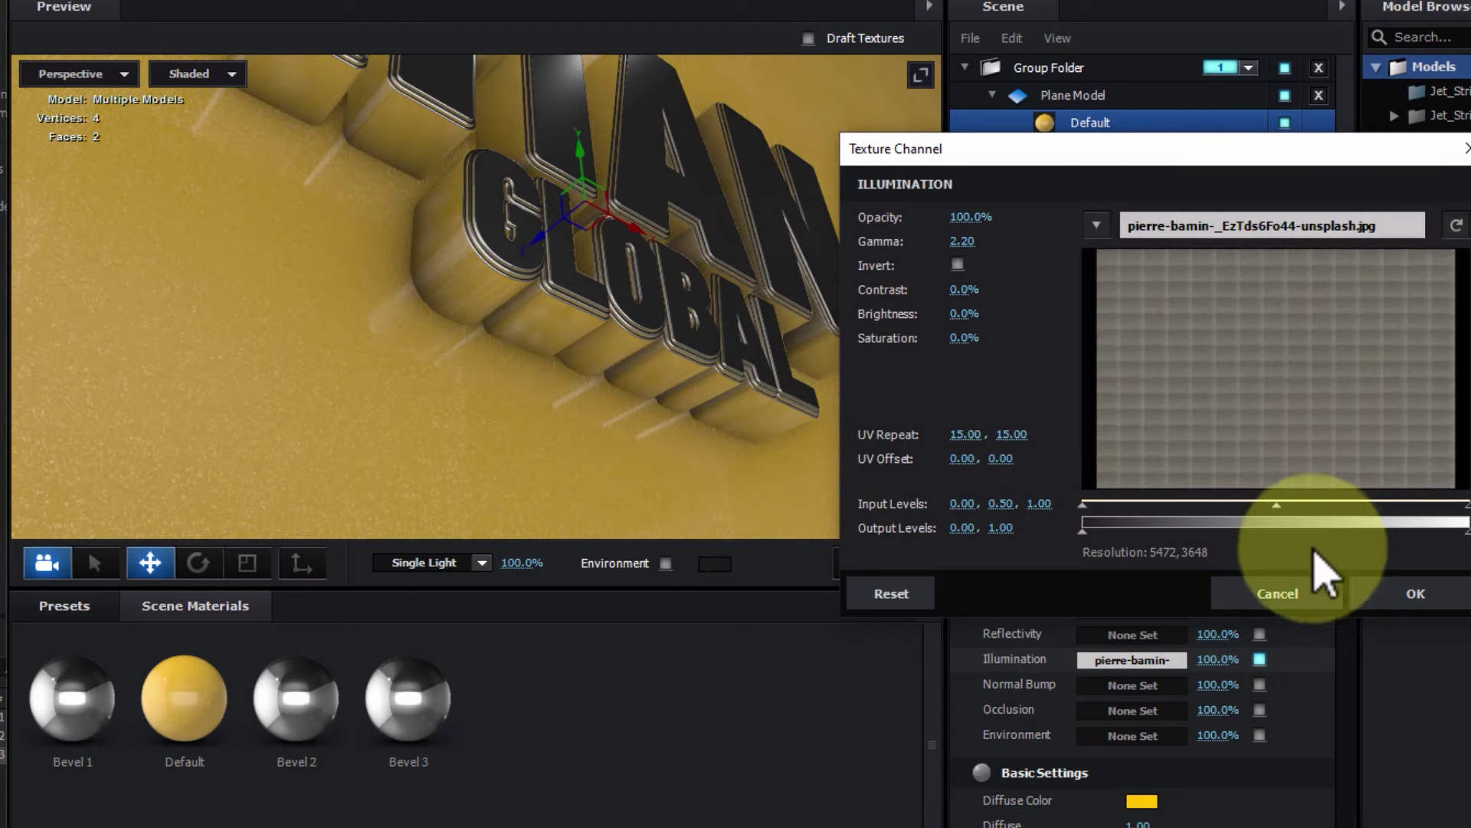
{"action": "left_click", "coordinate": [1416, 593]}
{"action": "scroll", "coordinate": [447, 326], "scroll_direction": "up", "scroll_amount": 3}
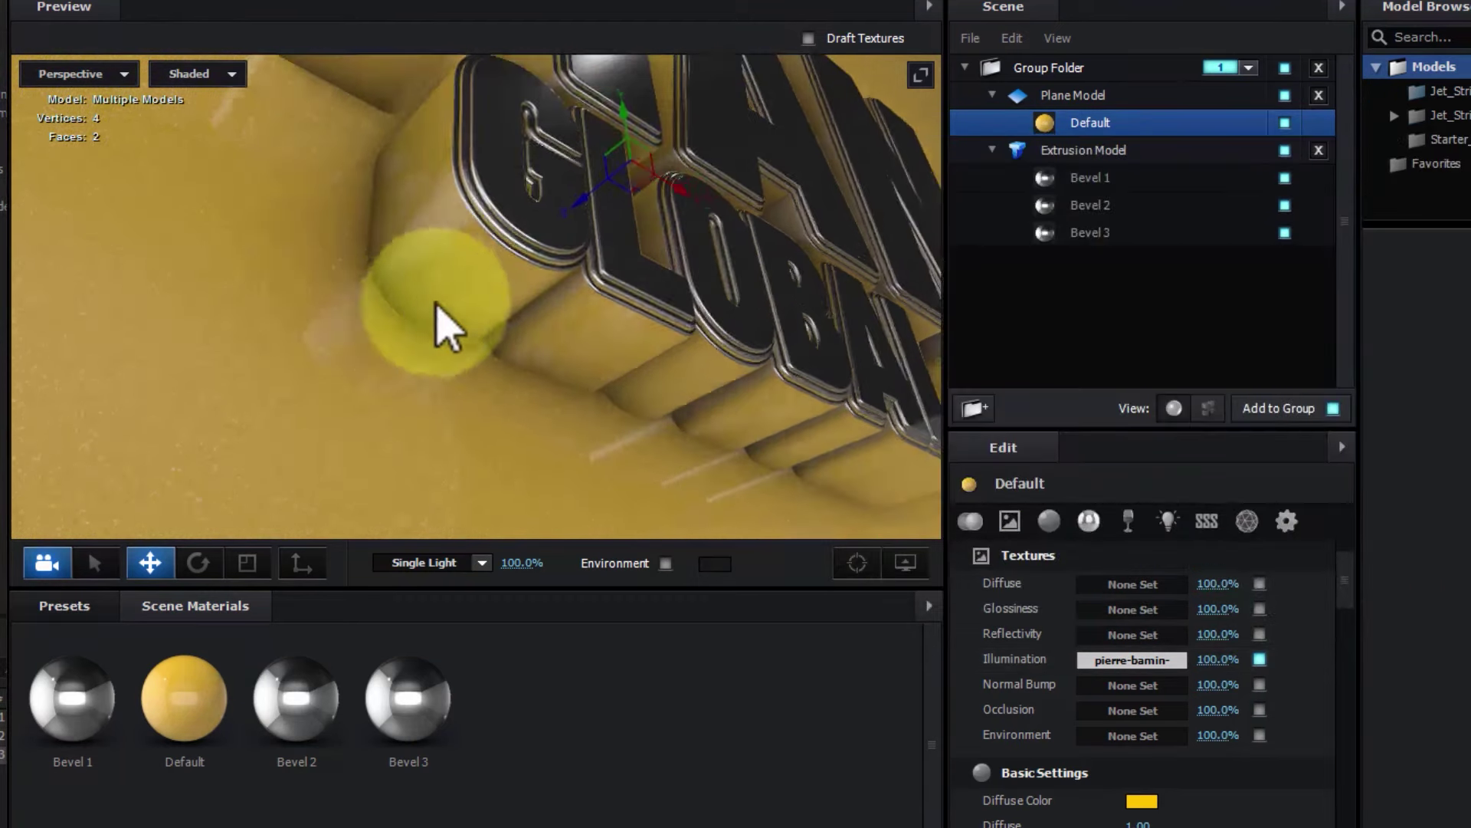
{"action": "left_click_drag", "start_coordinate": [446, 326], "coordinate": [421, 330]}
{"action": "scroll", "coordinate": [414, 328], "scroll_direction": "up", "scroll_amount": 2}
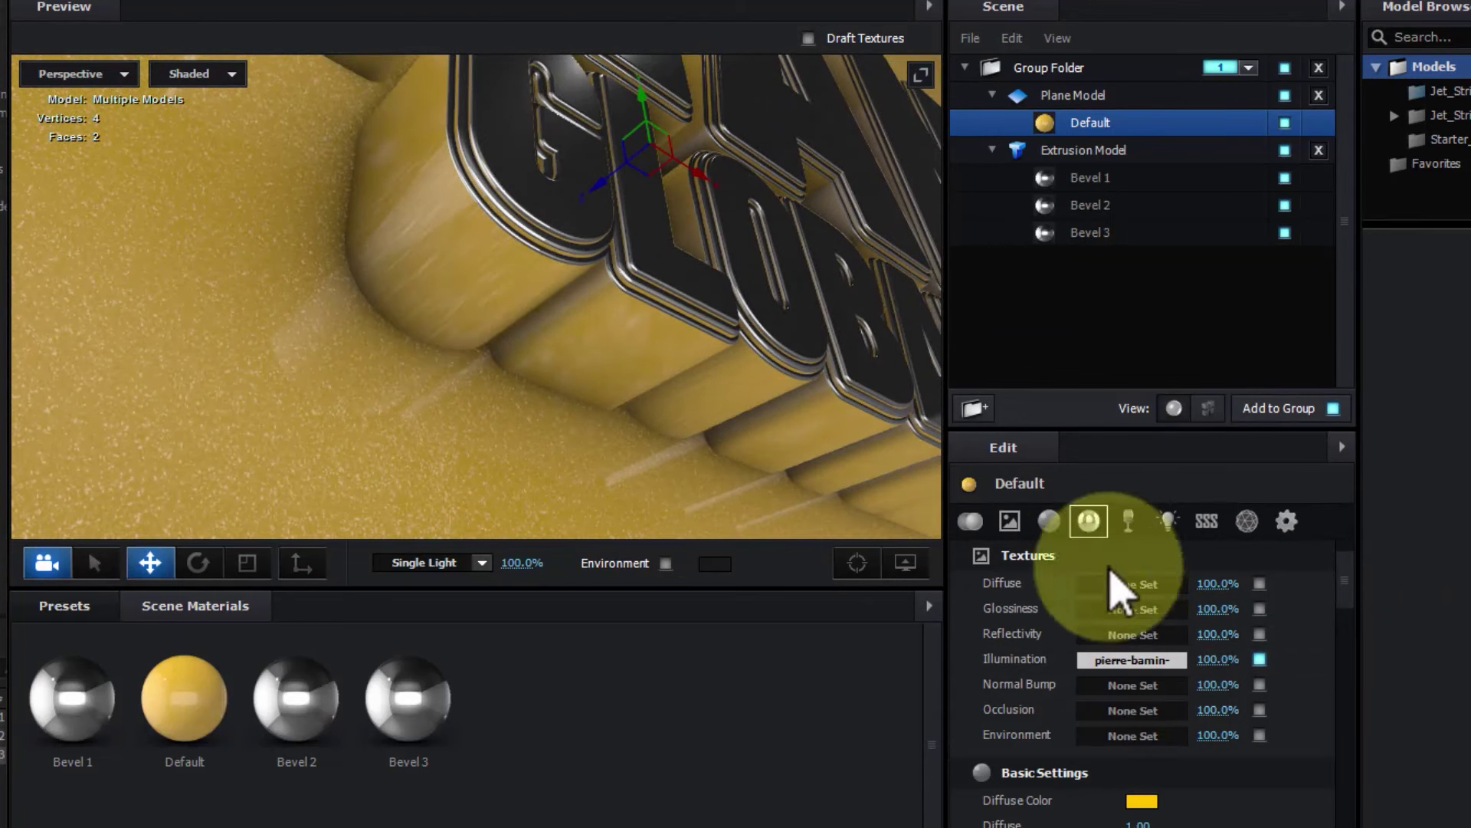
Increase the texture's UV Repeat to 20 × 20 for finer glitter grain.
{"action": "left_click", "coordinate": [1164, 660]}
{"action": "left_click_drag", "start_coordinate": [1136, 454], "coordinate": [1140, 184]}
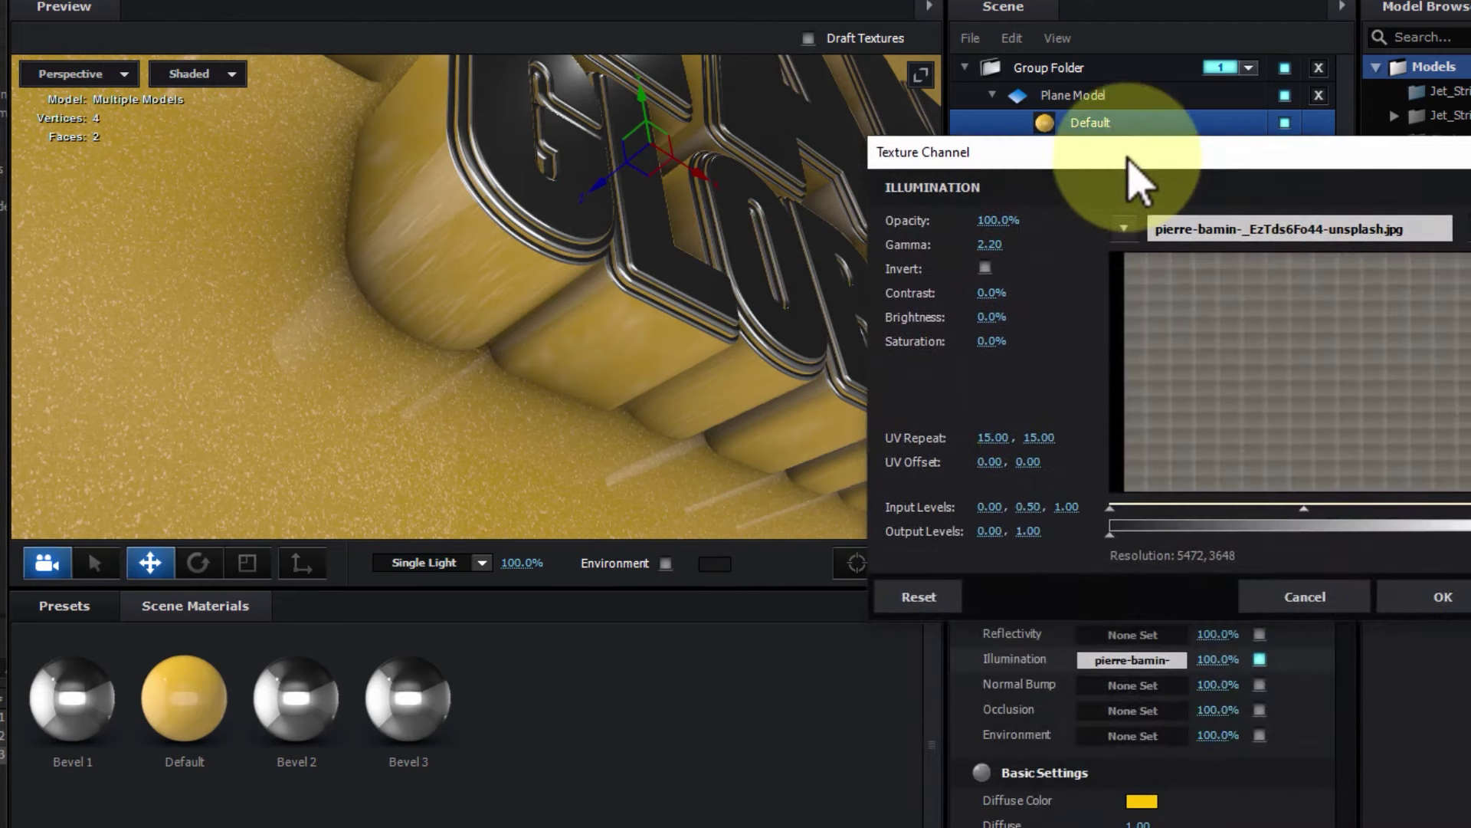
{"action": "left_click", "coordinate": [994, 437]}
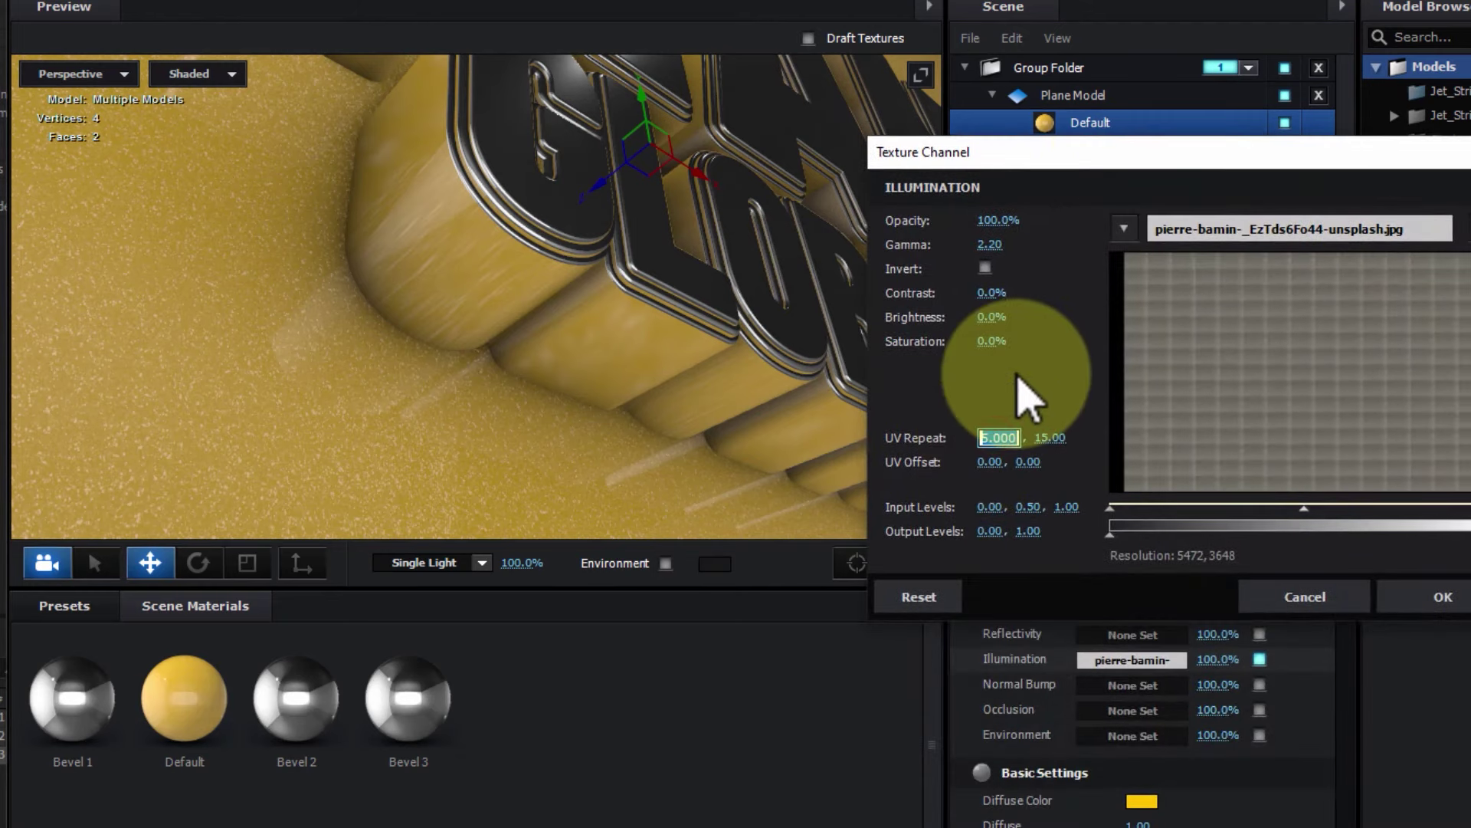
{"action": "type", "text": "20"}
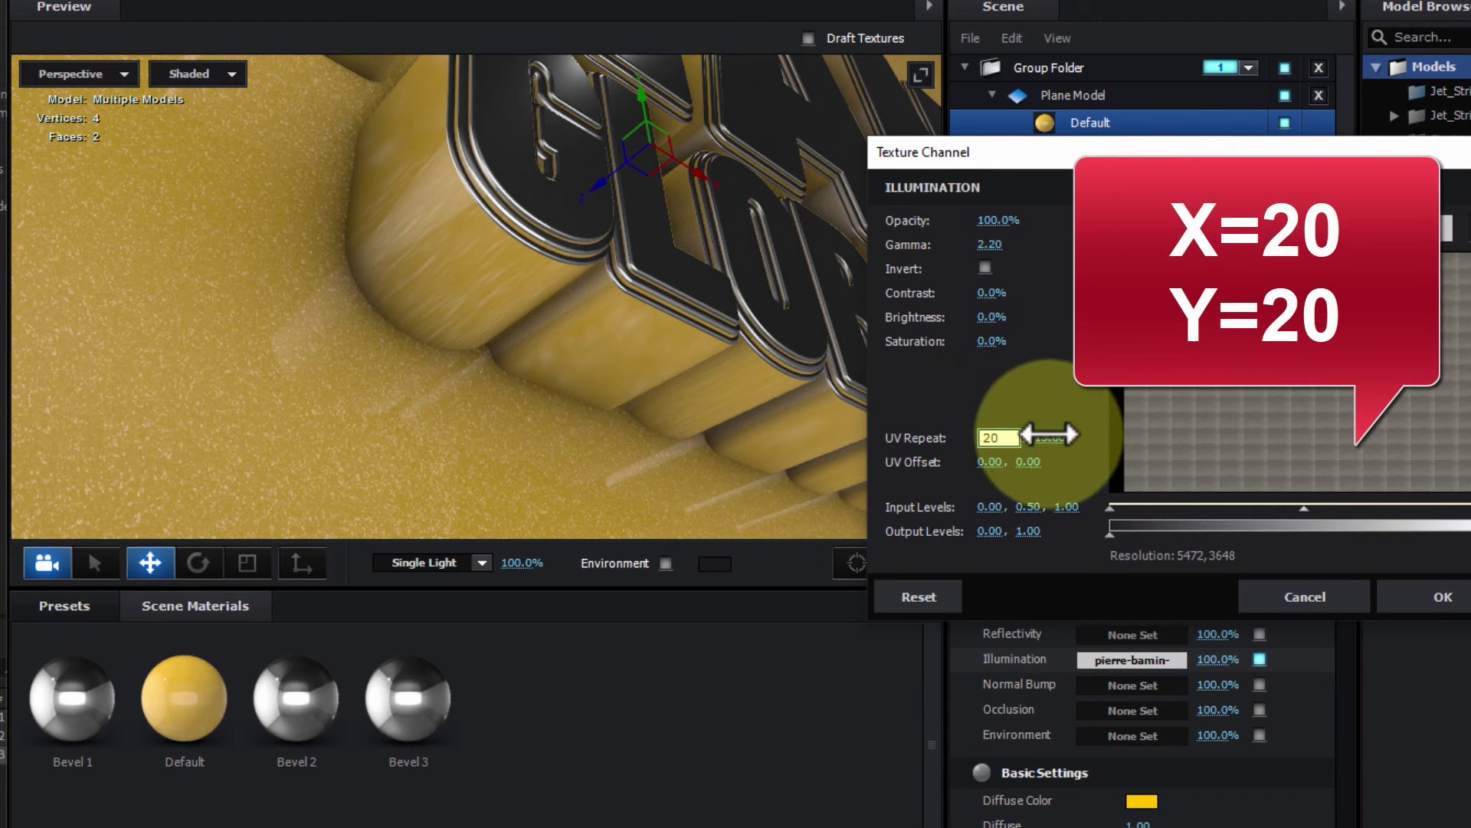
{"action": "left_click", "coordinate": [1050, 436]}
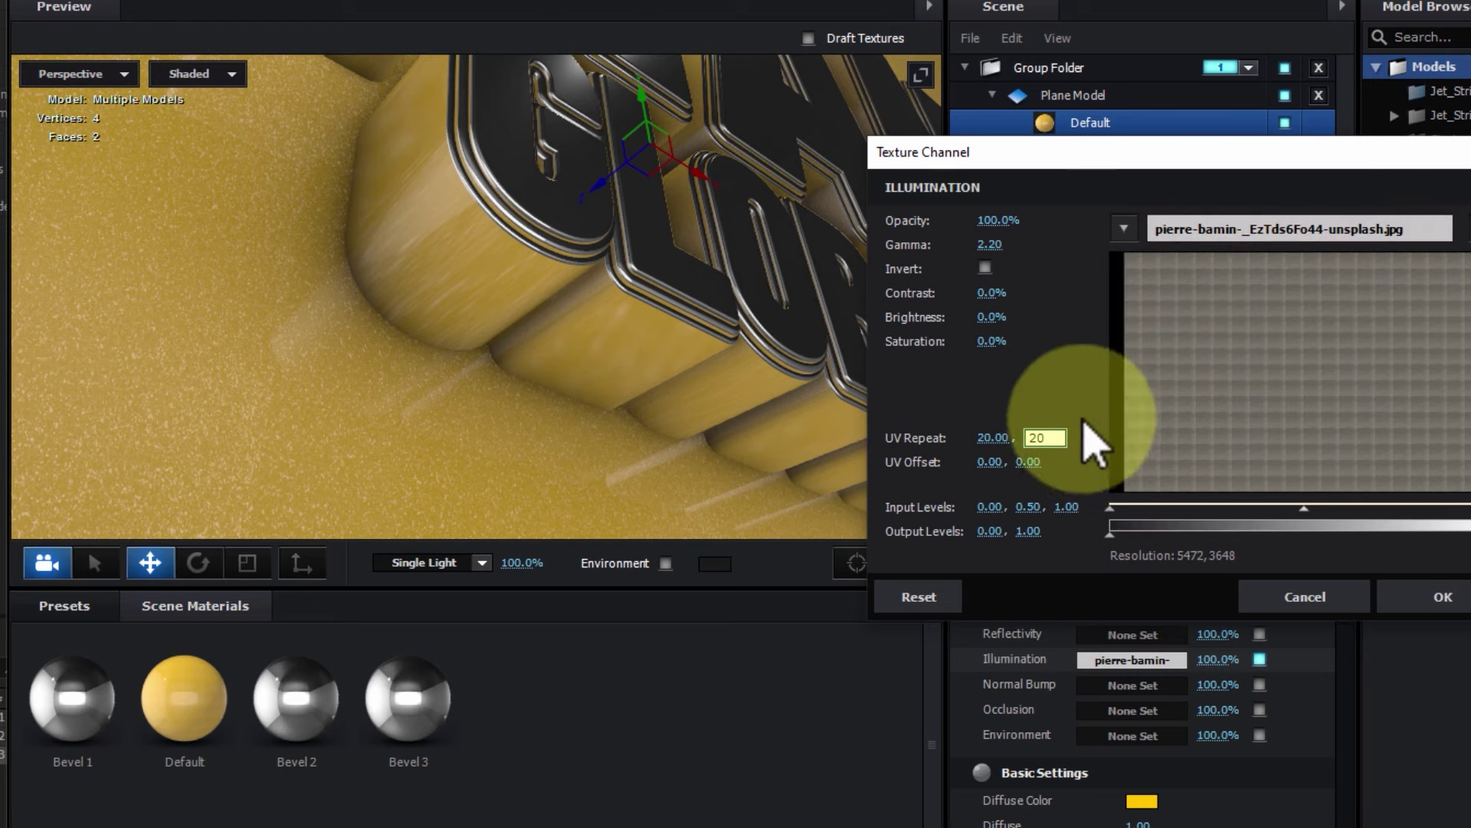
{"action": "left_click", "coordinate": [1077, 410]}
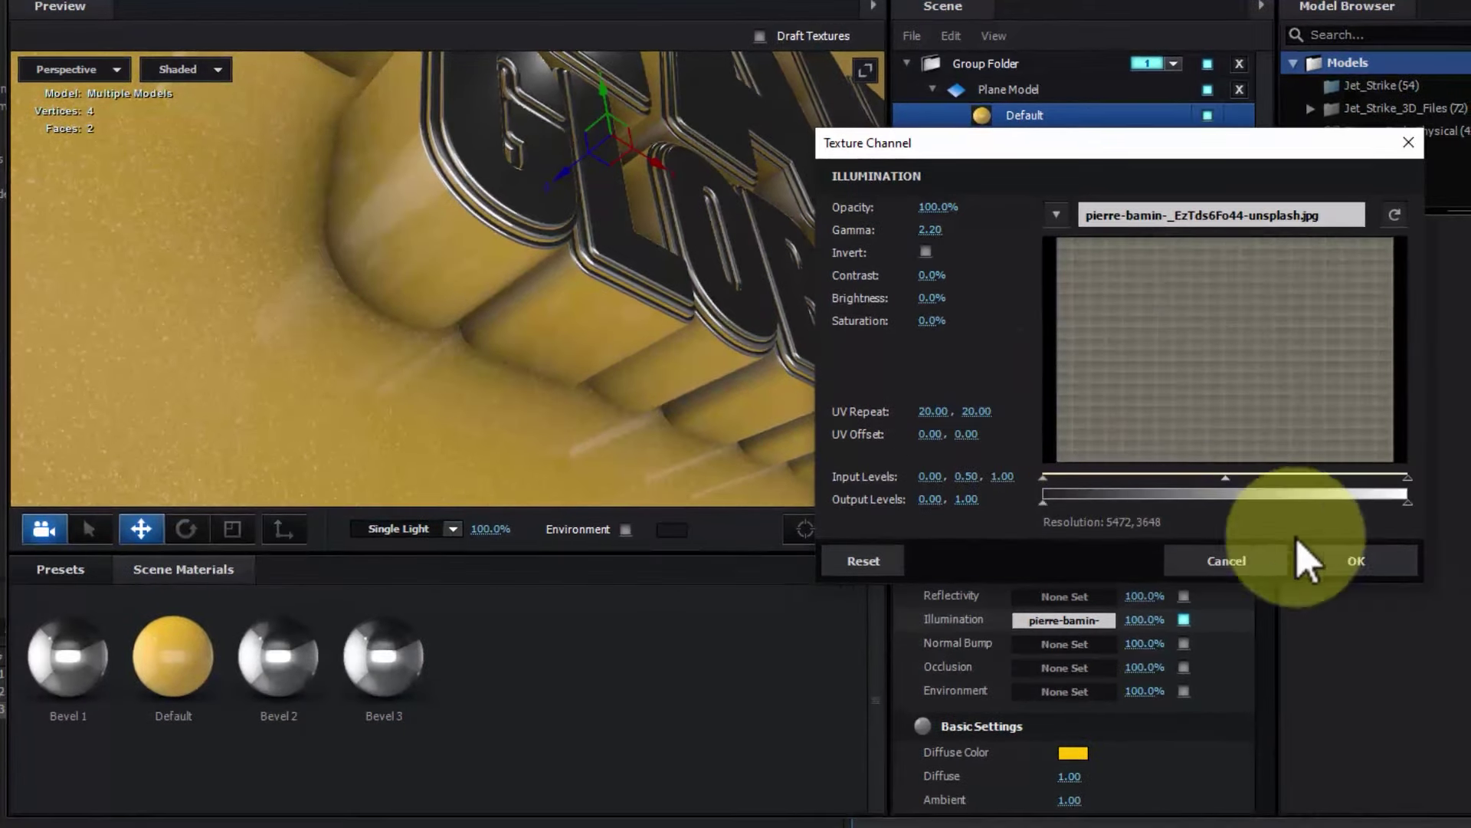
{"action": "left_click", "coordinate": [1358, 560]}
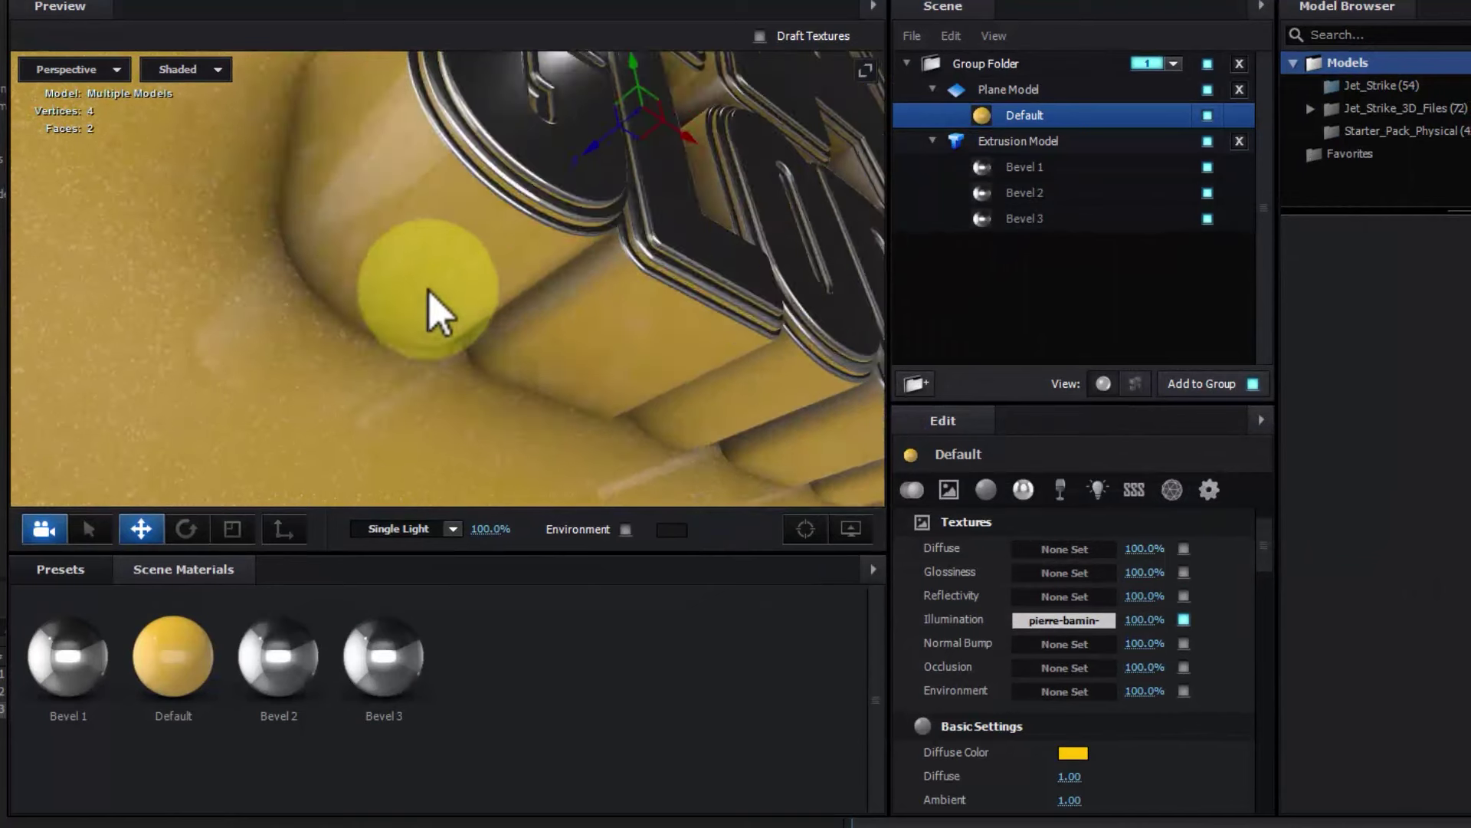
Select the Bevel 3 material and set its Glossiness to 80%.
{"action": "mouse_move", "coordinate": [483, 280]}
{"action": "left_mouse_down"}
{"action": "mouse_move", "coordinate": [495, 310]}
{"action": "mouse_move", "coordinate": [400, 277]}
{"action": "left_mouse_up"}
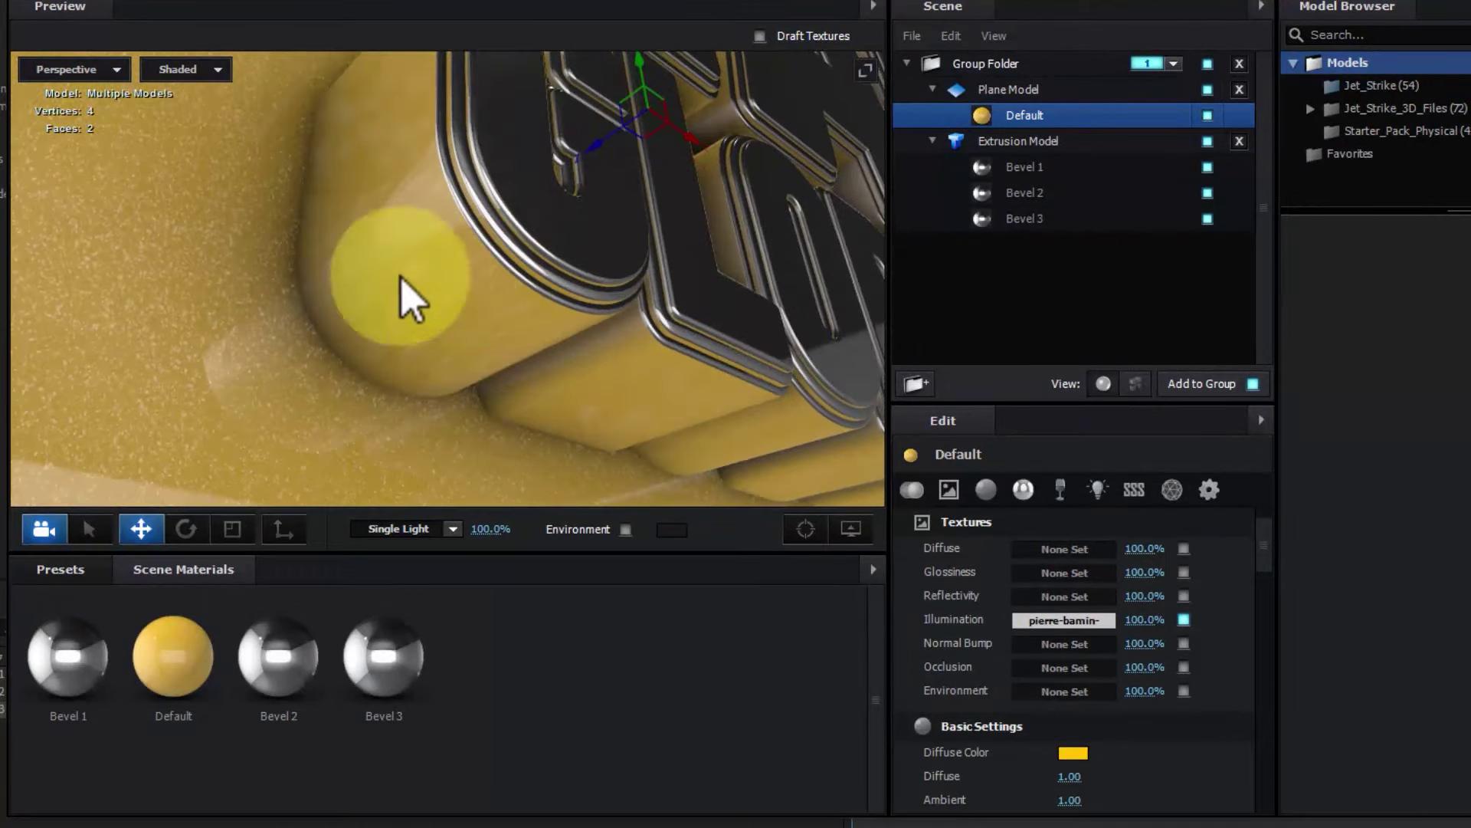
{"action": "left_click", "coordinate": [1027, 218]}
{"action": "scroll", "coordinate": [1027, 629], "scroll_direction": "up", "scroll_amount": 2}
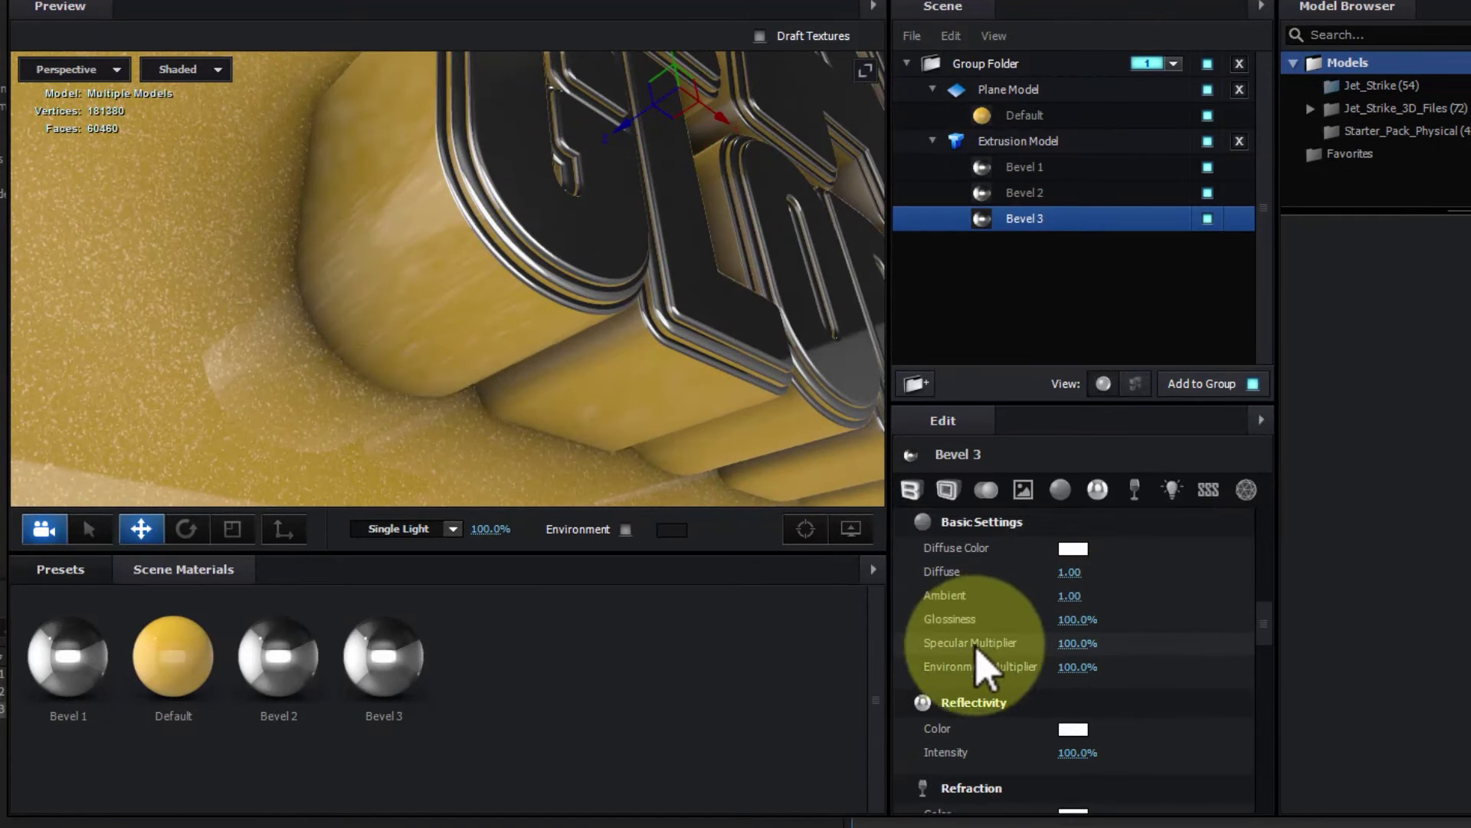
{"action": "left_click_drag", "start_coordinate": [1082, 618], "coordinate": [1031, 618]}
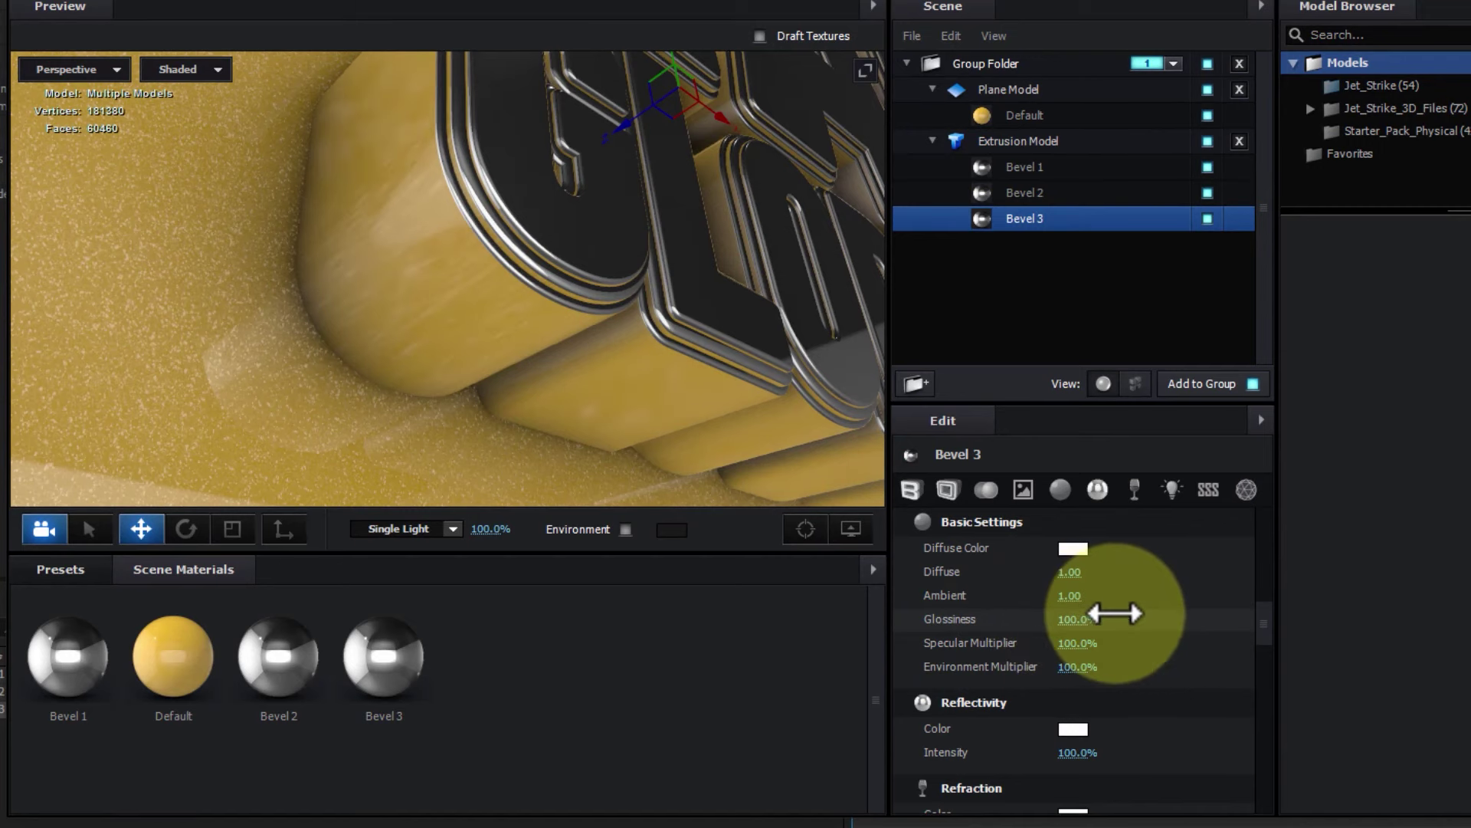
{"action": "left_click_drag", "start_coordinate": [1035, 618], "coordinate": [1055, 618]}
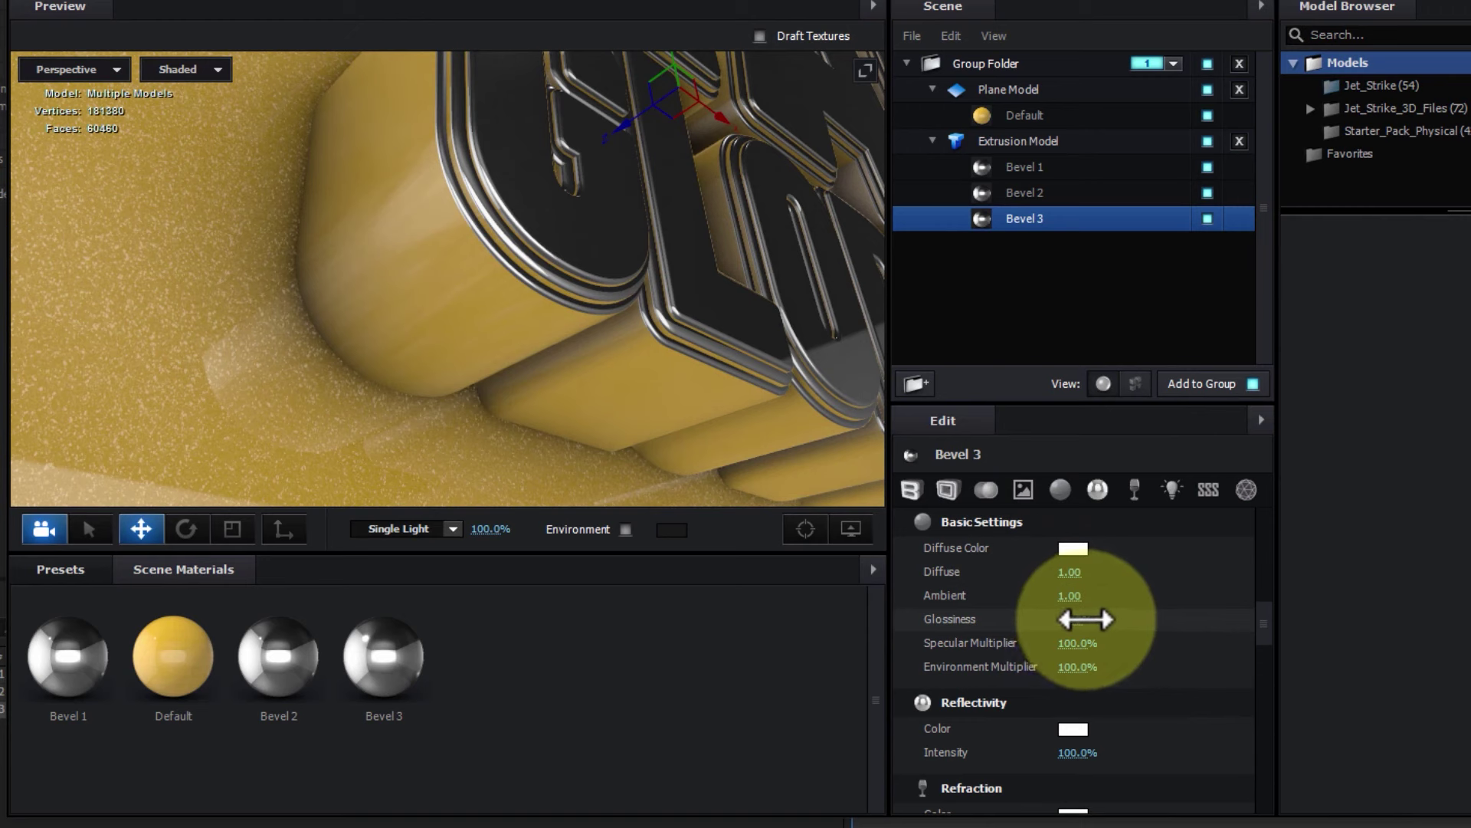
{"action": "left_click", "coordinate": [1077, 621]}
{"action": "mouse_move", "coordinate": [1123, 619]}
{"action": "left_mouse_down"}
{"action": "mouse_move", "coordinate": [1002, 622]}
{"action": "mouse_move", "coordinate": [1086, 619]}
{"action": "left_mouse_up"}
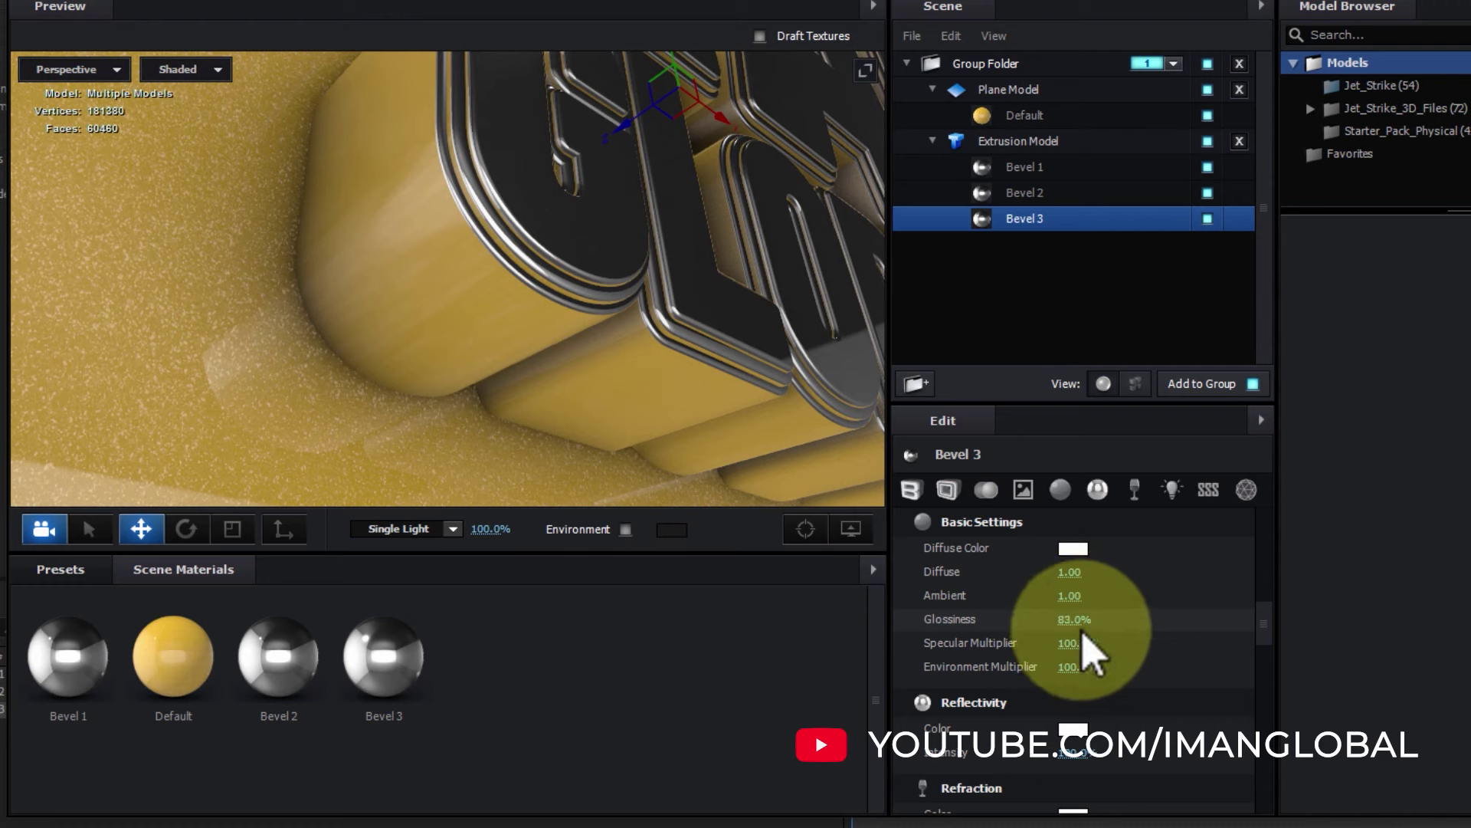
{"action": "left_click", "coordinate": [1076, 621]}
{"action": "type", "text": "80"}
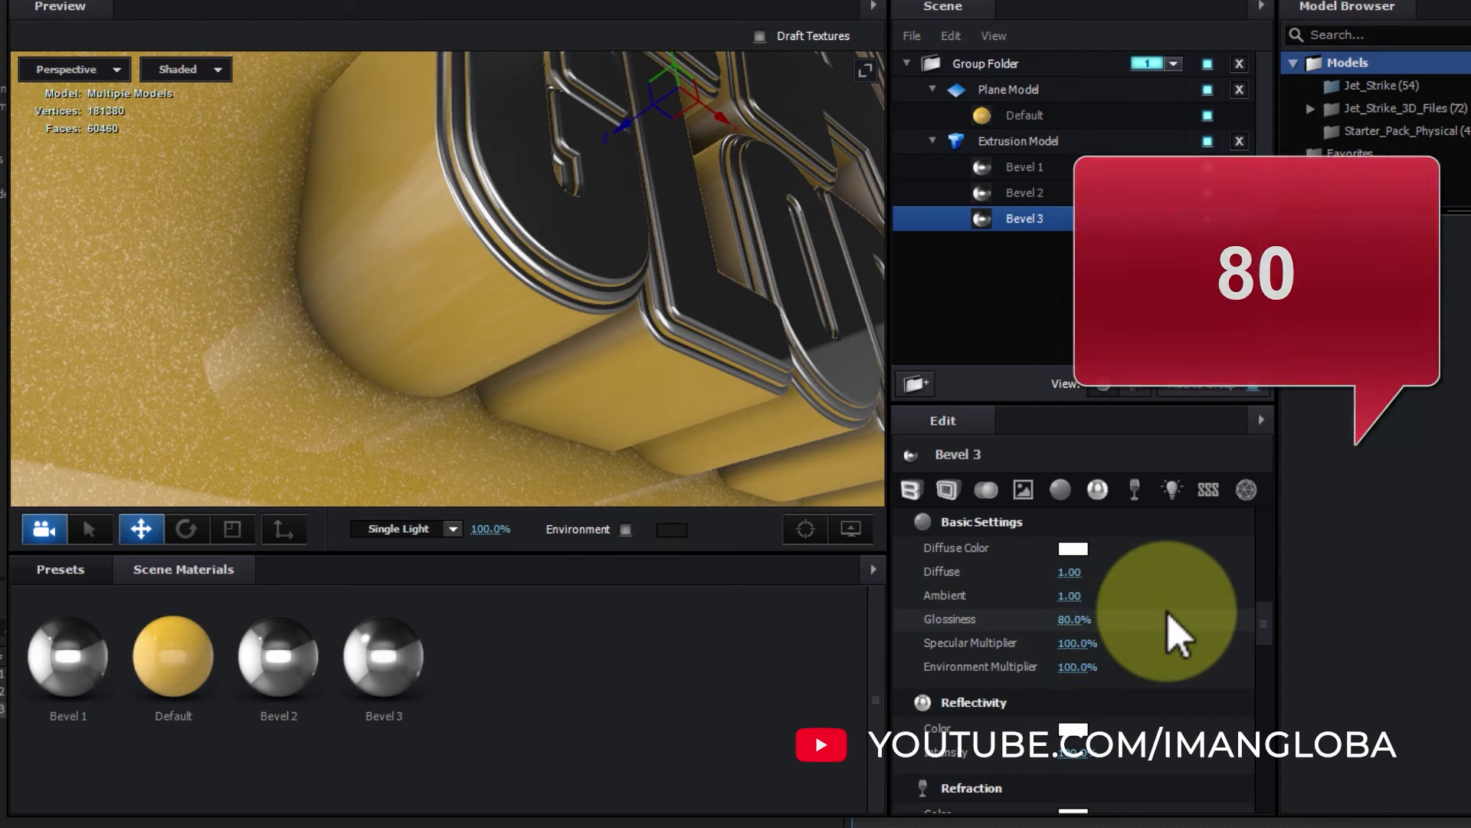
{"action": "left_click_drag", "start_coordinate": [759, 352], "coordinate": [739, 329]}
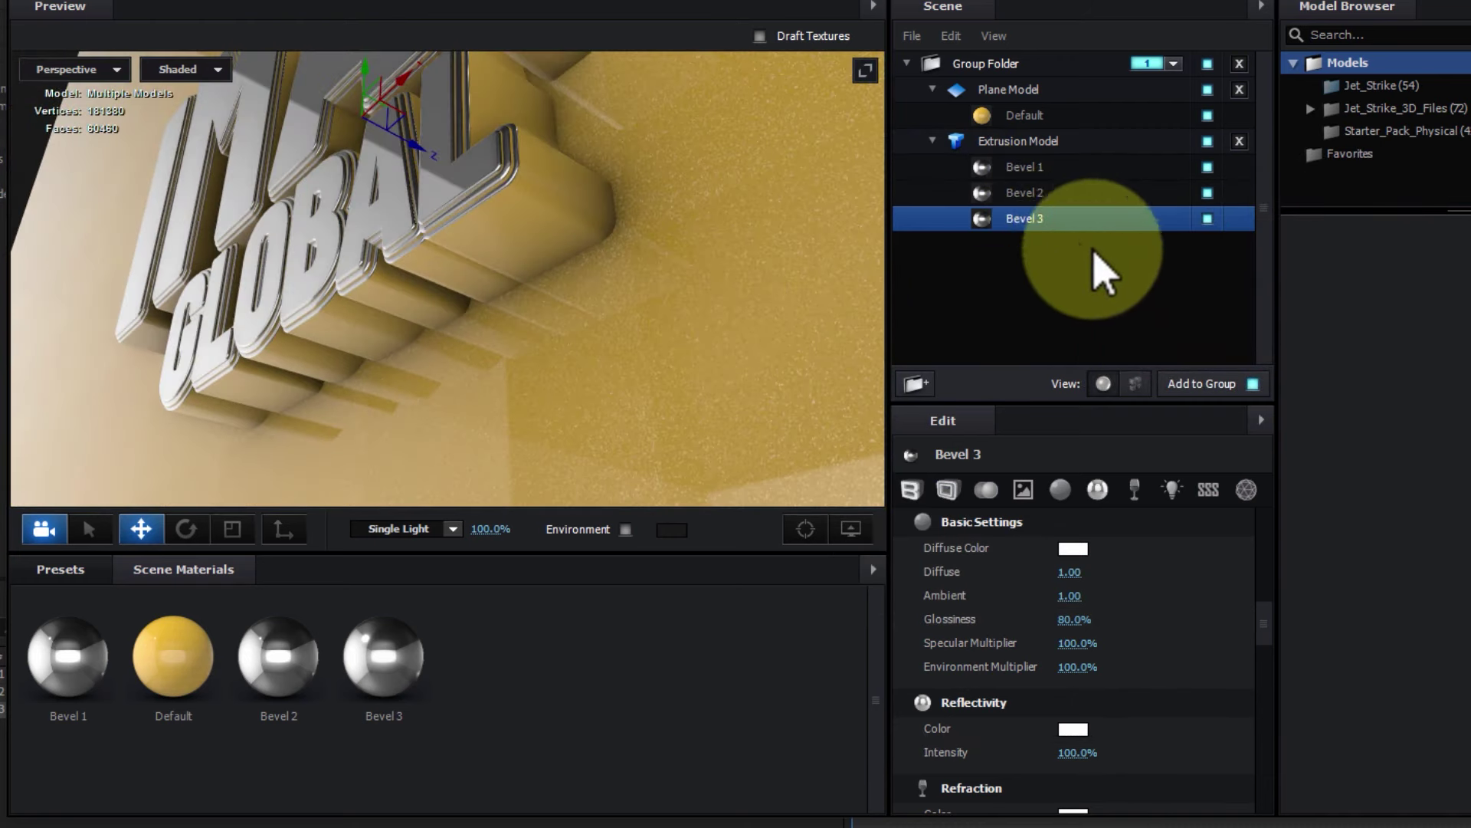
Tint Bevel 3's Reflectivity colour a neutral light grey, then reselect the floor's Default material.
{"action": "mouse_move", "coordinate": [1265, 611]}
{"action": "left_mouse_down"}
{"action": "mouse_move", "coordinate": [1266, 639]}
{"action": "mouse_move", "coordinate": [1268, 624]}
{"action": "left_mouse_up"}
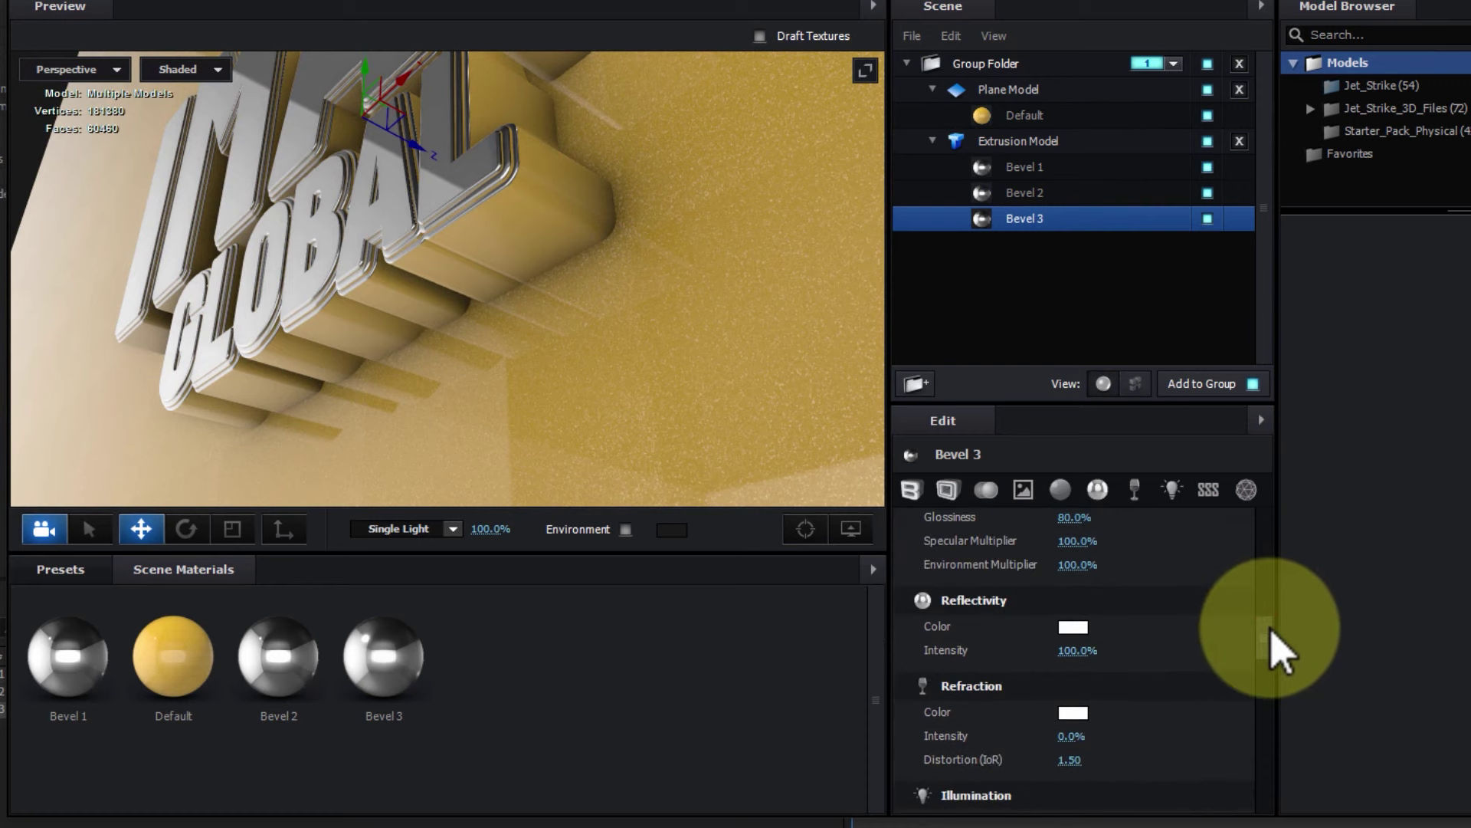
{"action": "left_click", "coordinate": [1073, 627]}
{"action": "left_click_drag", "start_coordinate": [946, 618], "coordinate": [863, 595]}
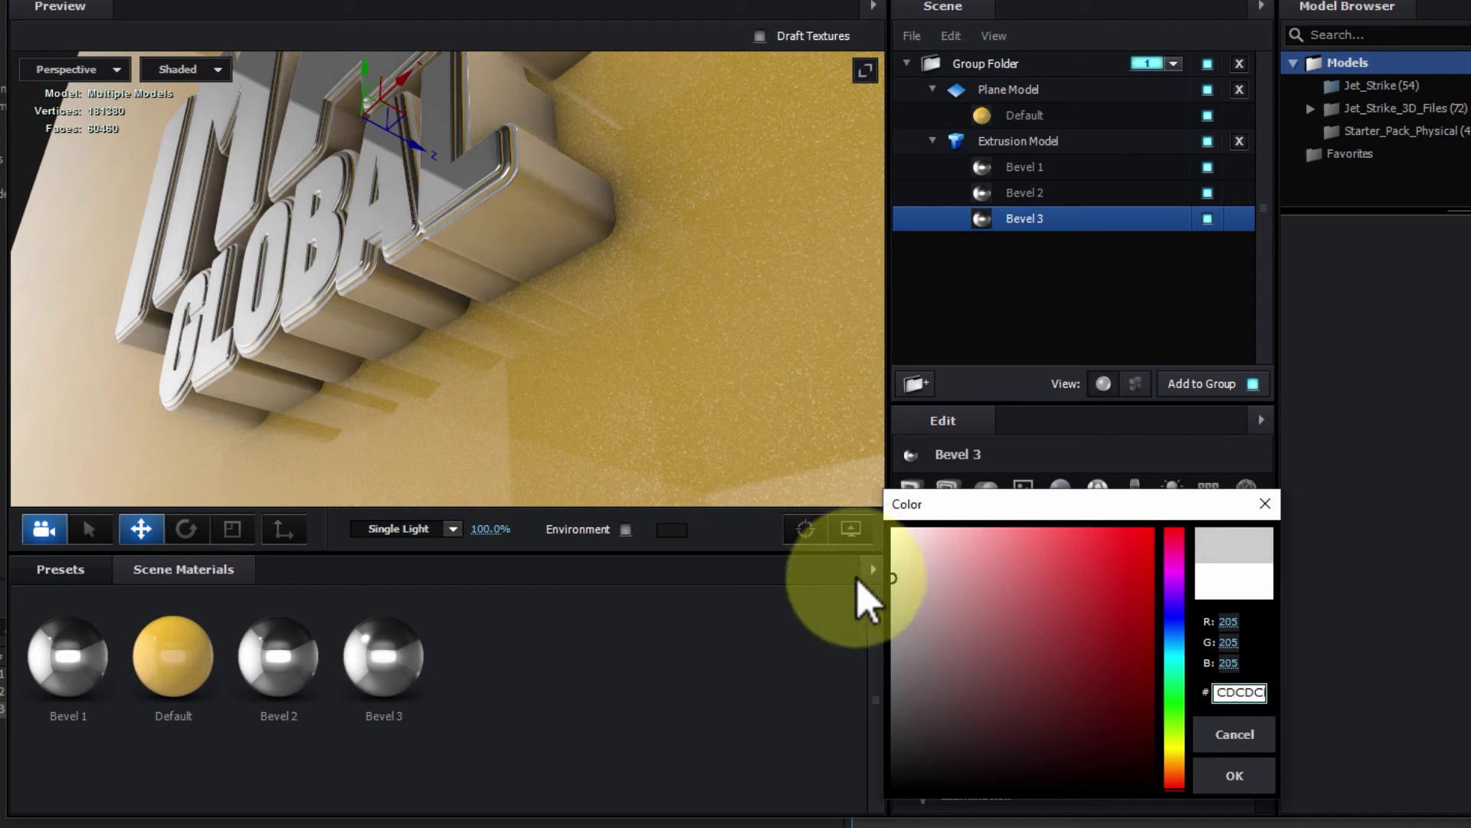
{"action": "left_click_drag", "start_coordinate": [978, 505], "coordinate": [953, 395]}
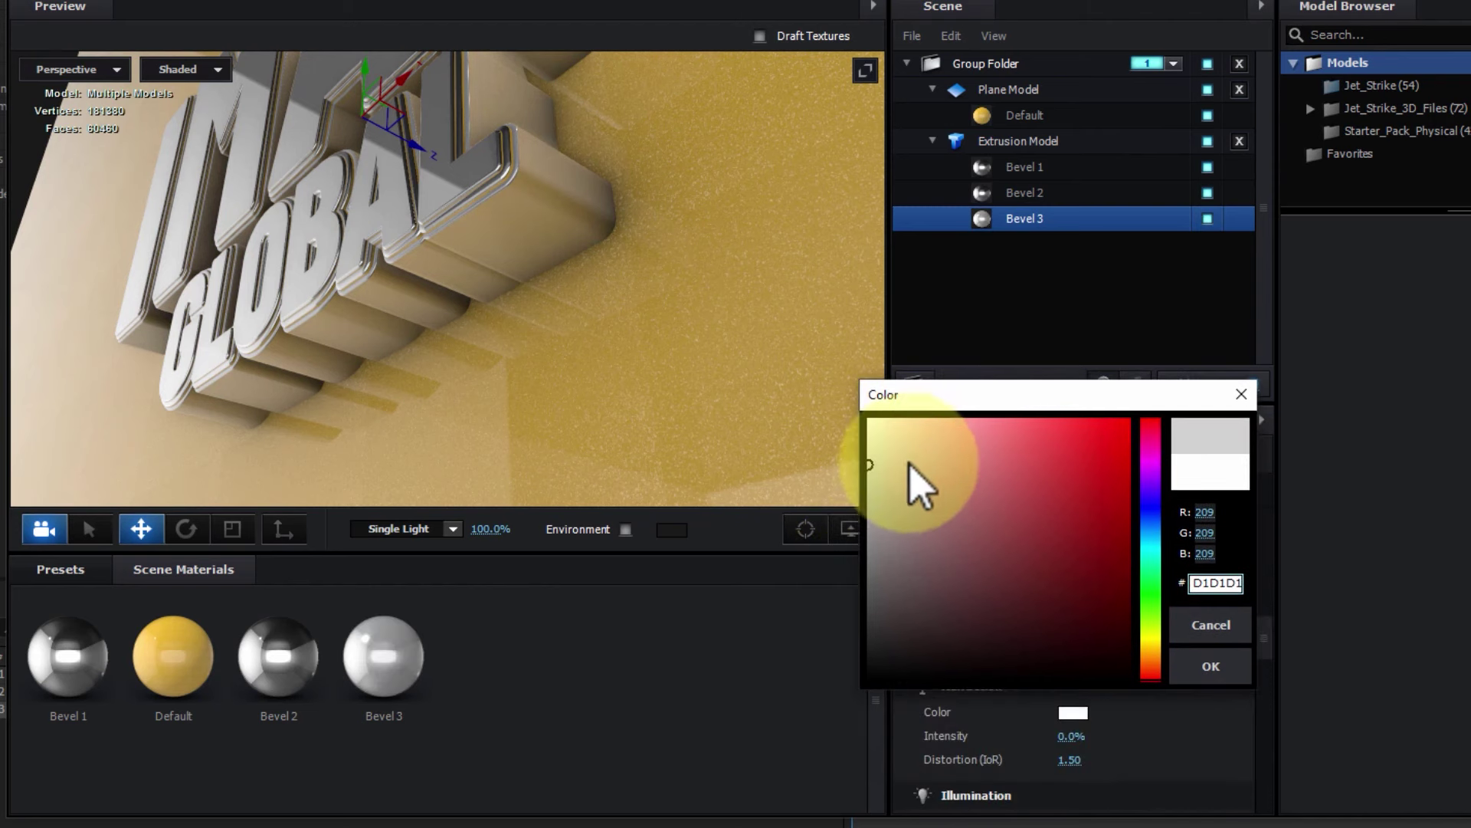
{"action": "left_click_drag", "start_coordinate": [872, 455], "coordinate": [858, 466]}
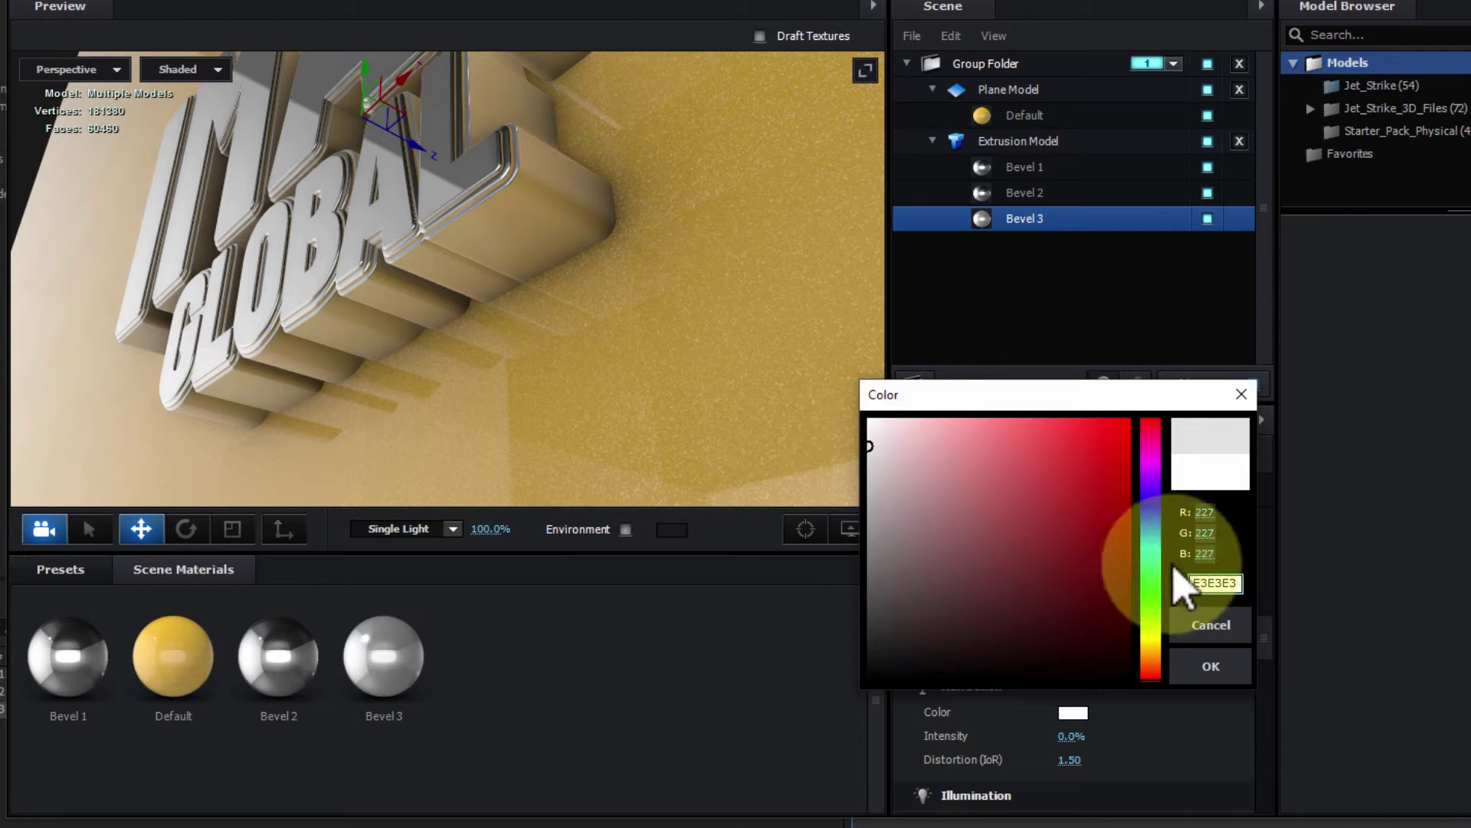
{"action": "left_click", "coordinate": [1211, 666]}
{"action": "mouse_move", "coordinate": [645, 208]}
{"action": "left_mouse_down"}
{"action": "mouse_move", "coordinate": [672, 272]}
{"action": "mouse_move", "coordinate": [424, 375]}
{"action": "left_mouse_up"}
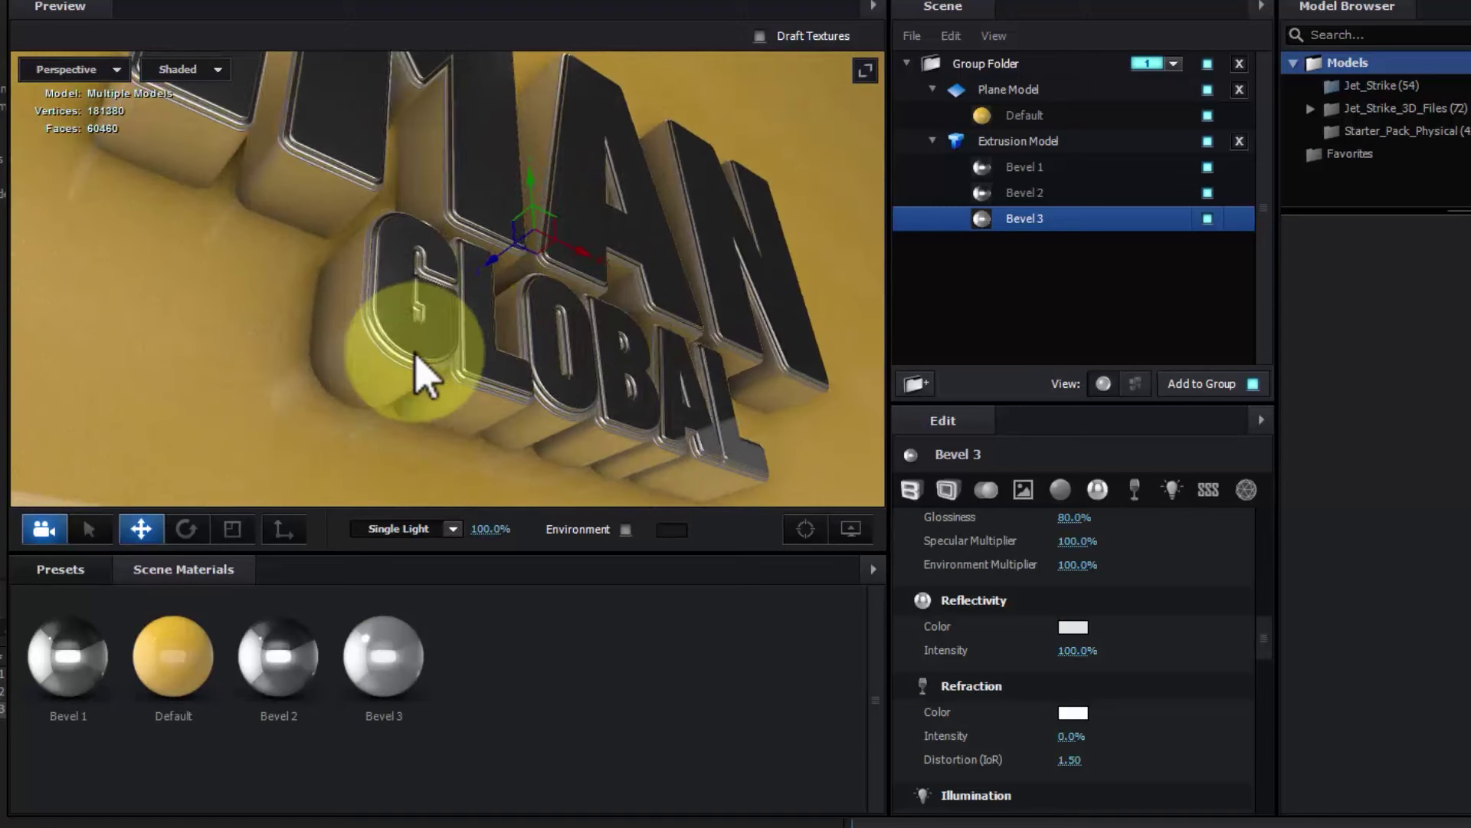
{"action": "left_click", "coordinate": [1010, 116]}
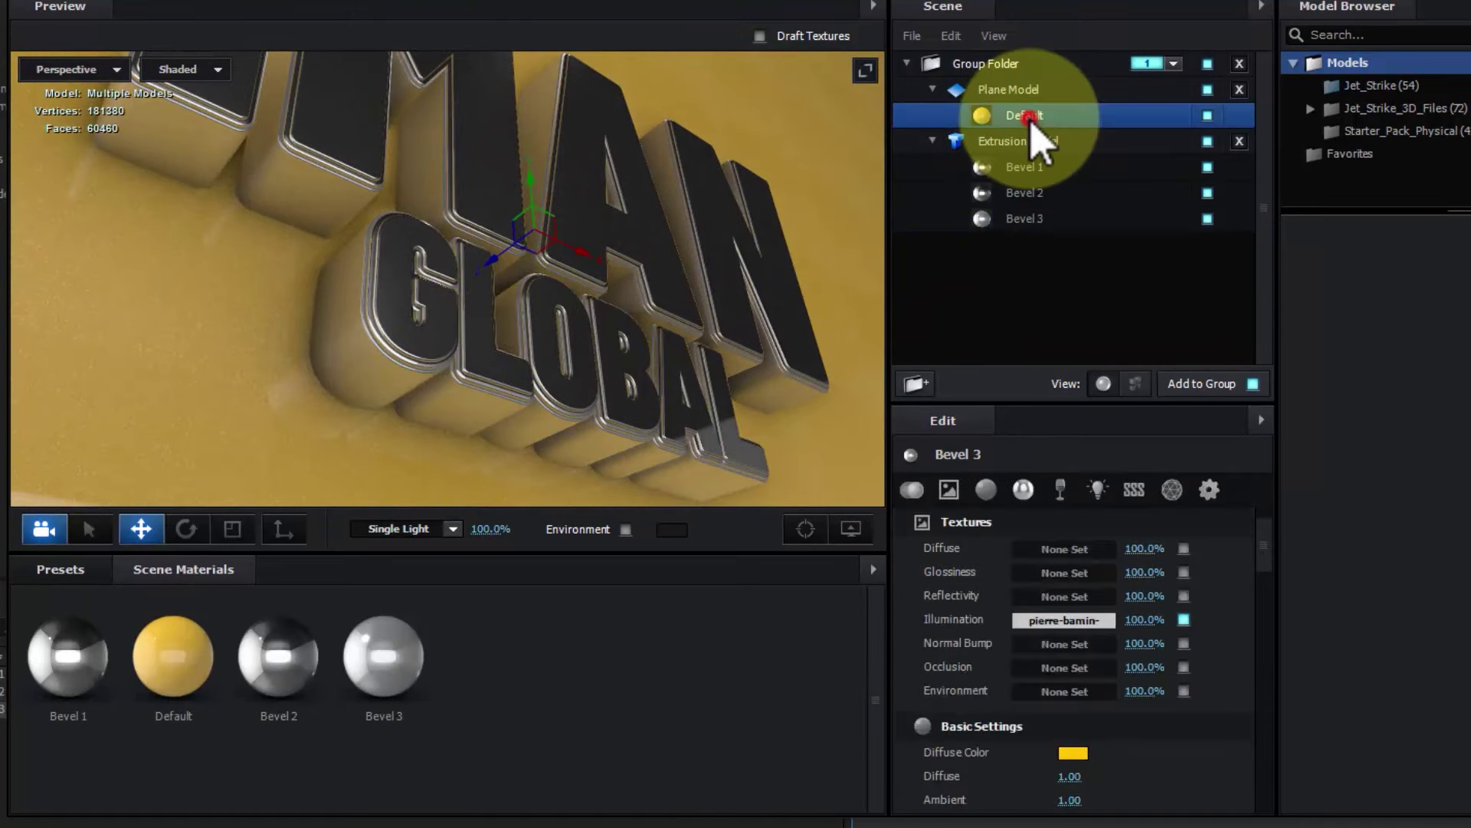
Adjust the Illumination texture's levels, raising the black input to about 0.11 and dimming output white.
{"action": "left_click", "coordinate": [1071, 622]}
{"action": "left_click_drag", "start_coordinate": [1136, 412], "coordinate": [1069, 107]}
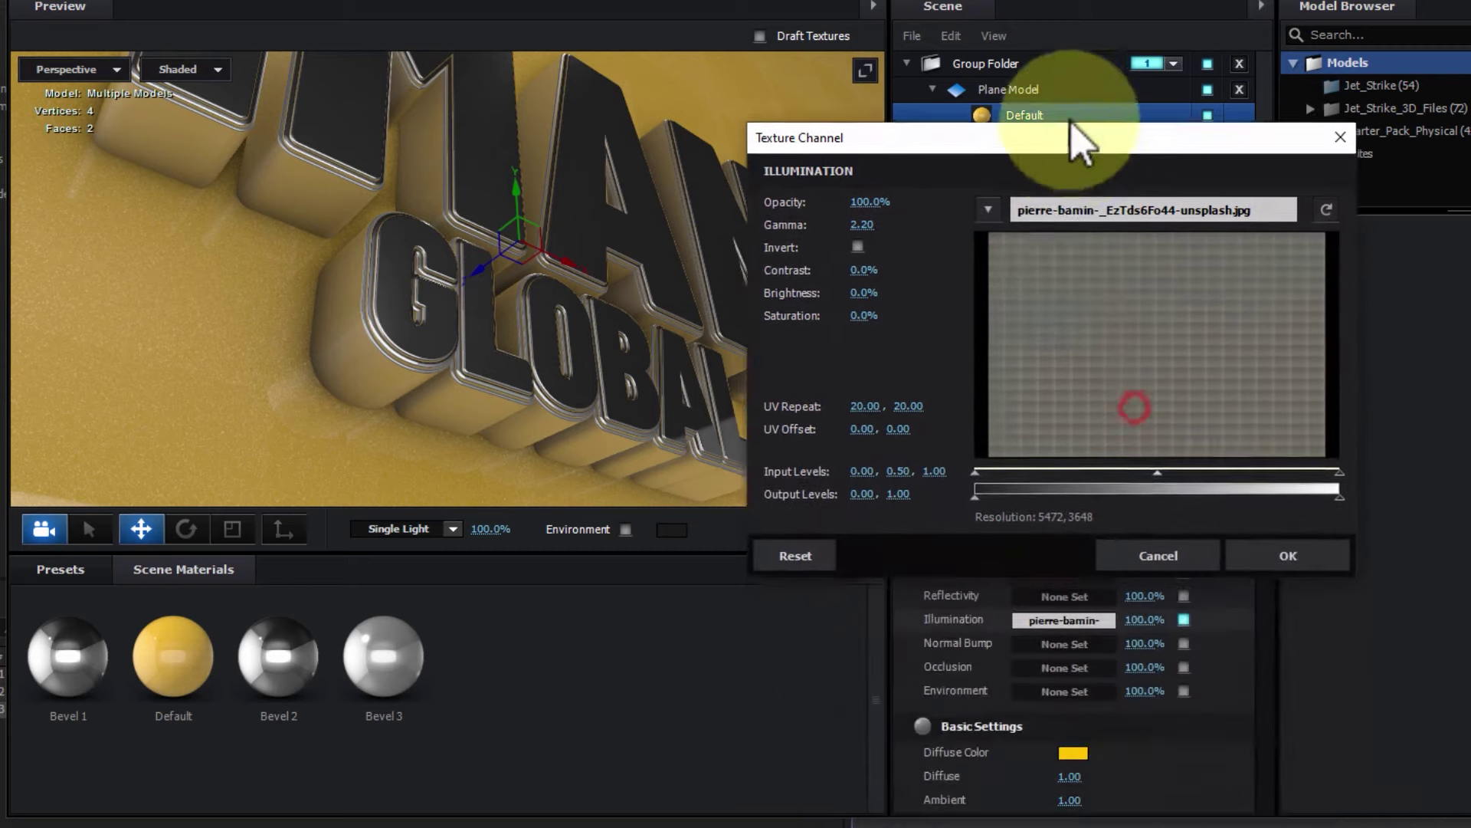
{"action": "left_click_drag", "start_coordinate": [980, 458], "coordinate": [1050, 457]}
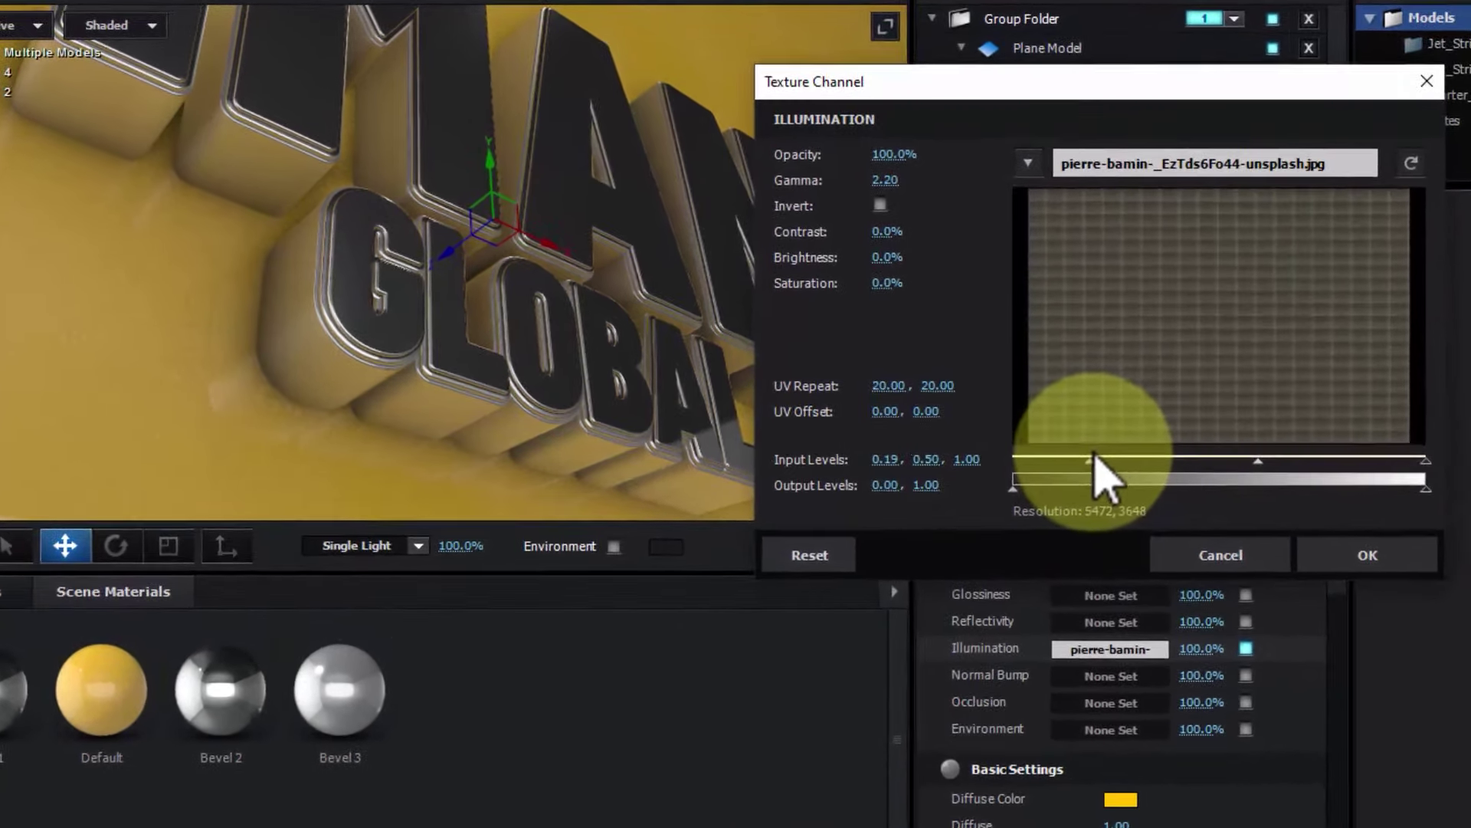
{"action": "left_click_drag", "start_coordinate": [1083, 465], "coordinate": [1013, 469]}
{"action": "left_click_drag", "start_coordinate": [1425, 460], "coordinate": [1358, 502]}
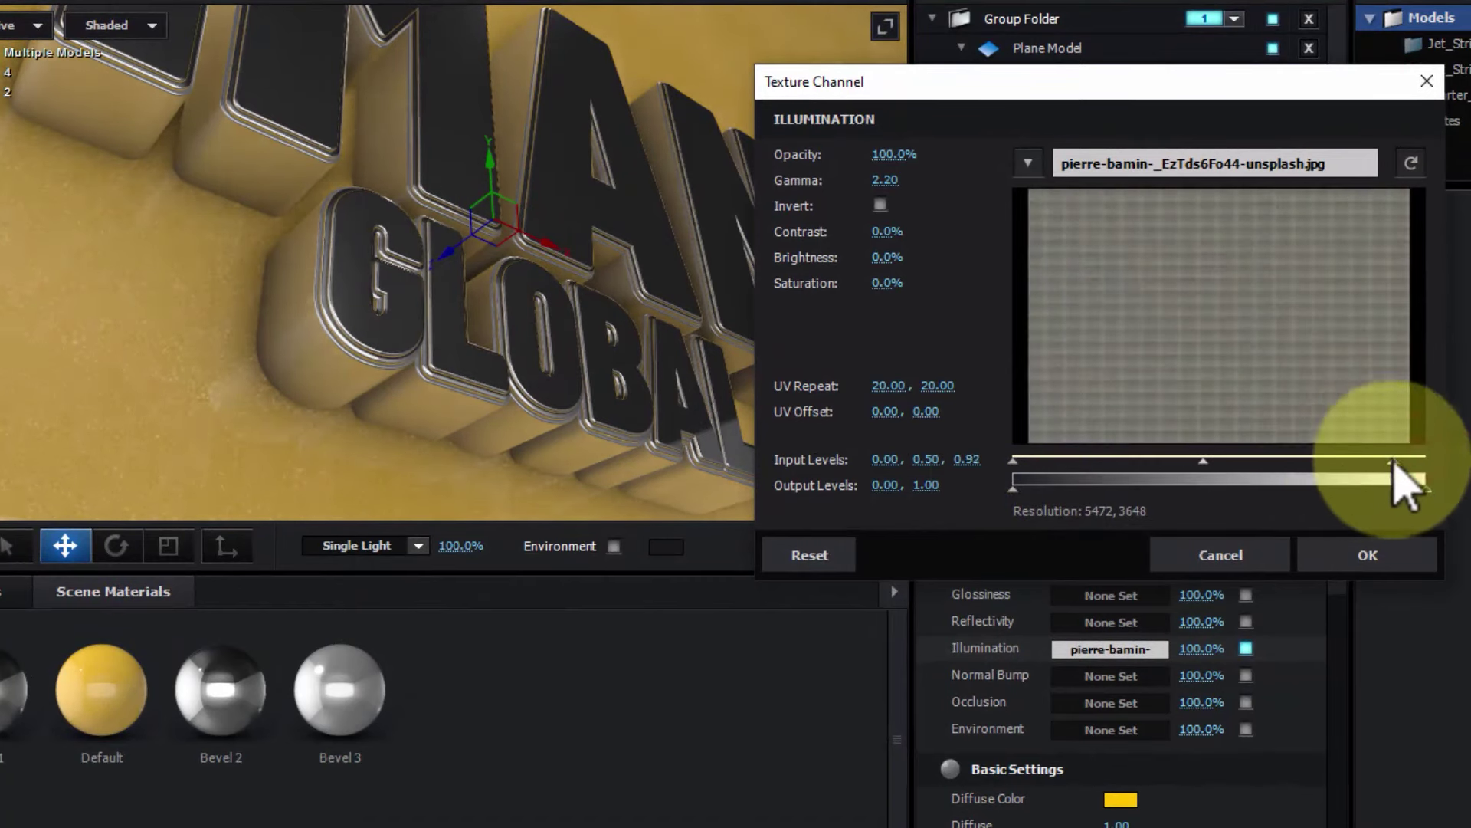
{"action": "mouse_move", "coordinate": [1427, 488]}
{"action": "left_mouse_down"}
{"action": "mouse_move", "coordinate": [1351, 490]}
{"action": "mouse_move", "coordinate": [1336, 462]}
{"action": "left_mouse_up"}
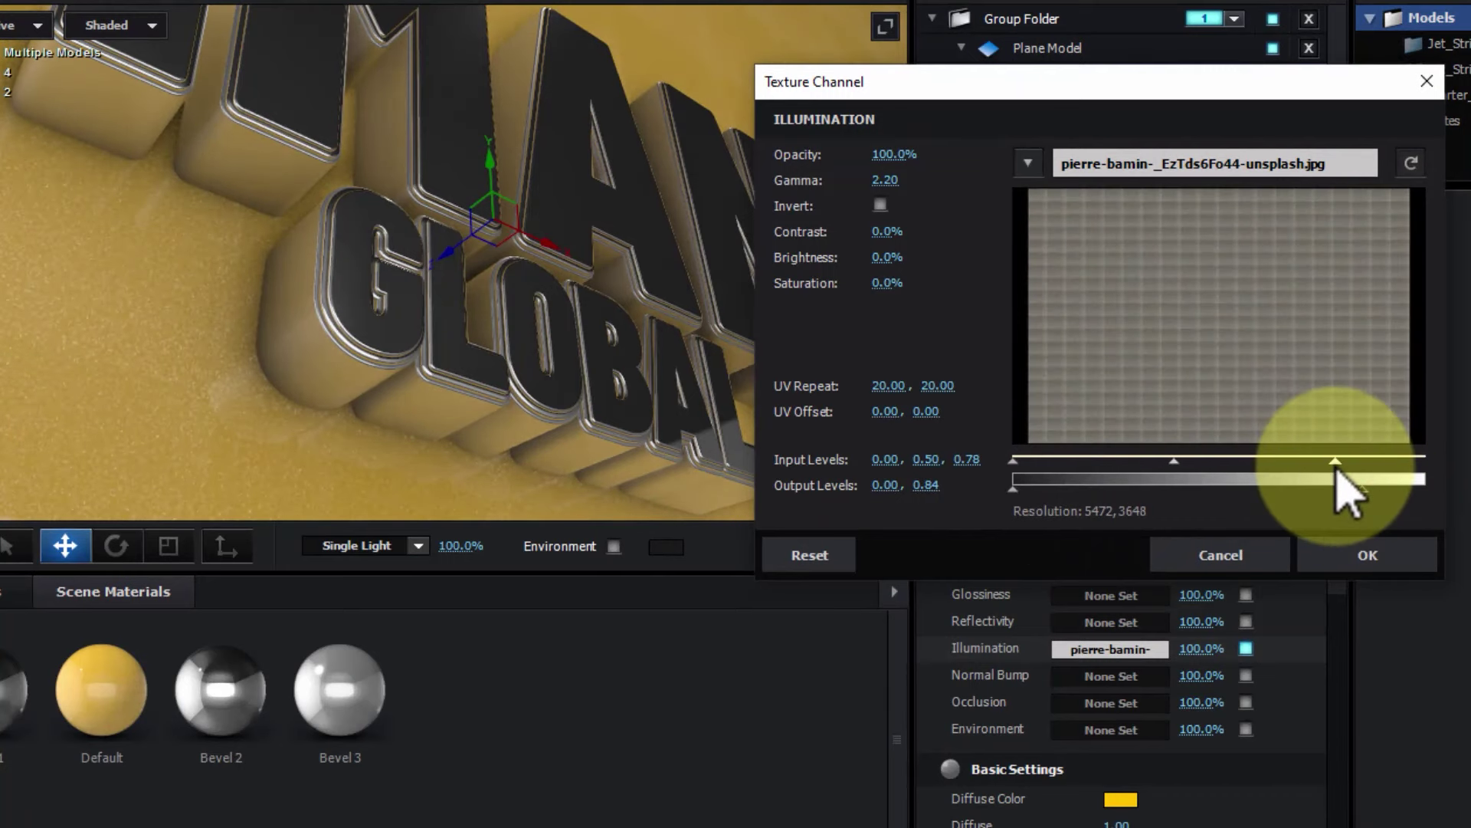
{"action": "left_click_drag", "start_coordinate": [1013, 461], "coordinate": [1059, 462]}
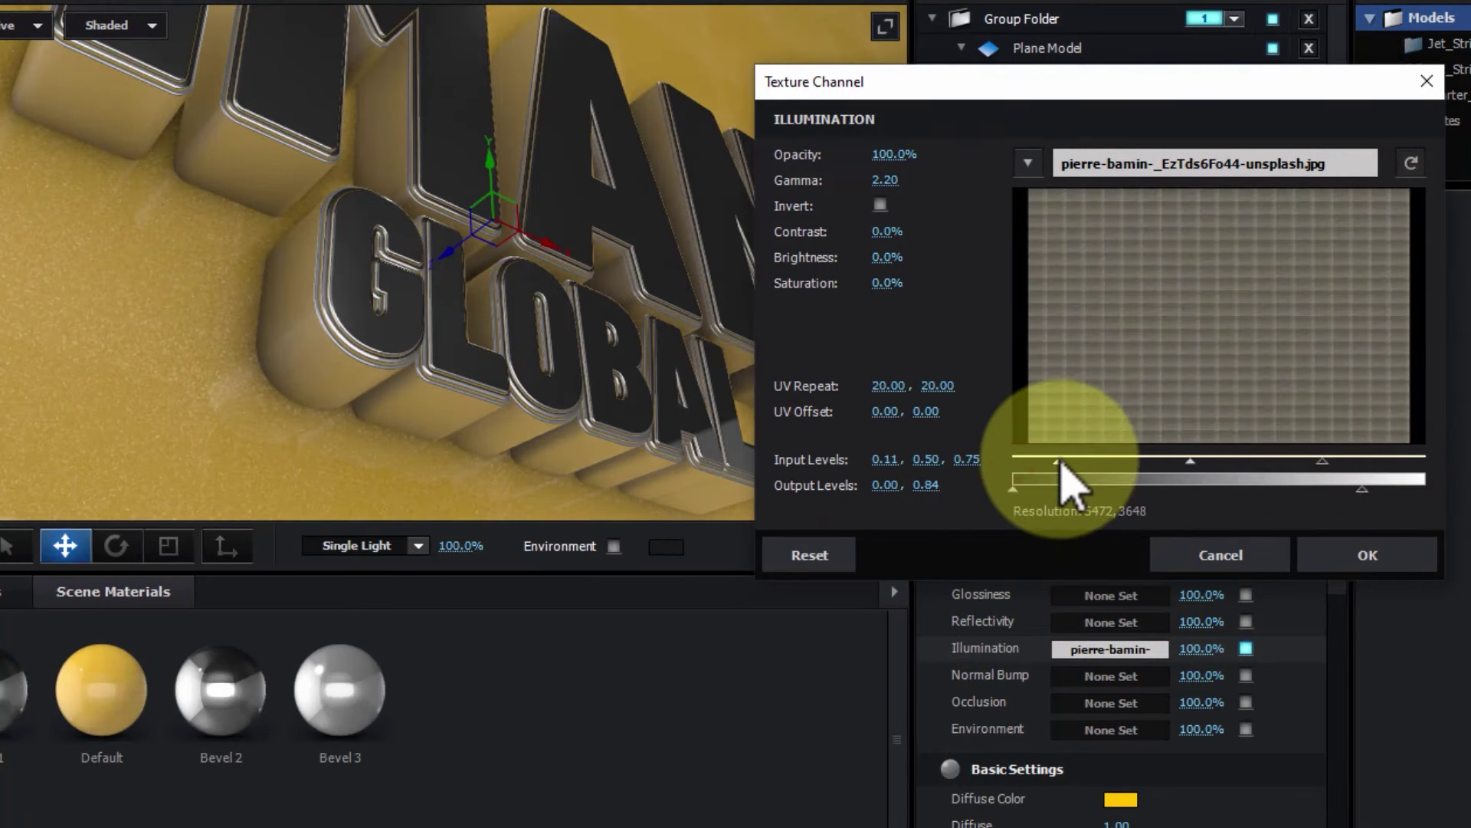
{"action": "left_click", "coordinate": [1361, 558]}
{"action": "mouse_move", "coordinate": [789, 349]}
{"action": "left_mouse_down"}
{"action": "mouse_move", "coordinate": [694, 337]}
{"action": "mouse_move", "coordinate": [716, 311]}
{"action": "left_mouse_up"}
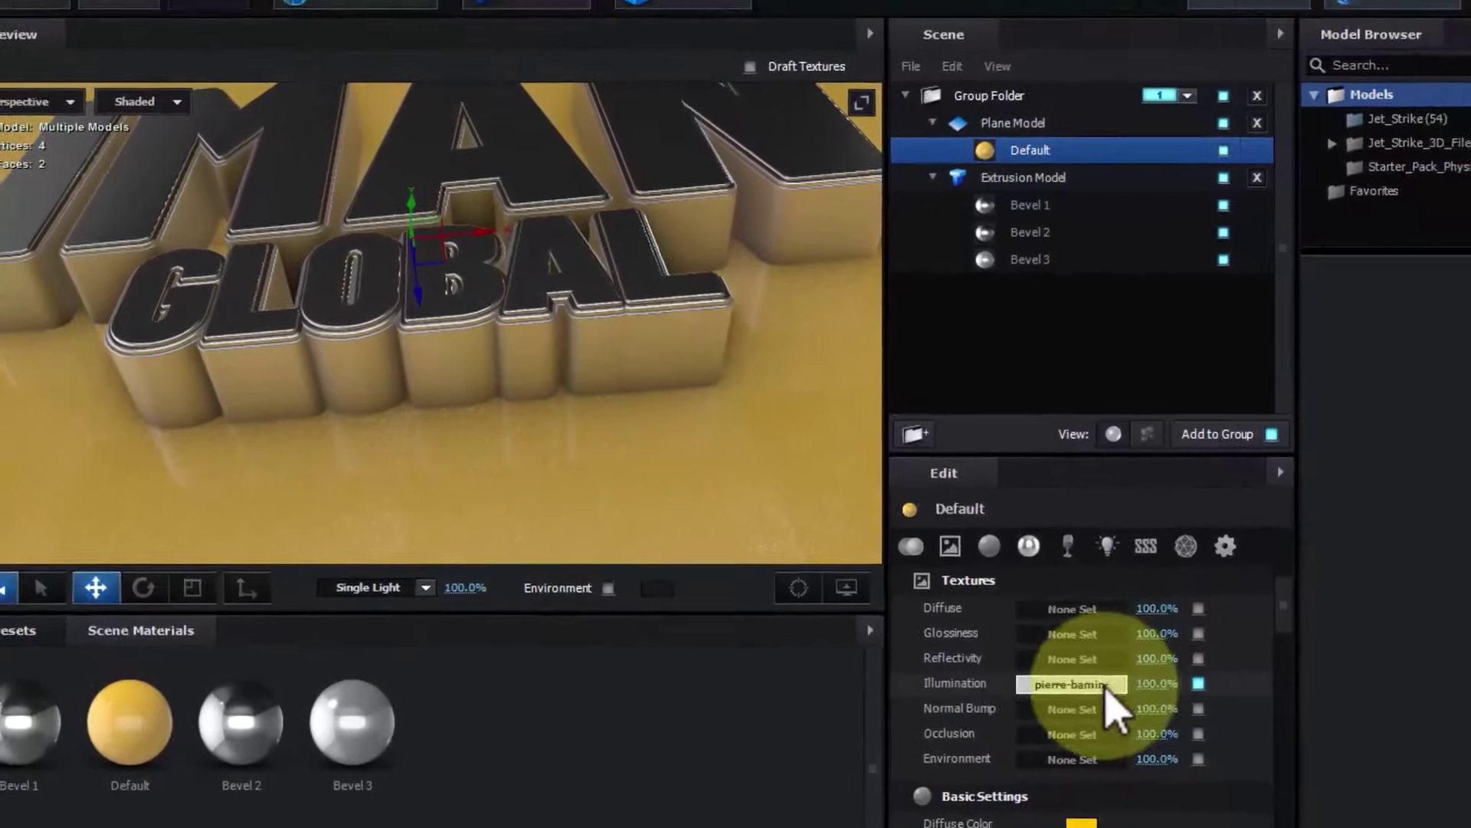
Refine the texture levels to input 0.10, 0.51, 1.00 and output 0.00 to 1.00.
{"action": "left_click", "coordinate": [1105, 688]}
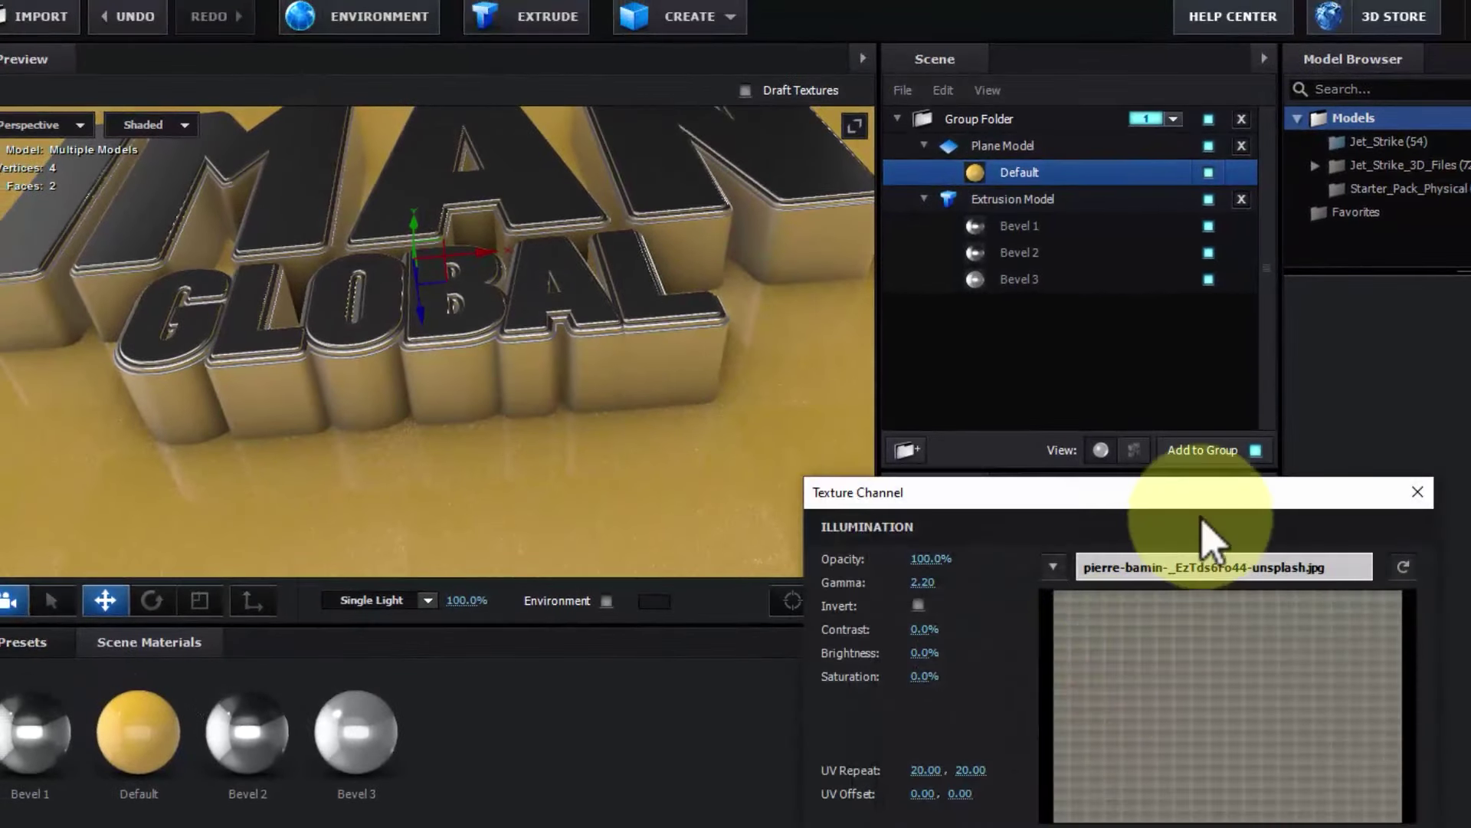
{"action": "left_click_drag", "start_coordinate": [1360, 663], "coordinate": [1444, 659]}
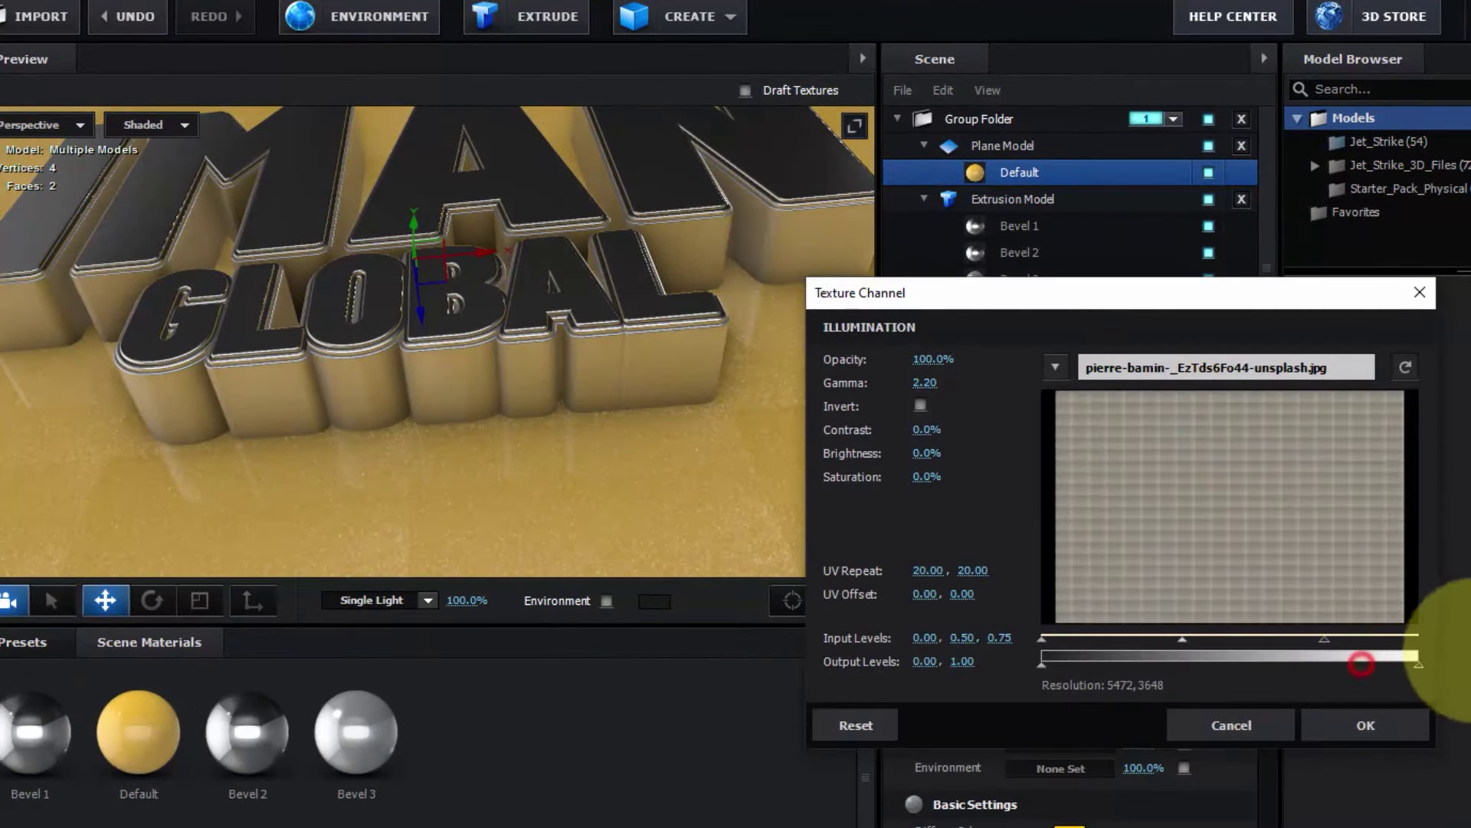
{"action": "left_click_drag", "start_coordinate": [1185, 645], "coordinate": [1219, 649]}
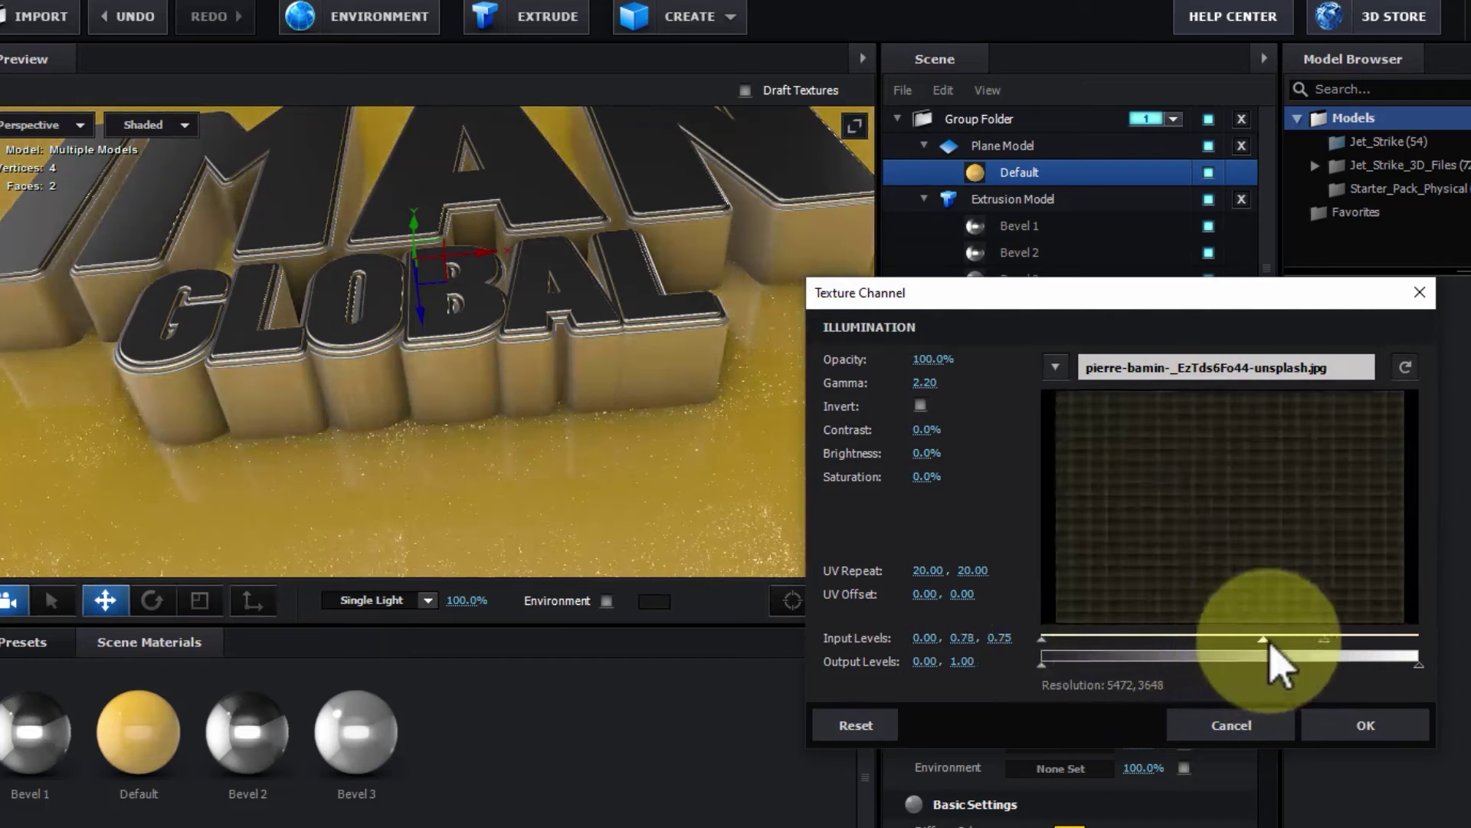
{"action": "left_click_drag", "start_coordinate": [1324, 640], "coordinate": [1420, 639]}
{"action": "mouse_move", "coordinate": [1273, 642]}
{"action": "left_mouse_down"}
{"action": "mouse_move", "coordinate": [1190, 644]}
{"action": "mouse_move", "coordinate": [1232, 641]}
{"action": "left_mouse_up"}
{"action": "left_click_drag", "start_coordinate": [1043, 640], "coordinate": [1081, 641]}
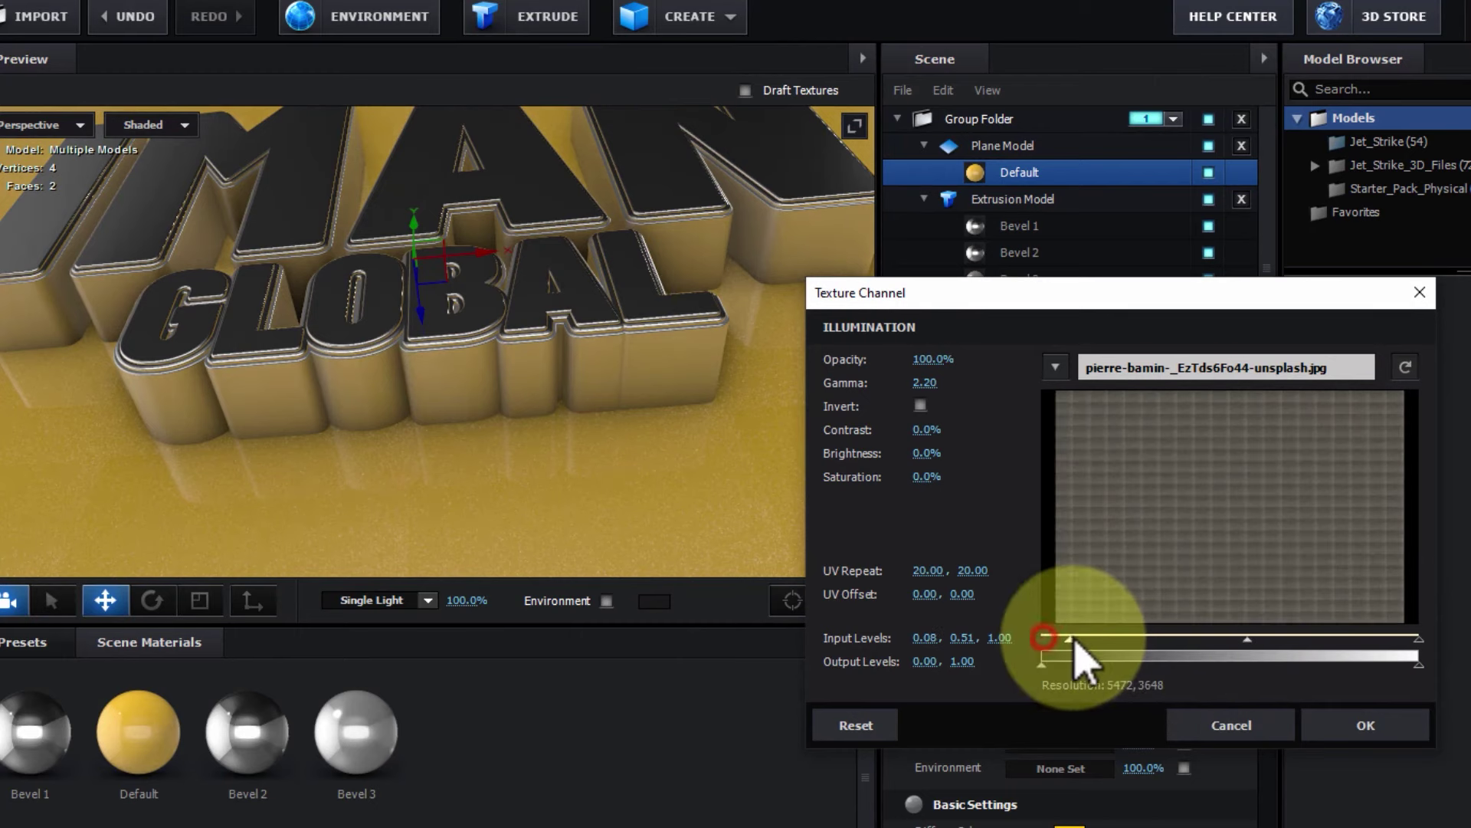
{"action": "left_click", "coordinate": [1355, 726]}
{"action": "left_click_drag", "start_coordinate": [716, 427], "coordinate": [748, 476]}
{"action": "left_click_drag", "start_coordinate": [411, 411], "coordinate": [491, 435]}
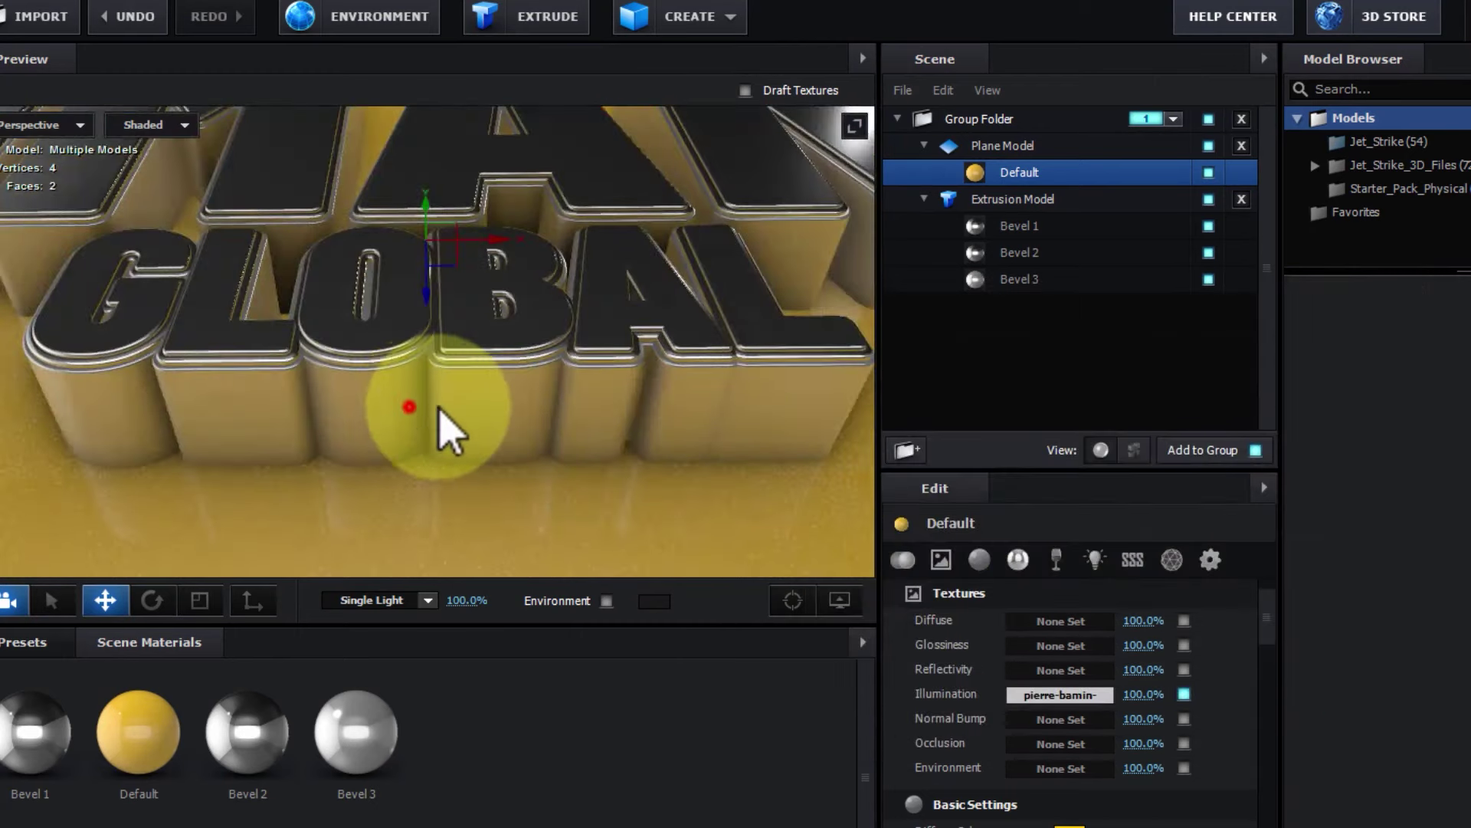
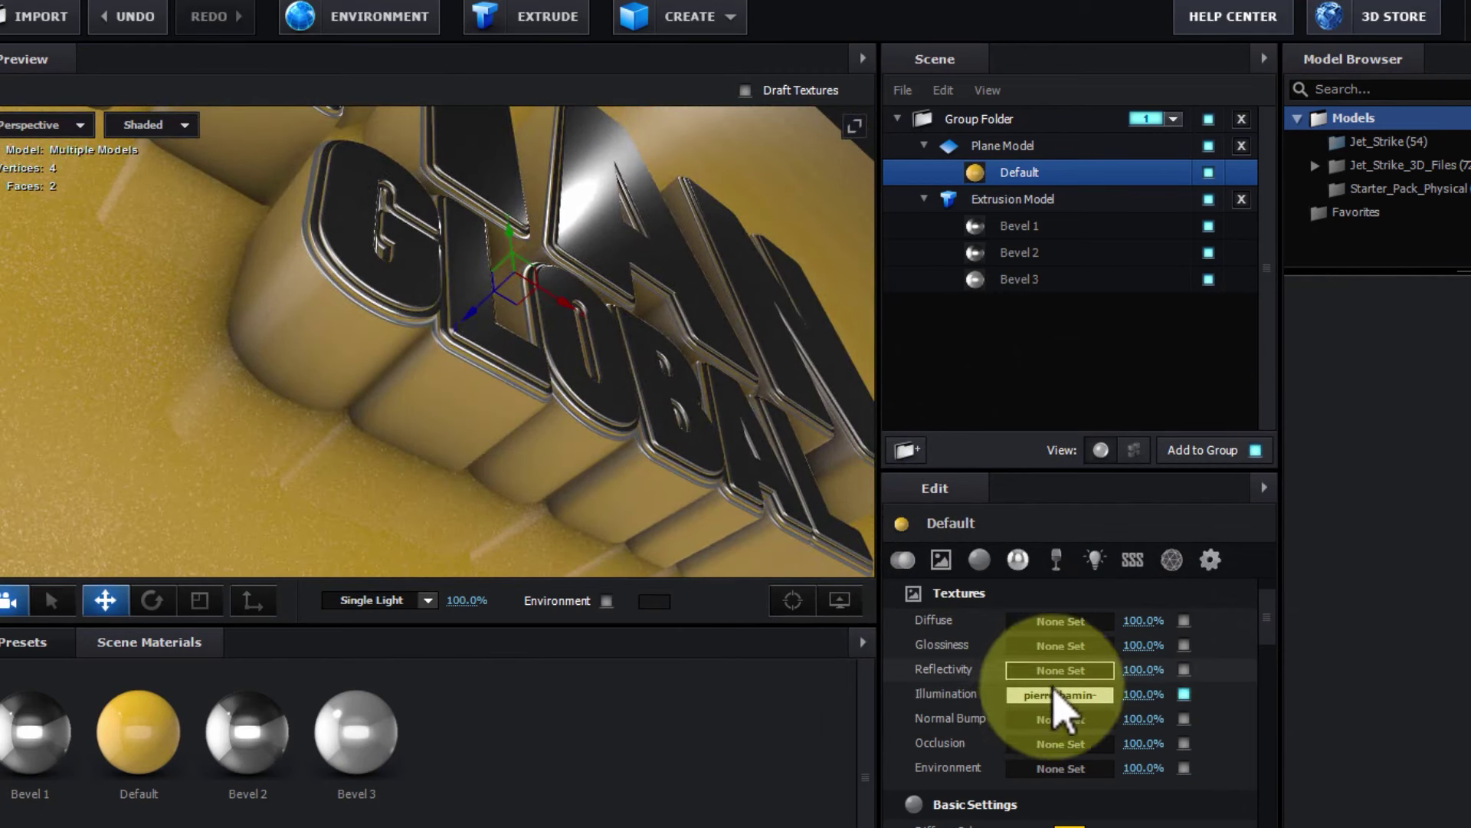
Lower the floor Default material's illumination texture input black level to 0.06.
{"action": "left_click", "coordinate": [1062, 697]}
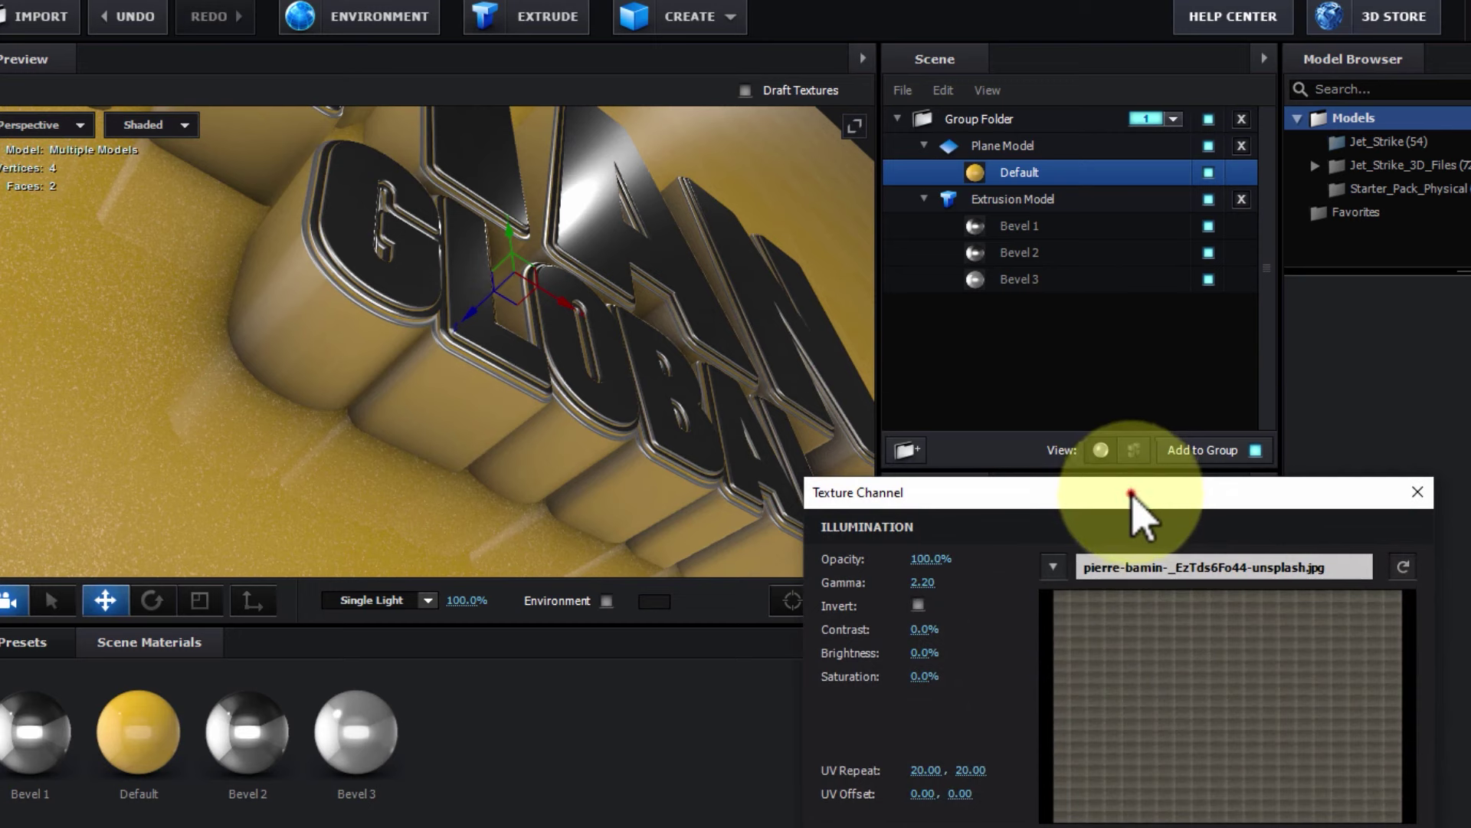
{"action": "left_click_drag", "start_coordinate": [1130, 487], "coordinate": [1143, 260]}
{"action": "left_click_drag", "start_coordinate": [1089, 606], "coordinate": [1059, 606]}
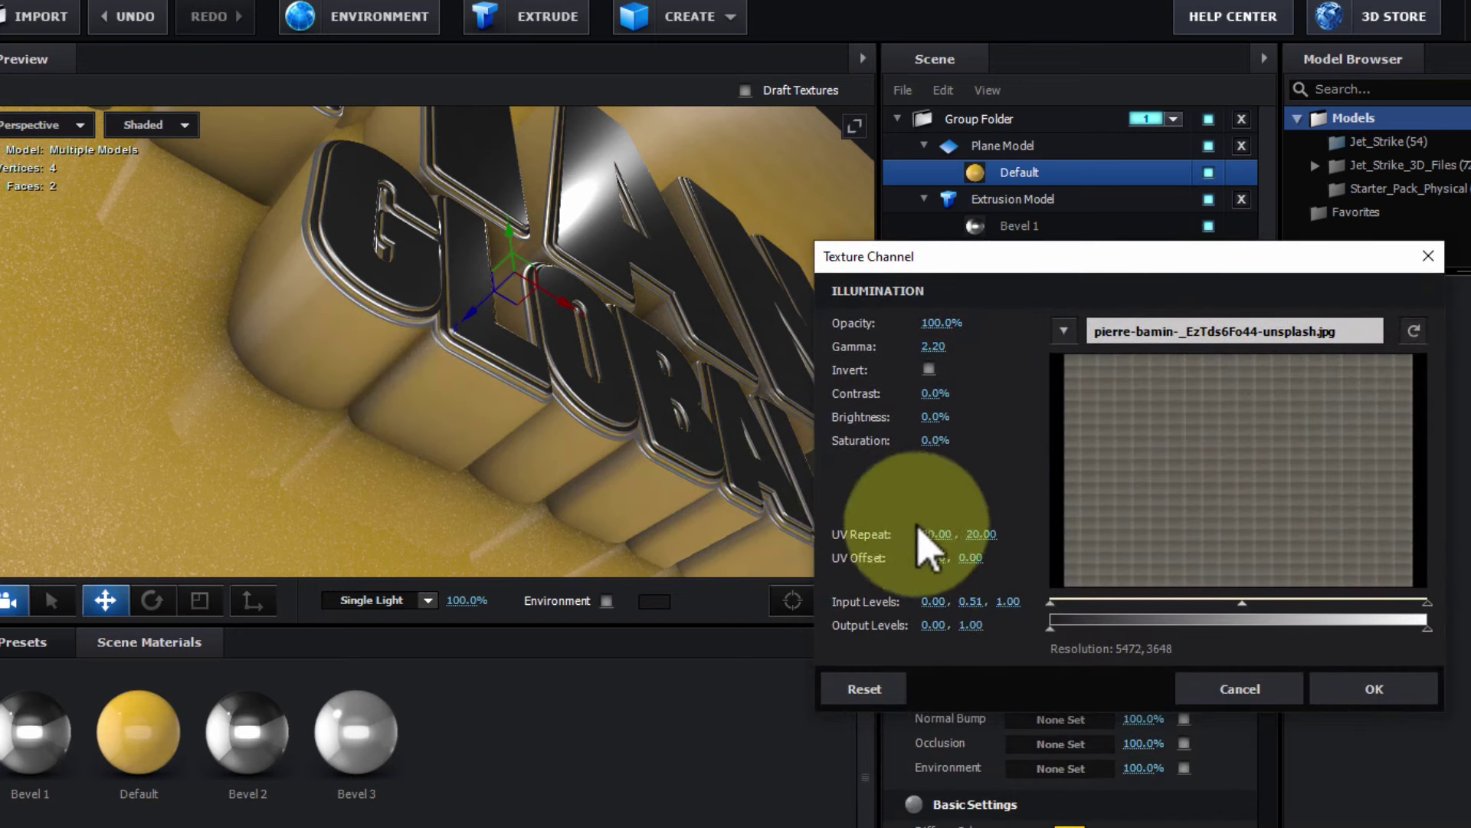
{"action": "left_click", "coordinate": [1366, 689]}
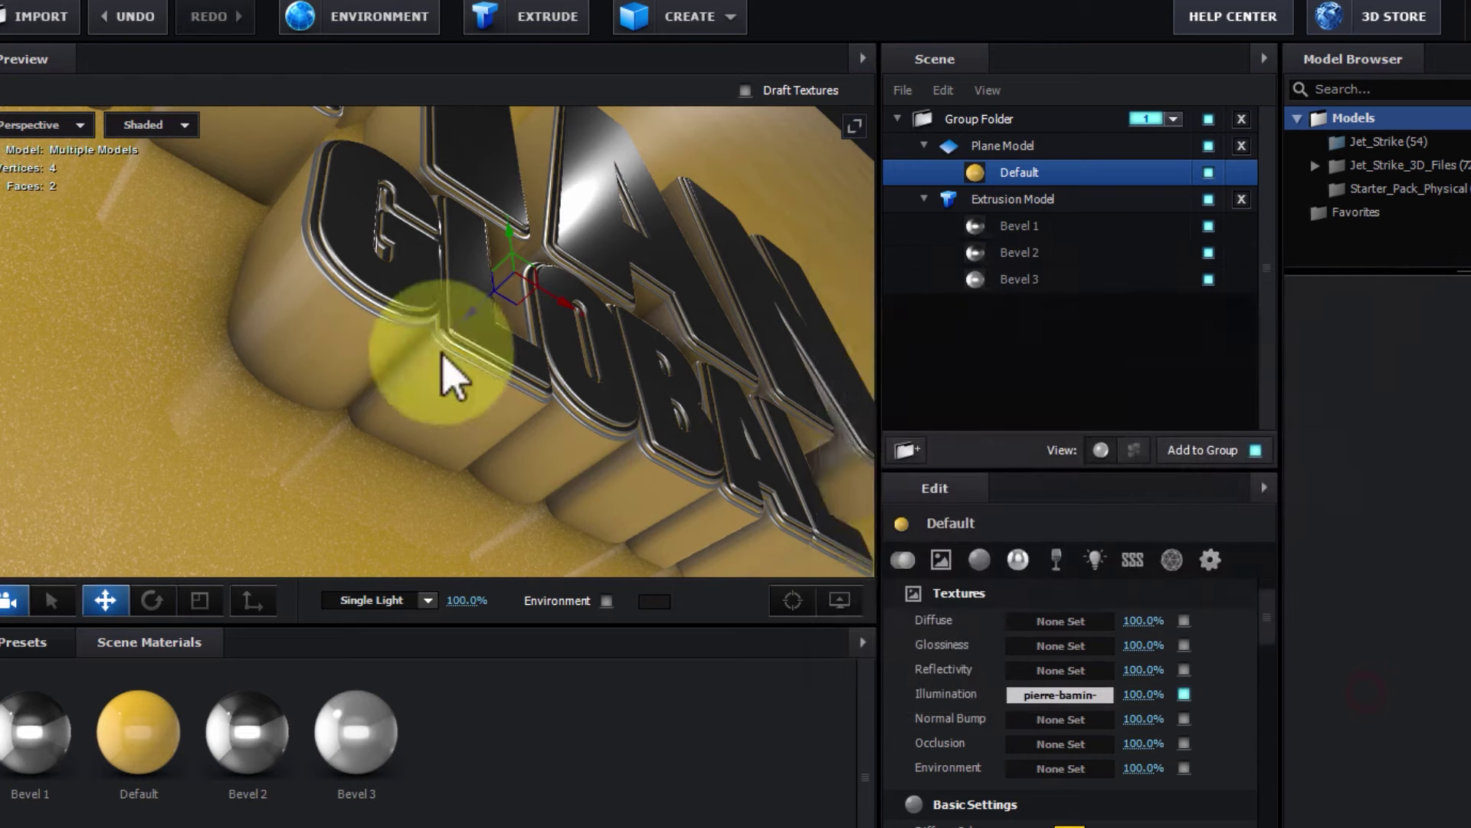
Keep Bevel 3's reflectivity colour near-white.
{"action": "scroll", "coordinate": [567, 379], "scroll_direction": "up", "scroll_amount": 3}
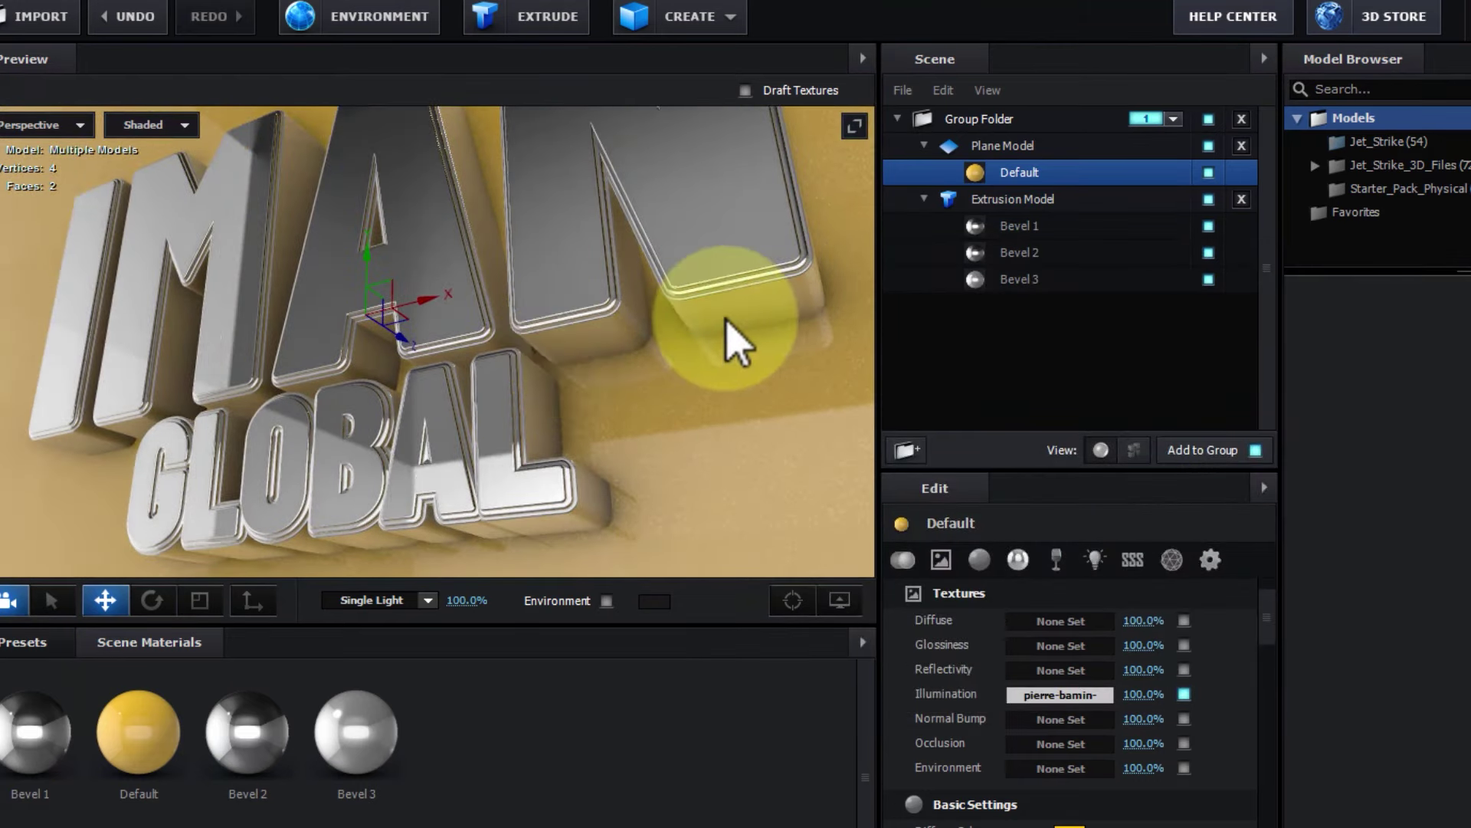
{"action": "left_click", "coordinate": [1021, 278]}
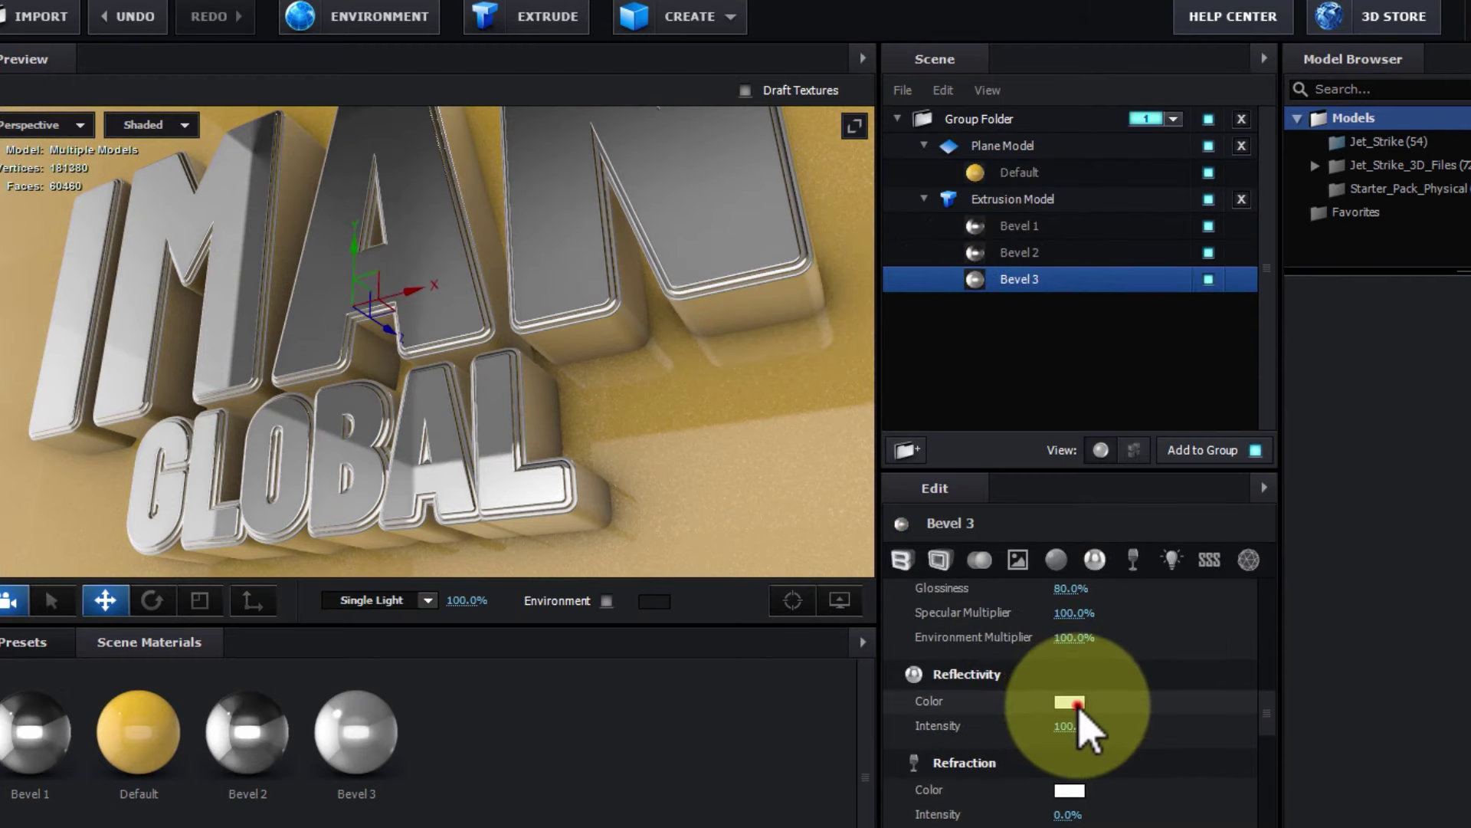
{"action": "left_click", "coordinate": [1073, 702]}
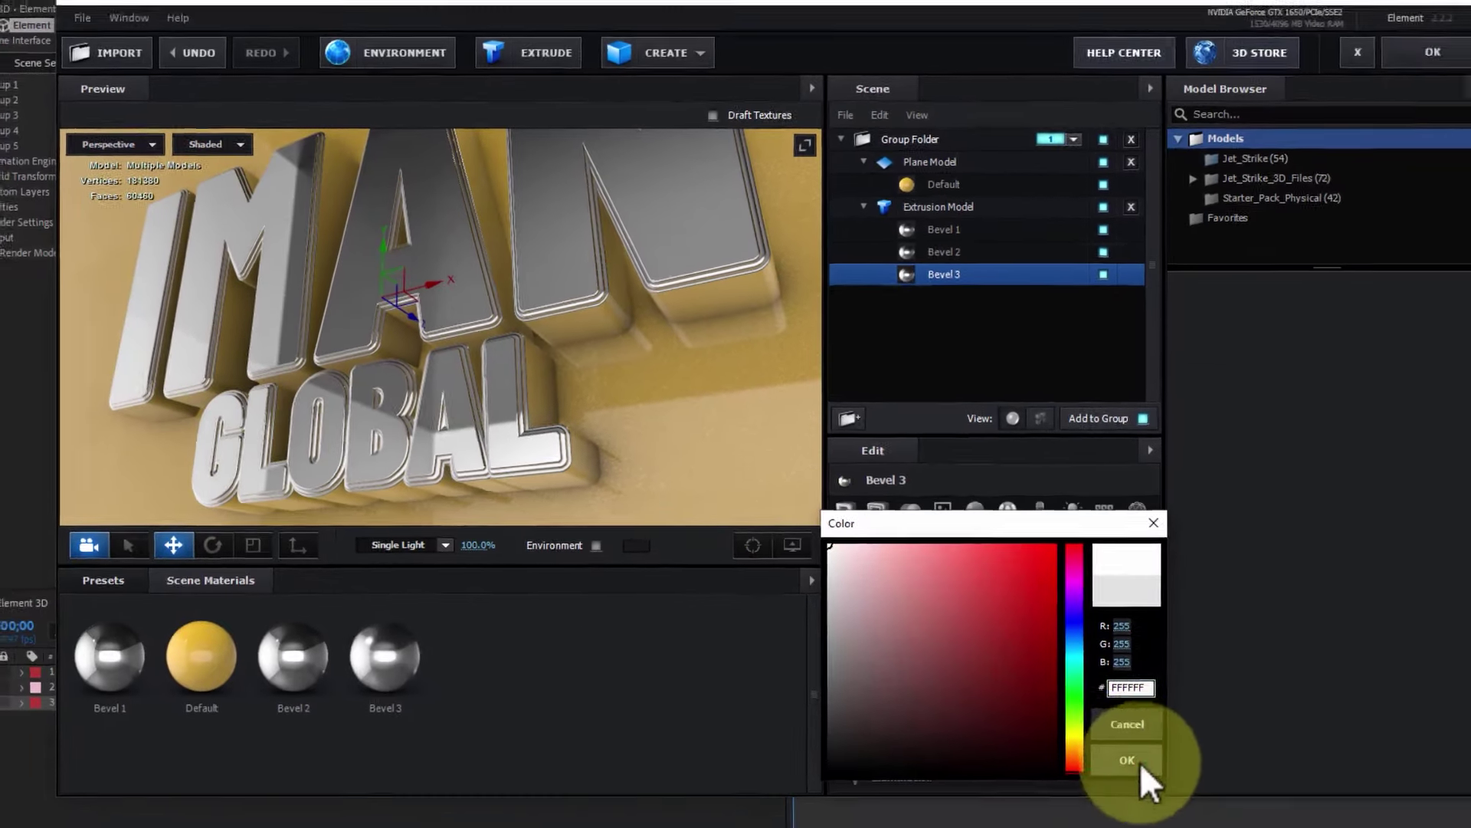
{"action": "left_click", "coordinate": [1165, 771]}
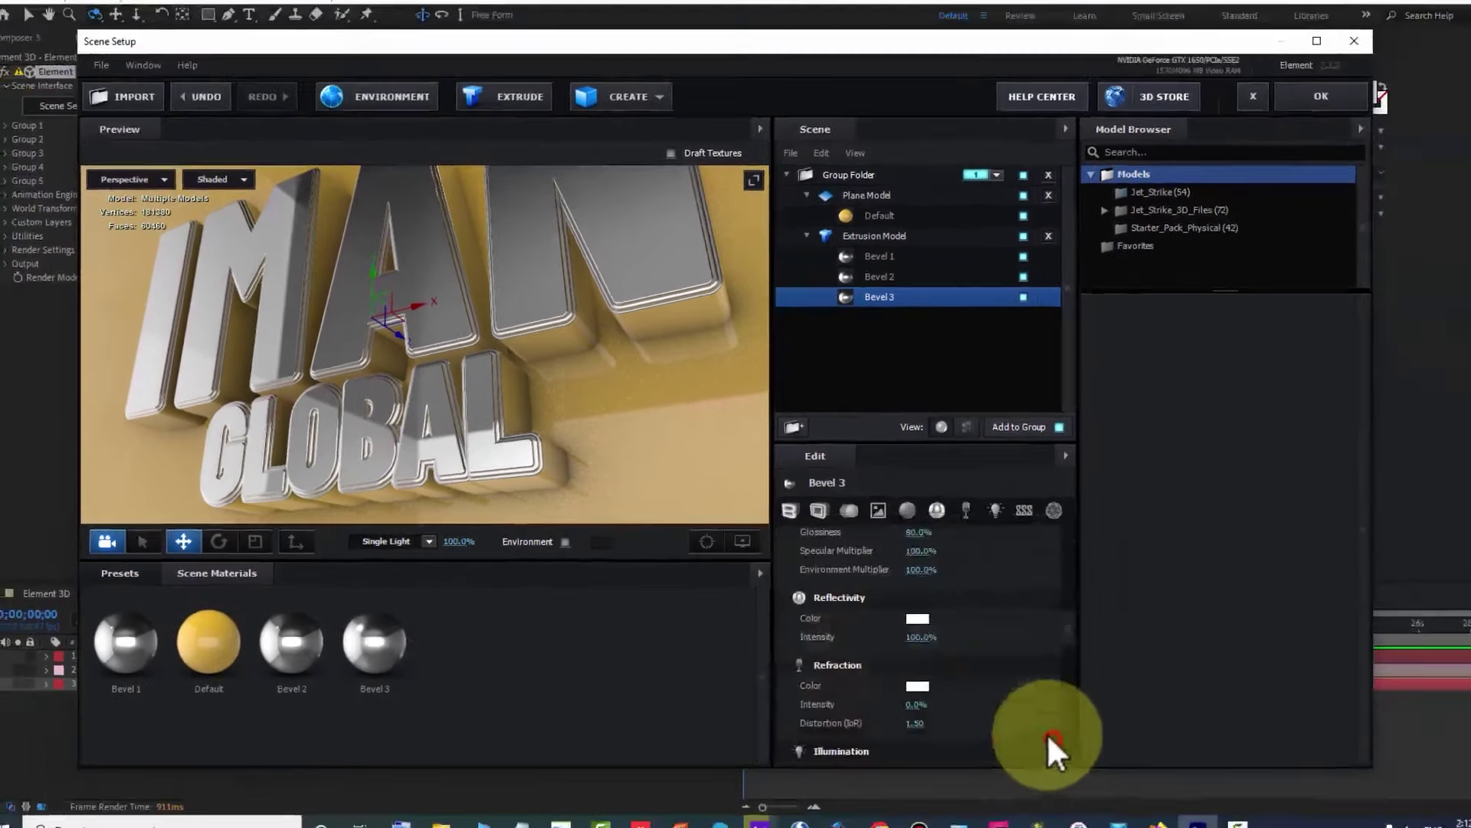
Apply the material changes, orbit Camera 1 slightly around the text, and reopen Element 3D Scene Setup.
{"action": "left_click", "coordinate": [1321, 97]}
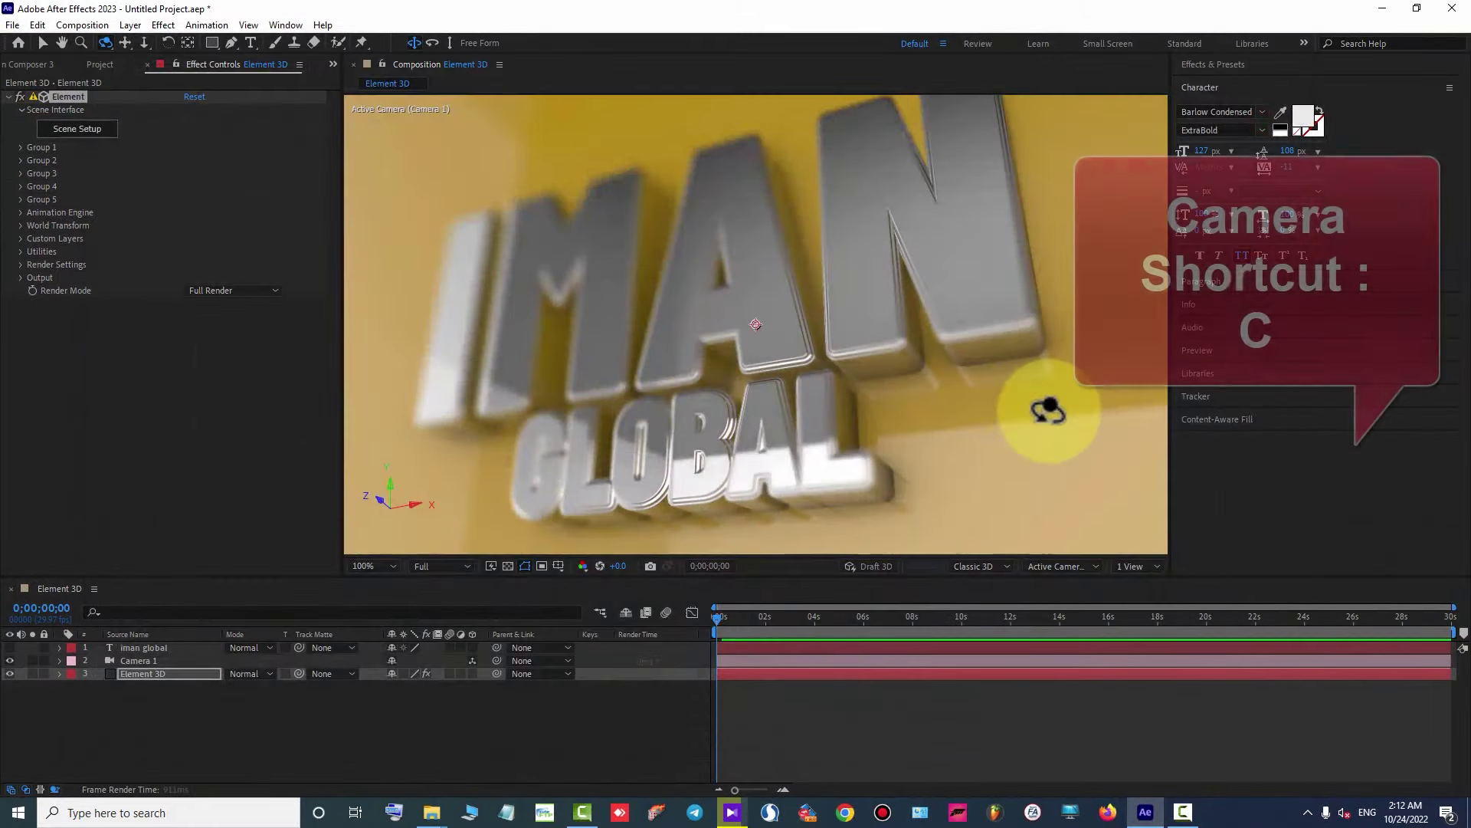
{"action": "left_click", "coordinate": [1027, 368]}
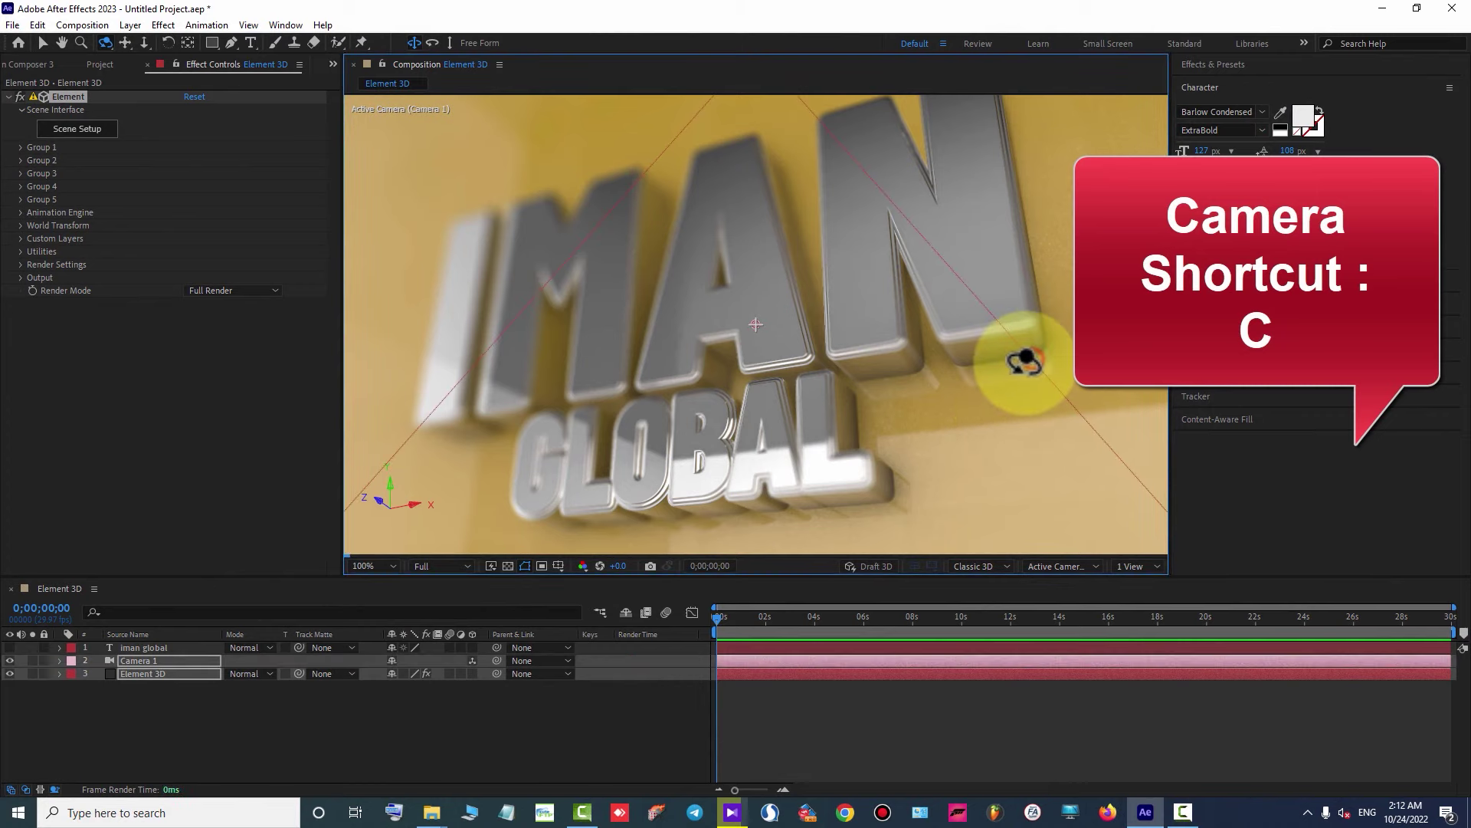
{"action": "left_click_drag", "start_coordinate": [1025, 361], "coordinate": [1051, 361]}
{"action": "left_click", "coordinate": [116, 150]}
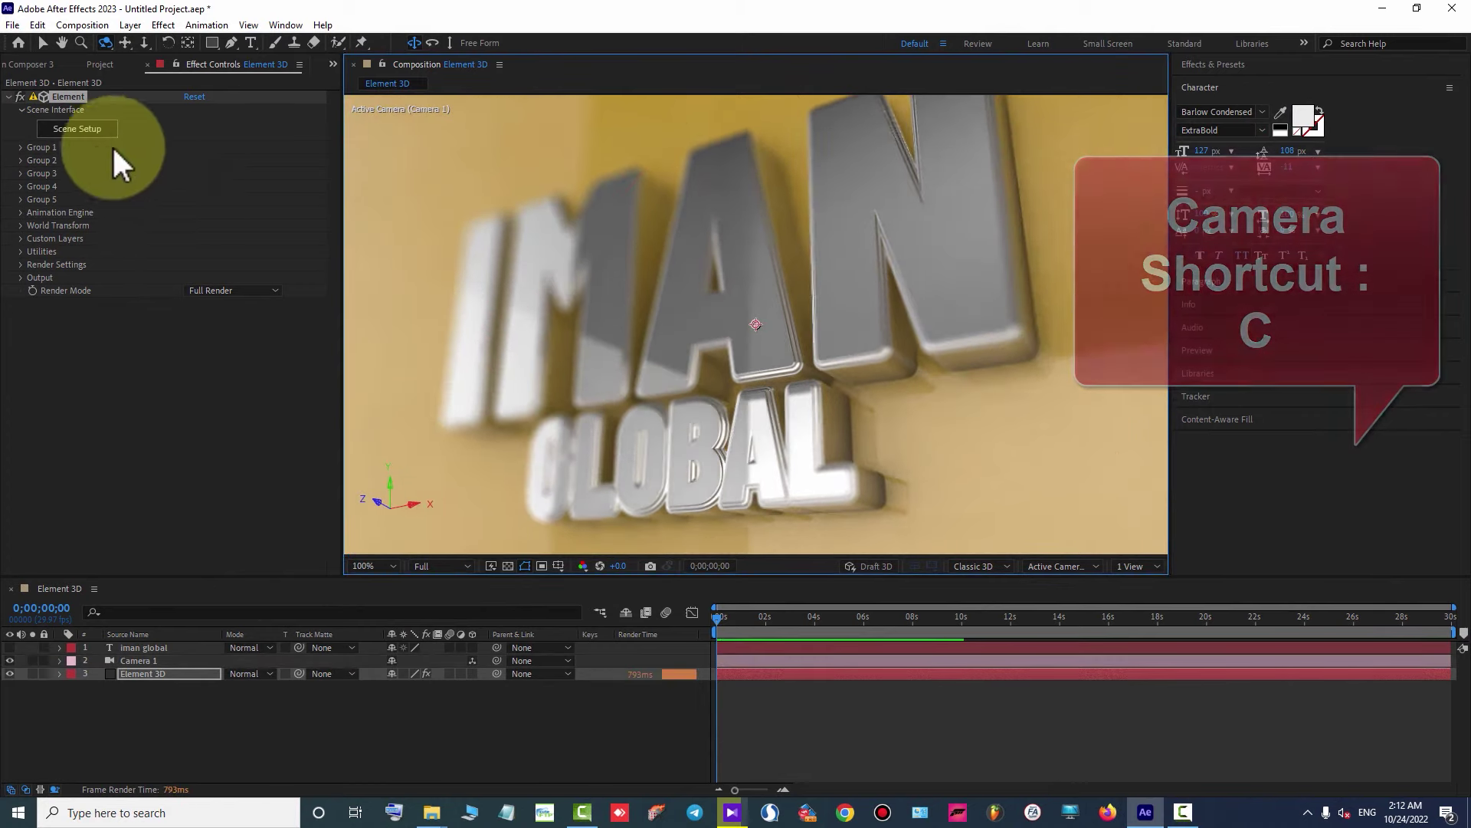
{"action": "left_click", "coordinate": [96, 129]}
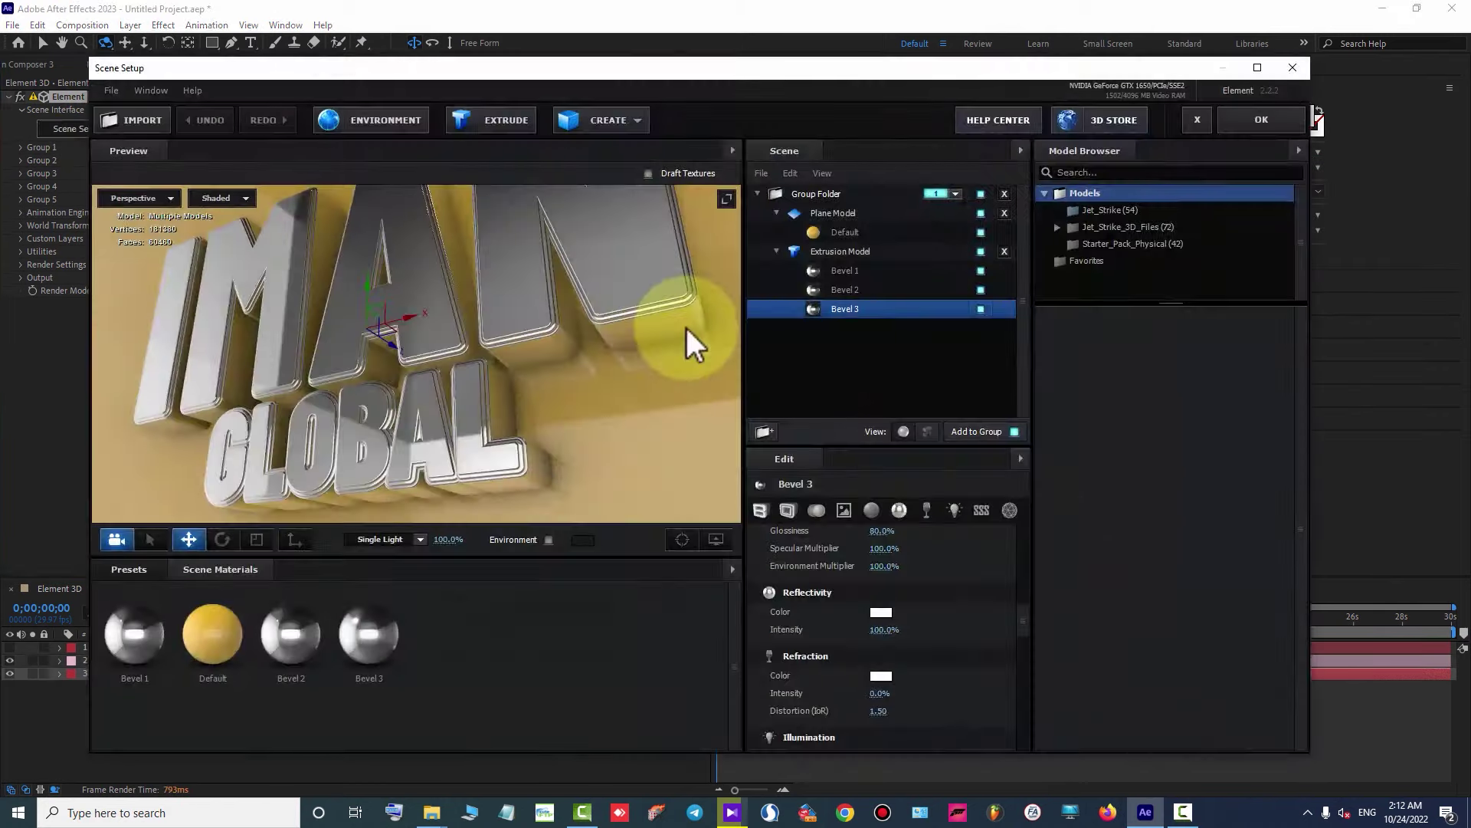
Set the floor Default material's diffuse colour to deeper orange FFAD00.
{"action": "left_click", "coordinate": [843, 232]}
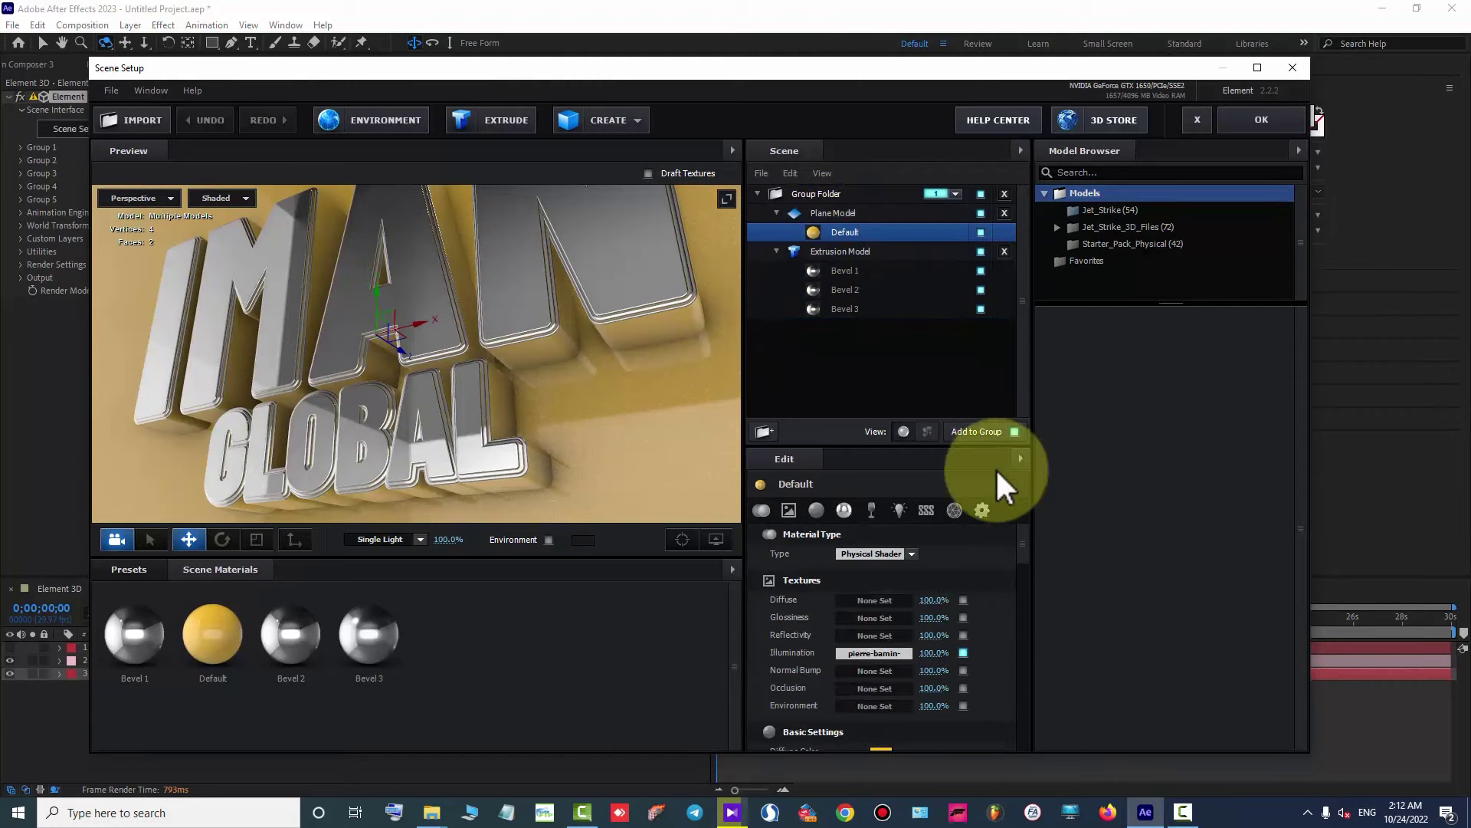
{"action": "scroll", "coordinate": [1198, 558], "scroll_direction": "down", "scroll_amount": 3}
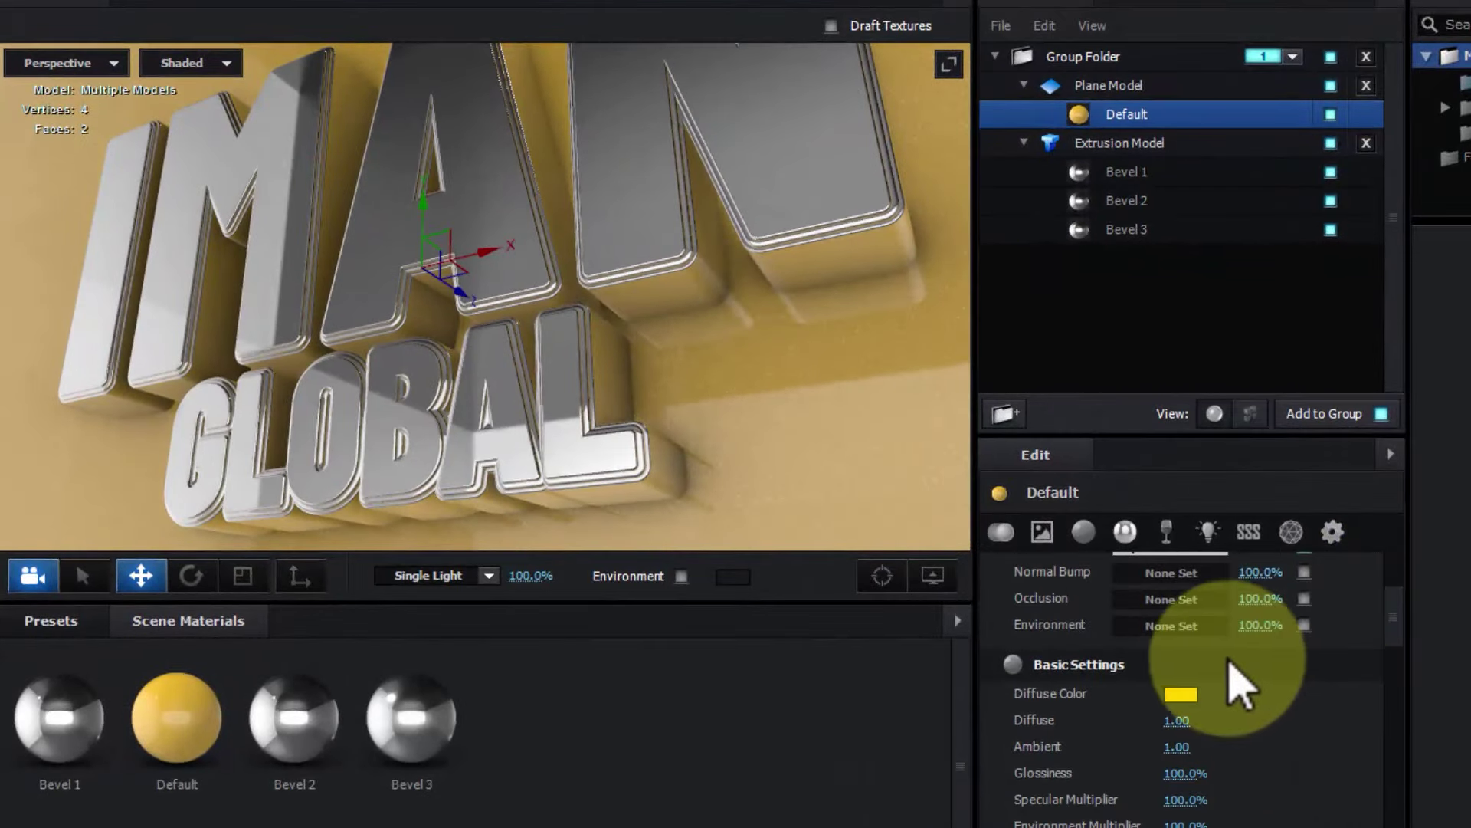
{"action": "left_click", "coordinate": [1191, 693]}
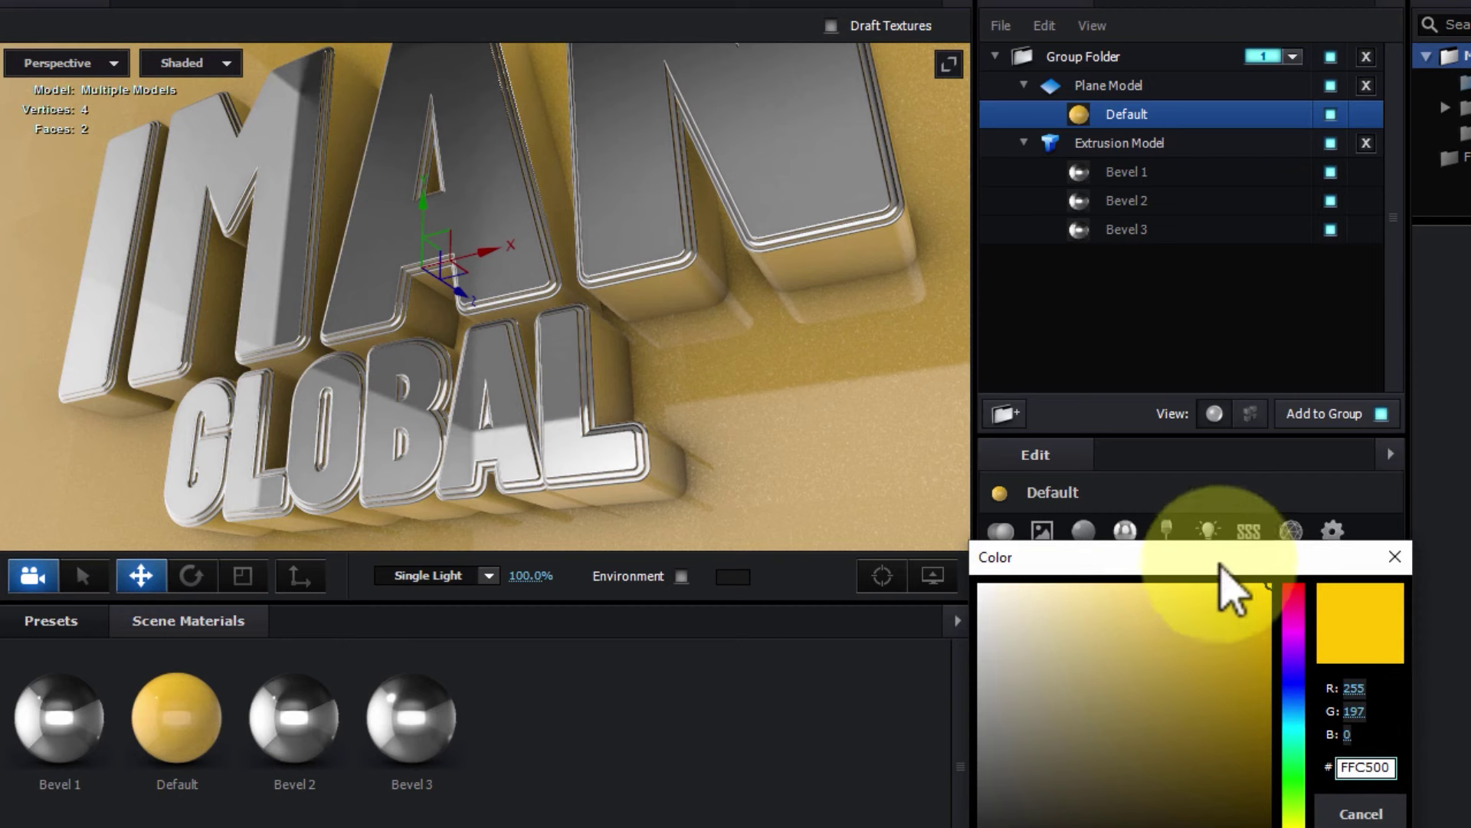
{"action": "left_click_drag", "start_coordinate": [1216, 563], "coordinate": [1148, 328]}
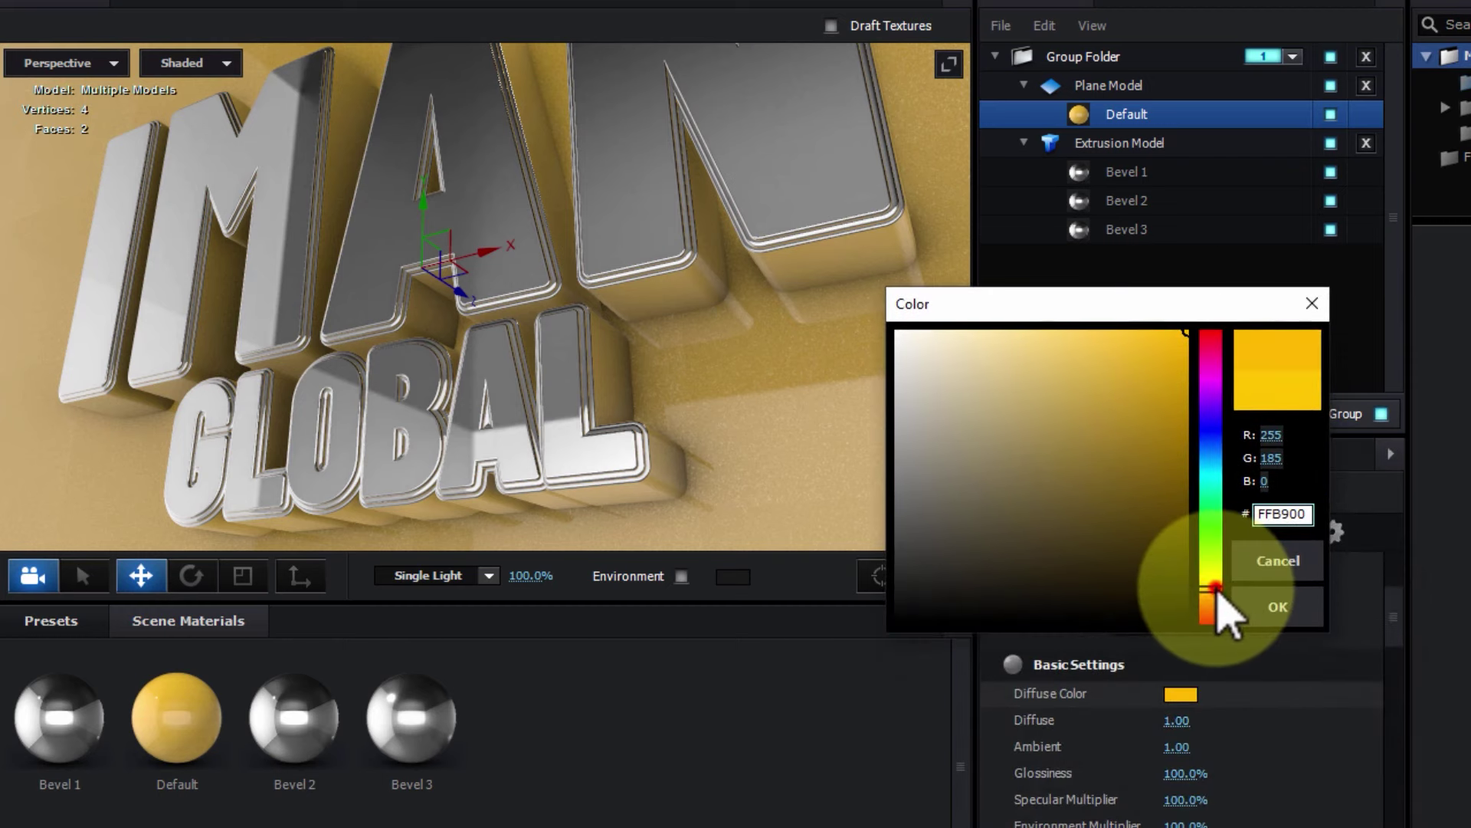
{"action": "left_click", "coordinate": [1295, 611]}
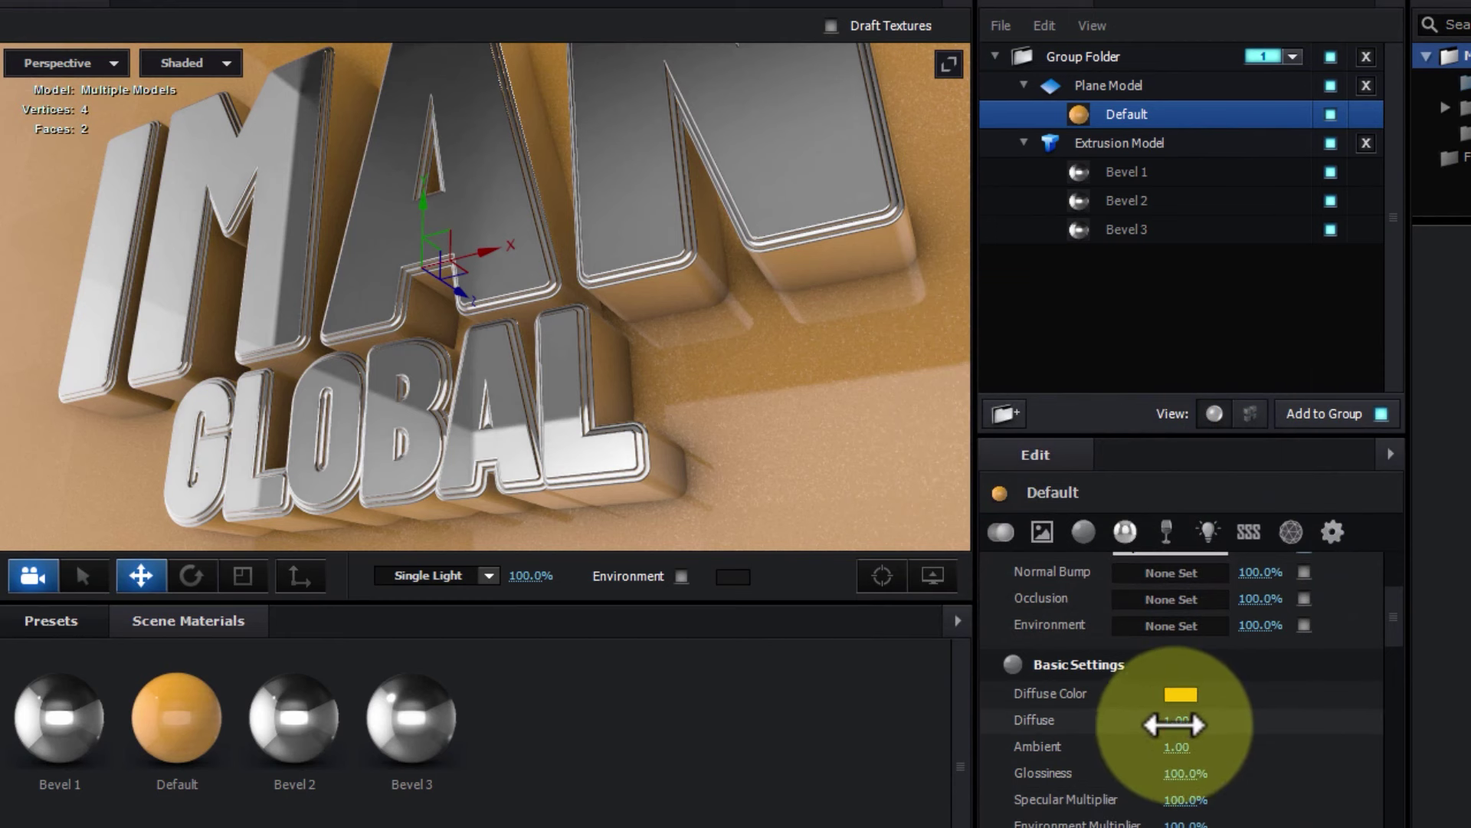
Raise the floor's diffuse intensity to 1.5 and apply the changes to the composition.
{"action": "left_click_drag", "start_coordinate": [1206, 720], "coordinate": [1235, 715]}
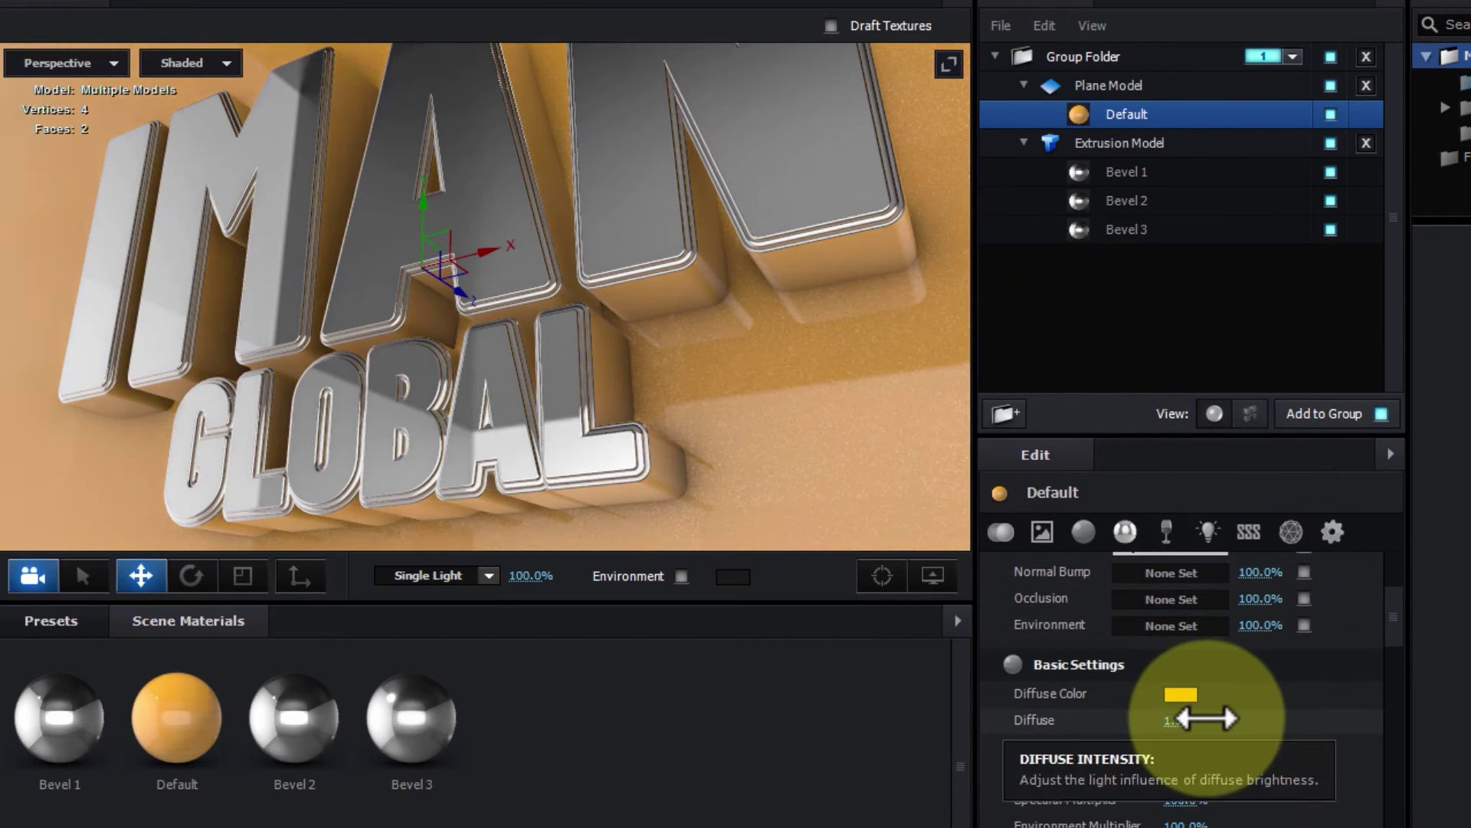
{"action": "left_click", "coordinate": [1181, 721]}
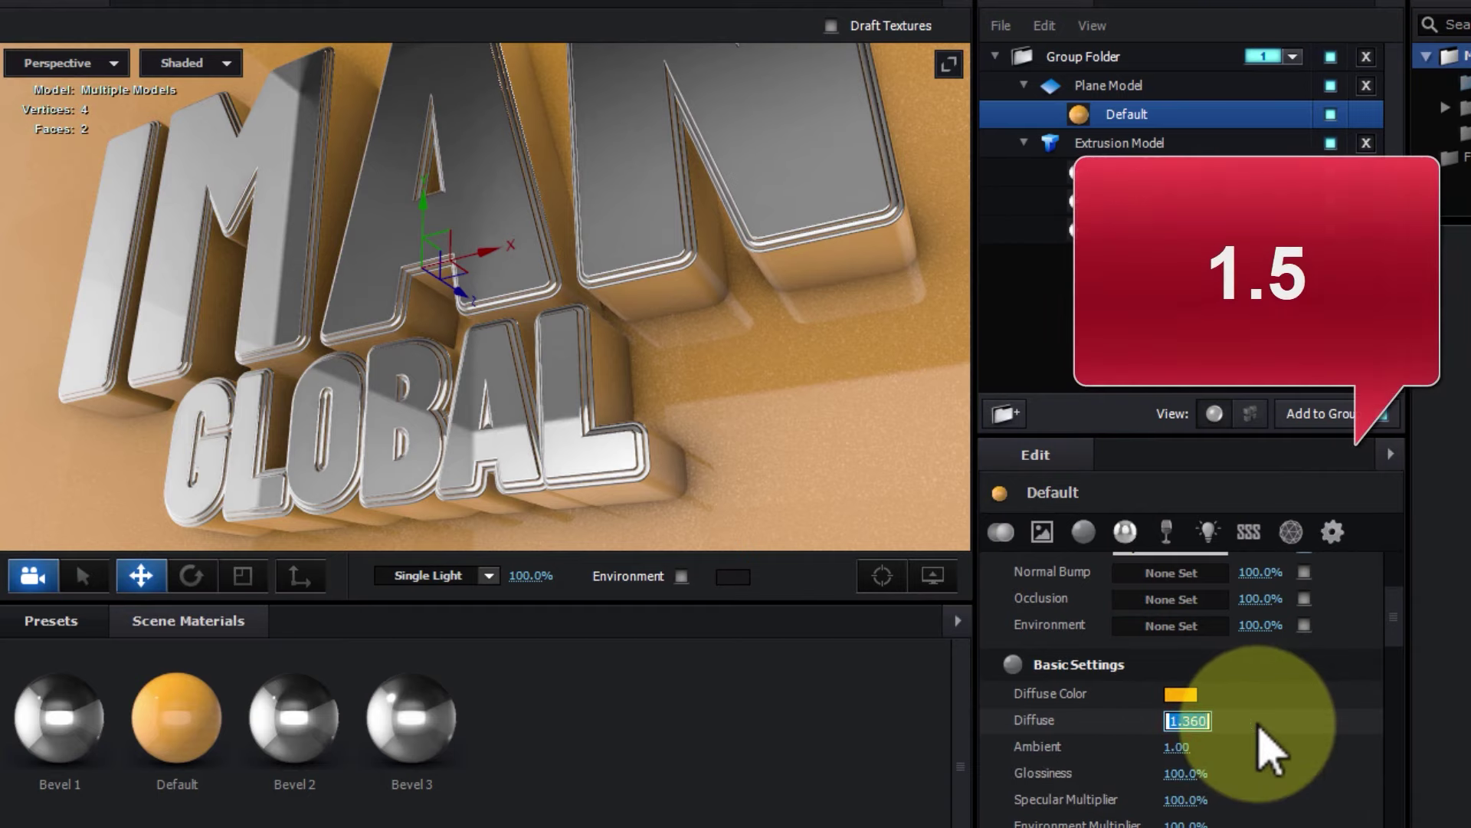
{"action": "type", "text": "1.5"}
{"action": "key", "text": "Return"}
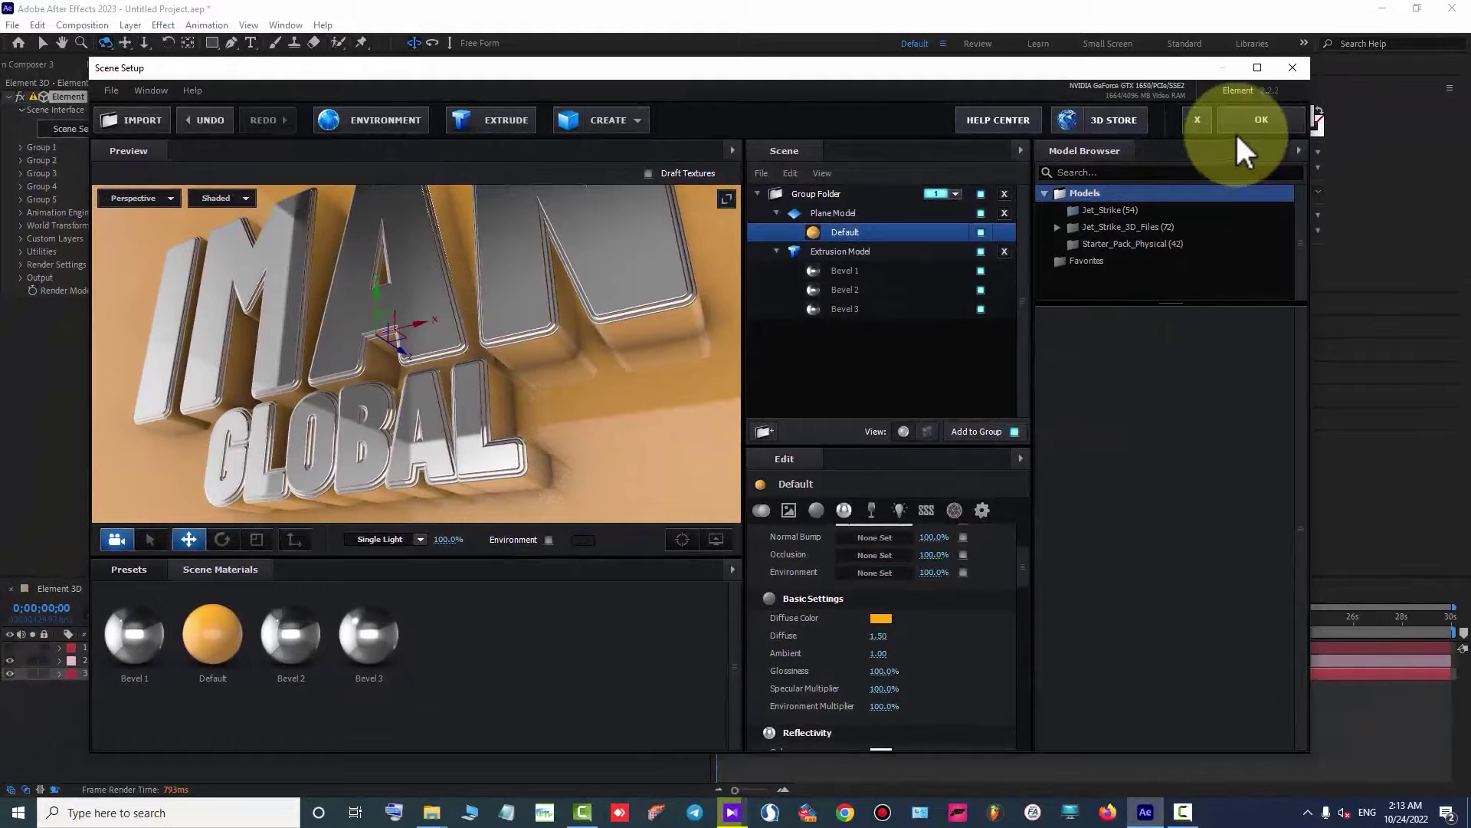
{"action": "left_click", "coordinate": [1249, 122]}
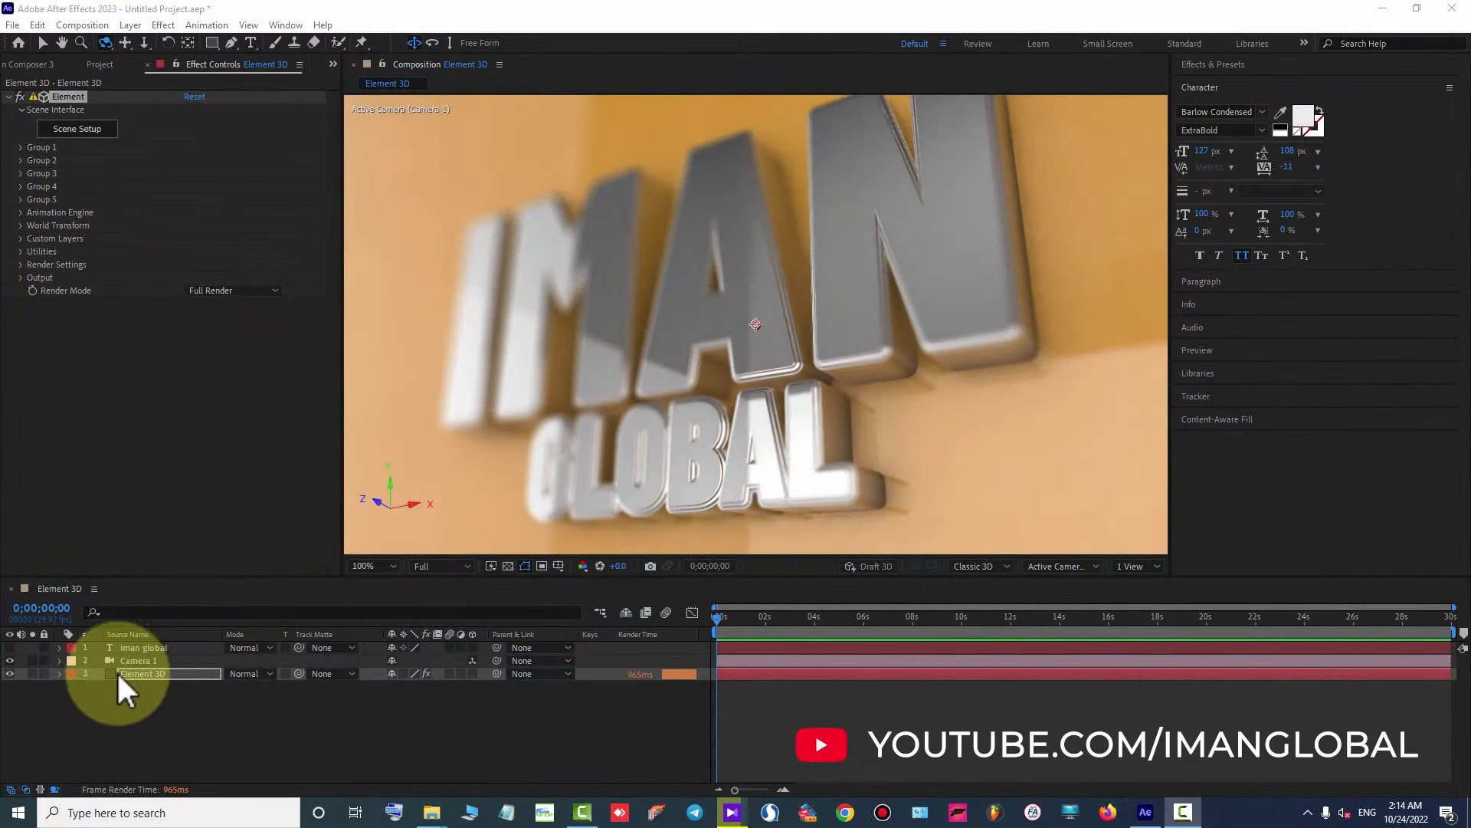
Set Camera 1's Camera Options Aperture to 200 pixels.
{"action": "left_click", "coordinate": [58, 660]}
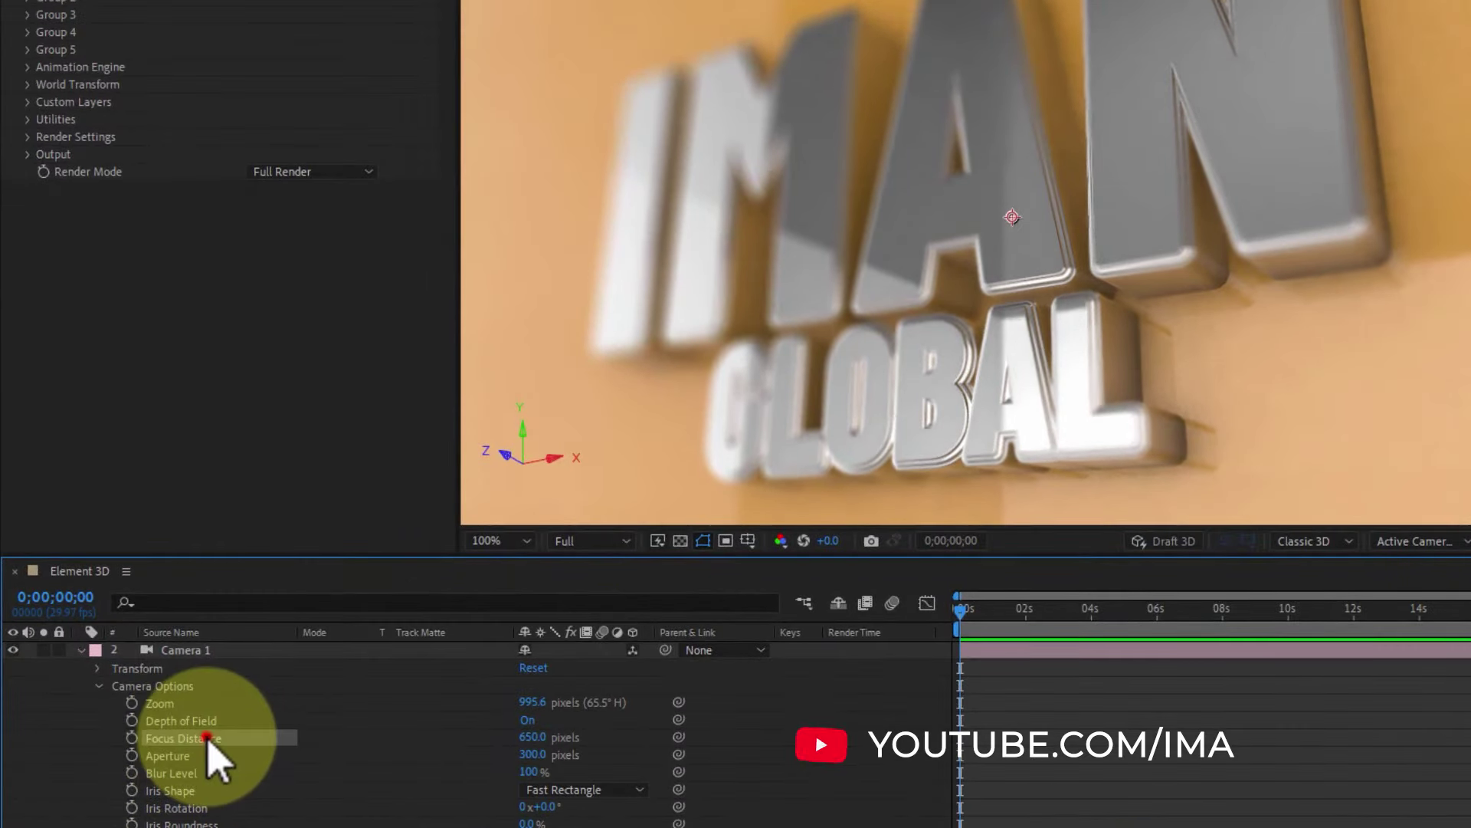
{"action": "left_click", "coordinate": [207, 737]}
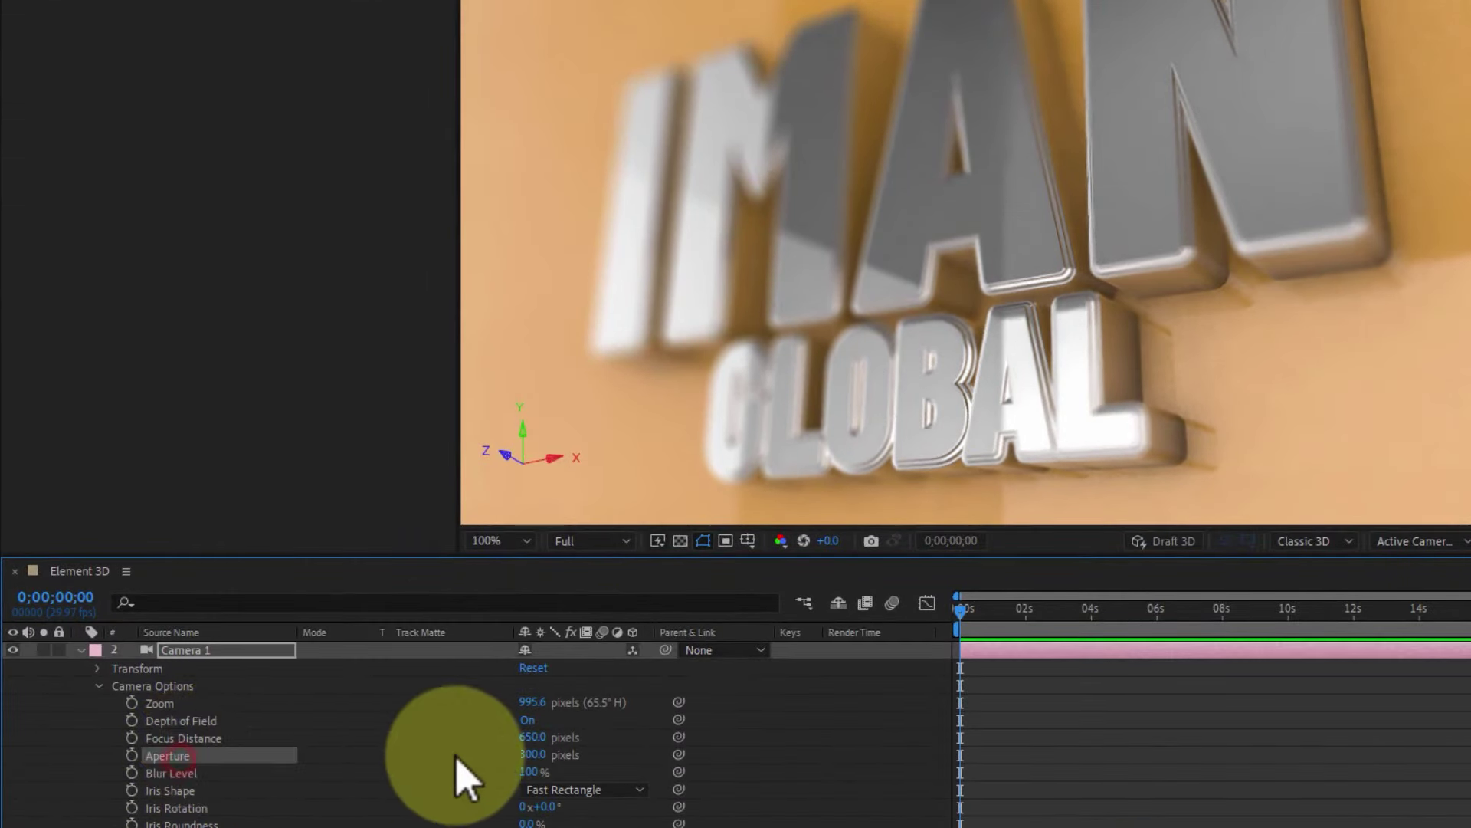
{"action": "left_click", "coordinate": [532, 754]}
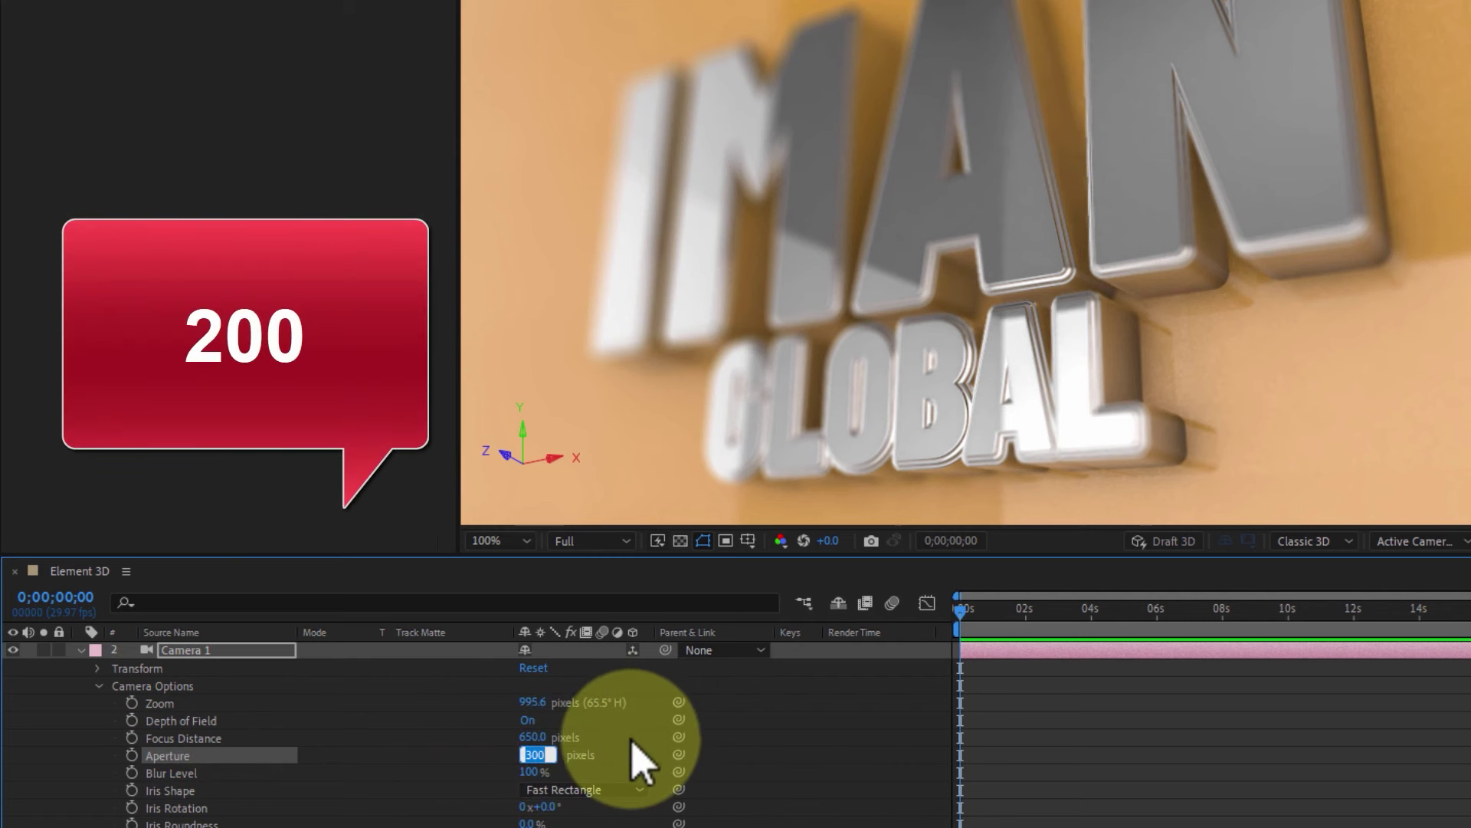
{"action": "type", "text": "200"}
{"action": "key", "text": "Return"}
{"action": "scroll", "coordinate": [164, 774], "scroll_direction": "up", "scroll_amount": 1}
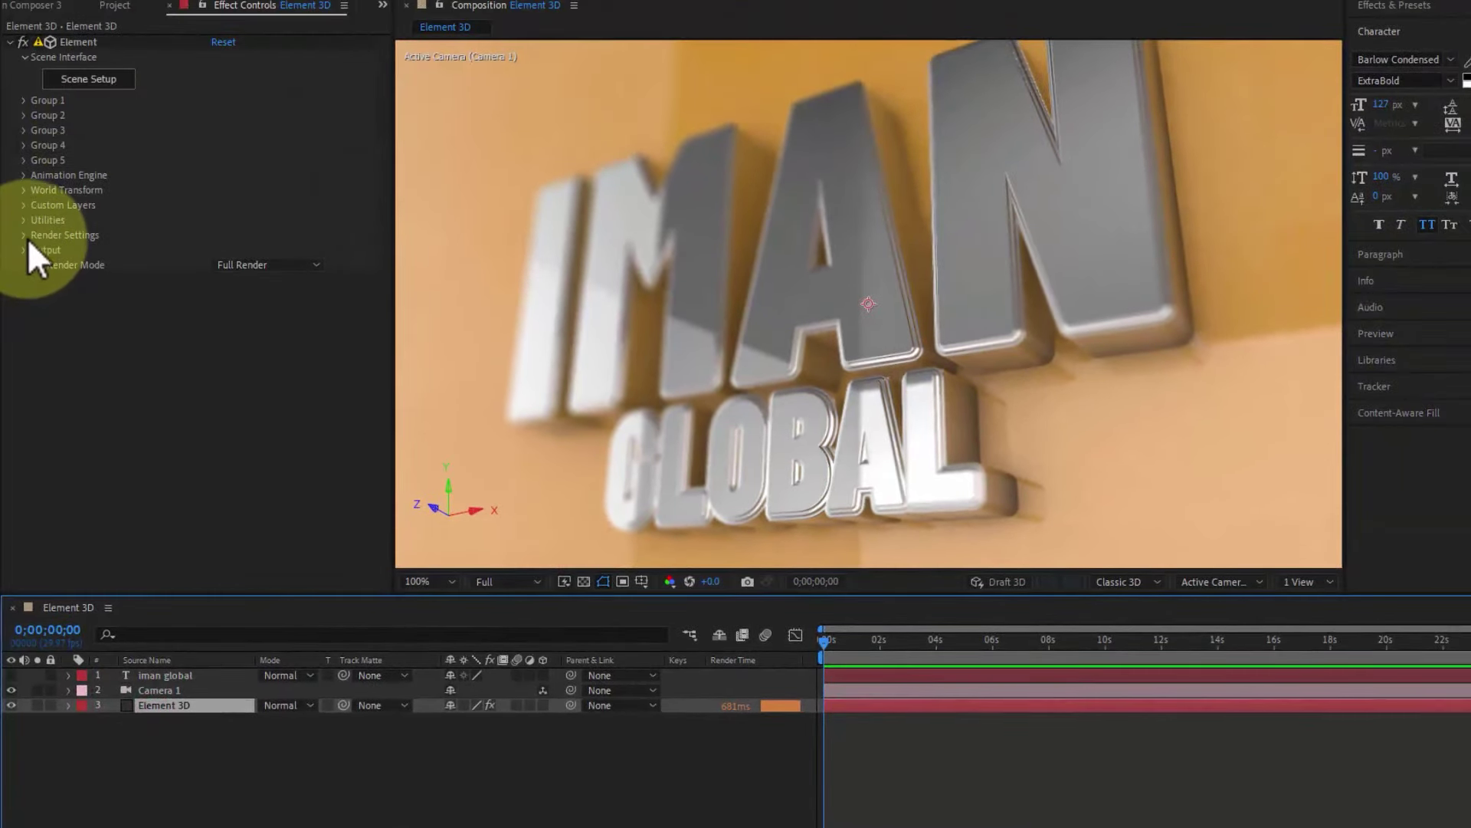
Set Element 3D's SSAO Intensity to 7 and Radius to 6, then collapse Render Settings.
{"action": "left_click", "coordinate": [24, 235]}
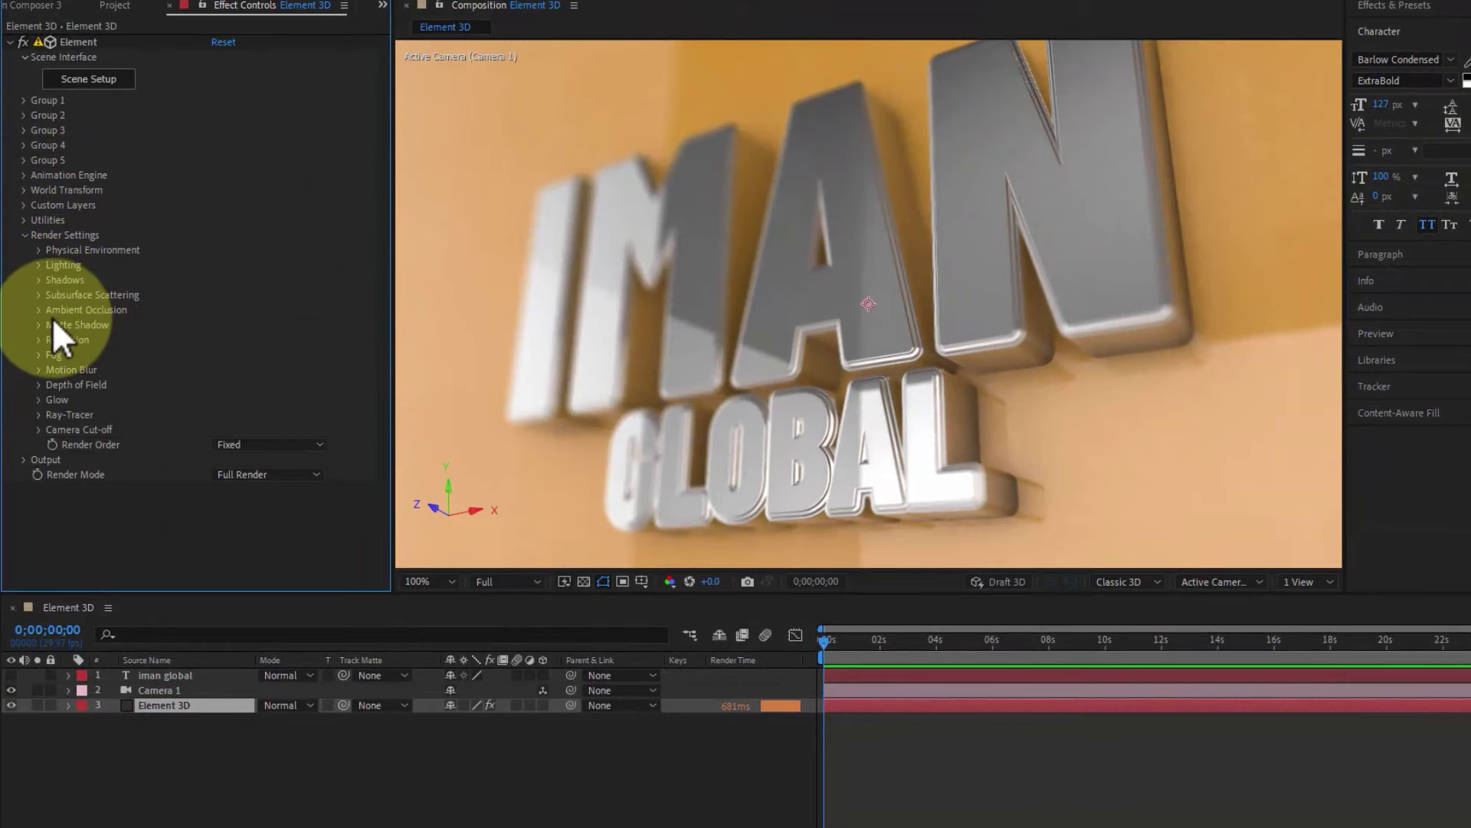
{"action": "left_click", "coordinate": [39, 310]}
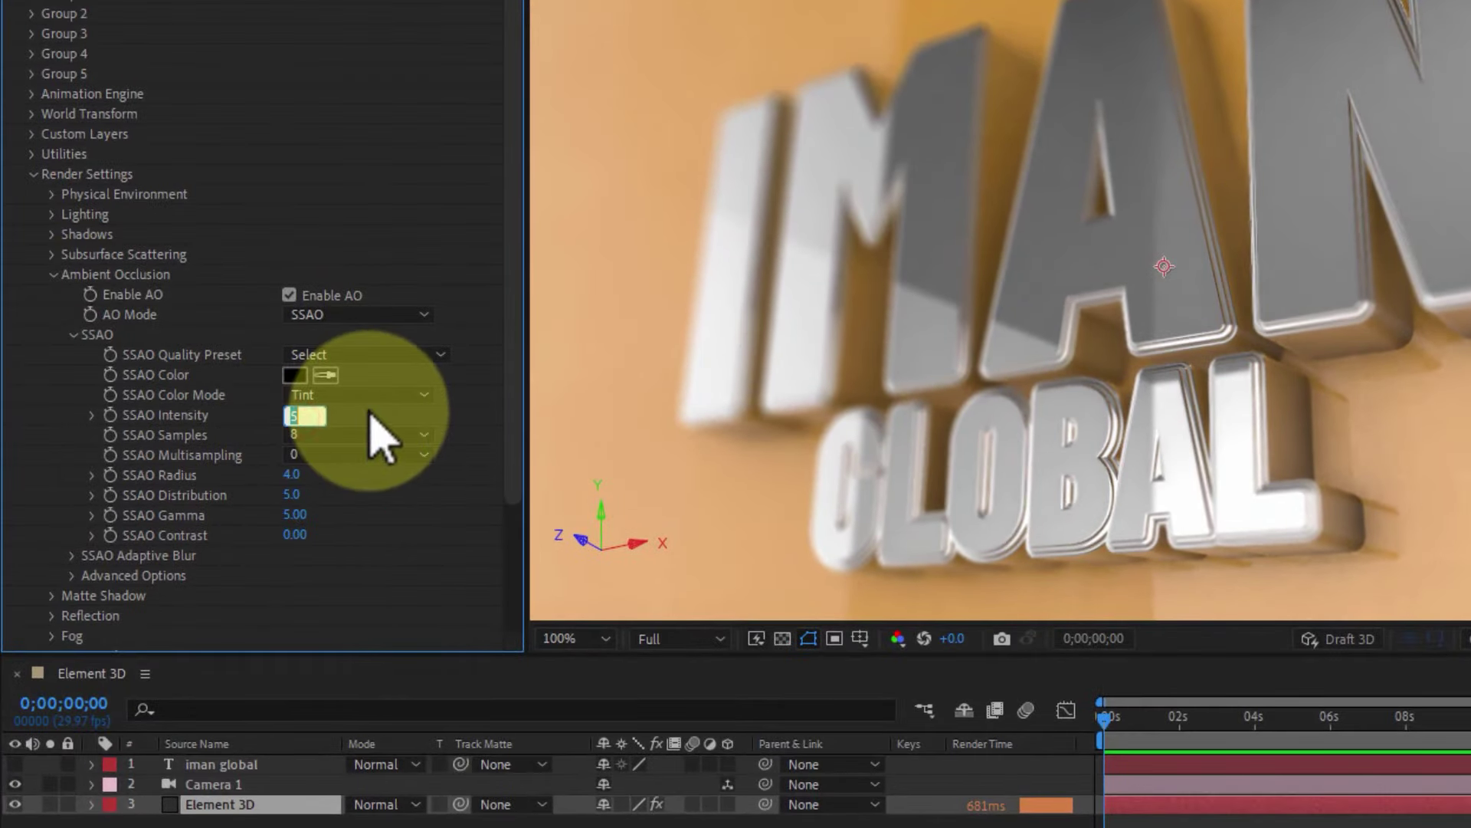
{"action": "type", "text": "7"}
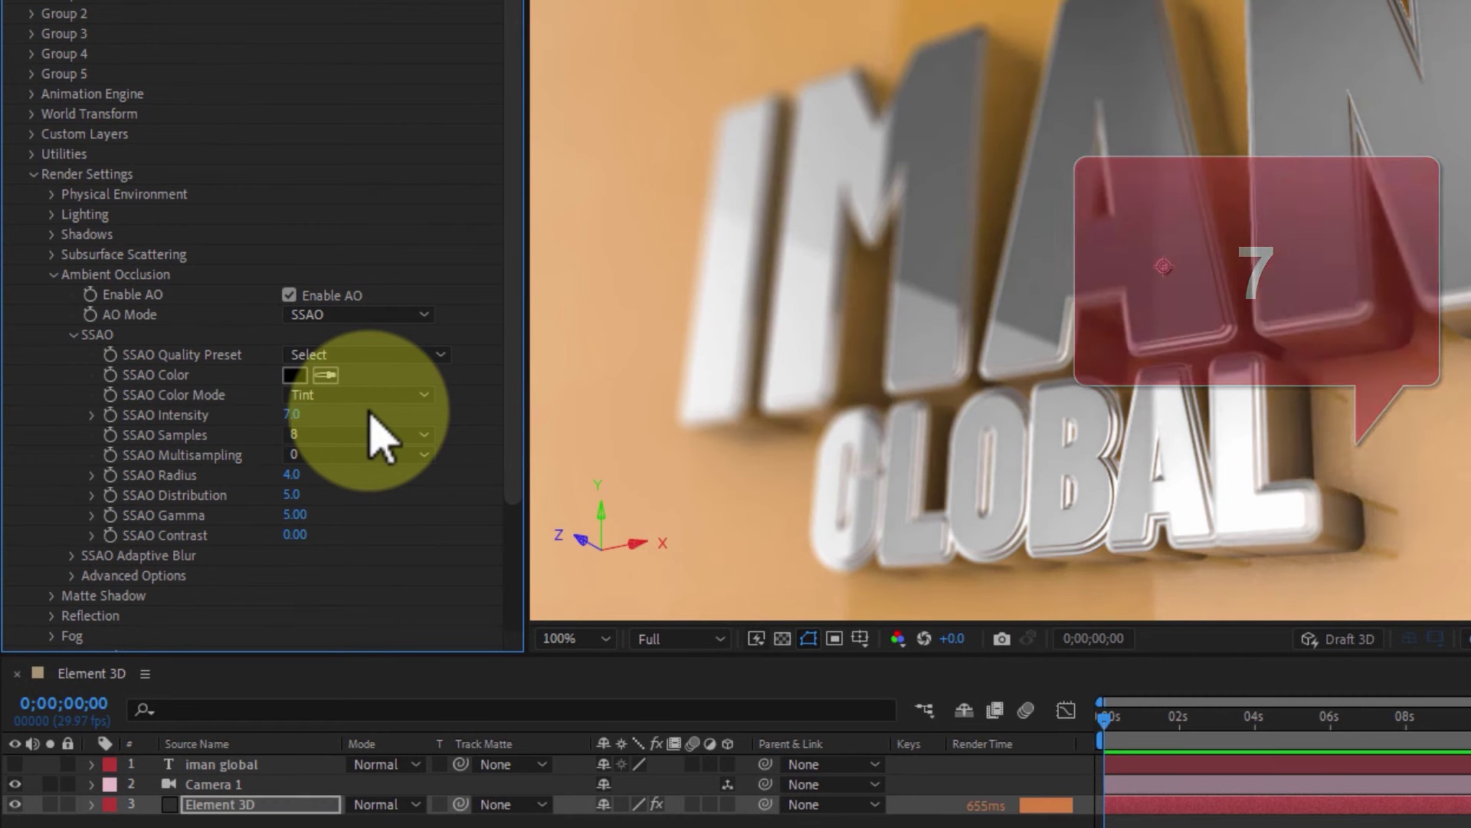
{"action": "left_click", "coordinate": [333, 476]}
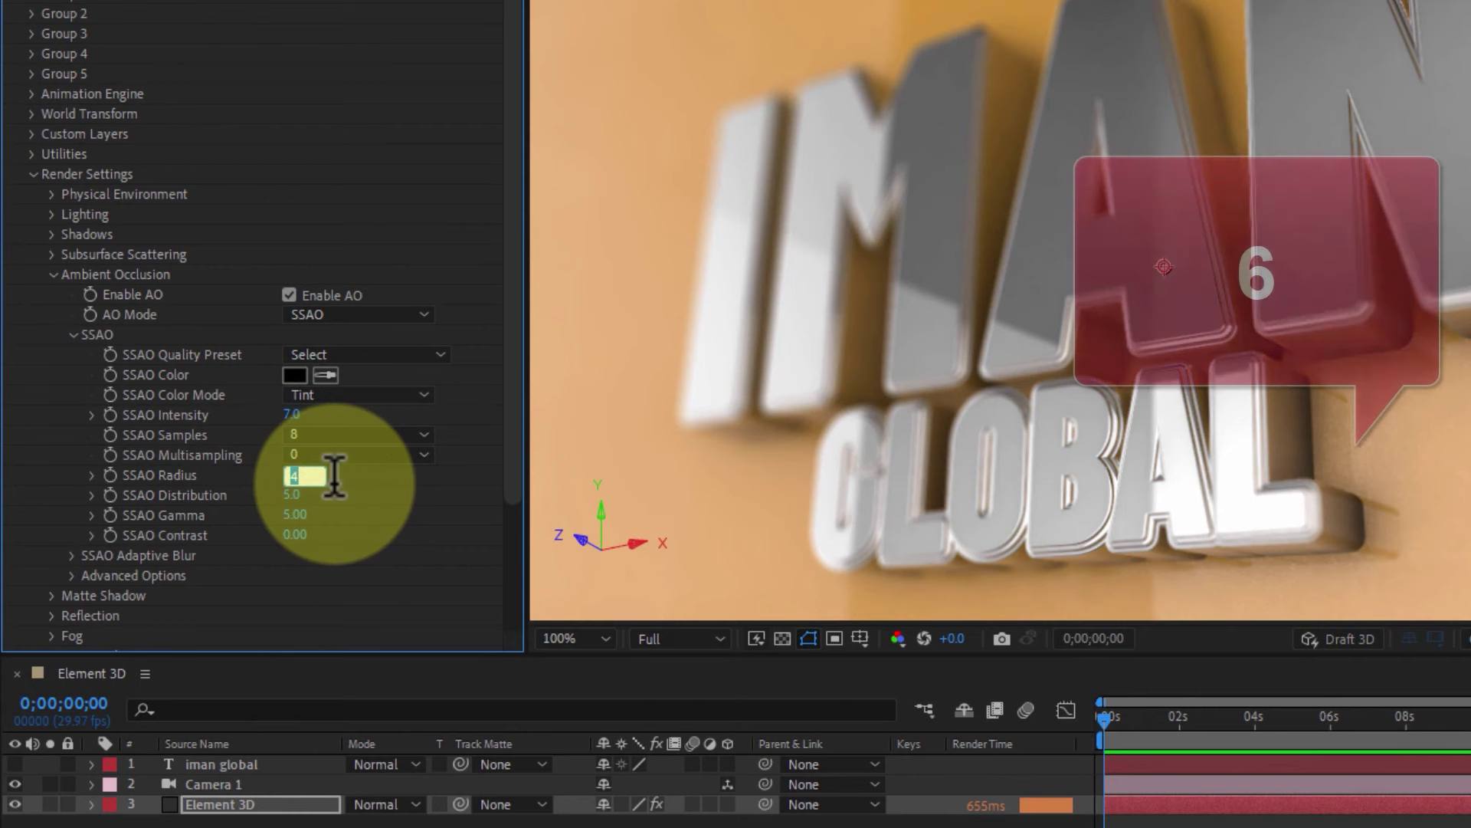
{"action": "type", "text": "6"}
{"action": "key", "text": "Return"}
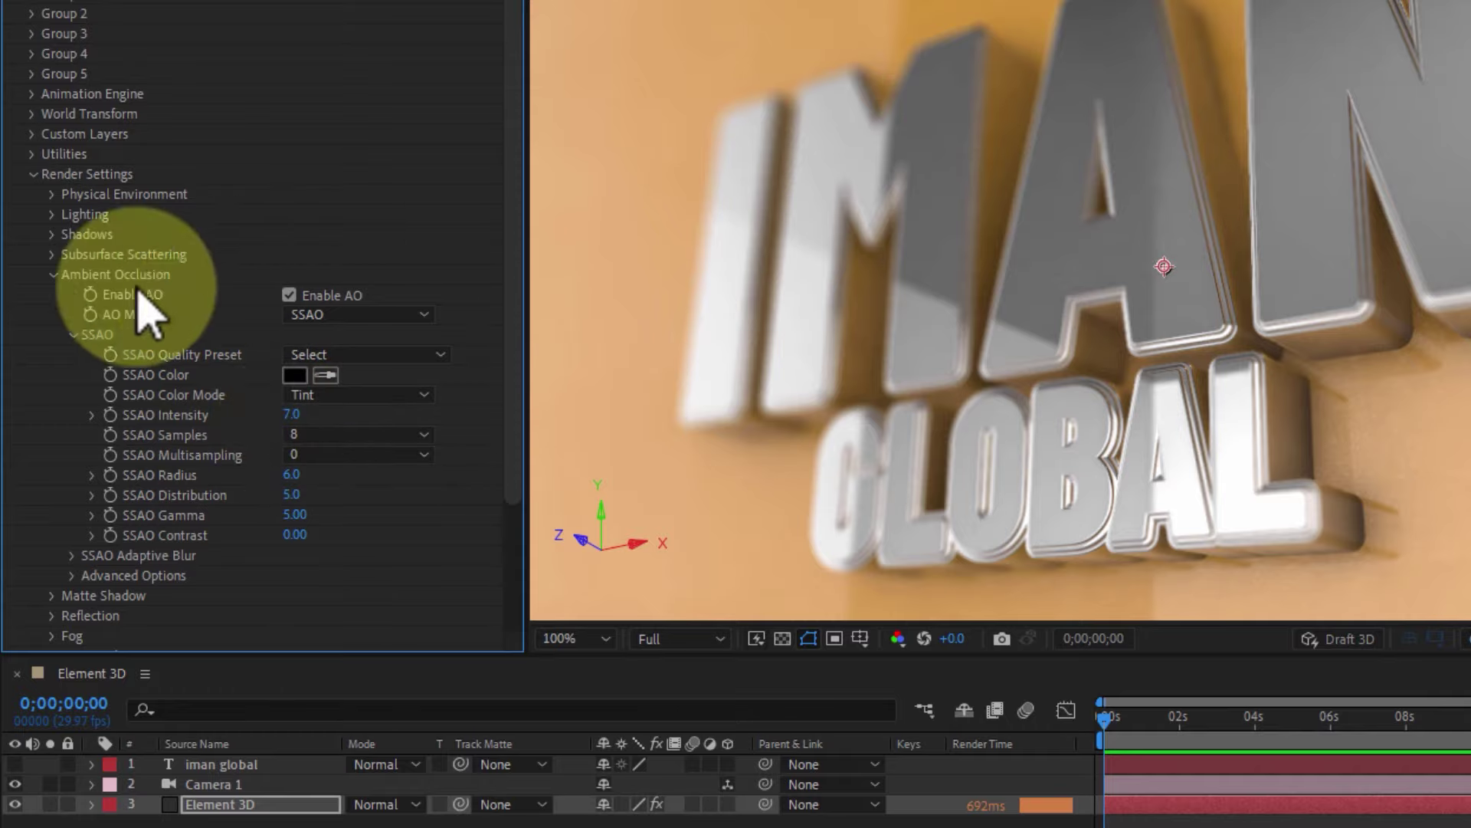
{"action": "left_click", "coordinate": [53, 274]}
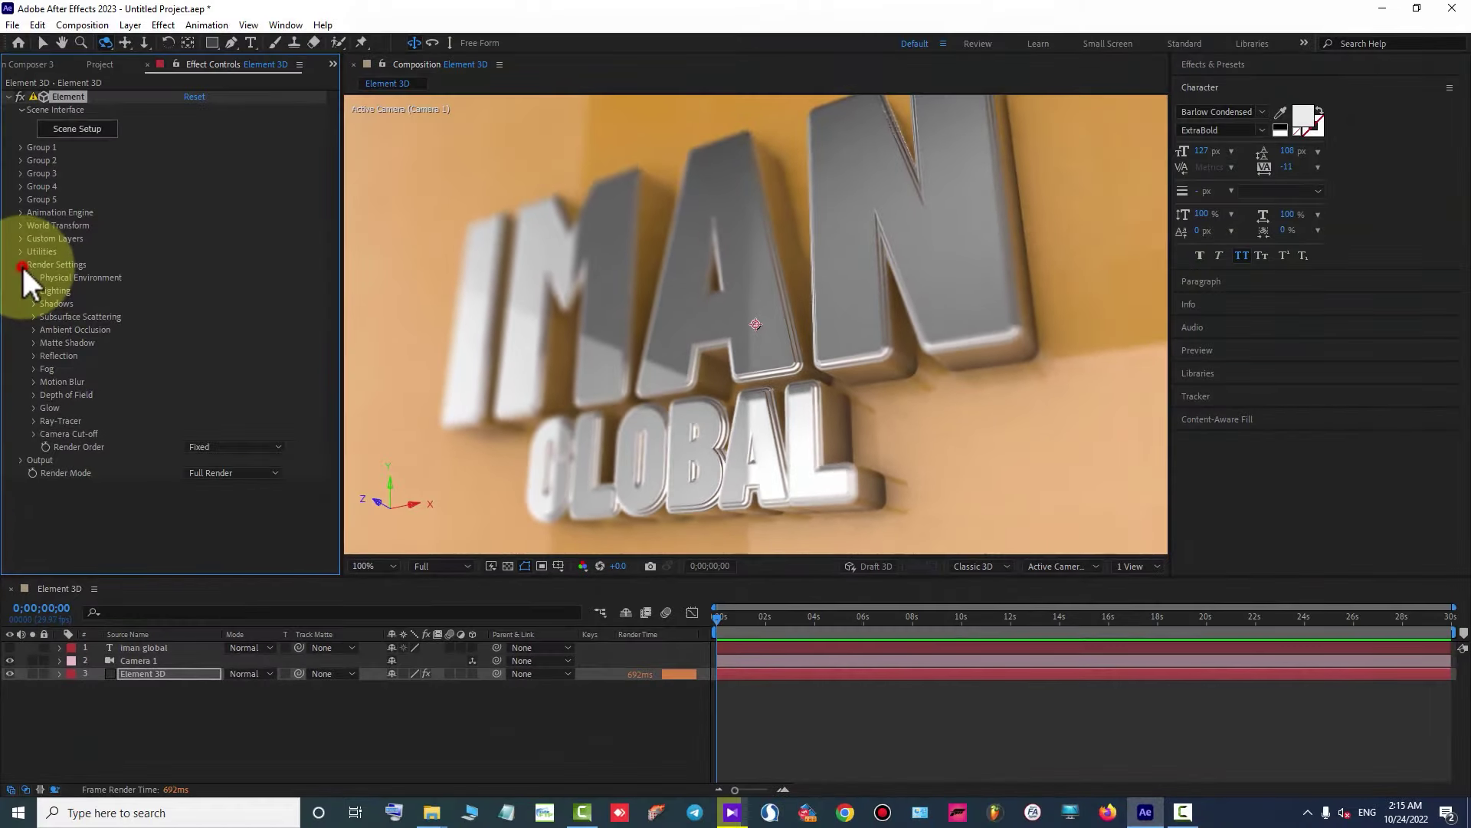
{"action": "left_click", "coordinate": [21, 264]}
Reopen Element 3D Scene Setup and bring up Bevel 2's basic material settings.
{"action": "left_click", "coordinate": [96, 131]}
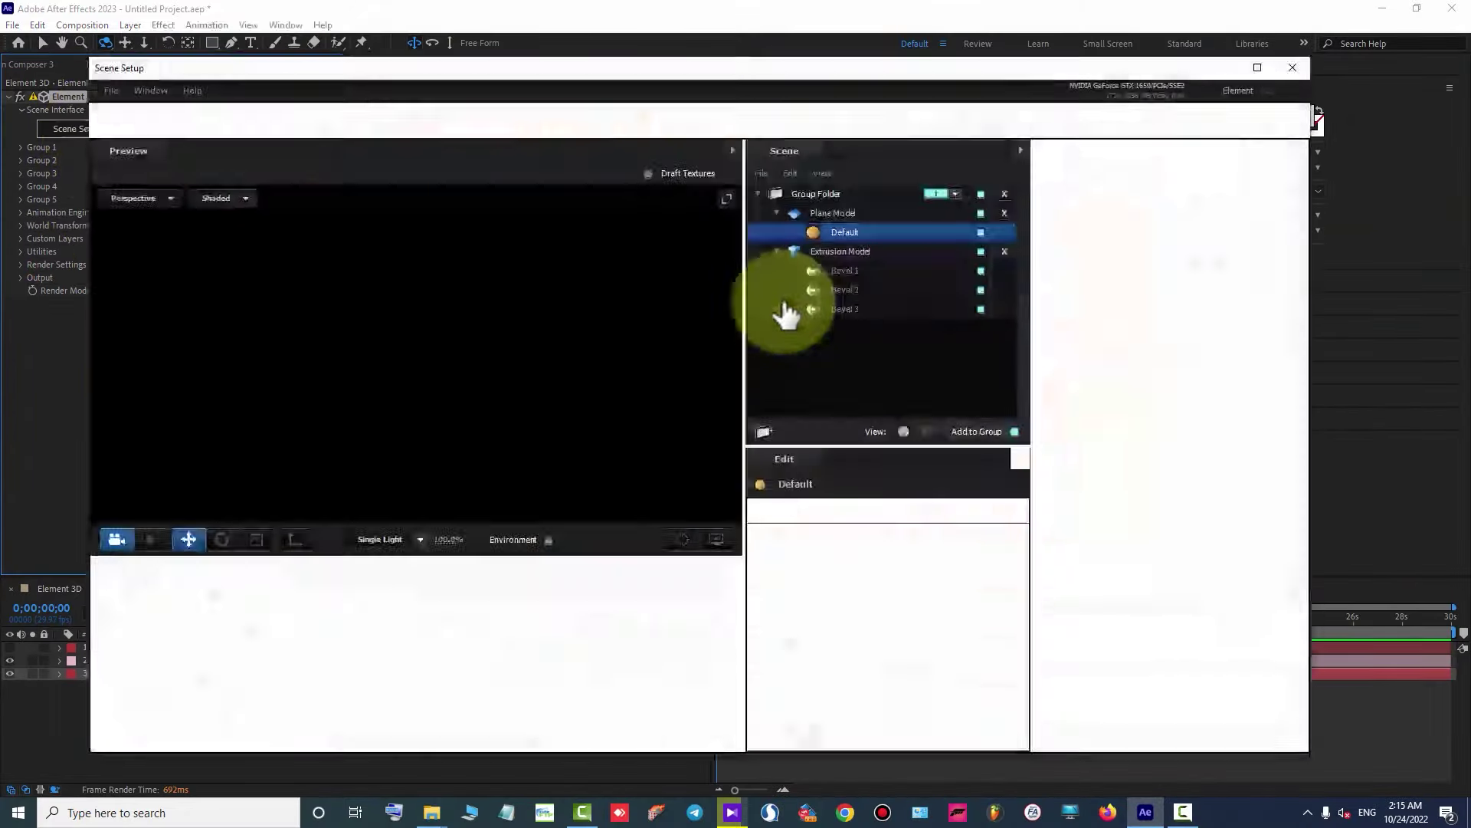
{"action": "left_click", "coordinate": [854, 290]}
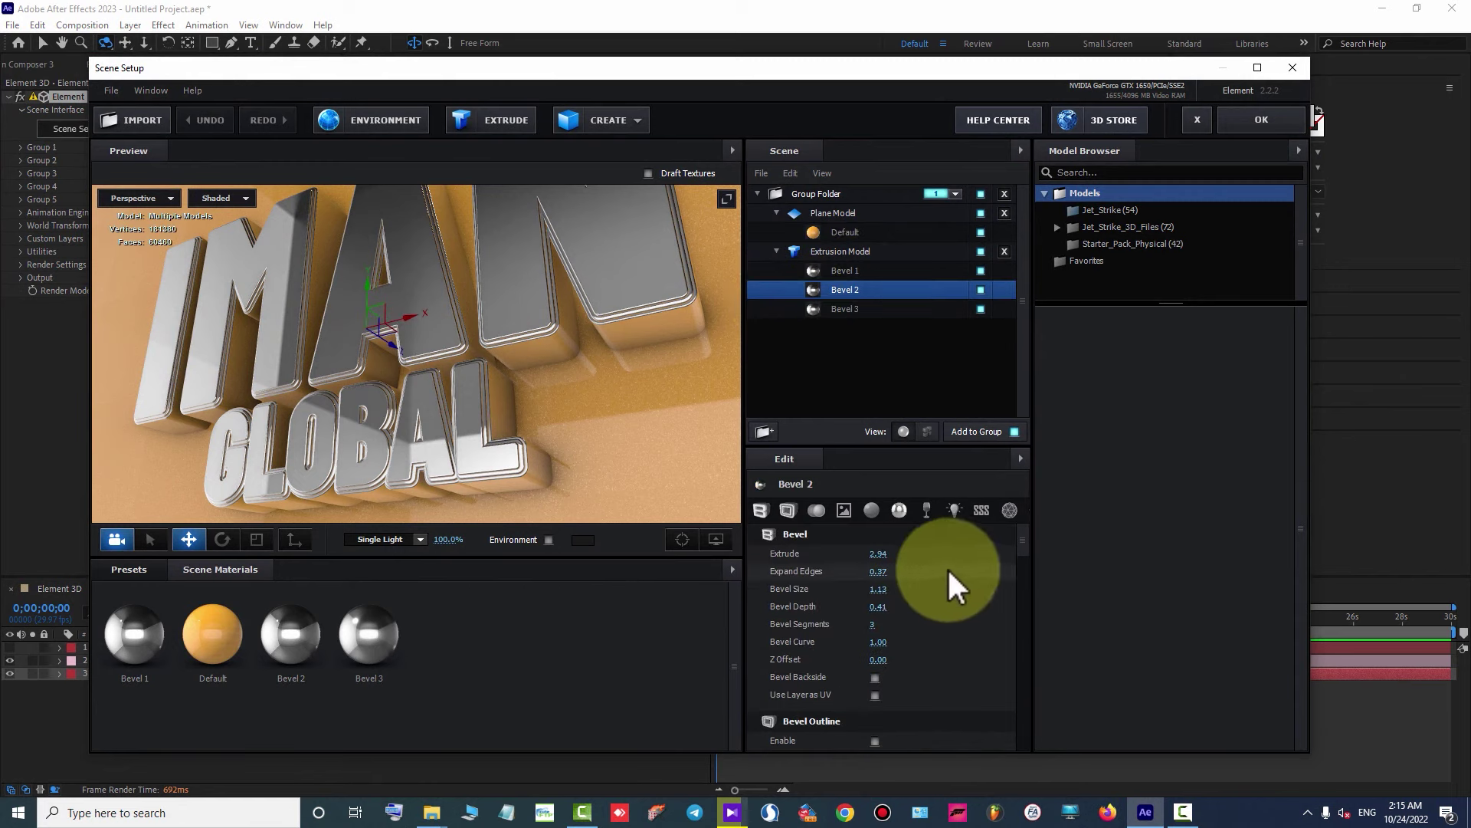
{"action": "left_click", "coordinate": [843, 511]}
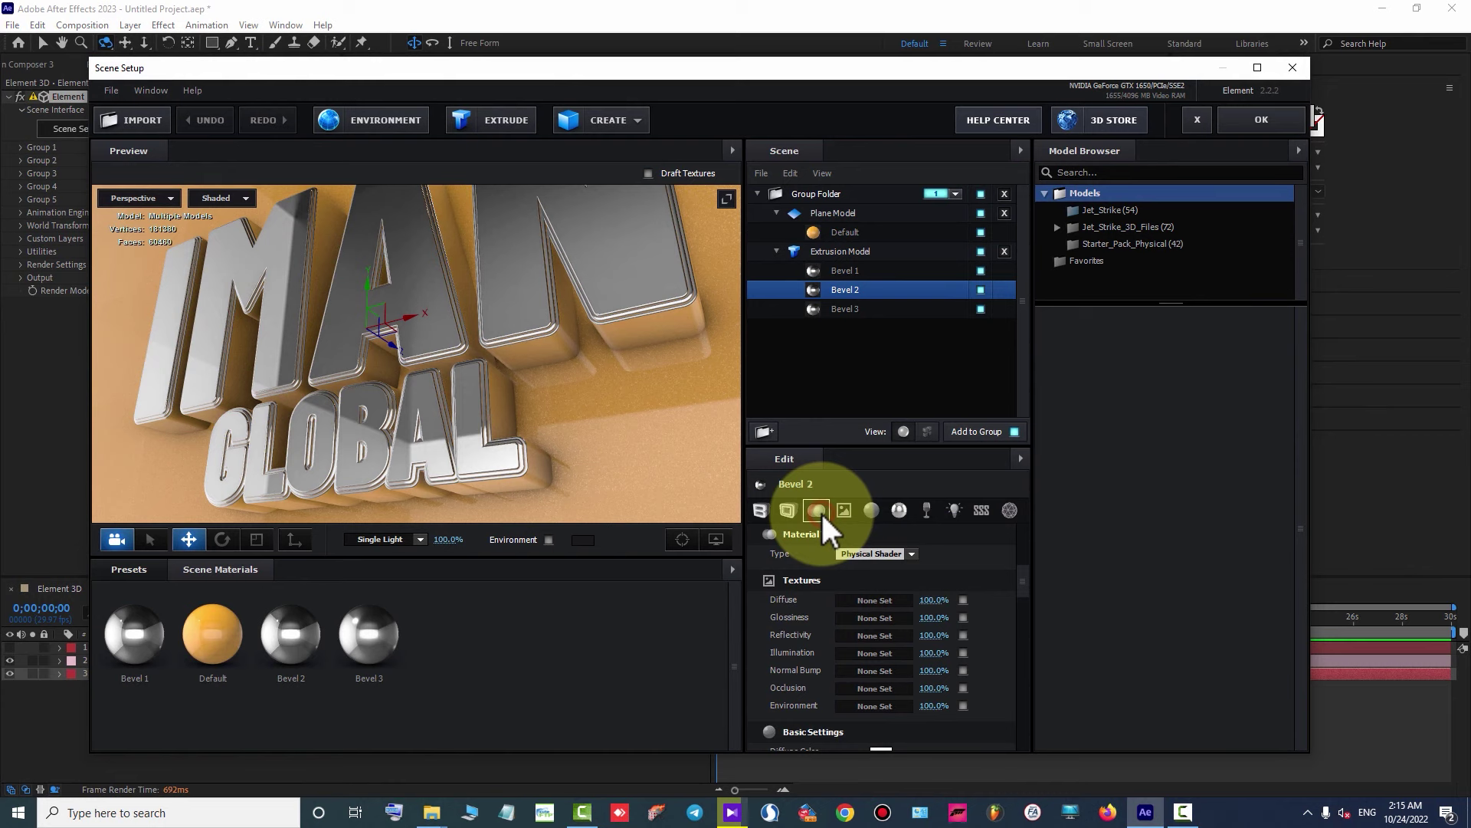
{"action": "left_click", "coordinate": [870, 511]}
{"action": "left_click_drag", "start_coordinate": [1028, 590], "coordinate": [1023, 619]}
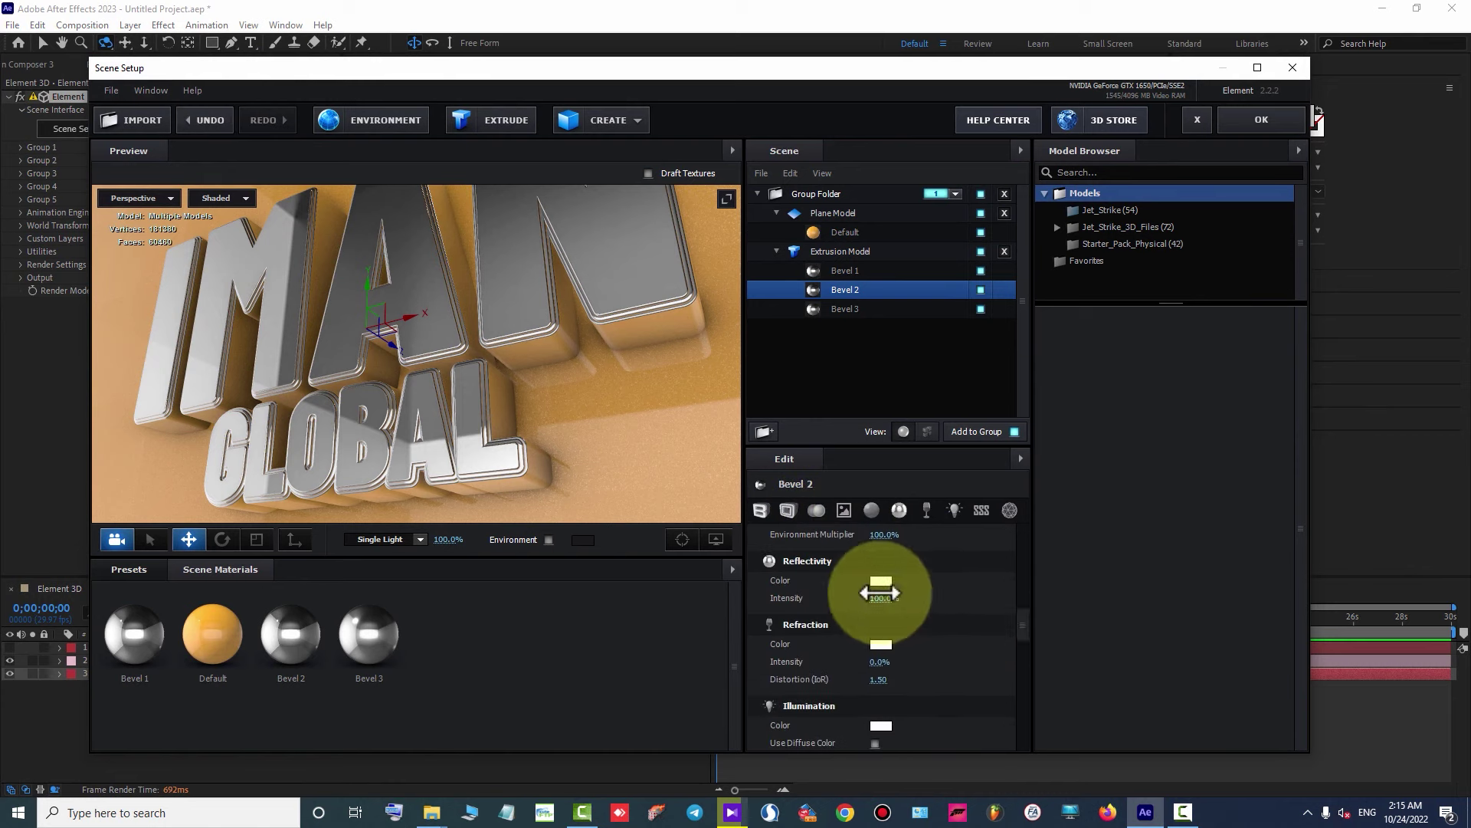
Set Bevel 2's reflectivity colour to orange-yellow FFB300.
{"action": "left_click", "coordinate": [882, 581]}
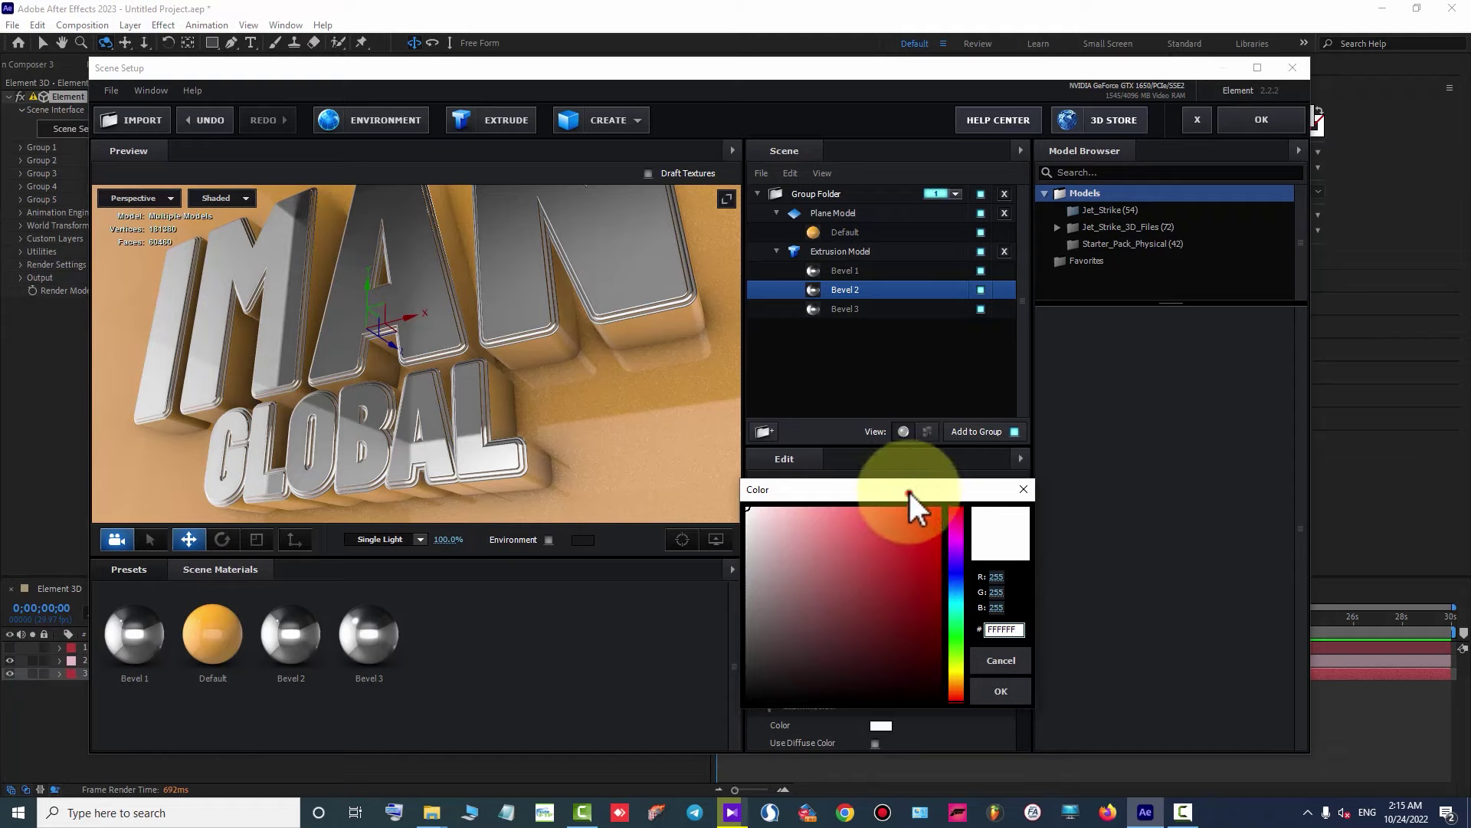
{"action": "left_click_drag", "start_coordinate": [908, 491], "coordinate": [889, 322]}
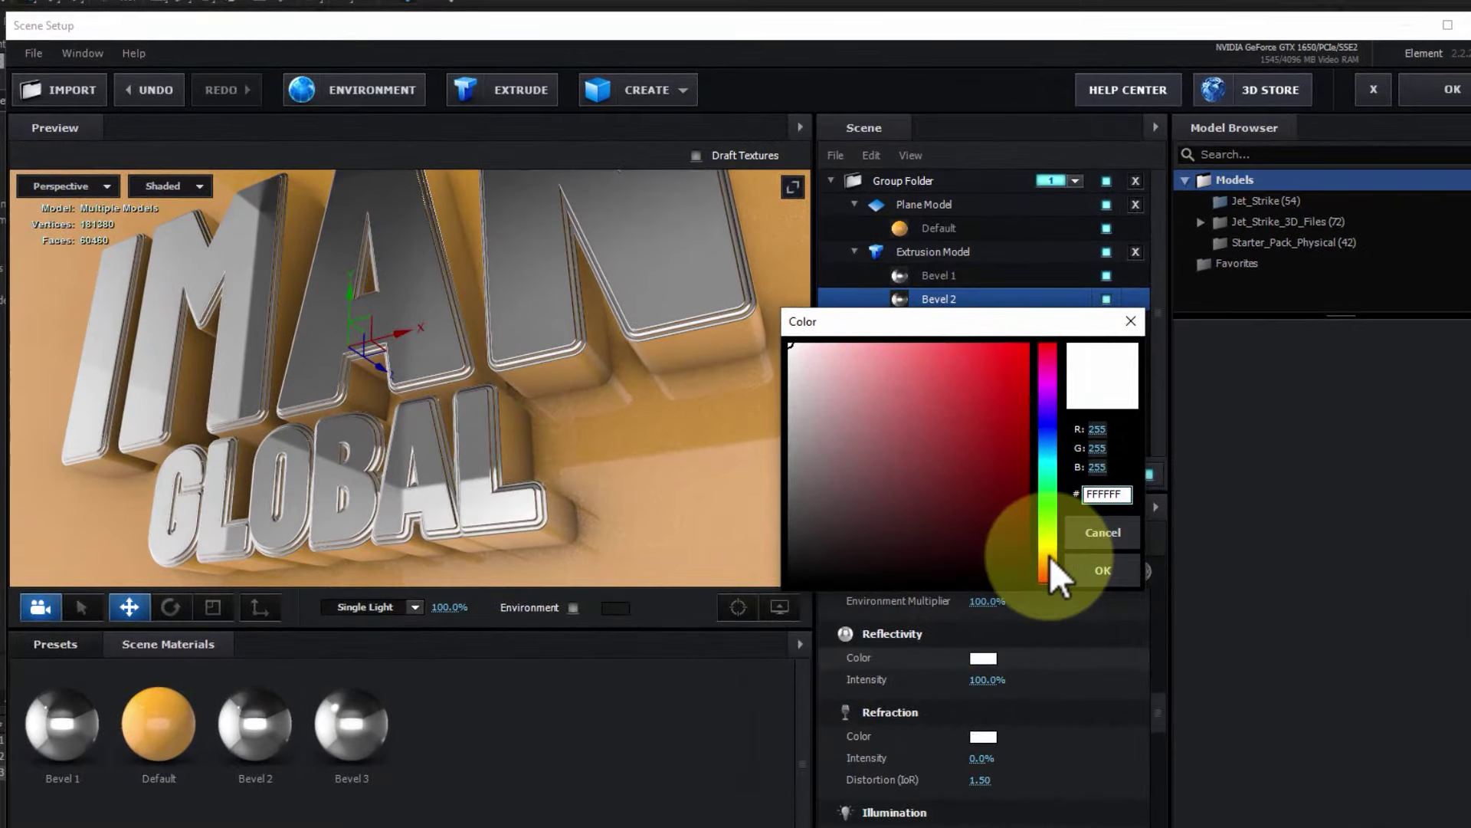
{"action": "left_click", "coordinate": [1048, 556]}
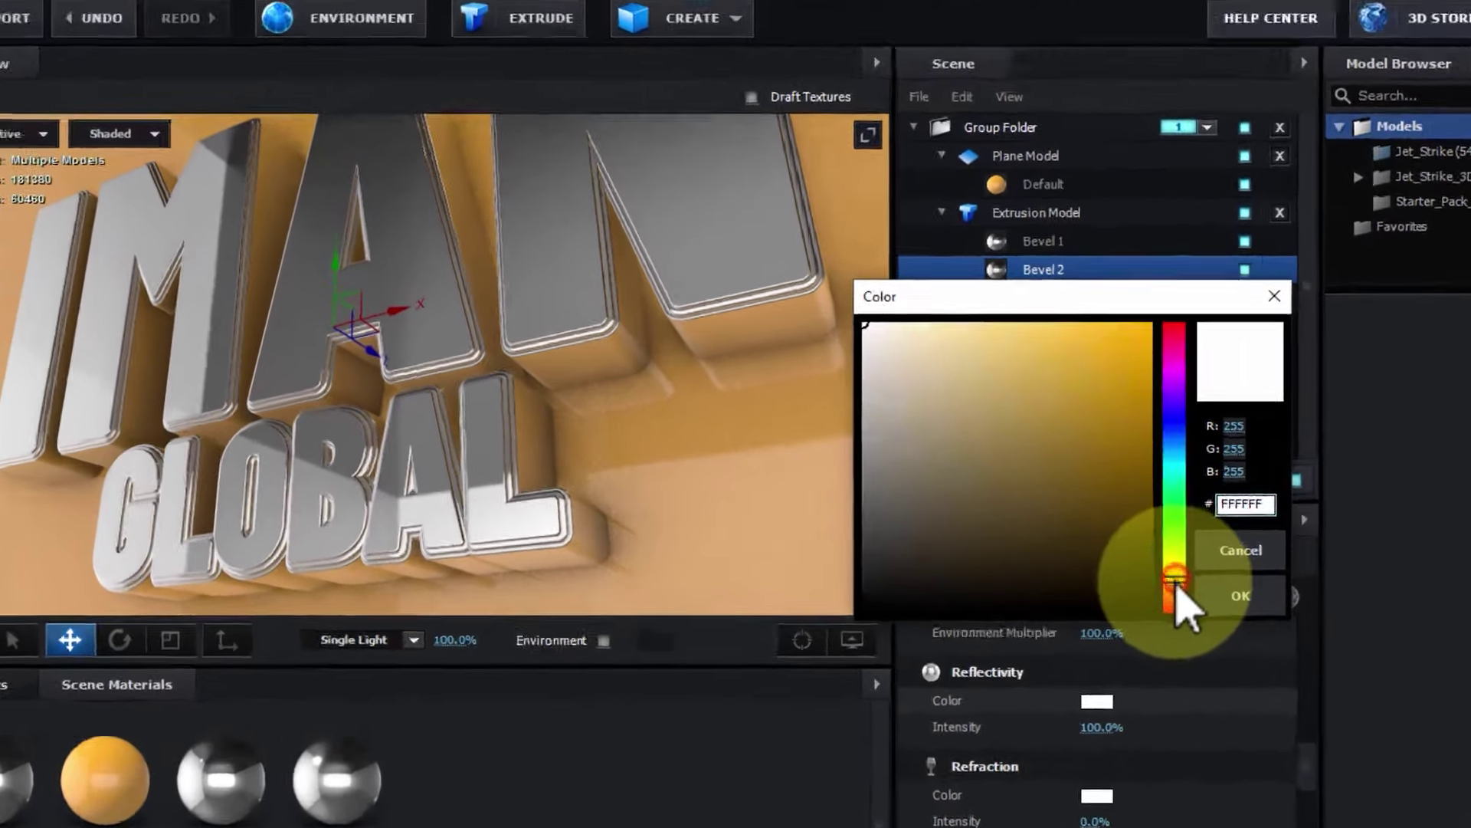
{"action": "left_click_drag", "start_coordinate": [963, 463], "coordinate": [1098, 300]}
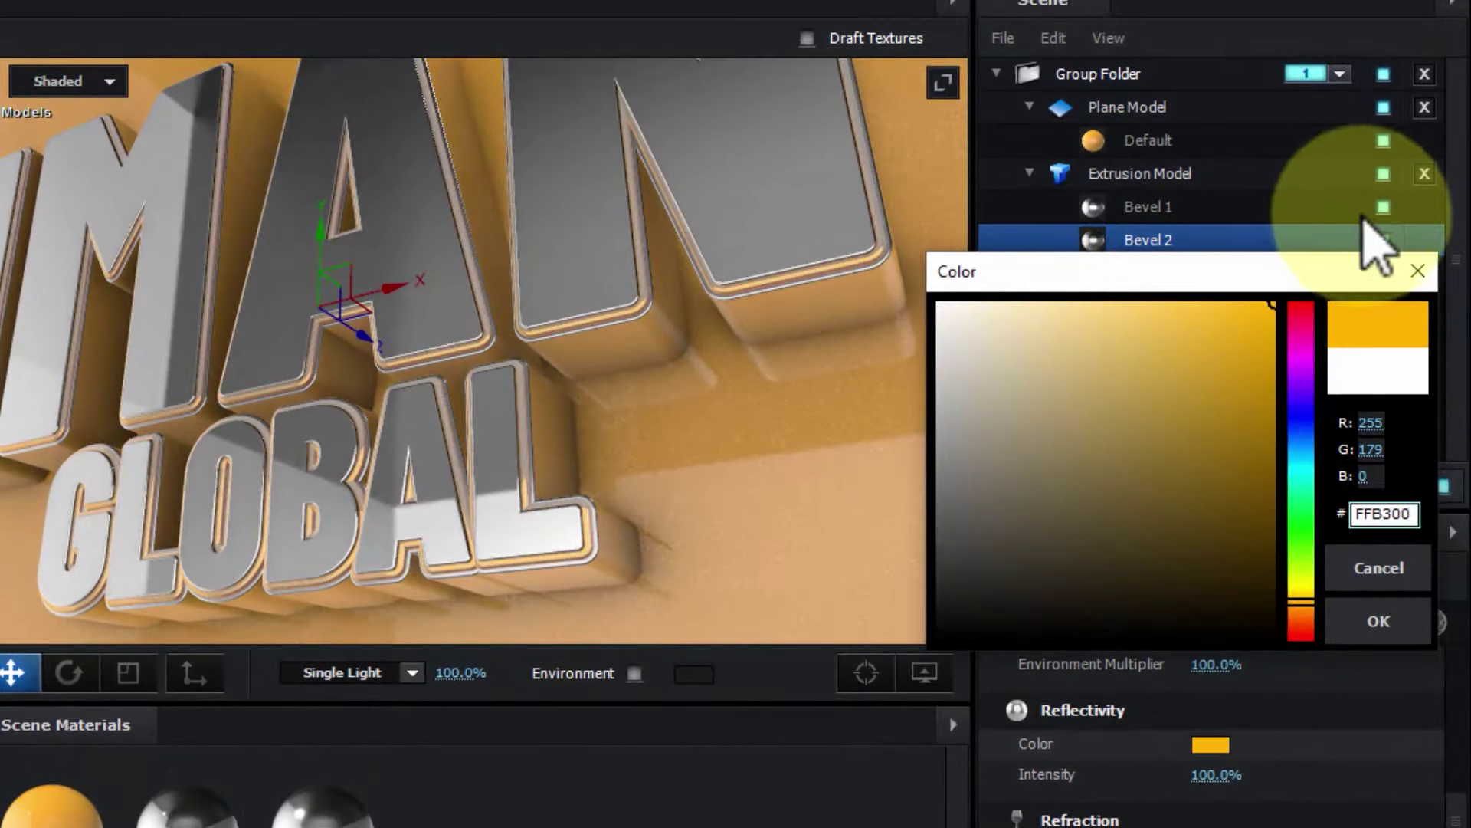
{"action": "left_click", "coordinate": [1303, 613]}
{"action": "left_click_drag", "start_coordinate": [1314, 610], "coordinate": [1306, 606]}
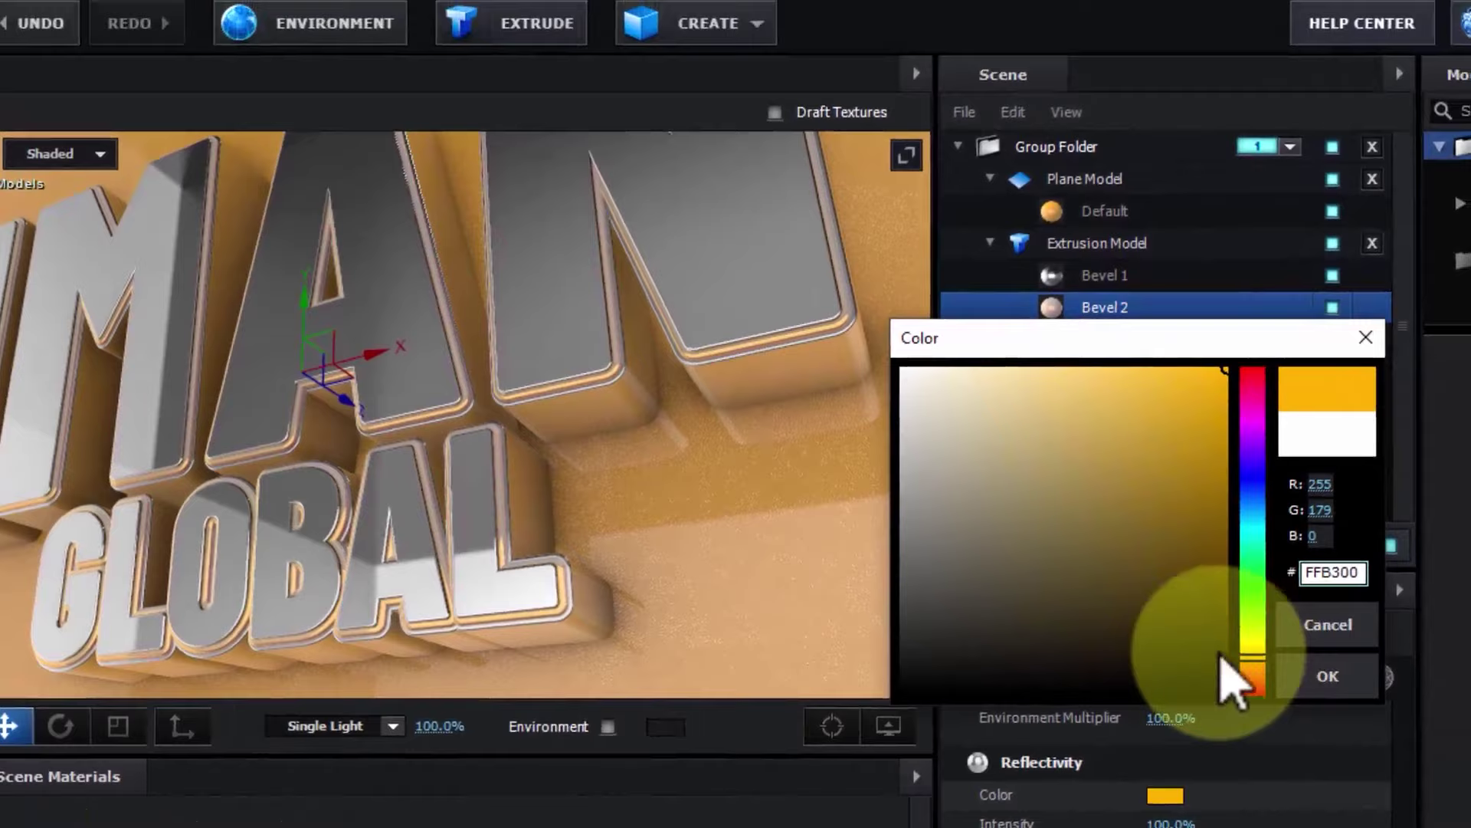
{"action": "left_click", "coordinate": [1341, 678]}
Inspect the bevels close up, compare a near-white shade, and keep FFB300 for Bevel 2 reflectivity.
{"action": "mouse_move", "coordinate": [730, 457]}
{"action": "left_mouse_down"}
{"action": "mouse_move", "coordinate": [889, 498]}
{"action": "mouse_move", "coordinate": [930, 479]}
{"action": "mouse_move", "coordinate": [774, 406]}
{"action": "left_mouse_up"}
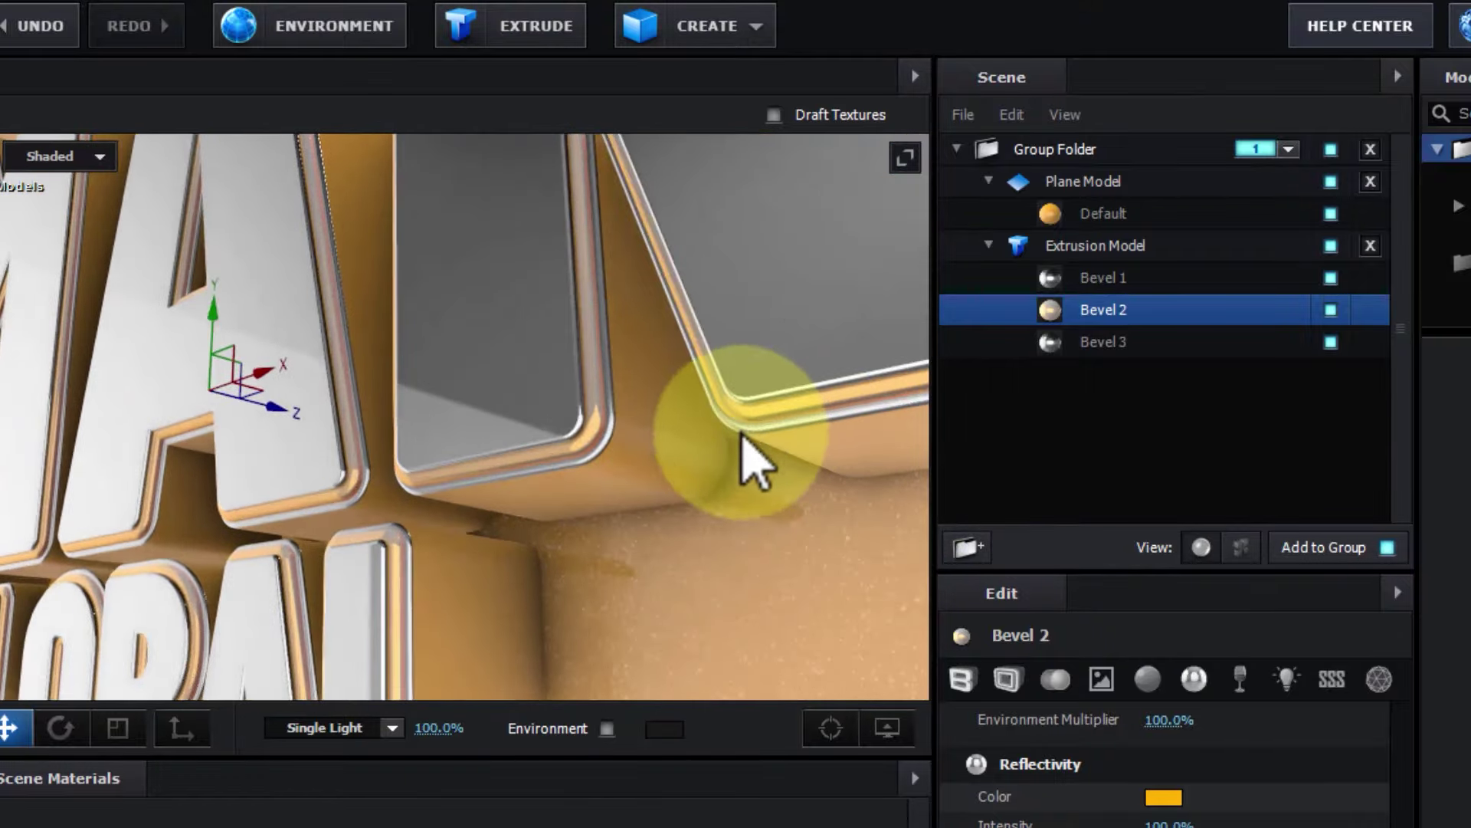
{"action": "left_click_drag", "start_coordinate": [774, 406], "coordinate": [706, 503]}
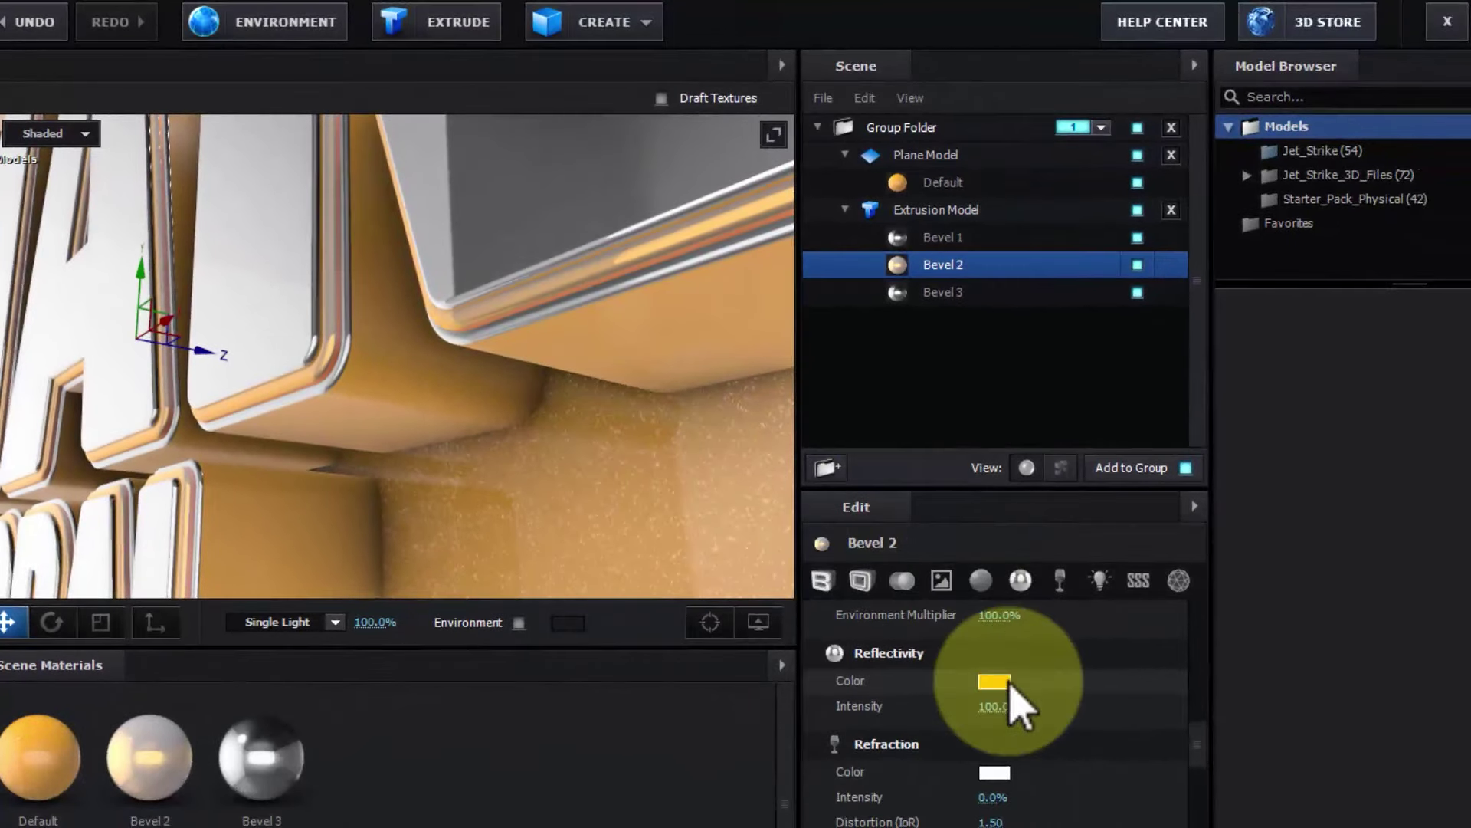
{"action": "left_click", "coordinate": [1006, 688]}
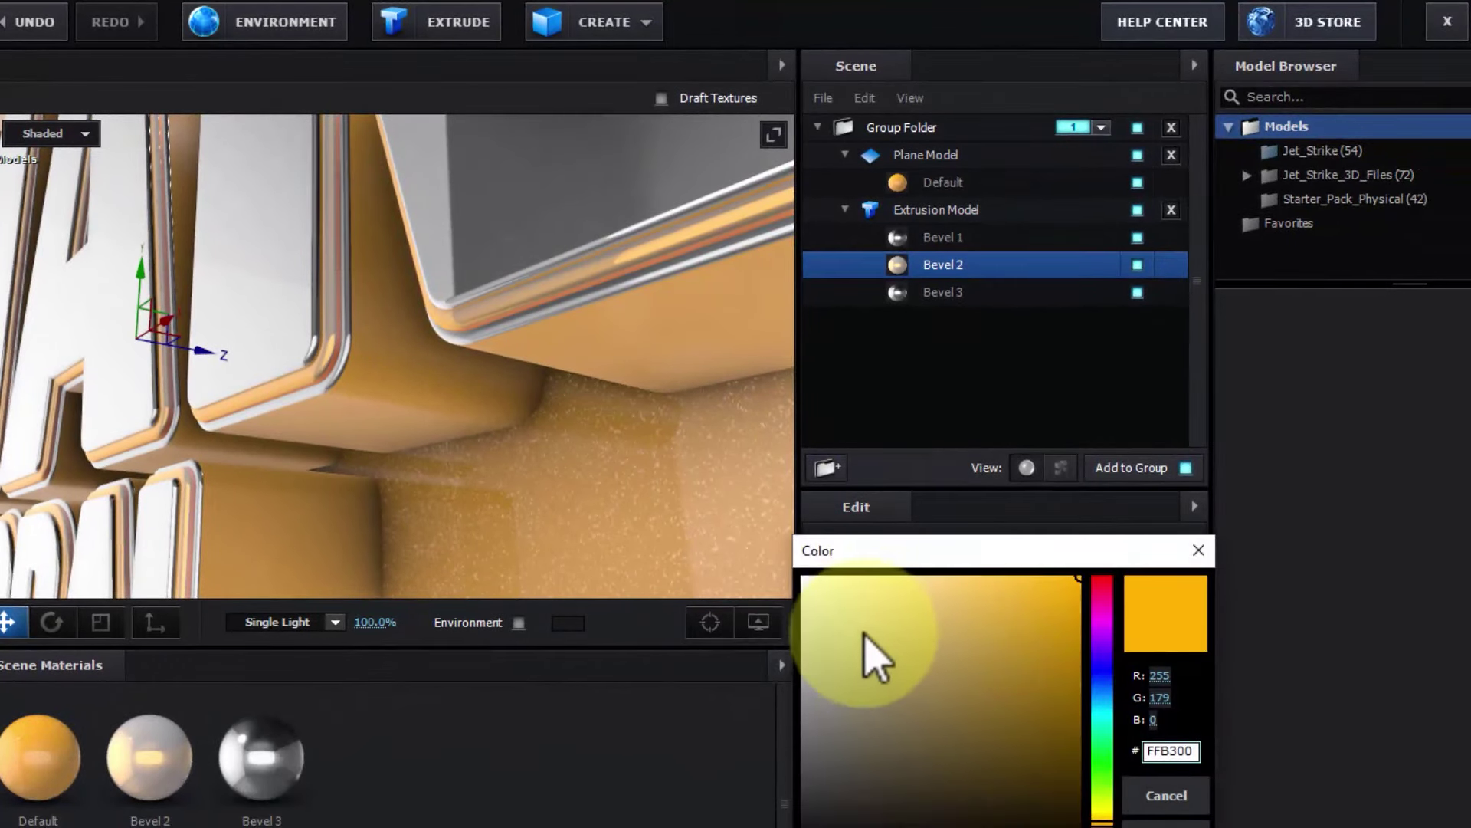
{"action": "left_click_drag", "start_coordinate": [854, 602], "coordinate": [895, 668]}
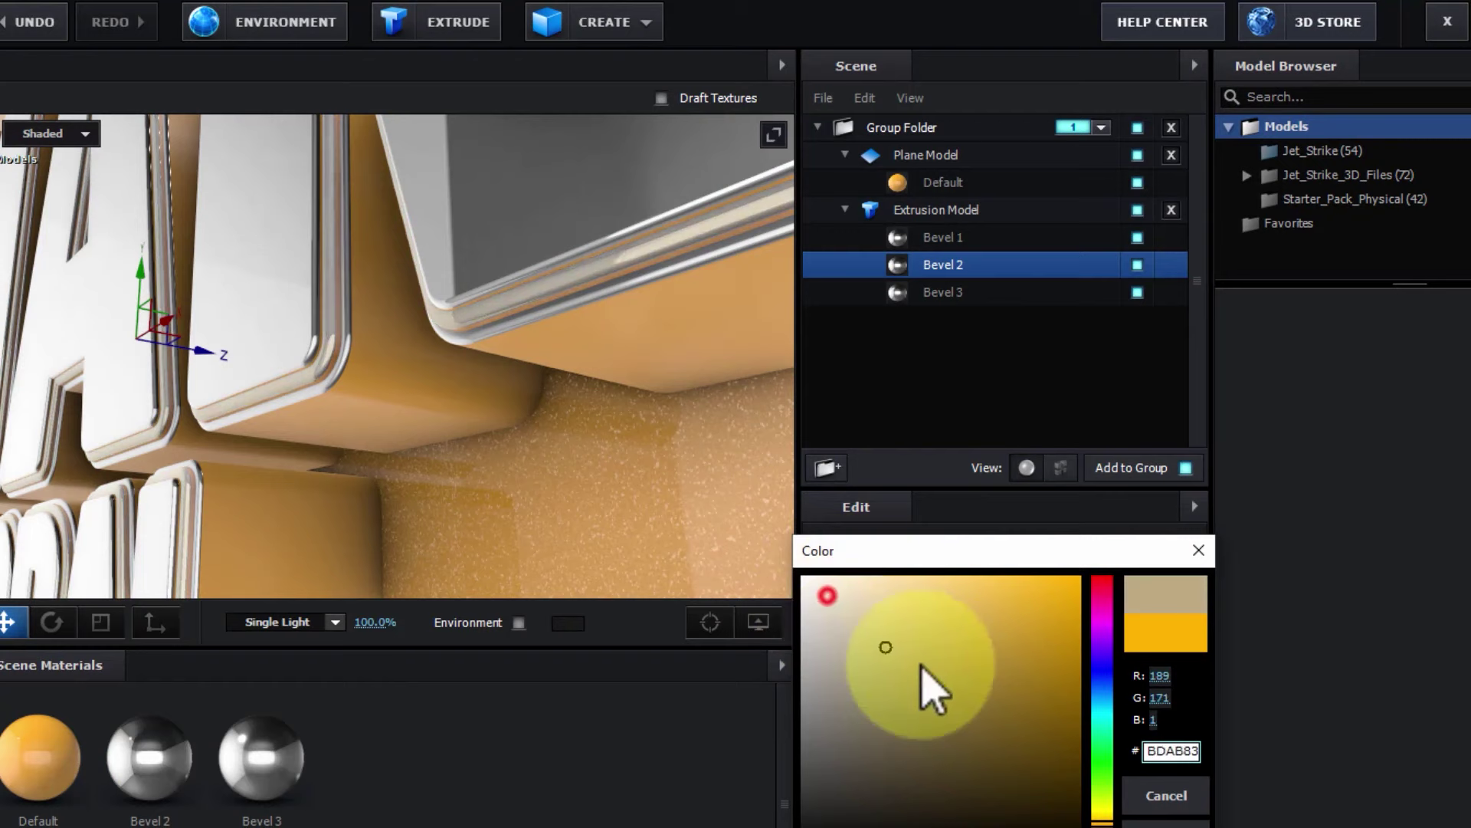
{"action": "left_click_drag", "start_coordinate": [1058, 576], "coordinate": [788, 582]}
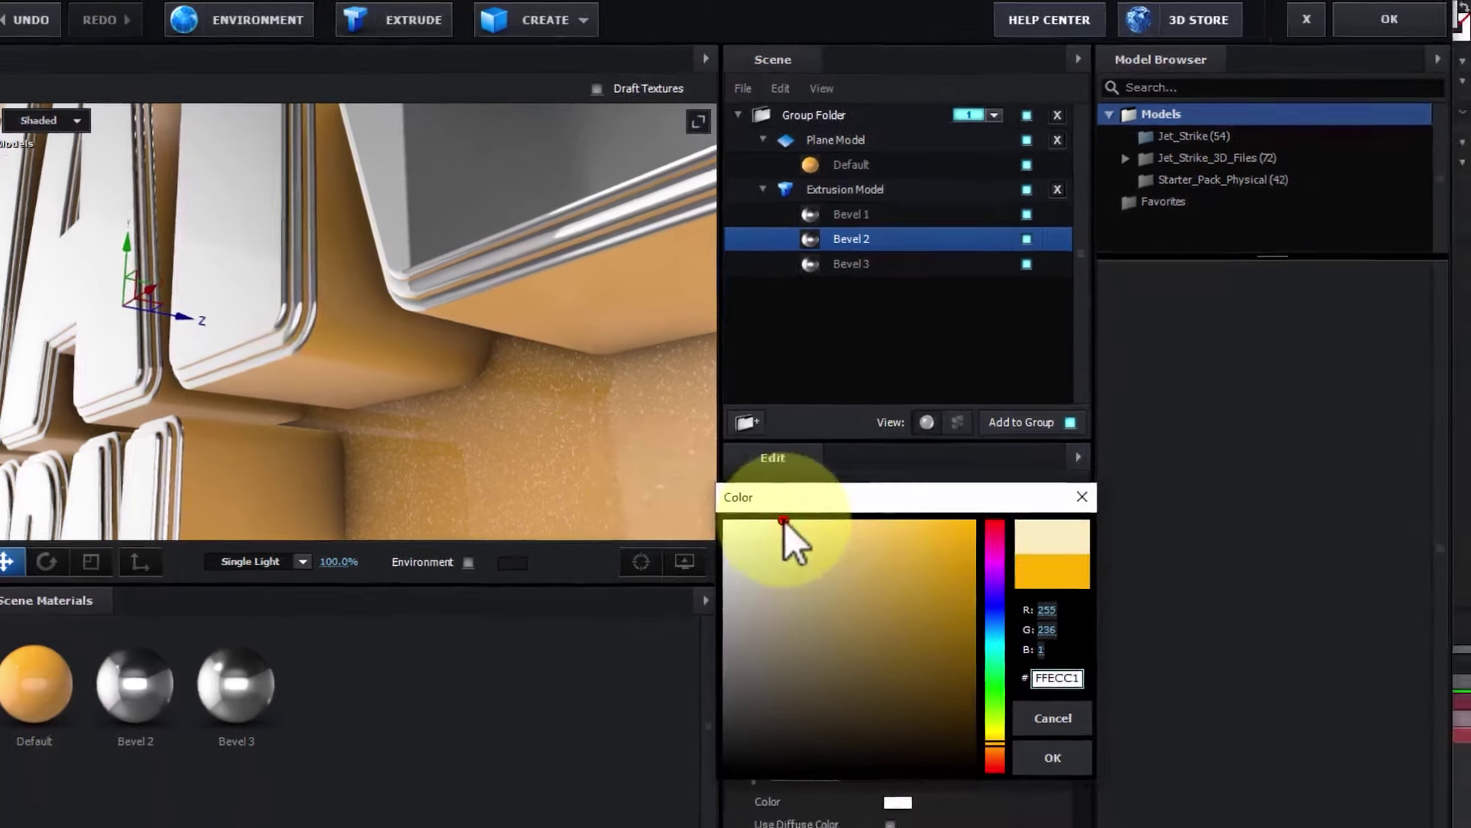
{"action": "left_click_drag", "start_coordinate": [788, 525], "coordinate": [1024, 505]}
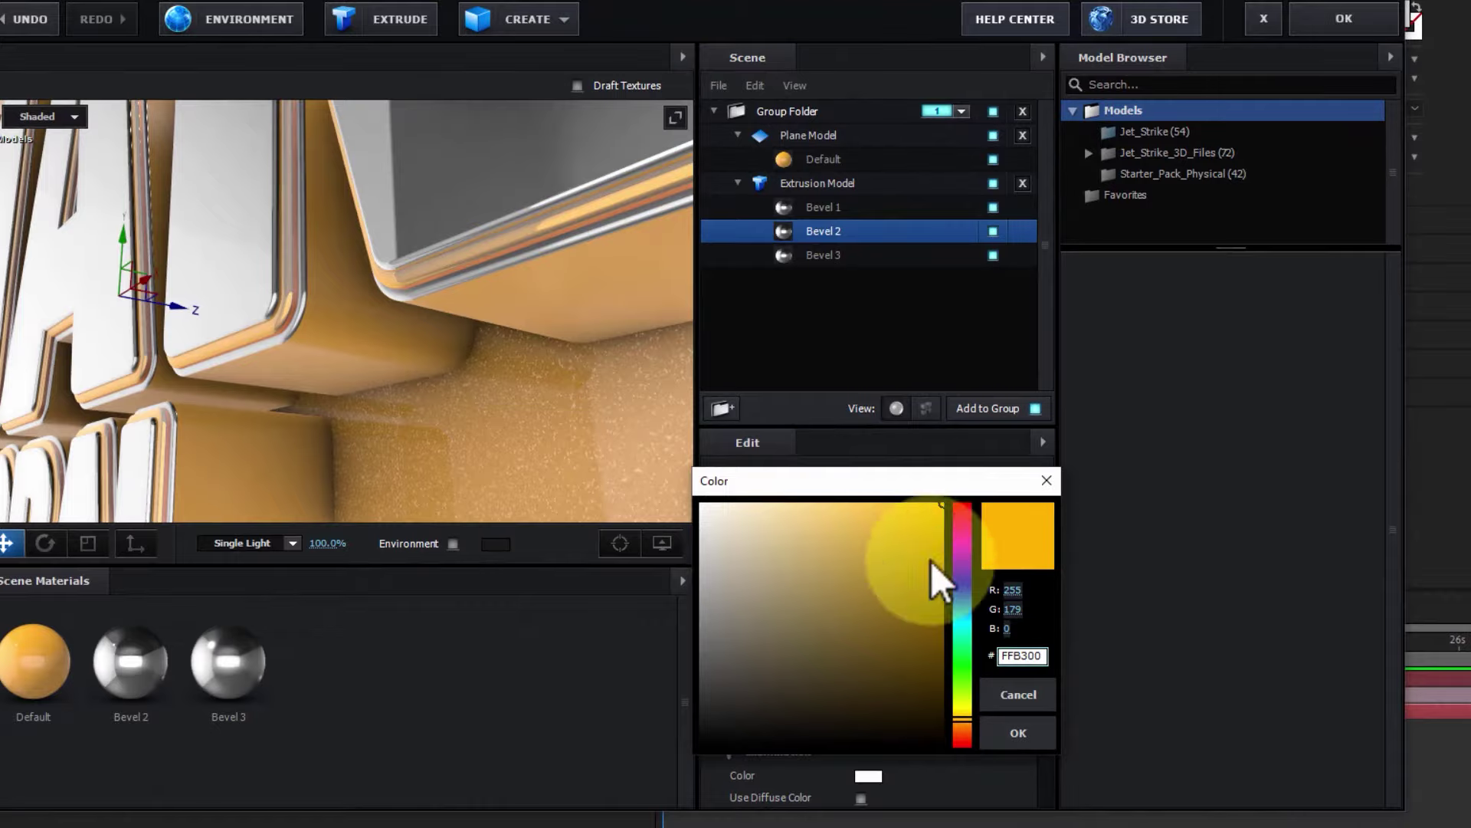
{"action": "left_click", "coordinate": [1047, 739]}
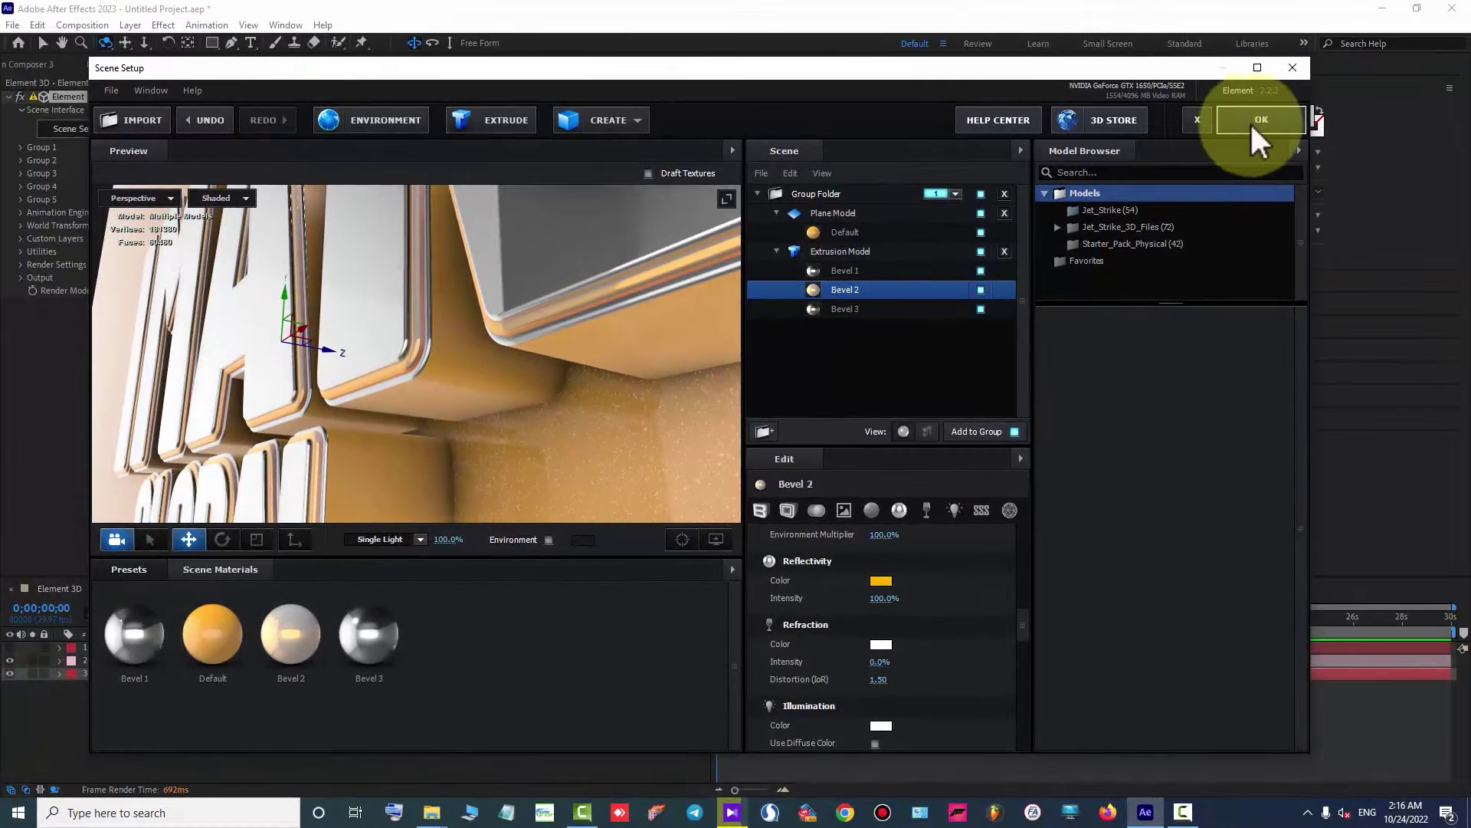
{"action": "left_click", "coordinate": [1250, 119]}
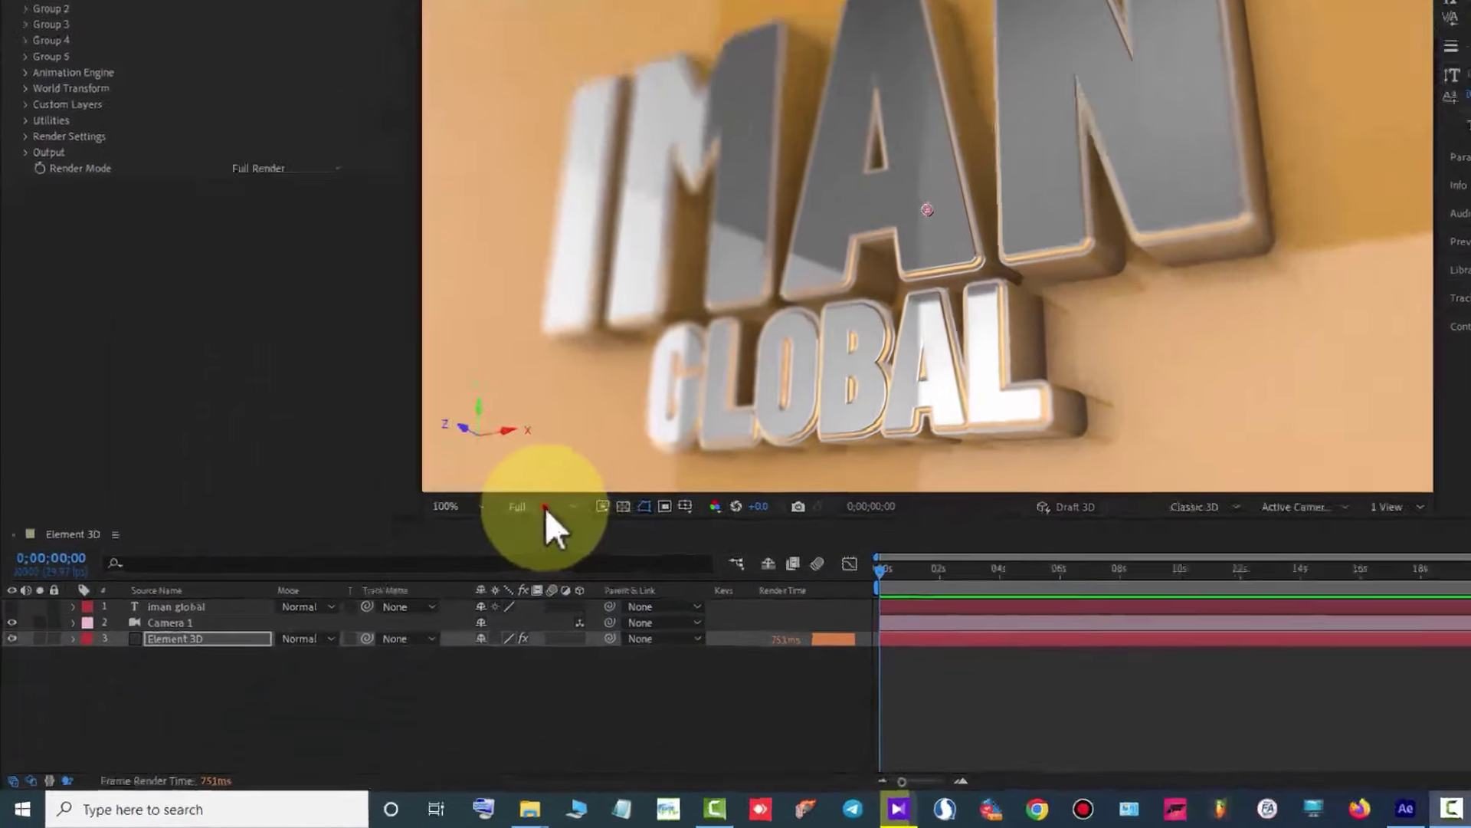
{"action": "left_click", "coordinate": [441, 565]}
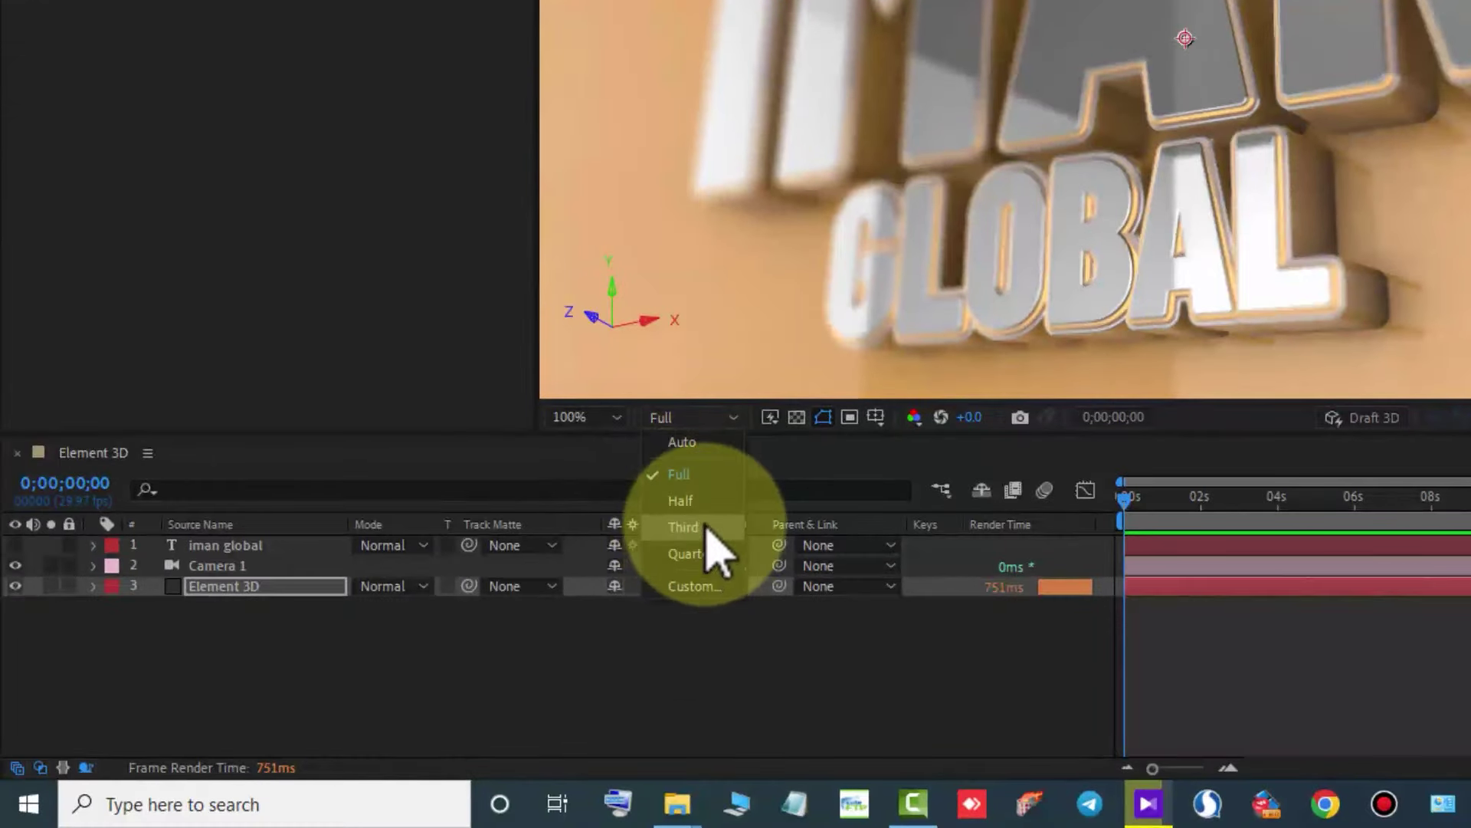
Add a new null object layer named Camera-Control.
{"action": "left_click", "coordinate": [860, 657]}
{"action": "right_click", "coordinate": [820, 663]}
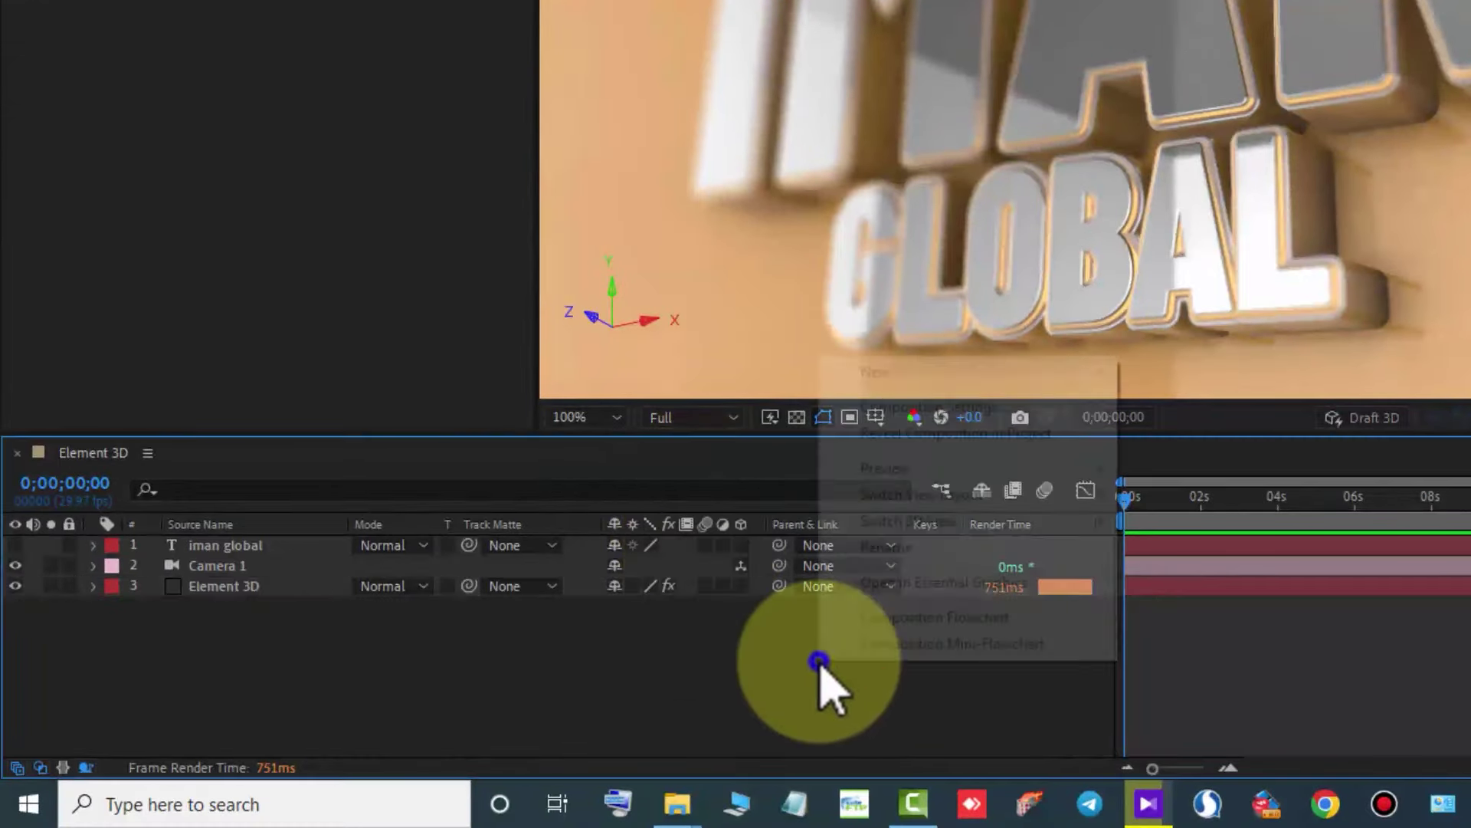
{"action": "left_click", "coordinate": [893, 372]}
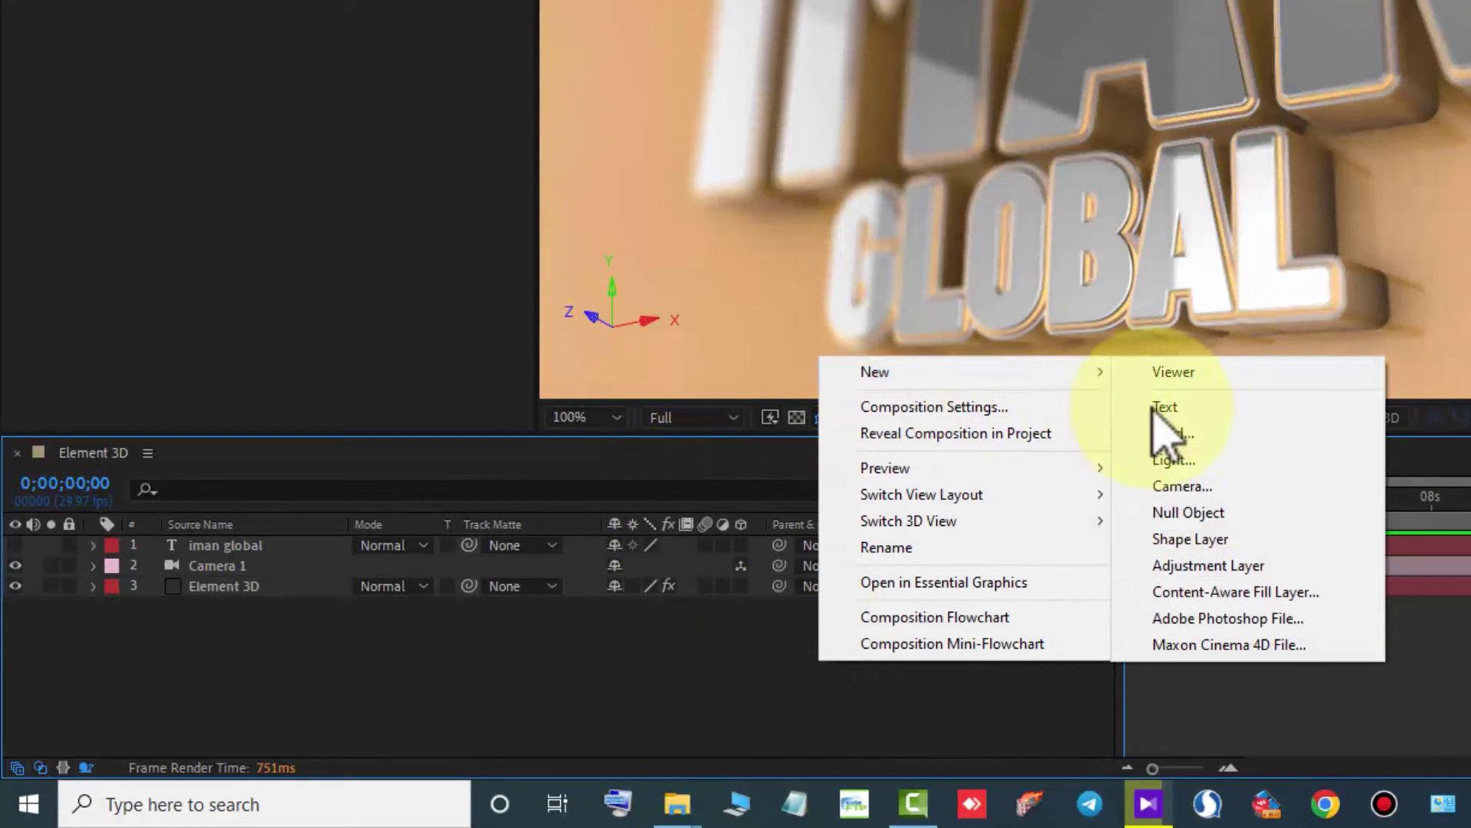
{"action": "left_click", "coordinate": [1200, 518]}
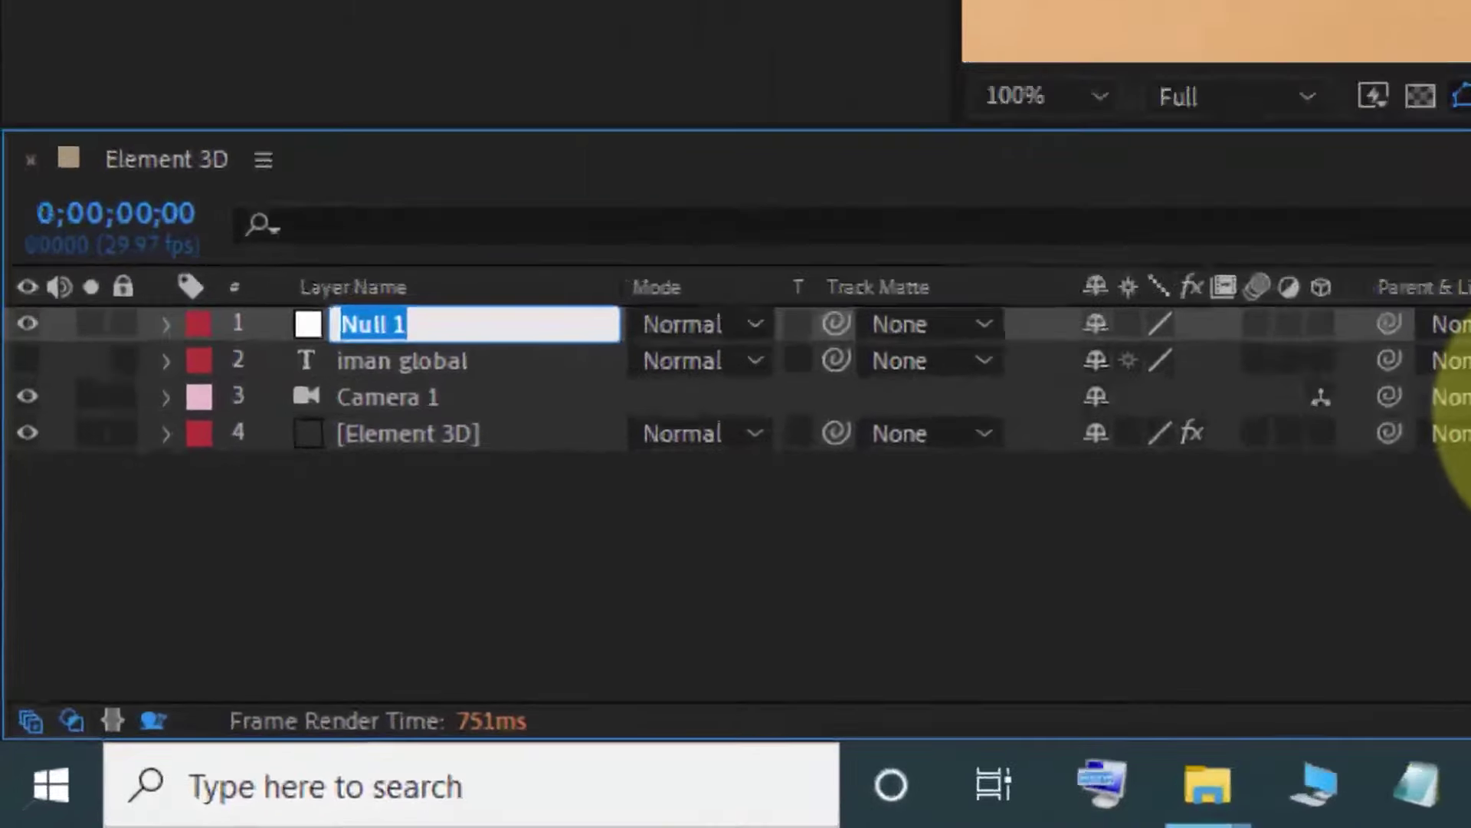
{"action": "type", "text": "Camera-Control"}
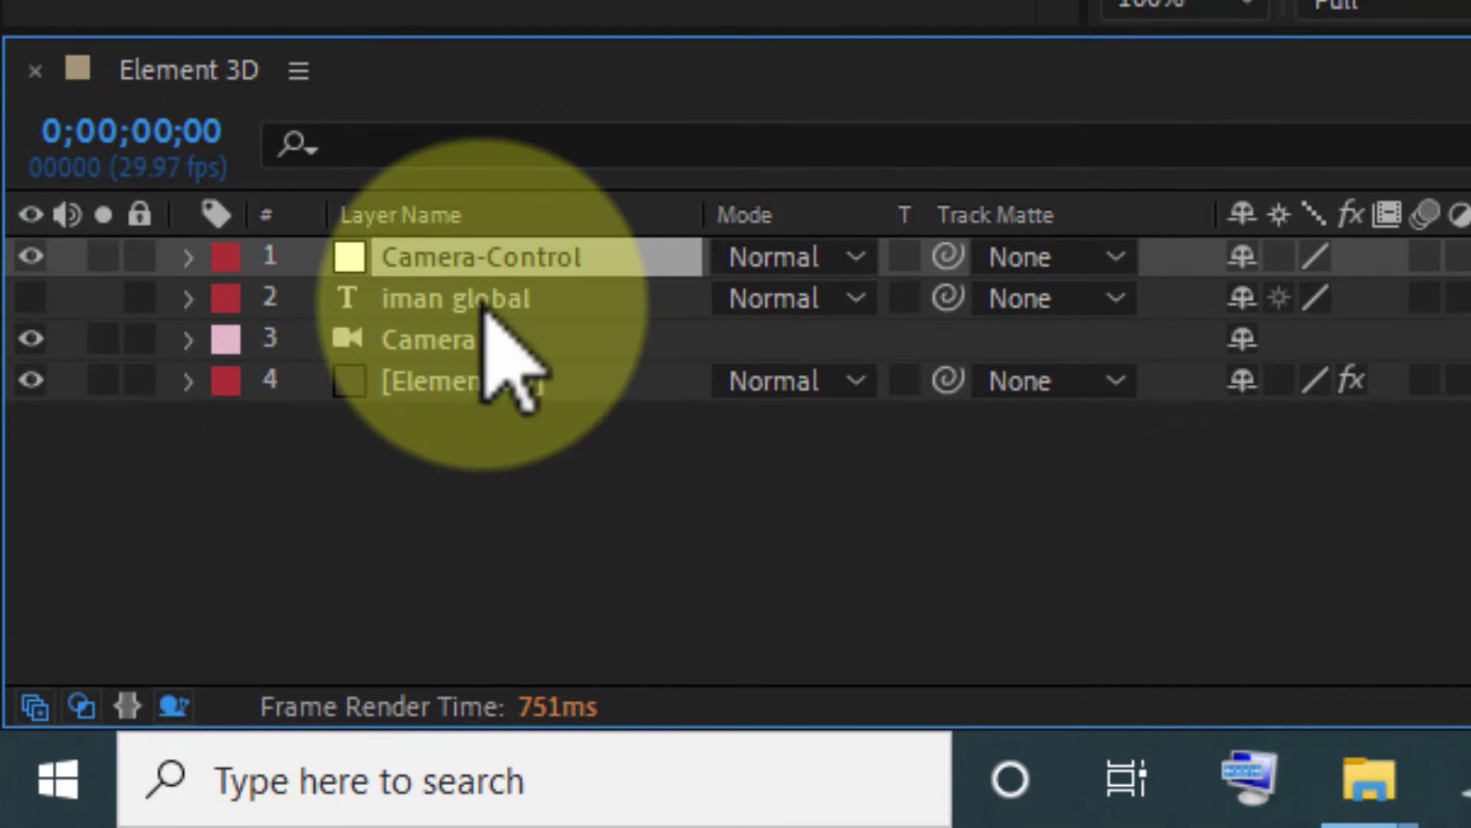
Move Camera 1 above the iman global layer and parent it to Camera-Control.
{"action": "left_click_drag", "start_coordinate": [435, 342], "coordinate": [515, 295]}
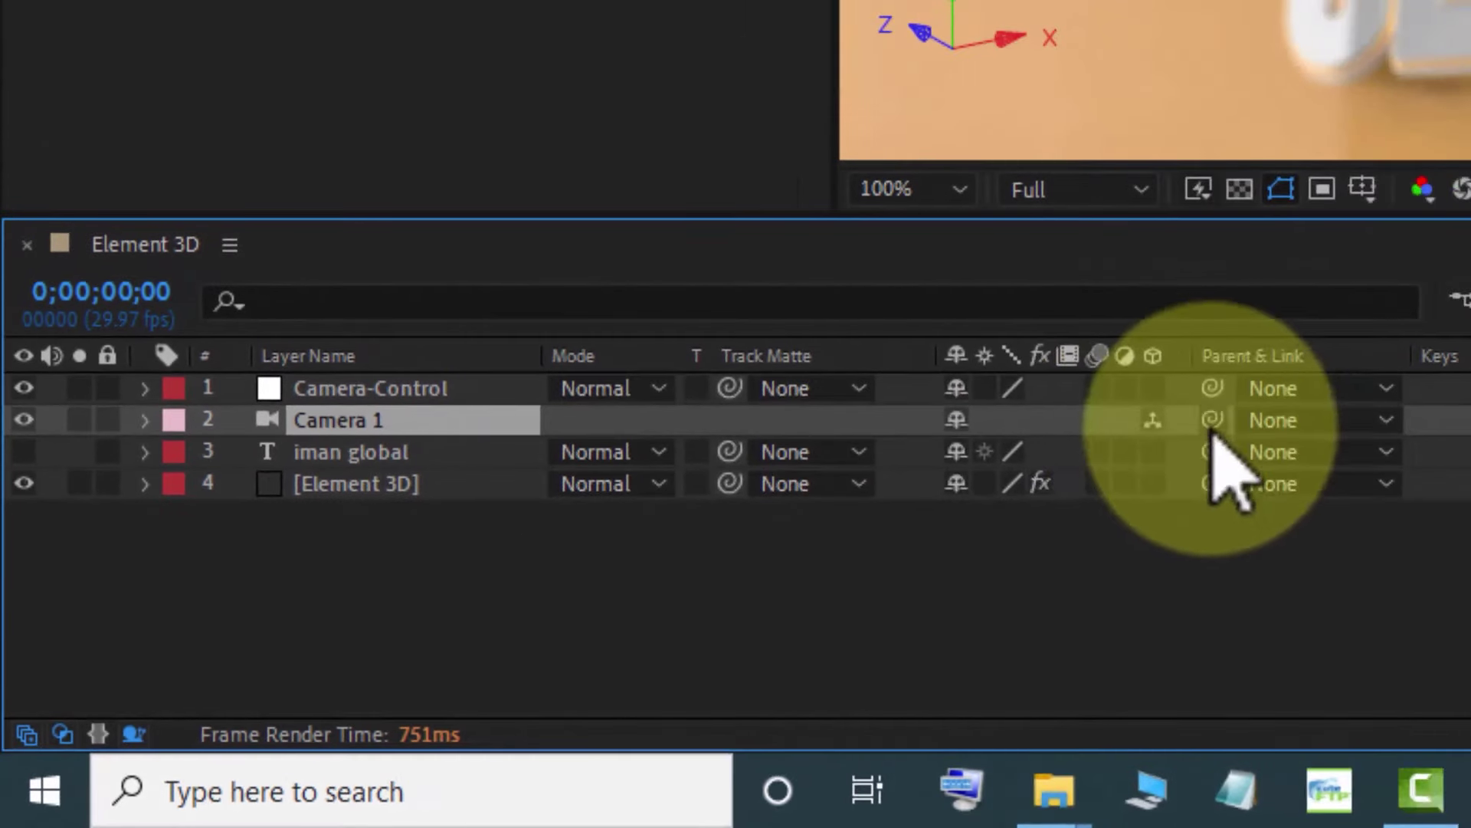
{"action": "left_click_drag", "start_coordinate": [1211, 420], "coordinate": [479, 389]}
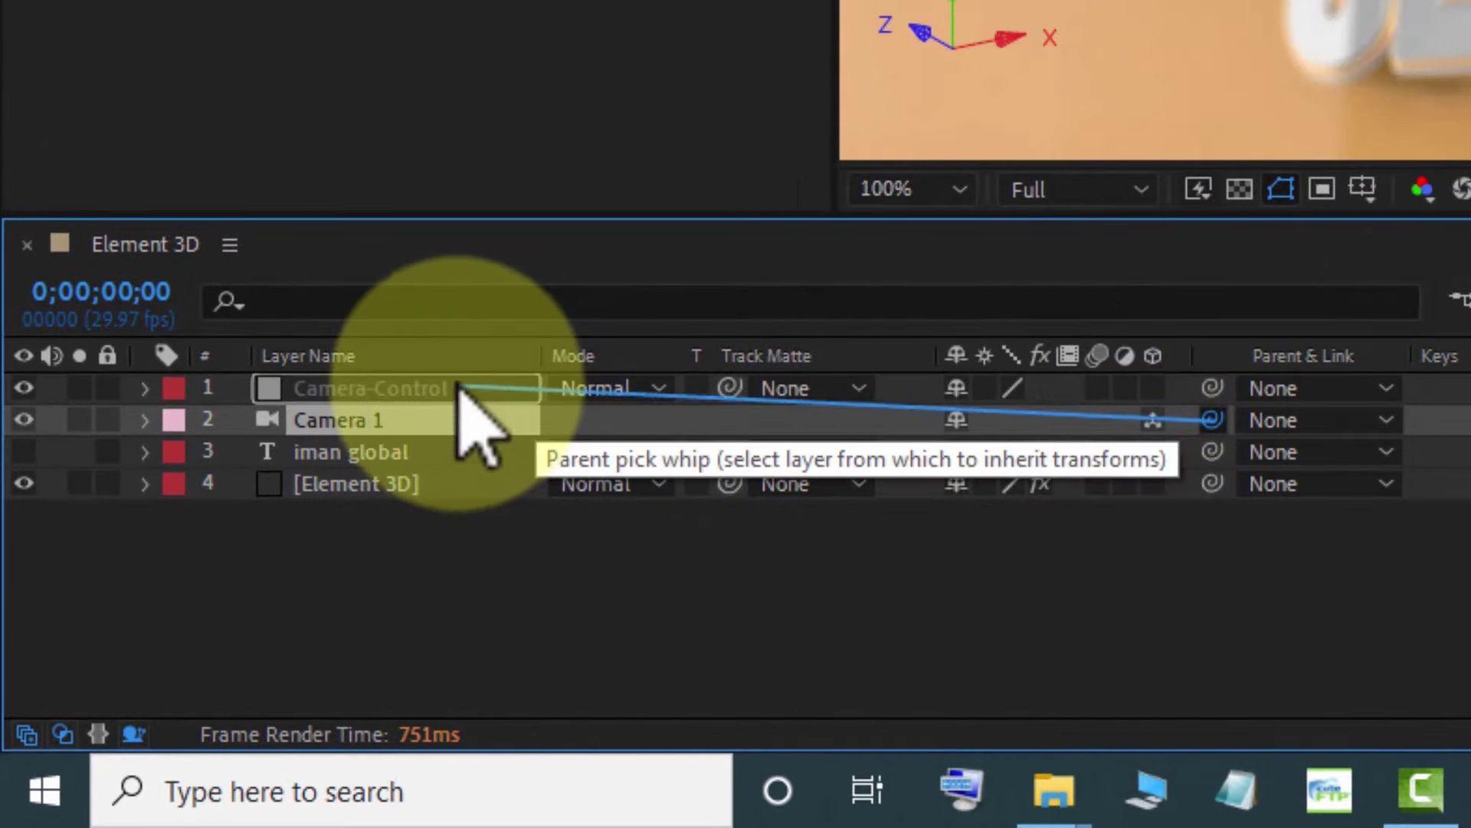
{"action": "left_click_drag", "start_coordinate": [488, 394], "coordinate": [488, 391]}
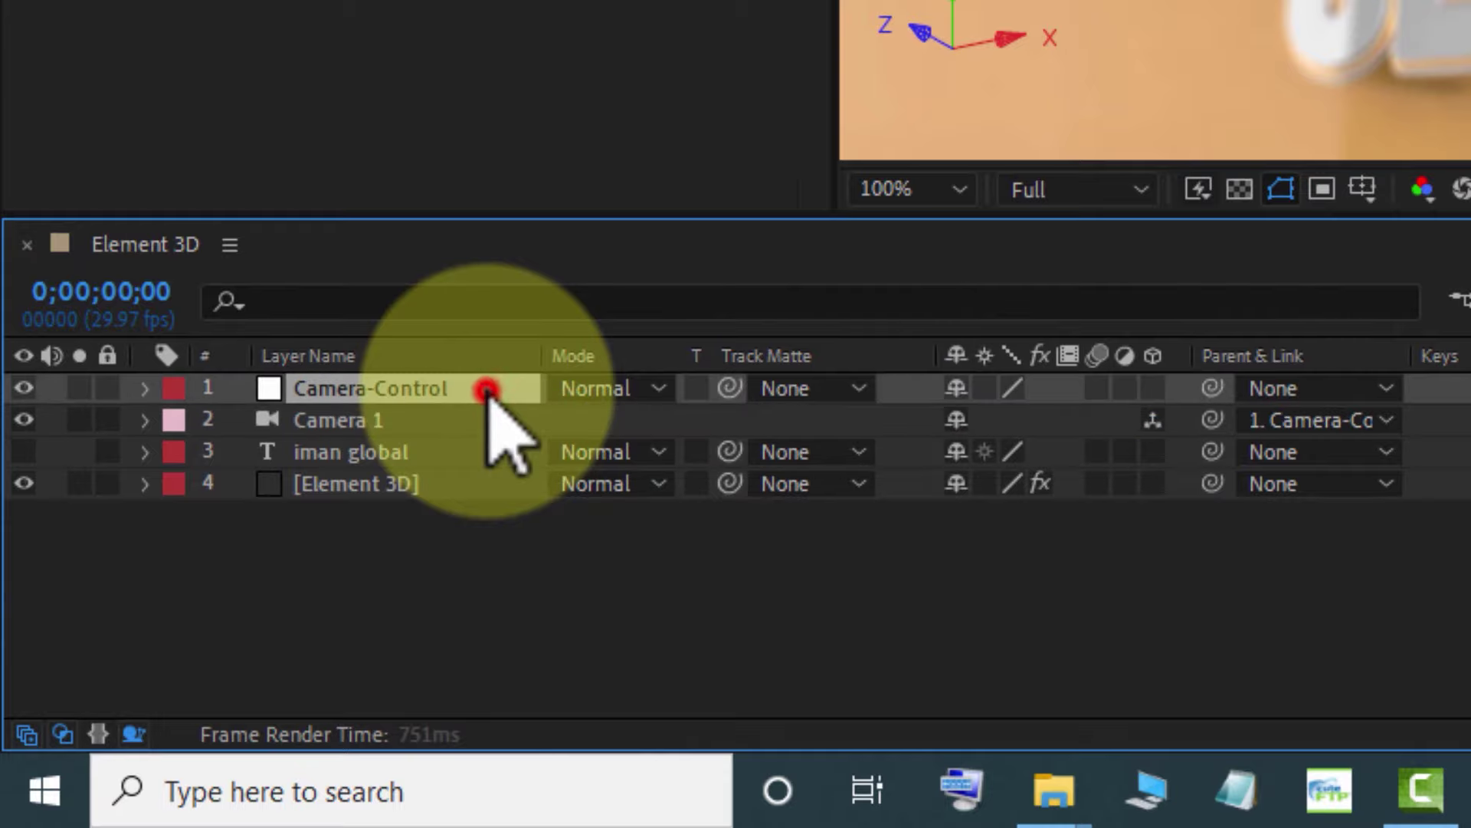
{"action": "left_click", "coordinate": [146, 389]}
At 0;00;05;12, set Position and Rotation keyframes on Camera-Control.
{"action": "left_click", "coordinate": [173, 423]}
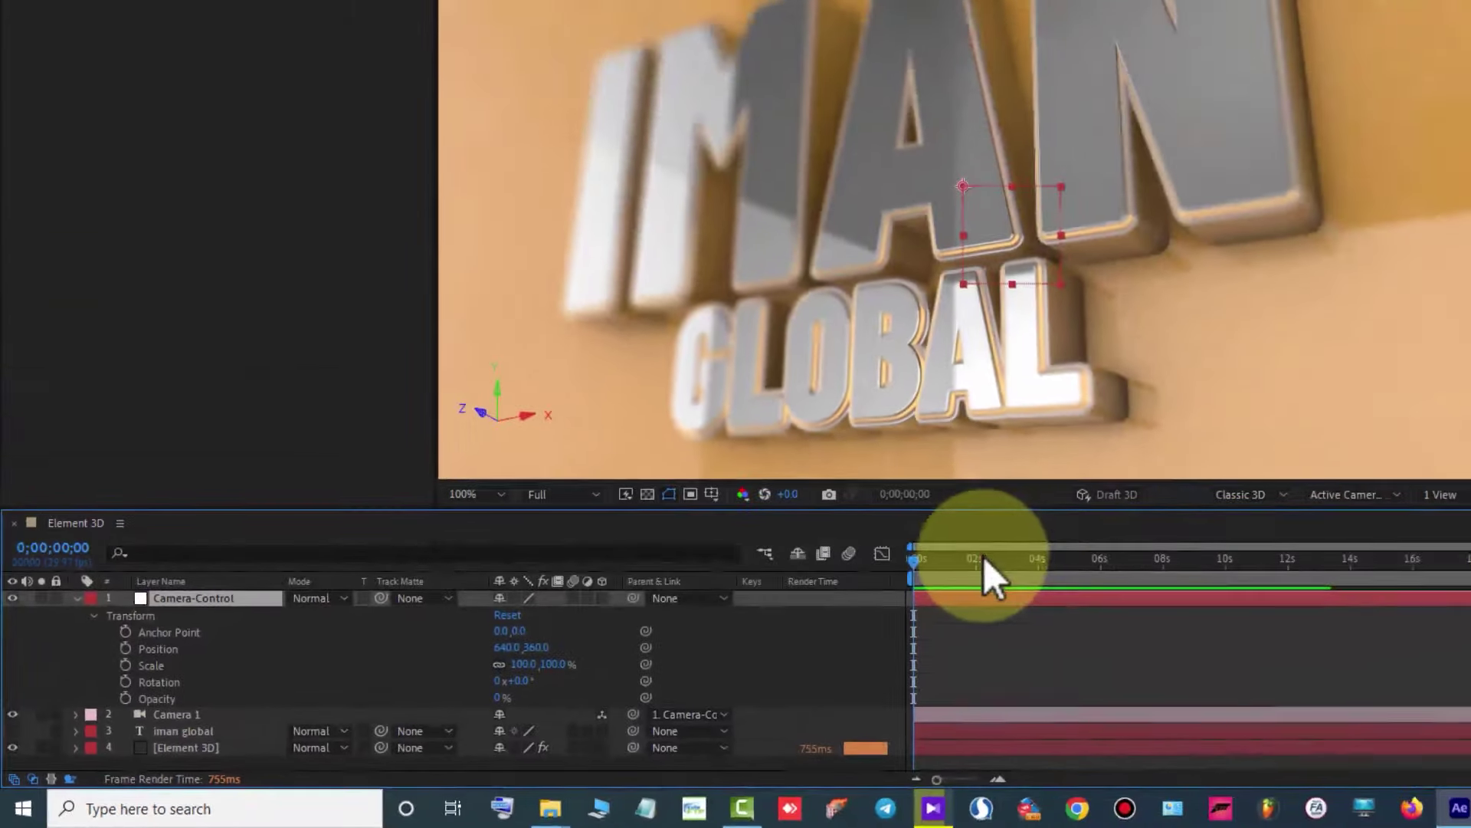
{"action": "left_click", "coordinate": [984, 558]}
{"action": "mouse_move", "coordinate": [1004, 563]}
{"action": "left_mouse_down"}
{"action": "mouse_move", "coordinate": [1078, 566]}
{"action": "mouse_move", "coordinate": [916, 567]}
{"action": "left_mouse_up"}
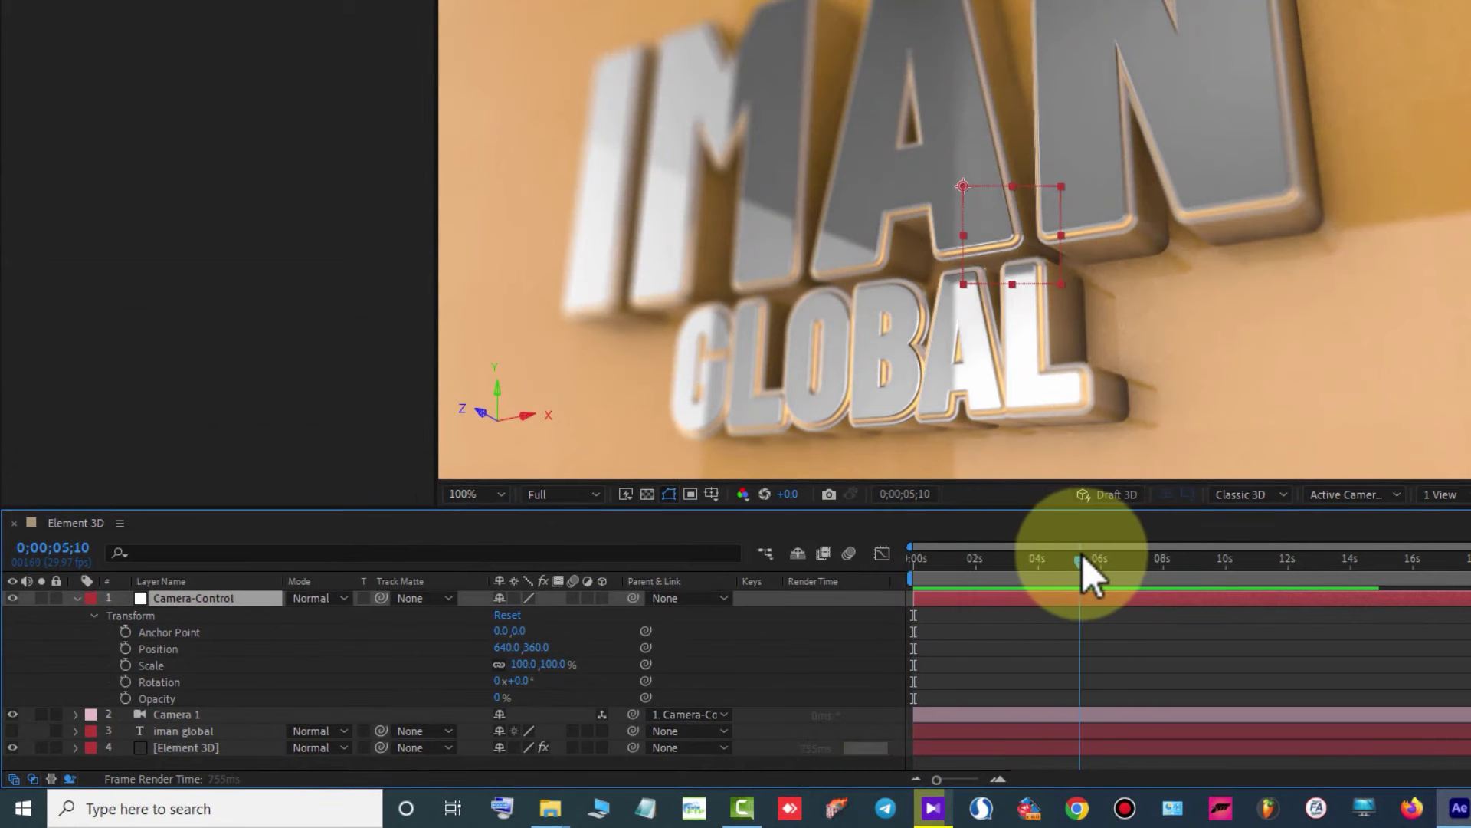
{"action": "left_click_drag", "start_coordinate": [1083, 555], "coordinate": [1084, 556]}
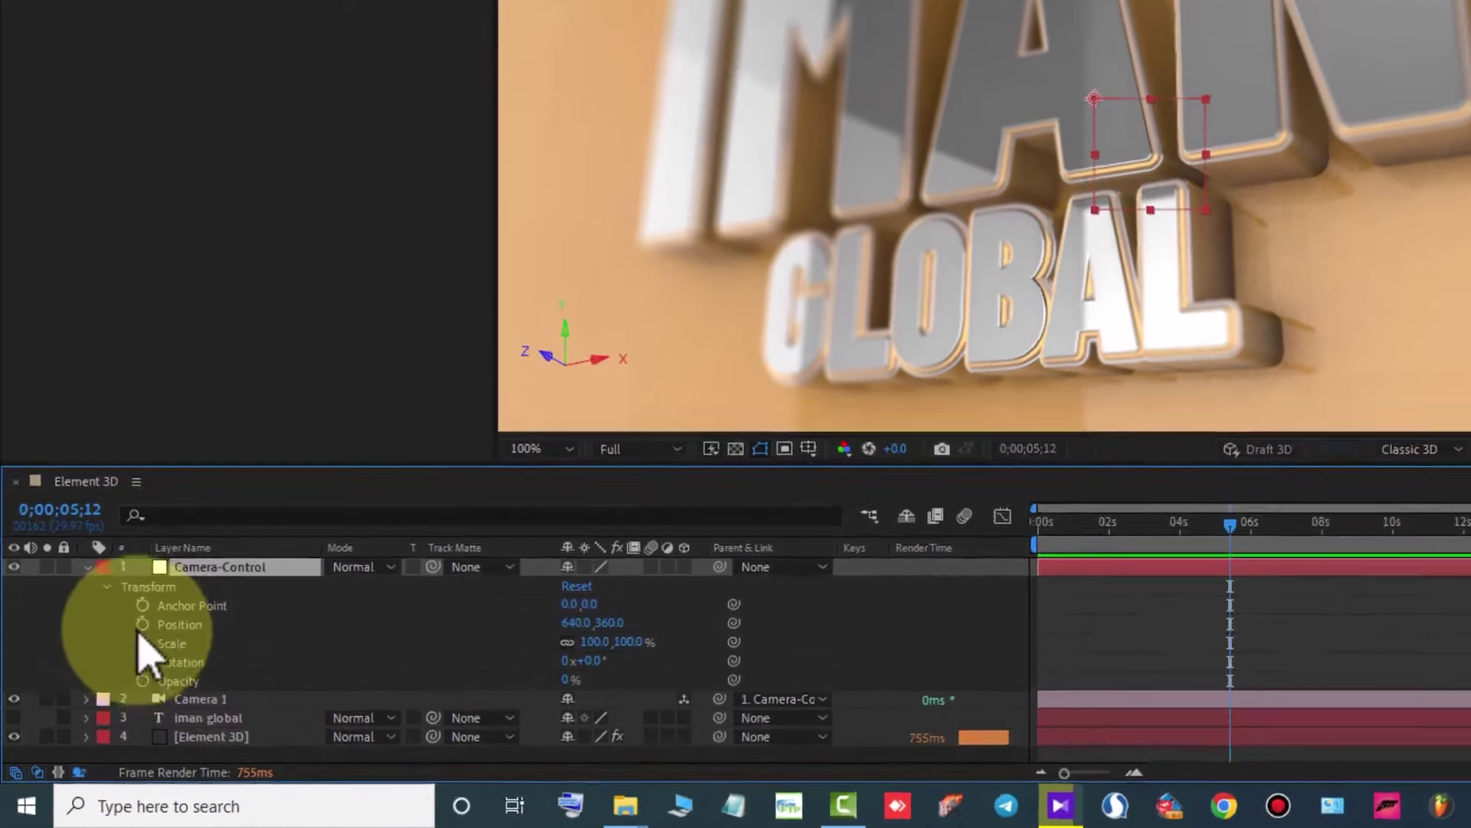
{"action": "left_click", "coordinate": [142, 623]}
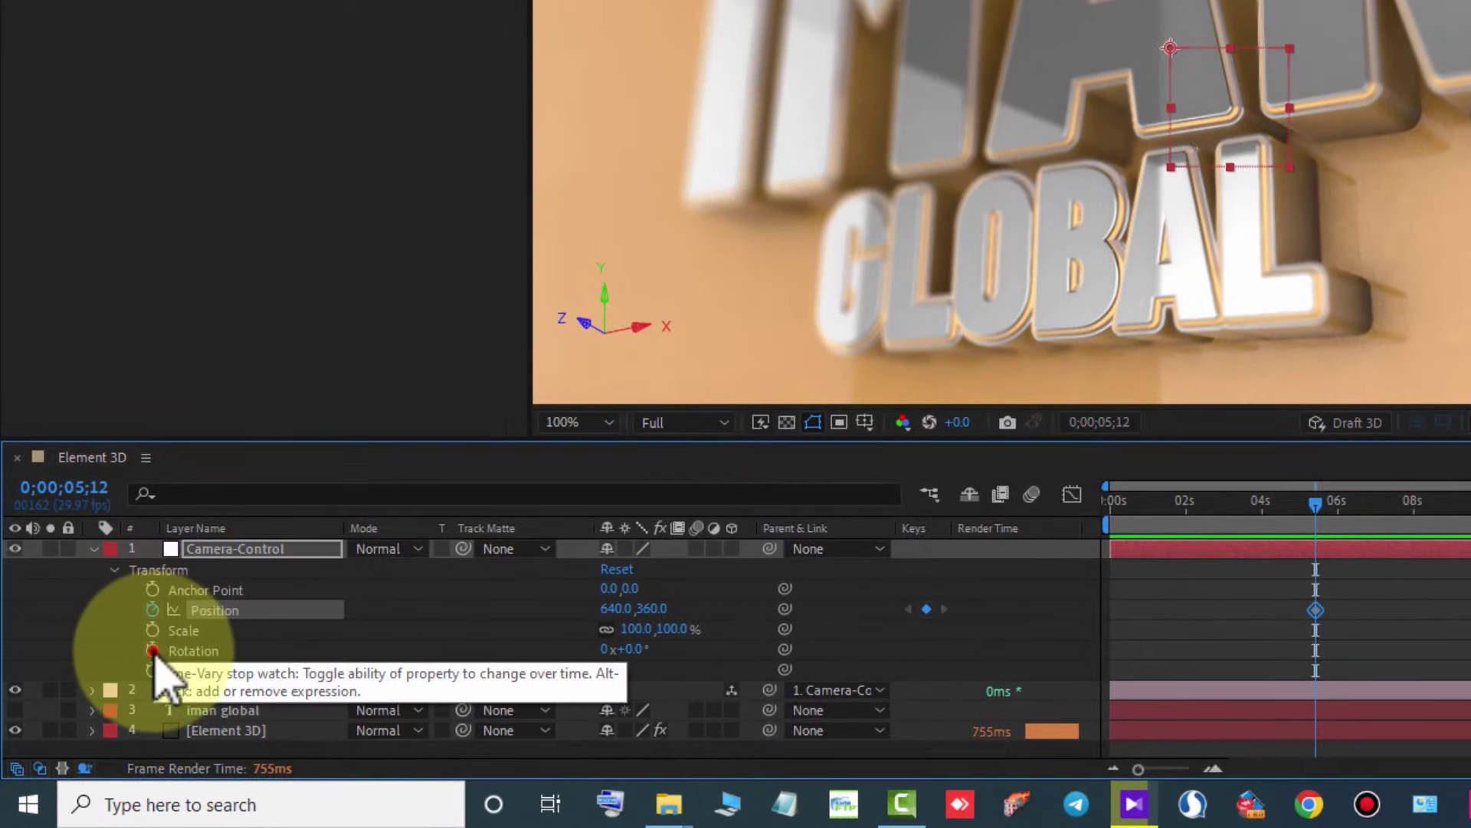
{"action": "left_click", "coordinate": [152, 650]}
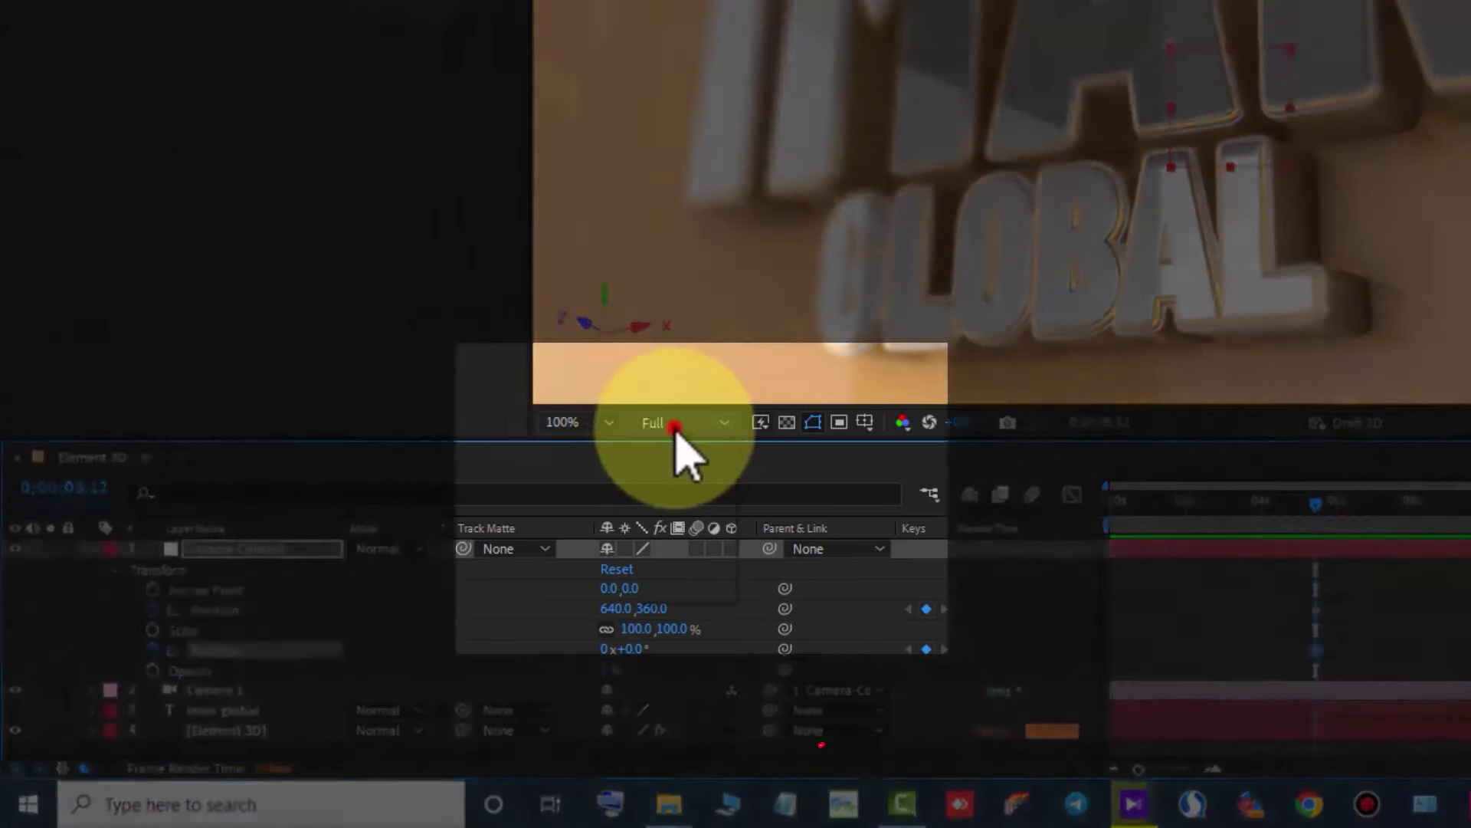
Switch the preview to Quarter resolution and keyframe Camera-Control's Y Rotation.
{"action": "left_click", "coordinate": [679, 422]}
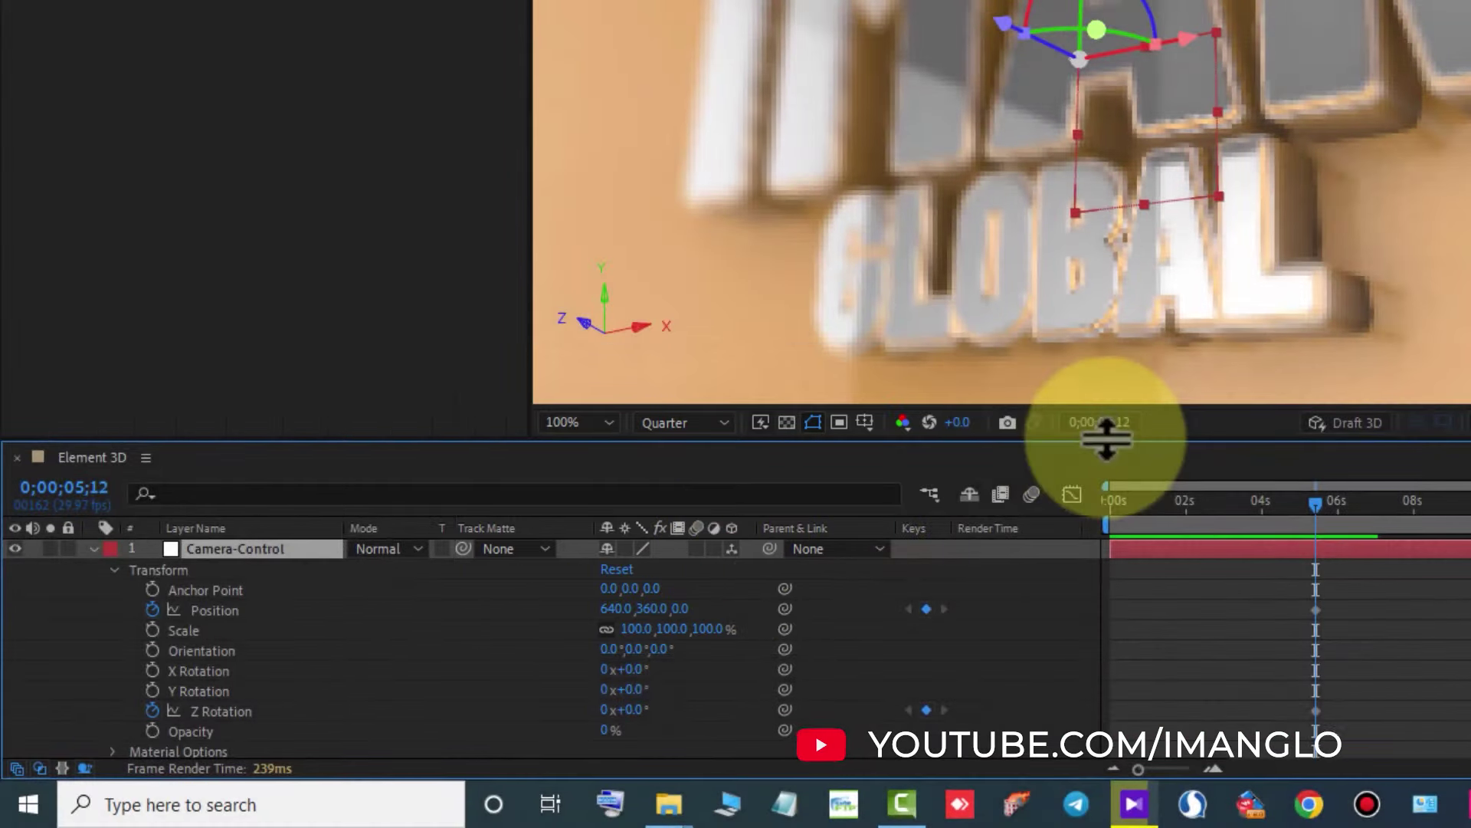
{"action": "left_click_drag", "start_coordinate": [1105, 438], "coordinate": [1105, 379]}
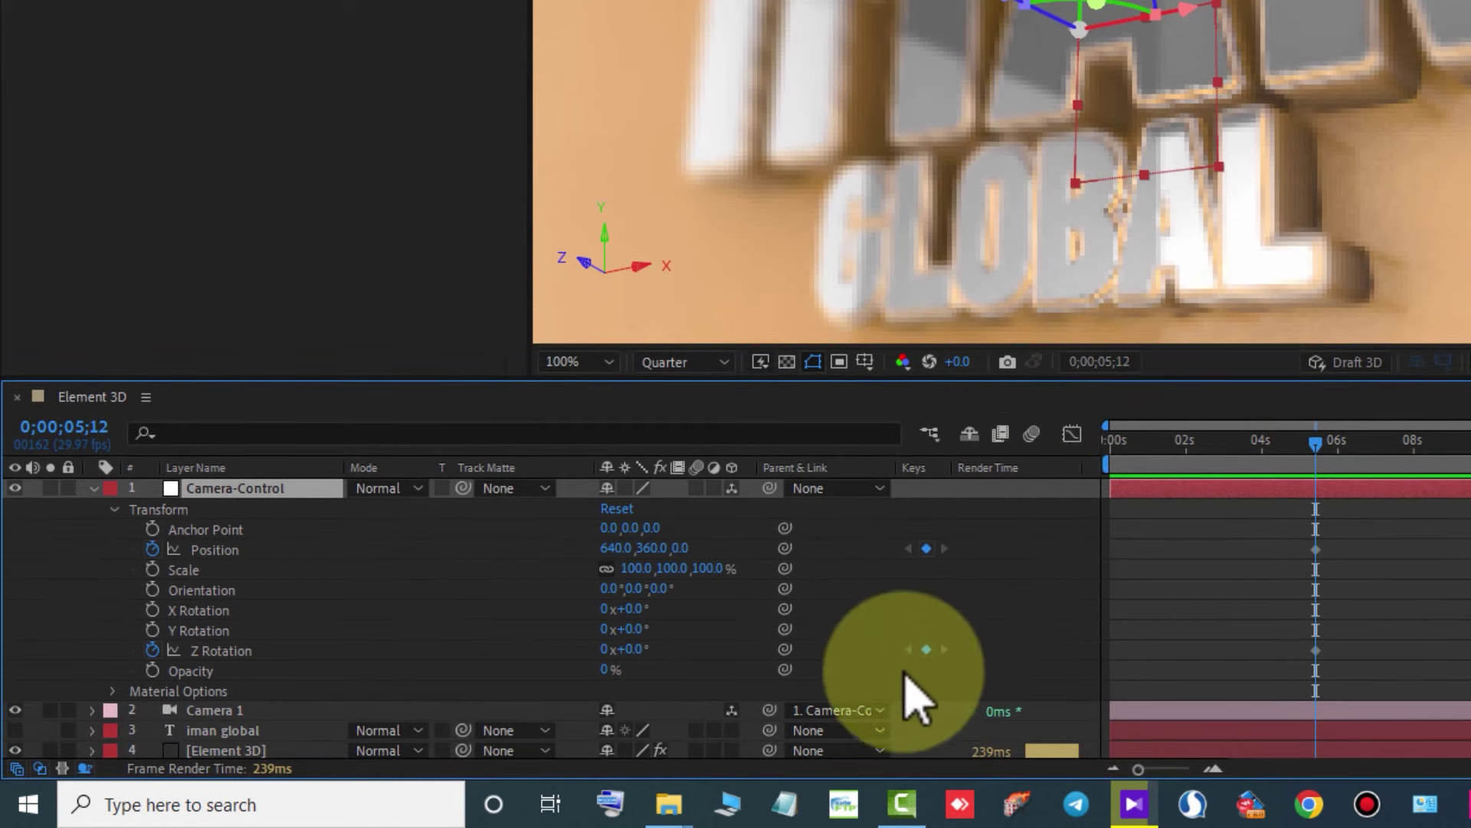
{"action": "left_click", "coordinate": [155, 594]}
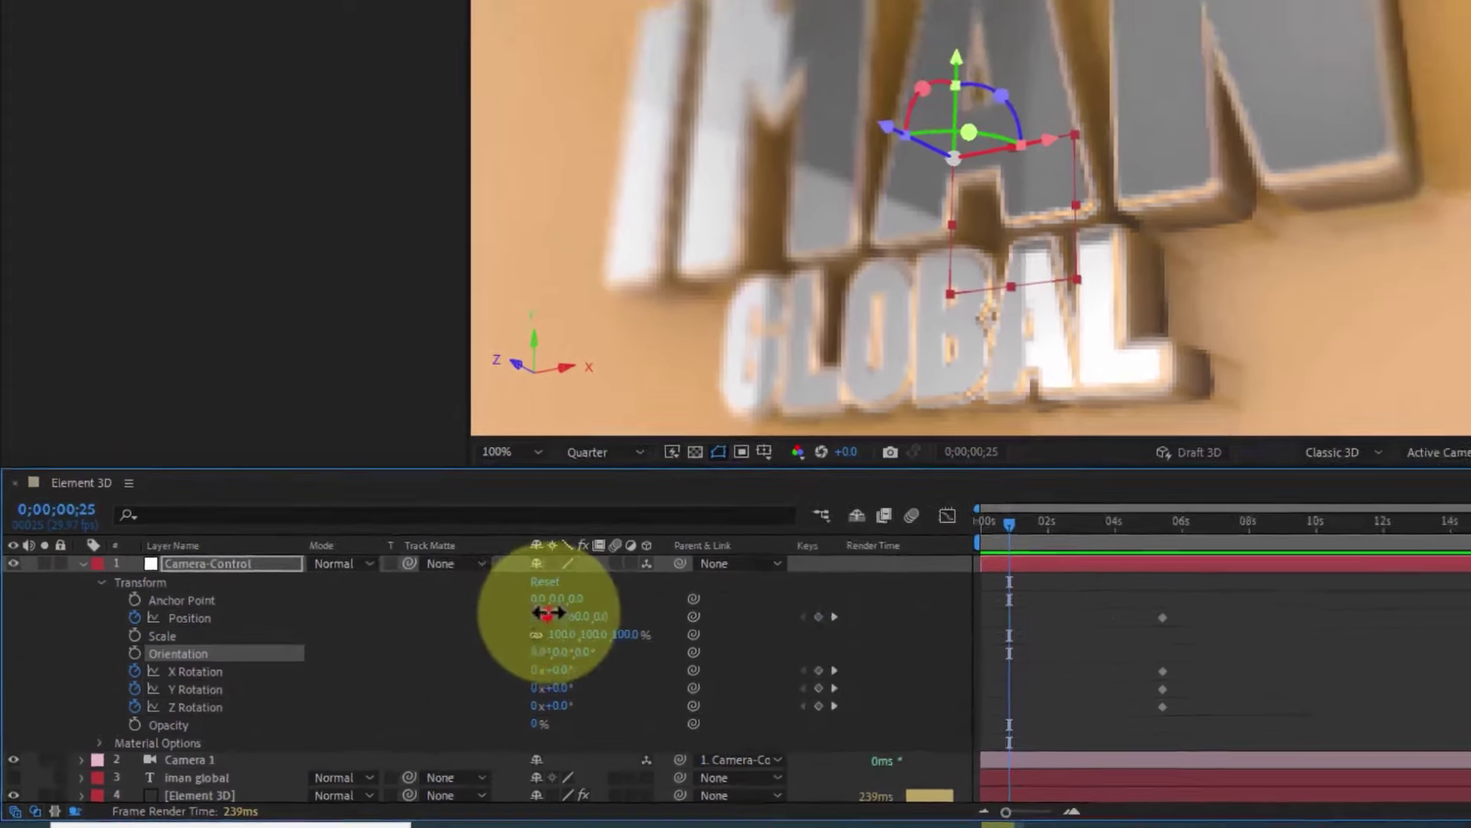
At 0;00;00;25, key Camera-Control to Position 641,190,313 and rotations X −17°, Y +71°, Z +34°.
{"action": "mouse_move", "coordinate": [479, 676]}
{"action": "left_mouse_down"}
{"action": "mouse_move", "coordinate": [563, 666]}
{"action": "mouse_move", "coordinate": [272, 667]}
{"action": "left_mouse_up"}
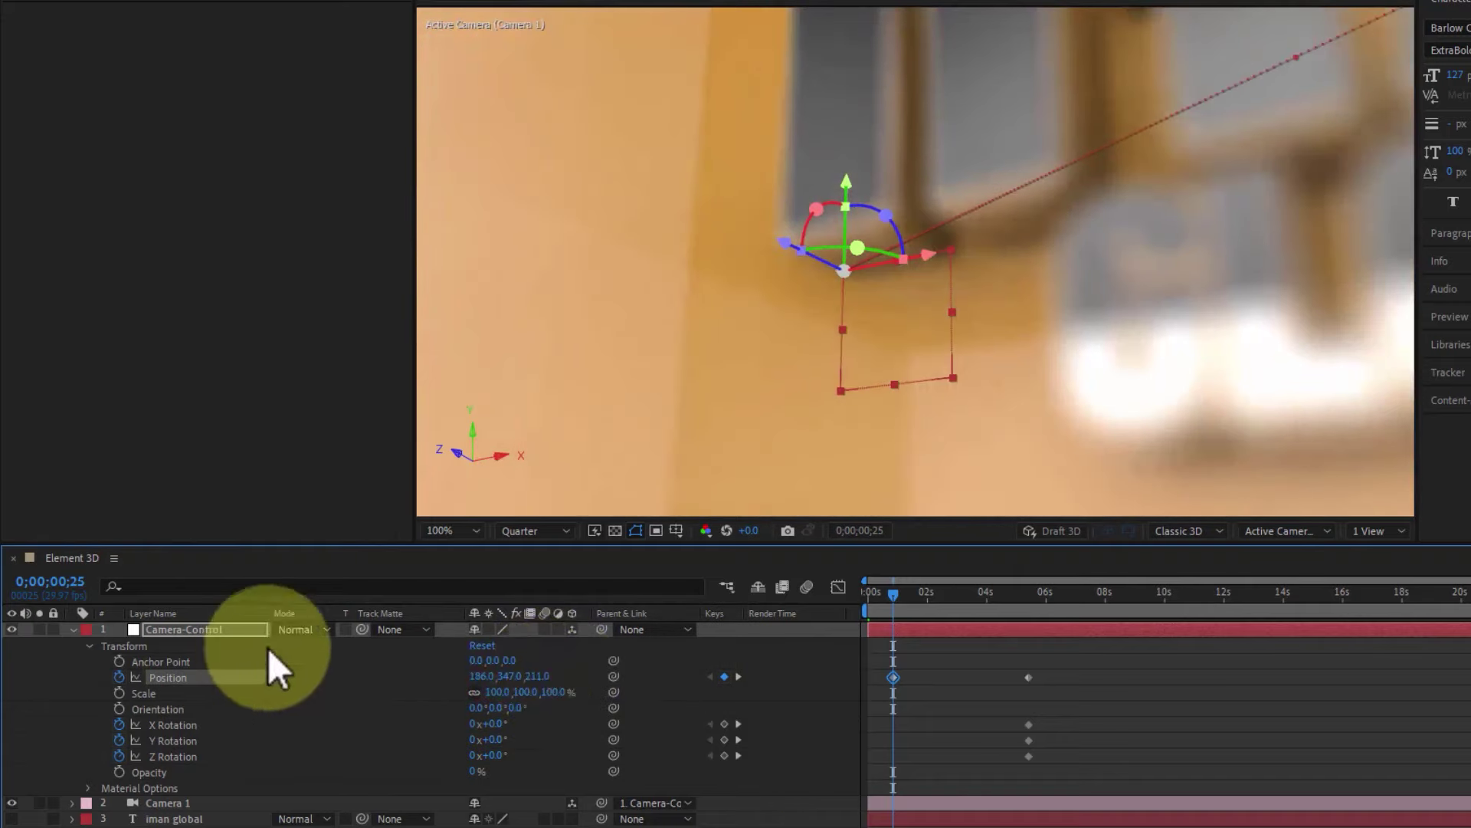
{"action": "mouse_move", "coordinate": [494, 726]}
{"action": "left_mouse_down"}
{"action": "mouse_move", "coordinate": [510, 743]}
{"action": "mouse_move", "coordinate": [460, 729]}
{"action": "mouse_move", "coordinate": [506, 755]}
{"action": "mouse_move", "coordinate": [571, 737]}
{"action": "mouse_move", "coordinate": [541, 752]}
{"action": "left_mouse_up"}
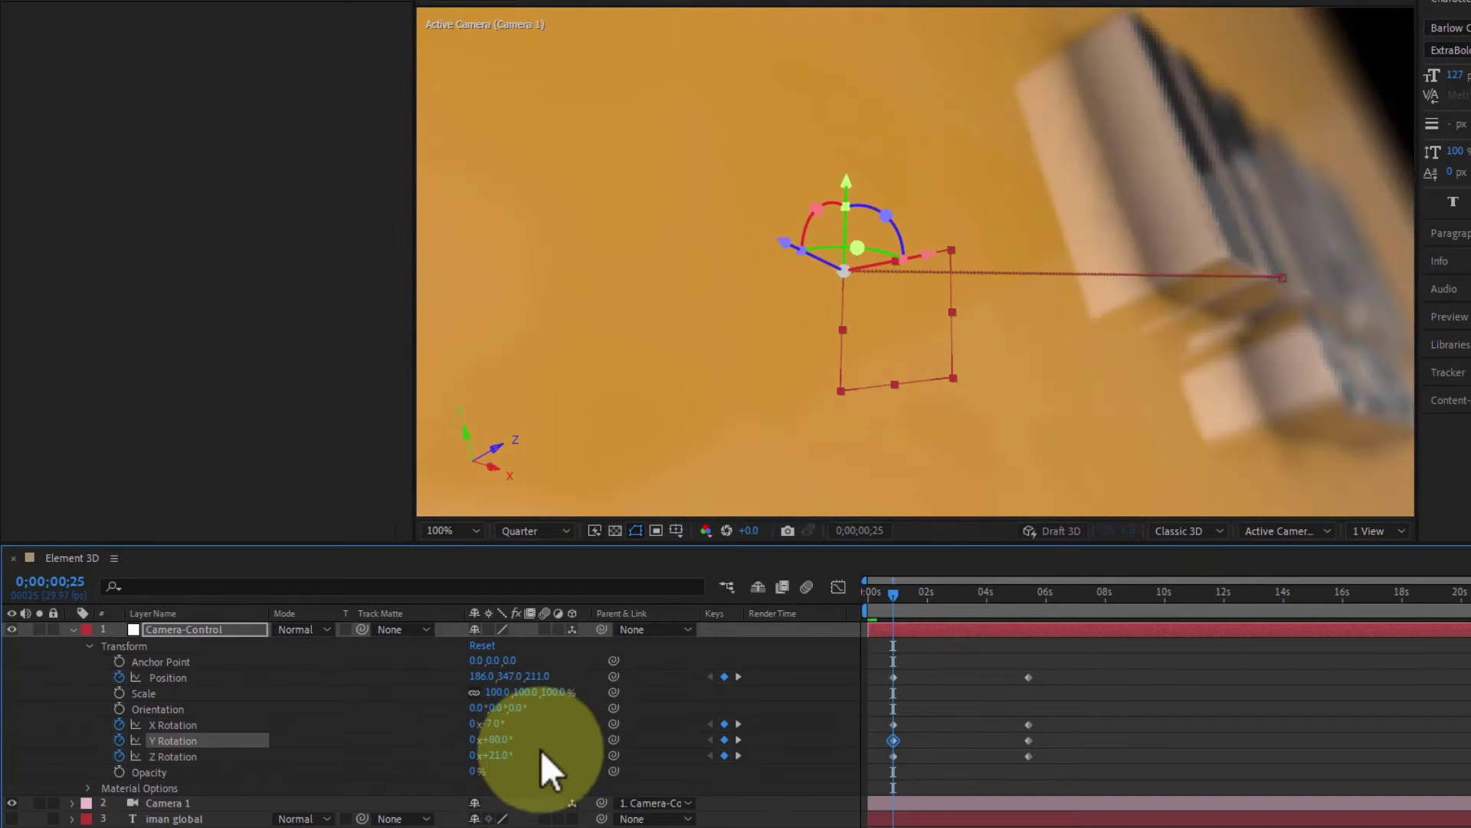
{"action": "left_click_drag", "start_coordinate": [483, 678], "coordinate": [802, 698]}
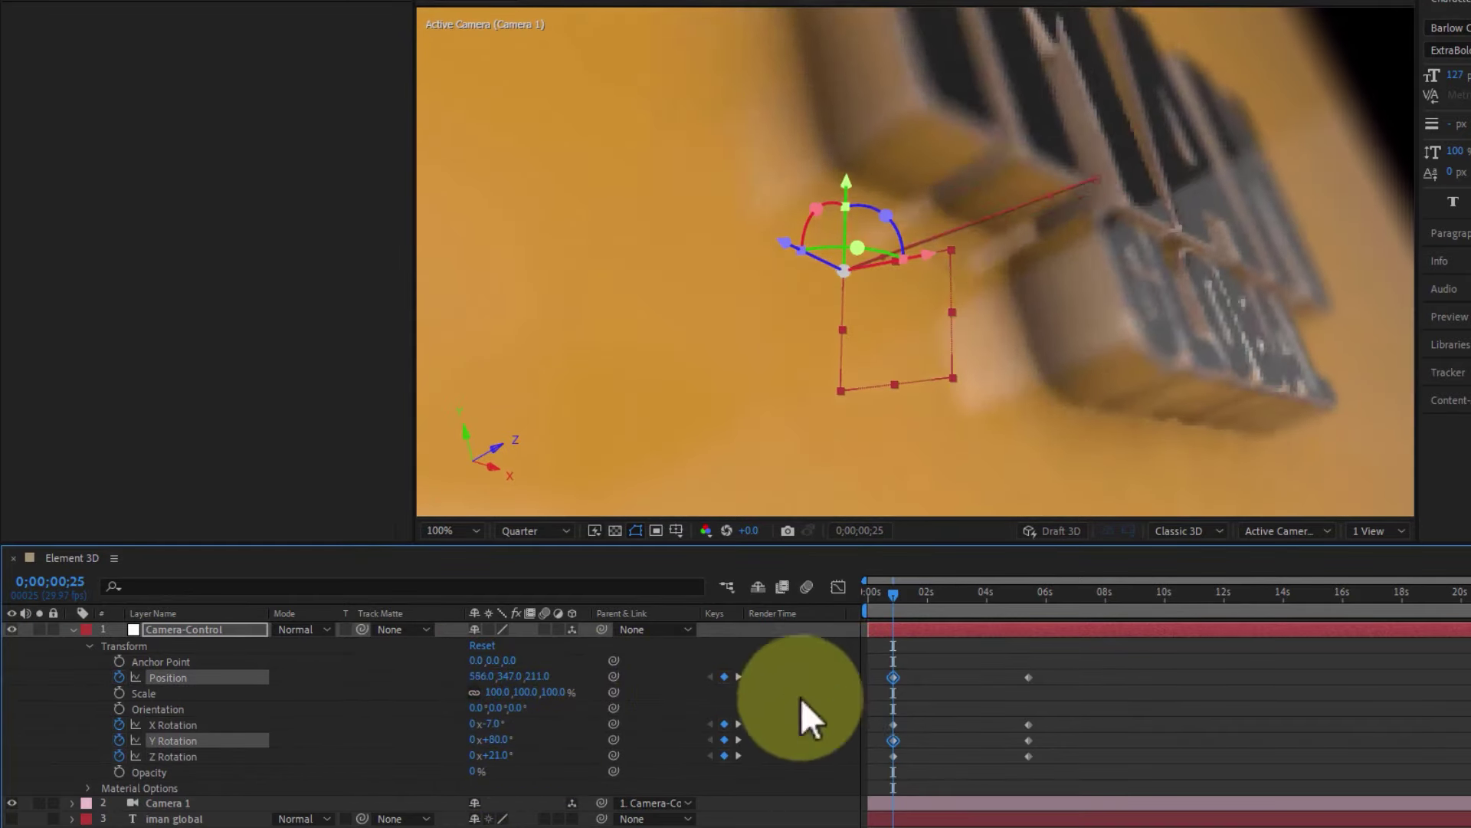
{"action": "left_click_drag", "start_coordinate": [556, 677], "coordinate": [400, 670]}
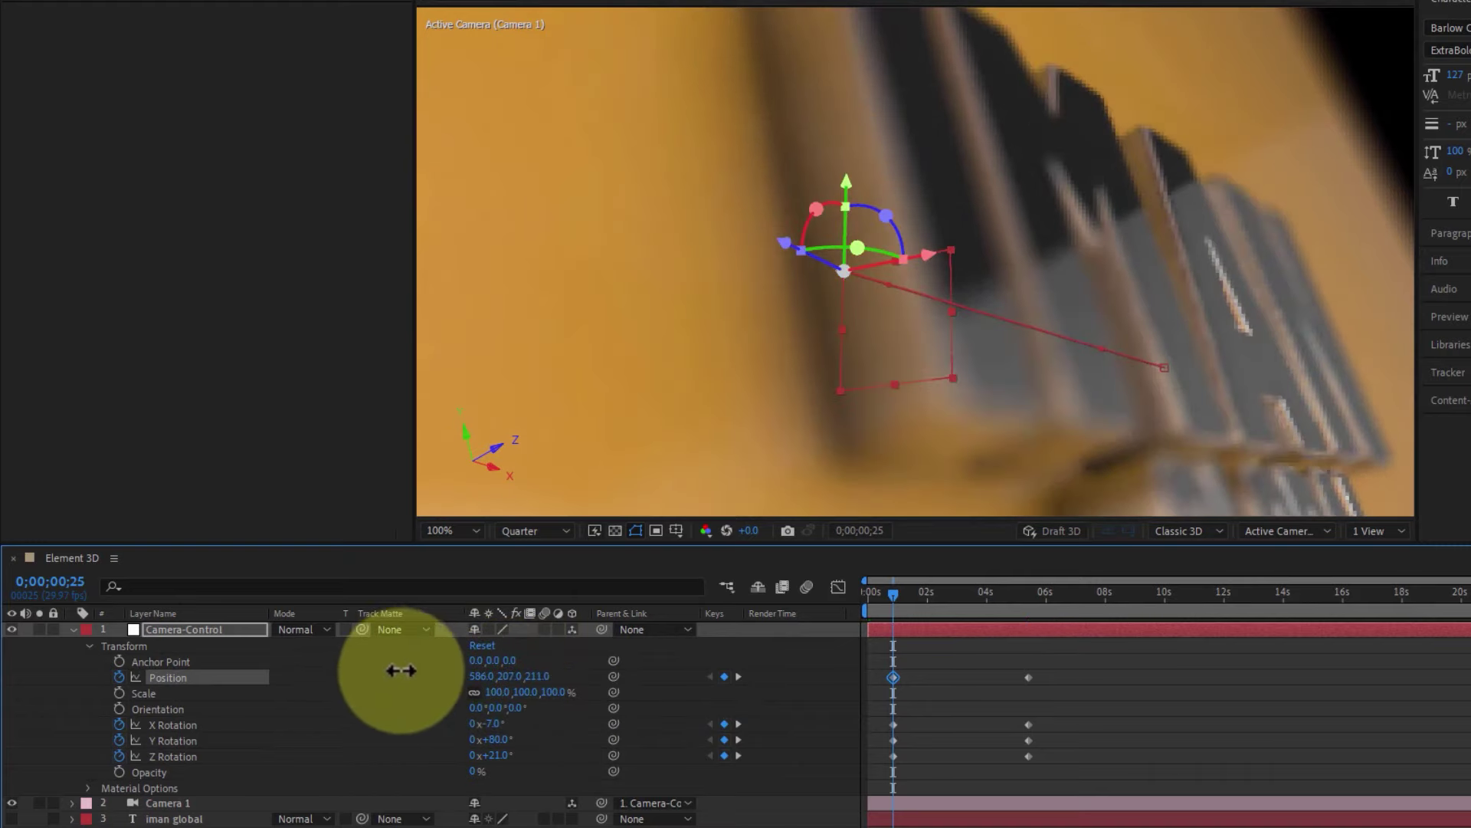
{"action": "left_click_drag", "start_coordinate": [490, 720], "coordinate": [512, 745]}
{"action": "left_click_drag", "start_coordinate": [479, 677], "coordinate": [388, 680]}
{"action": "left_click_drag", "start_coordinate": [546, 676], "coordinate": [614, 670]}
{"action": "left_click_drag", "start_coordinate": [486, 680], "coordinate": [604, 673]}
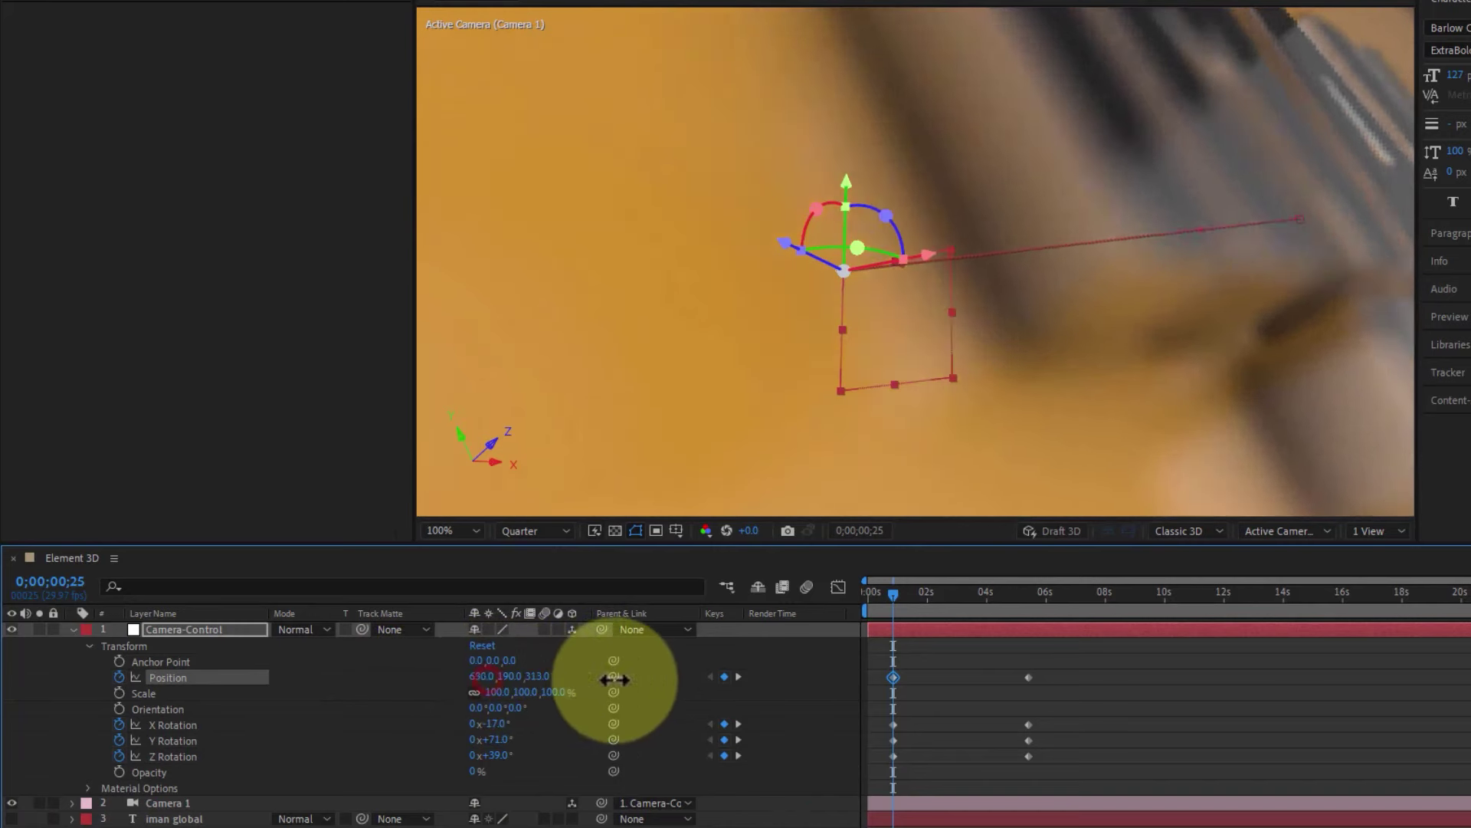
{"action": "left_click_drag", "start_coordinate": [495, 755], "coordinate": [490, 755]}
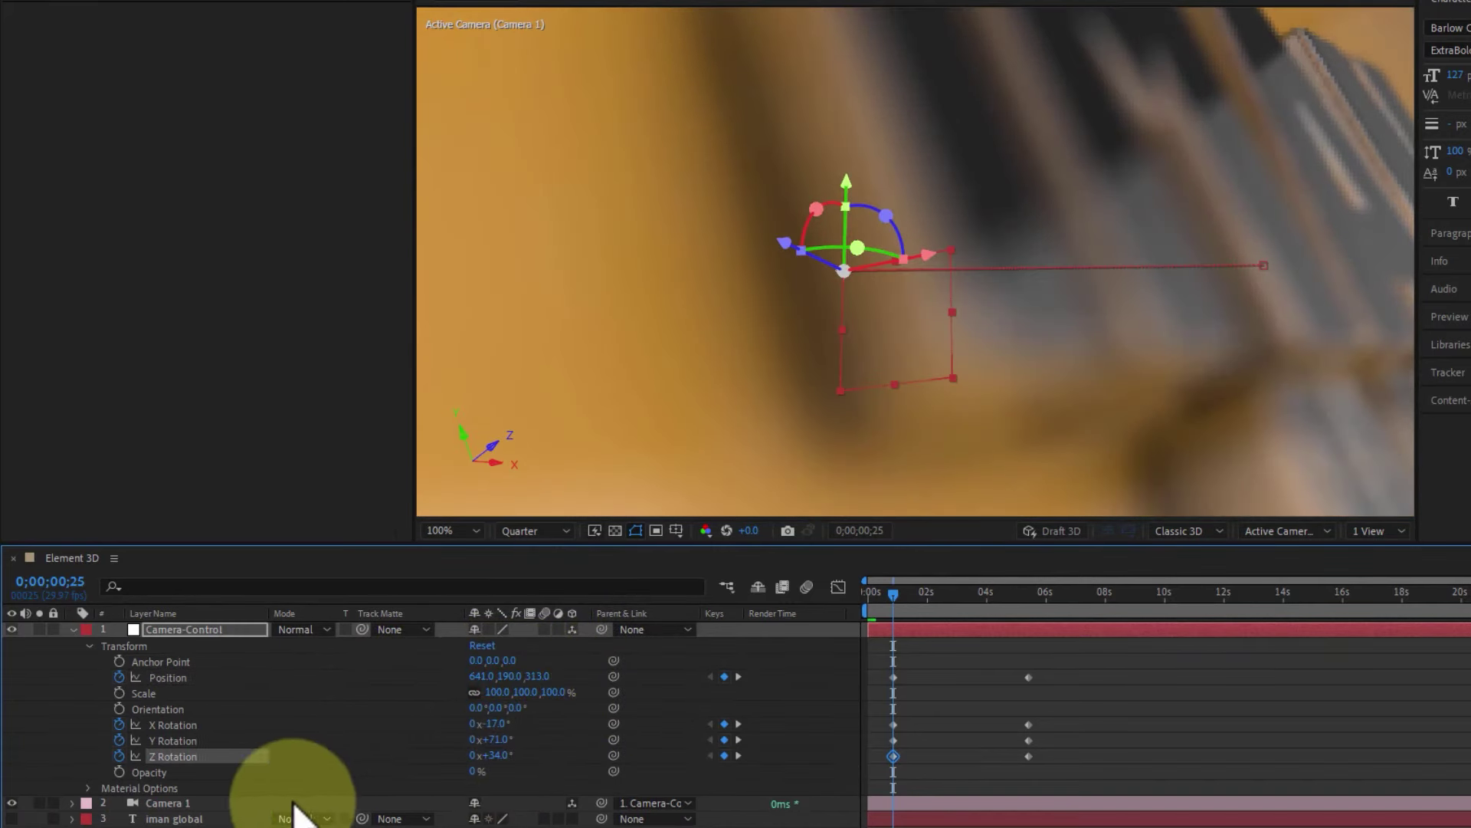
{"action": "left_click", "coordinate": [71, 803]}
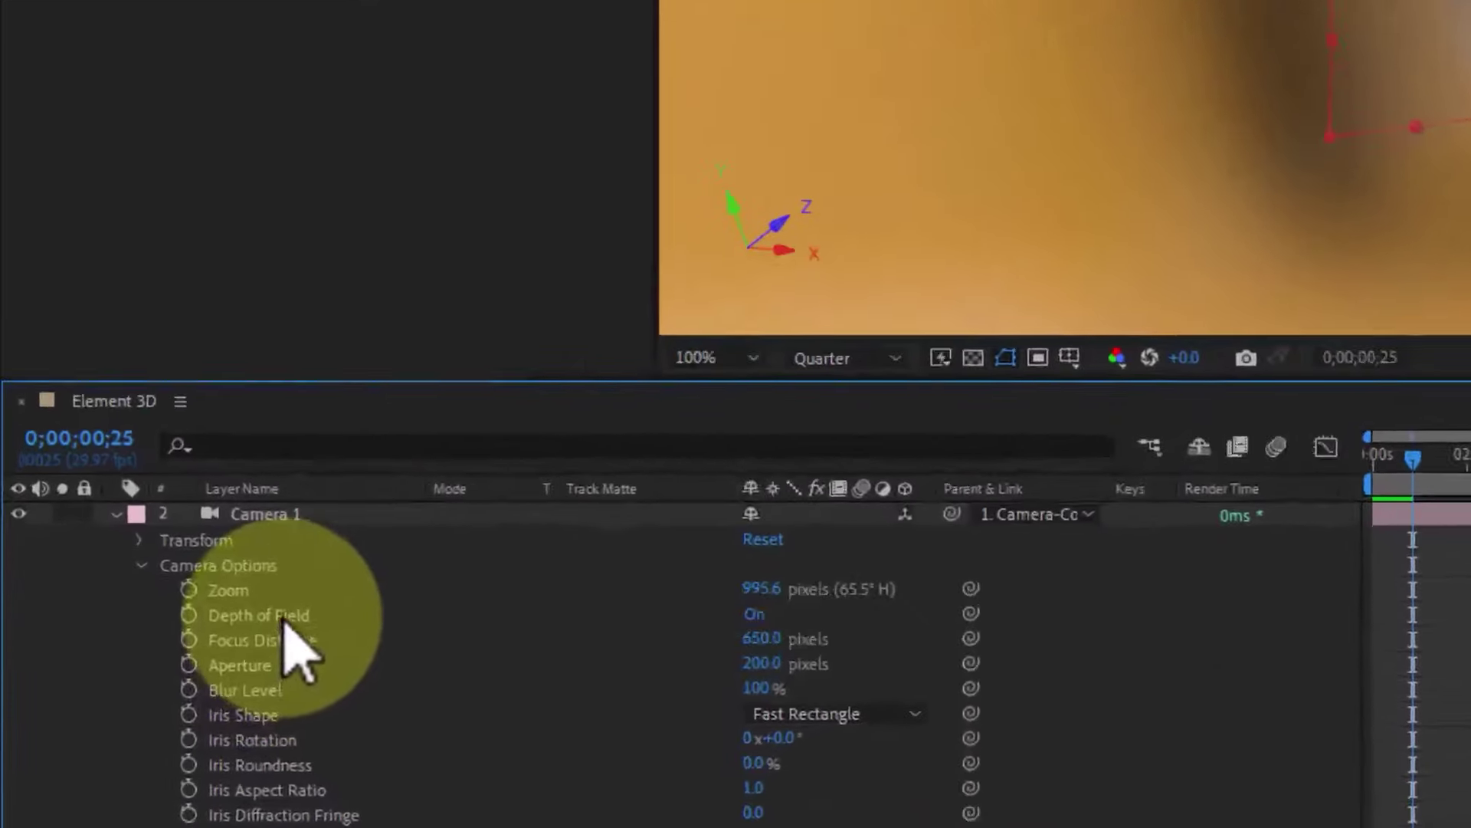
Turn Camera 1's Depth of Field off for faster previews.
{"action": "left_click", "coordinate": [176, 693]}
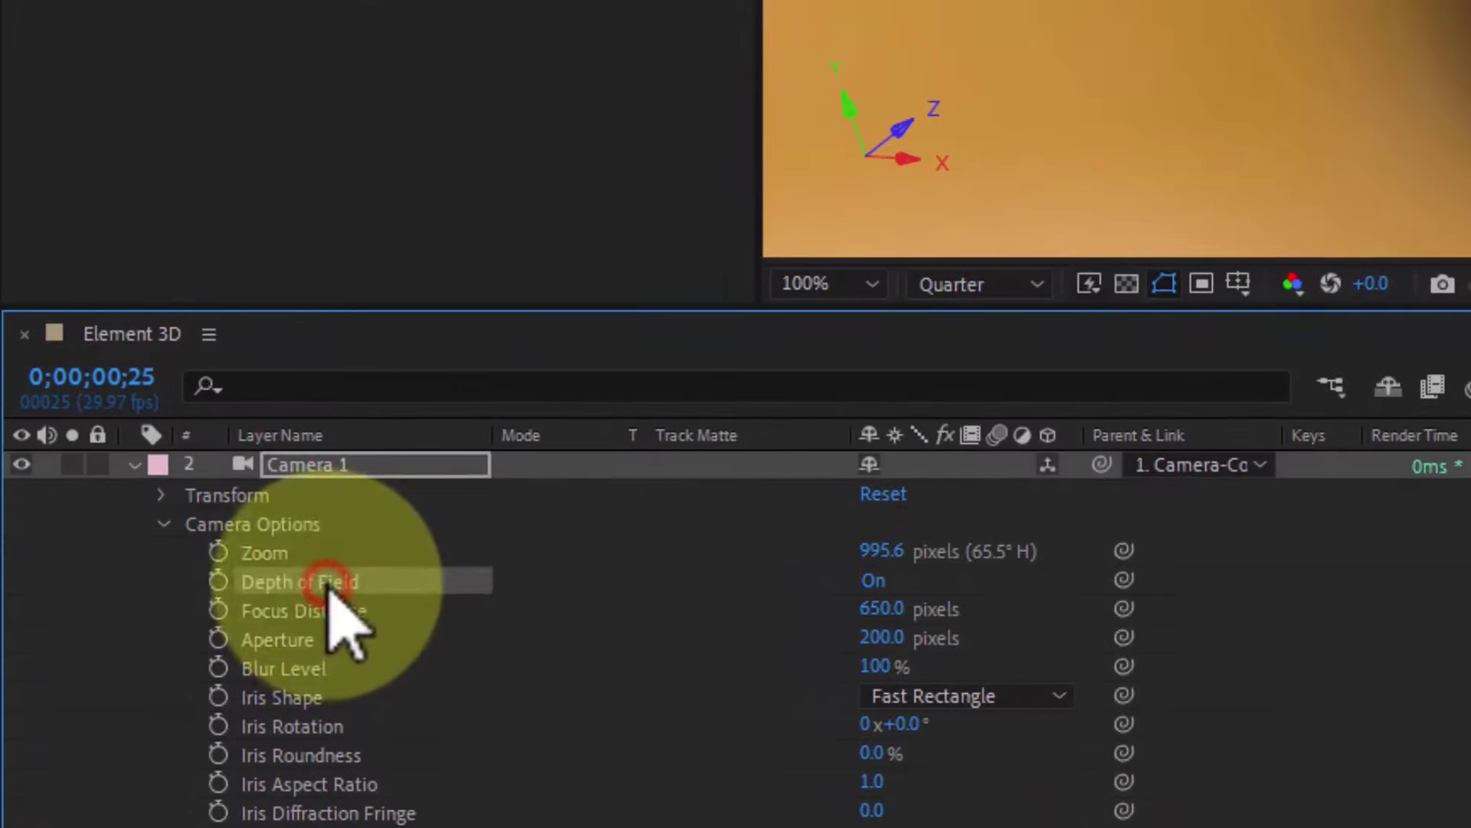
{"action": "left_click", "coordinate": [871, 584]}
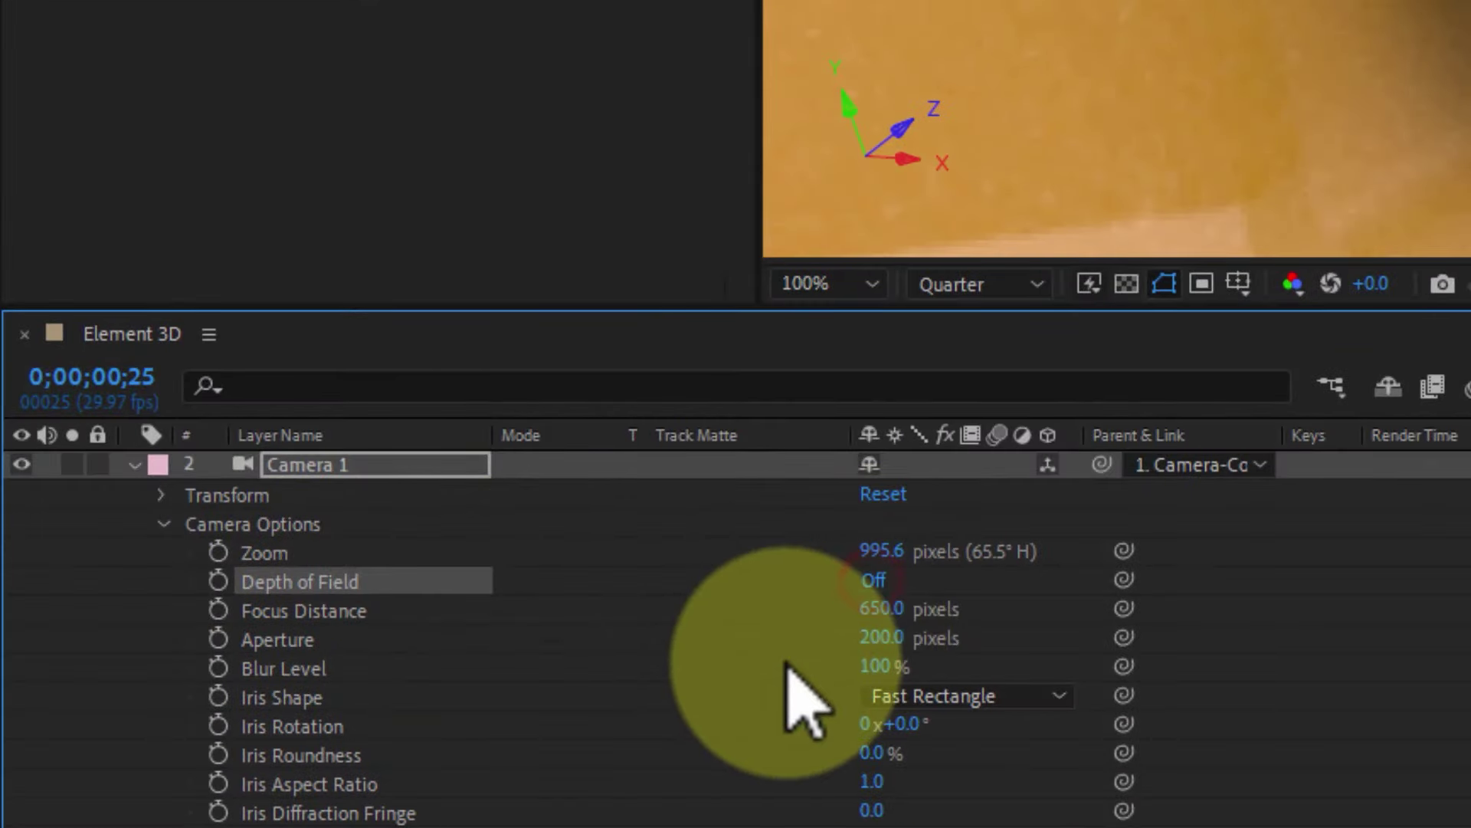
{"action": "scroll", "coordinate": [348, 688], "scroll_direction": "up", "scroll_amount": 1}
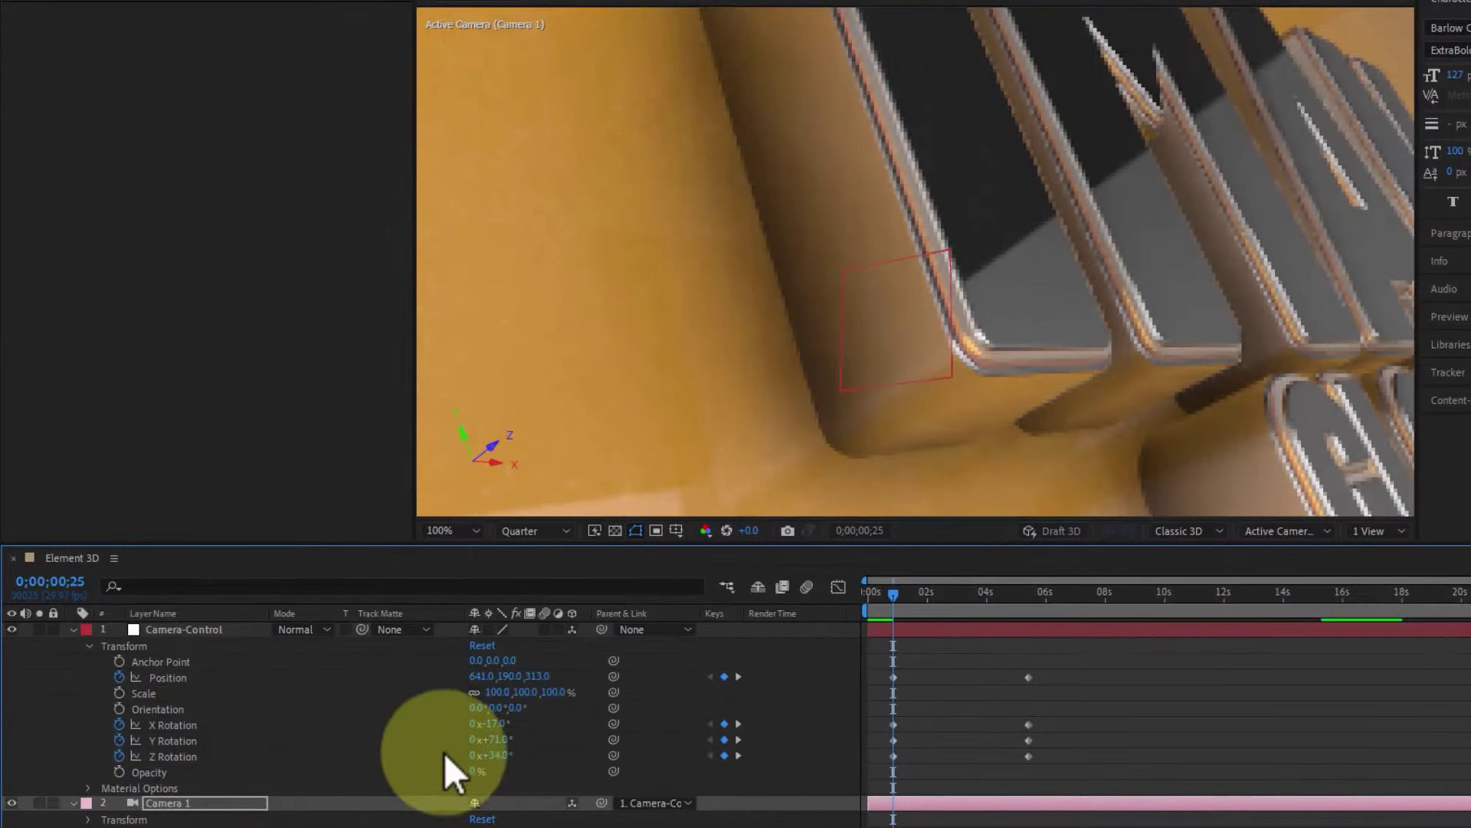
Refine the opening keys to Position 775,144,313 and Y Rotation +84°, then scrub the camera move.
{"action": "left_click_drag", "start_coordinate": [508, 736], "coordinate": [518, 734]}
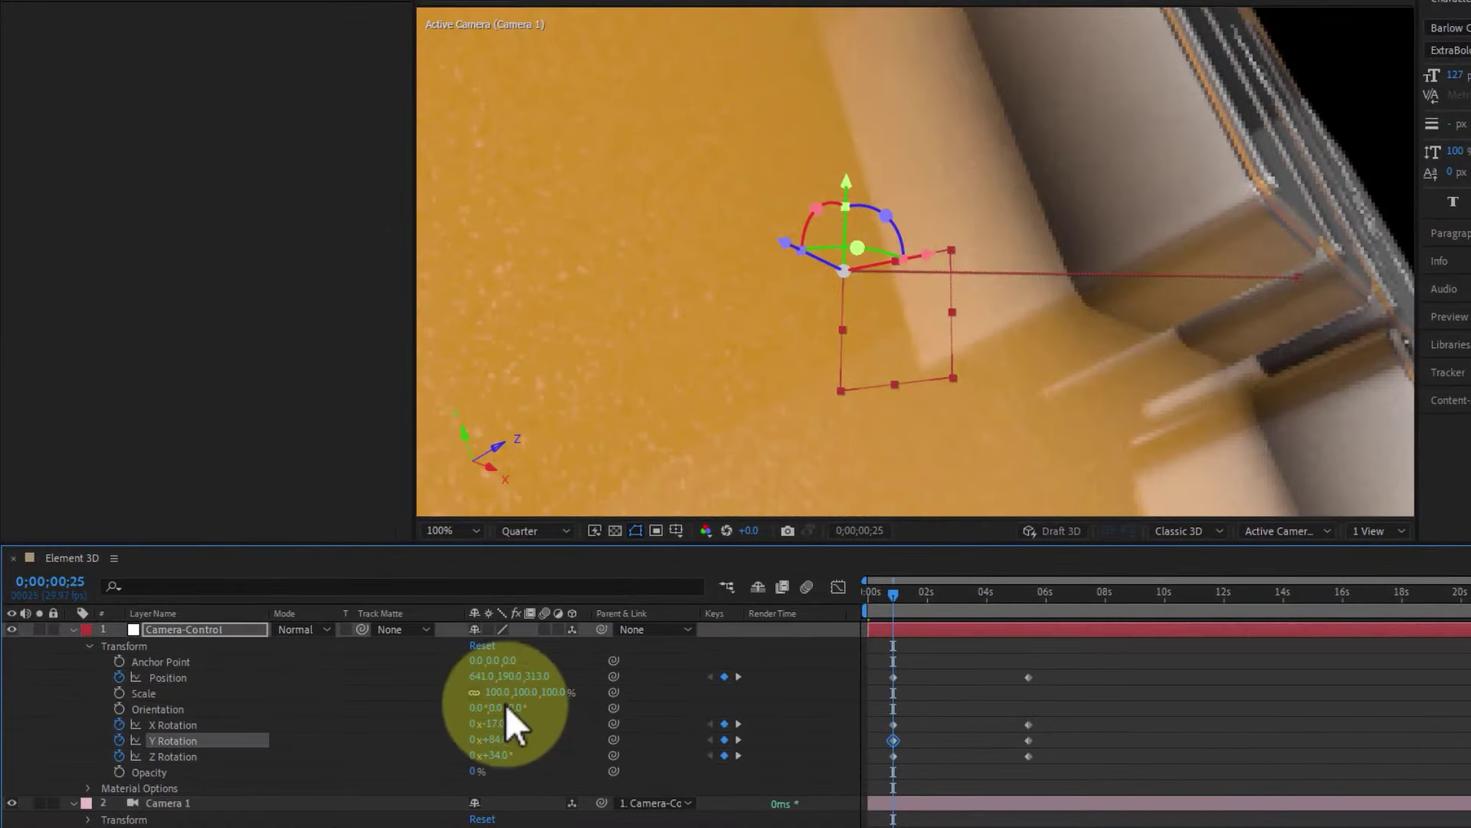
{"action": "mouse_move", "coordinate": [515, 676]}
{"action": "left_mouse_down"}
{"action": "mouse_move", "coordinate": [460, 674]}
{"action": "mouse_move", "coordinate": [621, 690]}
{"action": "mouse_move", "coordinate": [463, 684]}
{"action": "mouse_move", "coordinate": [494, 676]}
{"action": "left_mouse_up"}
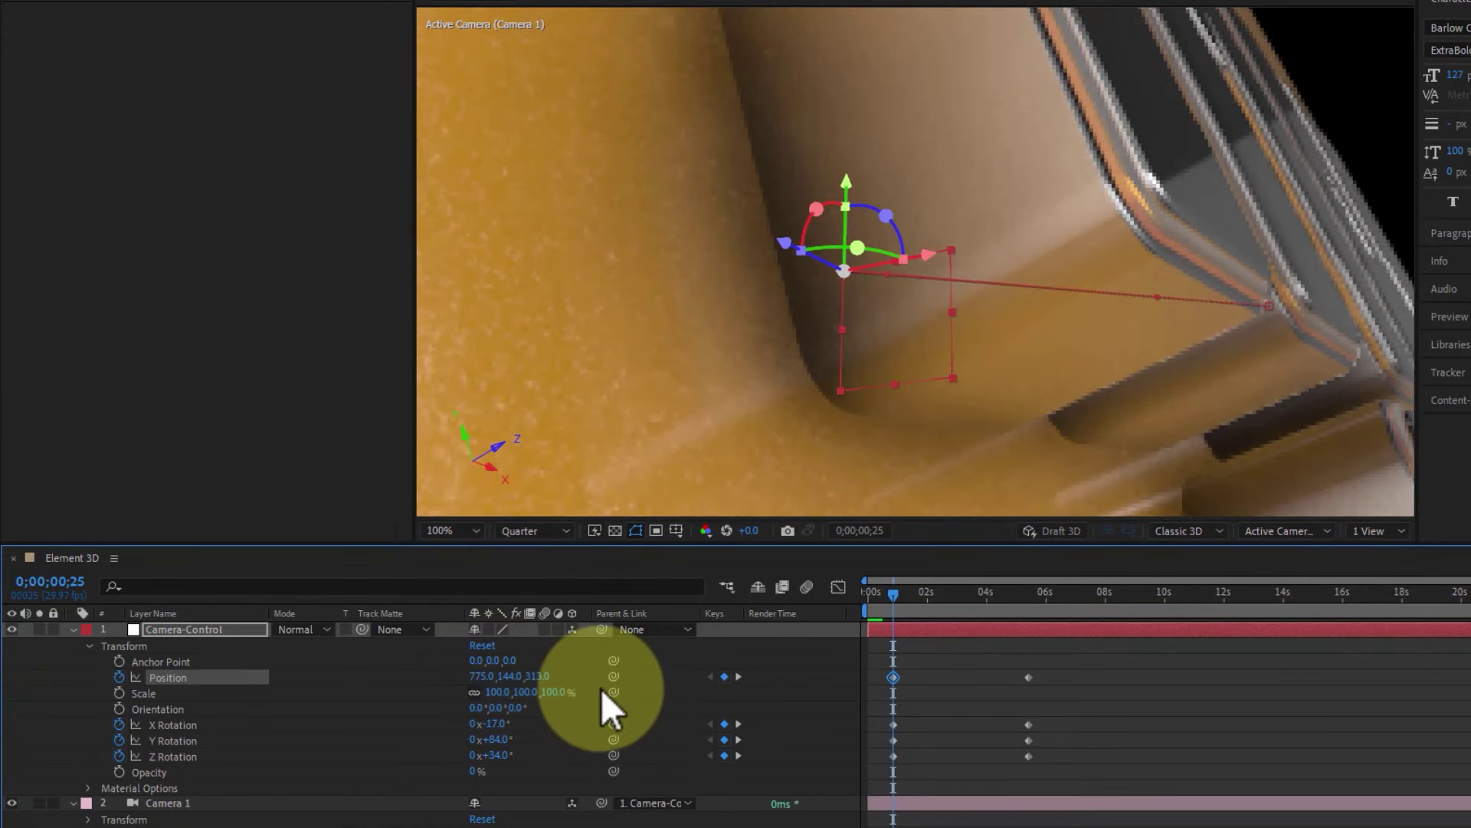
{"action": "mouse_move", "coordinate": [912, 598]}
{"action": "left_mouse_down"}
{"action": "mouse_move", "coordinate": [997, 641]}
{"action": "mouse_move", "coordinate": [918, 711]}
{"action": "left_mouse_up"}
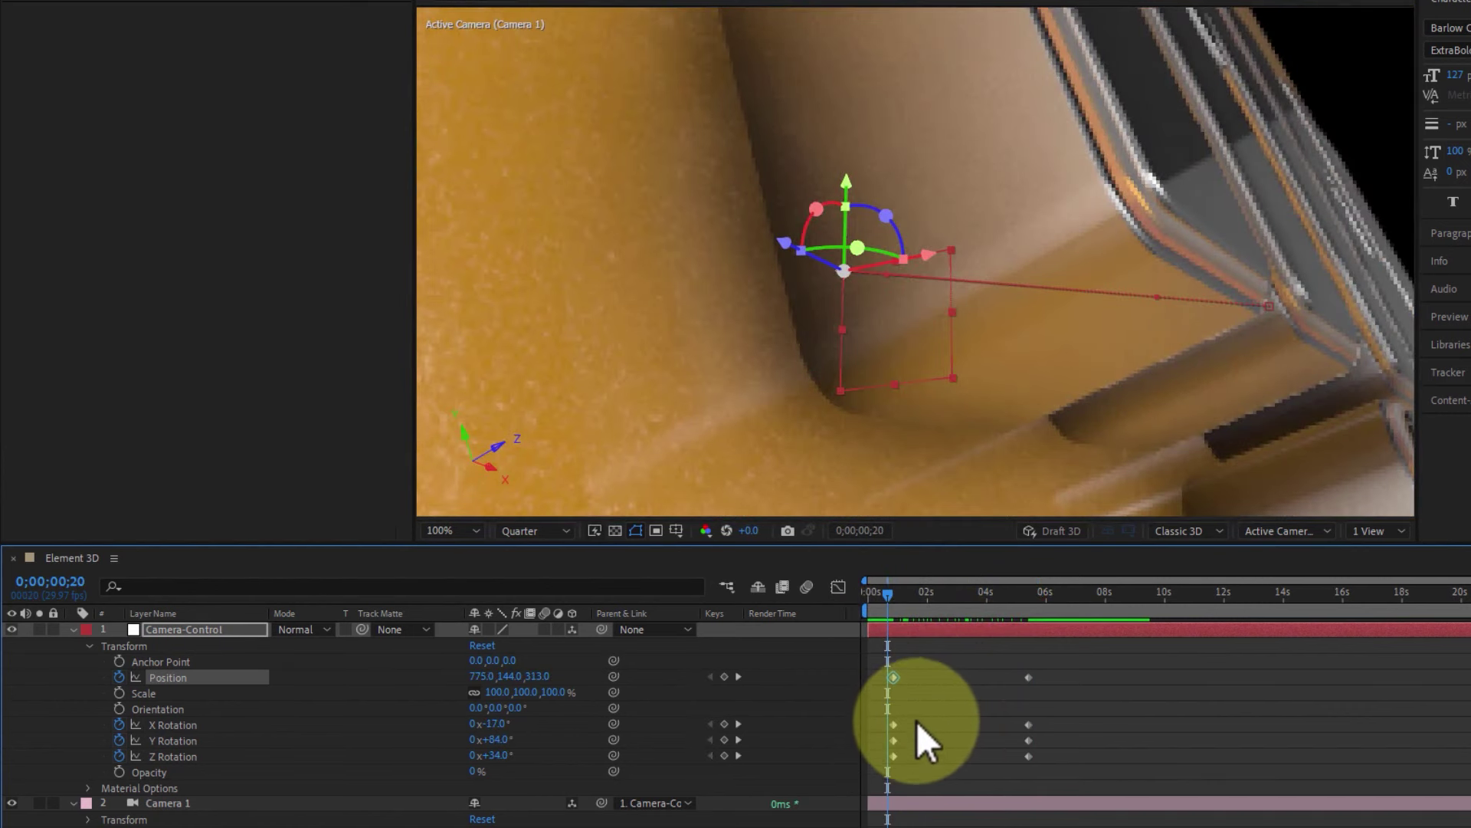
{"action": "left_click_drag", "start_coordinate": [919, 711], "coordinate": [919, 697]}
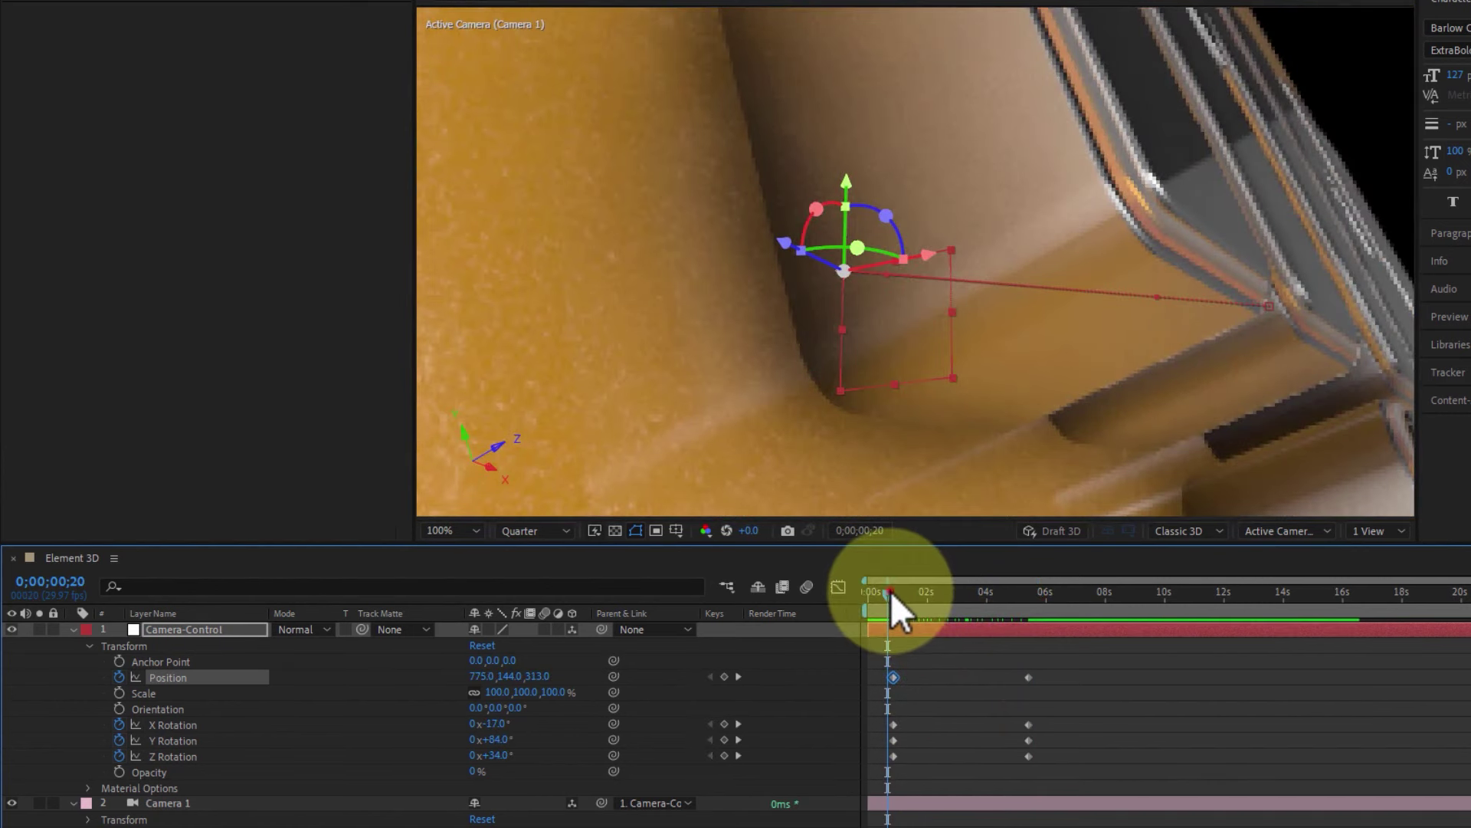
{"action": "left_click", "coordinate": [907, 651]}
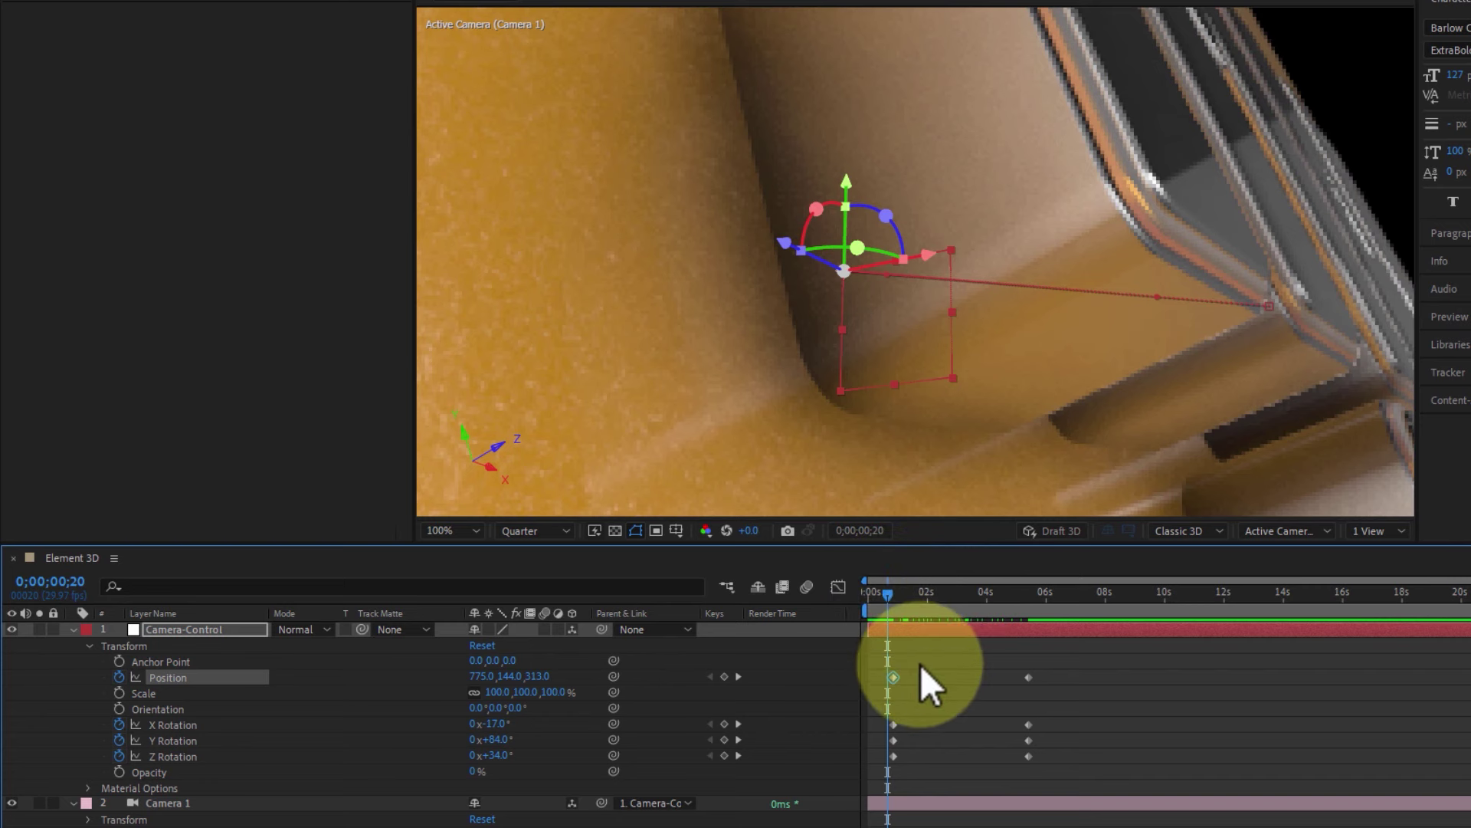
{"action": "left_click", "coordinate": [851, 683]}
{"action": "key", "text": "space"}
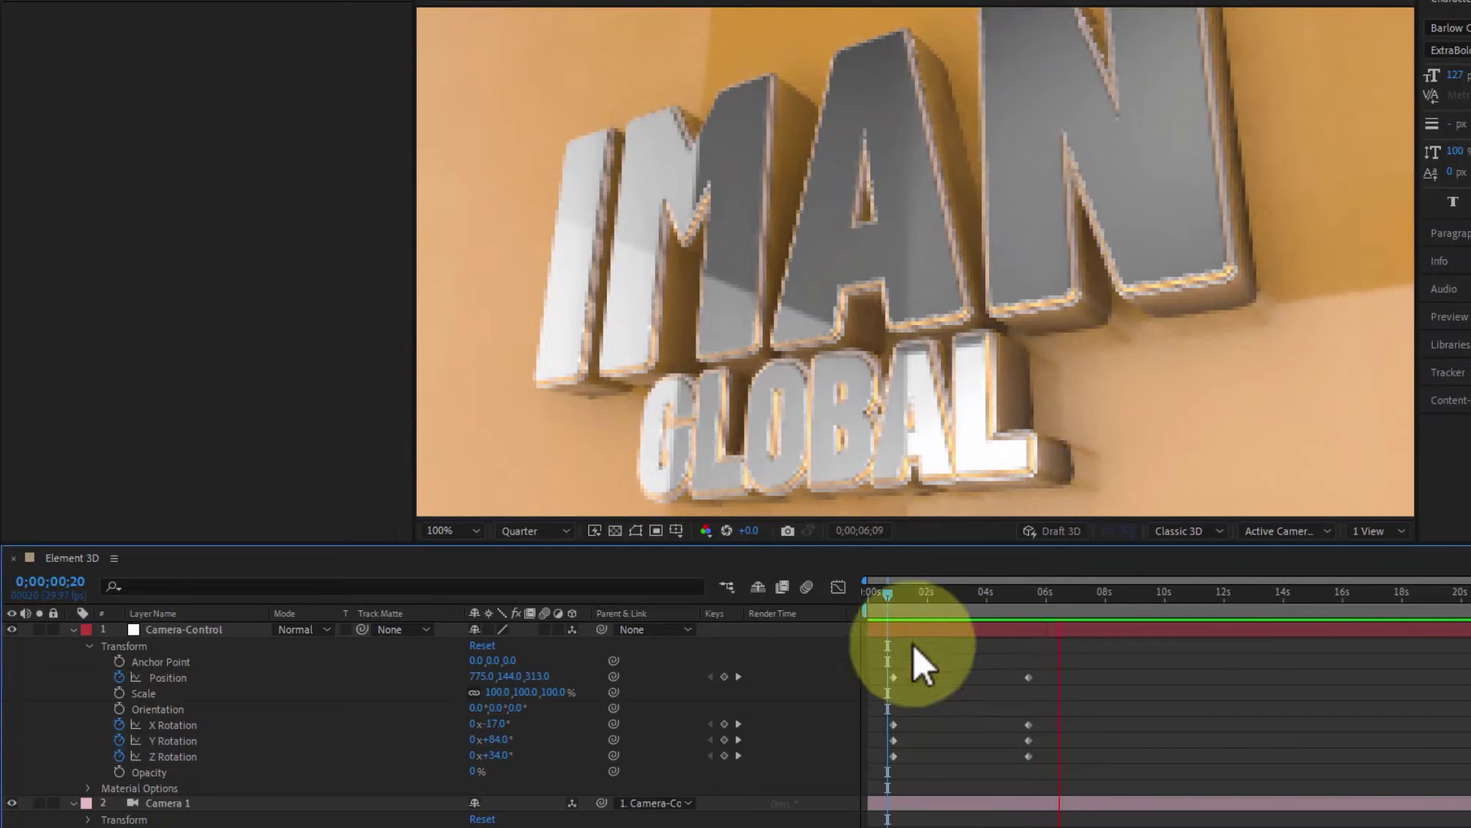
{"action": "left_click", "coordinate": [984, 595]}
{"action": "left_click_drag", "start_coordinate": [985, 596], "coordinate": [1019, 596]}
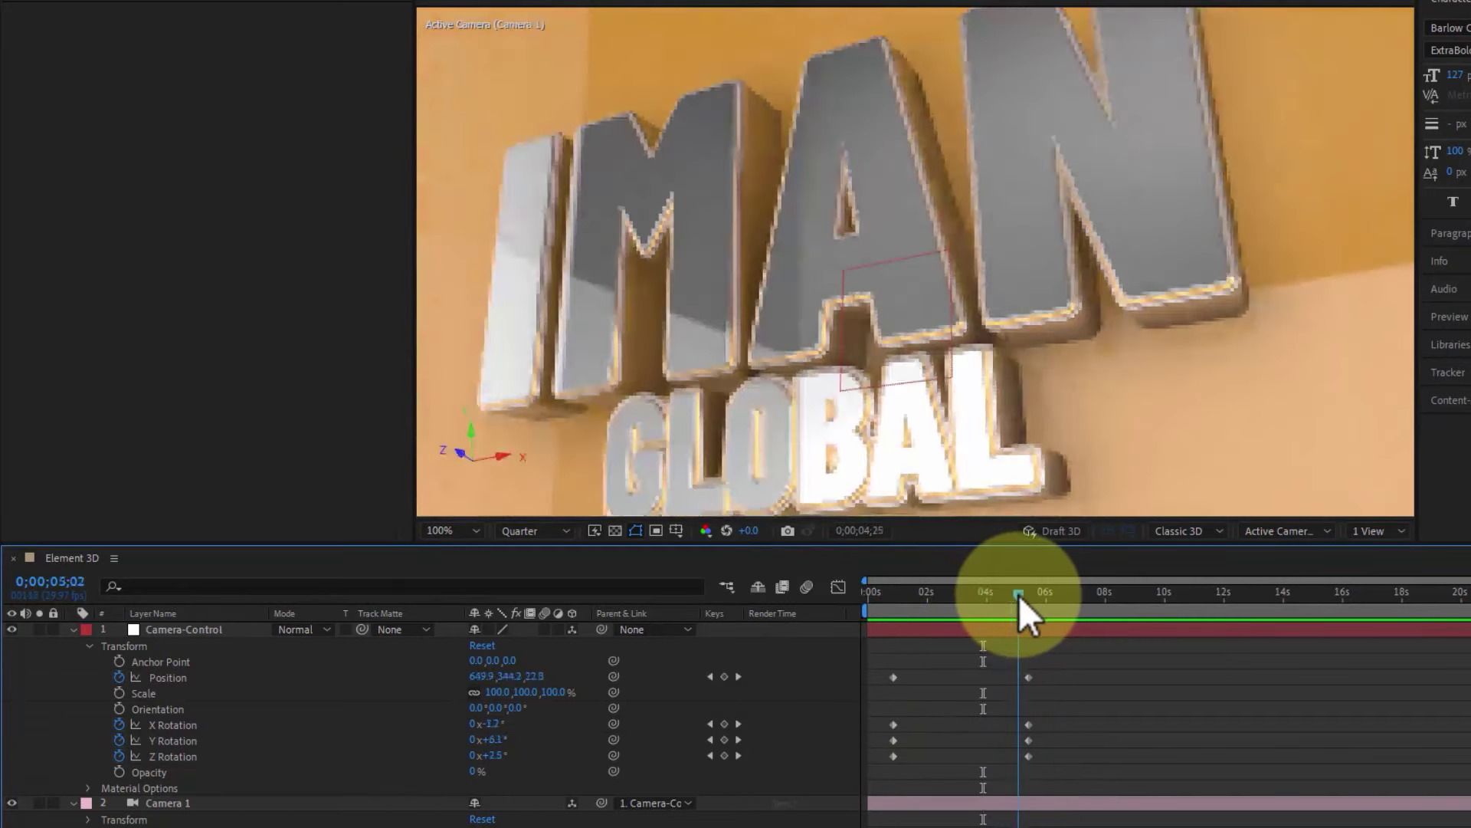
{"action": "left_click", "coordinate": [452, 532]}
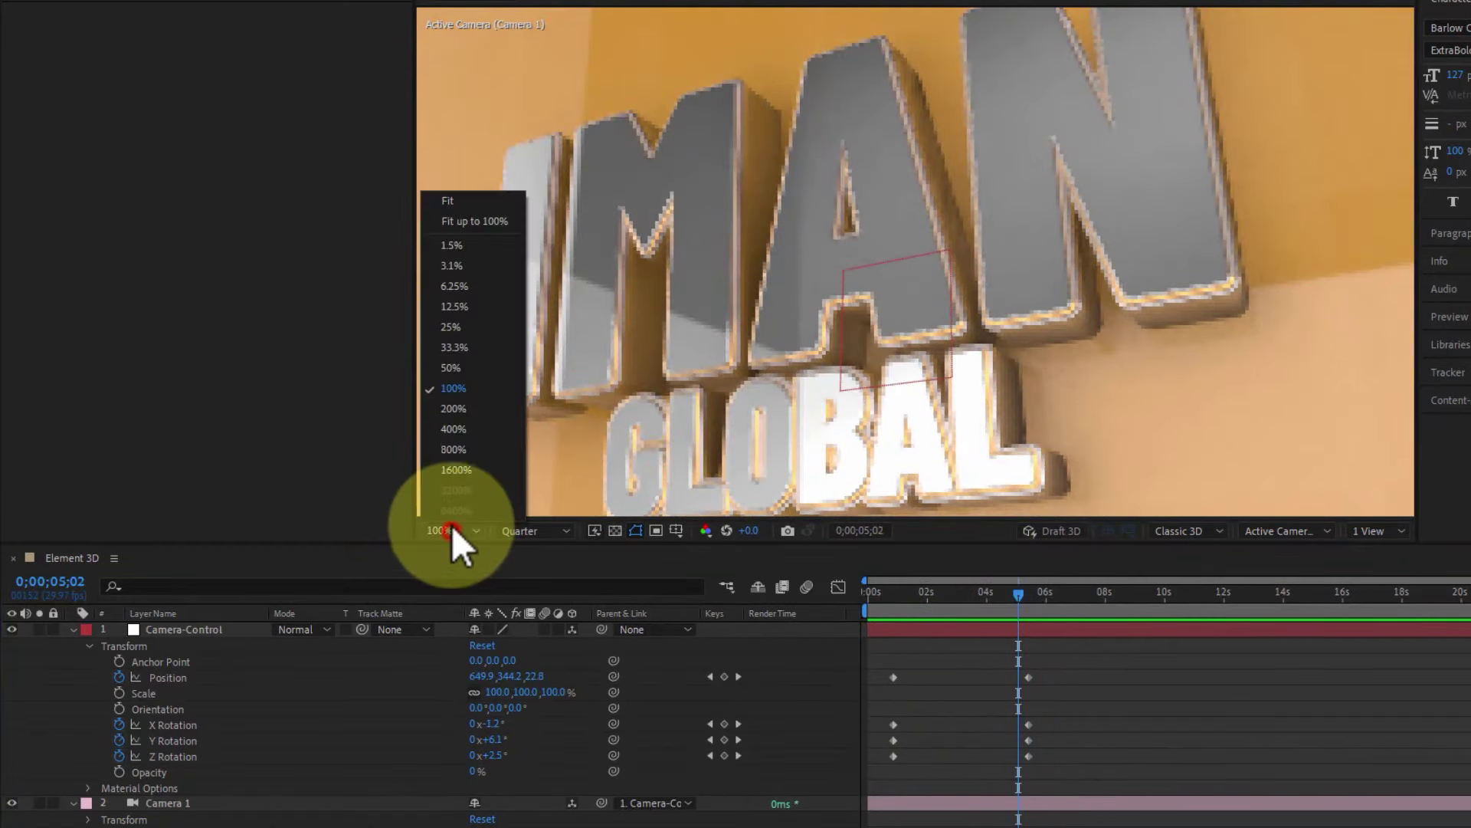
{"action": "left_click", "coordinate": [438, 200]}
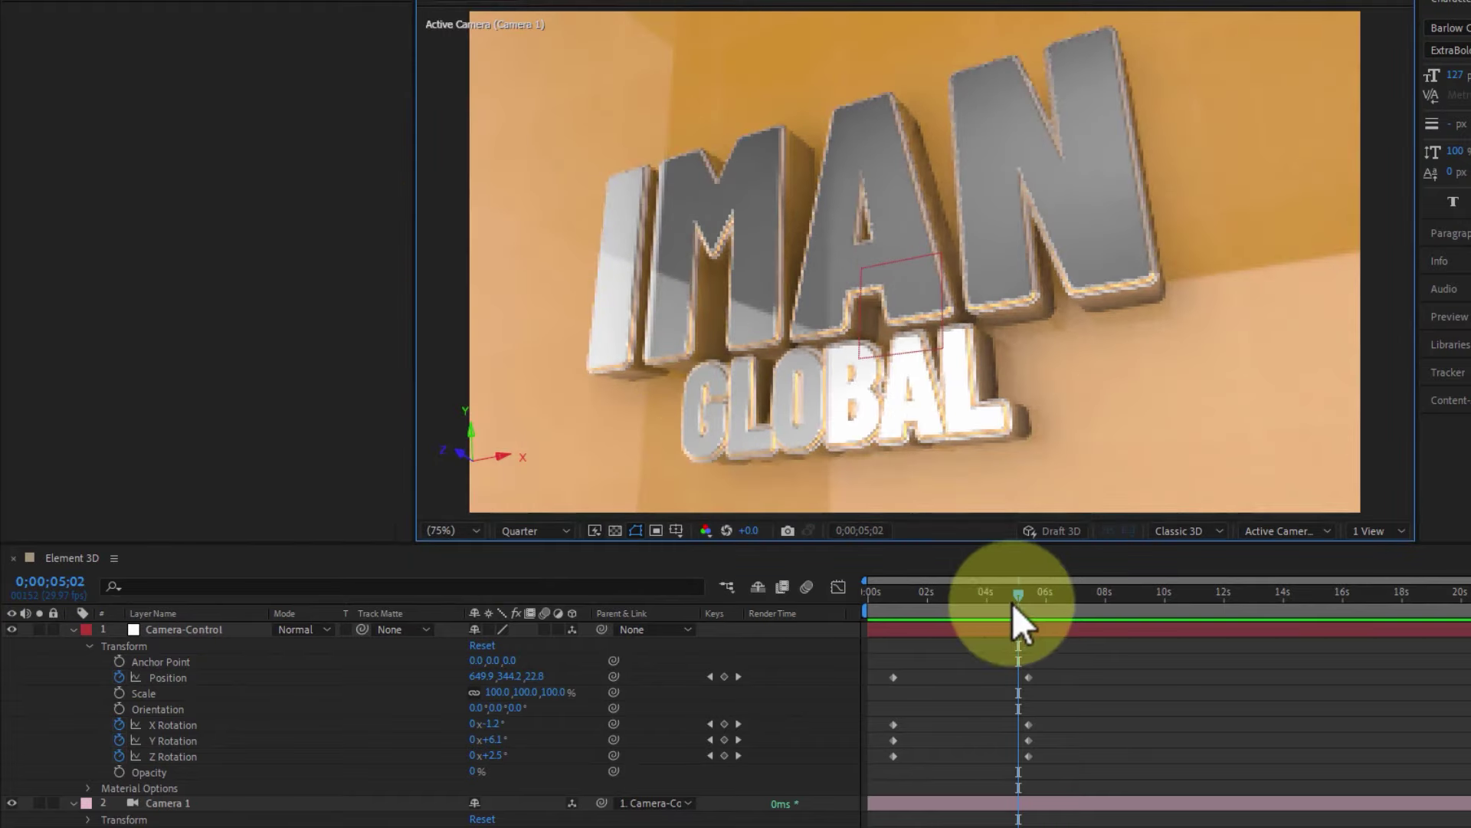
{"action": "left_click", "coordinate": [1034, 592]}
{"action": "left_click_drag", "start_coordinate": [1038, 590], "coordinate": [900, 586]}
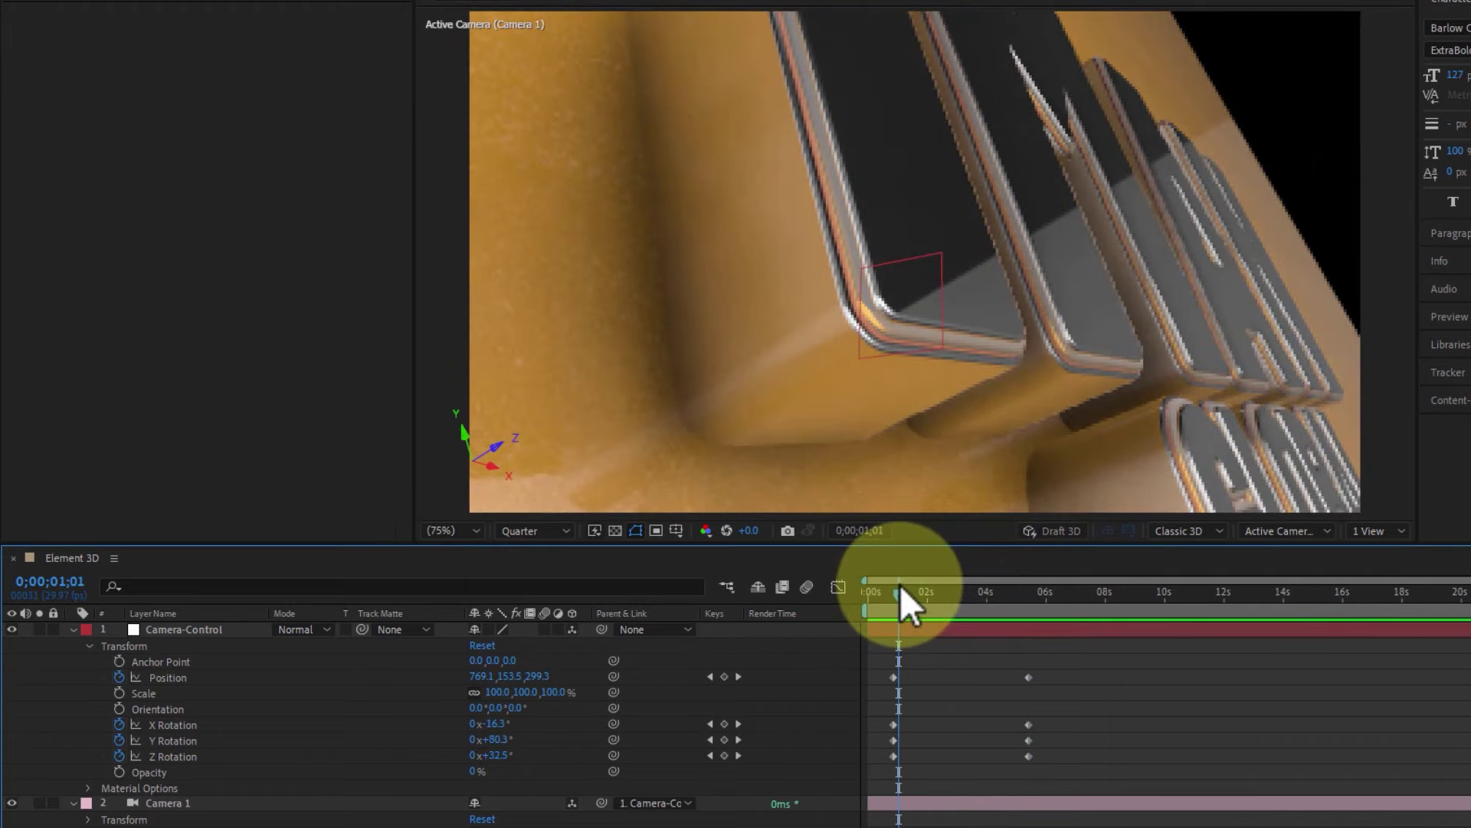
{"action": "key", "text": "space"}
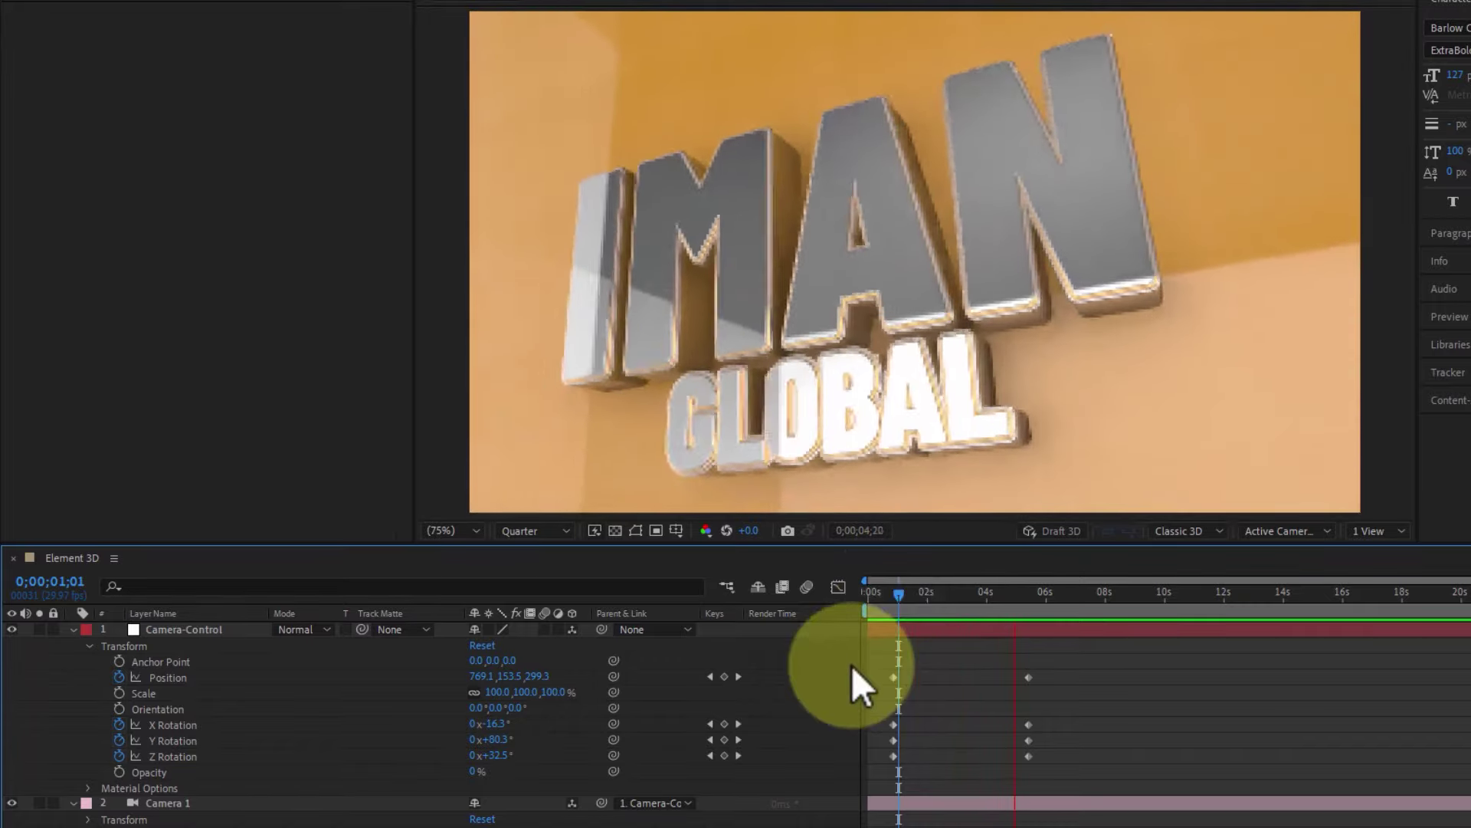
{"action": "left_click", "coordinate": [916, 599]}
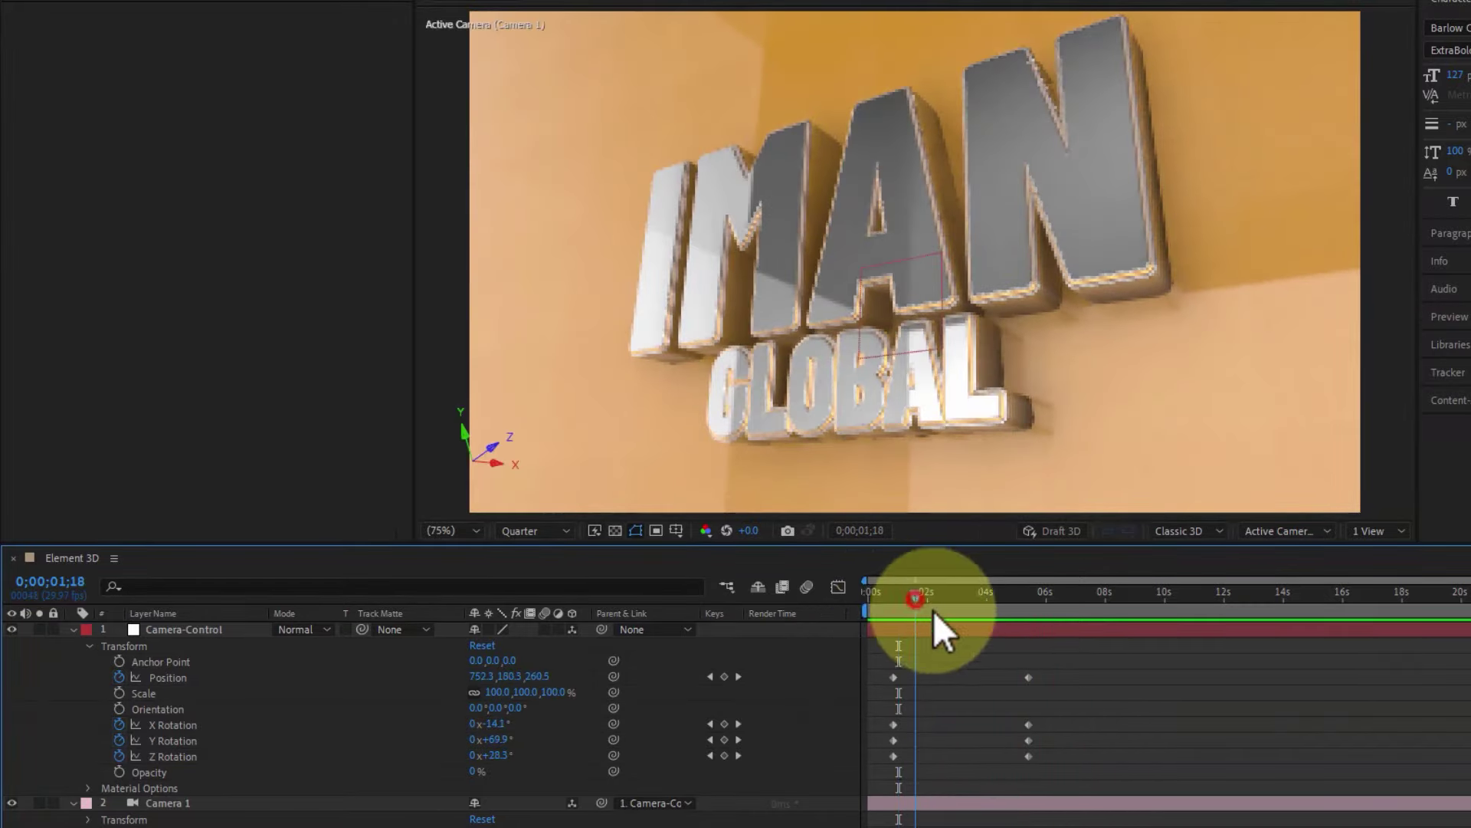
Apply Easy Ease to all the Camera-Control position and rotation keyframes.
{"action": "mouse_move", "coordinate": [1068, 663]}
{"action": "left_mouse_down"}
{"action": "mouse_move", "coordinate": [895, 742]}
{"action": "mouse_move", "coordinate": [820, 751]}
{"action": "left_mouse_up"}
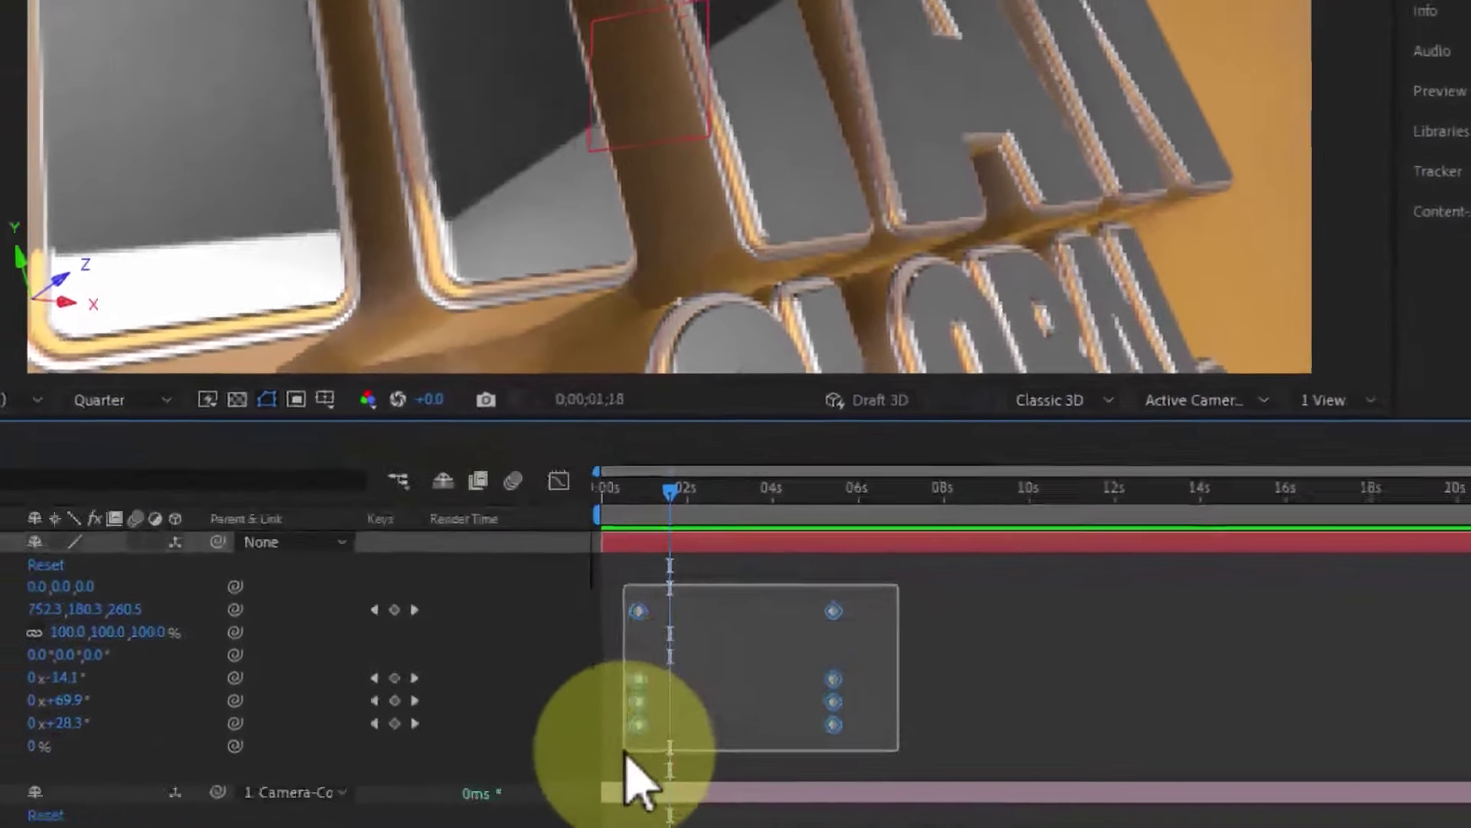
{"action": "right_click", "coordinate": [761, 585]}
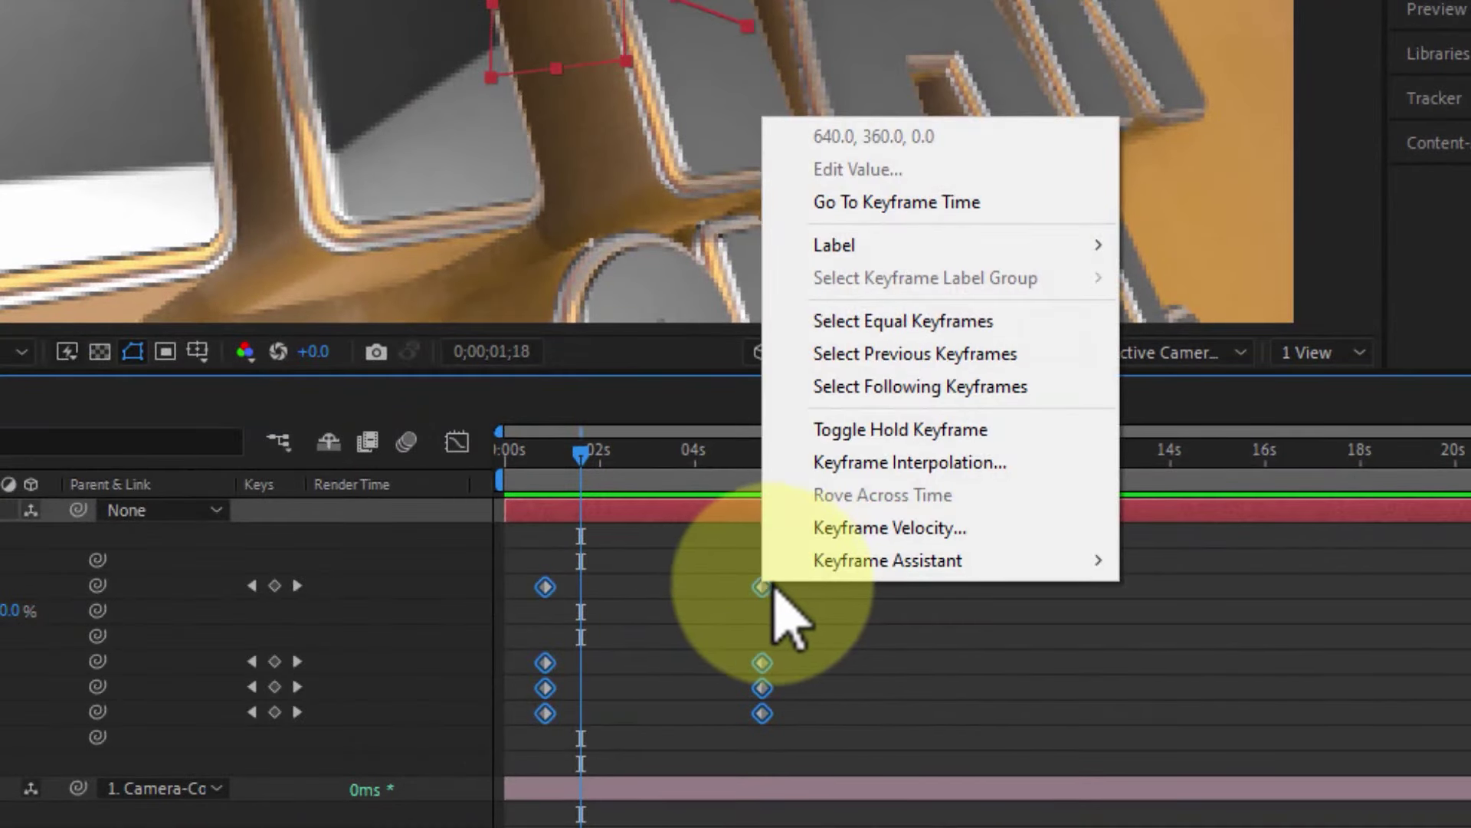
{"action": "mouse_move", "coordinate": [941, 566]}
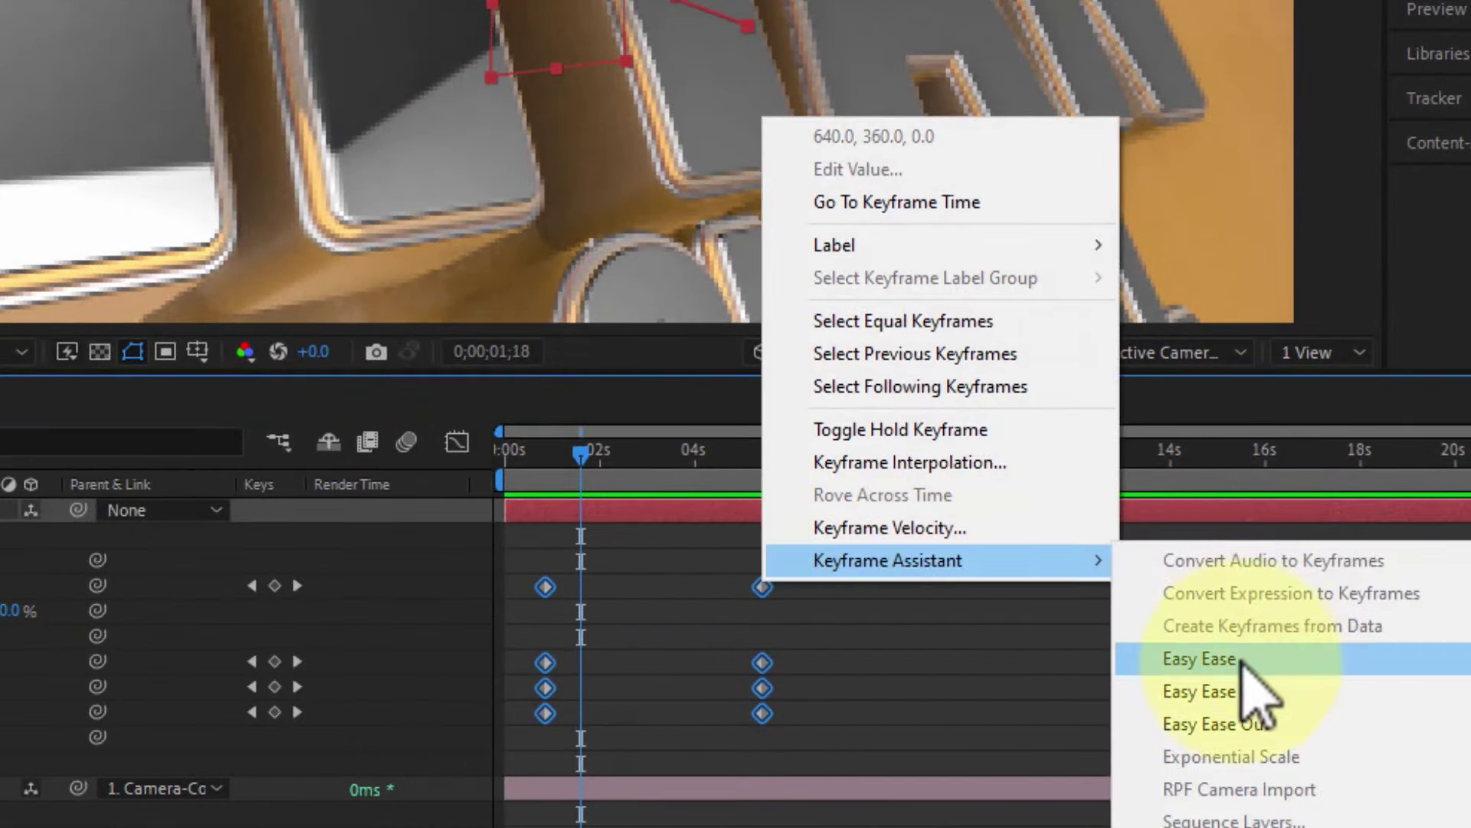
{"action": "left_click", "coordinate": [1270, 656]}
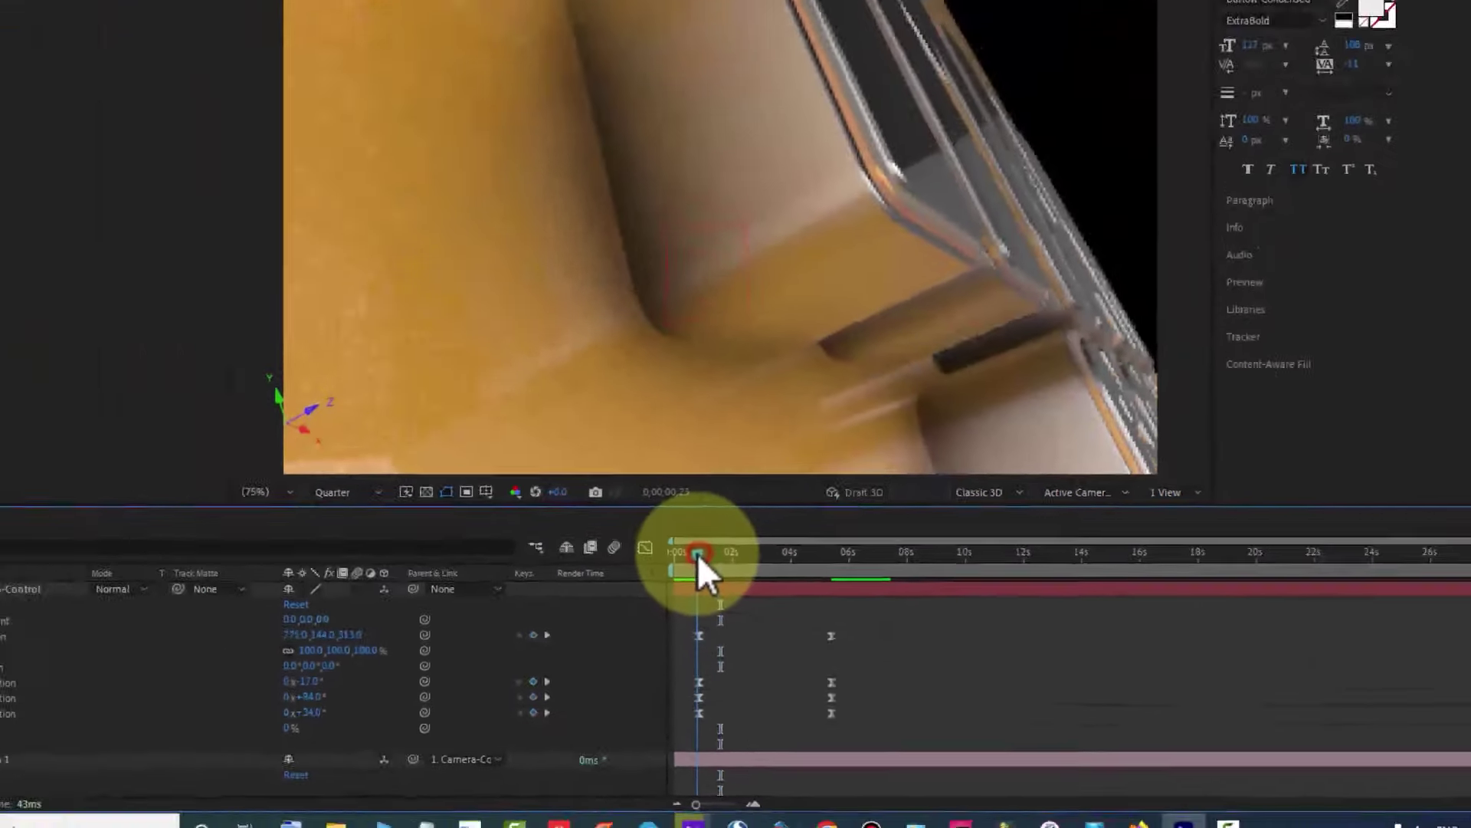
Preview the eased camera move, then return to the first keyframe at 0;00;00;25.
{"action": "left_click", "coordinate": [731, 578]}
{"action": "left_click", "coordinate": [731, 578]}
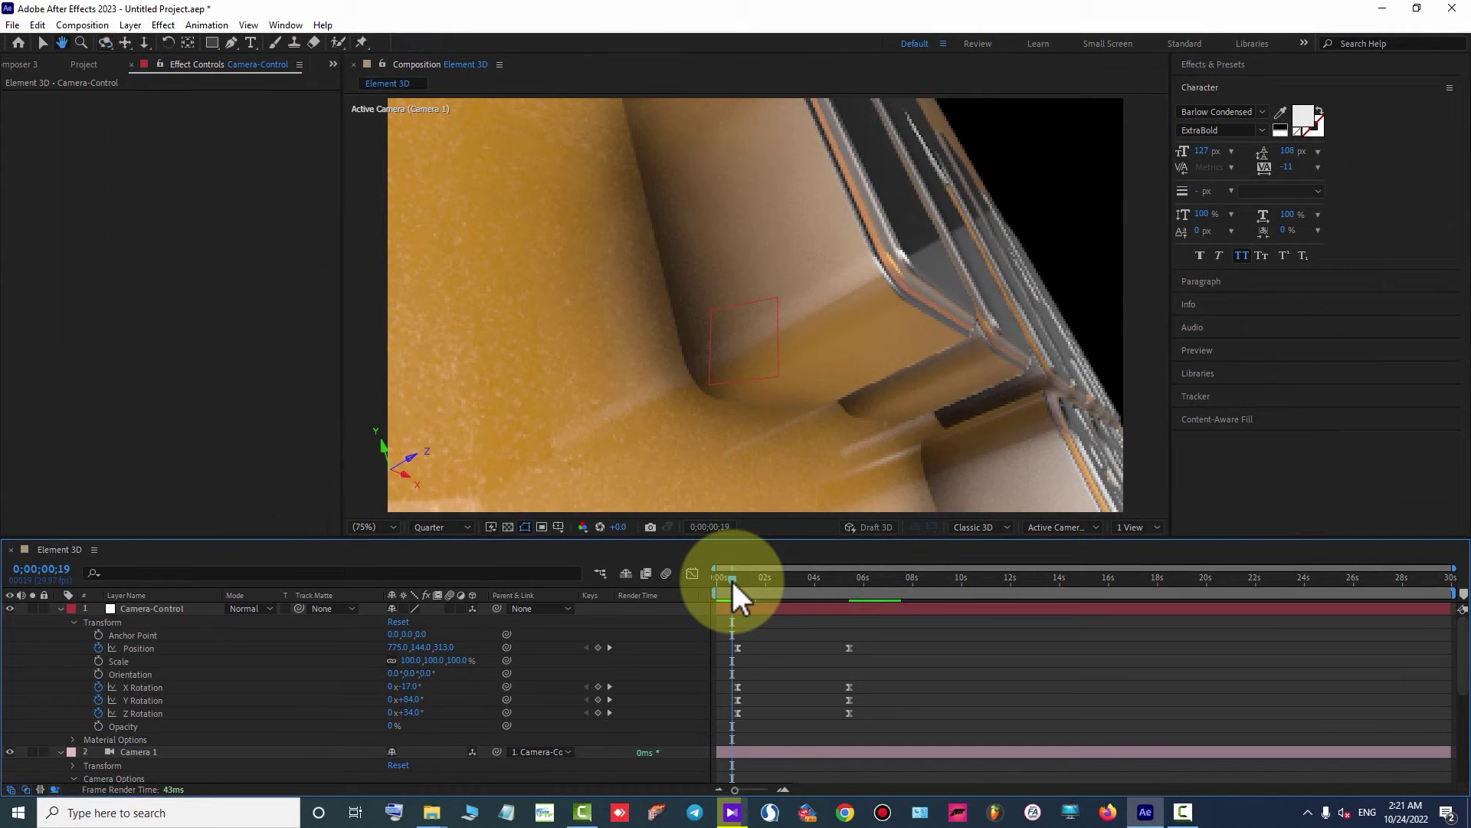
{"action": "key", "text": "space"}
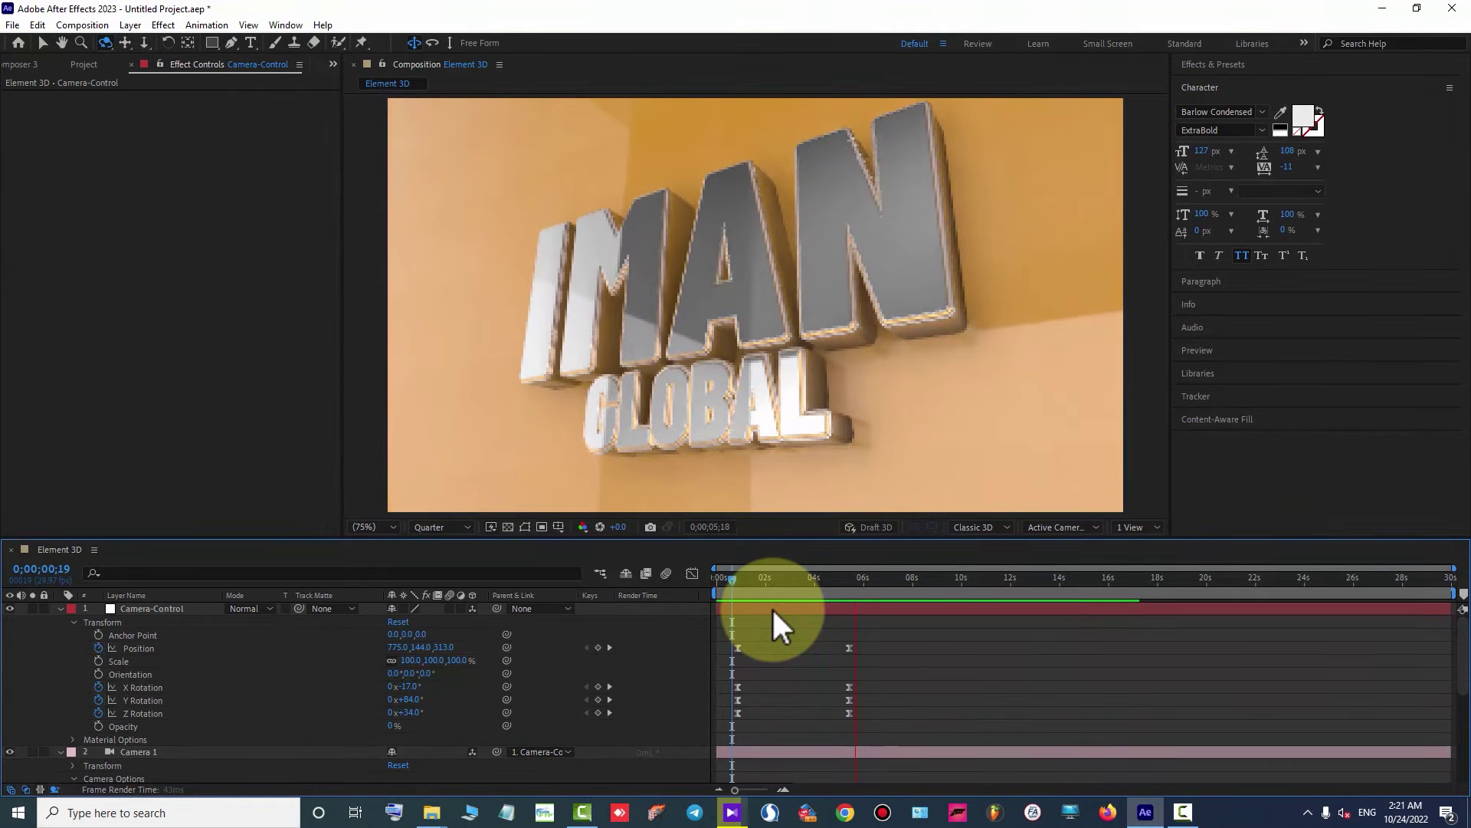
{"action": "left_click", "coordinate": [773, 578]}
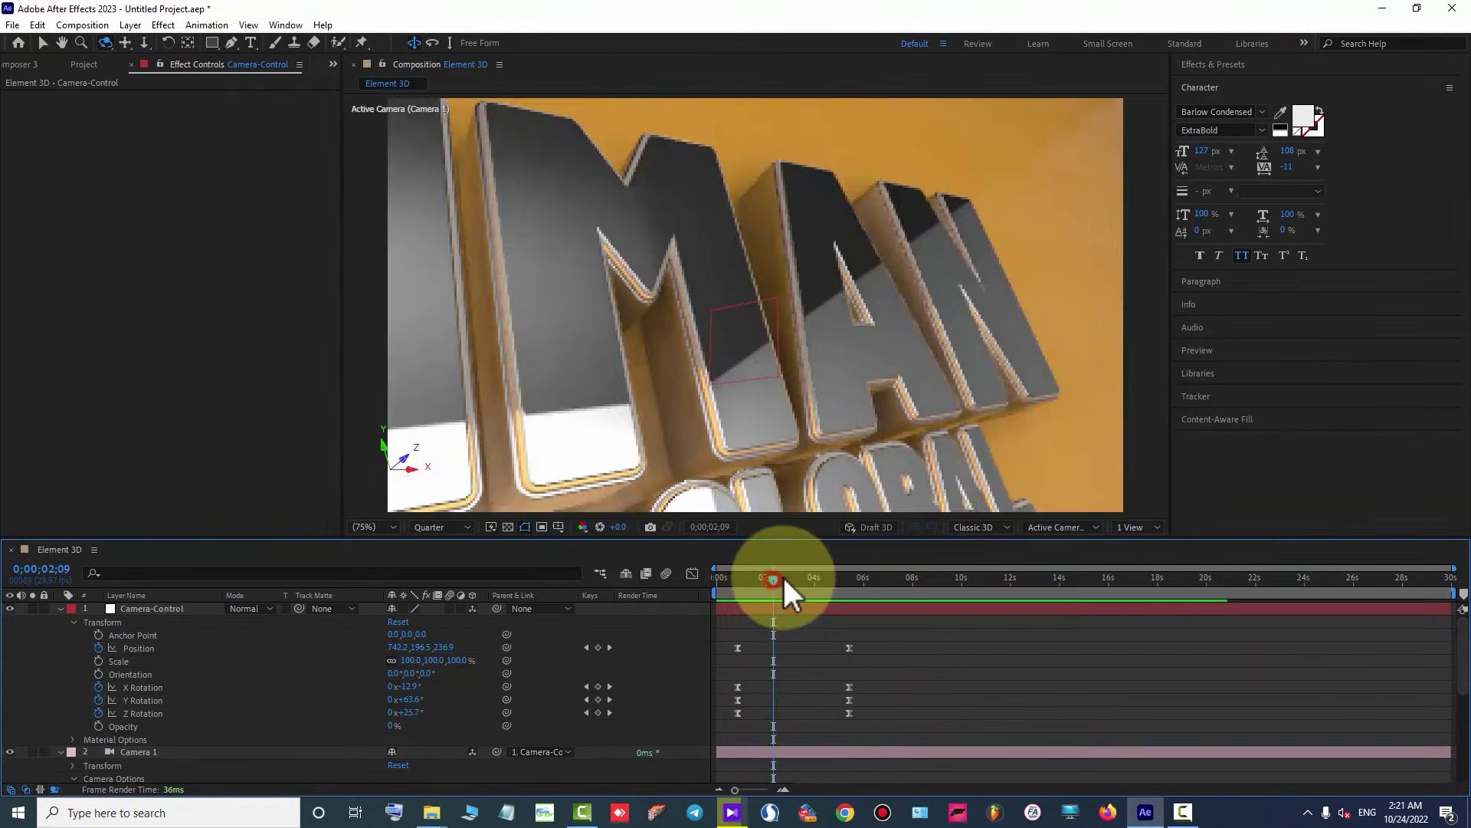
{"action": "left_click_drag", "start_coordinate": [783, 580], "coordinate": [828, 581]}
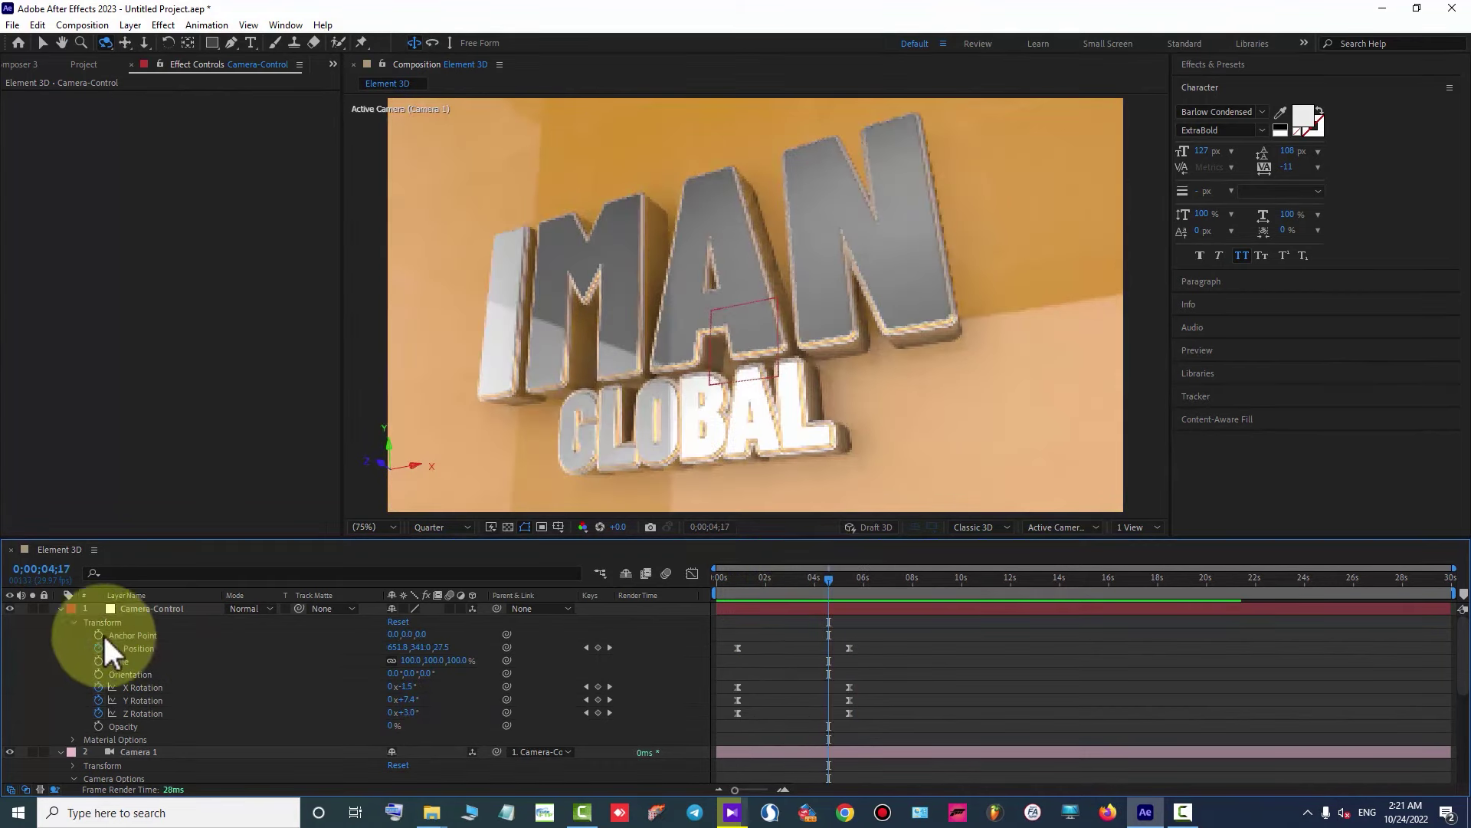
{"action": "left_click", "coordinate": [587, 648]}
Switch Depth of Field on for Camera 1.
{"action": "scroll", "coordinate": [296, 670], "scroll_direction": "down", "scroll_amount": 5}
{"action": "scroll", "coordinate": [297, 669], "scroll_direction": "up", "scroll_amount": 1}
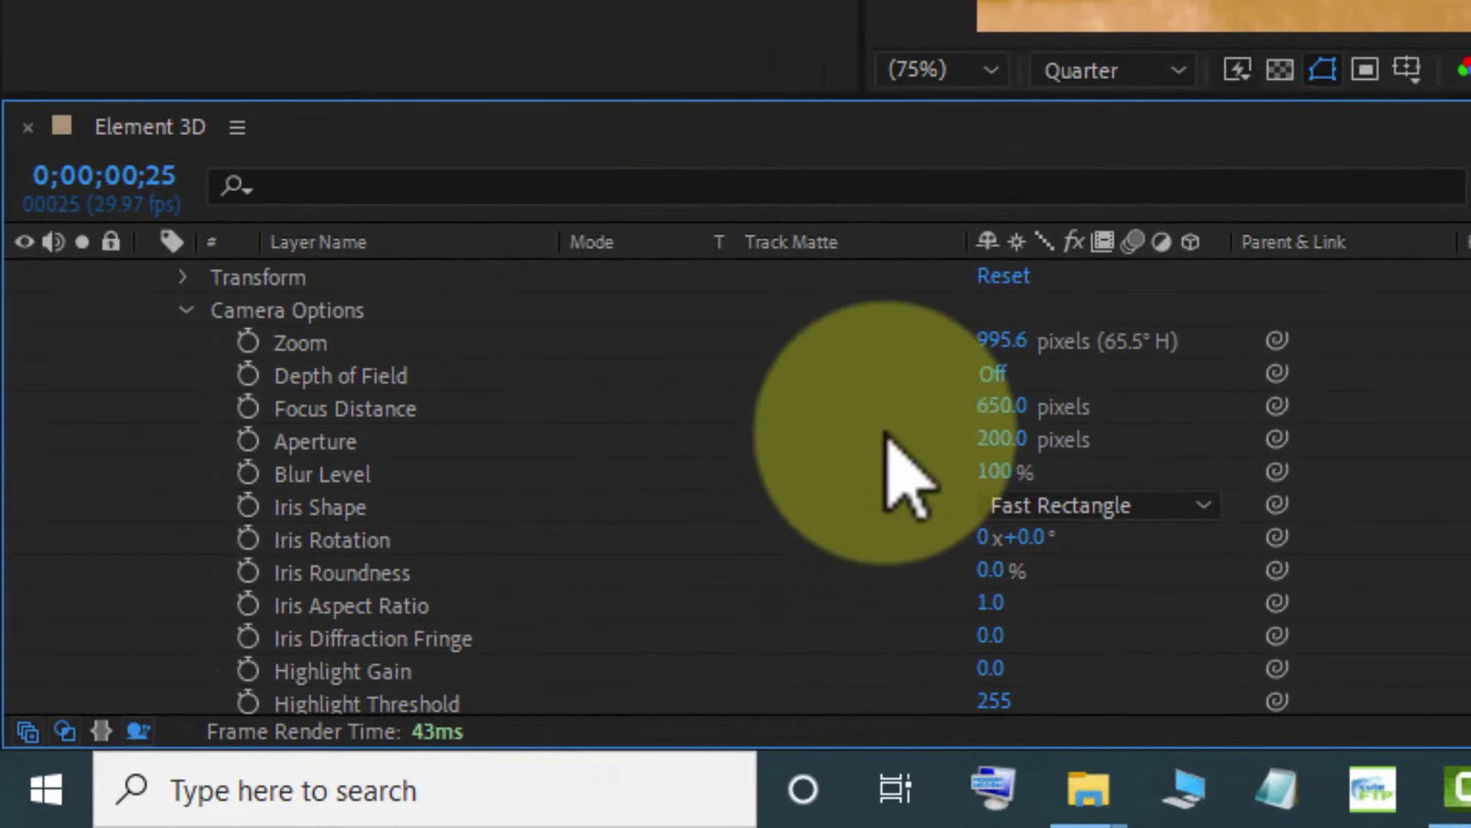
{"action": "left_click", "coordinate": [361, 407]}
{"action": "left_click", "coordinate": [352, 376]}
{"action": "left_click", "coordinate": [989, 375]}
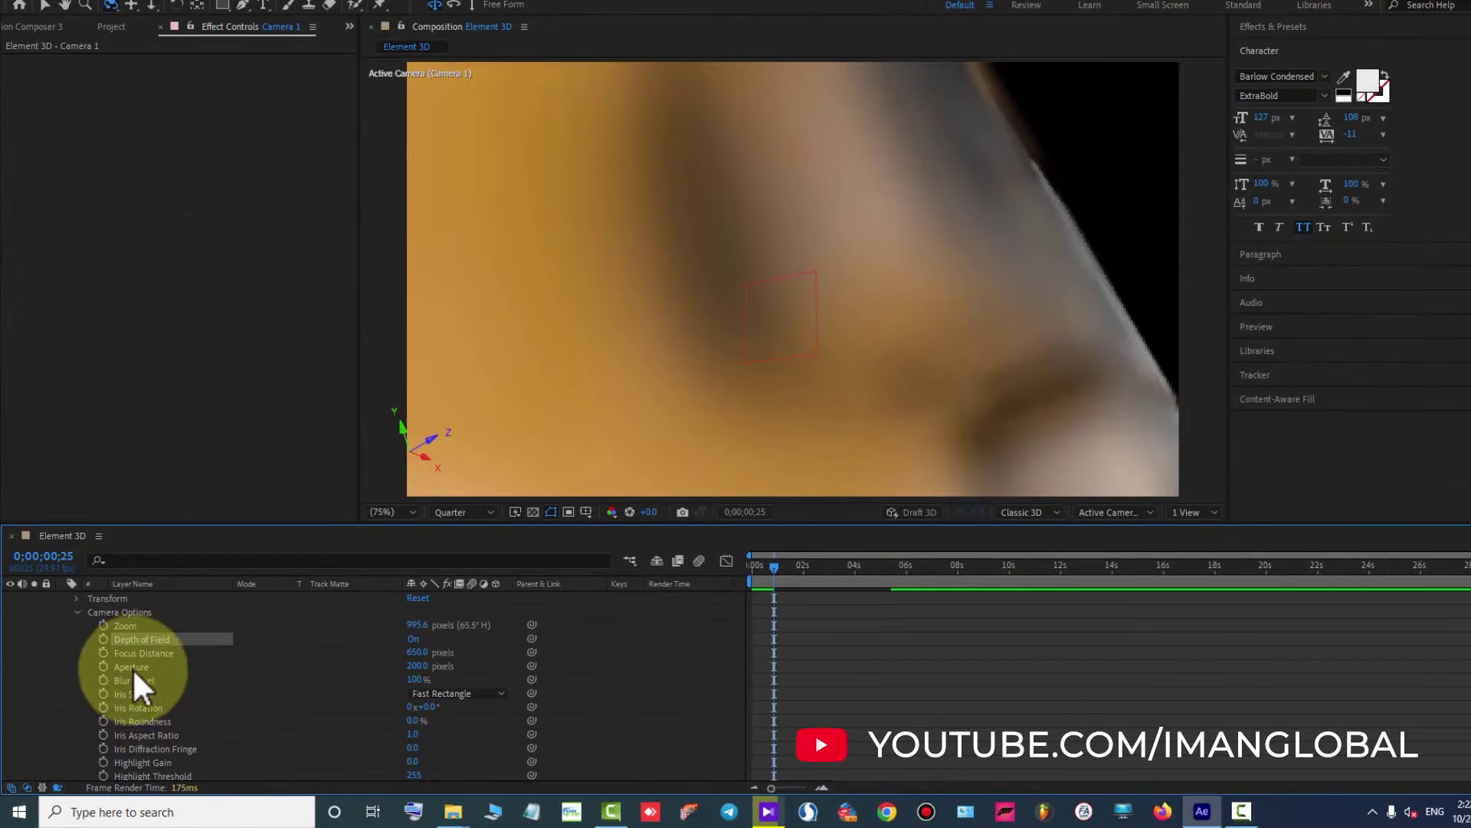
Keyframe Focus Distance at 0;00;00;25 and 0;00;05;12, then return to the first keyframe.
{"action": "left_click", "coordinate": [105, 669]}
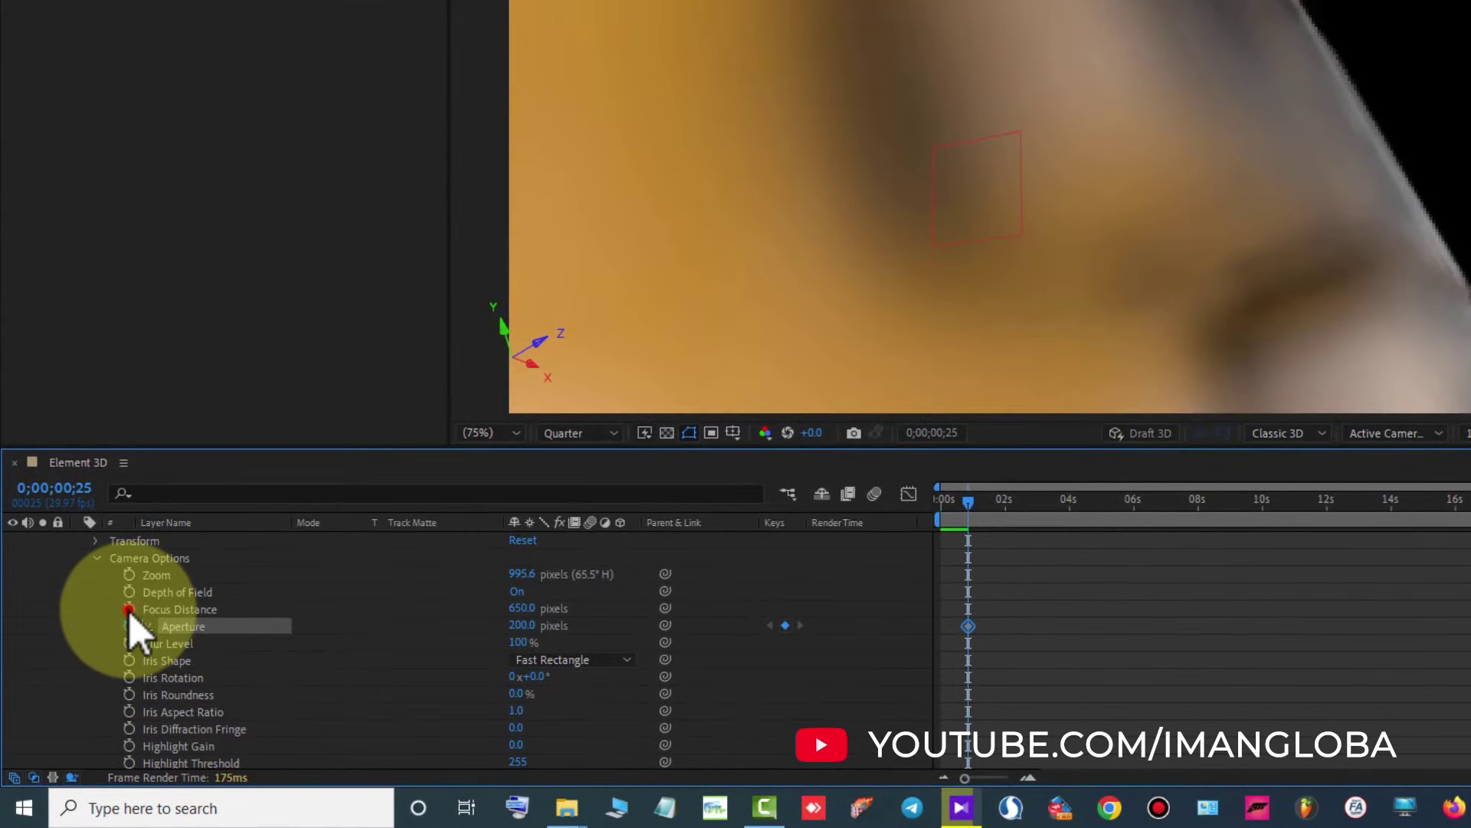
{"action": "left_click", "coordinate": [129, 609]}
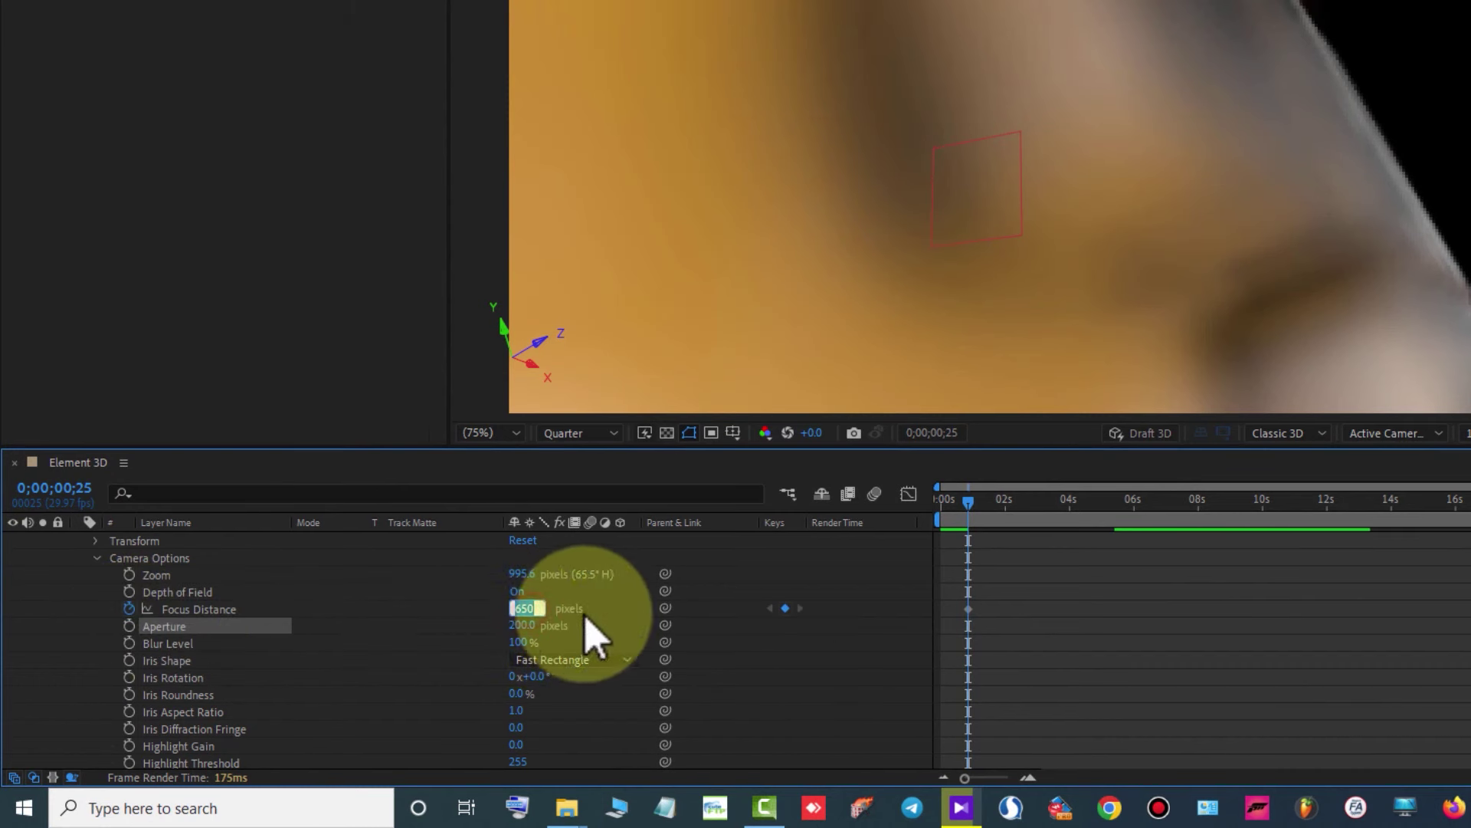
{"action": "scroll", "coordinate": [766, 622], "scroll_direction": "up", "scroll_amount": 5}
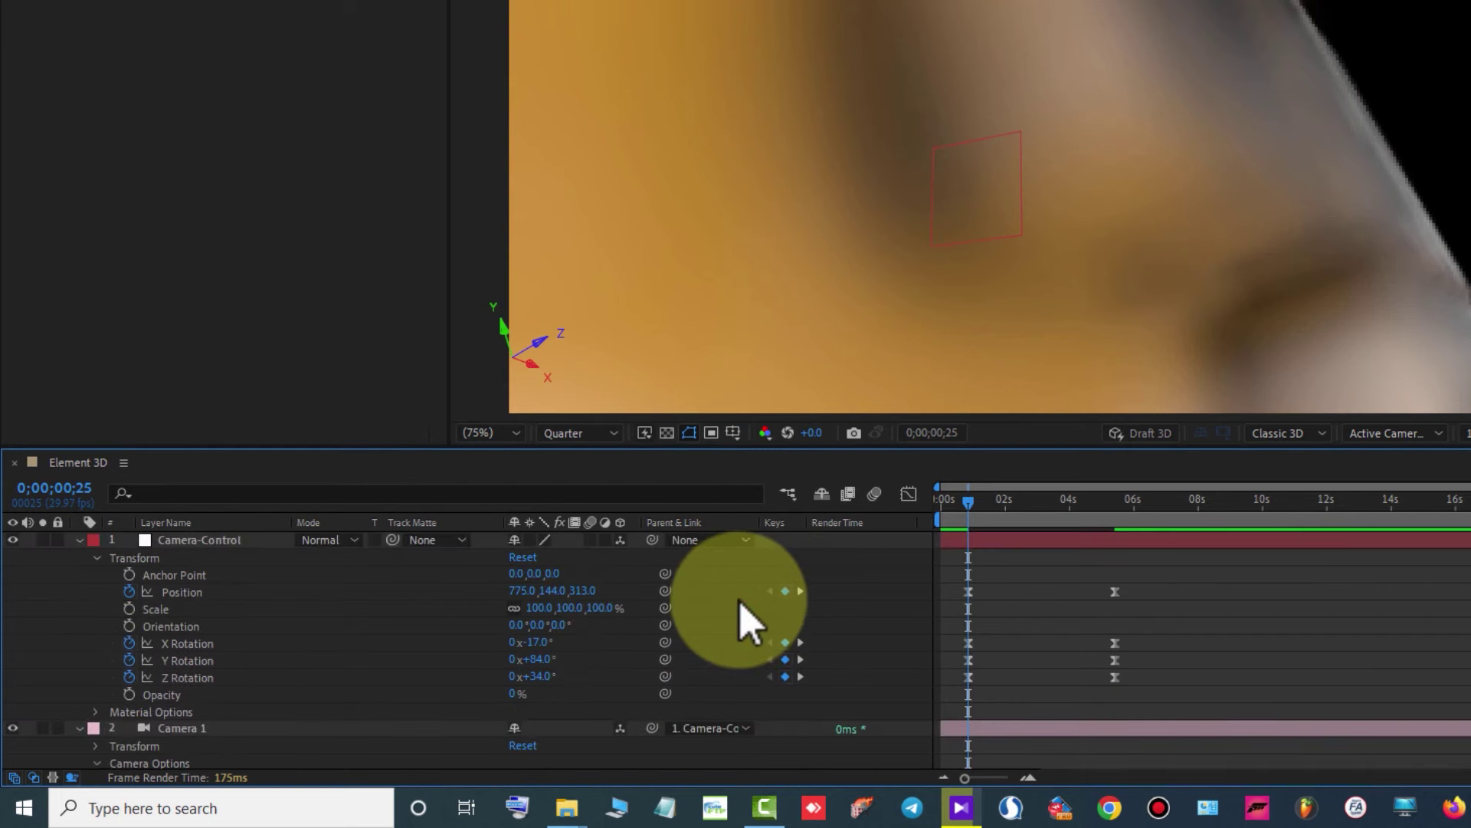
{"action": "left_click", "coordinate": [800, 591]}
{"action": "scroll", "coordinate": [859, 644], "scroll_direction": "down", "scroll_amount": 2}
{"action": "scroll", "coordinate": [859, 644], "scroll_direction": "down", "scroll_amount": 3}
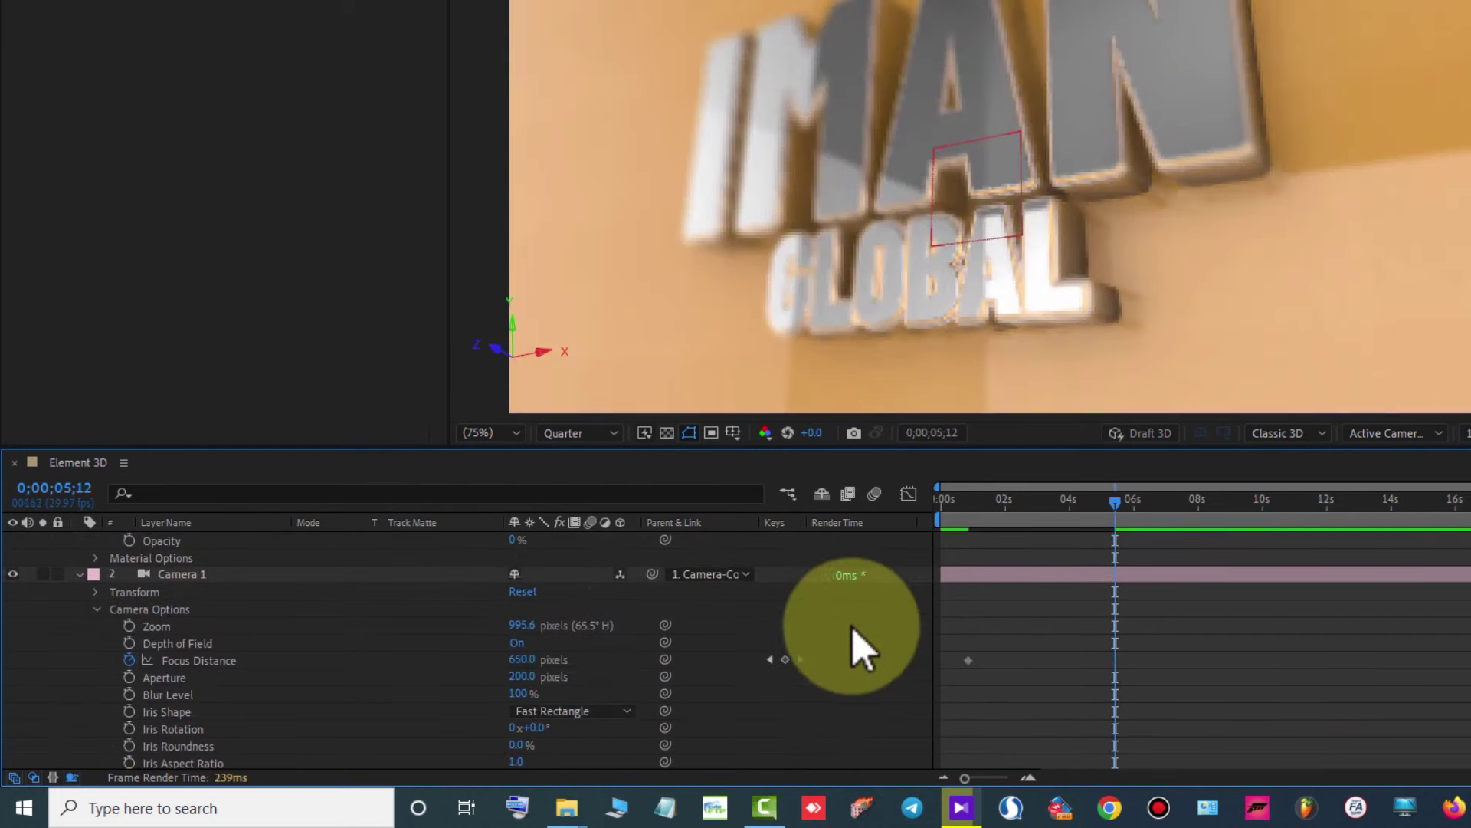
{"action": "left_click", "coordinate": [230, 662]}
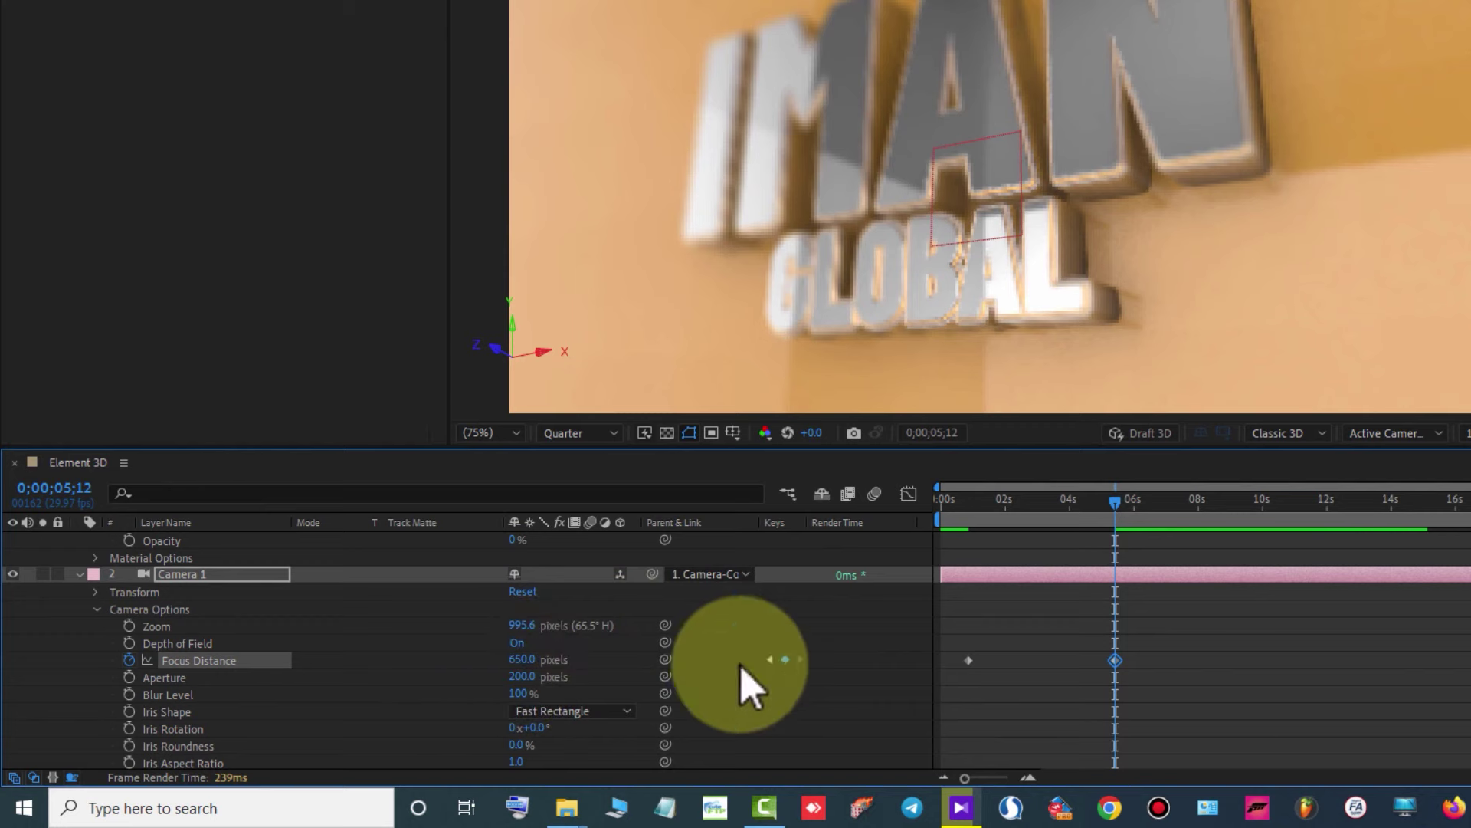
{"action": "left_click", "coordinate": [768, 659]}
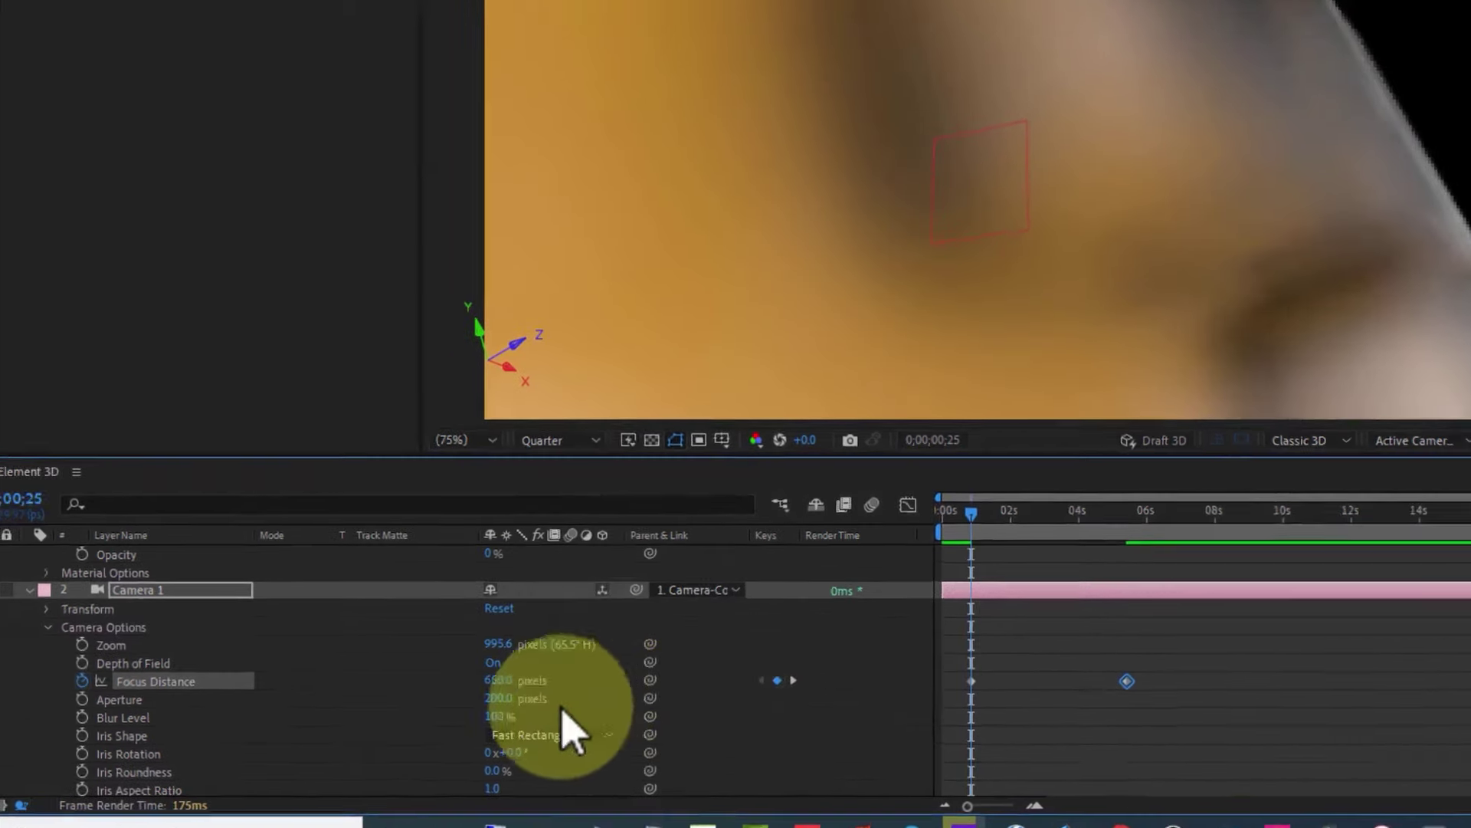
Lower the opening Focus Distance at 0;00;00;25 to 140 pixels, trying 100 and 175 first.
{"action": "left_click", "coordinate": [465, 713]}
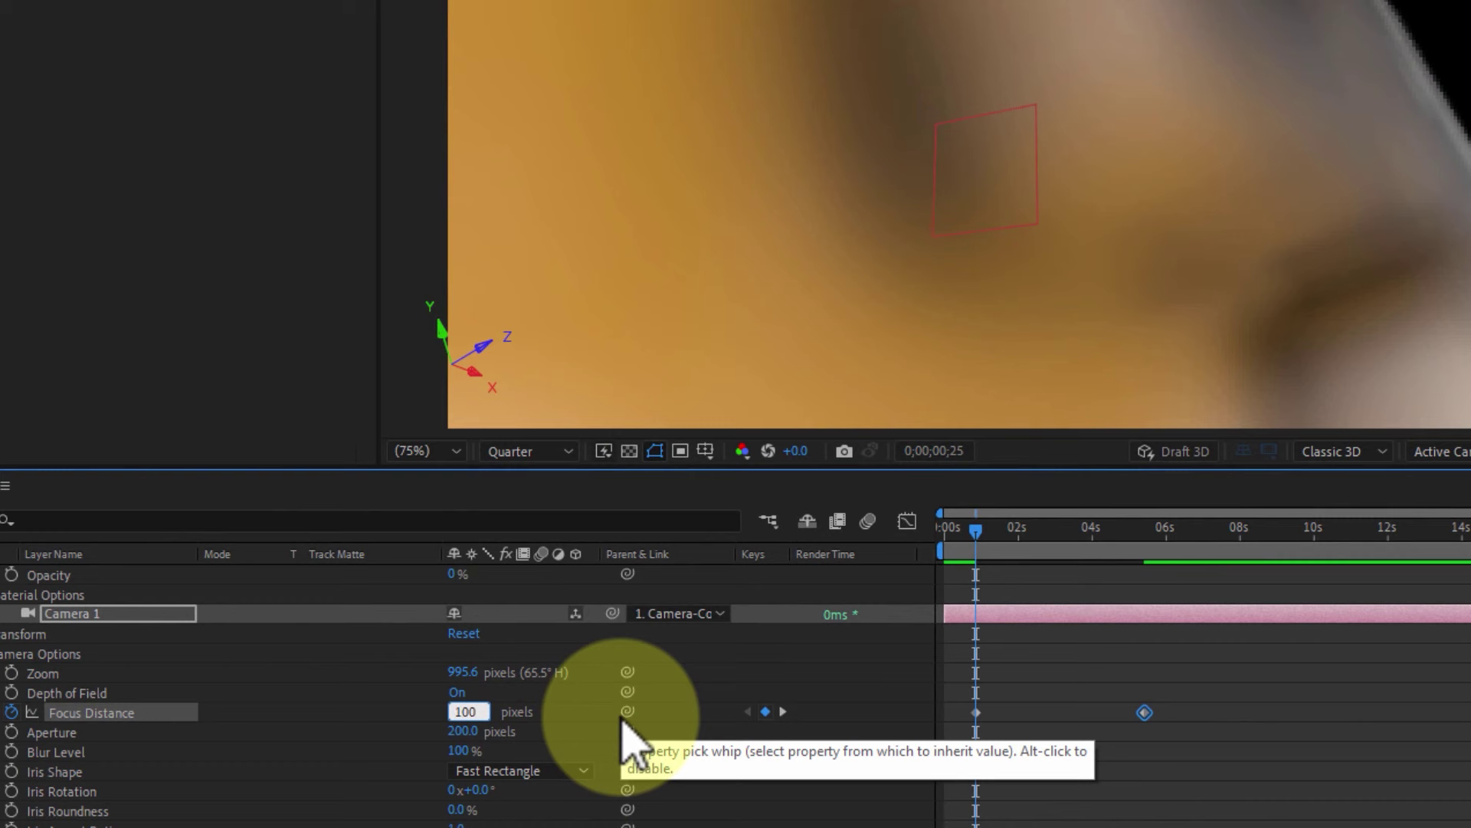
{"action": "key", "text": "Return"}
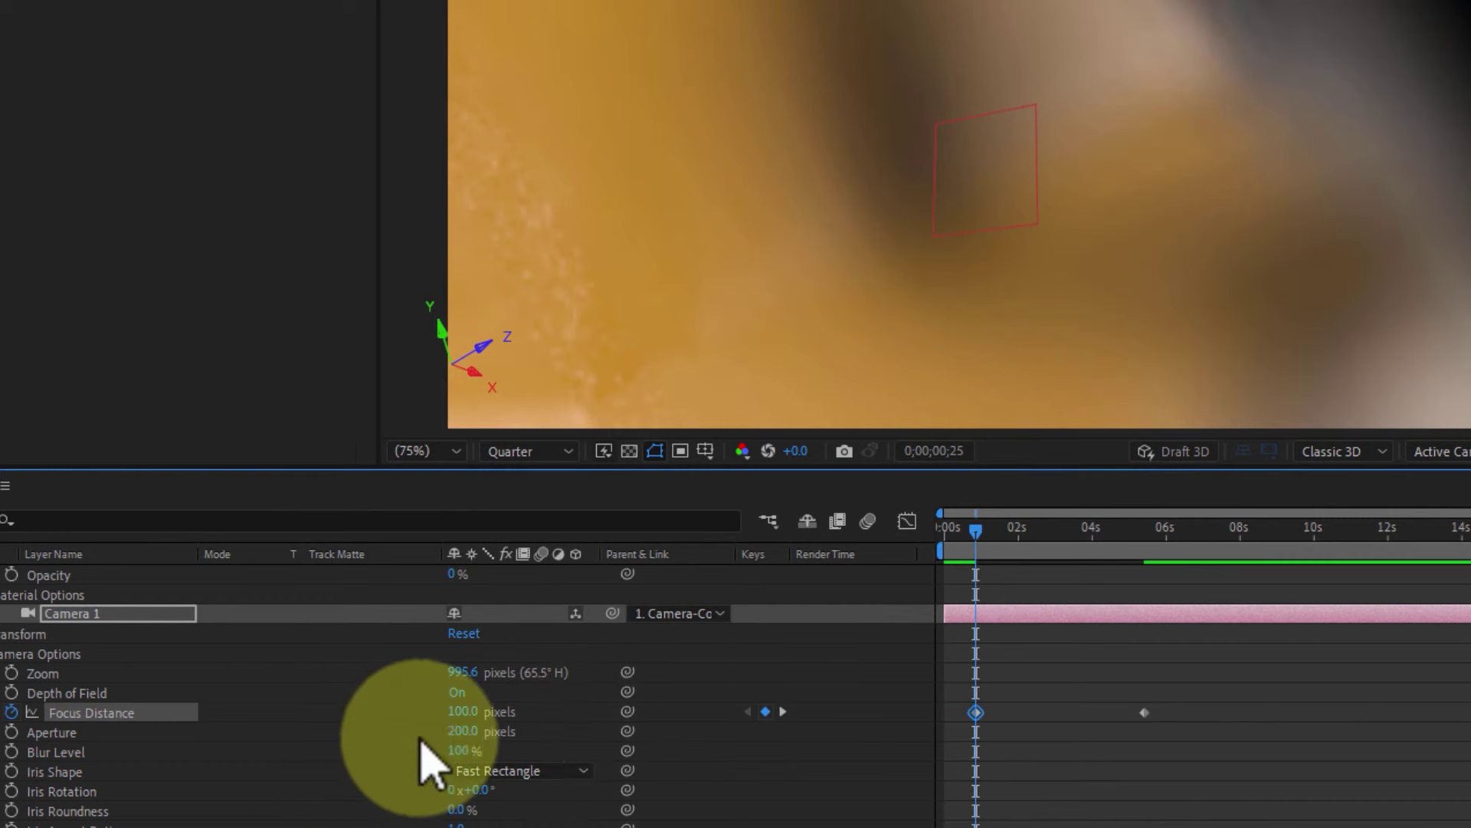
{"action": "left_click_drag", "start_coordinate": [462, 712], "coordinate": [443, 712]}
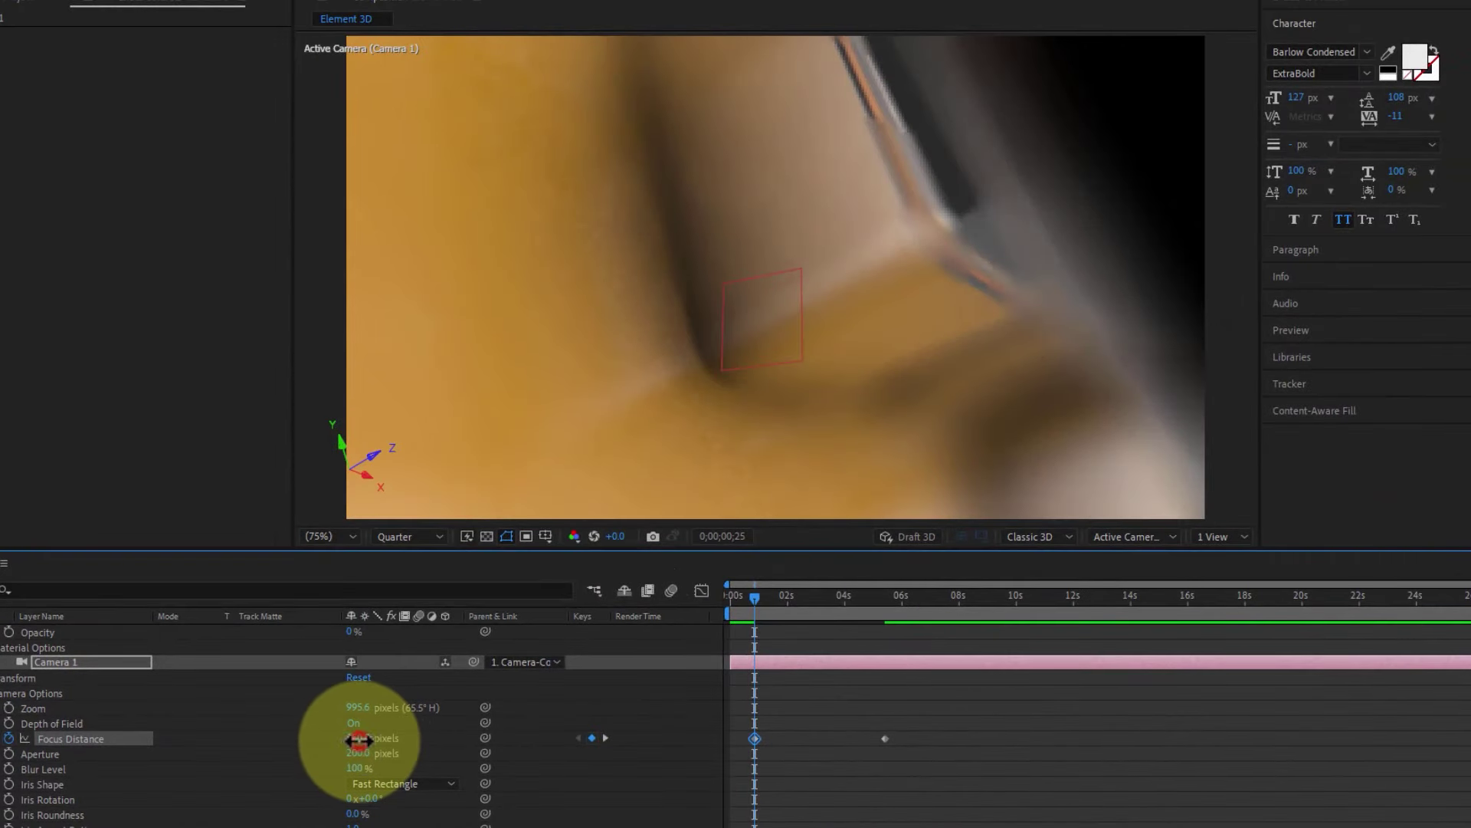
{"action": "left_click", "coordinate": [359, 739]}
{"action": "key", "text": "Return"}
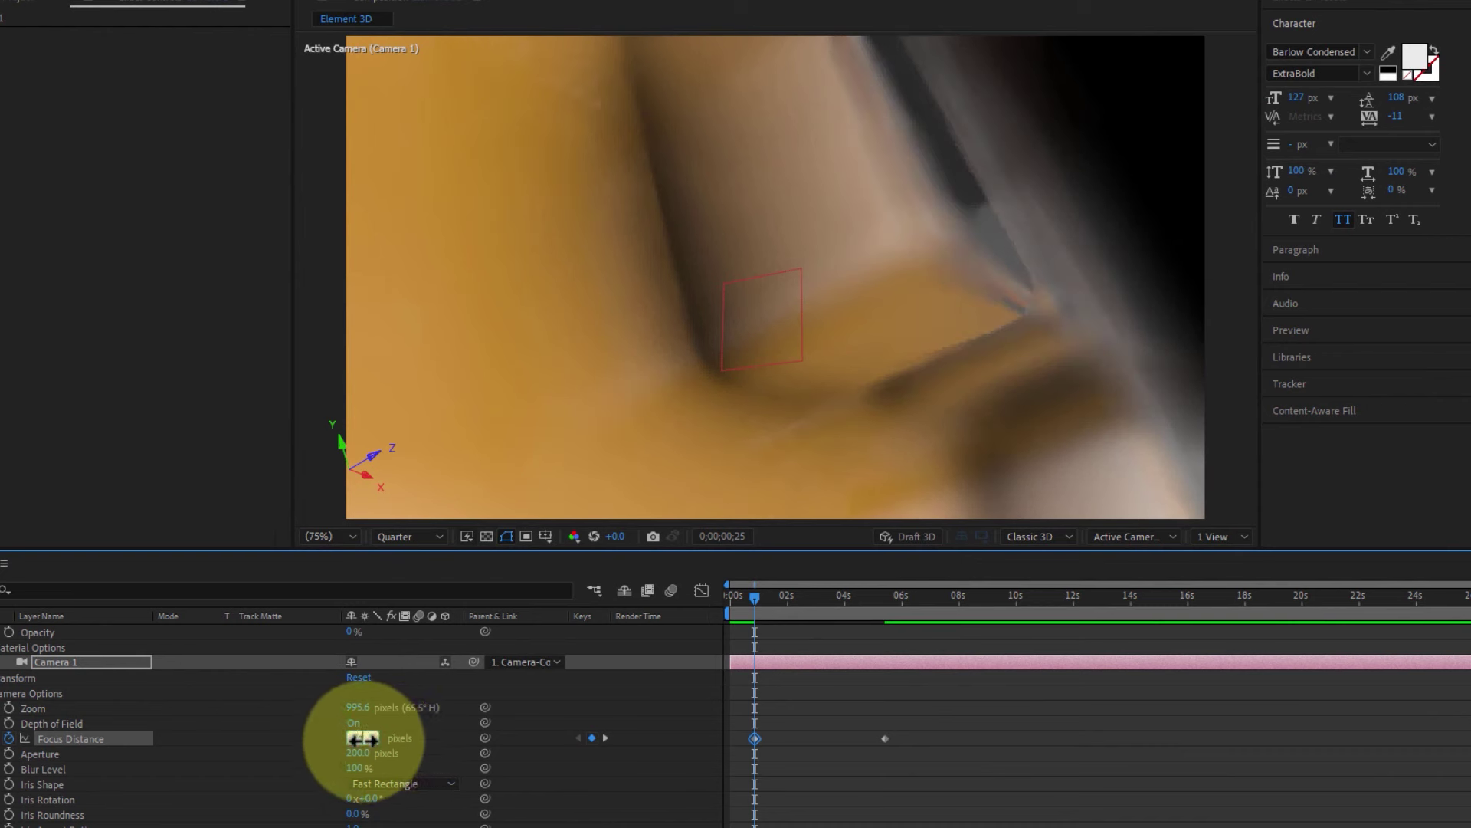
{"action": "left_click_drag", "start_coordinate": [362, 738], "coordinate": [363, 740]}
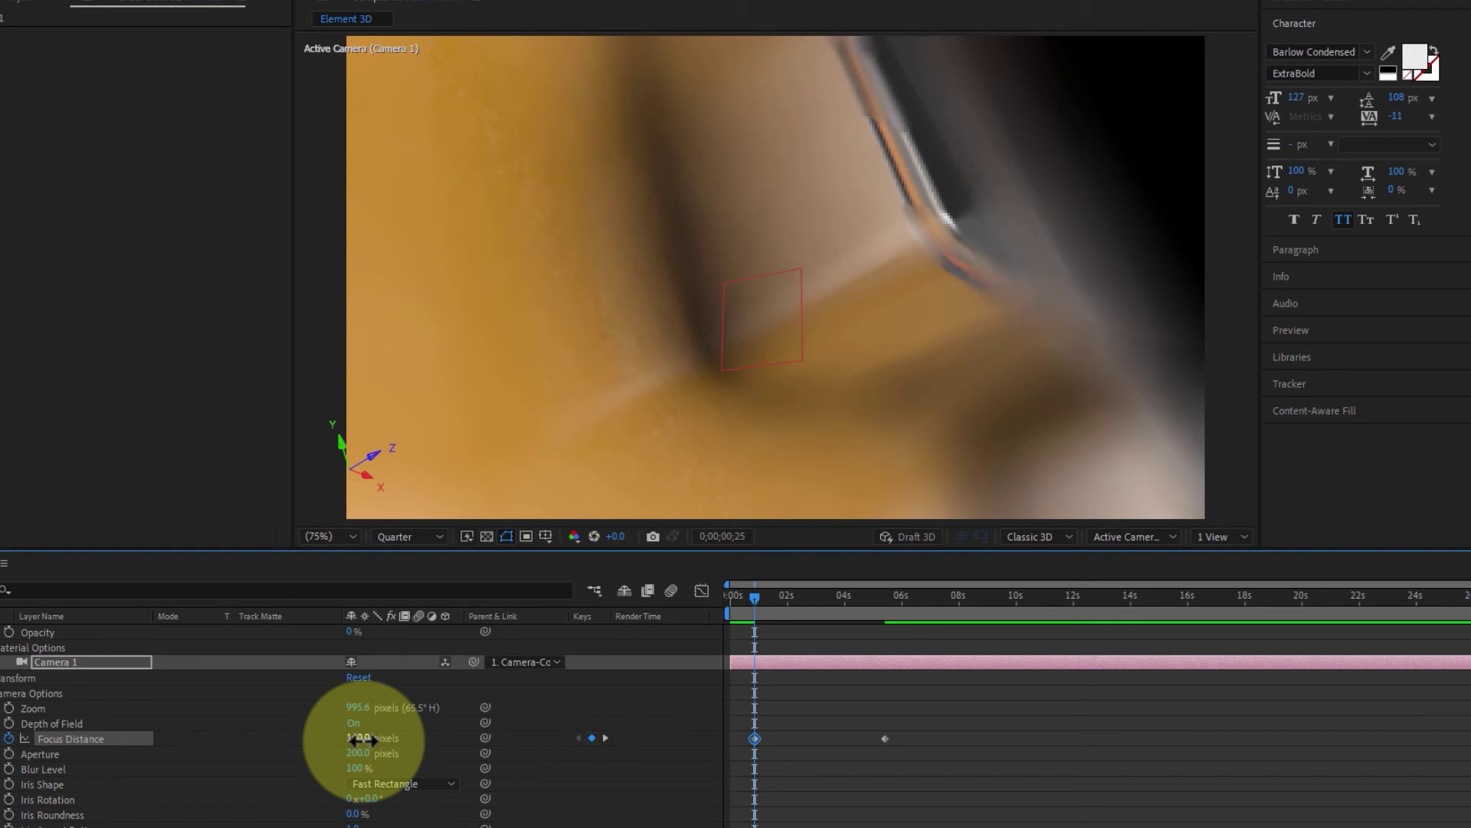
Set the preview resolution to Full and check focus later in the move.
{"action": "left_click", "coordinate": [406, 538]}
{"action": "left_click", "coordinate": [416, 577]}
{"action": "left_click_drag", "start_coordinate": [762, 598], "coordinate": [792, 584]}
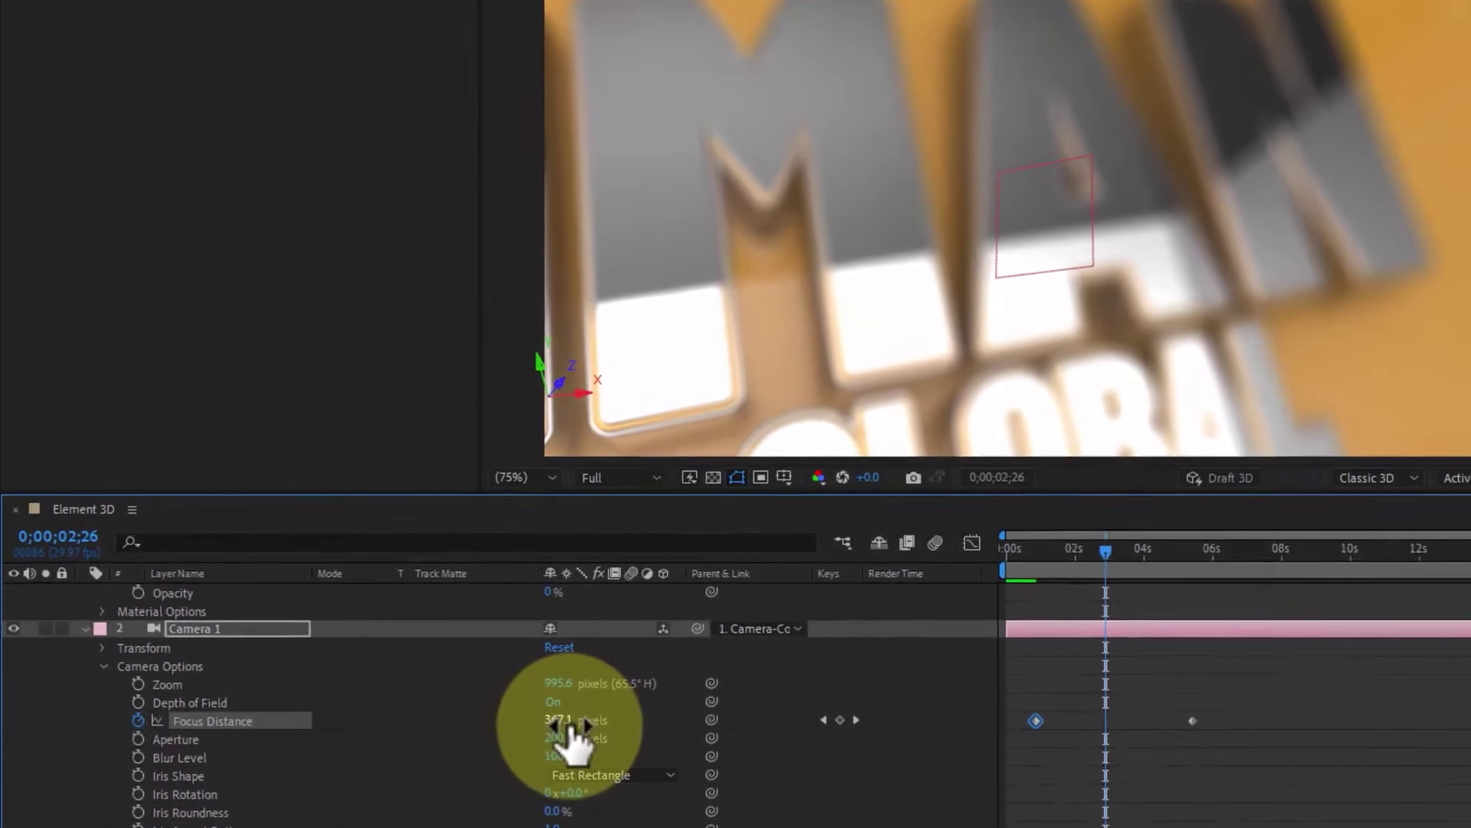
At 0;00;02;26 scrub Focus Distance so the right-hand letters are sharp, then check other frames.
{"action": "left_click", "coordinate": [557, 722]}
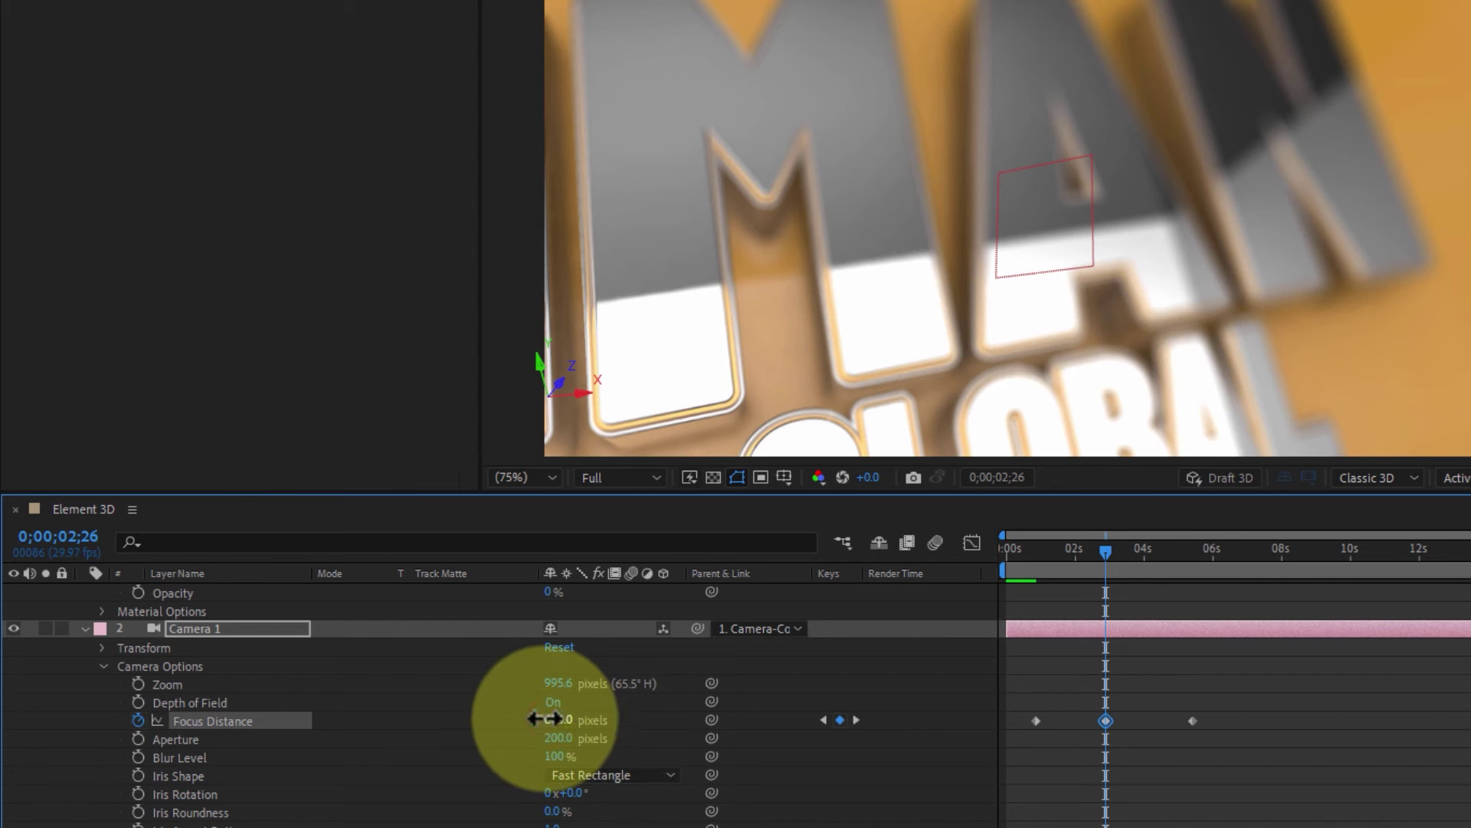
{"action": "left_click_drag", "start_coordinate": [546, 718], "coordinate": [563, 718]}
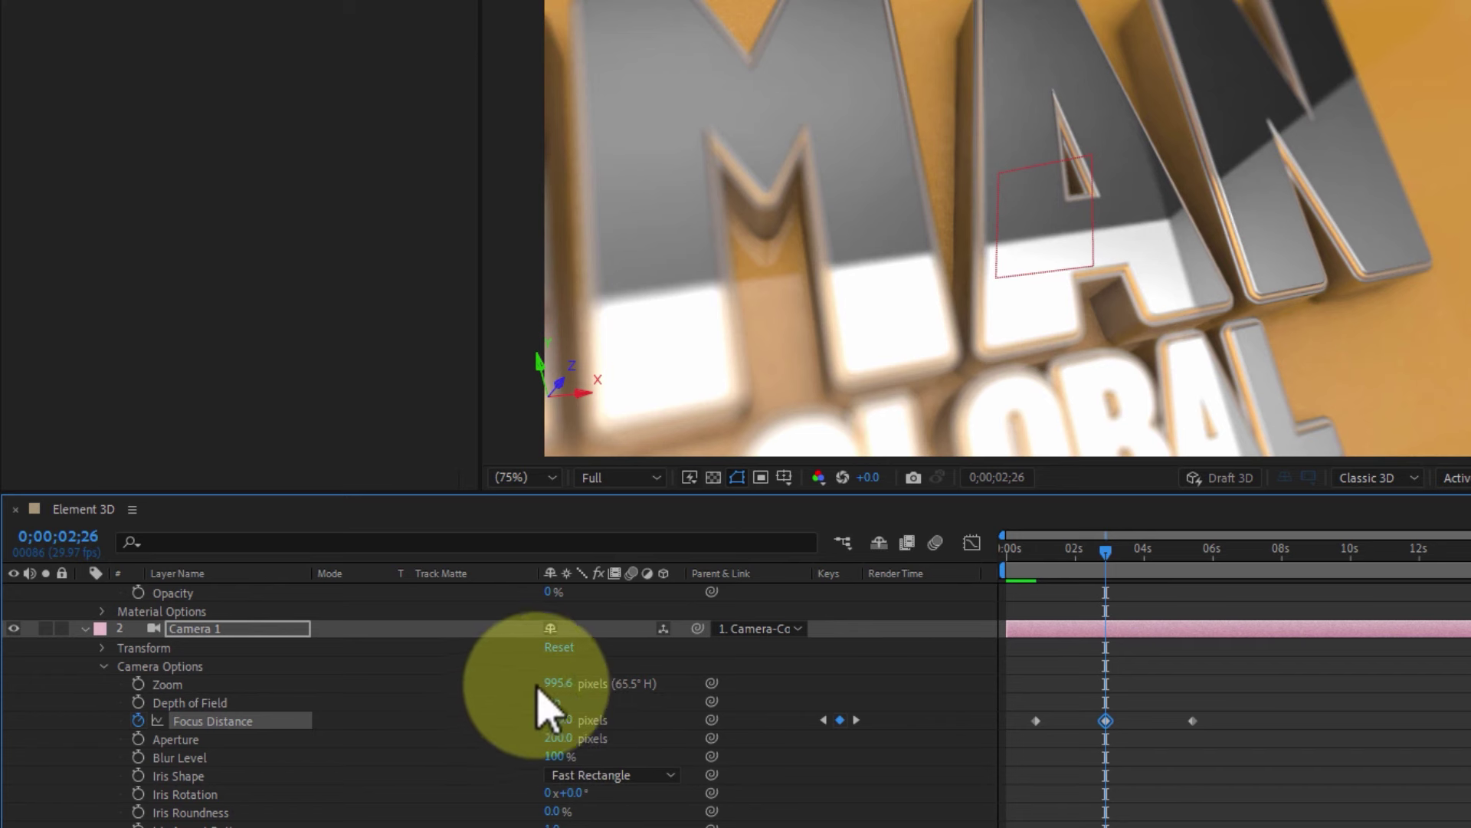
{"action": "left_click_drag", "start_coordinate": [1118, 549], "coordinate": [1166, 551]}
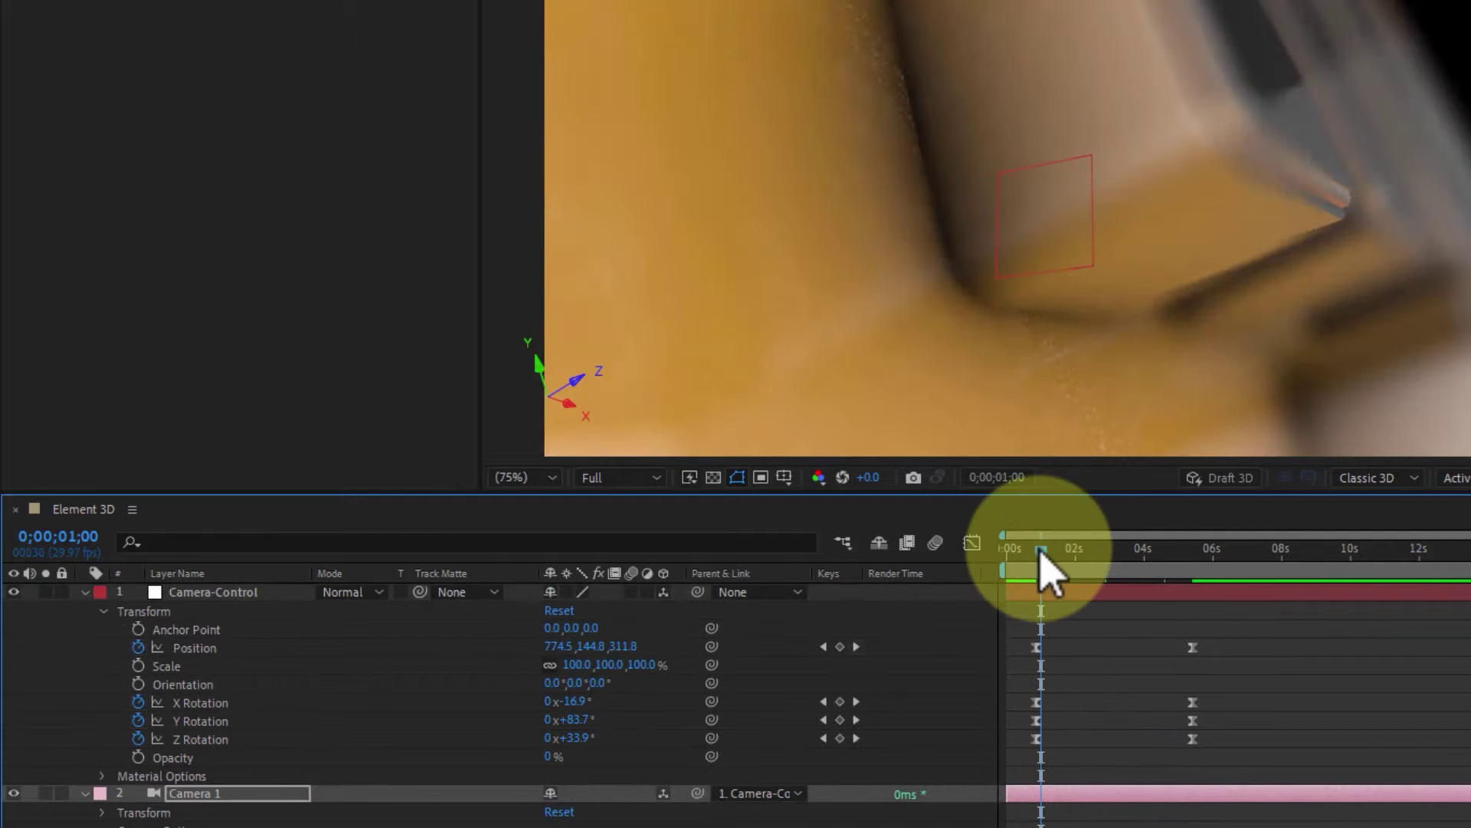
{"action": "scroll", "coordinate": [278, 749], "scroll_direction": "down", "scroll_amount": 2}
{"action": "scroll", "coordinate": [296, 749], "scroll_direction": "down", "scroll_amount": 3}
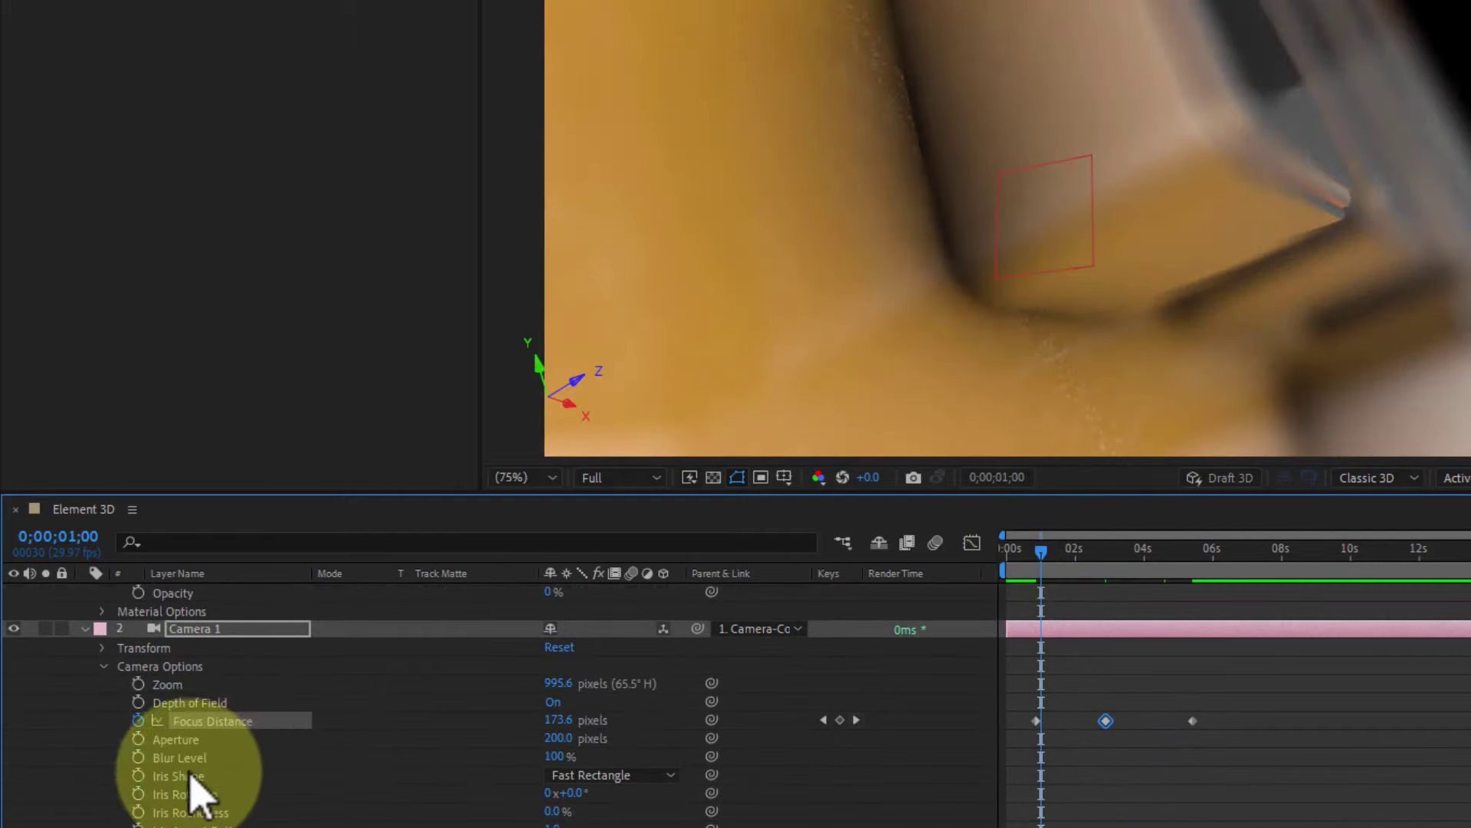
{"action": "left_click", "coordinate": [1051, 608]}
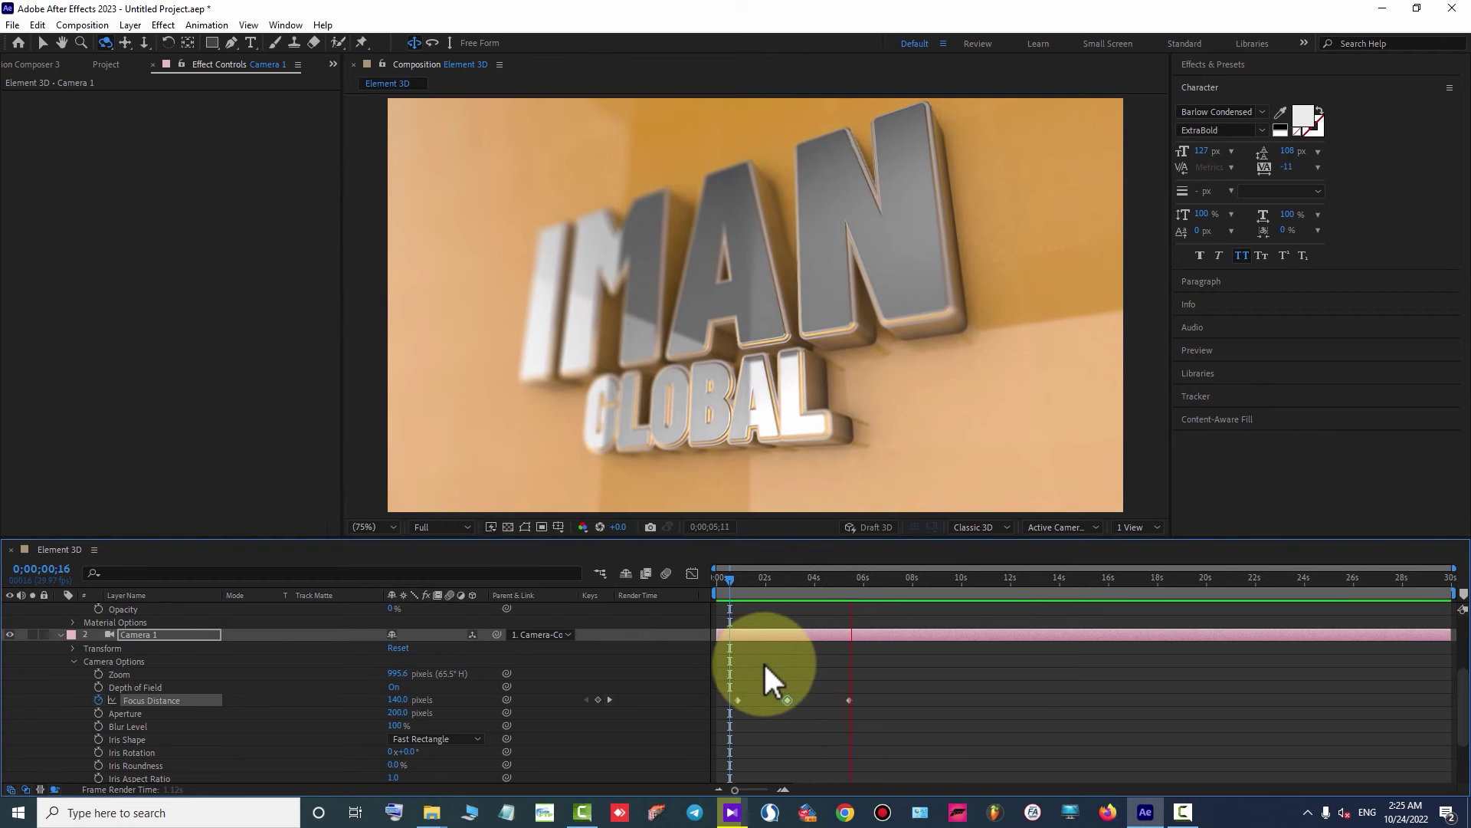
Play back the focus-shifting camera move over IMAN GLOBAL.
{"action": "left_click", "coordinate": [728, 578]}
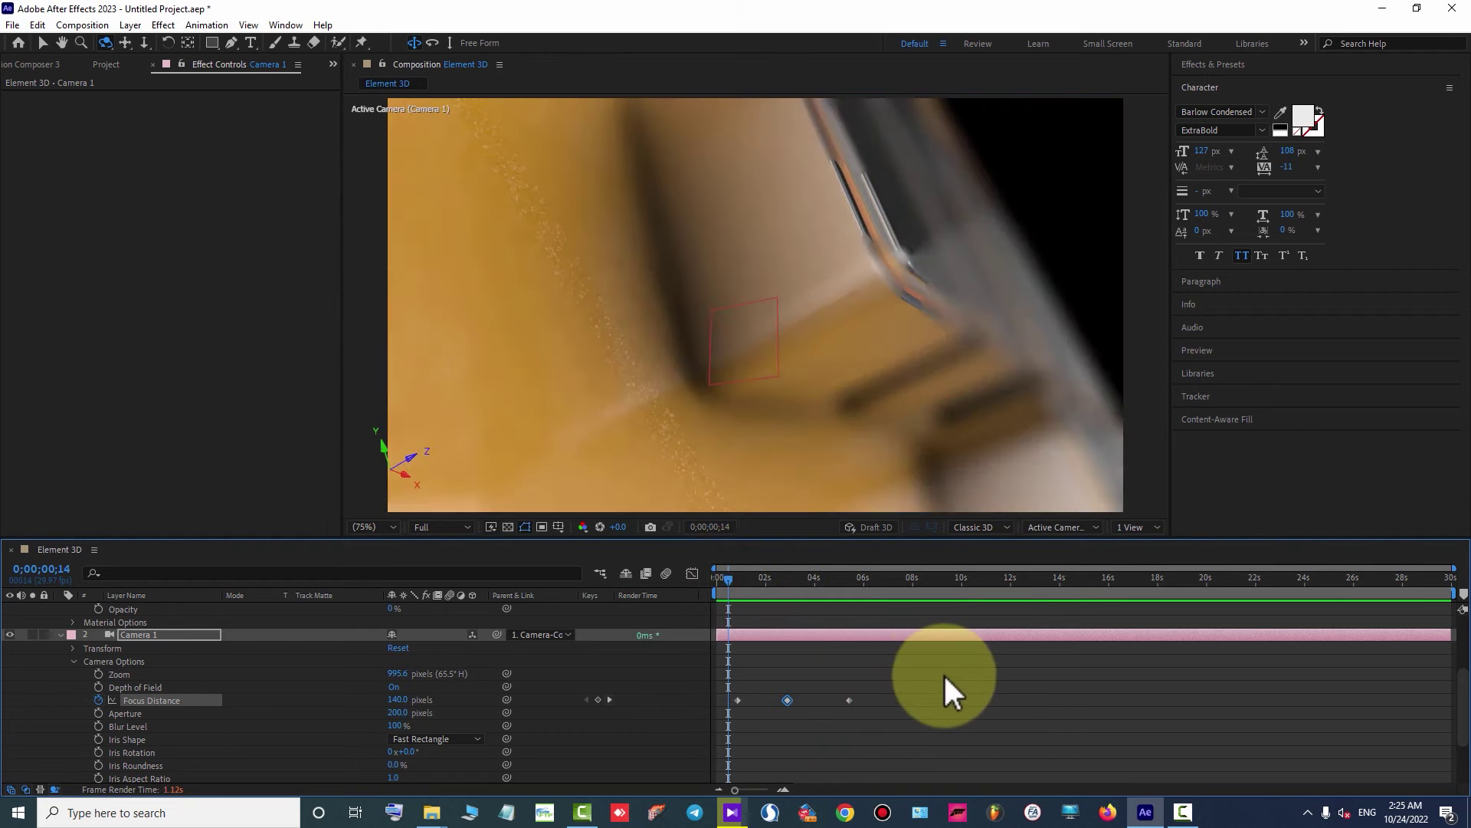
{"action": "key", "text": "space"}
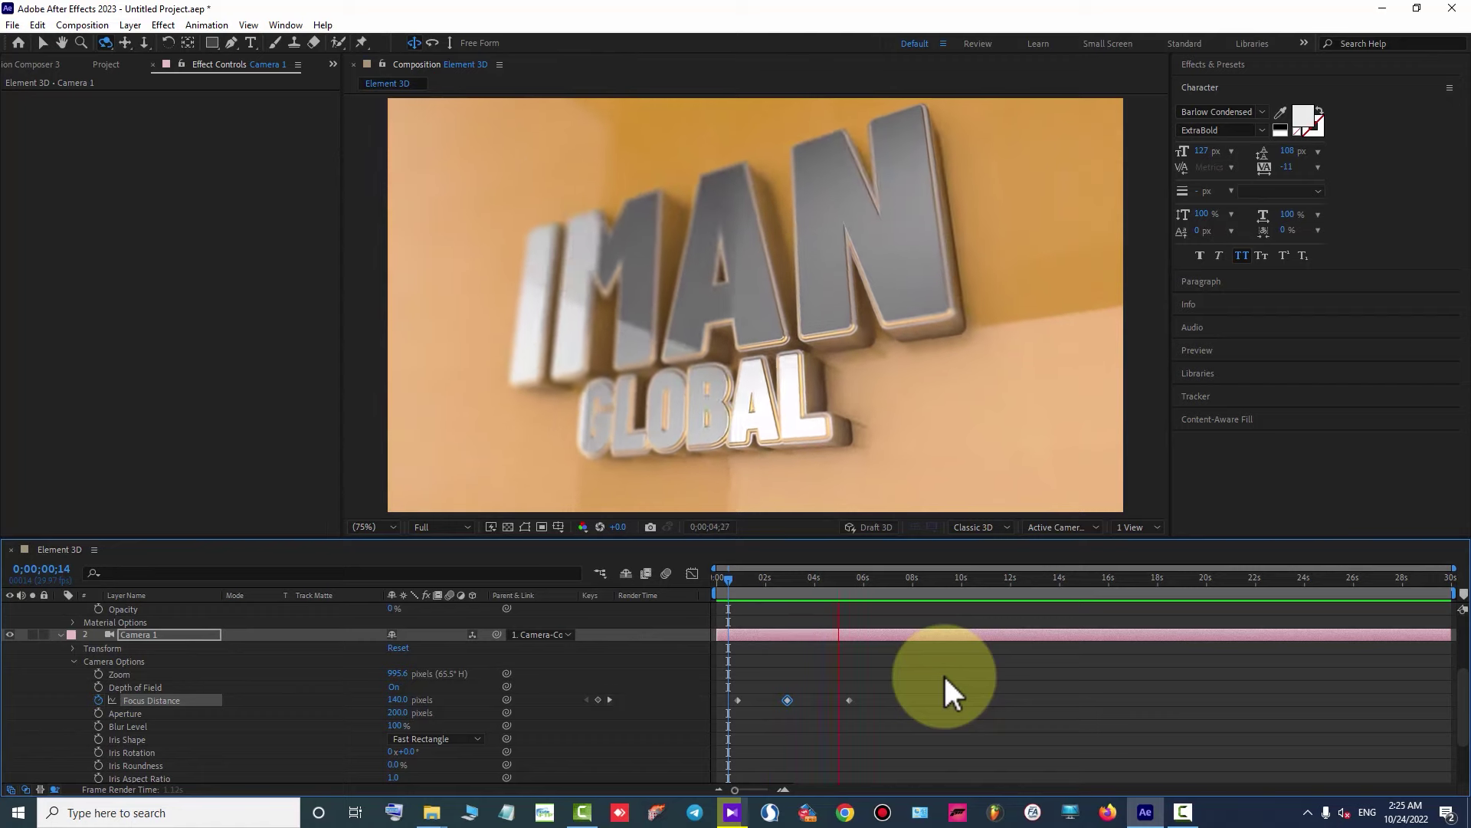
{"action": "mouse_move", "coordinate": [730, 583]}
{"action": "left_mouse_down"}
{"action": "mouse_move", "coordinate": [811, 584]}
{"action": "mouse_move", "coordinate": [836, 612]}
{"action": "left_mouse_up"}
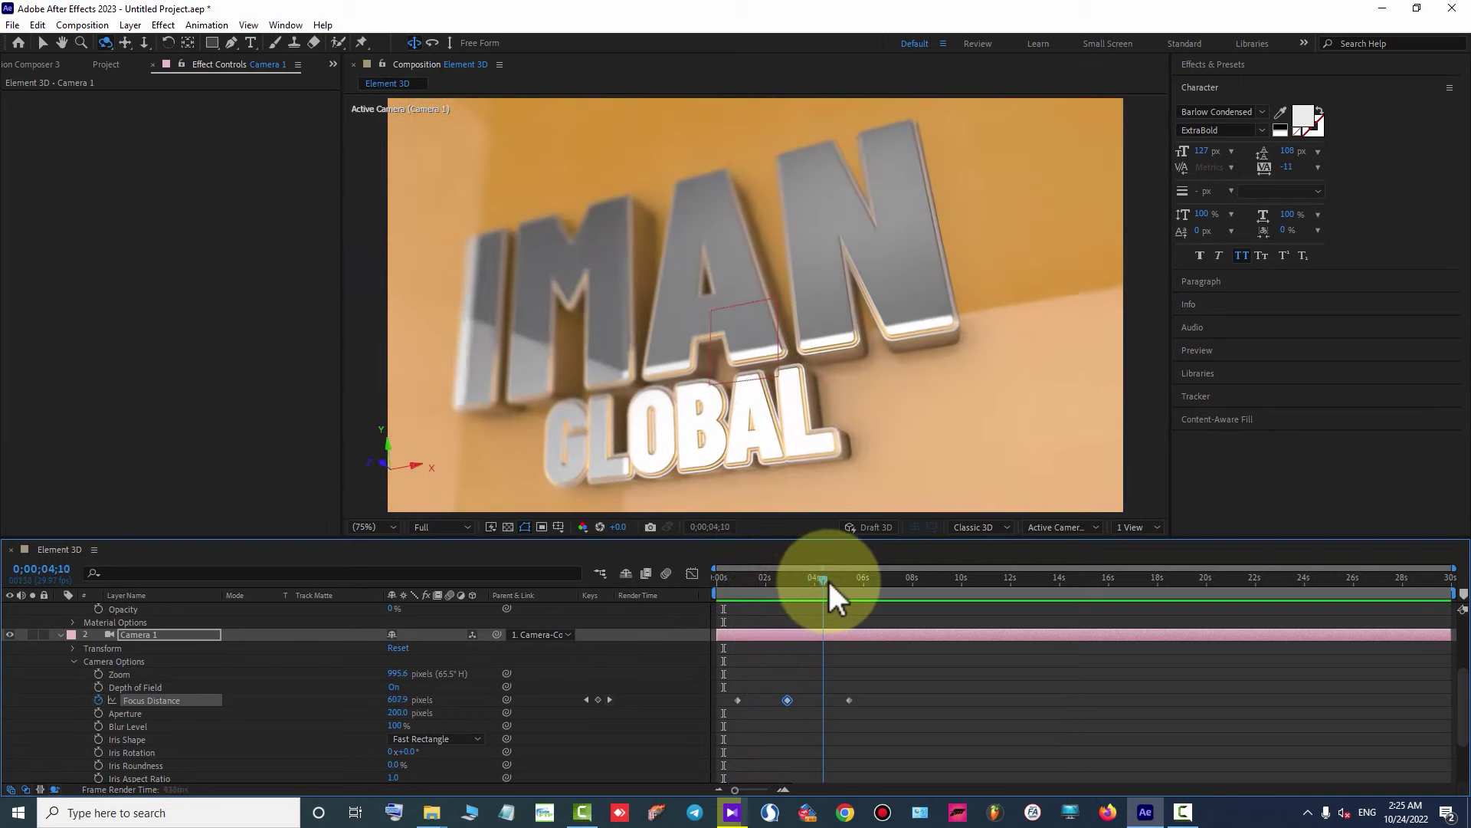
Select the [Element 3D] layer to show its Effect Controls.
{"action": "scroll", "coordinate": [230, 705], "scroll_direction": "up", "scroll_amount": 3}
{"action": "scroll", "coordinate": [229, 685], "scroll_direction": "up", "scroll_amount": 3}
{"action": "scroll", "coordinate": [229, 685], "scroll_direction": "down", "scroll_amount": 5}
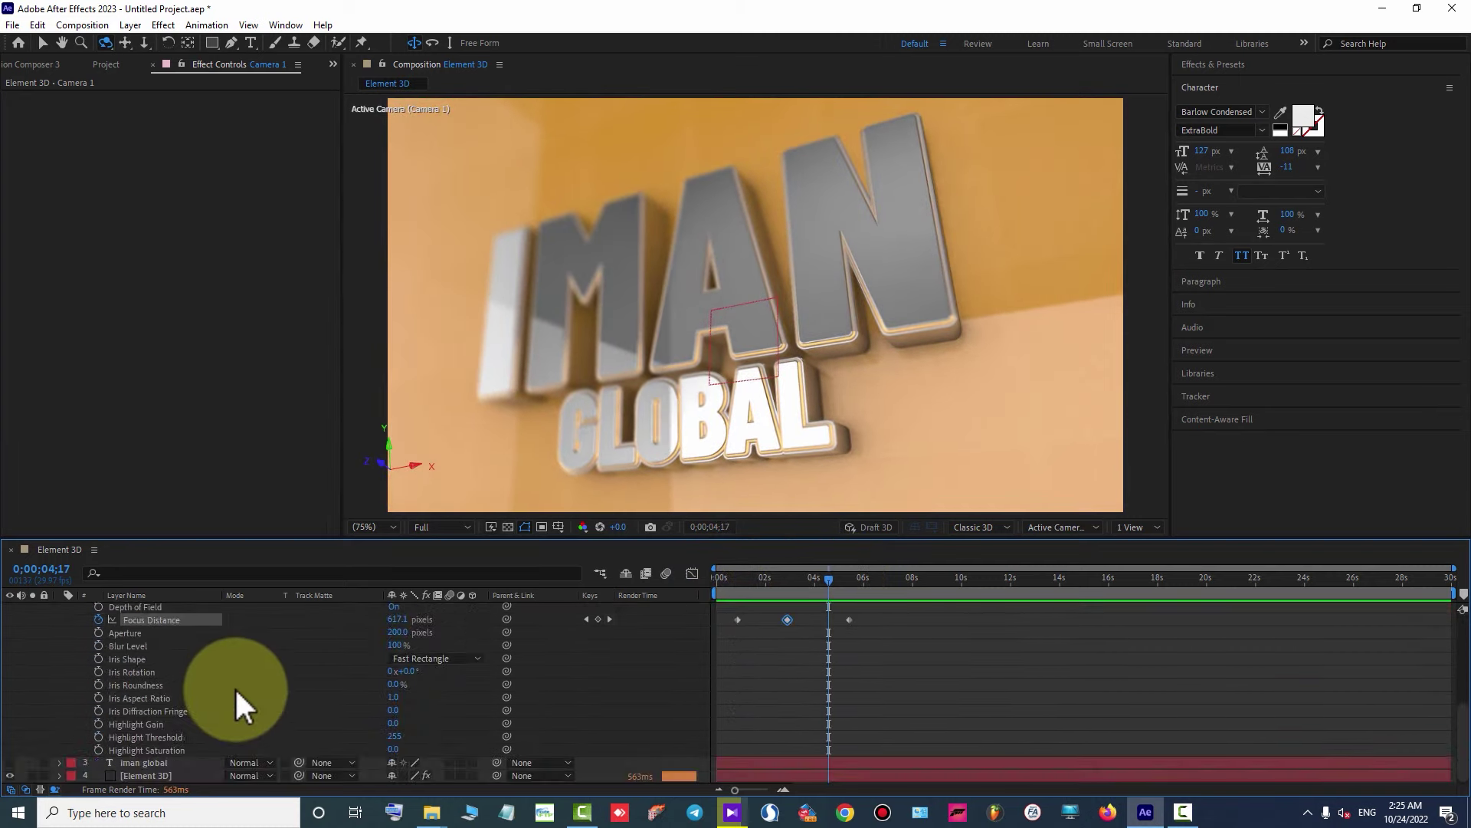
{"action": "left_click", "coordinate": [159, 775]}
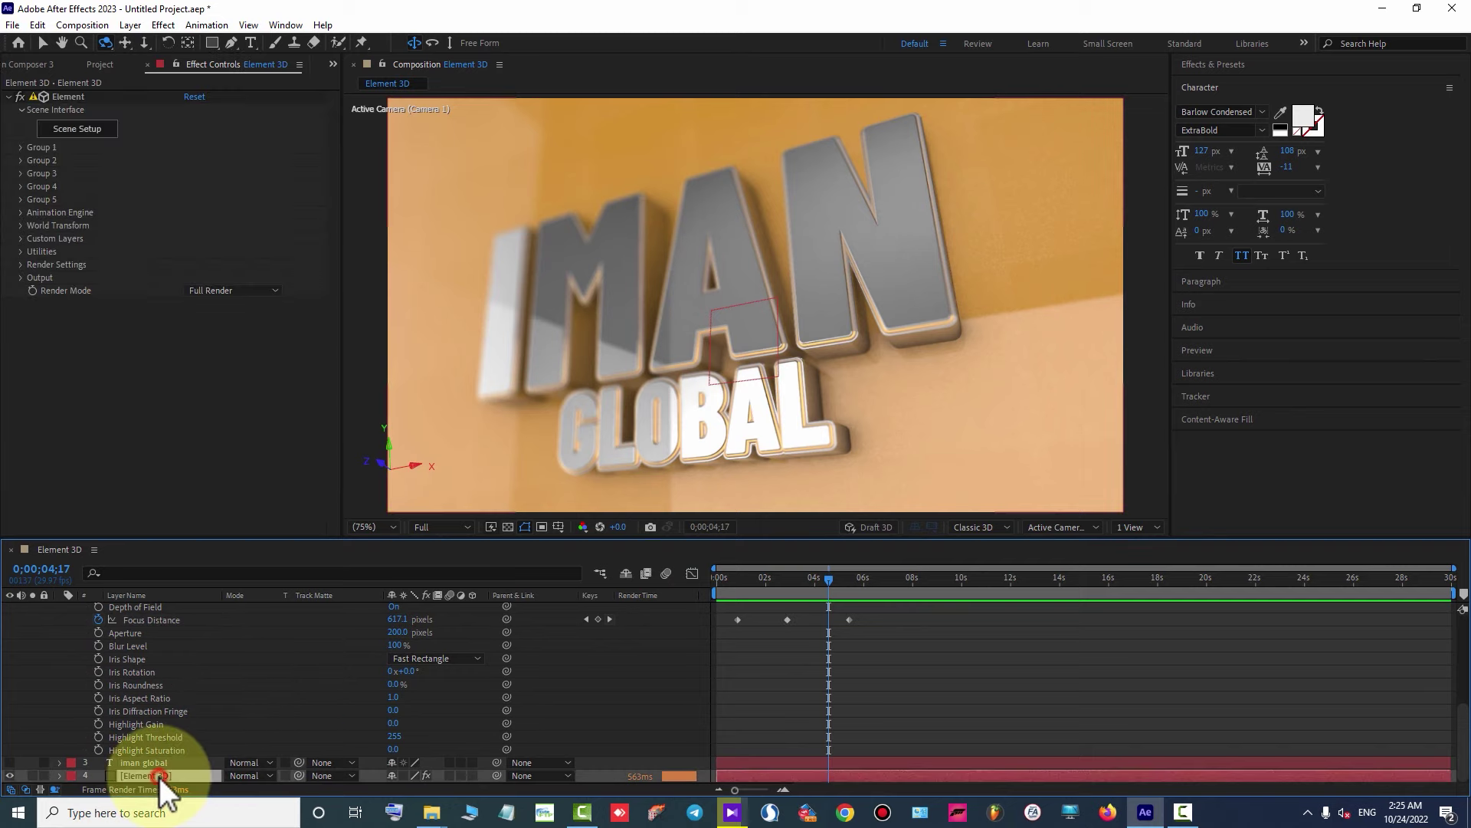
Open Element 3D Scene Setup and the environment map texture settings.
{"action": "left_click", "coordinate": [100, 130]}
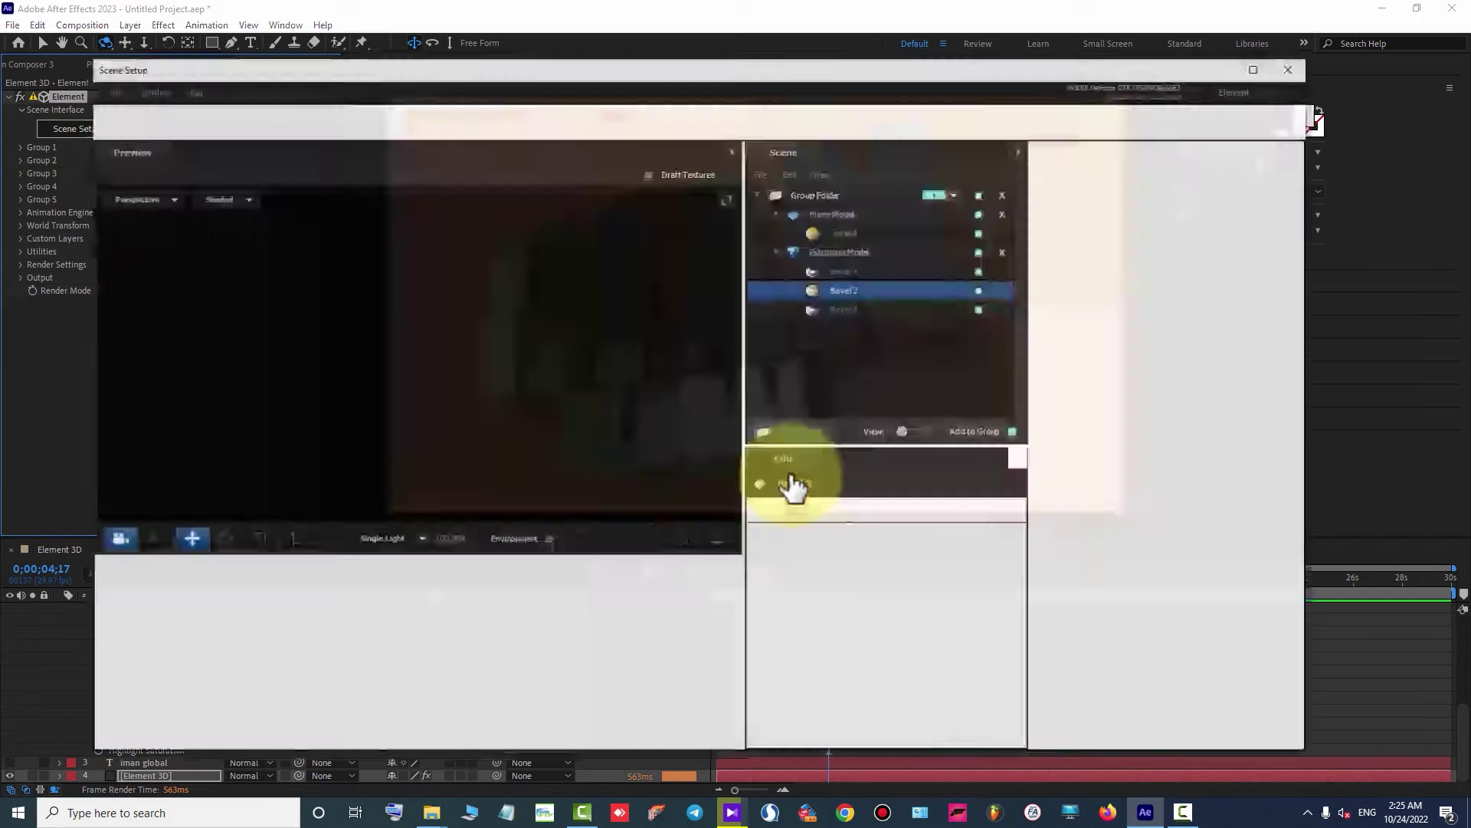
{"action": "scroll", "coordinate": [498, 337], "scroll_direction": "down", "scroll_amount": 5}
{"action": "left_click_drag", "start_coordinate": [509, 363], "coordinate": [416, 209]}
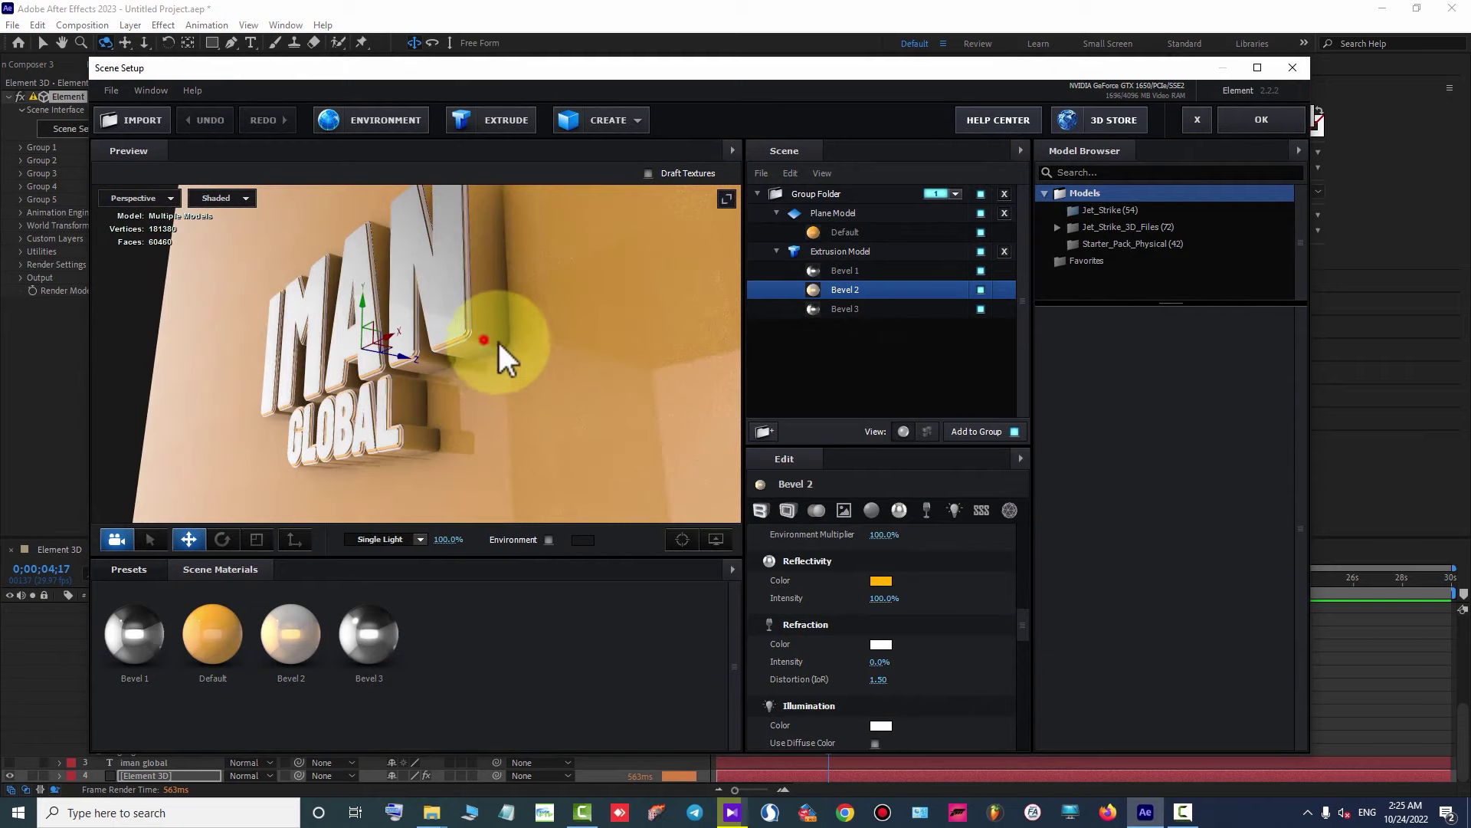
{"action": "left_click", "coordinate": [394, 116]}
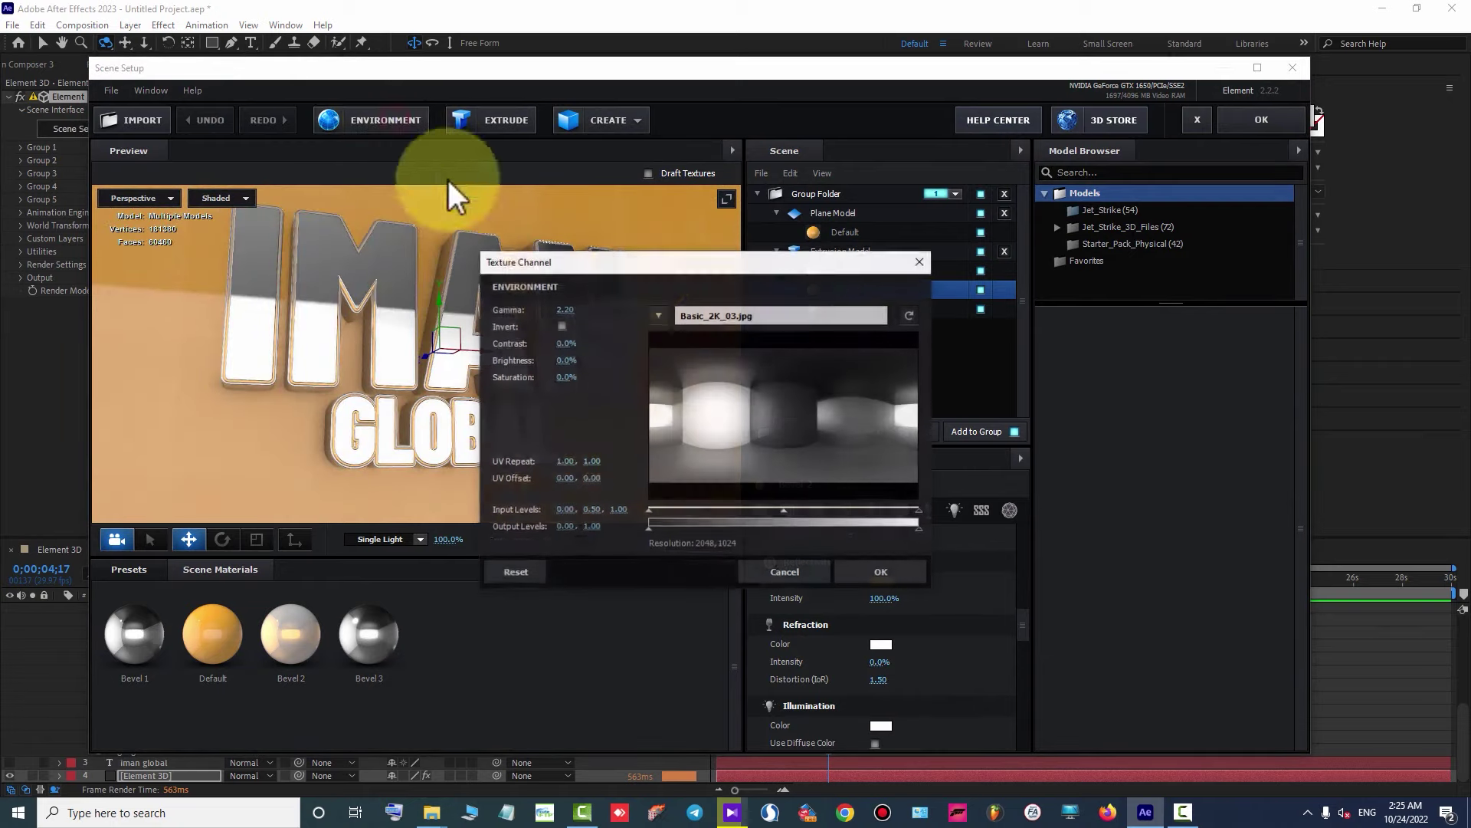
{"action": "left_click_drag", "start_coordinate": [679, 259], "coordinate": [889, 240]}
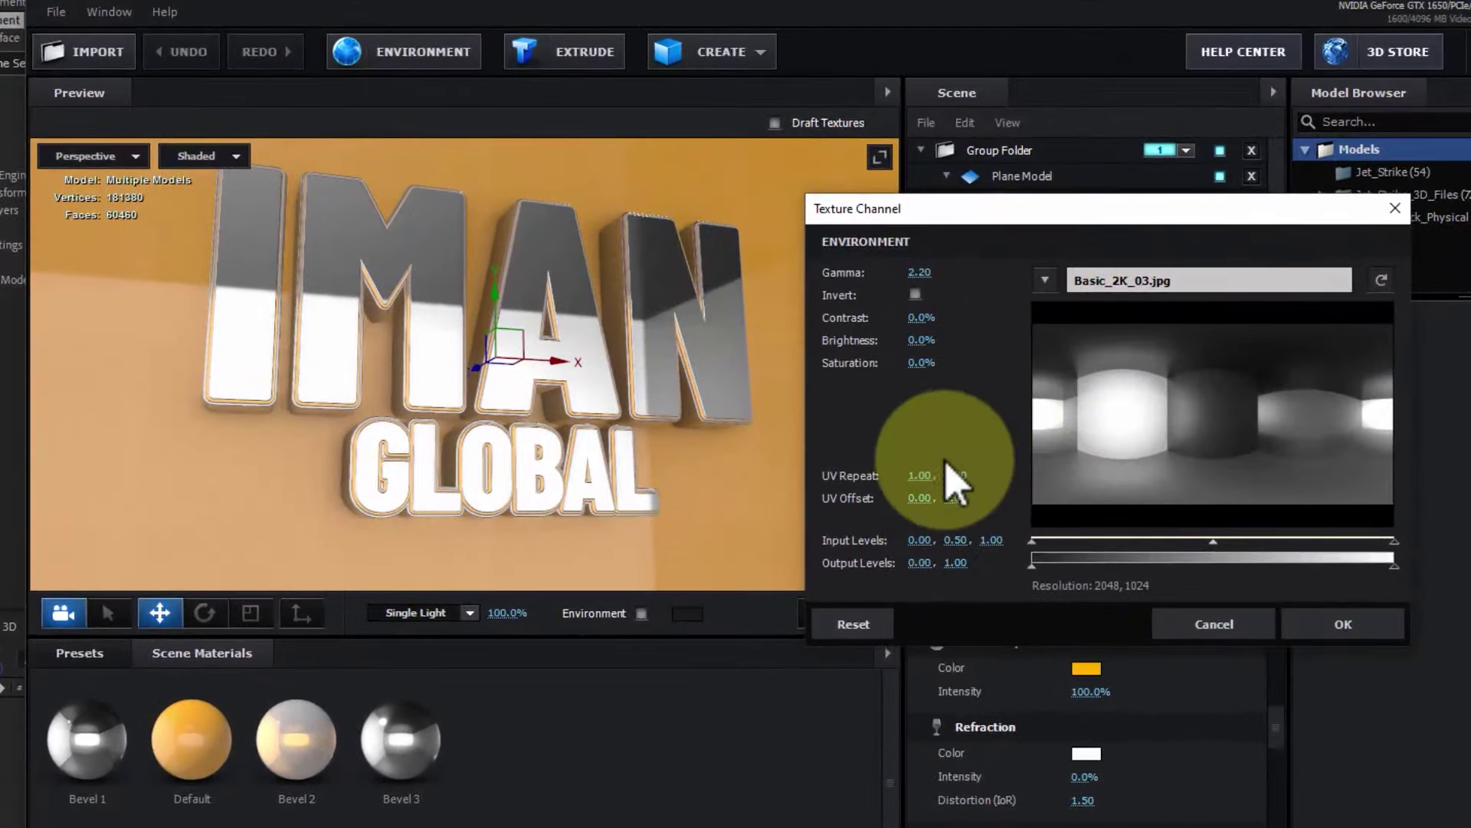
Set the environment UV Repeat to 3.00 by 3.00 and apply the scene changes.
{"action": "left_click", "coordinate": [927, 476]}
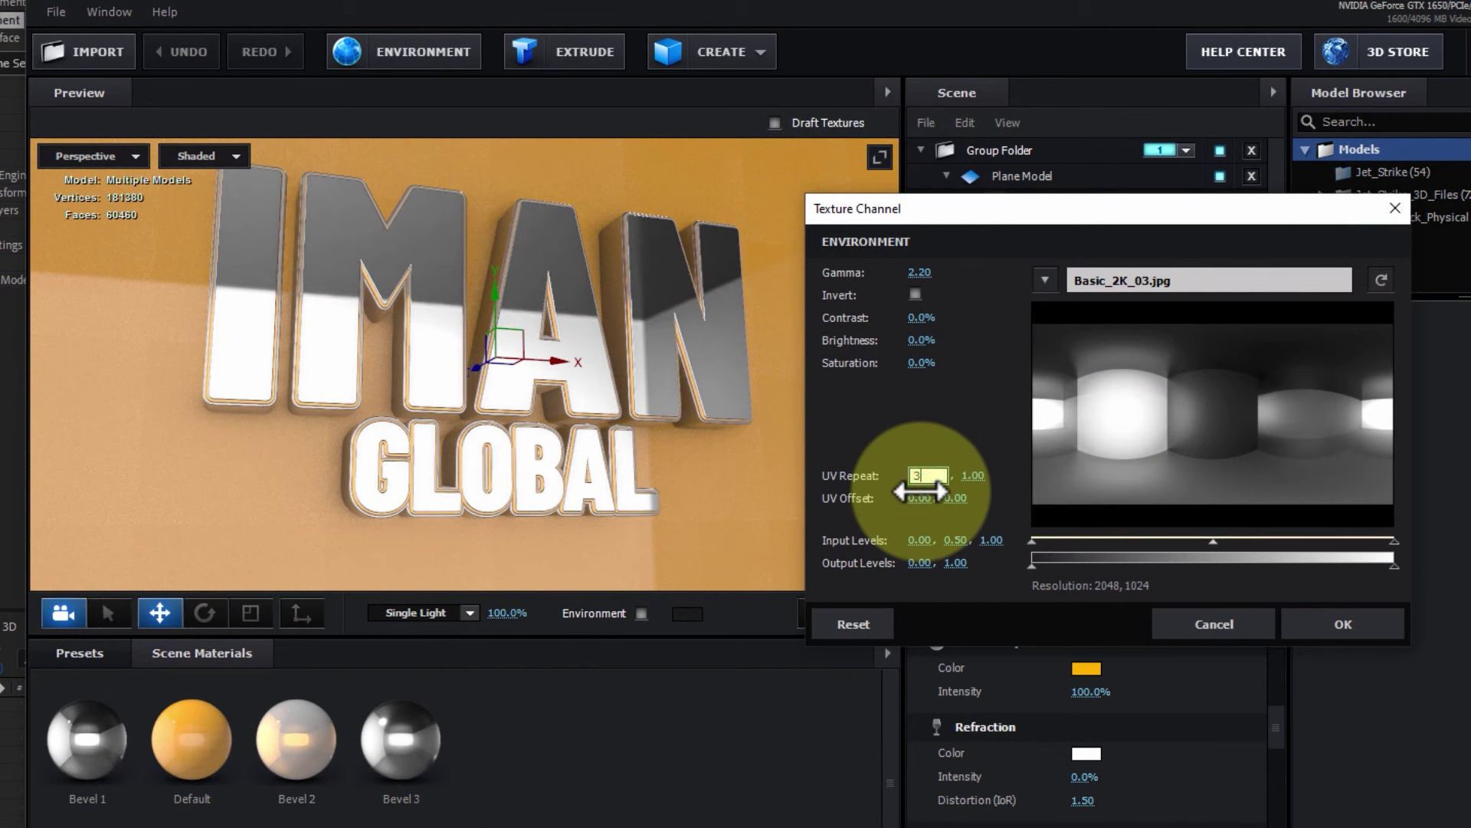
{"action": "type", "text": "3"}
{"action": "key", "text": "Return"}
{"action": "left_click", "coordinate": [955, 476]}
{"action": "type", "text": "3"}
{"action": "left_click", "coordinate": [968, 442]}
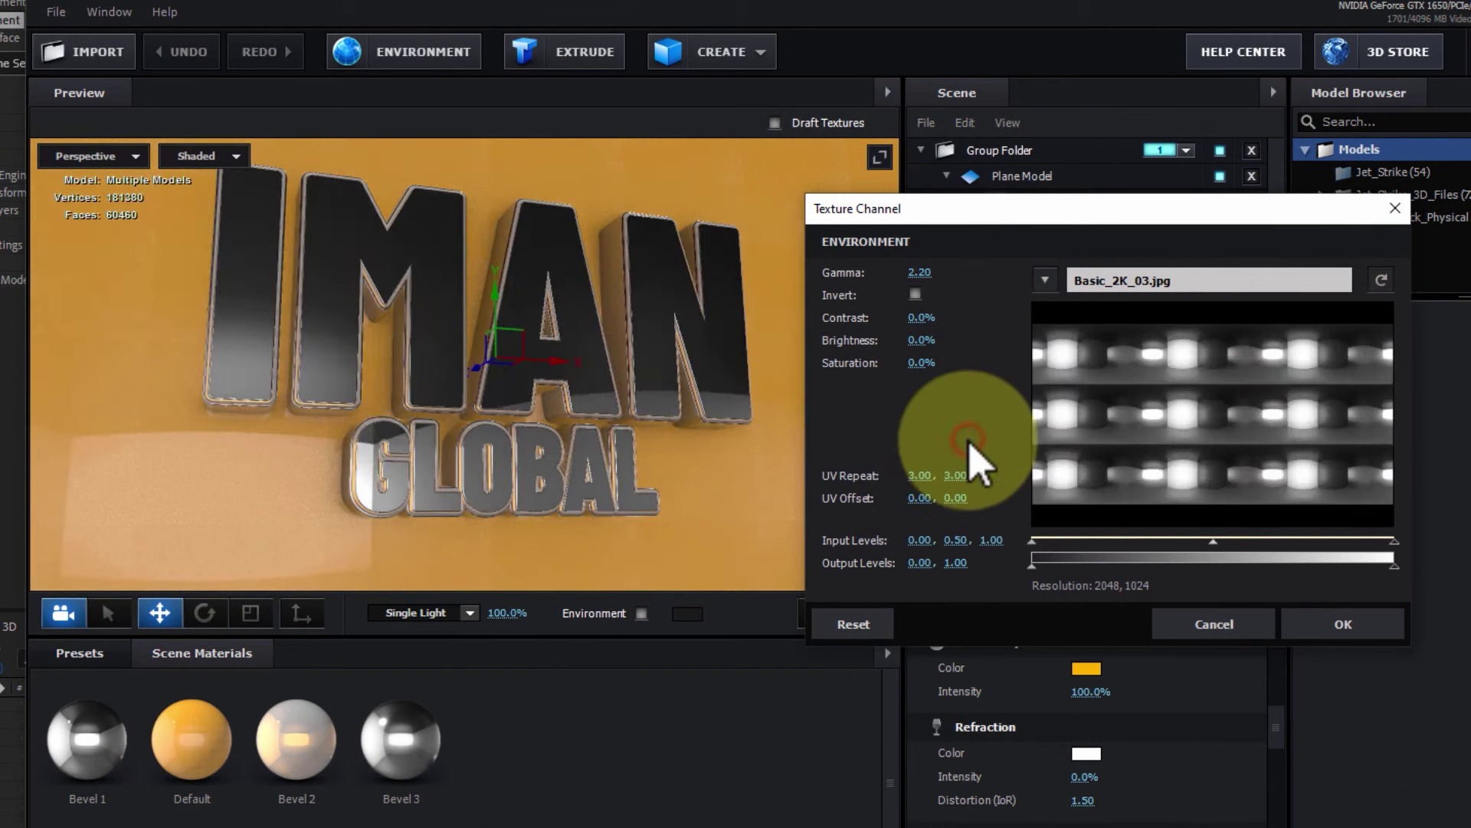
{"action": "left_click", "coordinate": [1355, 621]}
{"action": "left_click_drag", "start_coordinate": [749, 456], "coordinate": [716, 476]}
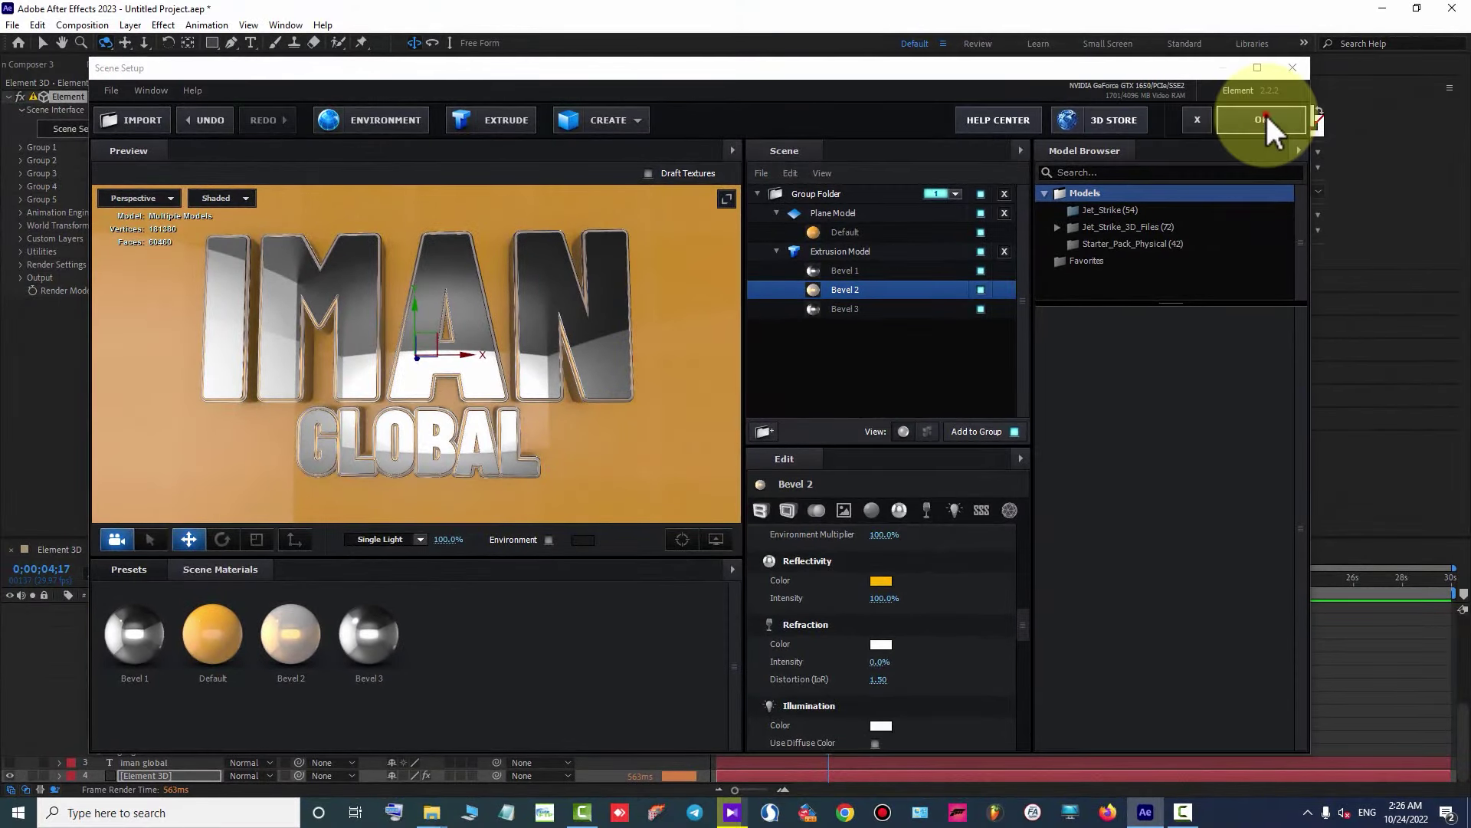
{"action": "left_click", "coordinate": [1262, 119]}
Scrub the timeline up to 0;00;05;10 to check the tiled reflections.
{"action": "left_click", "coordinate": [783, 582]}
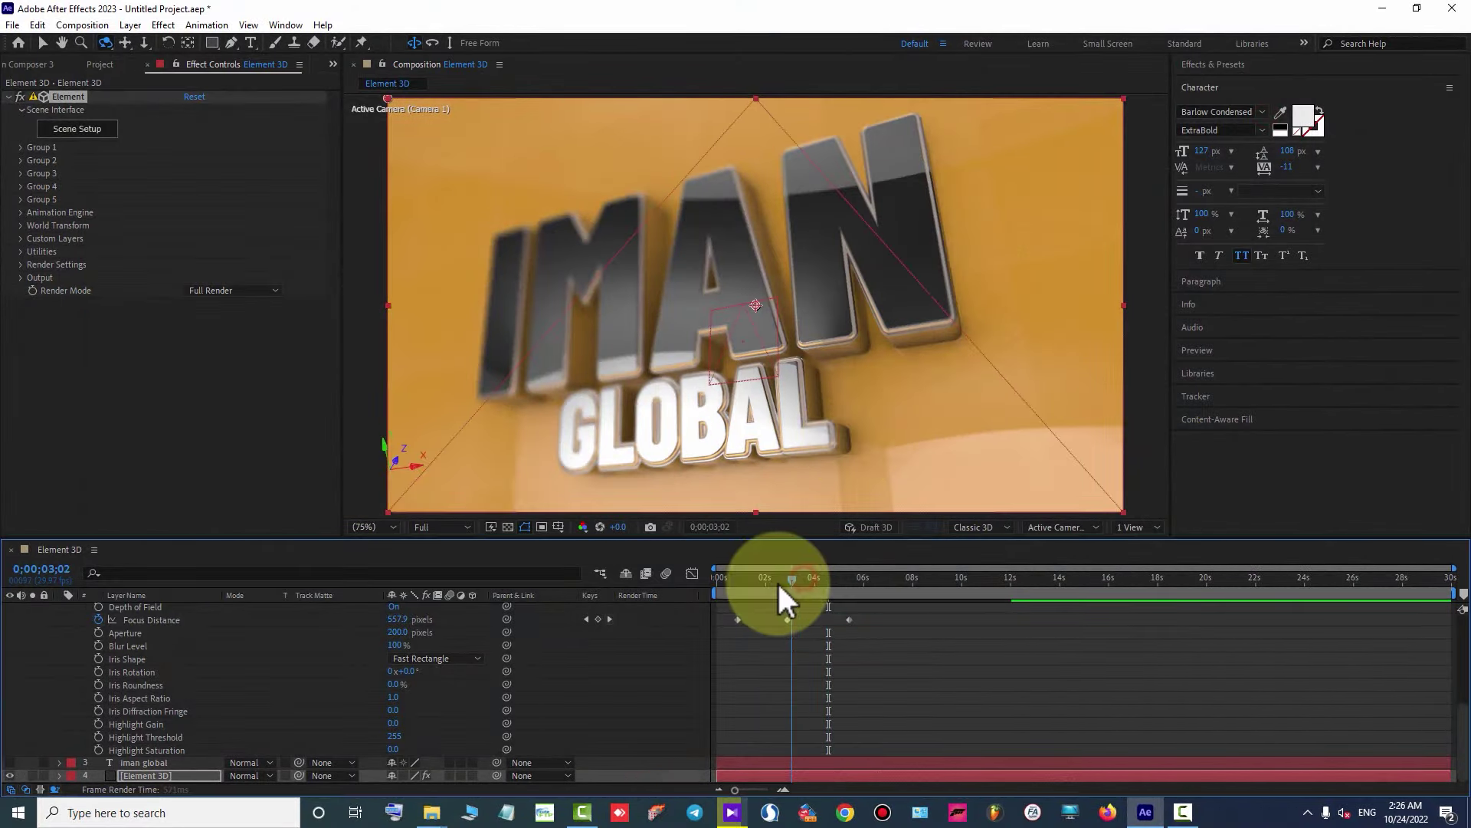
{"action": "left_click", "coordinate": [734, 581]}
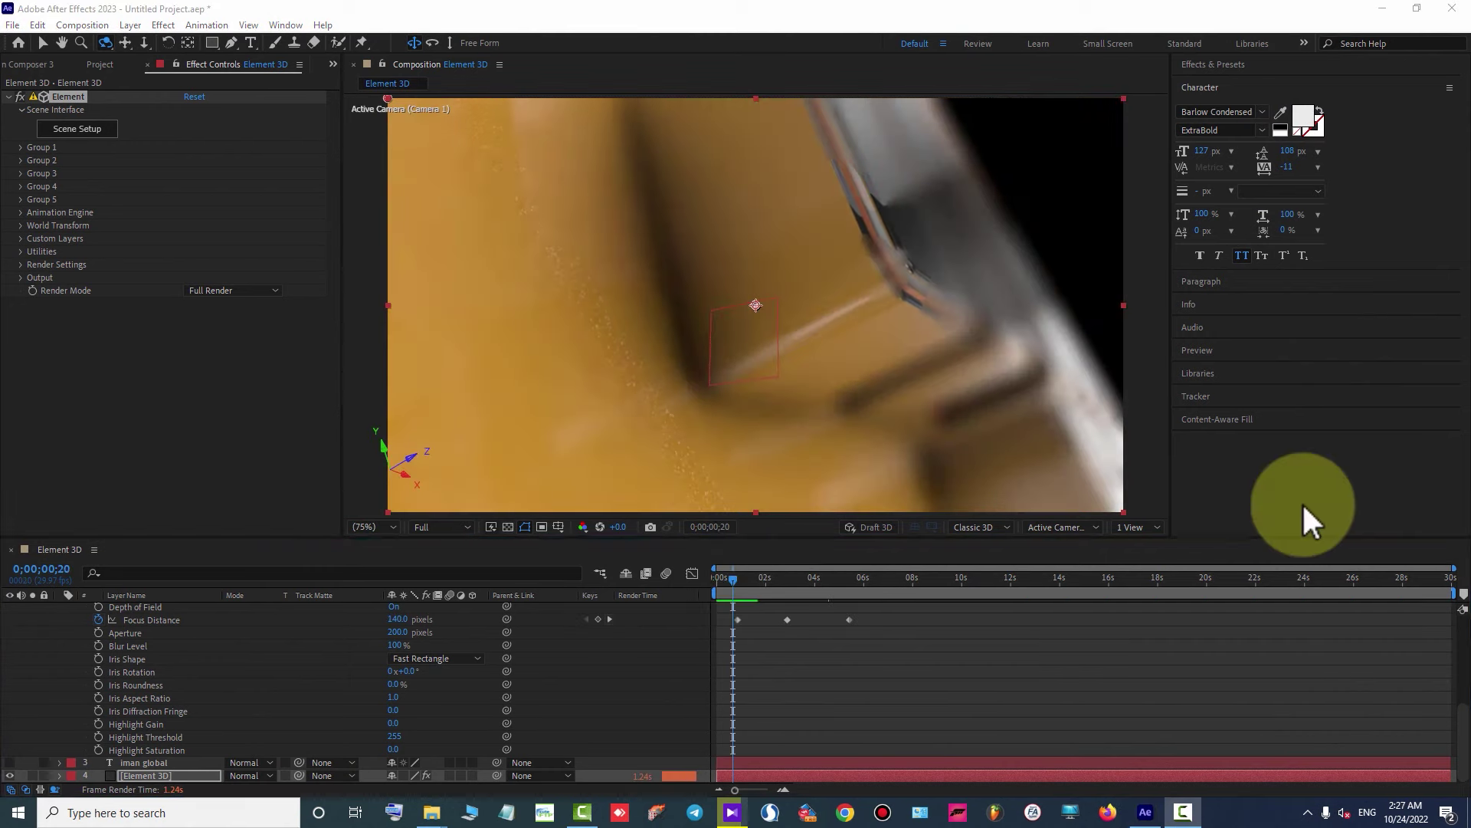
{"action": "scroll", "coordinate": [619, 689], "scroll_direction": "up", "scroll_amount": 1}
{"action": "scroll", "coordinate": [619, 690], "scroll_direction": "up", "scroll_amount": 1}
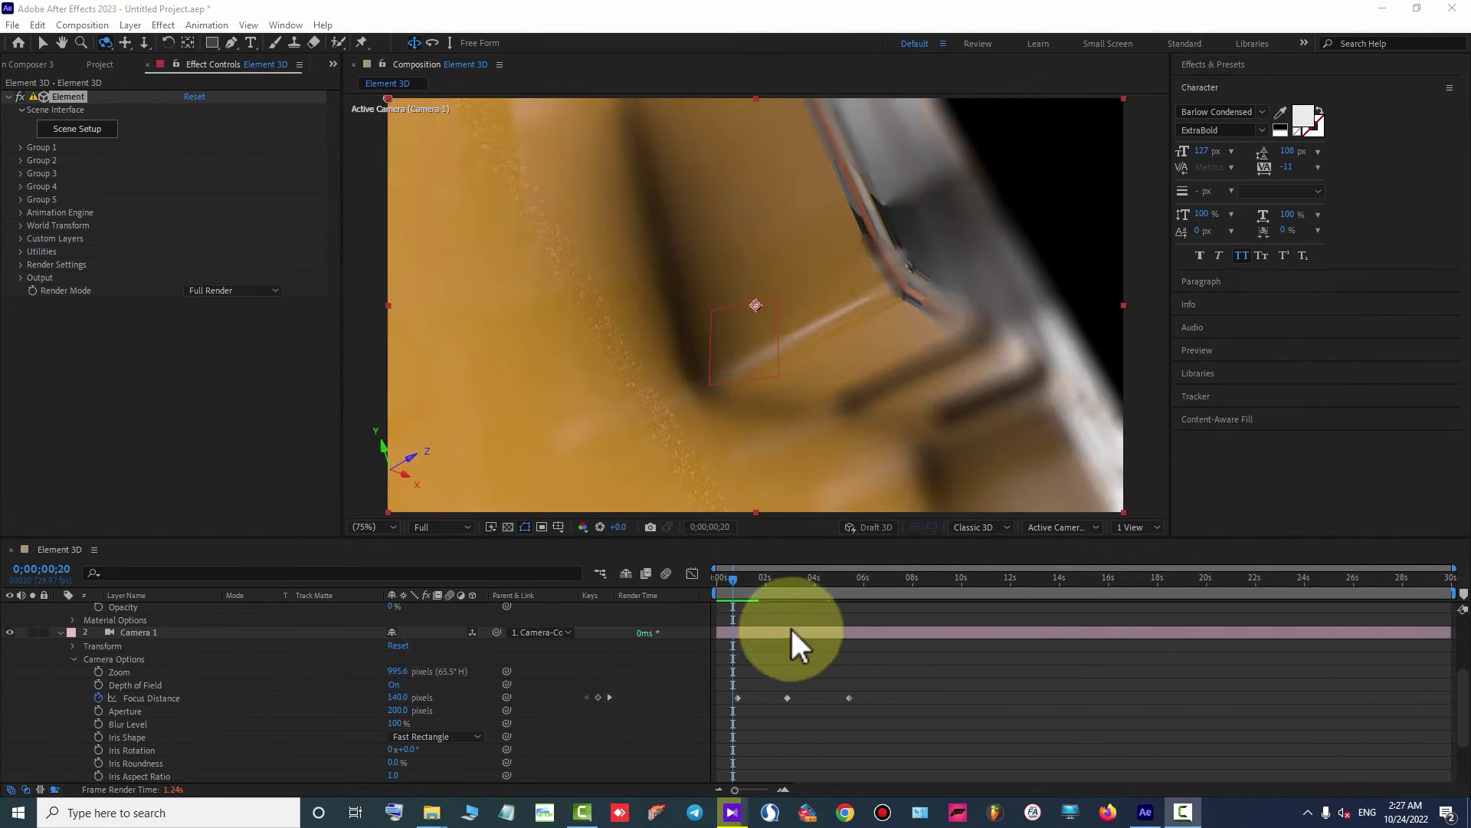
{"action": "left_click", "coordinate": [846, 581]}
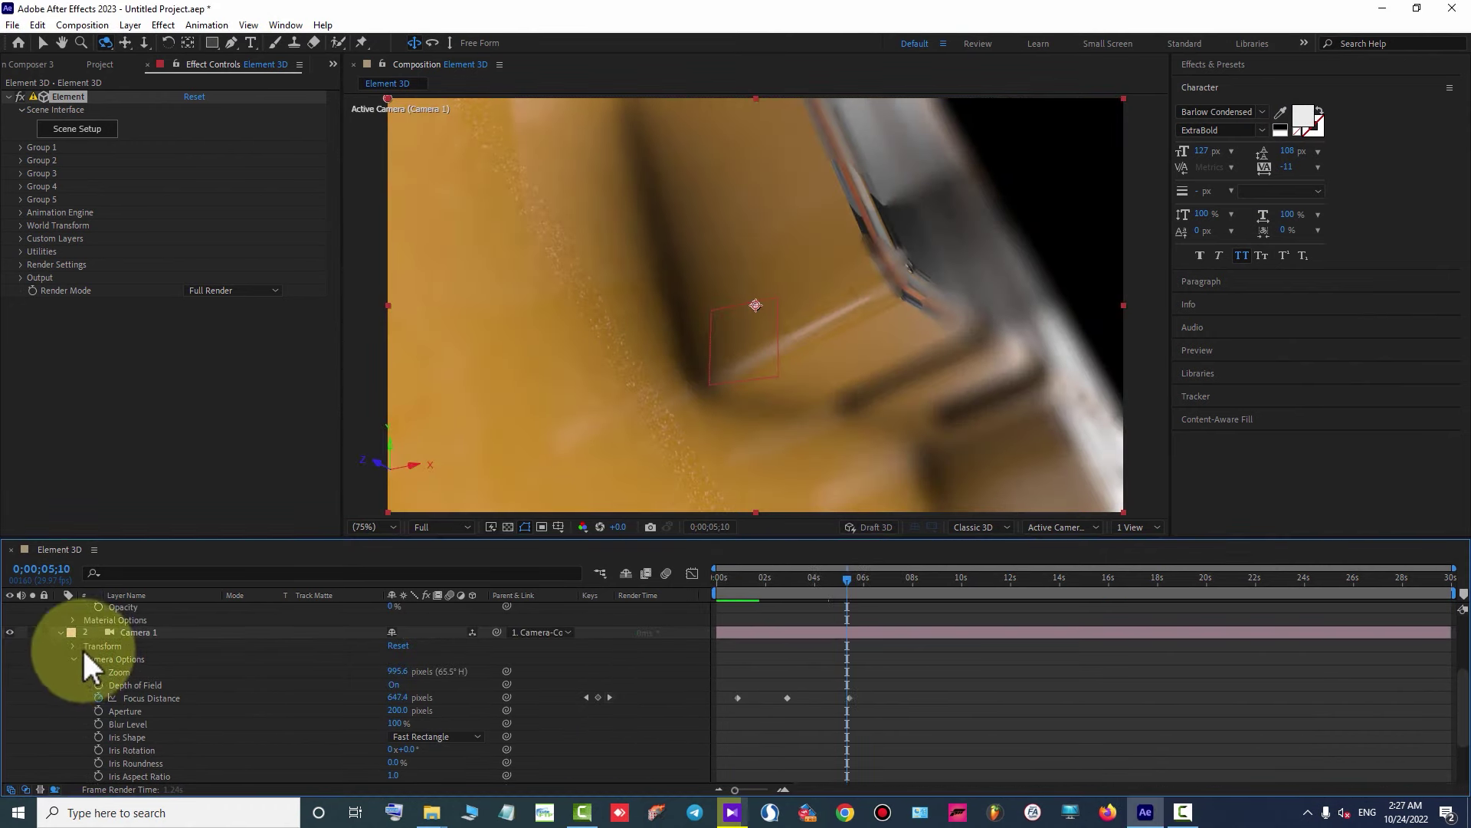
Collapse the camera layers, add a black 1280×720 Black Solid 1 on top, and pick the Ellipse Tool.
{"action": "left_click", "coordinate": [62, 632]}
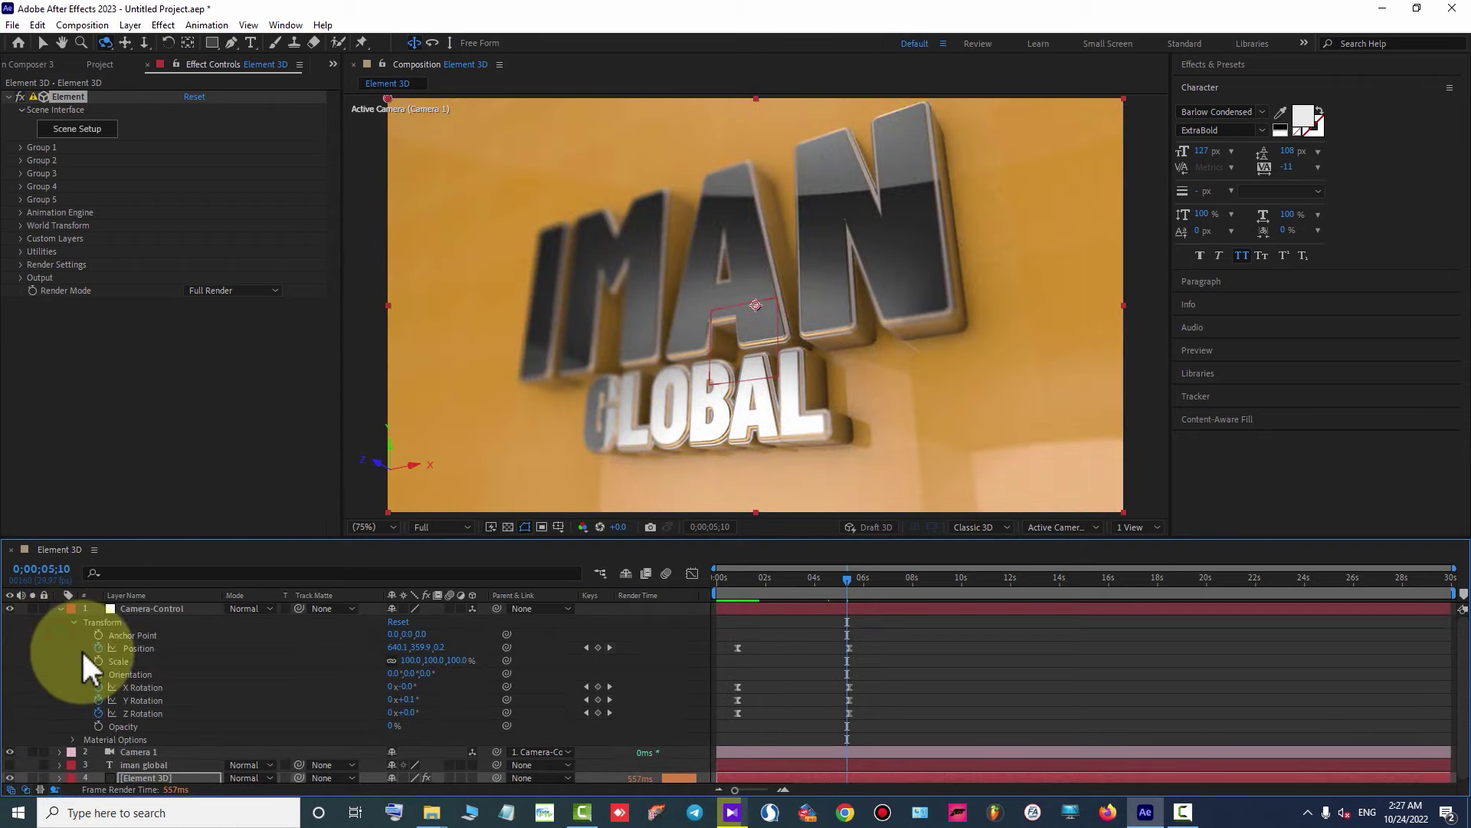
{"action": "left_click", "coordinate": [61, 609]}
{"action": "right_click", "coordinate": [523, 697]}
{"action": "left_click", "coordinate": [659, 479]}
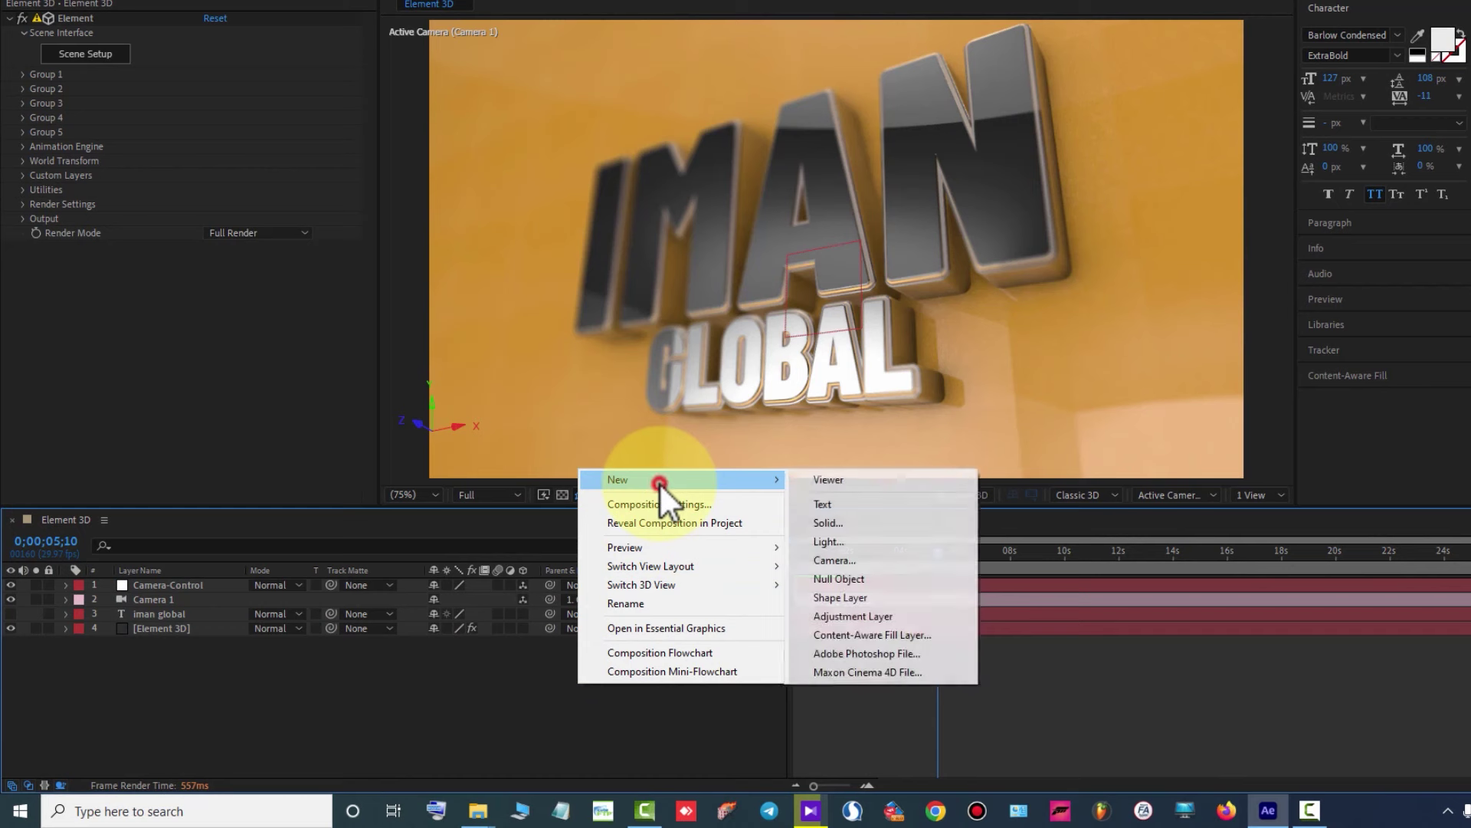
{"action": "left_click", "coordinate": [866, 522]}
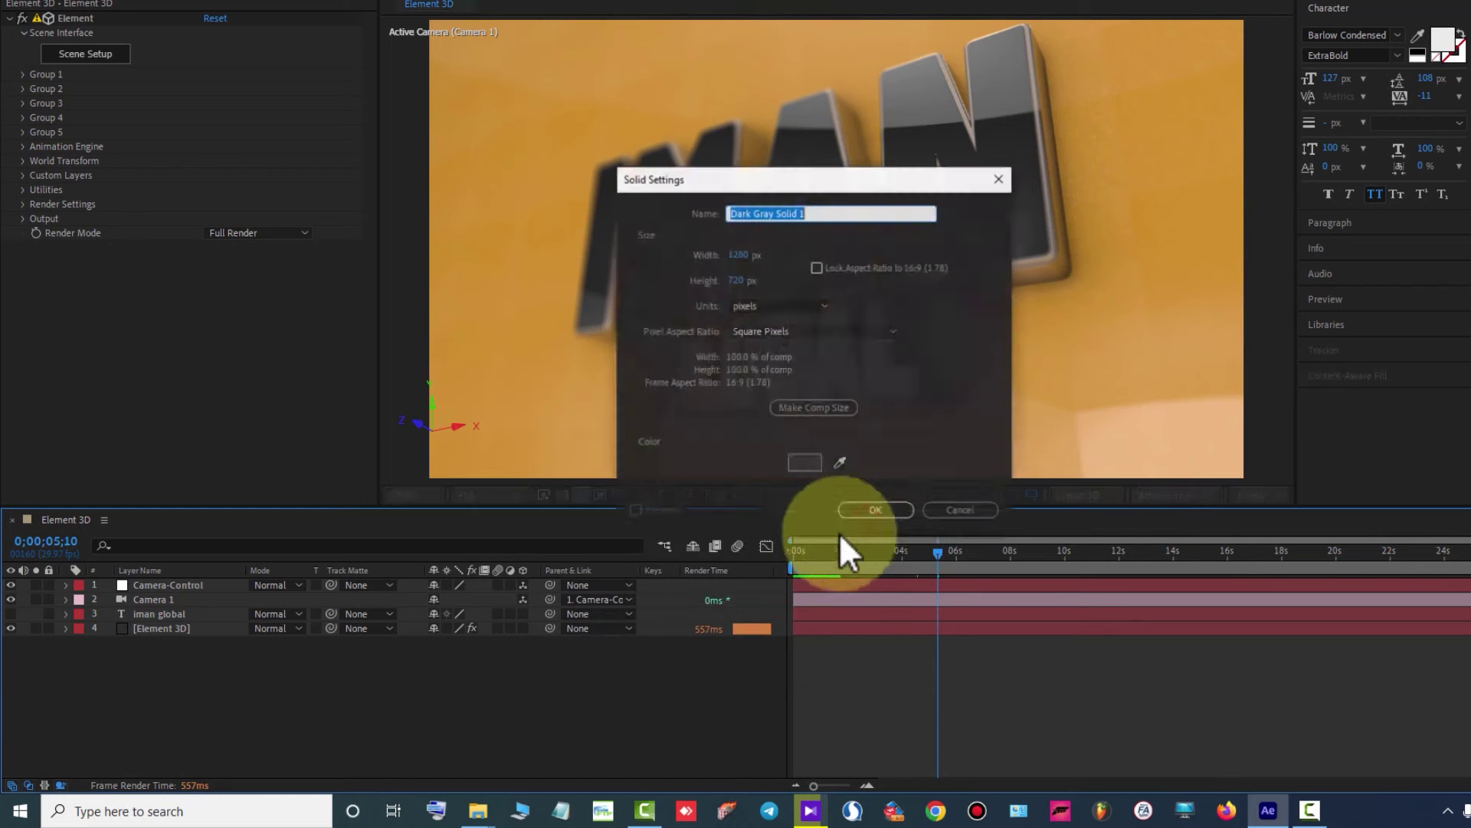
{"action": "left_click", "coordinate": [805, 463]}
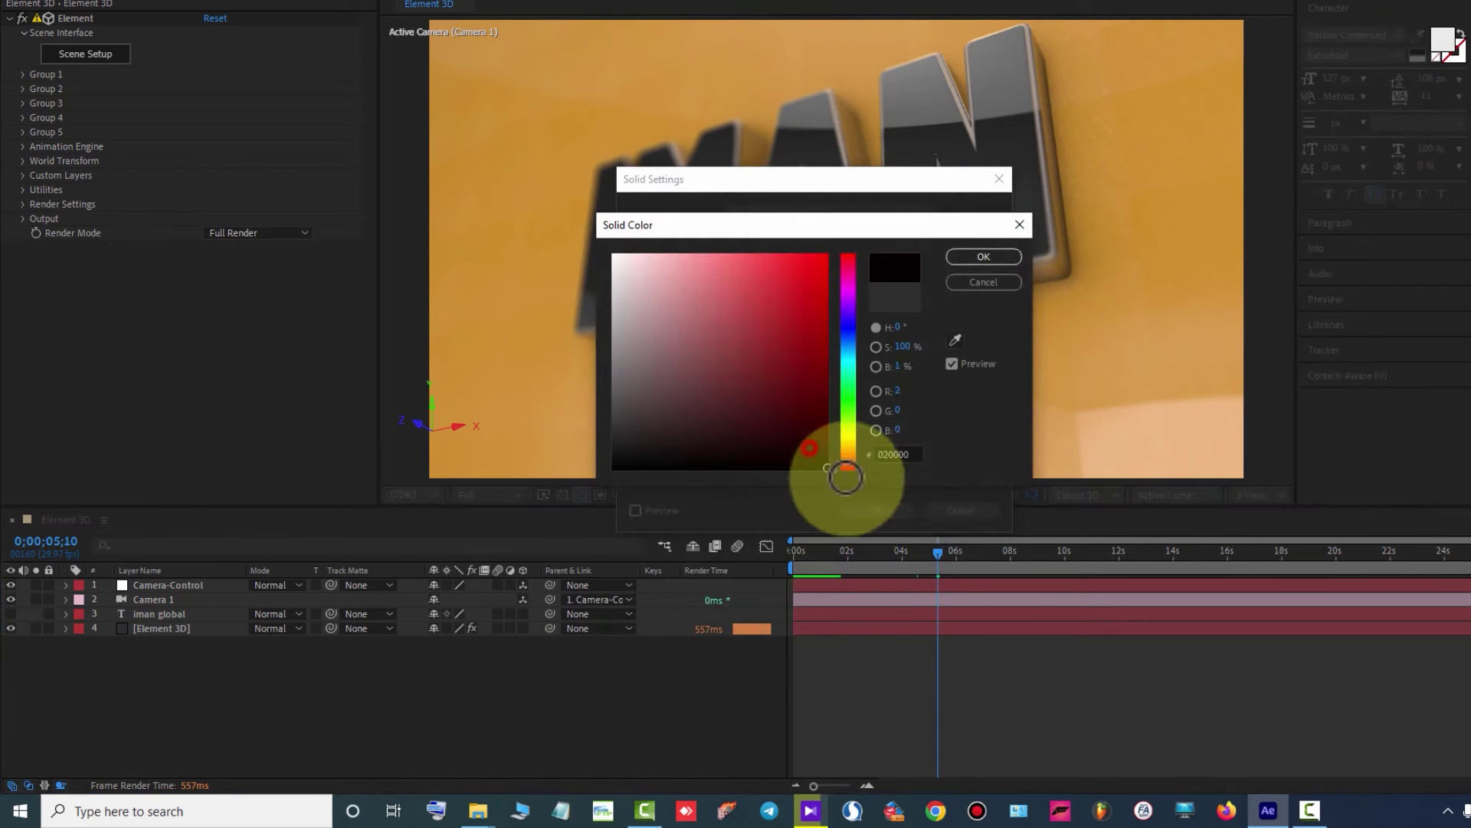
{"action": "left_click", "coordinate": [983, 256]}
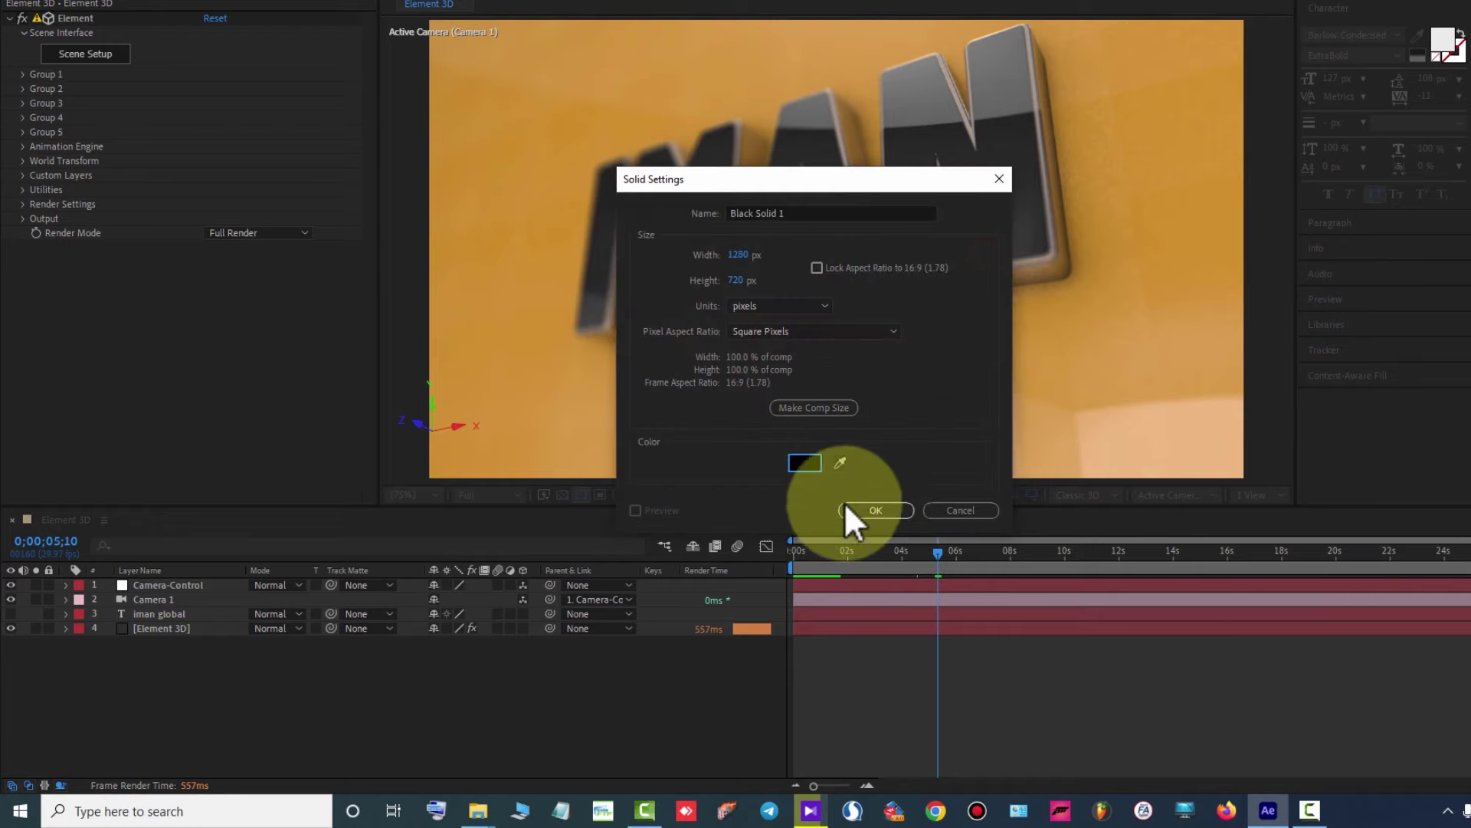
{"action": "left_click", "coordinate": [876, 507]}
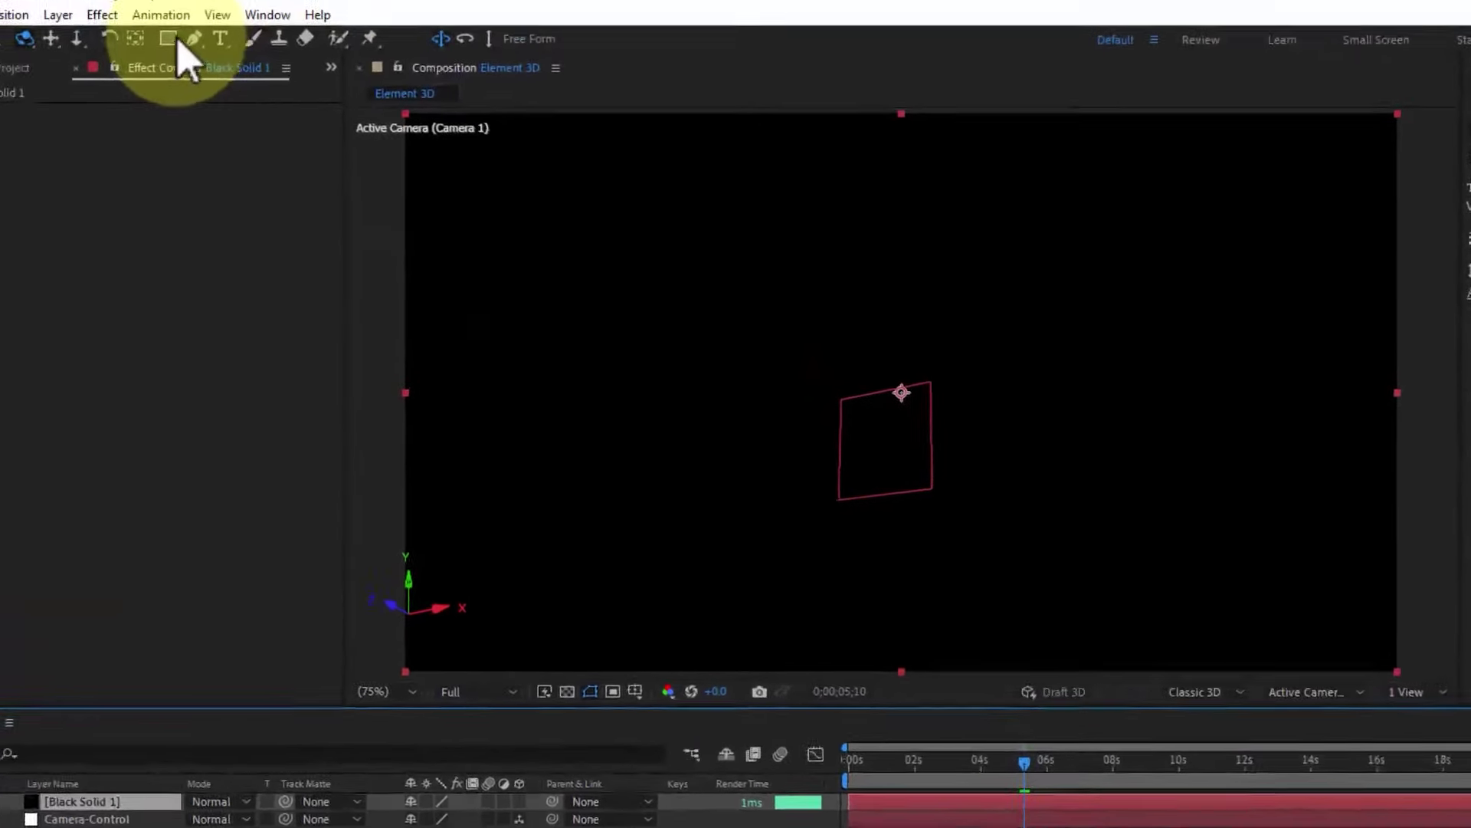
{"action": "left_click", "coordinate": [170, 40]}
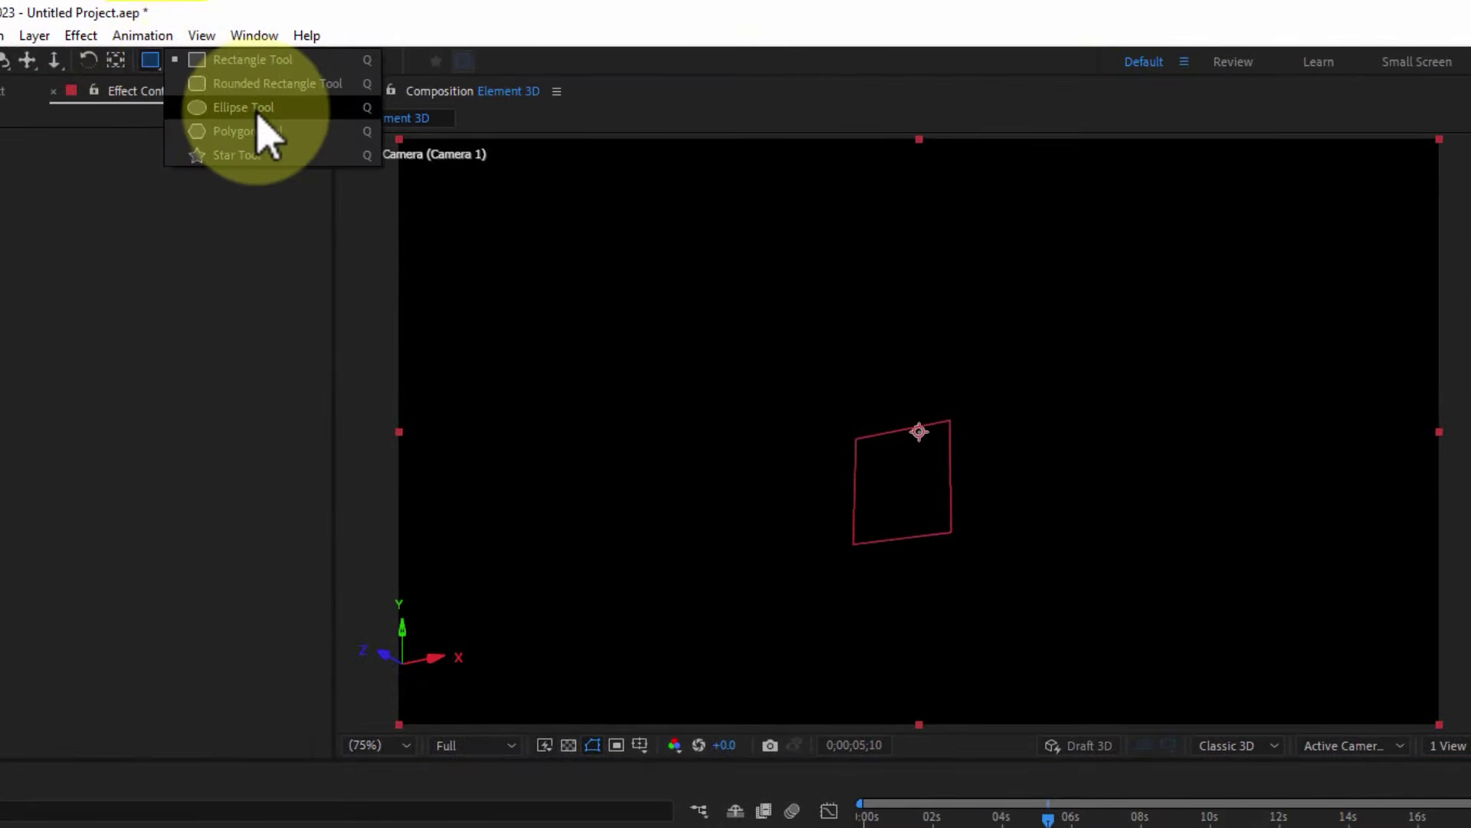
{"action": "left_click", "coordinate": [273, 107]}
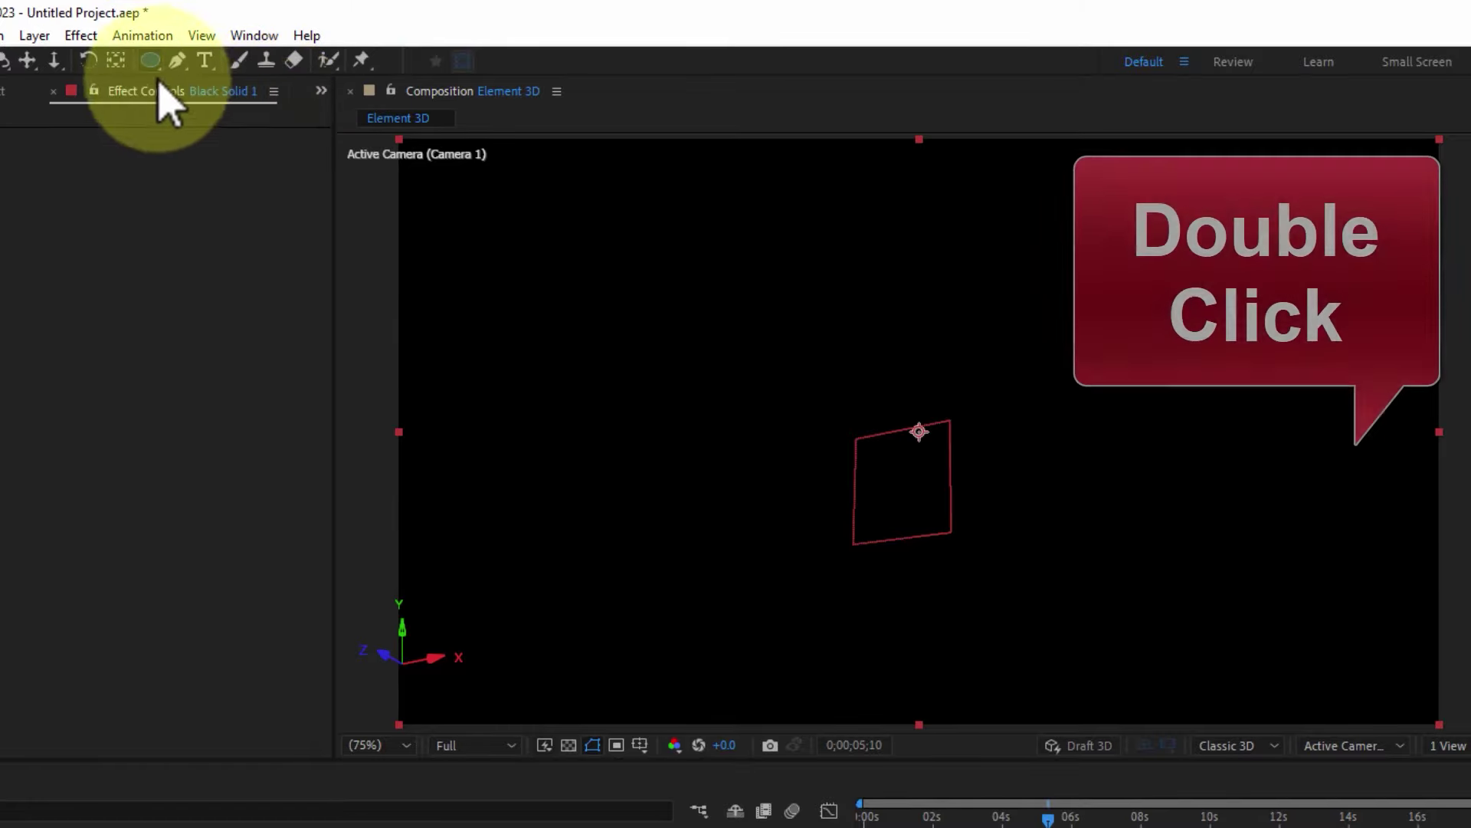
Fit an inverted elliptical mask to the black solid, feathered 318 pixels.
{"action": "double_click", "coordinate": [153, 62]}
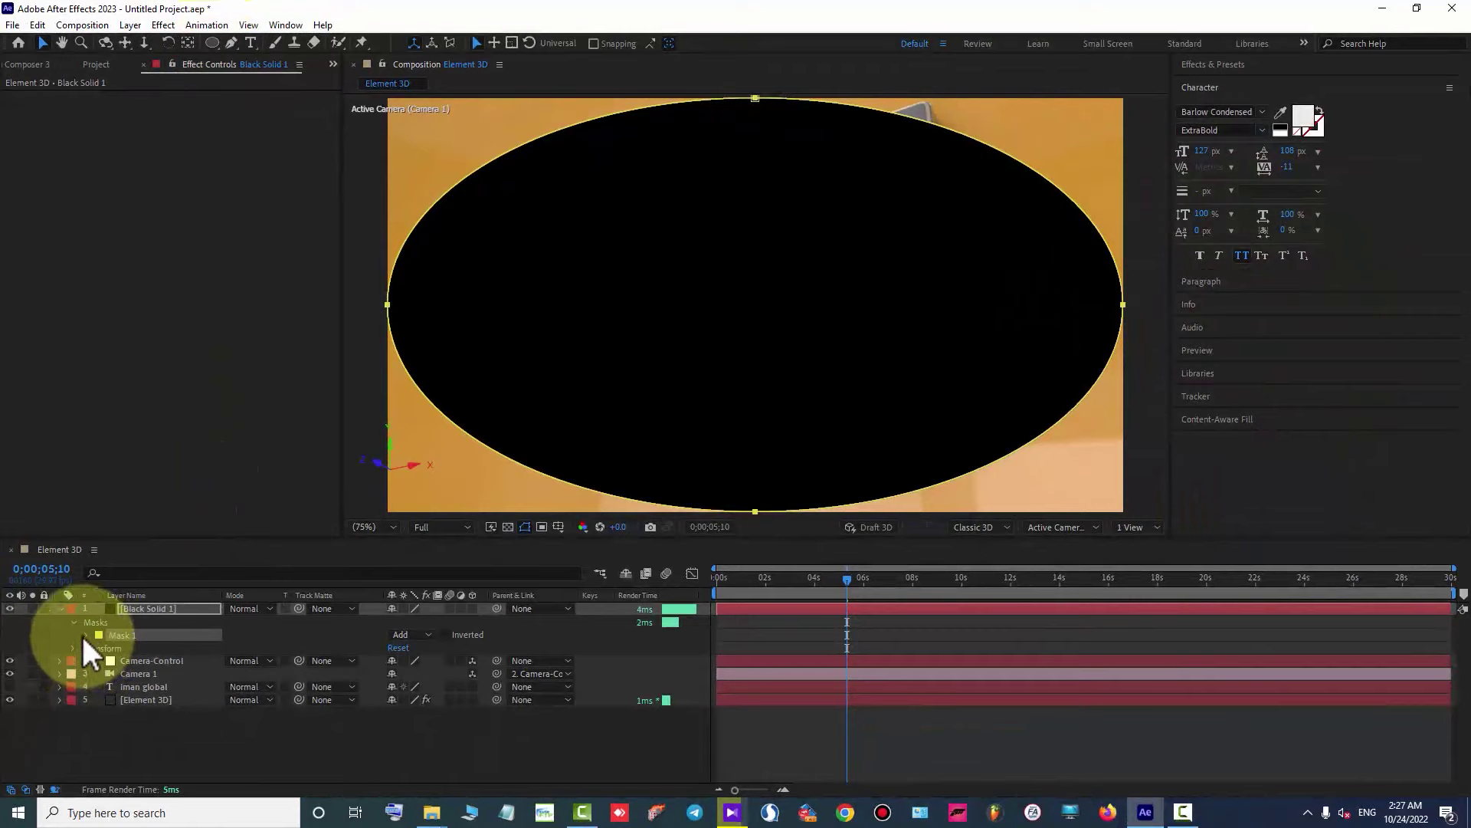
{"action": "left_click", "coordinate": [86, 637]}
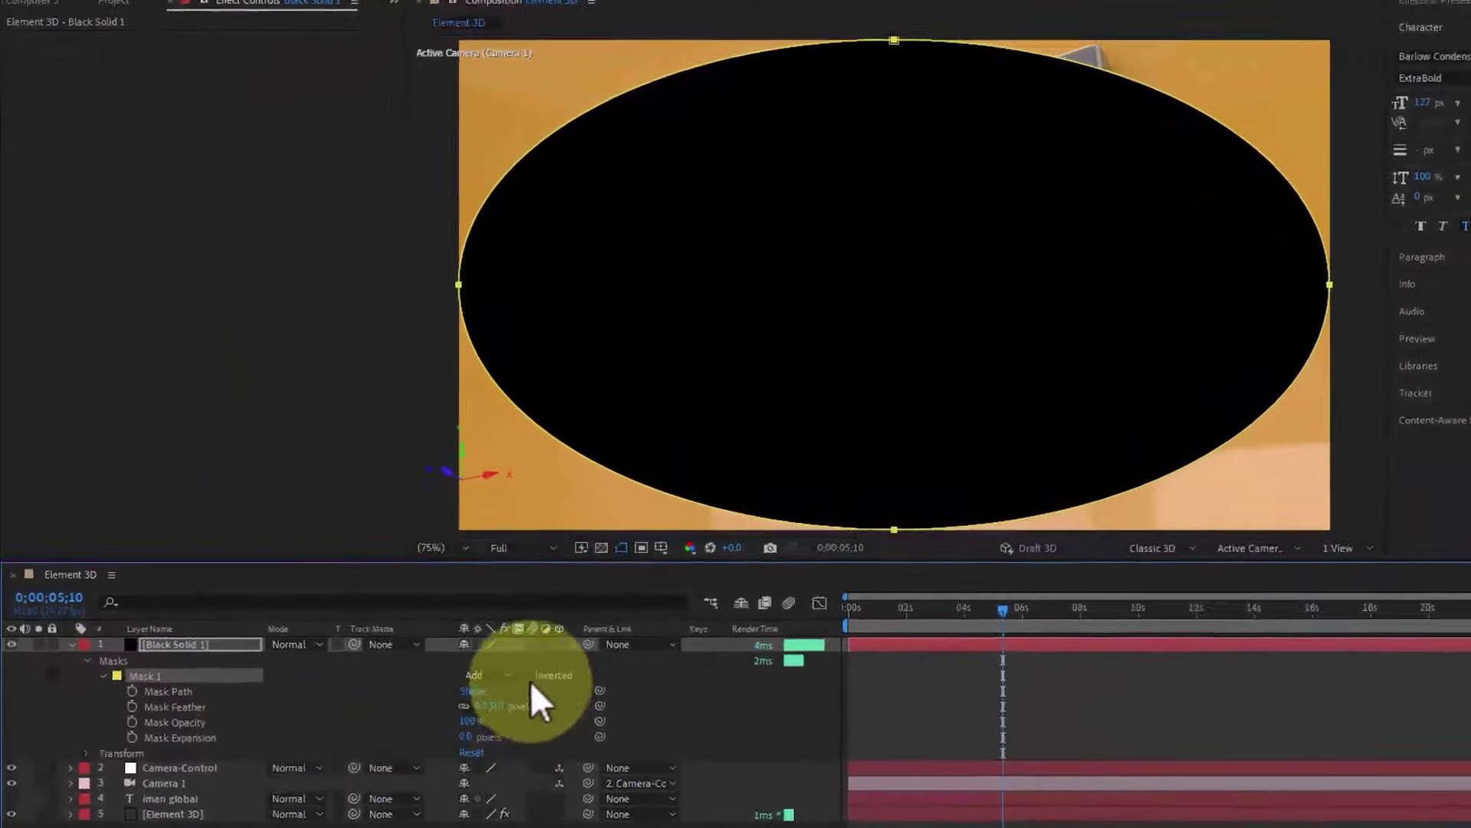
{"action": "left_click", "coordinate": [526, 674]}
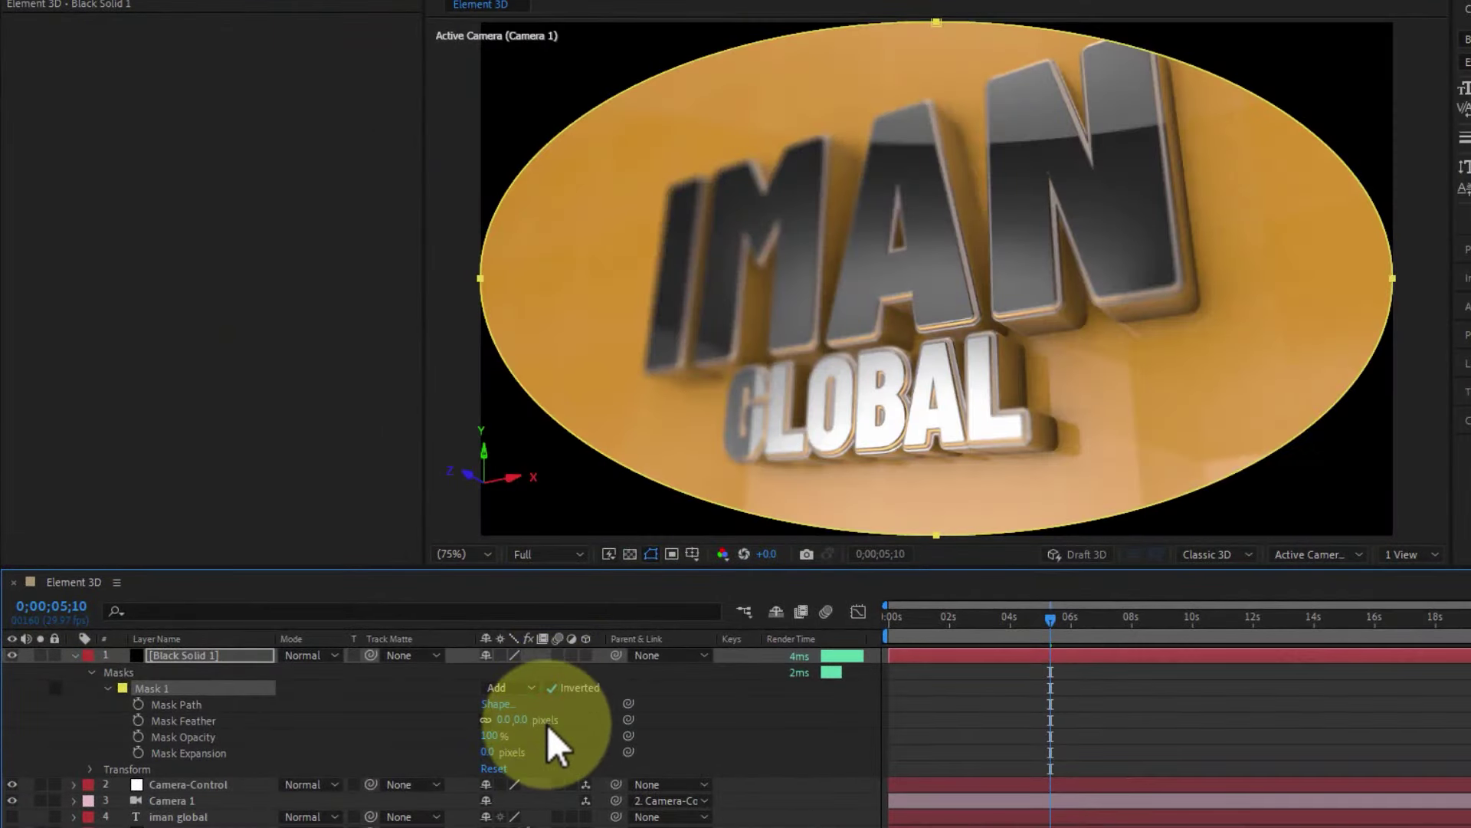
{"action": "left_click", "coordinate": [184, 723]}
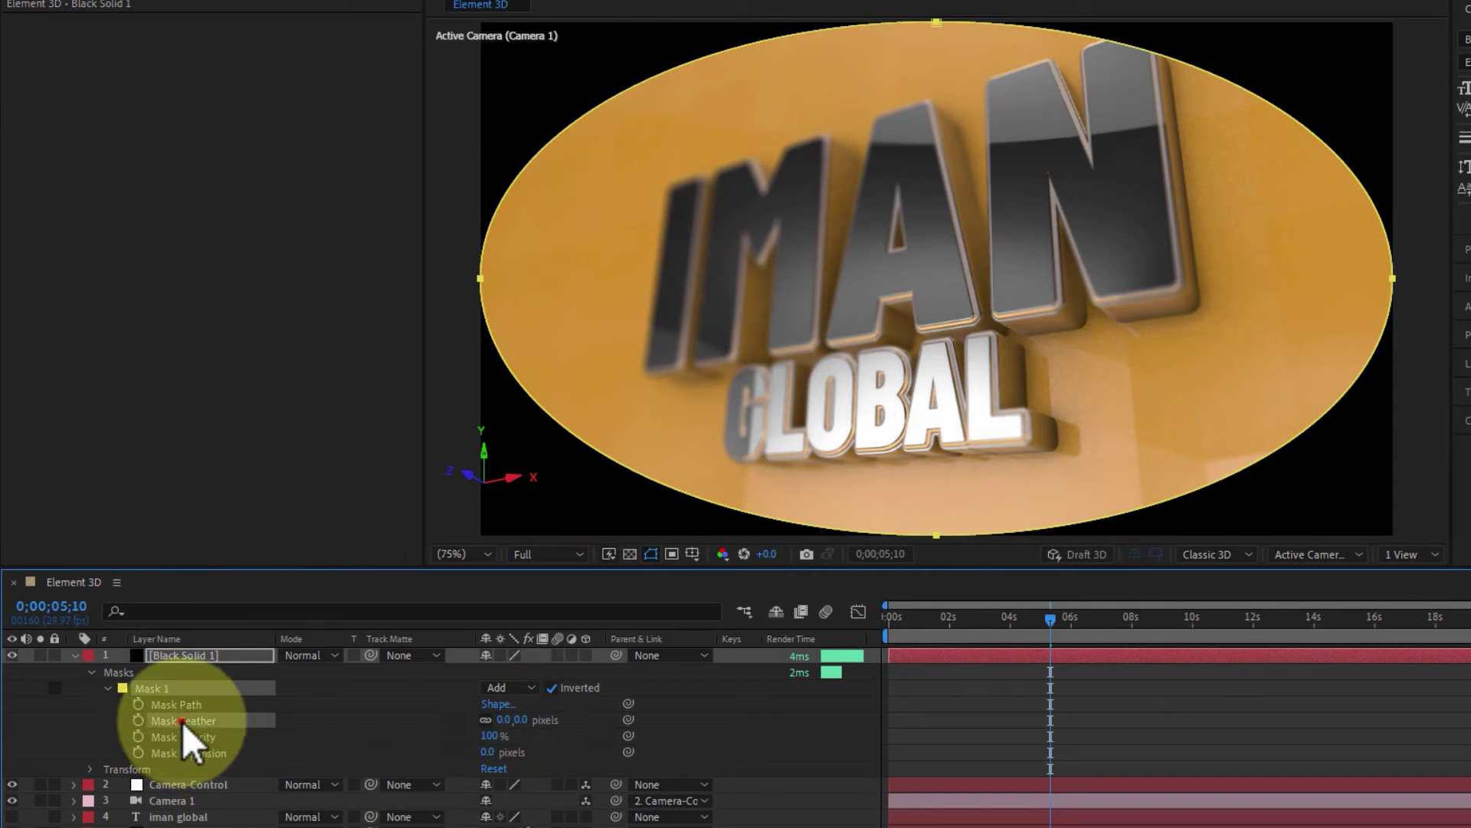
{"action": "left_click_drag", "start_coordinate": [504, 720], "coordinate": [795, 706]}
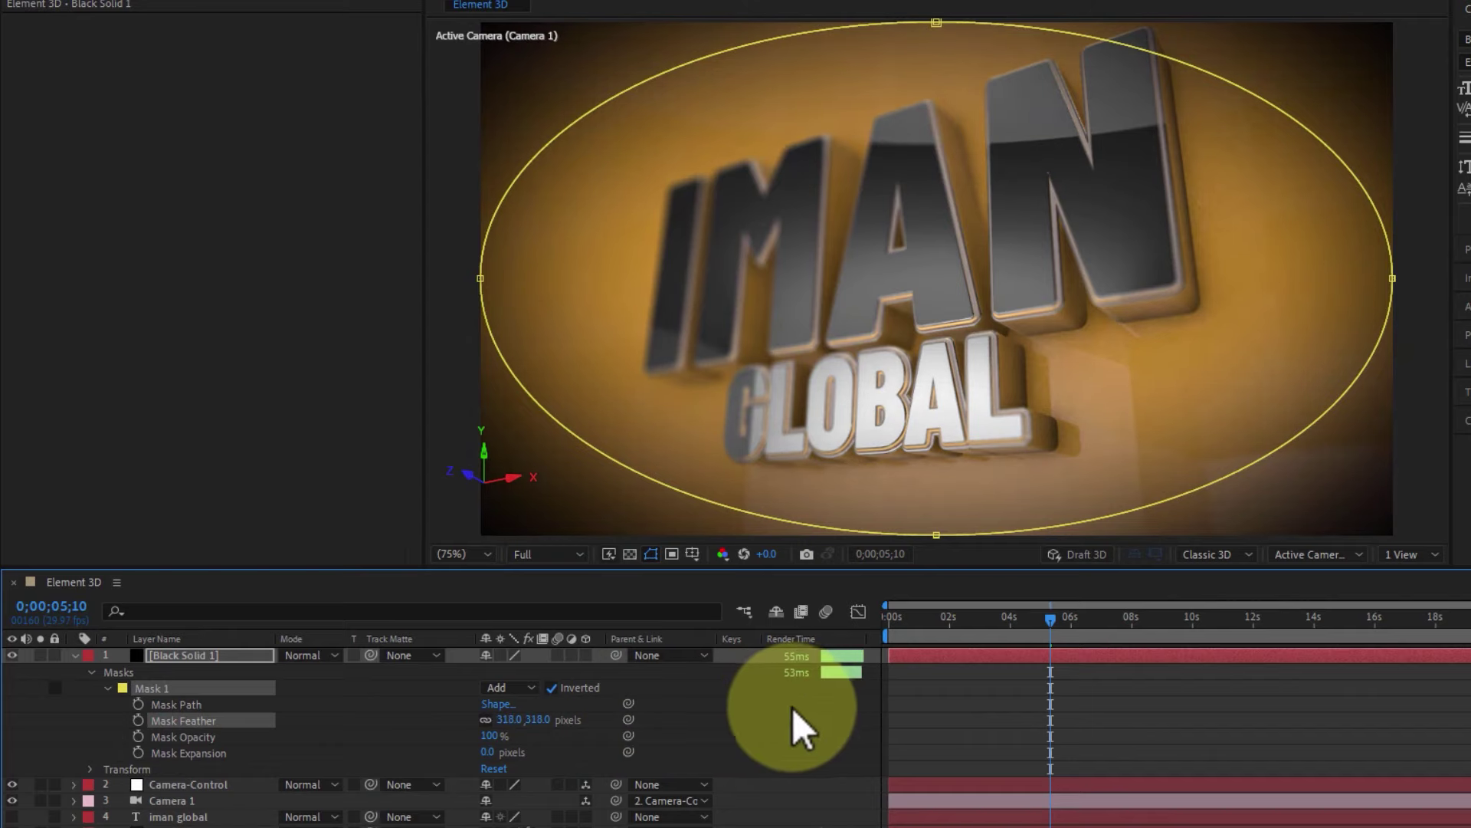
Scale Black Solid 1 to 110% and toggle its visibility to compare the vignette.
{"action": "left_click", "coordinate": [191, 655]}
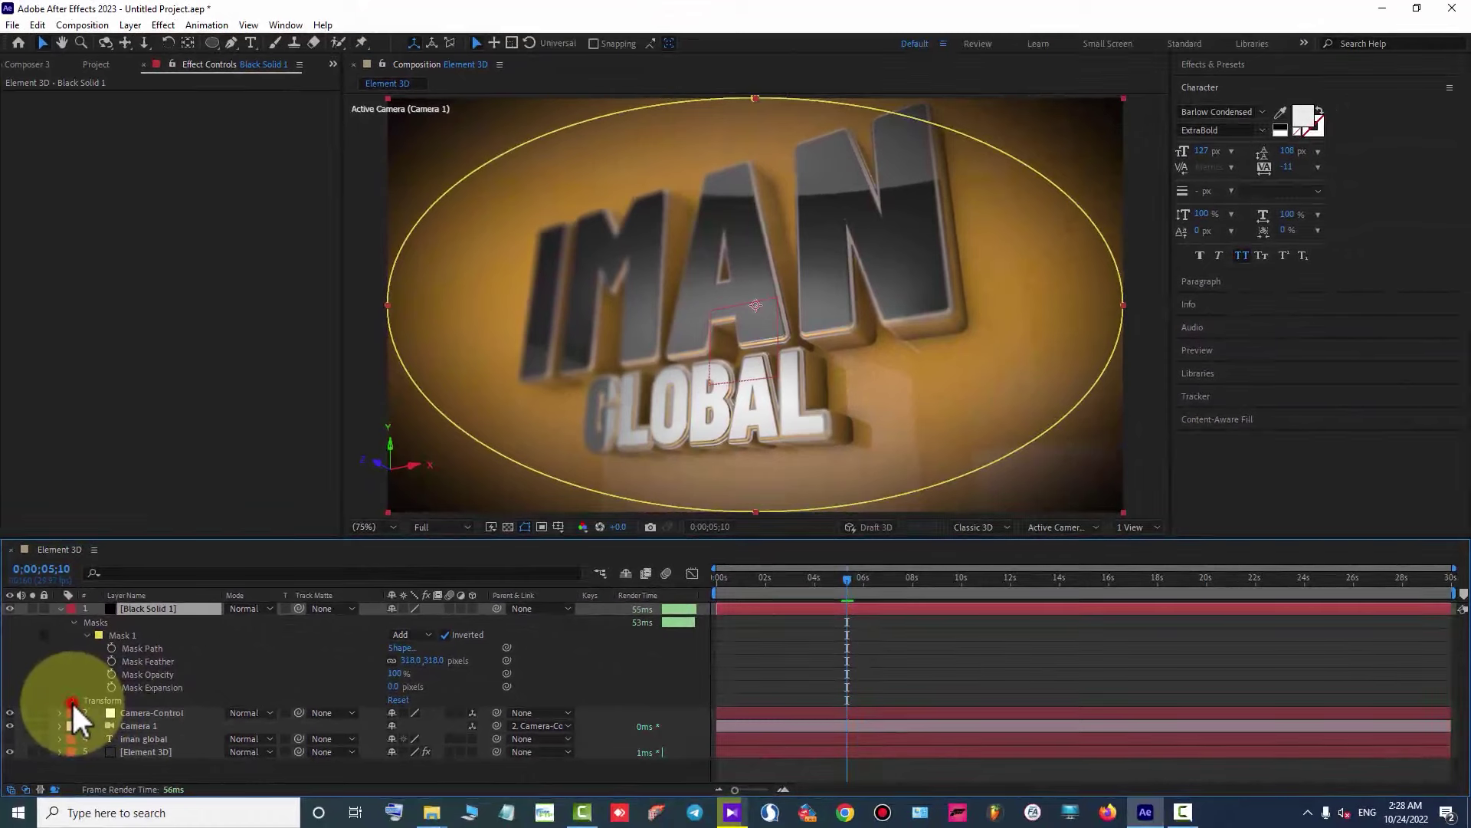
{"action": "left_click", "coordinate": [73, 700]}
{"action": "left_click", "coordinate": [119, 739]}
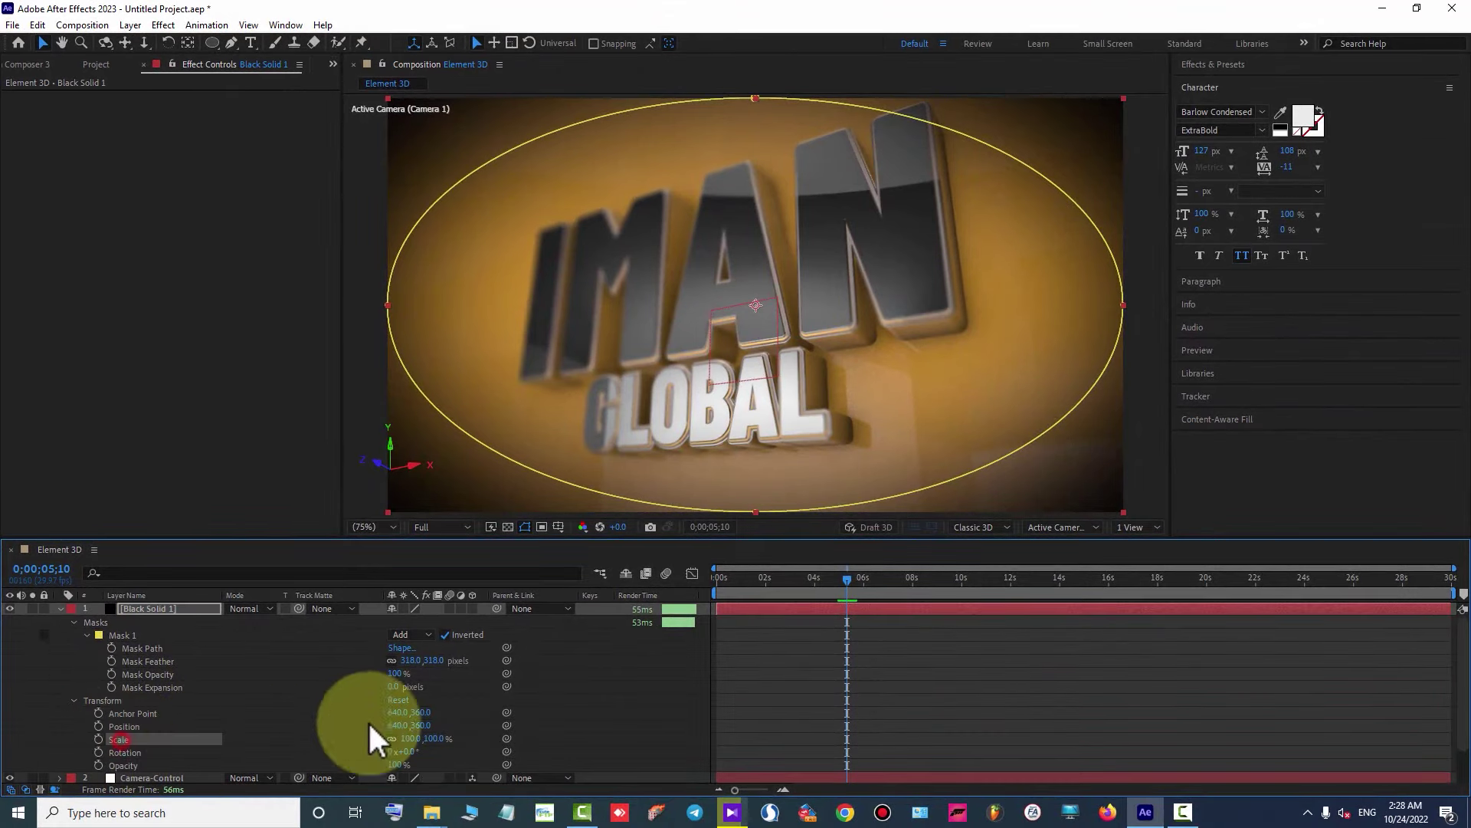
{"action": "left_click_drag", "start_coordinate": [441, 741], "coordinate": [443, 739]}
{"action": "left_click", "coordinate": [519, 680]}
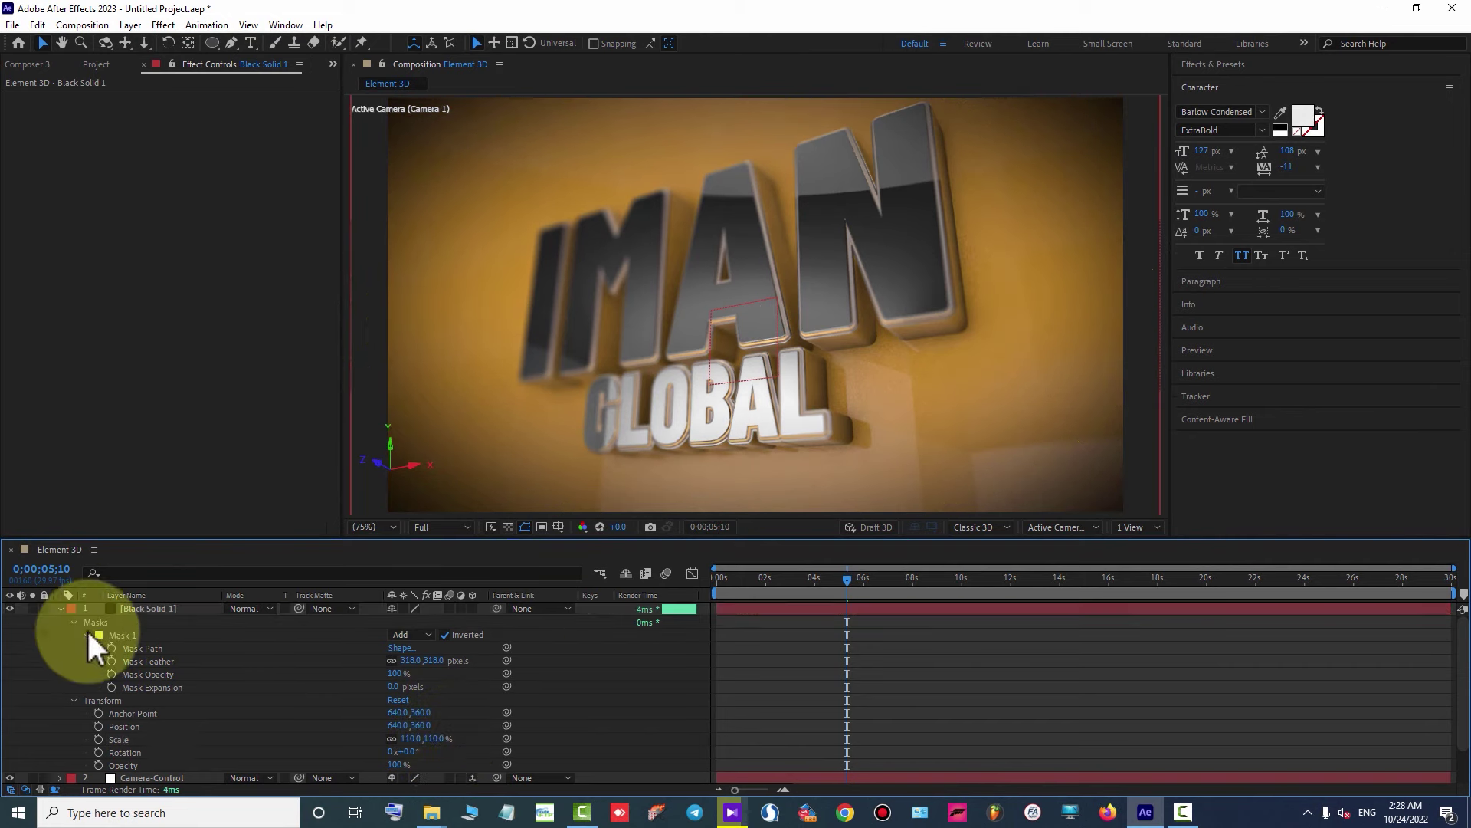
{"action": "left_click", "coordinate": [10, 608]}
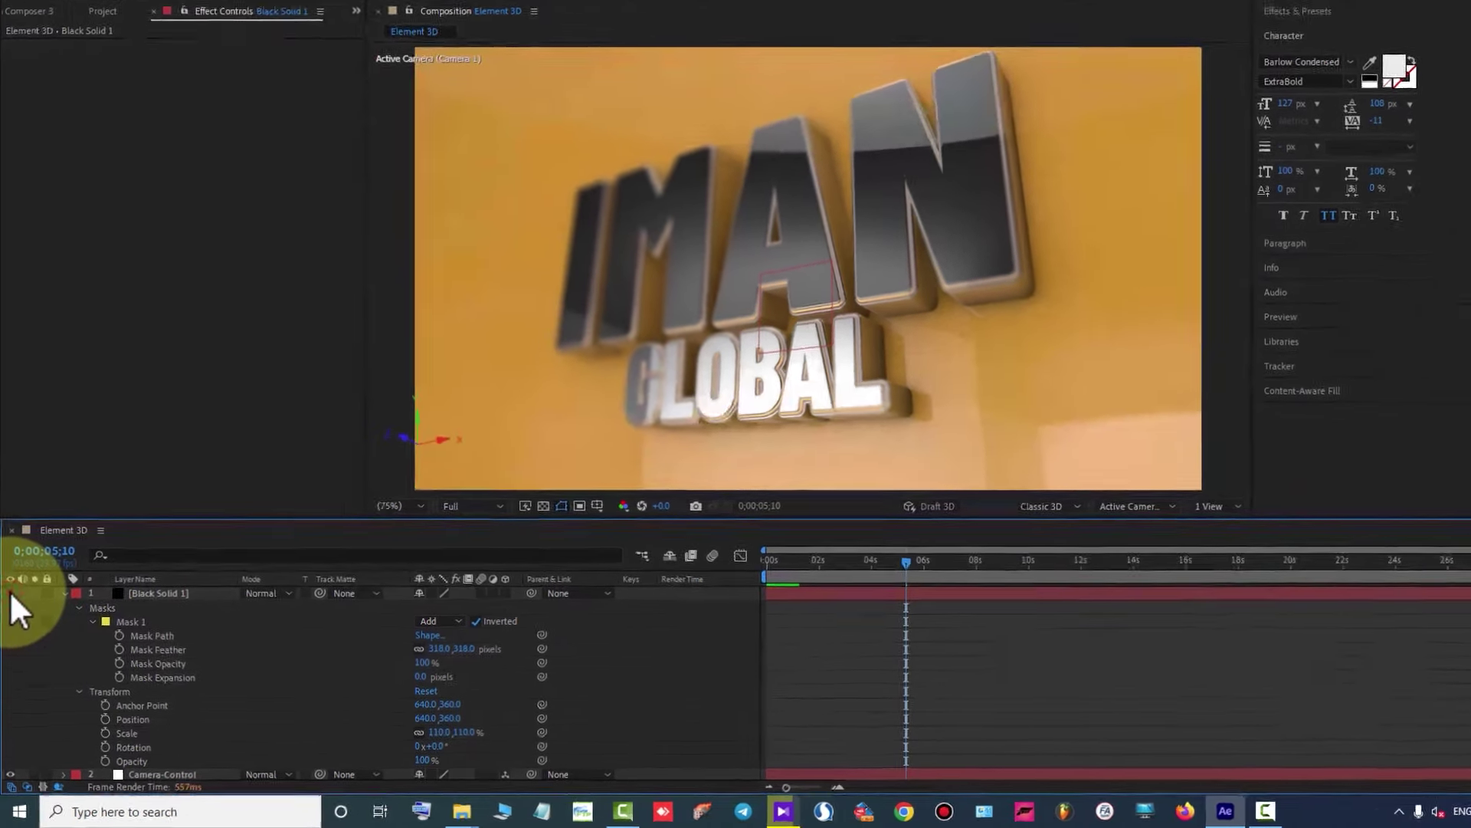
{"action": "left_click", "coordinate": [10, 609]}
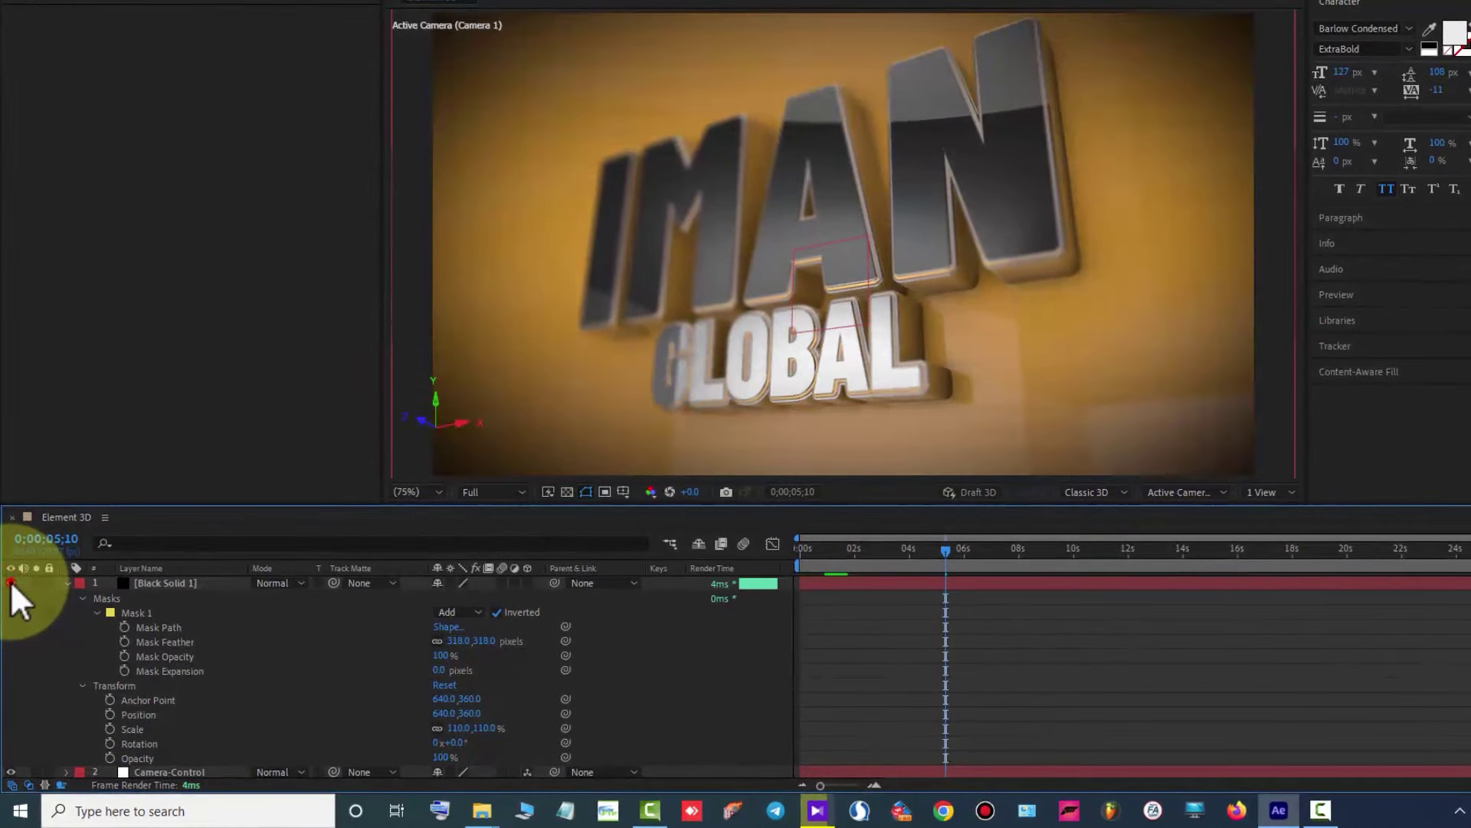
{"action": "left_click", "coordinate": [11, 581]}
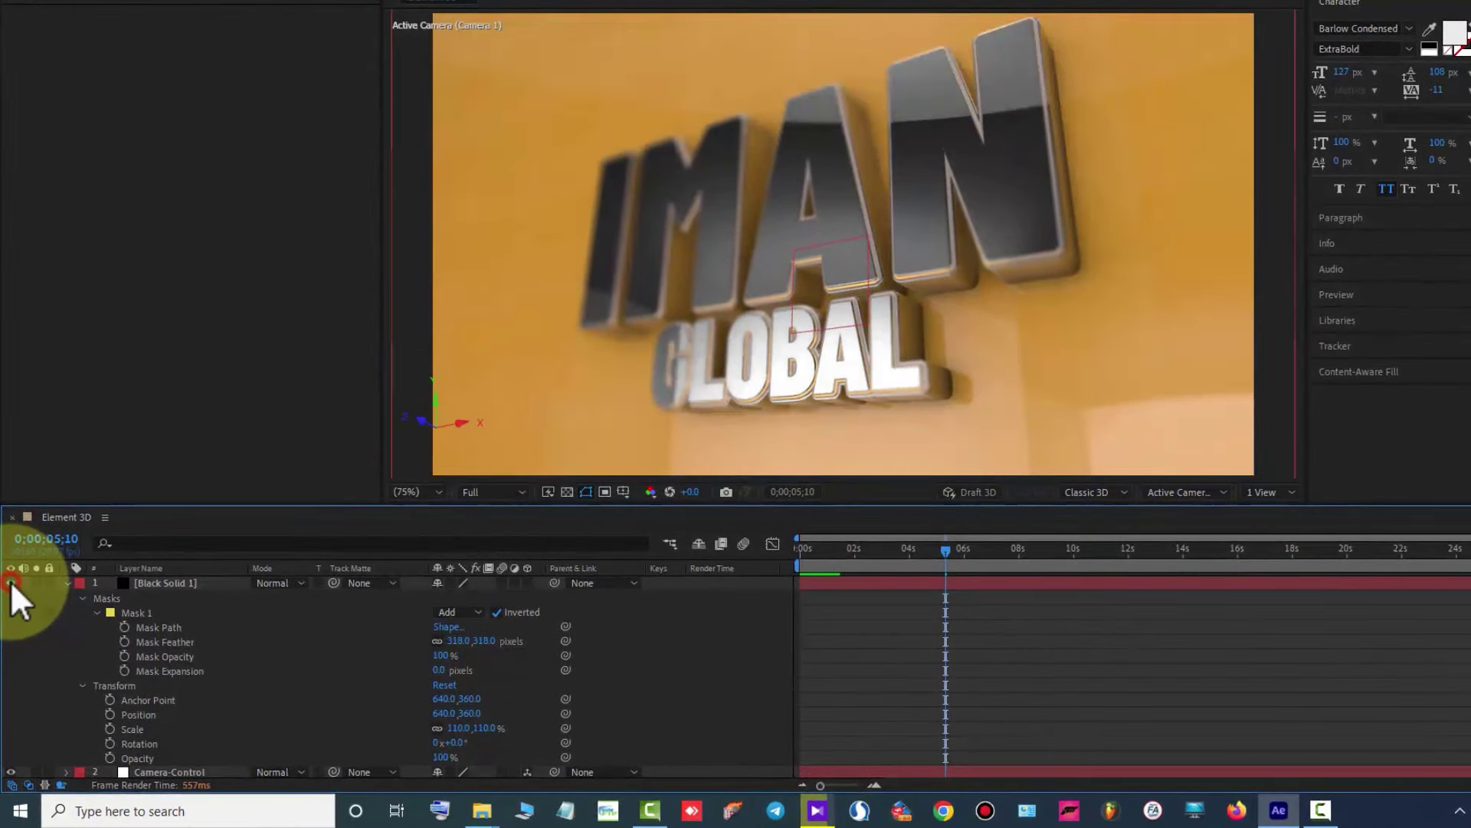
{"action": "left_click", "coordinate": [10, 581]}
{"action": "left_click", "coordinate": [178, 581]}
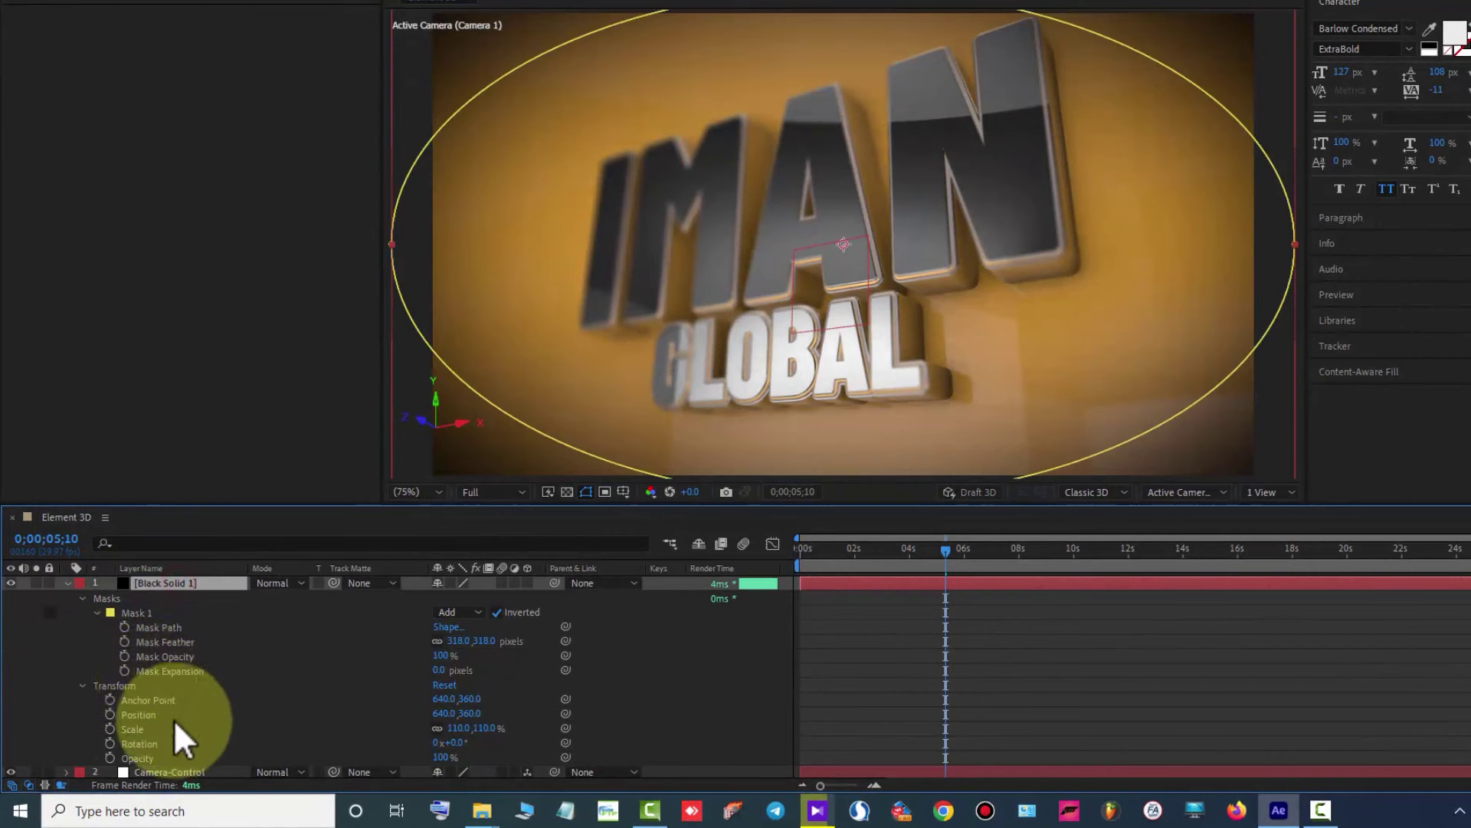
Set the vignette's opacity to 87% and collapse its properties.
{"action": "left_click", "coordinate": [148, 756]}
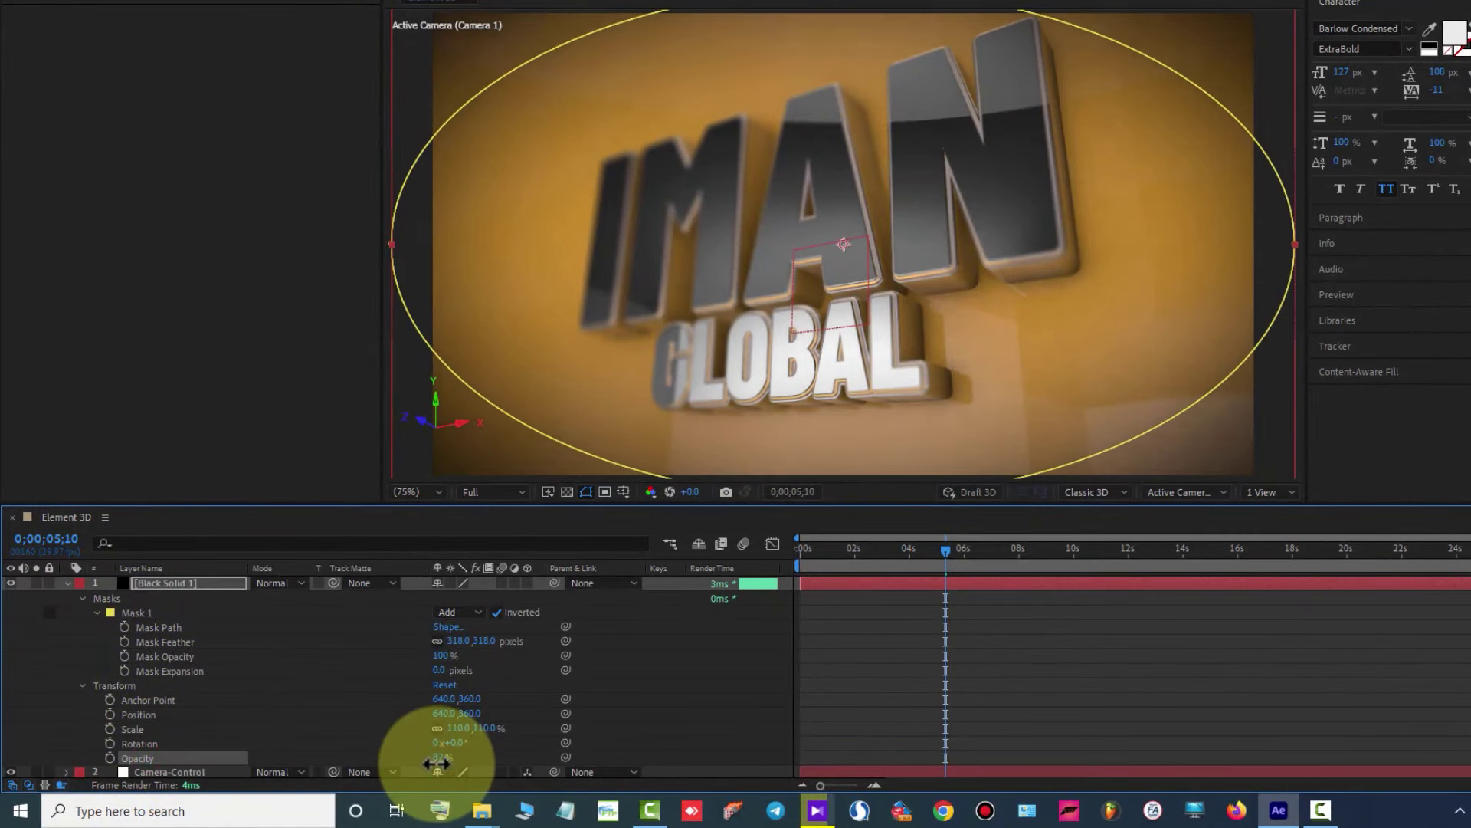
{"action": "left_click", "coordinate": [348, 682]}
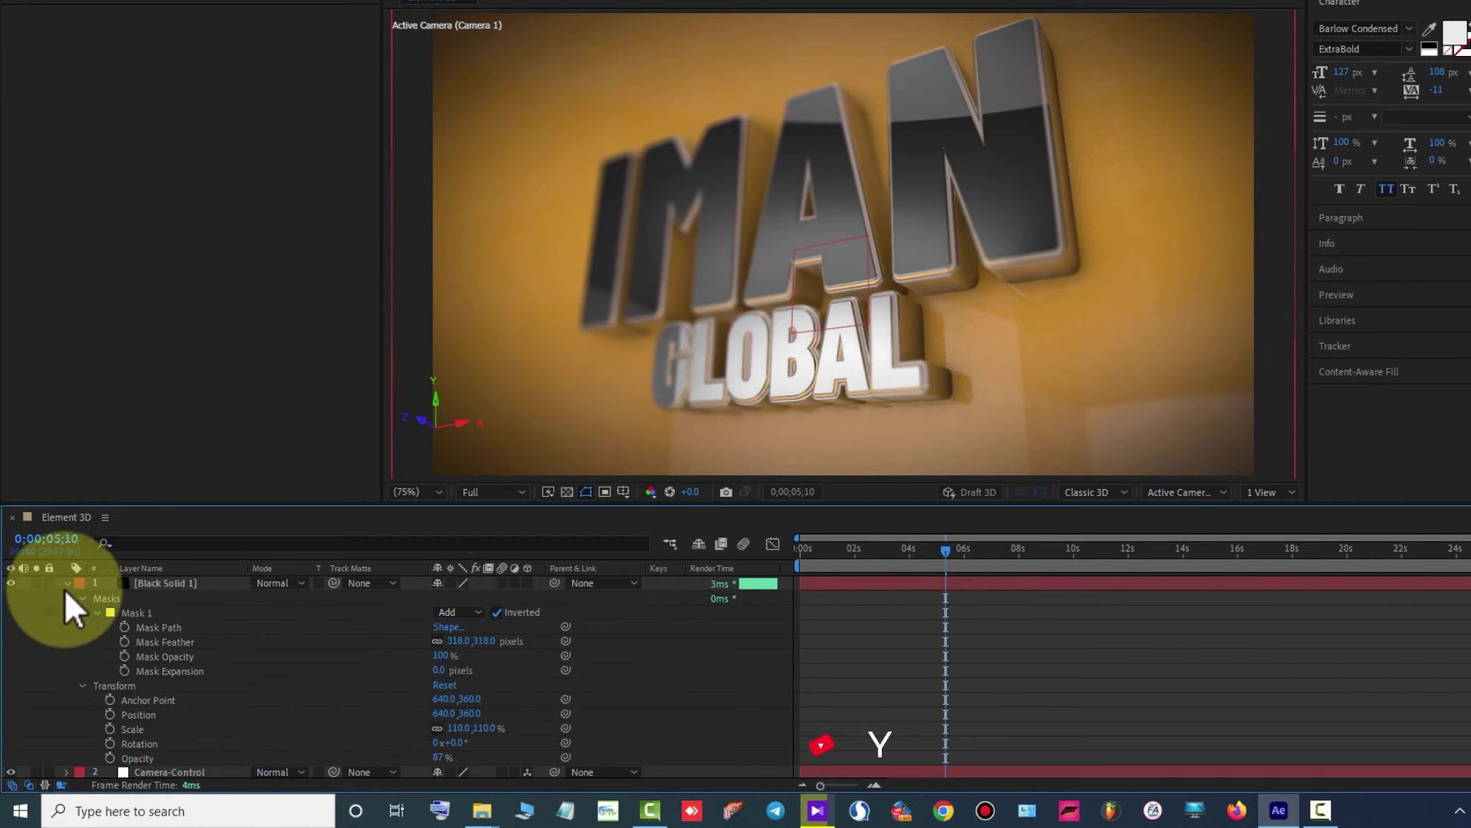
{"action": "left_click", "coordinate": [67, 583]}
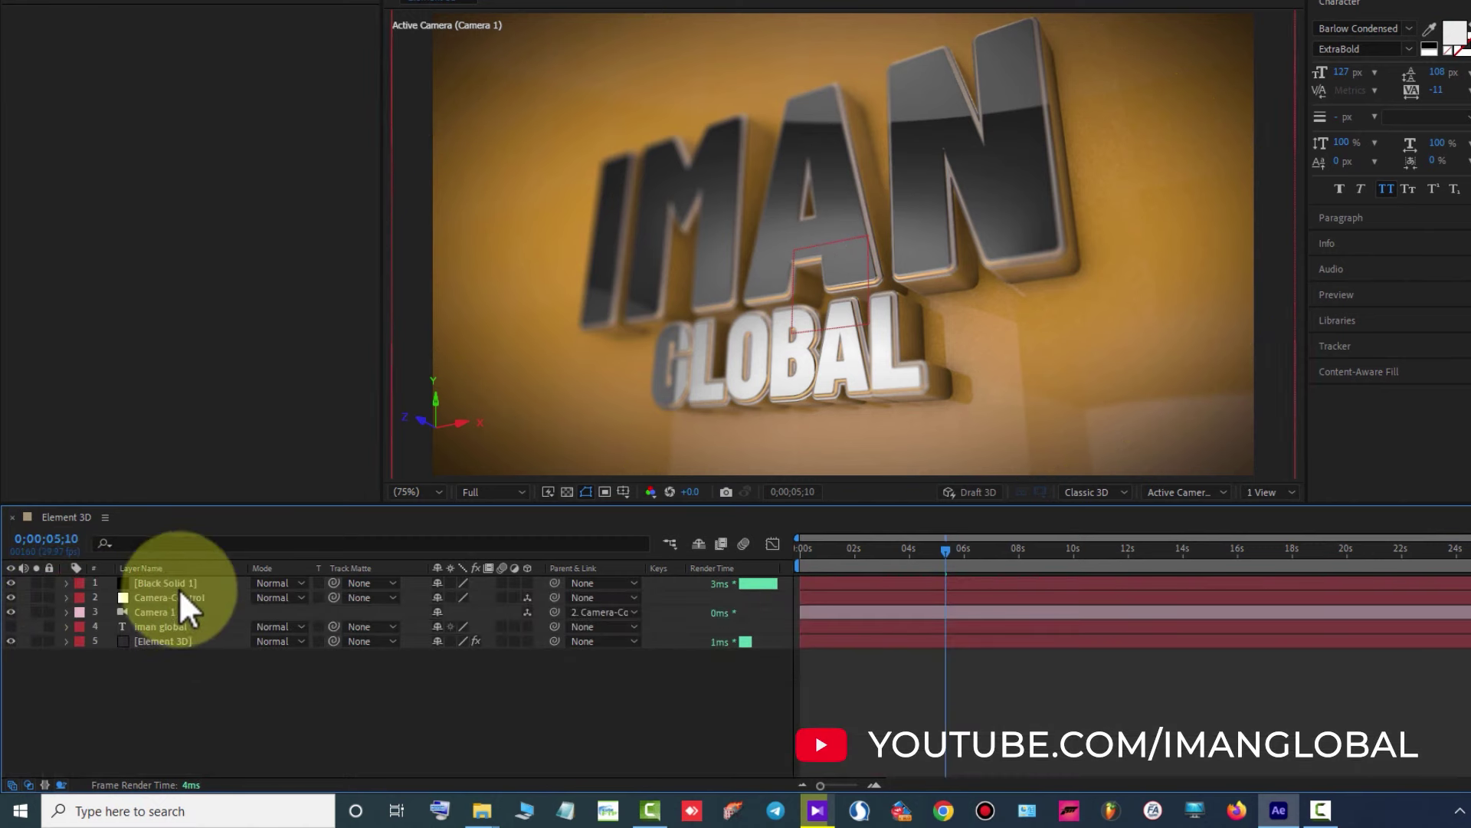
Show Camera-Control's transform properties and go to the start of the animation.
{"action": "left_click", "coordinate": [155, 597]}
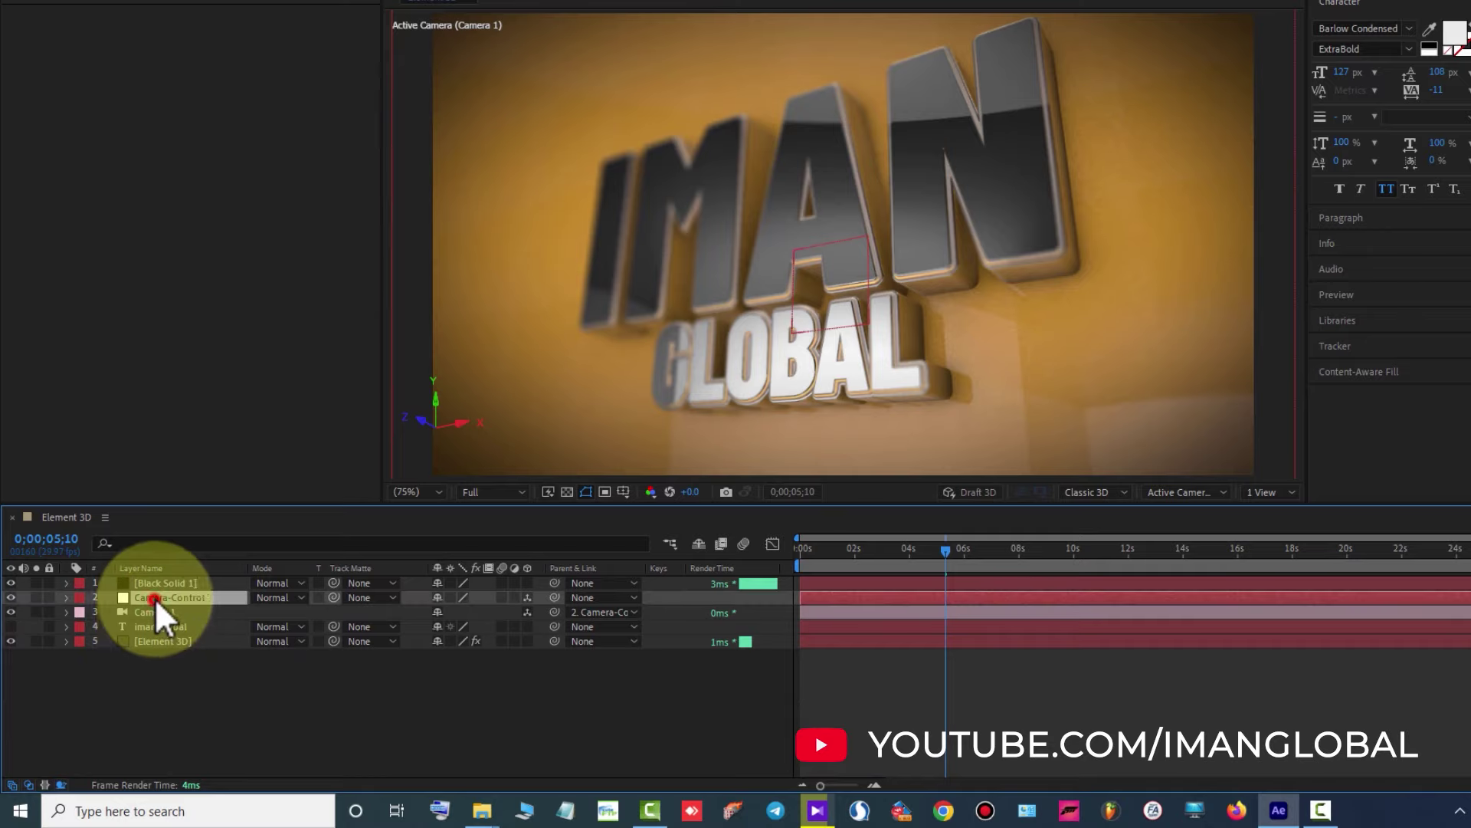
{"action": "left_click", "coordinate": [65, 595]}
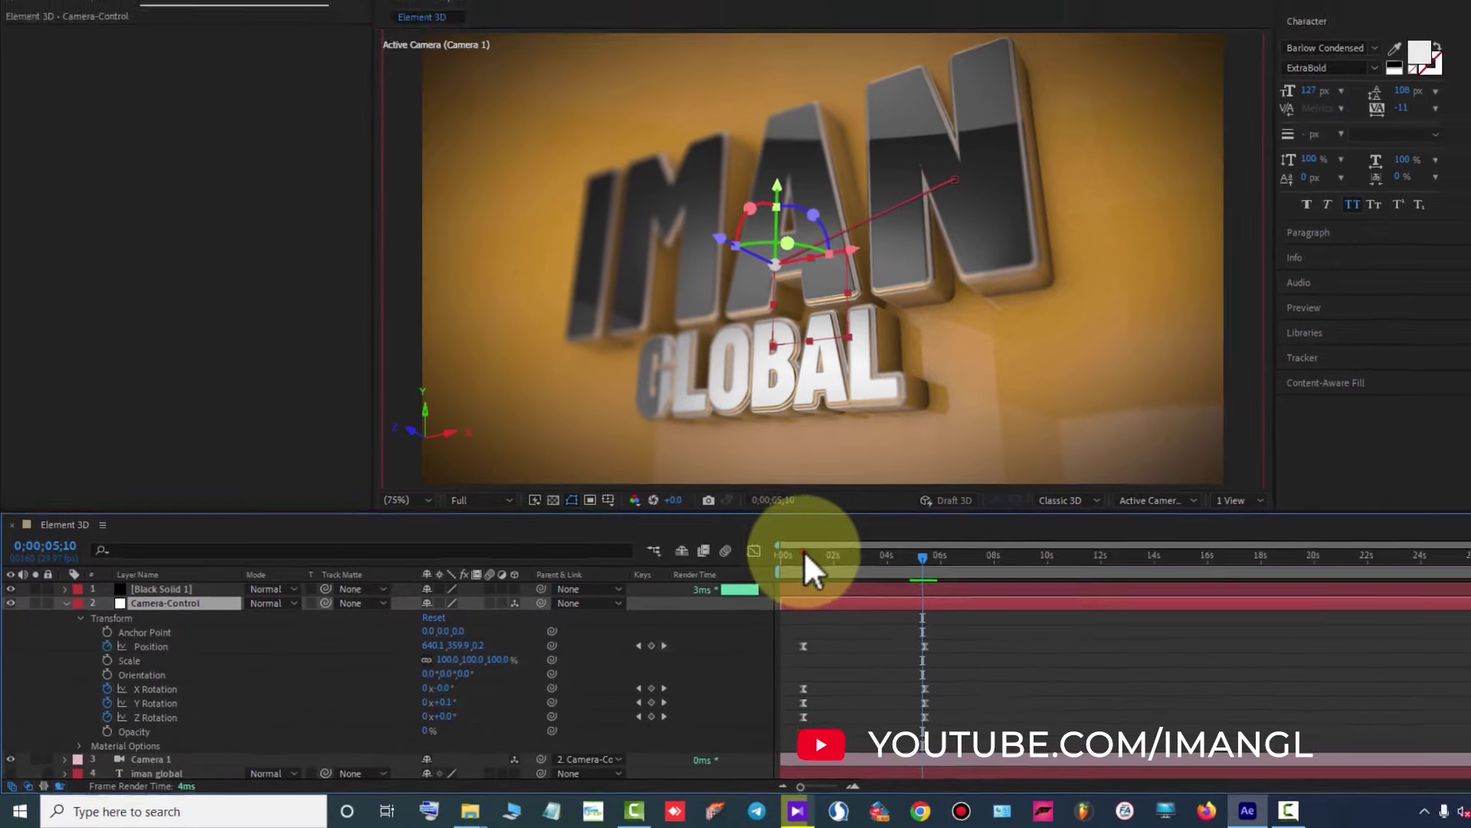
{"action": "left_click", "coordinate": [763, 564]}
{"action": "left_click_drag", "start_coordinate": [763, 564], "coordinate": [734, 575]}
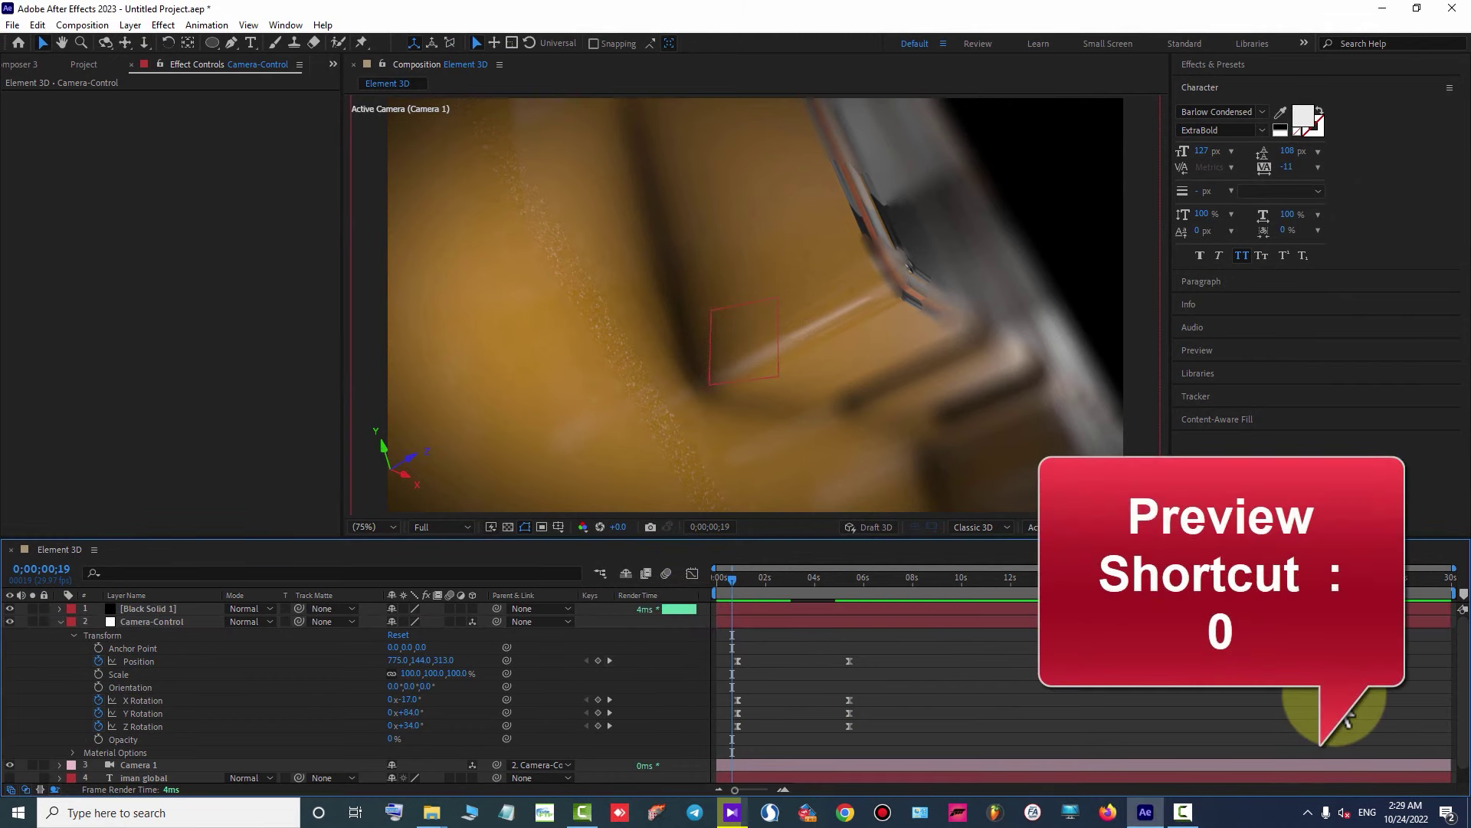
Preview the vignetted camera move twice, then go to 0;00;03;28.
{"action": "key", "text": "KP_0"}
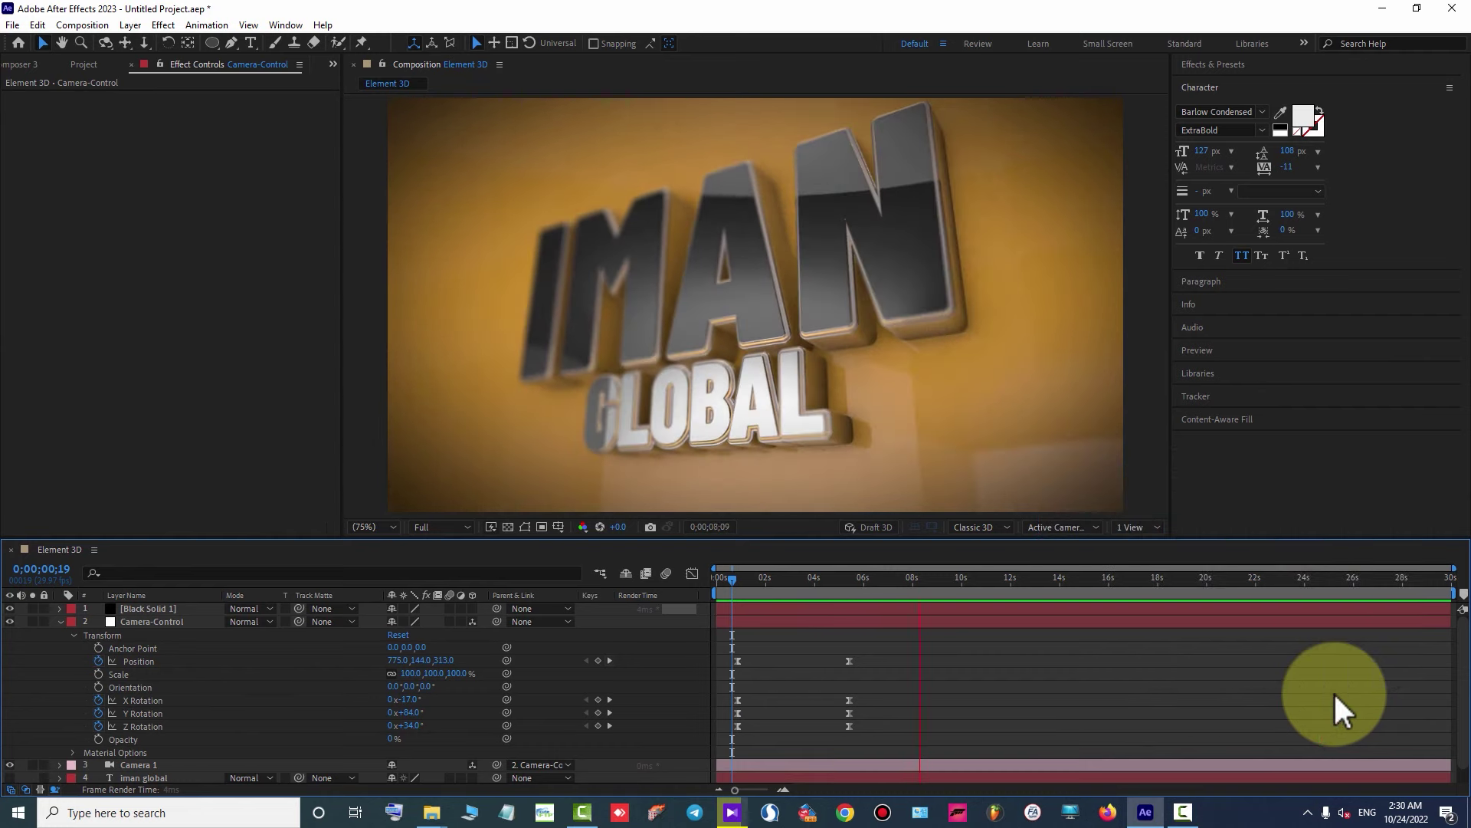
{"action": "left_click_drag", "start_coordinate": [732, 581], "coordinate": [725, 581]}
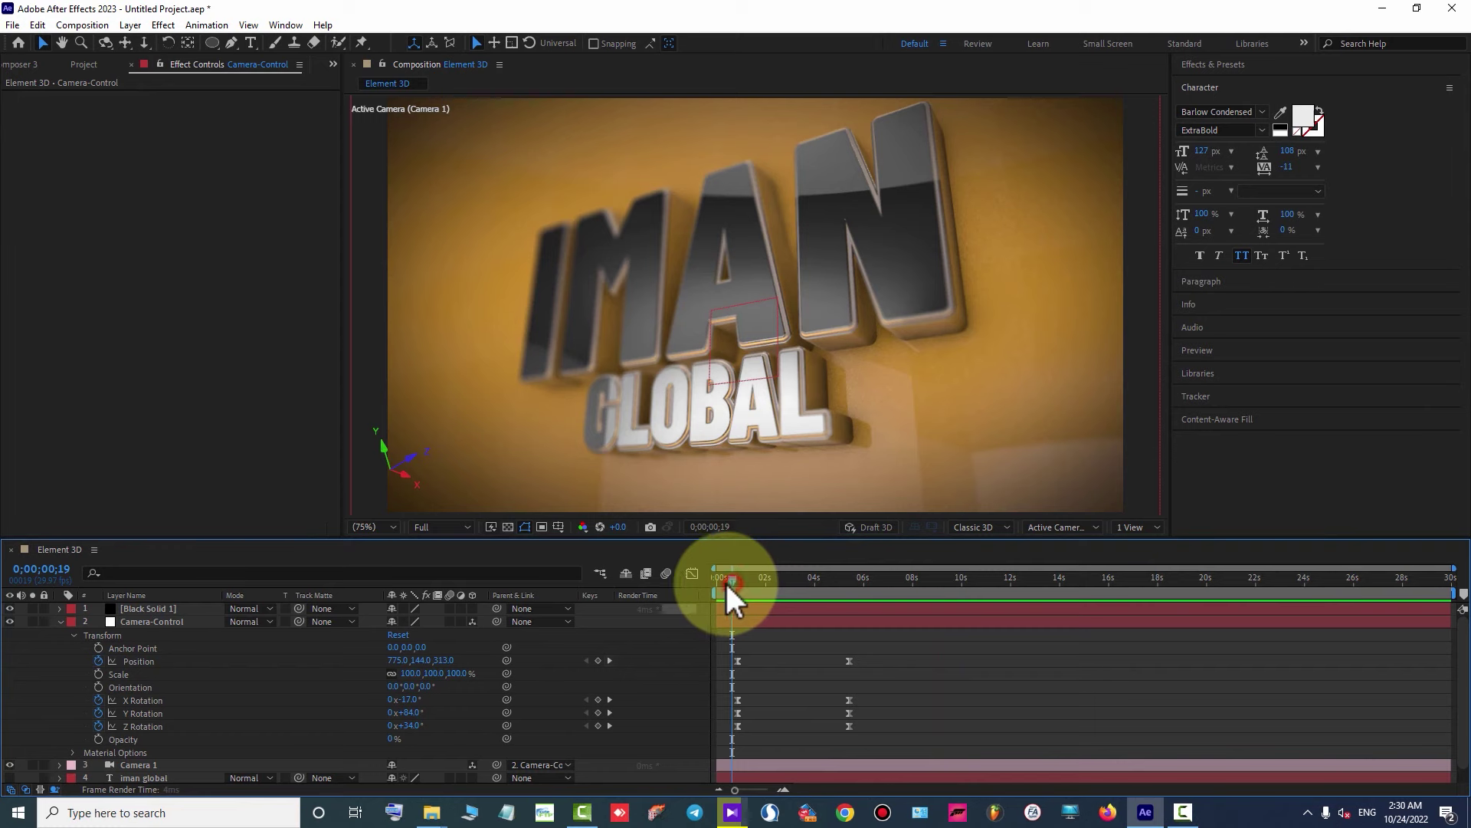
{"action": "key", "text": "space"}
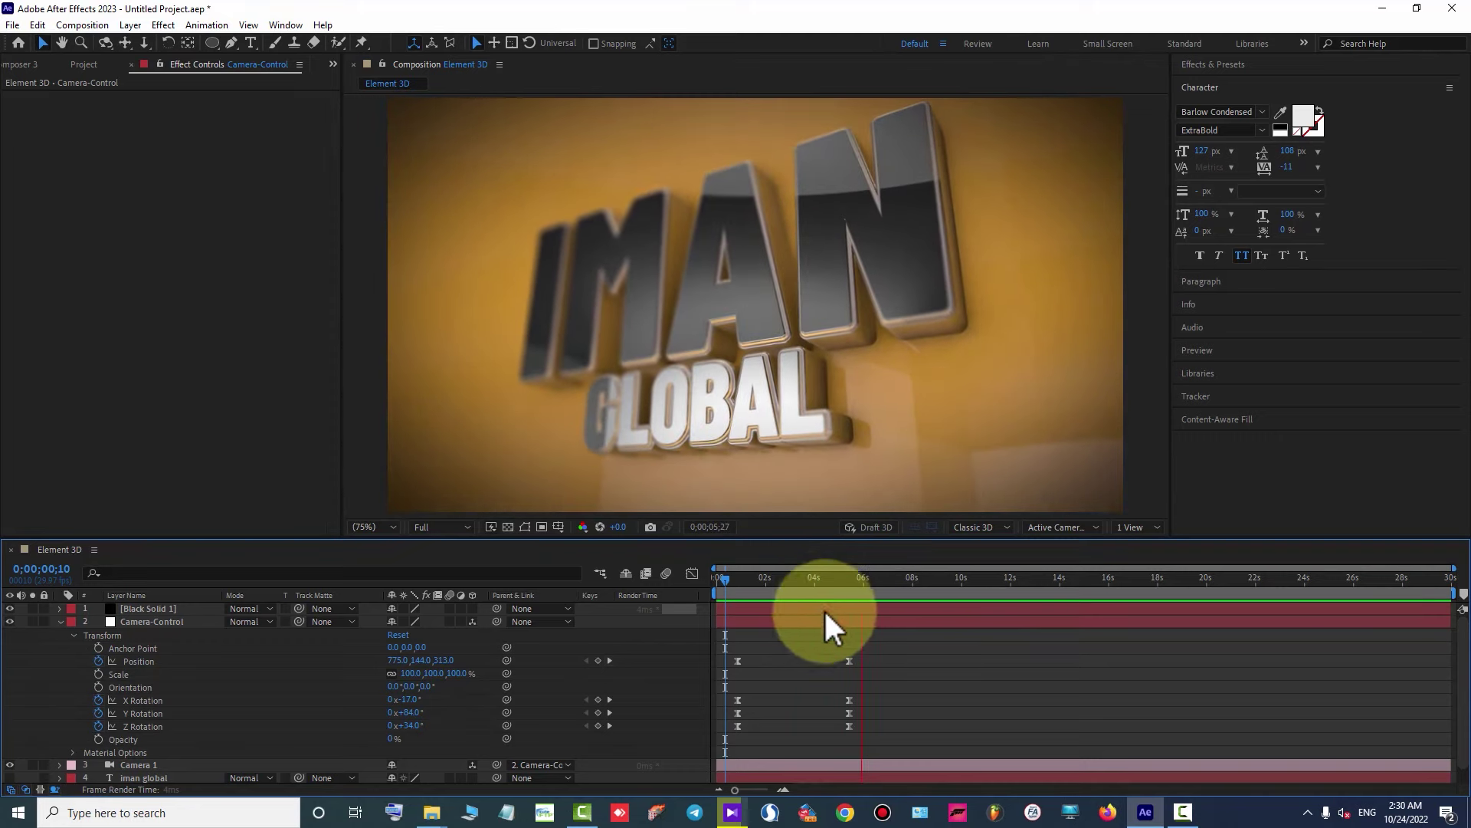
{"action": "left_click_drag", "start_coordinate": [843, 602], "coordinate": [812, 588]}
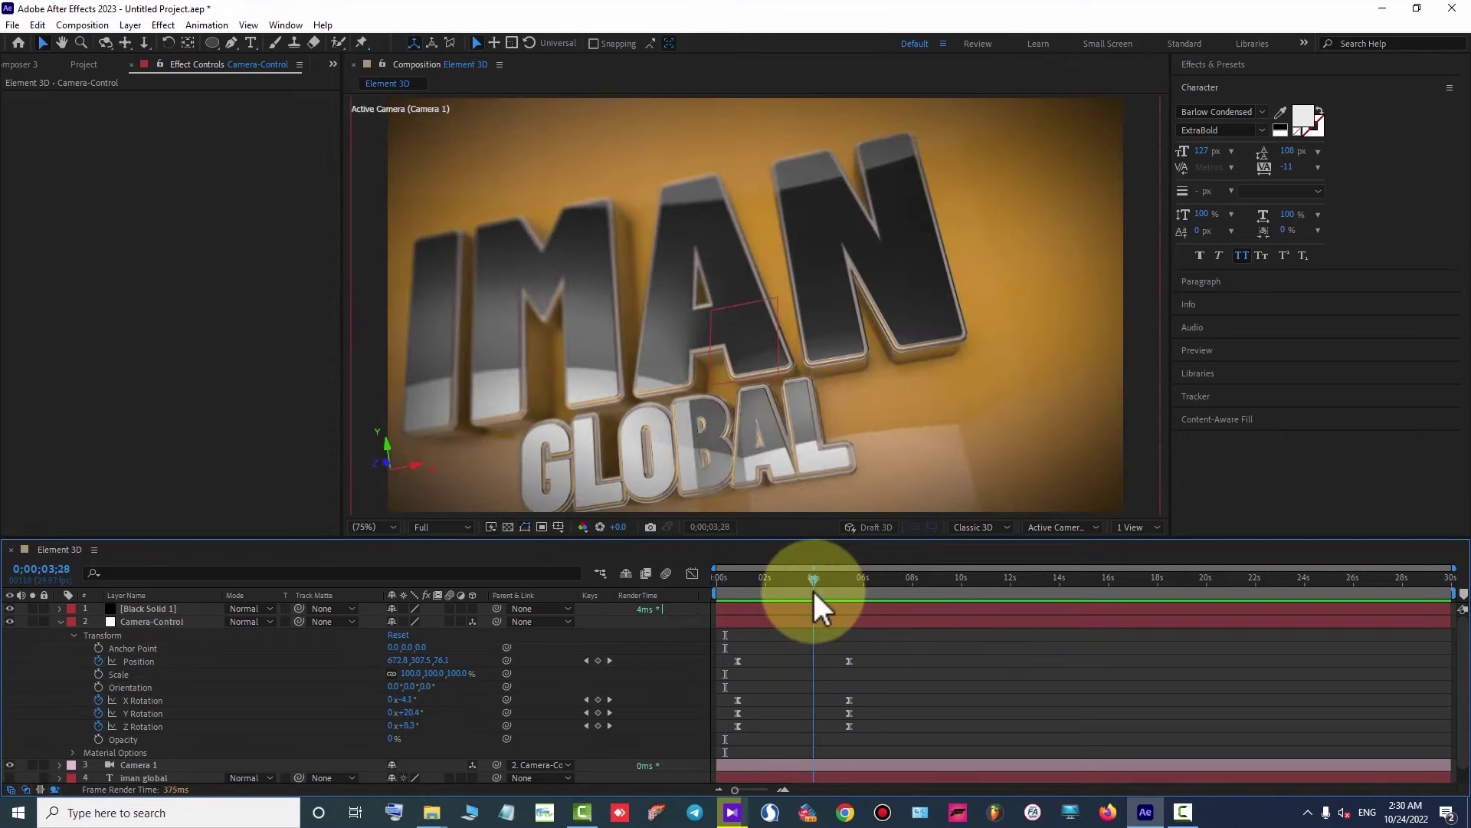
Collapse Camera-Control and select the Element 3D layer.
{"action": "scroll", "coordinate": [150, 657], "scroll_direction": "down", "scroll_amount": 1}
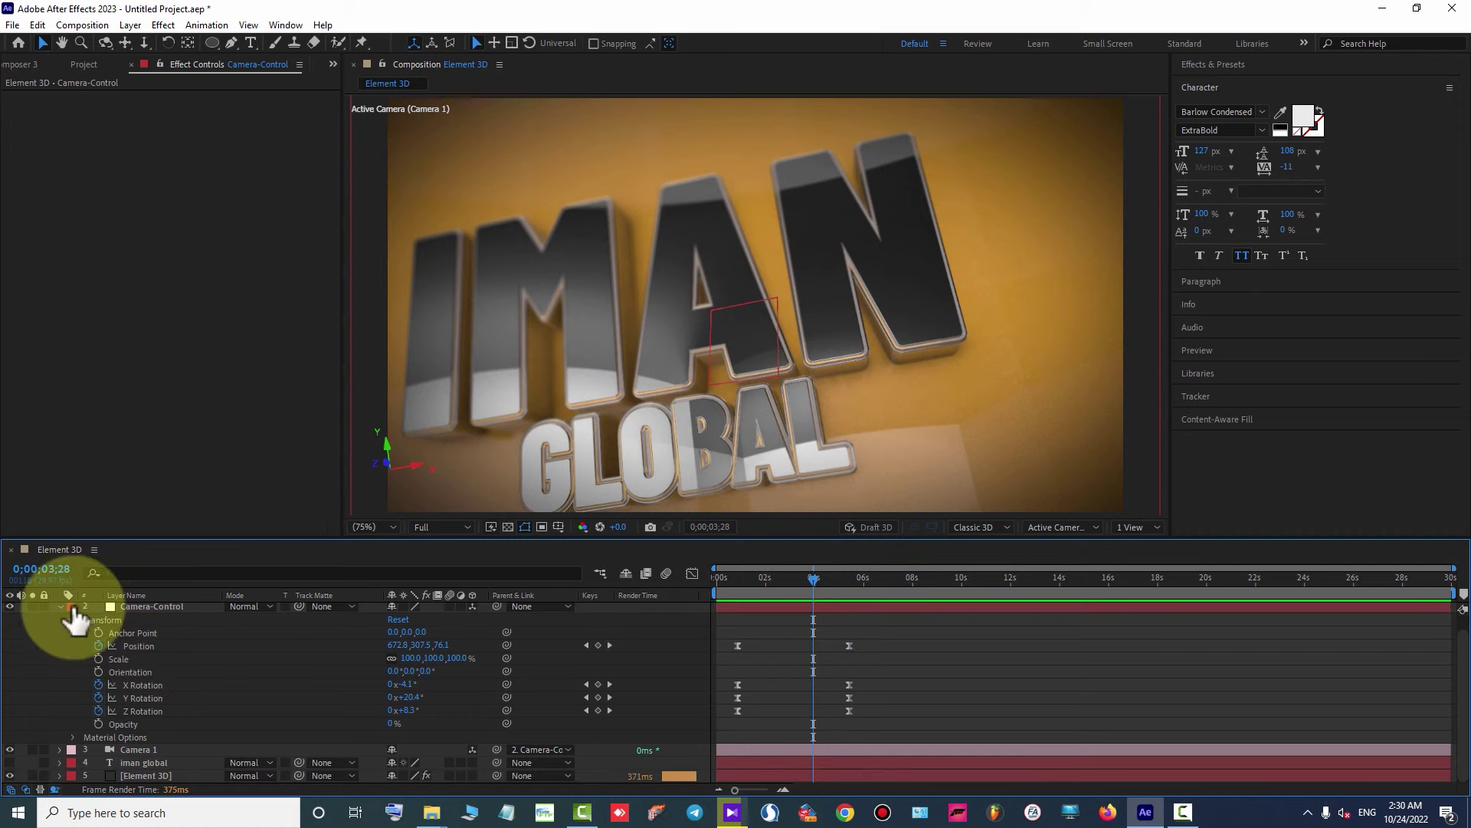
{"action": "left_click", "coordinate": [61, 608]}
{"action": "left_click", "coordinate": [146, 660]}
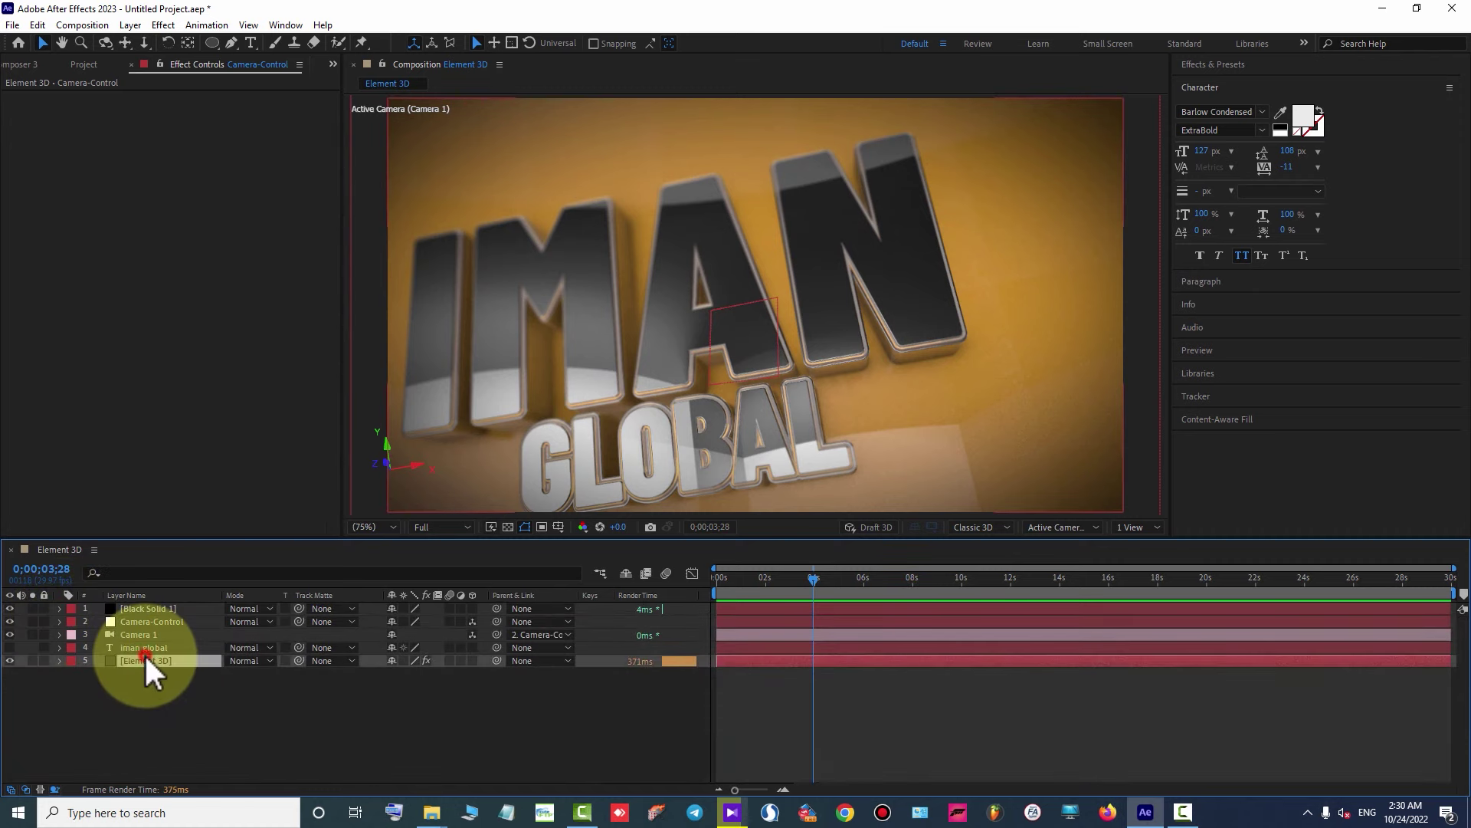
Set Element 3D's Rotate Environment to X 2°, Y -15°, Z 17°, then check a later frame.
{"action": "left_click", "coordinate": [21, 264]}
{"action": "left_click", "coordinate": [35, 277]}
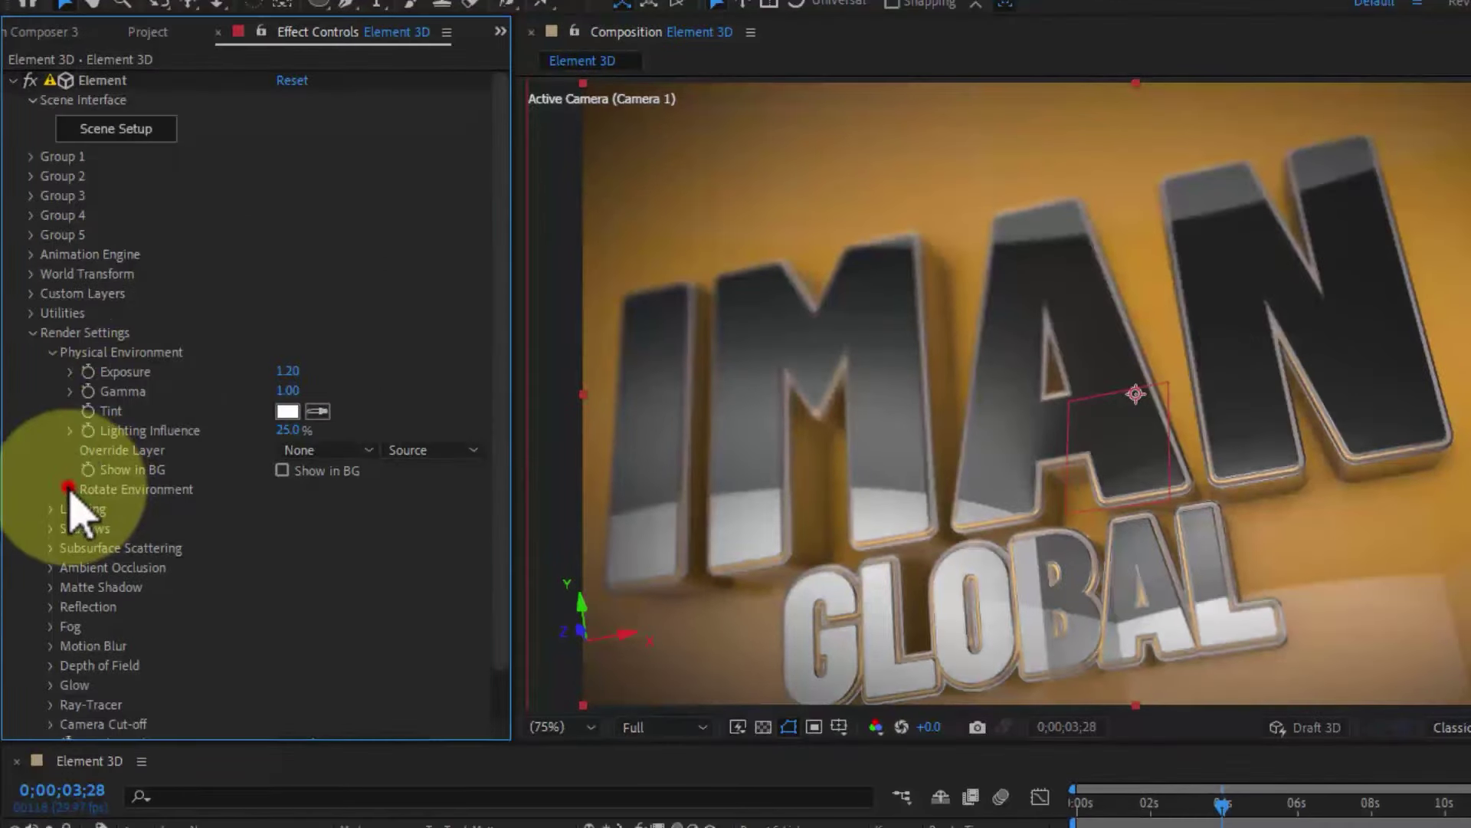
{"action": "left_click", "coordinate": [69, 489]}
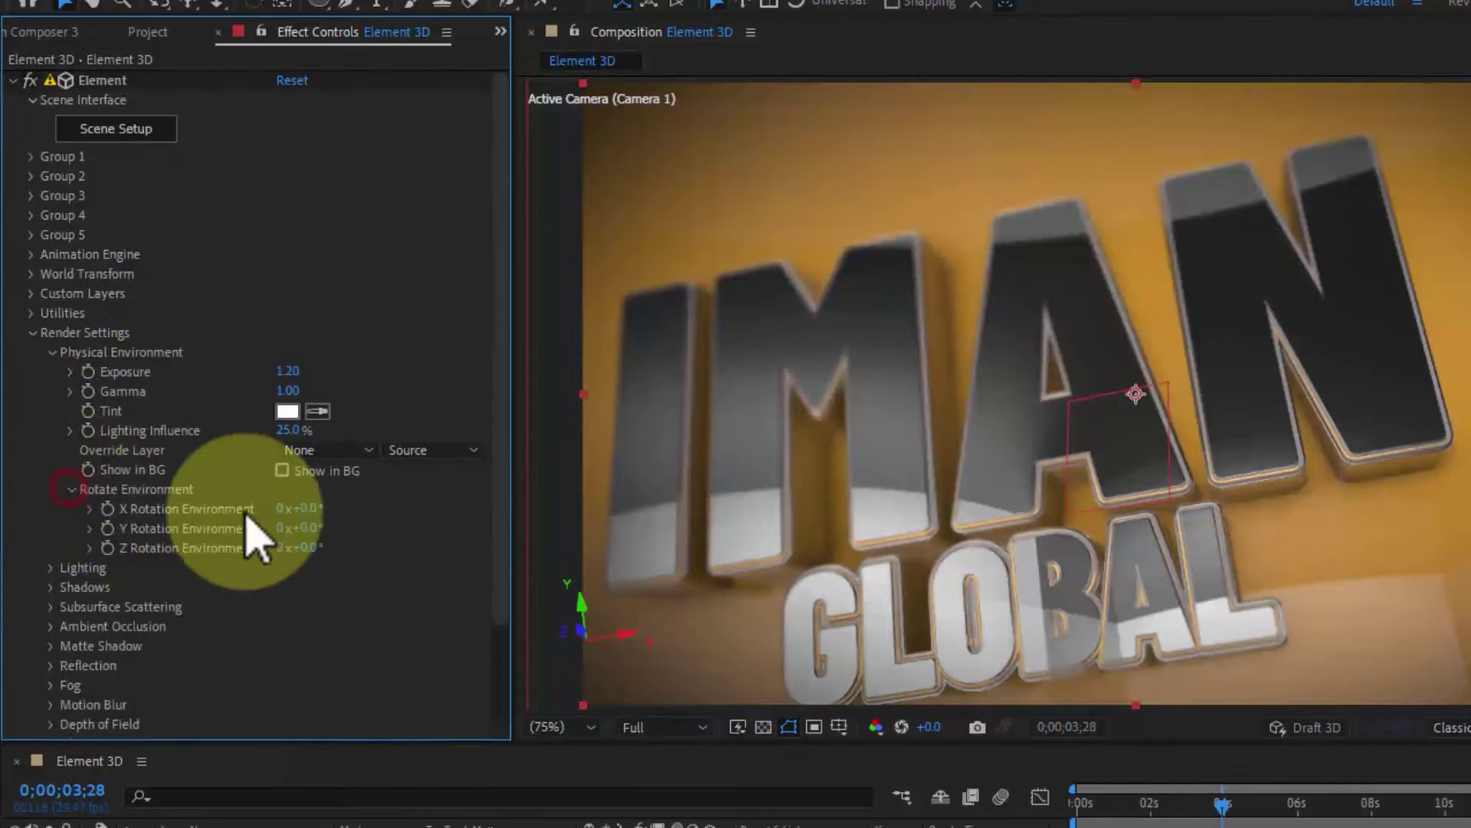
{"action": "left_click", "coordinate": [302, 509]}
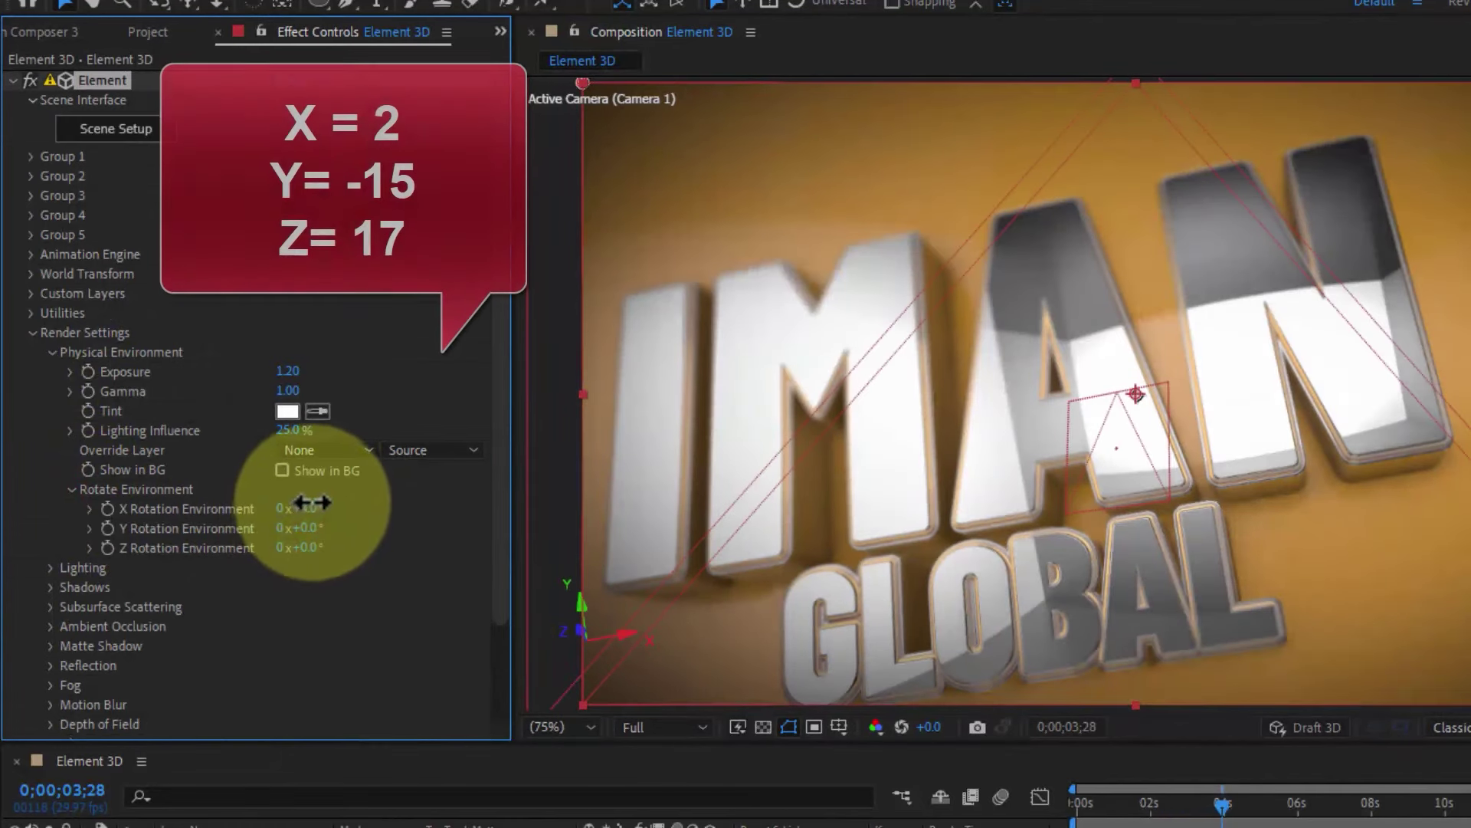
{"action": "type", "text": "2"}
{"action": "key", "text": "Return"}
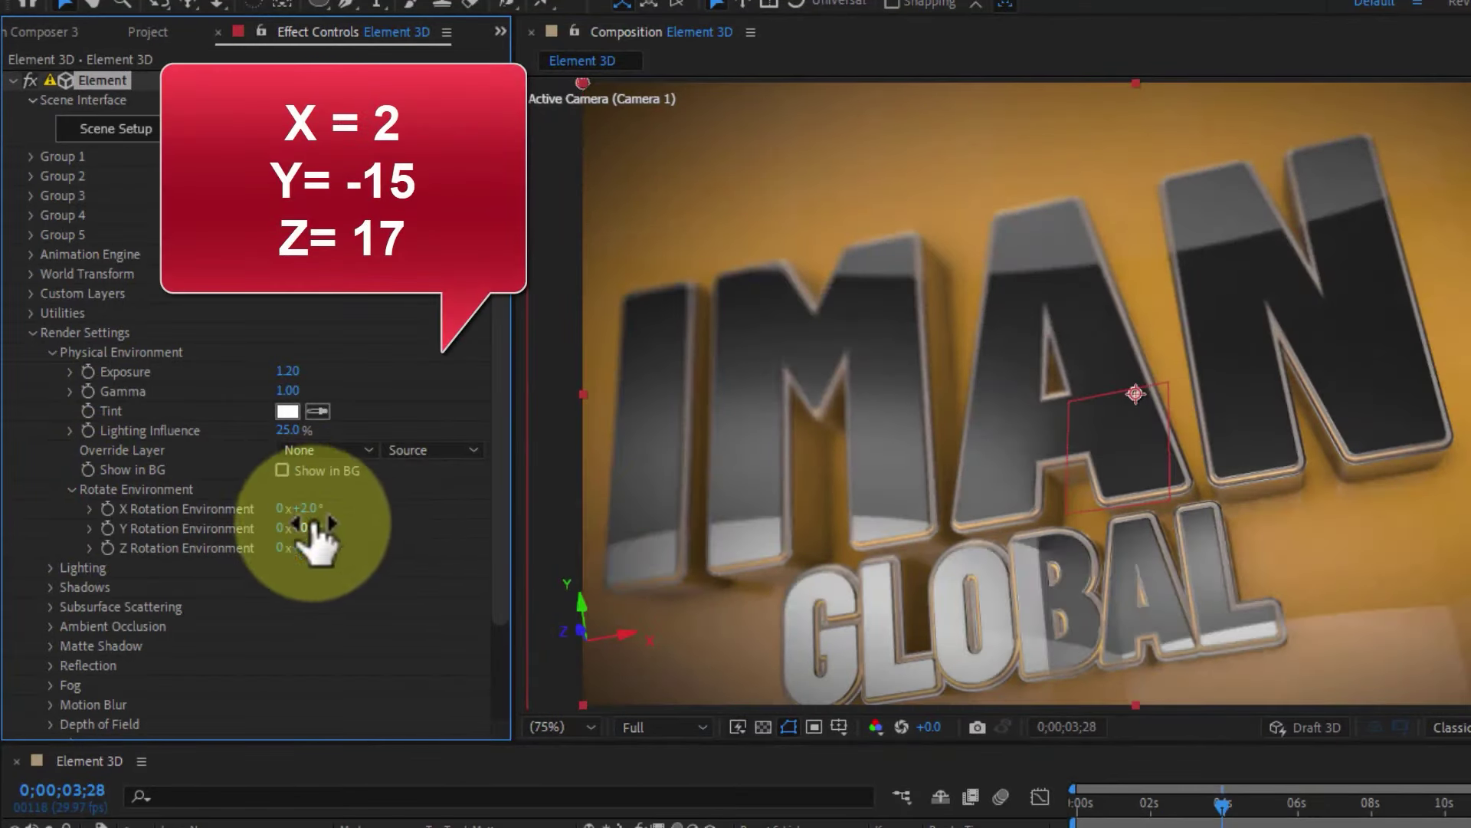
{"action": "type", "text": "5"}
{"action": "key", "text": "Return"}
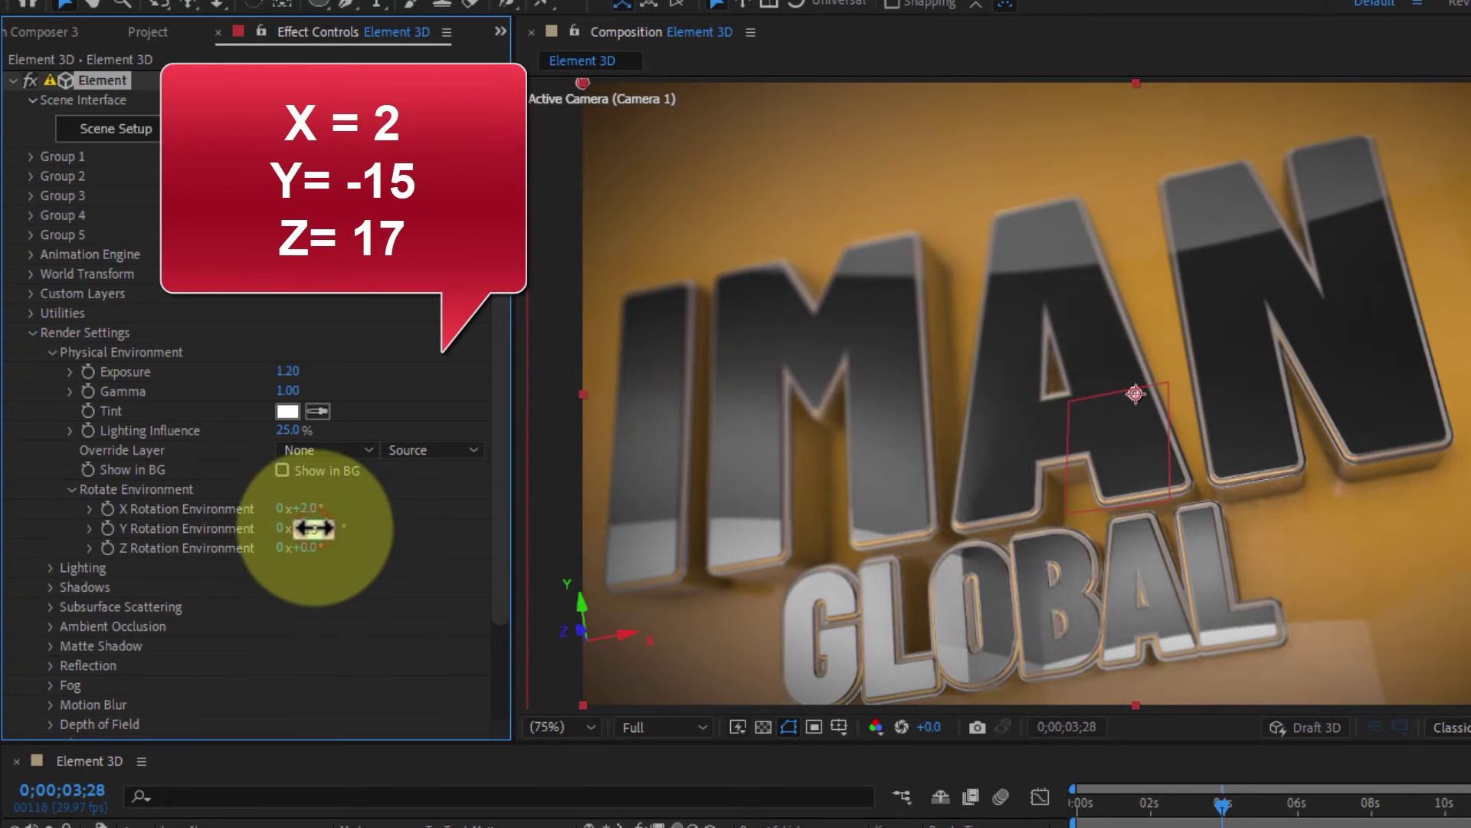
{"action": "type", "text": "-15"}
{"action": "key", "text": "Return"}
{"action": "left_click_drag", "start_coordinate": [298, 558], "coordinate": [342, 537]}
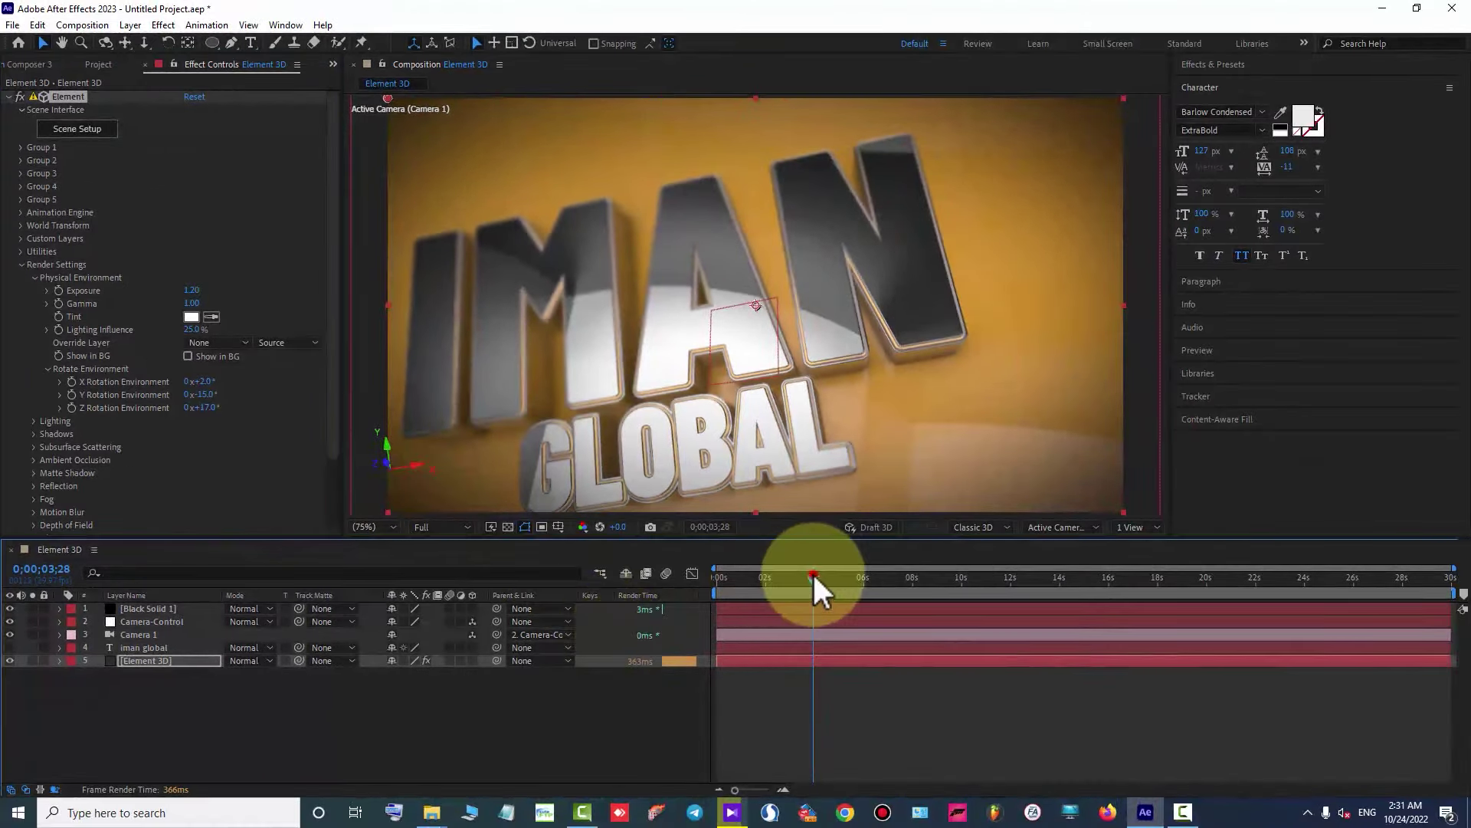
{"action": "left_click_drag", "start_coordinate": [812, 582], "coordinate": [836, 583]}
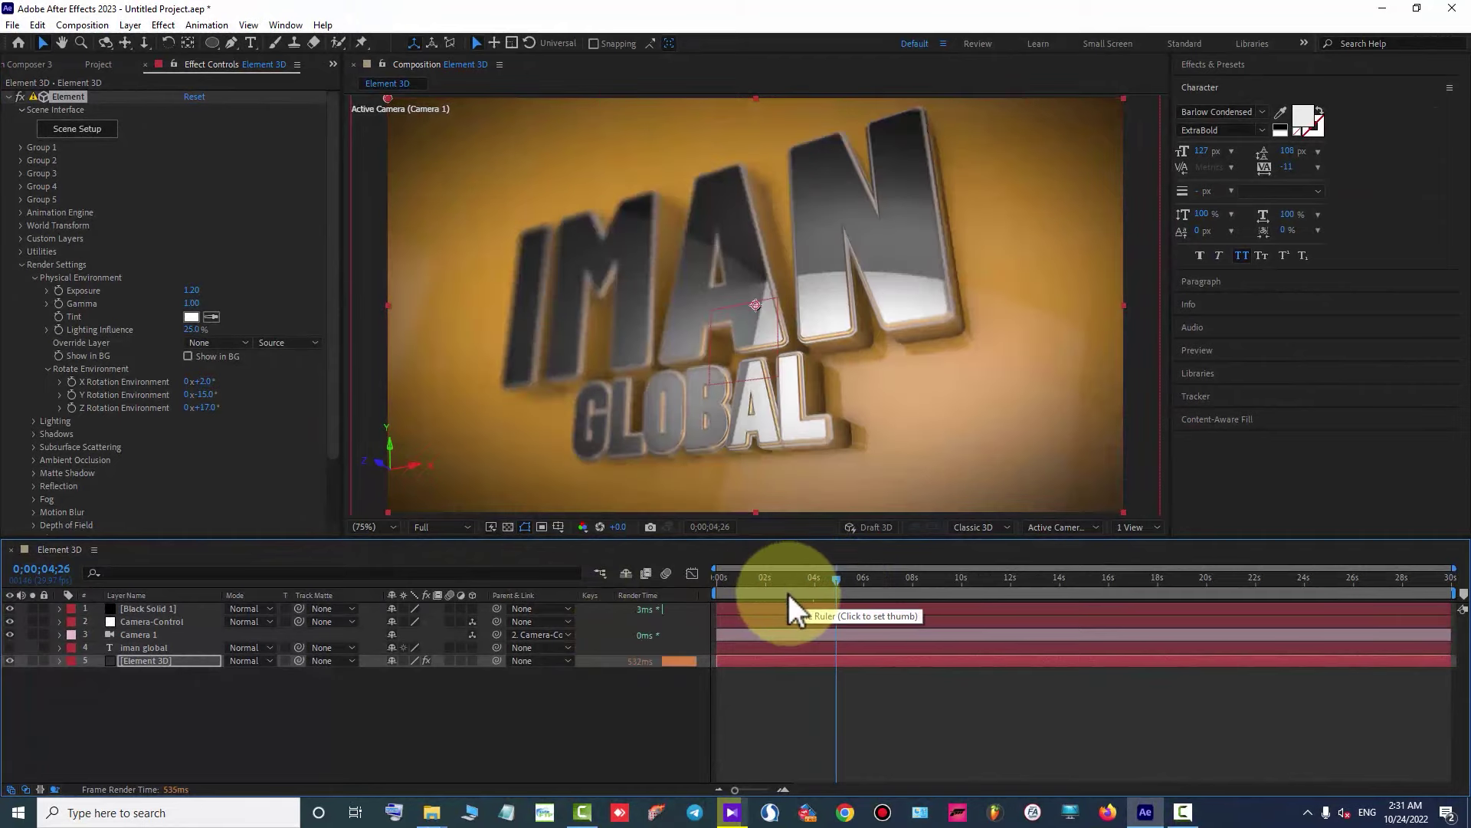